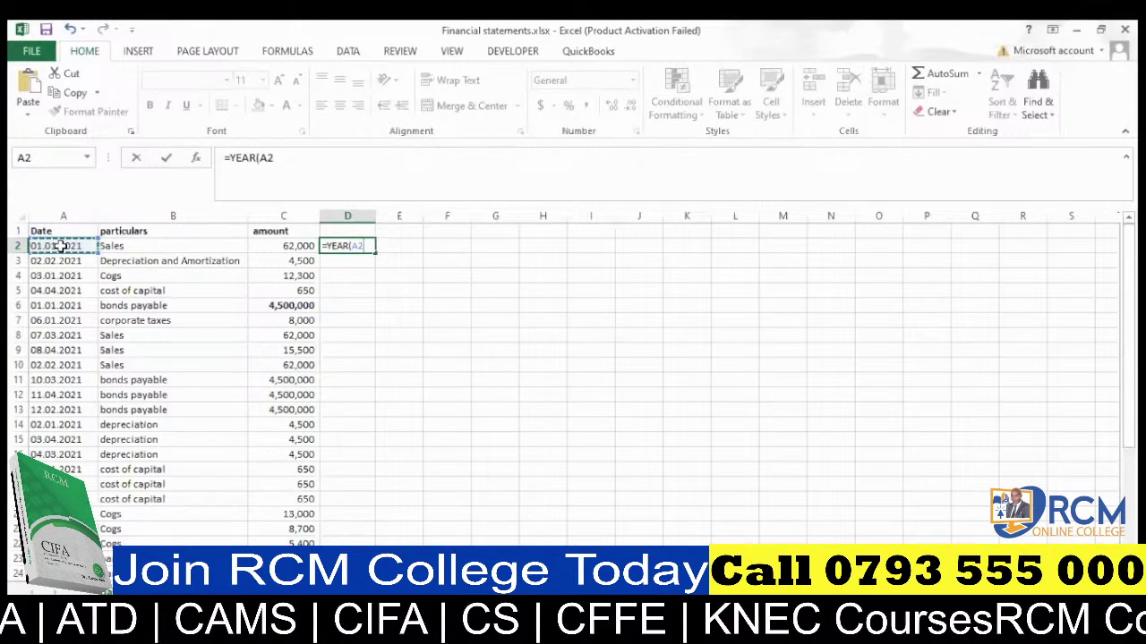
Try extracting the year of the first date with =YEAR(A2) in D2, and clear the cell.
{"action": "key", "text": "Return"}
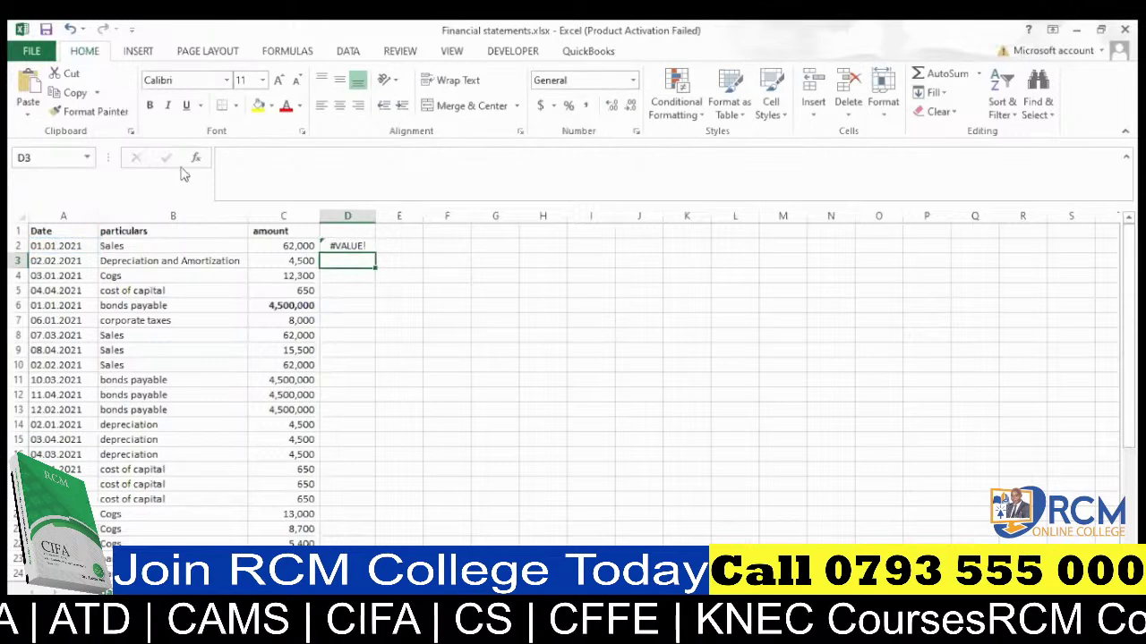
{"action": "left_click", "coordinate": [358, 244]}
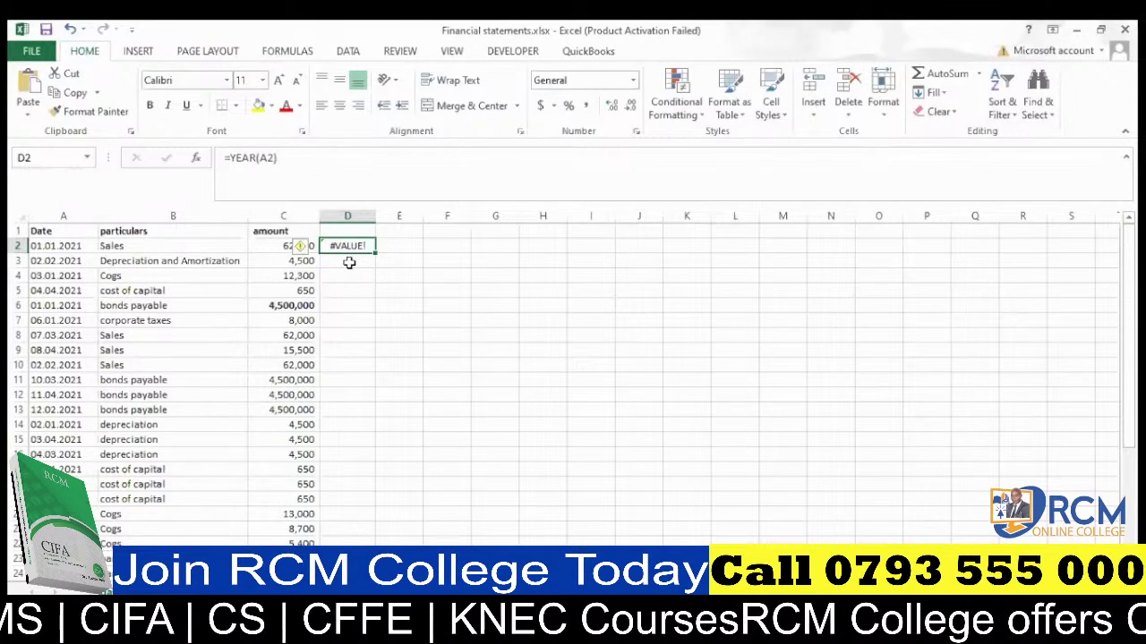
{"action": "key", "text": "BackSpace"}
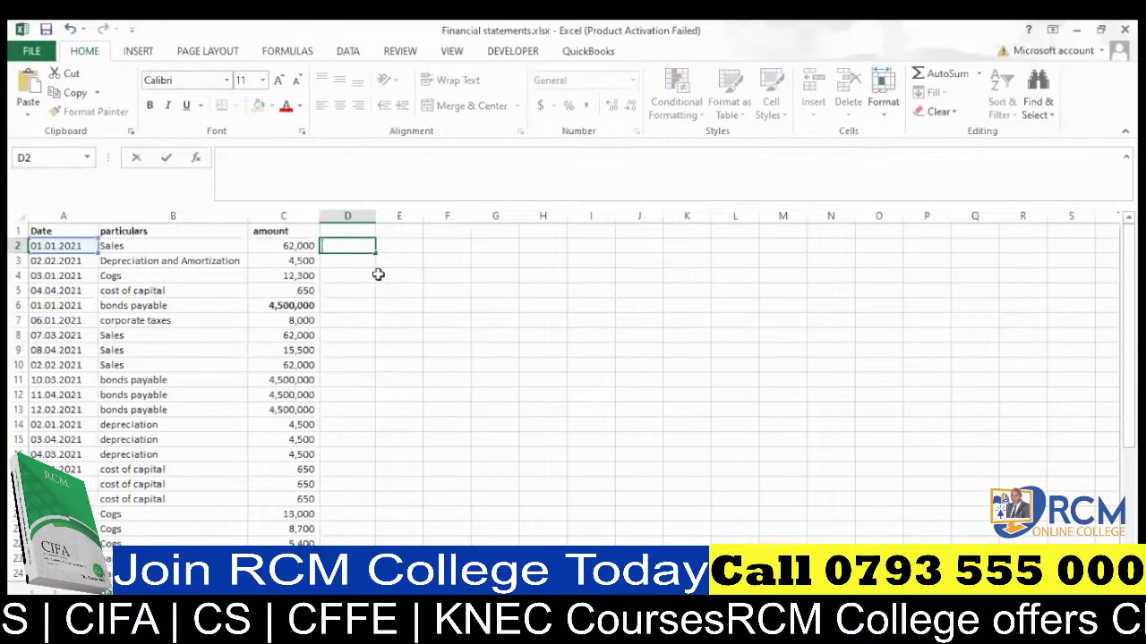
{"action": "left_click", "coordinate": [377, 275]}
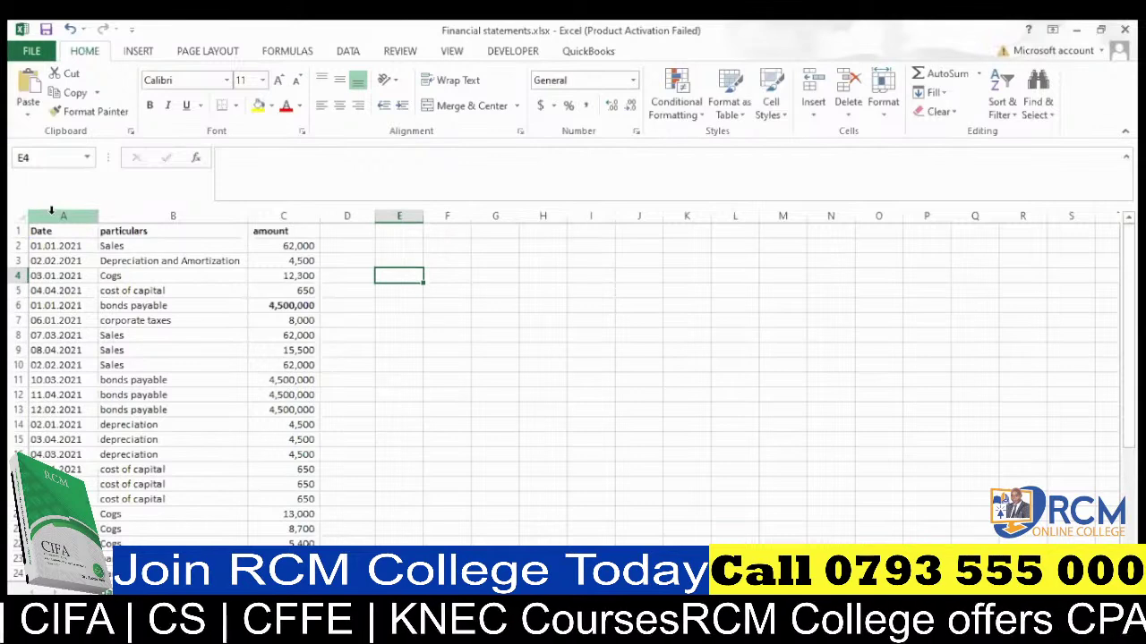
Convert the dot-separated entries in the Date column to hyphenated dates in the 01-01-21 format.
{"action": "left_click", "coordinate": [59, 211]}
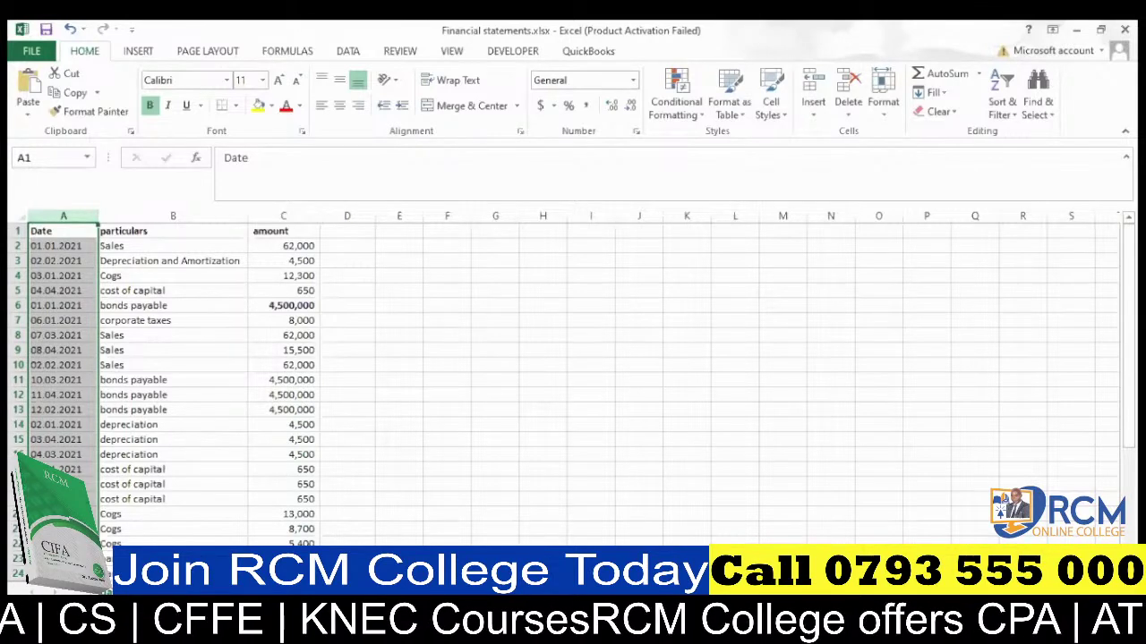
{"action": "left_click", "coordinate": [297, 632]}
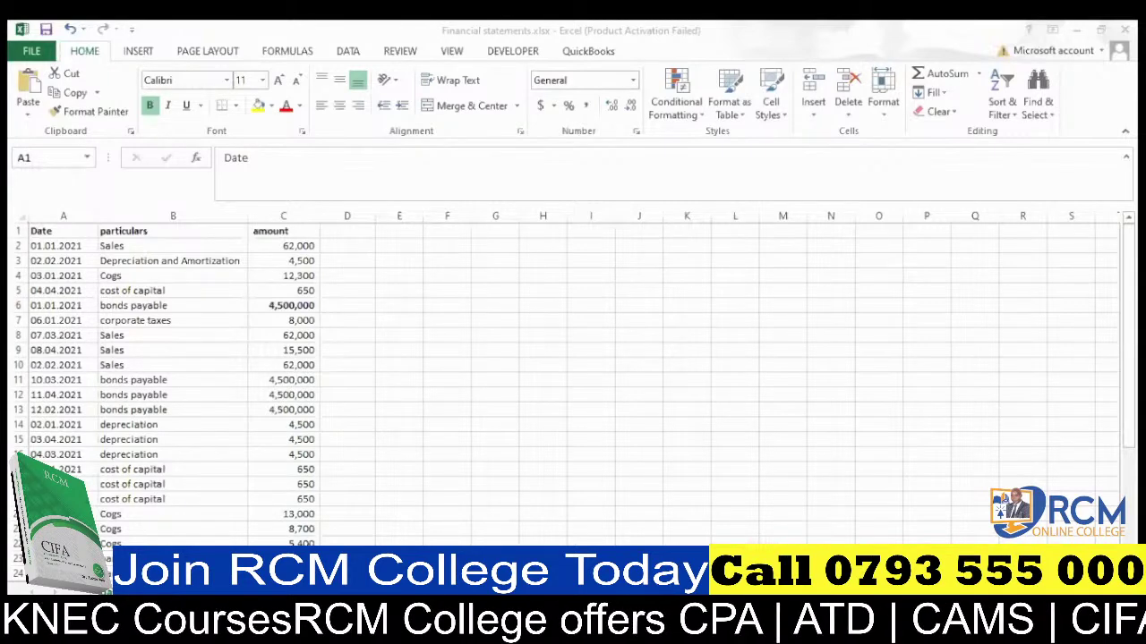
{"action": "key", "text": "alt+Tab"}
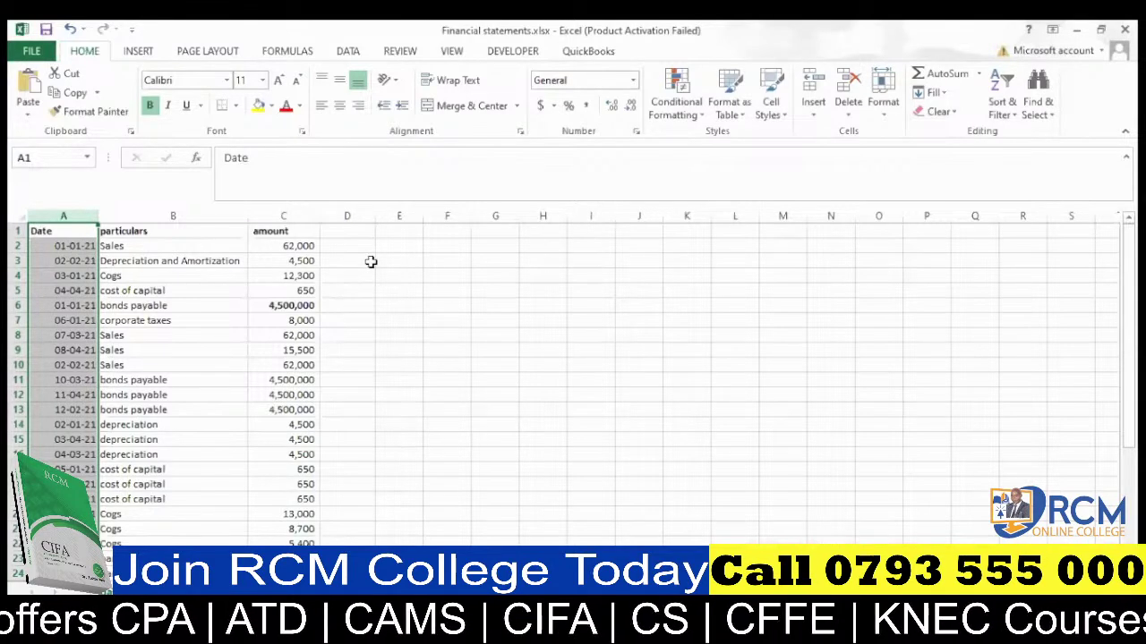
Test the converted dates by entering =YEAR(A3) in E3, and clear the test formula.
{"action": "left_click", "coordinate": [400, 261]}
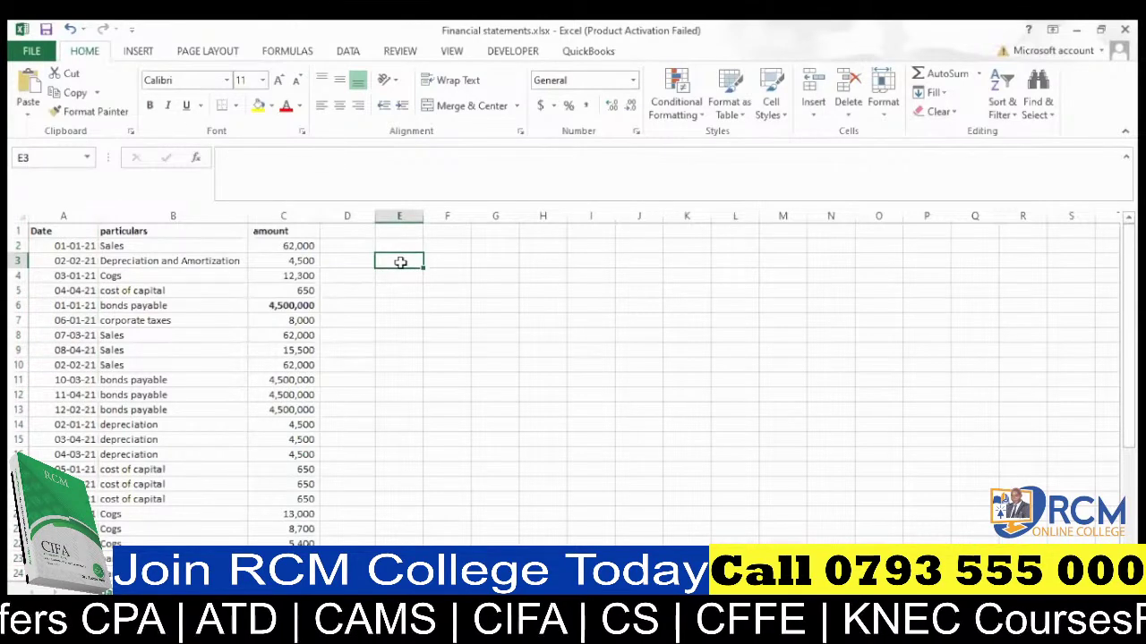
{"action": "type", "text": "=YEA"}
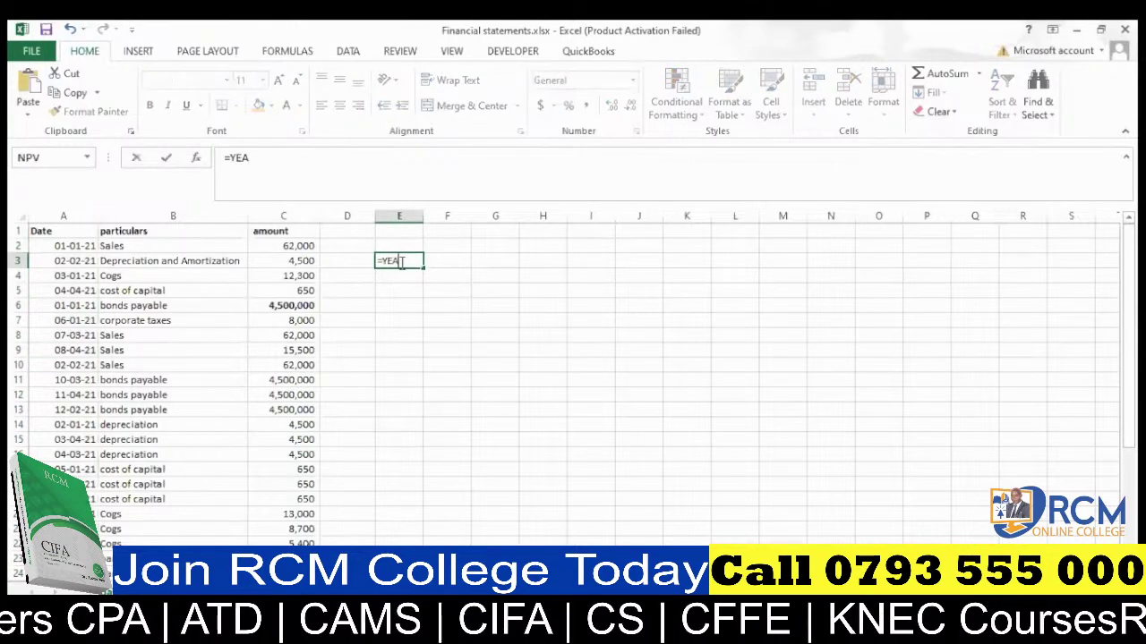
{"action": "type", "text": "R("}
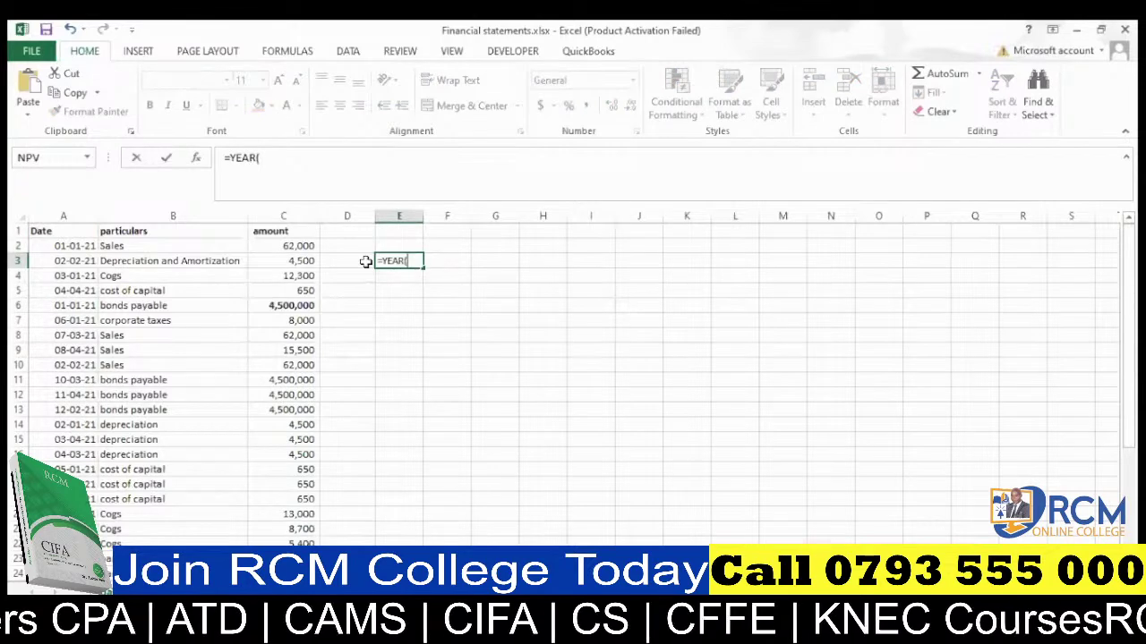
{"action": "left_click", "coordinate": [56, 261]}
{"action": "key", "text": "Return"}
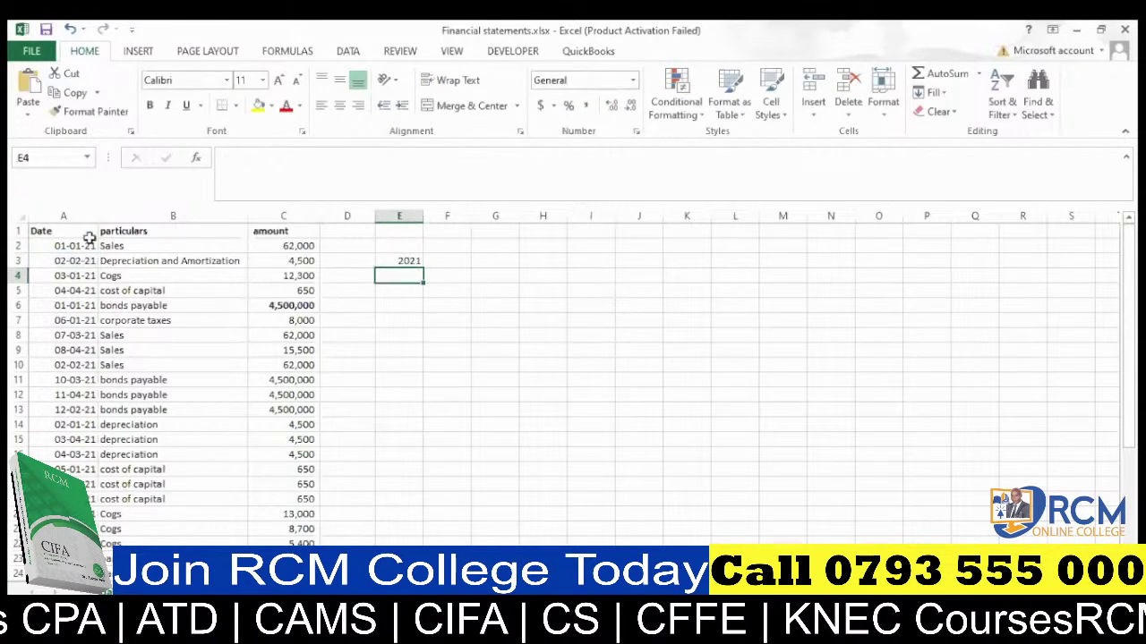
{"action": "left_click_drag", "start_coordinate": [424, 216], "coordinate": [432, 215]}
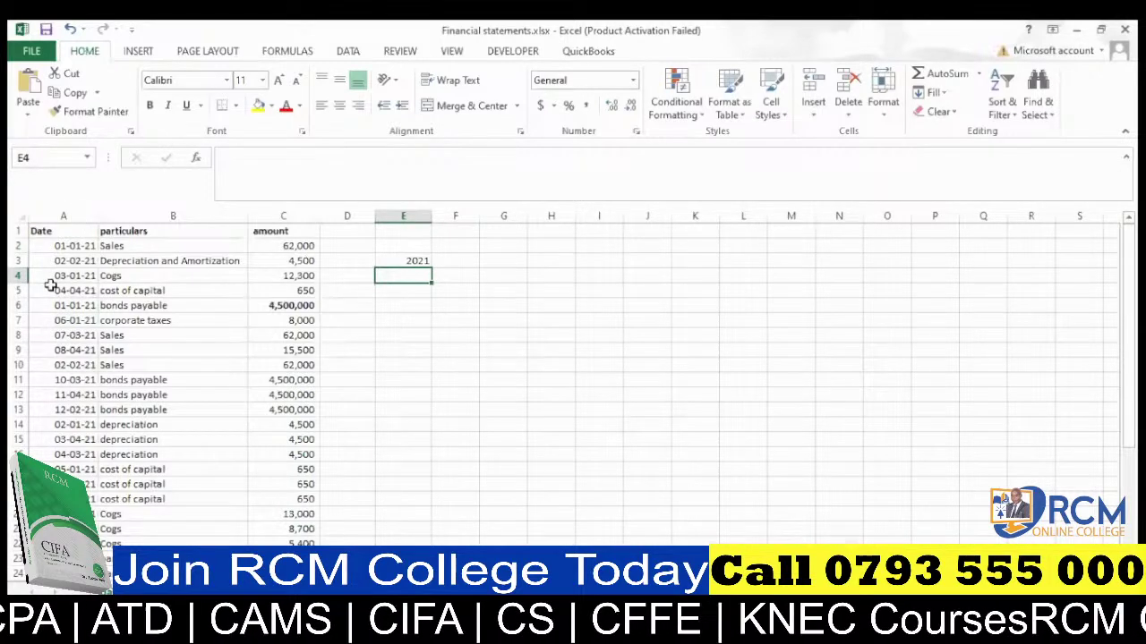
{"action": "left_click", "coordinate": [420, 260]}
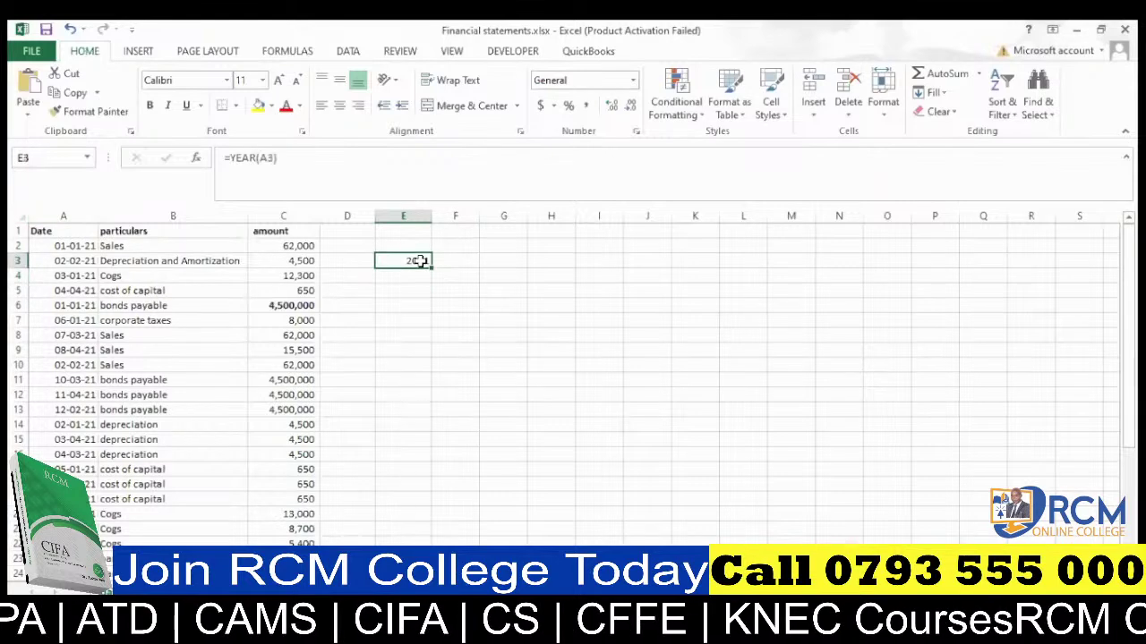
{"action": "key", "text": "Delete"}
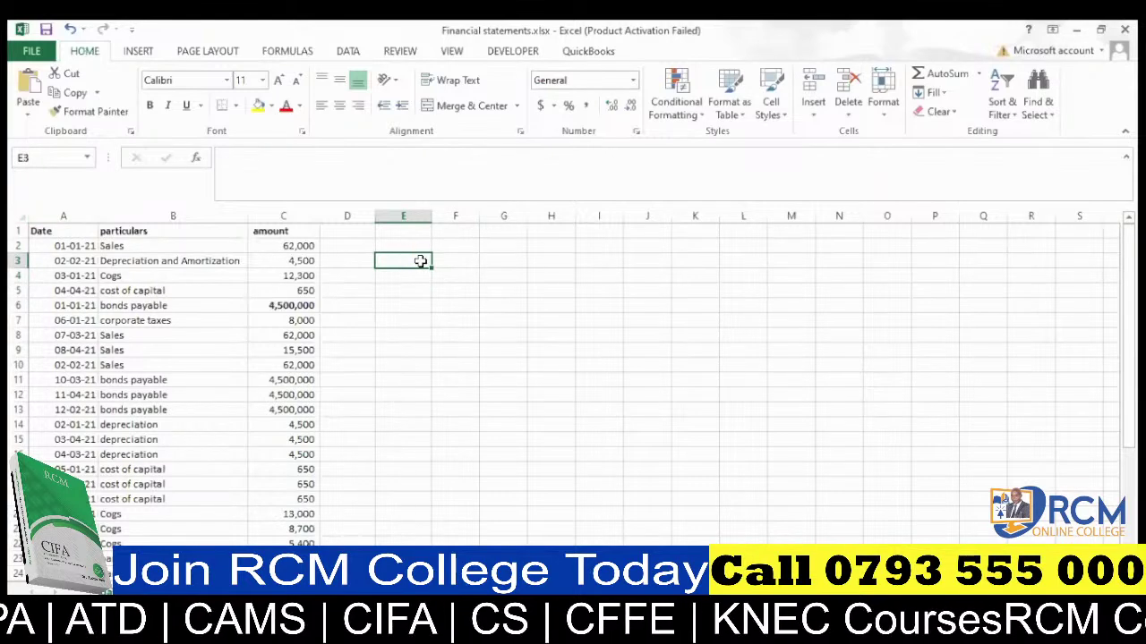
{"action": "left_click", "coordinate": [452, 336]}
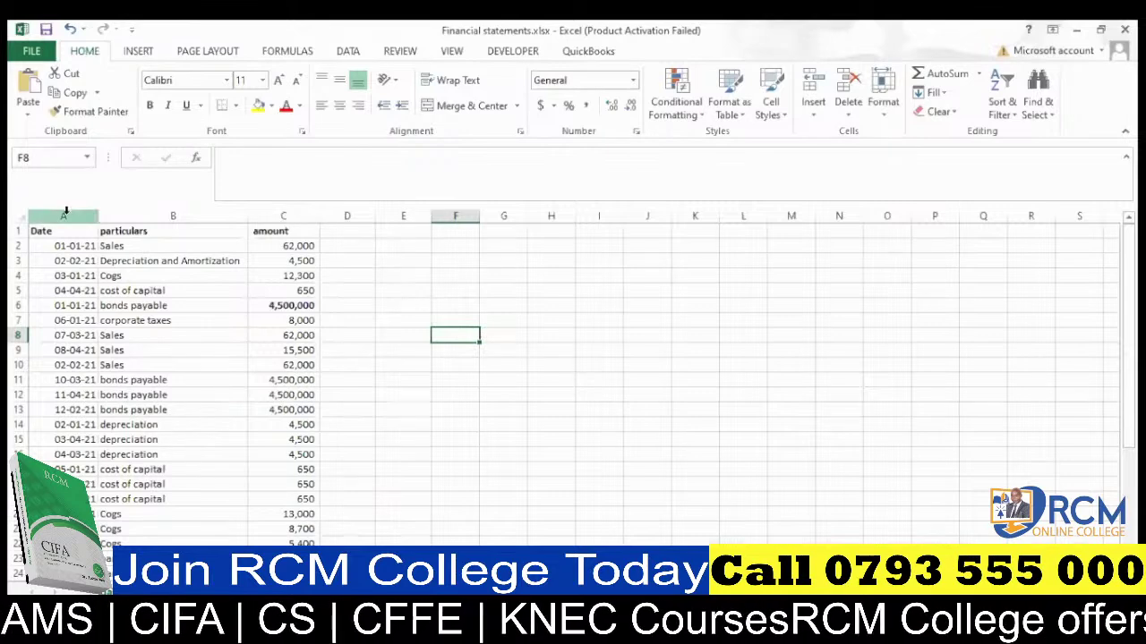
Insert a blank column between Date and particulars and give it the header Month.
{"action": "left_click", "coordinate": [176, 215]}
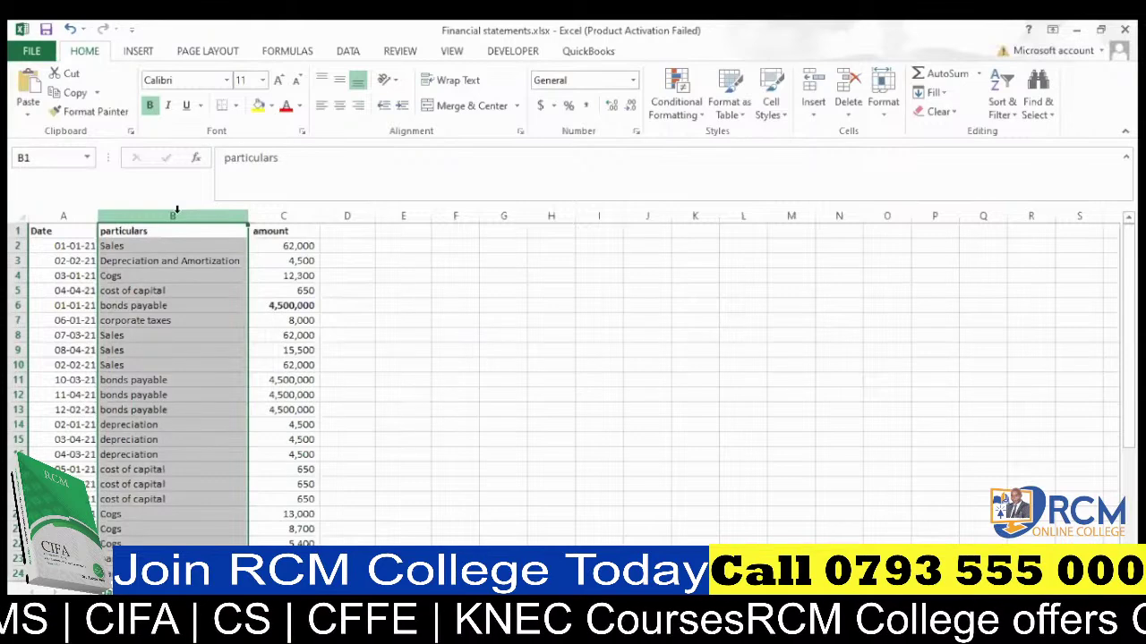
{"action": "key", "text": "ctrl+shift+plus"}
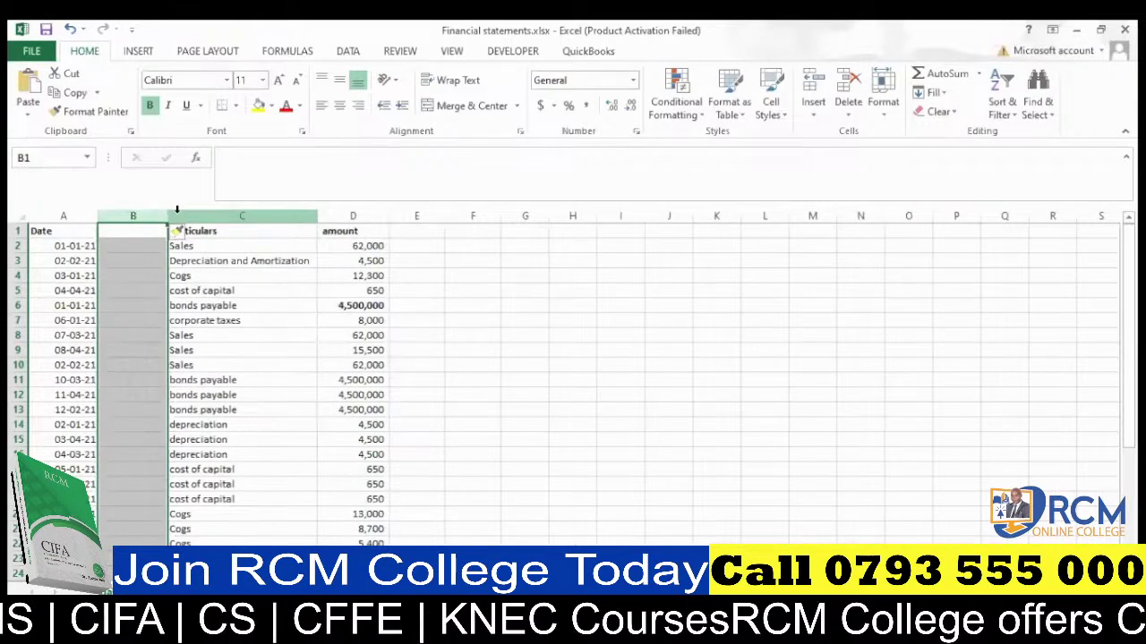
{"action": "left_click", "coordinate": [415, 231]}
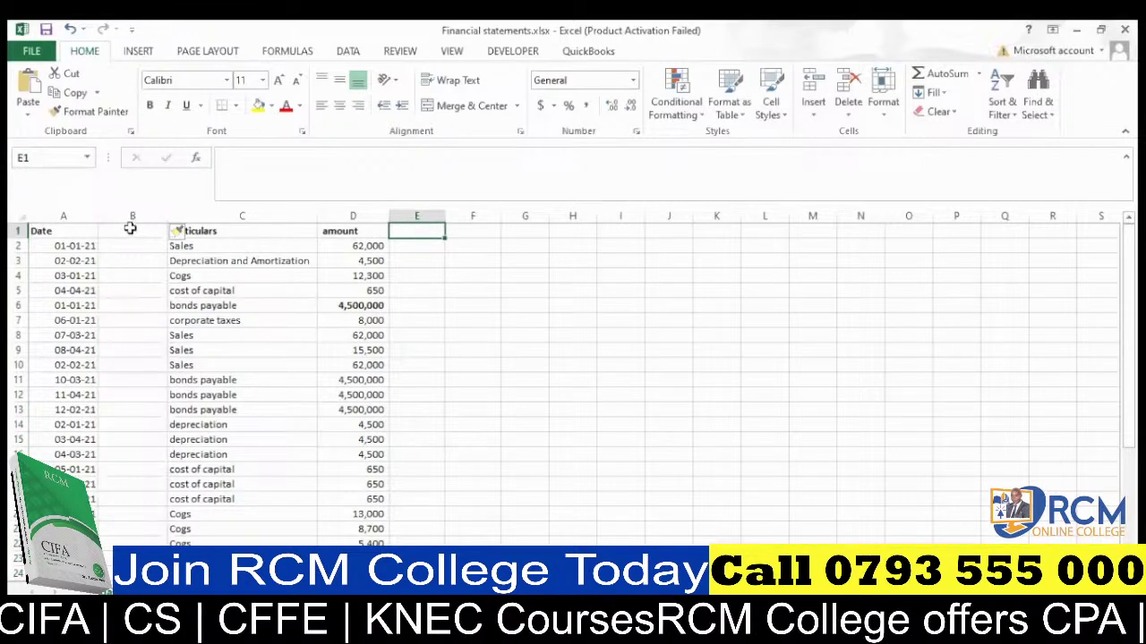
{"action": "left_click", "coordinate": [133, 231]}
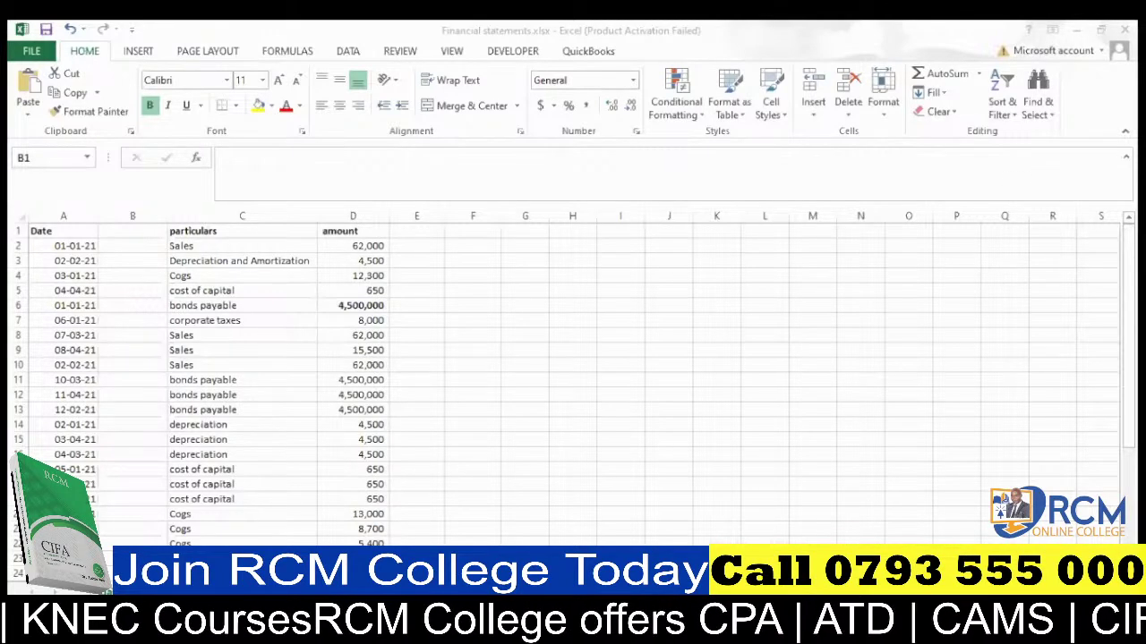
{"action": "key", "text": "alt+Tab"}
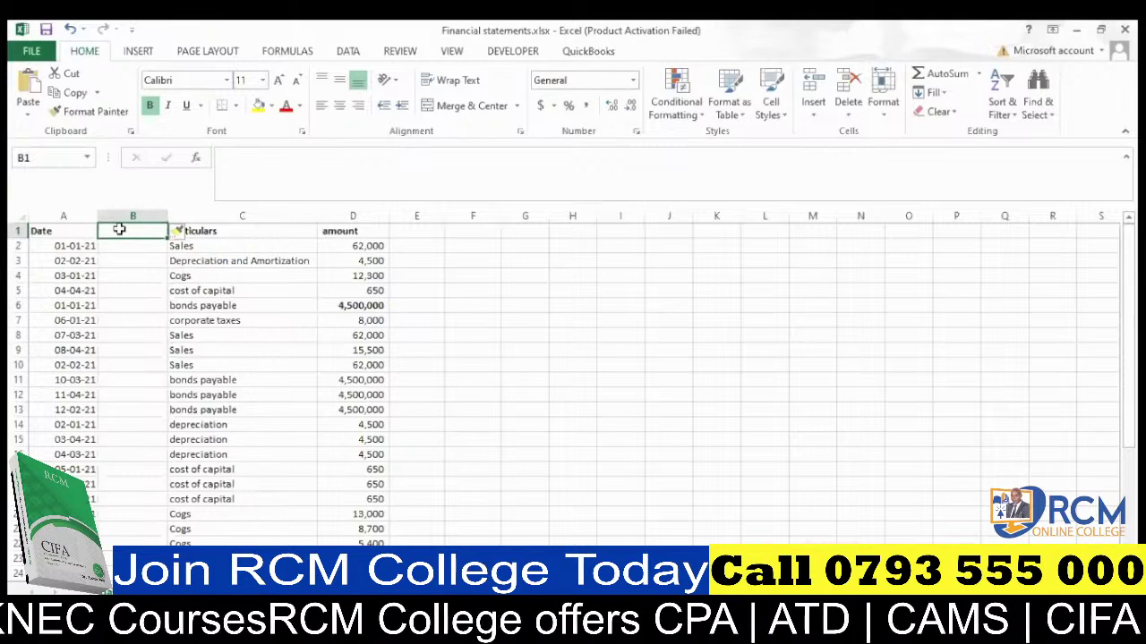
{"action": "type", "text": "Mo"}
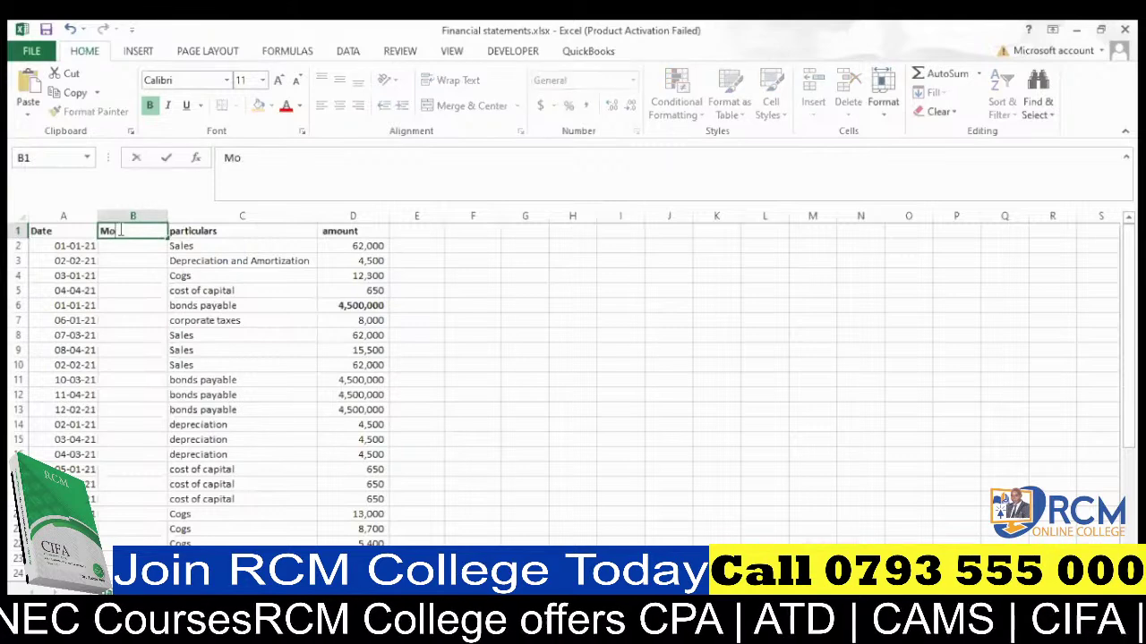
{"action": "type", "text": "nth"}
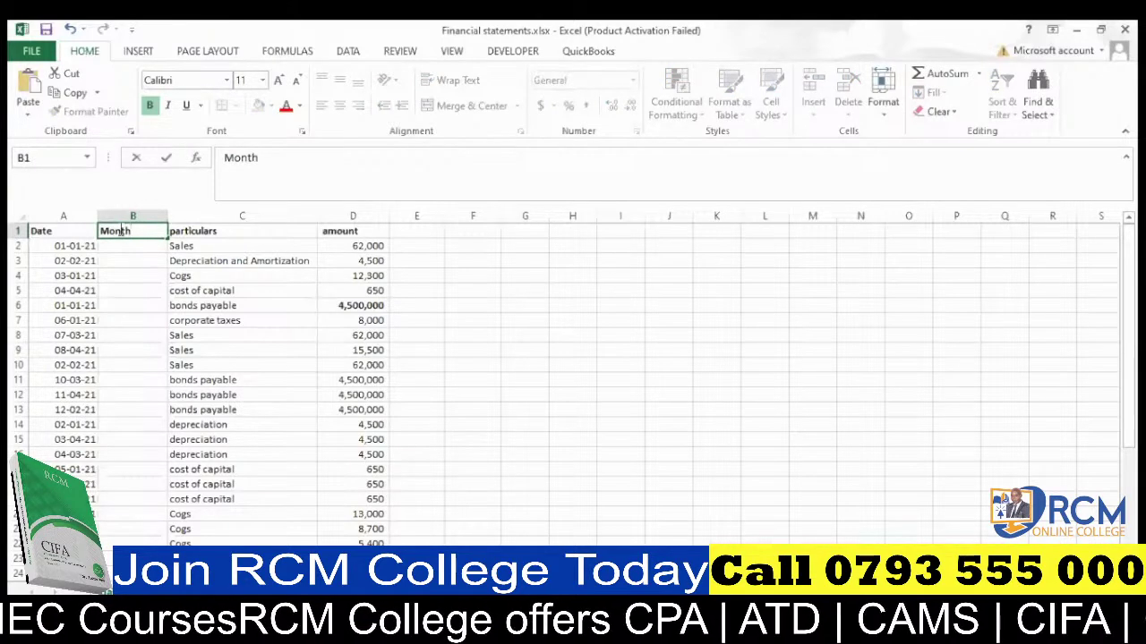
Add the header Mapping in E1, beside the amount column.
{"action": "left_click", "coordinate": [420, 230]}
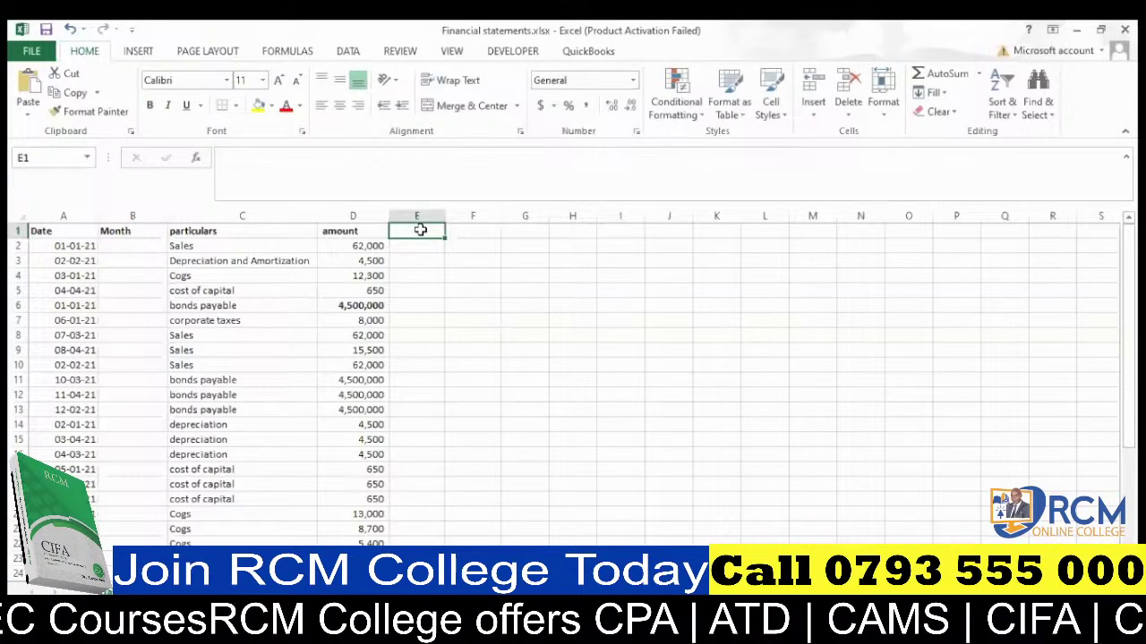
{"action": "type", "text": "m"}
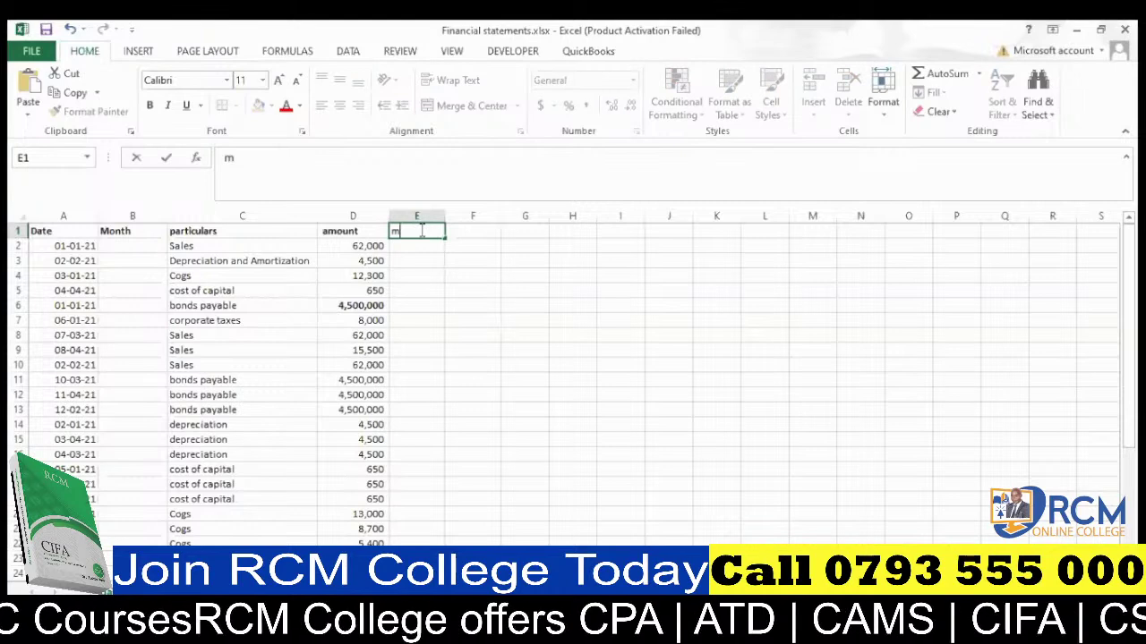
{"action": "type", "text": "apping"}
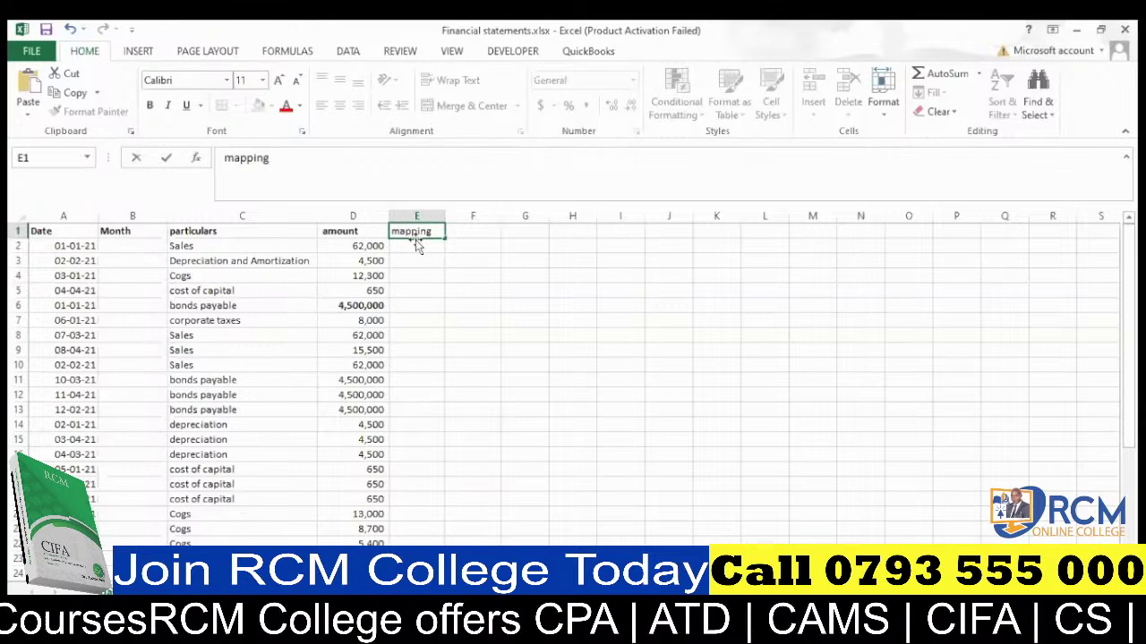
{"action": "left_click", "coordinate": [400, 231]}
{"action": "key", "text": "BackSpace"}
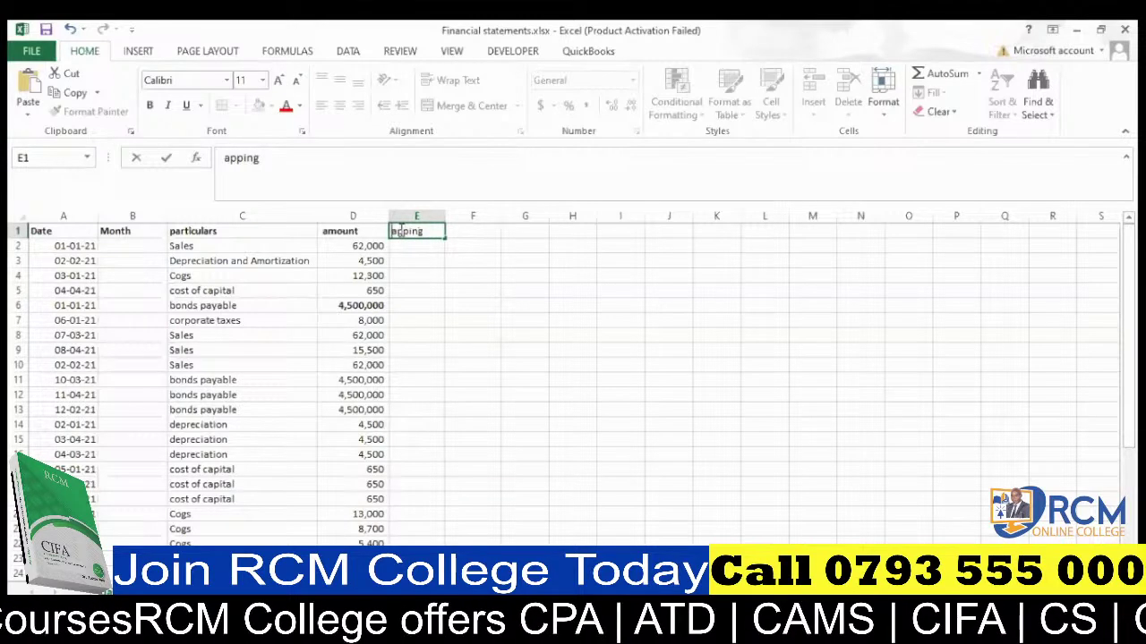
{"action": "type", "text": "M"}
{"action": "left_click", "coordinate": [431, 265]}
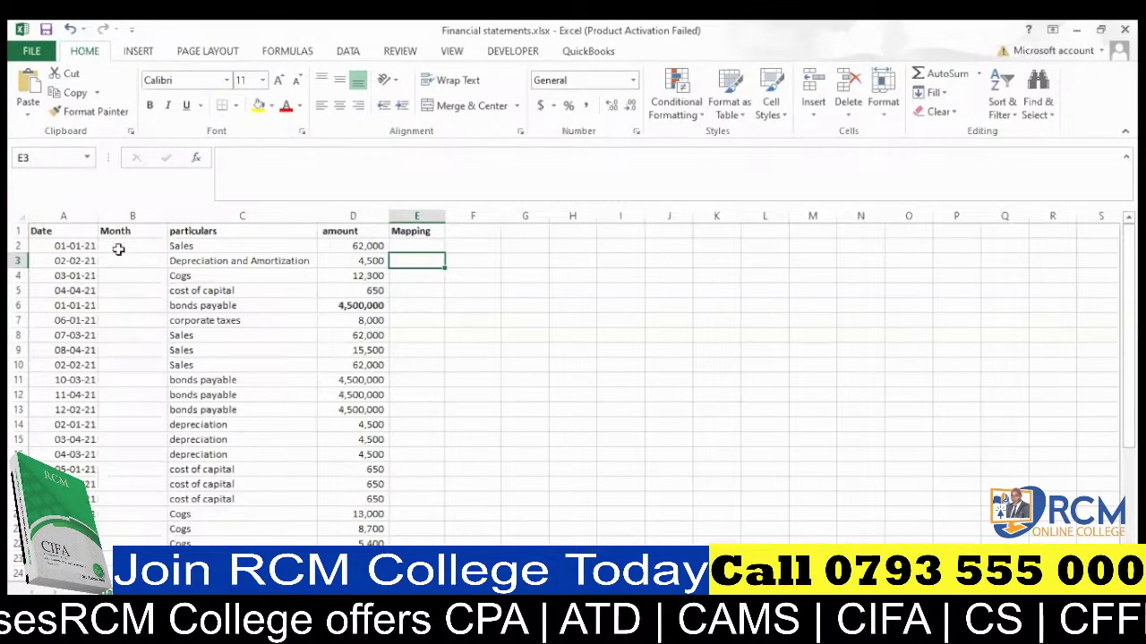
Select B2, the first empty cell under the Month header.
{"action": "scroll", "coordinate": [134, 327], "scroll_direction": "down", "scroll_amount": 1}
{"action": "scroll", "coordinate": [134, 332], "scroll_direction": "up", "scroll_amount": 1}
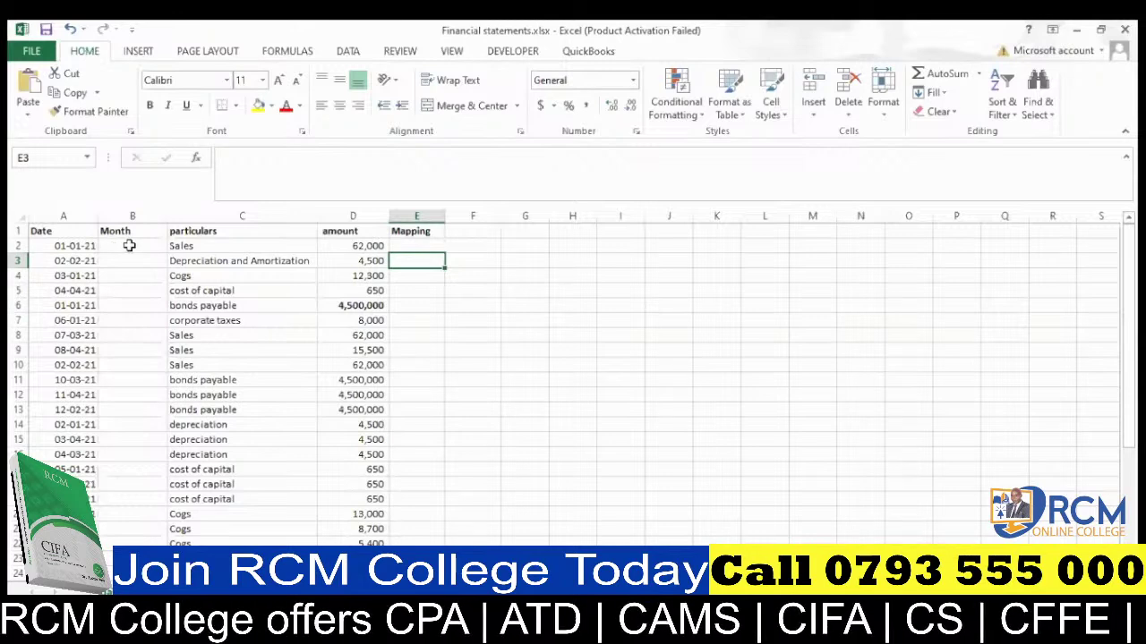
{"action": "left_click", "coordinate": [129, 246]}
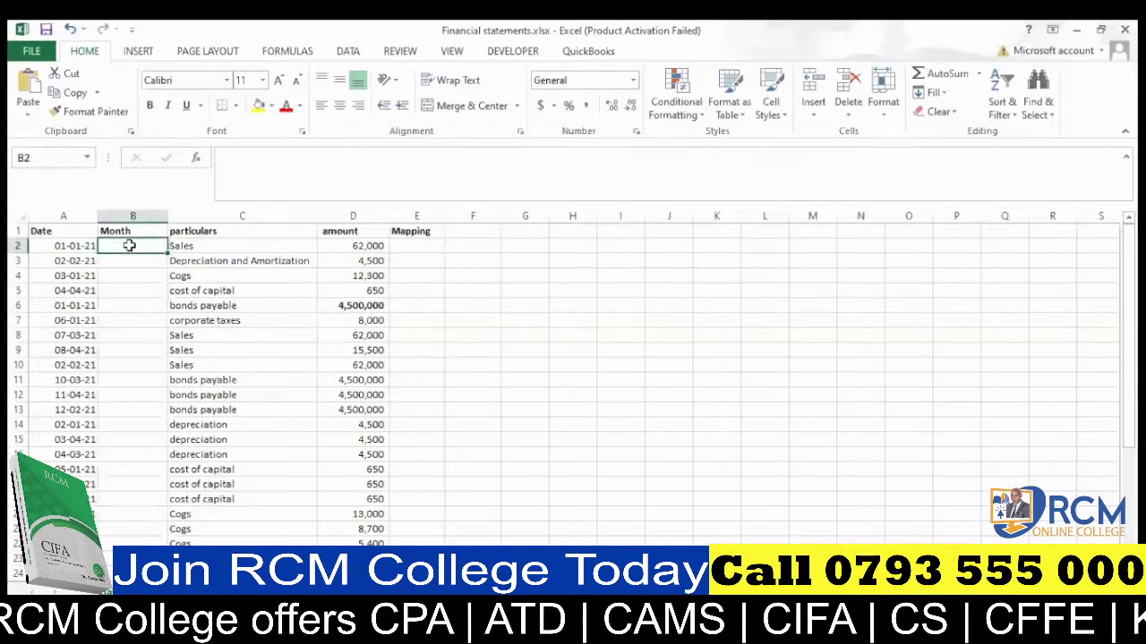
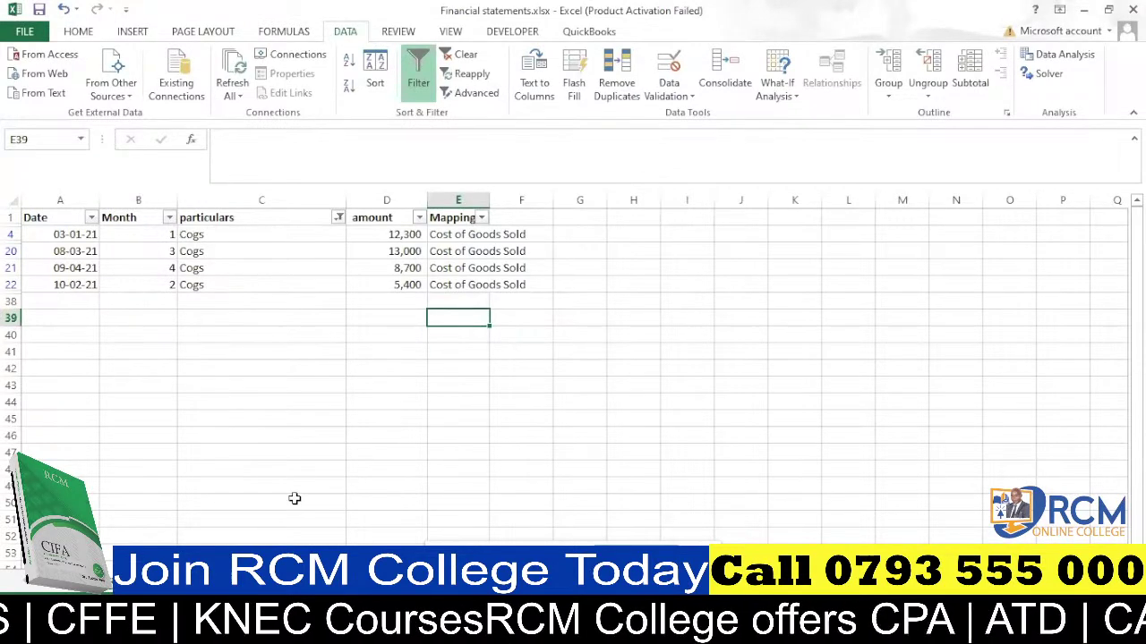
Switch to the browser to close the duplicate EXCEL LESSON tab, and return to the Excel workbook.
{"action": "mouse_move", "coordinate": [431, 630]}
{"action": "mouse_move", "coordinate": [340, 526]}
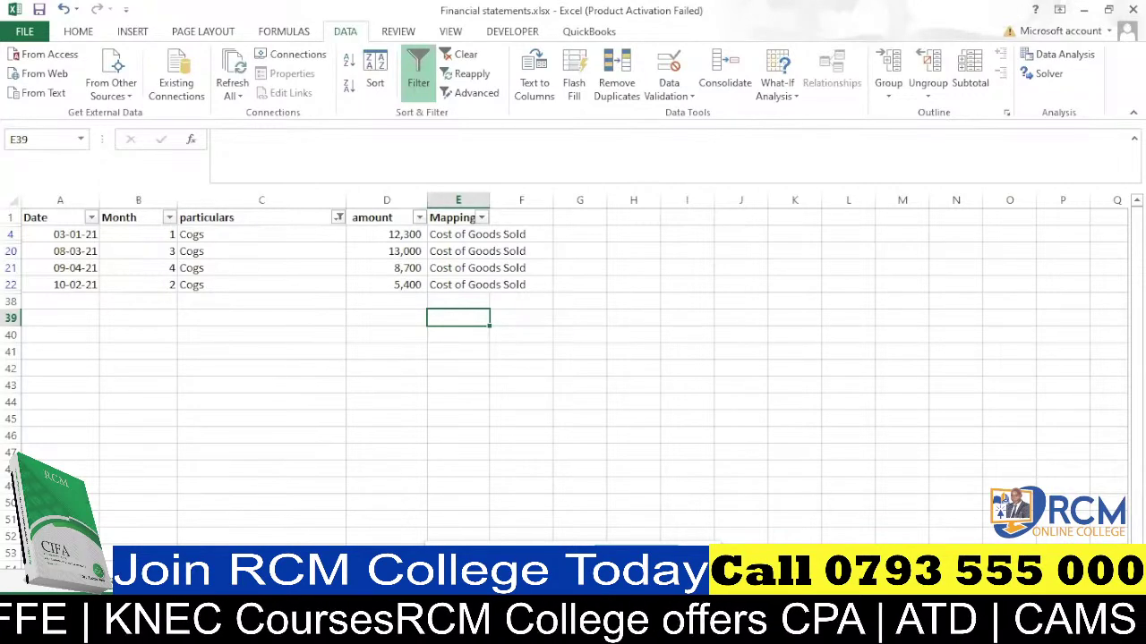
{"action": "mouse_move", "coordinate": [432, 559]}
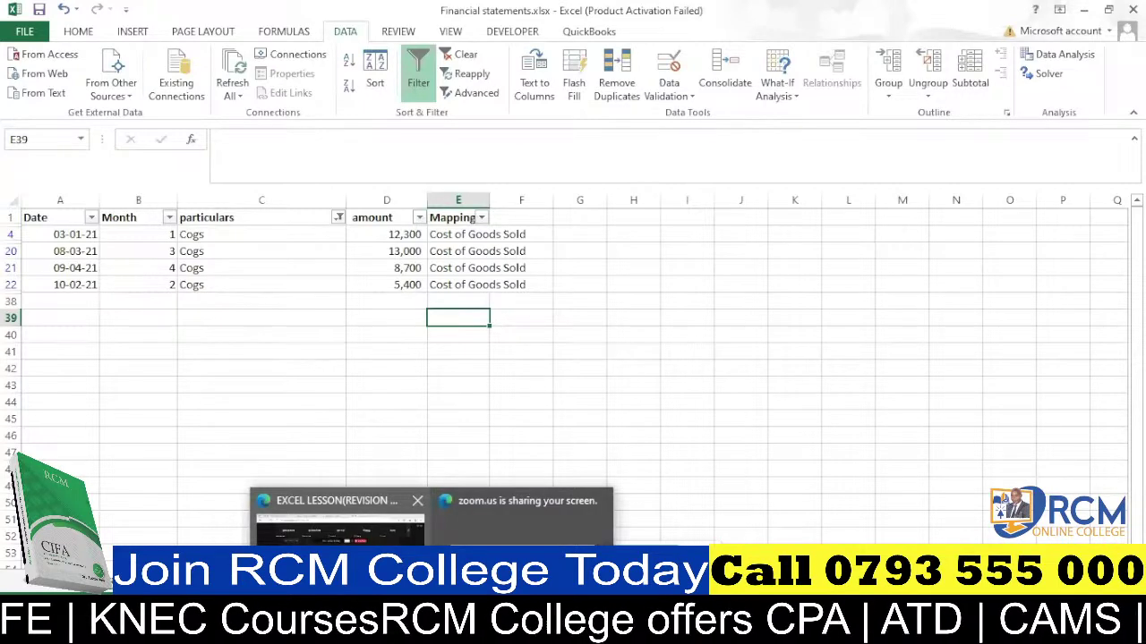
{"action": "left_click", "coordinate": [340, 524]}
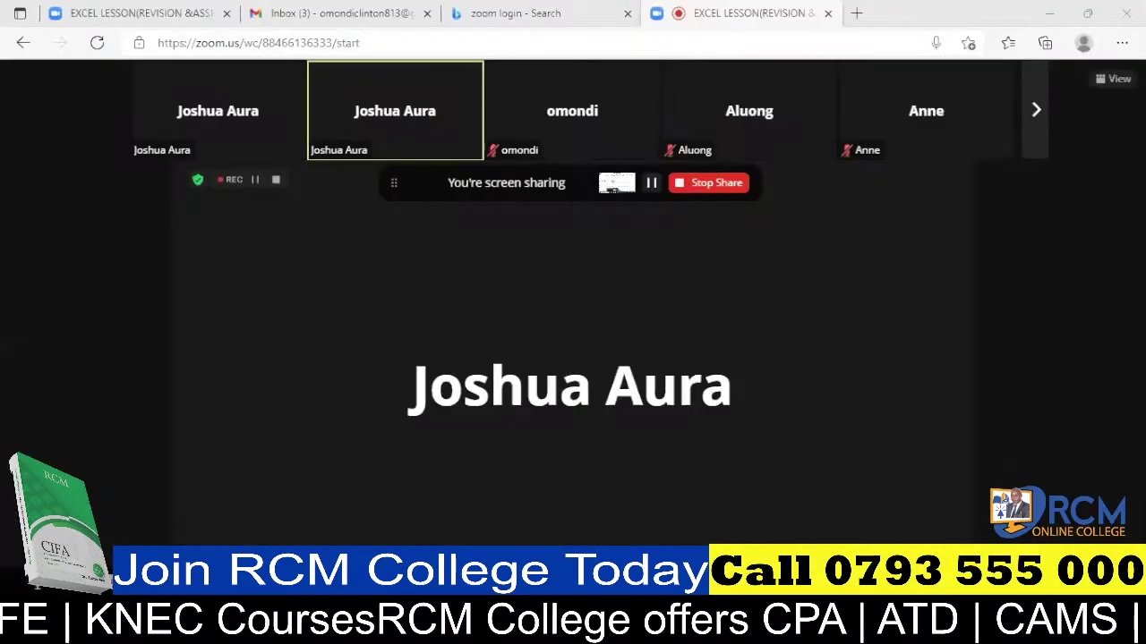
{"action": "left_click", "coordinate": [228, 14]}
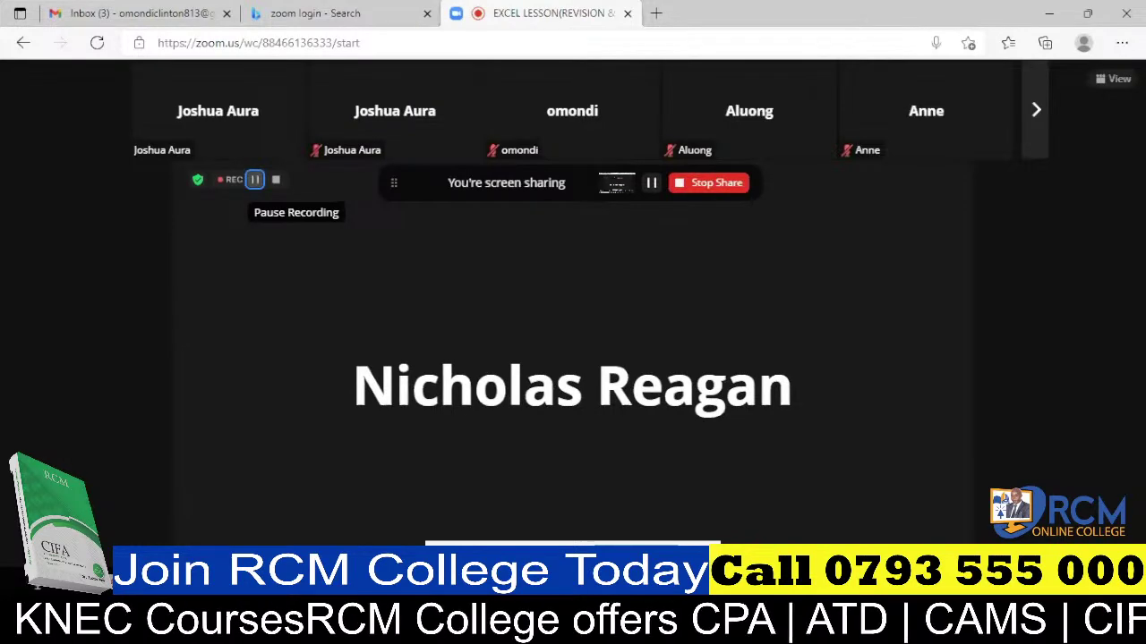
{"action": "mouse_move", "coordinate": [760, 628]}
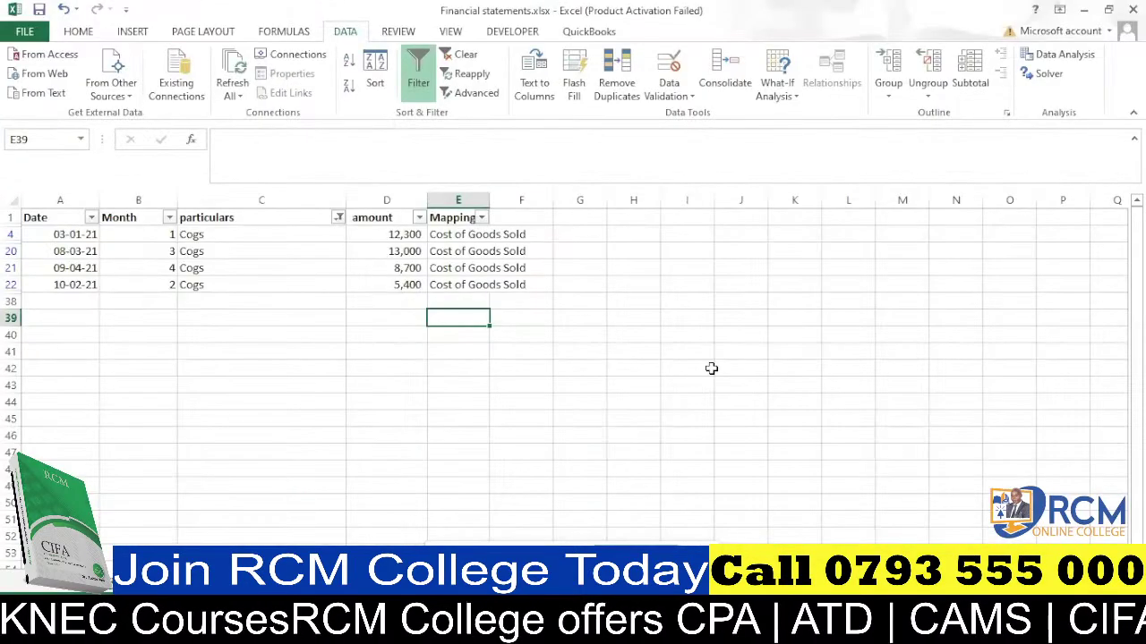
Filter the particulars column by the search text depr to show both the depreciation and the Depreciation and Amortization rows.
{"action": "left_click", "coordinate": [931, 523]}
{"action": "left_click", "coordinate": [281, 301]}
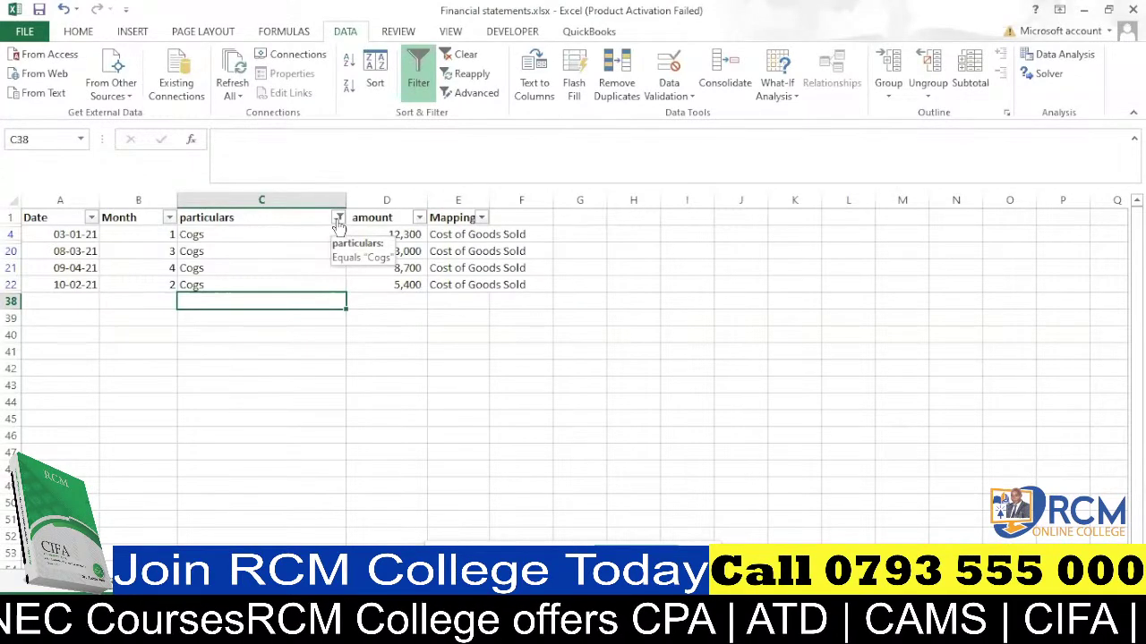
{"action": "left_click", "coordinate": [340, 219]}
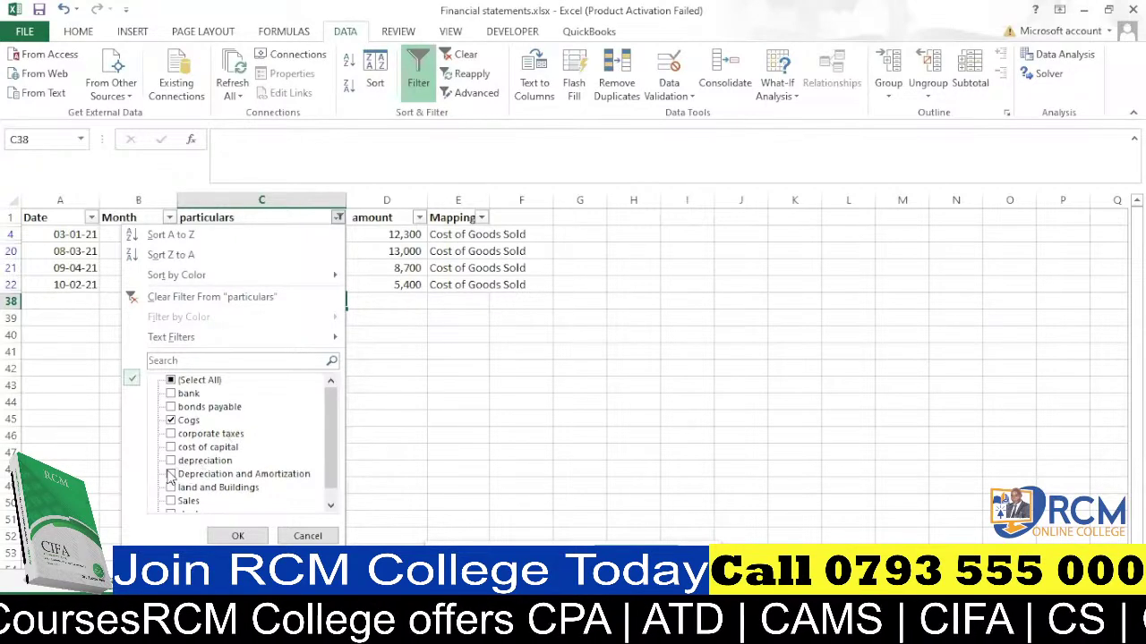
{"action": "left_click", "coordinate": [237, 360]}
{"action": "type", "text": "de"}
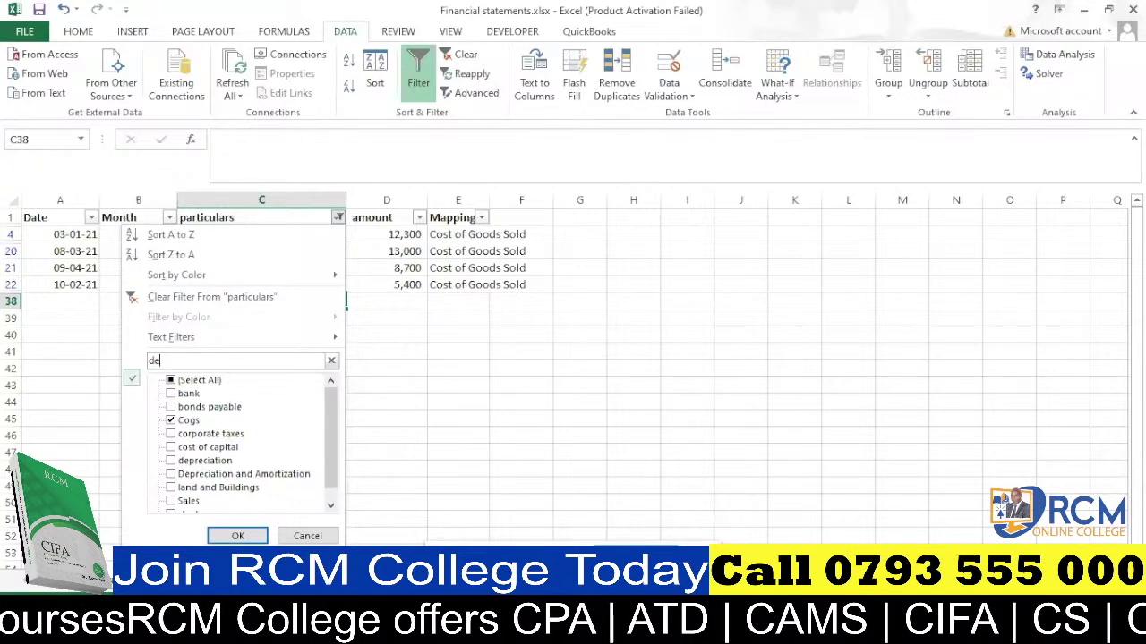
{"action": "type", "text": "pr"}
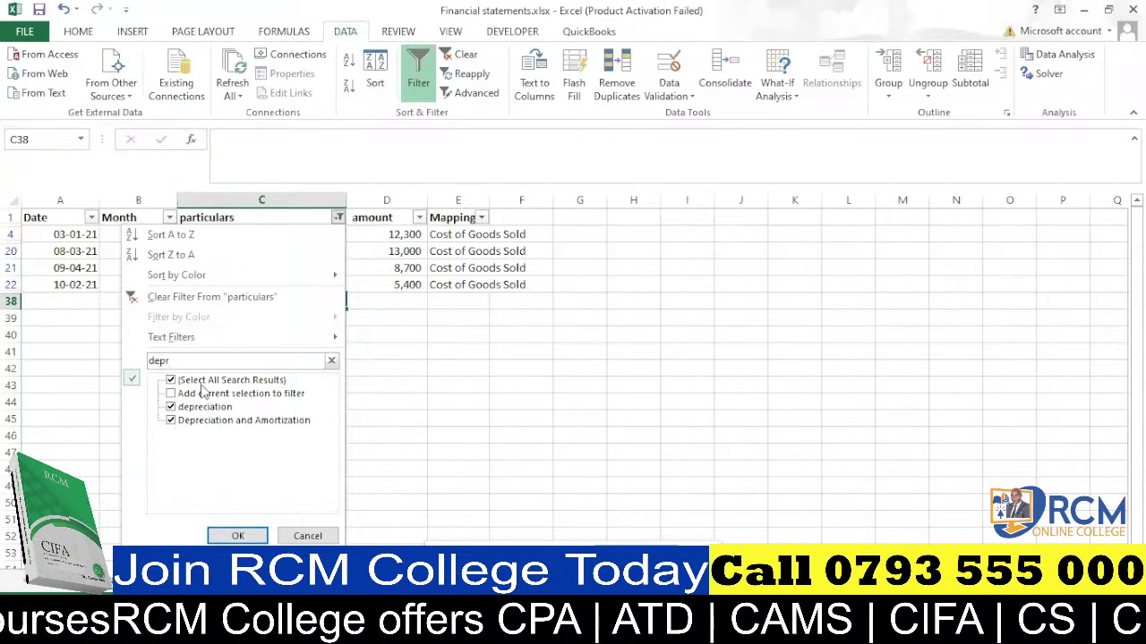
{"action": "left_click", "coordinate": [249, 535]}
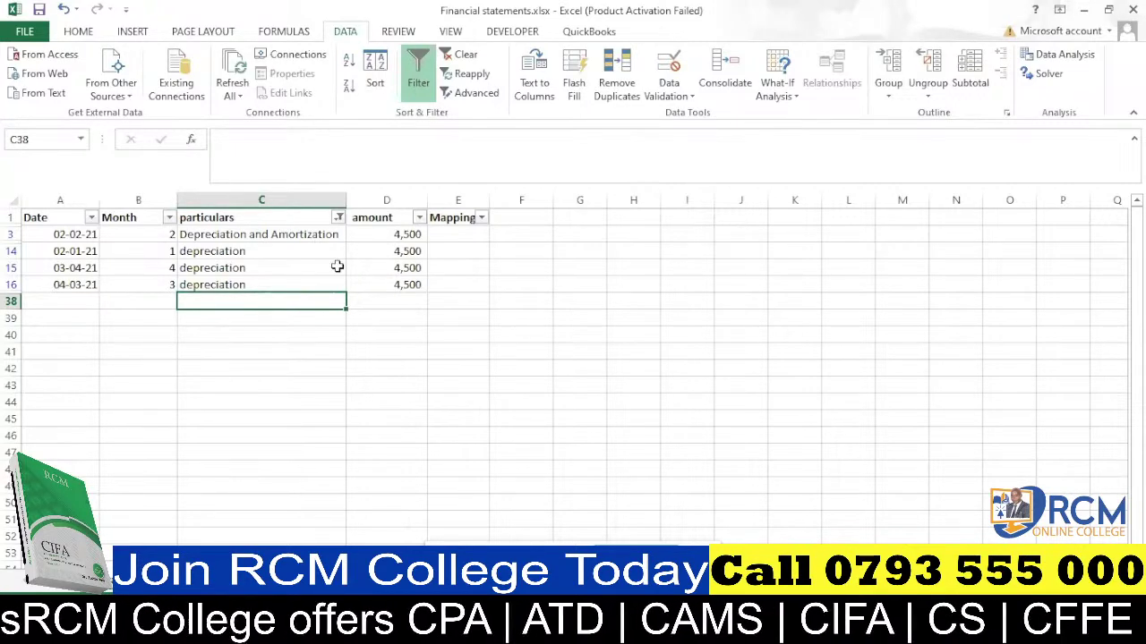
Map all the filtered depreciation rows as Depreciation in column E, and widen the Mapping column to fit its contents.
{"action": "left_click", "coordinate": [456, 236]}
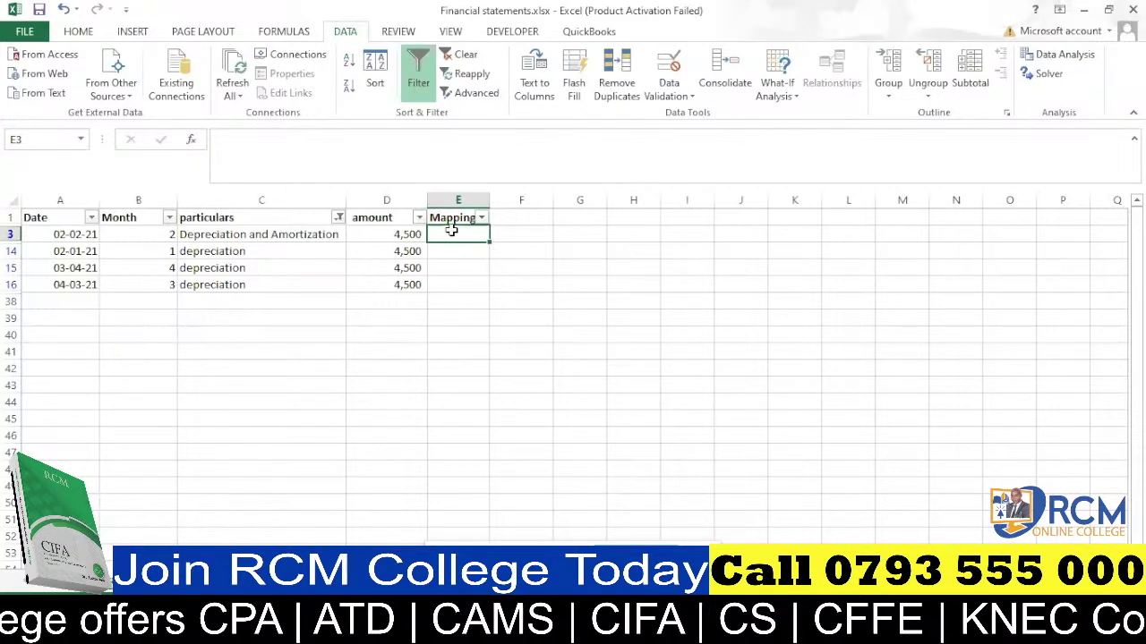
{"action": "mouse_move", "coordinate": [472, 631]}
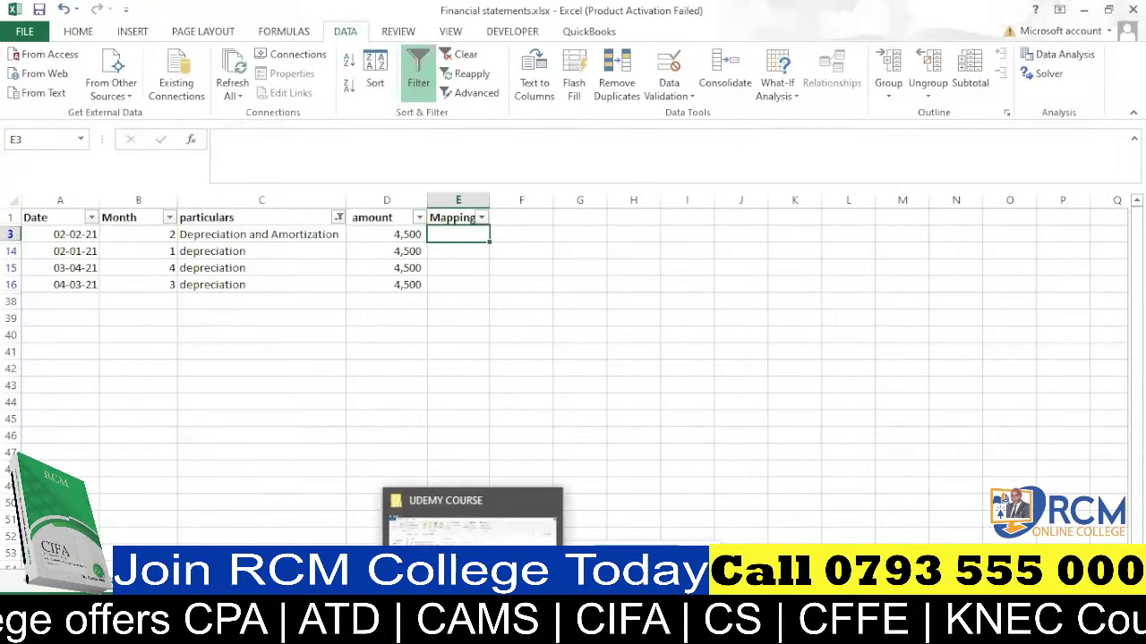
{"action": "type", "text": "Dep"}
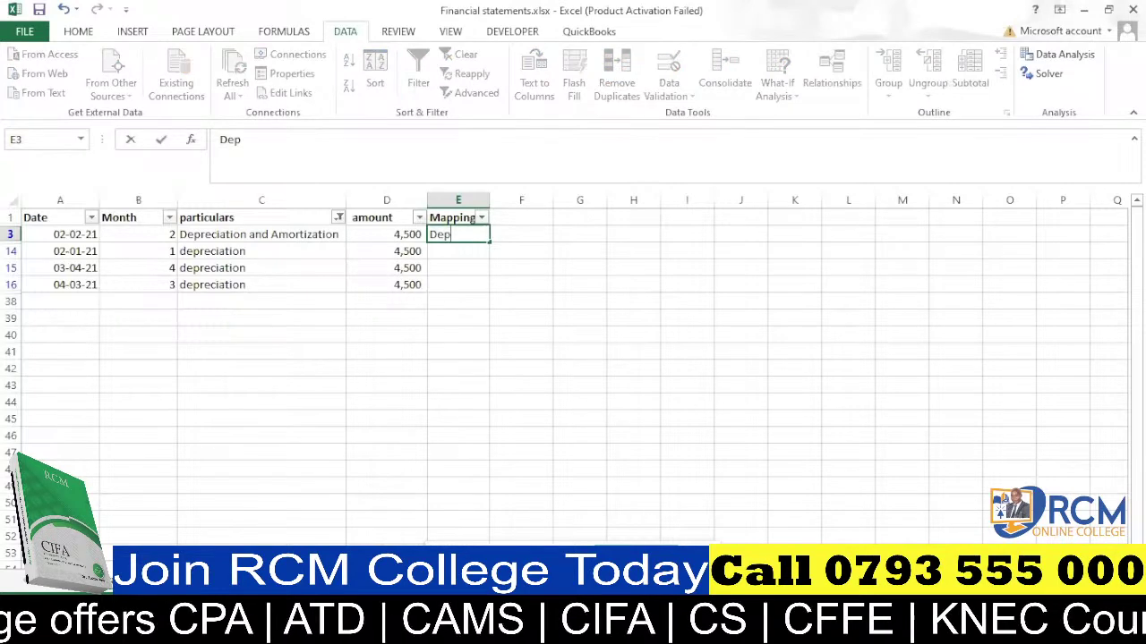
{"action": "type", "text": "reciat"}
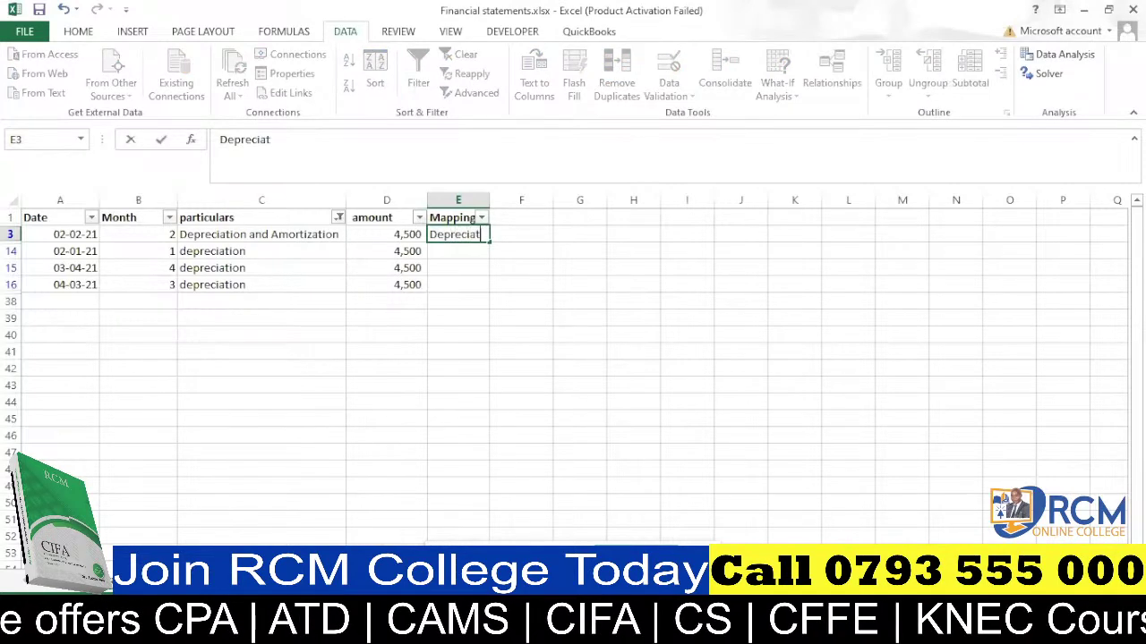
{"action": "type", "text": "ion"}
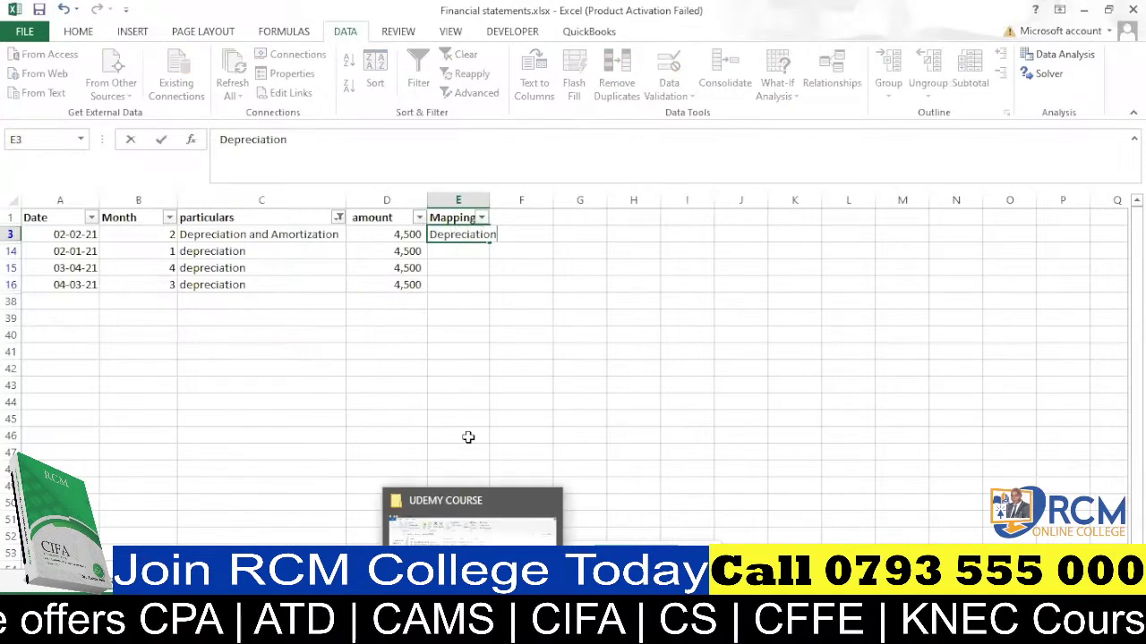
{"action": "left_click_drag", "start_coordinate": [455, 304], "coordinate": [456, 286]}
{"action": "double_click", "coordinate": [490, 202]}
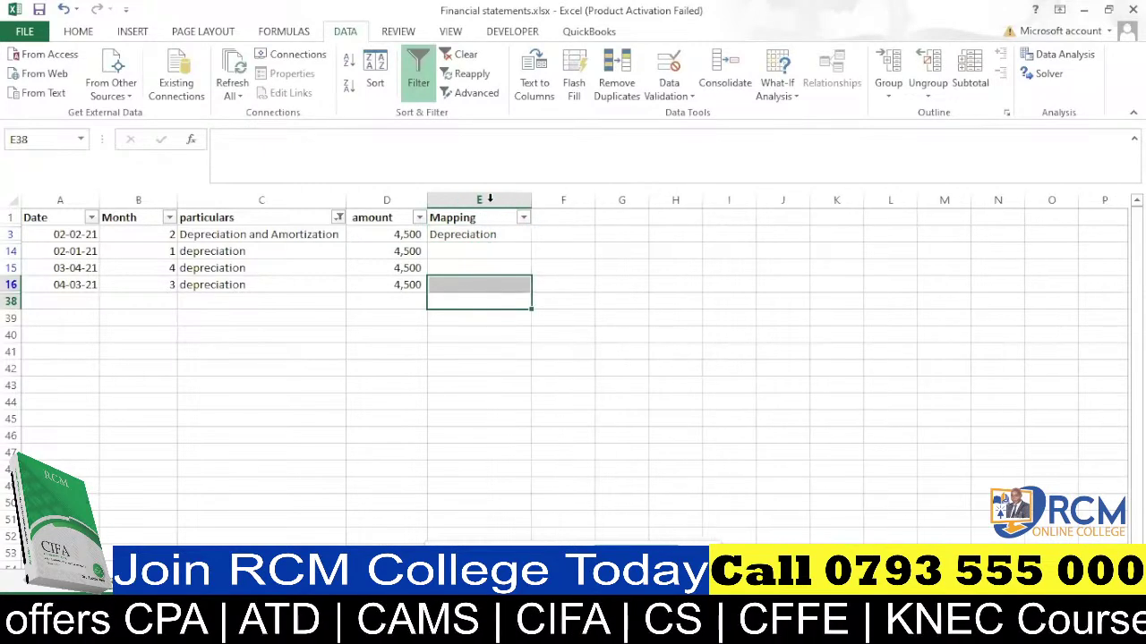
{"action": "left_click", "coordinate": [503, 236]}
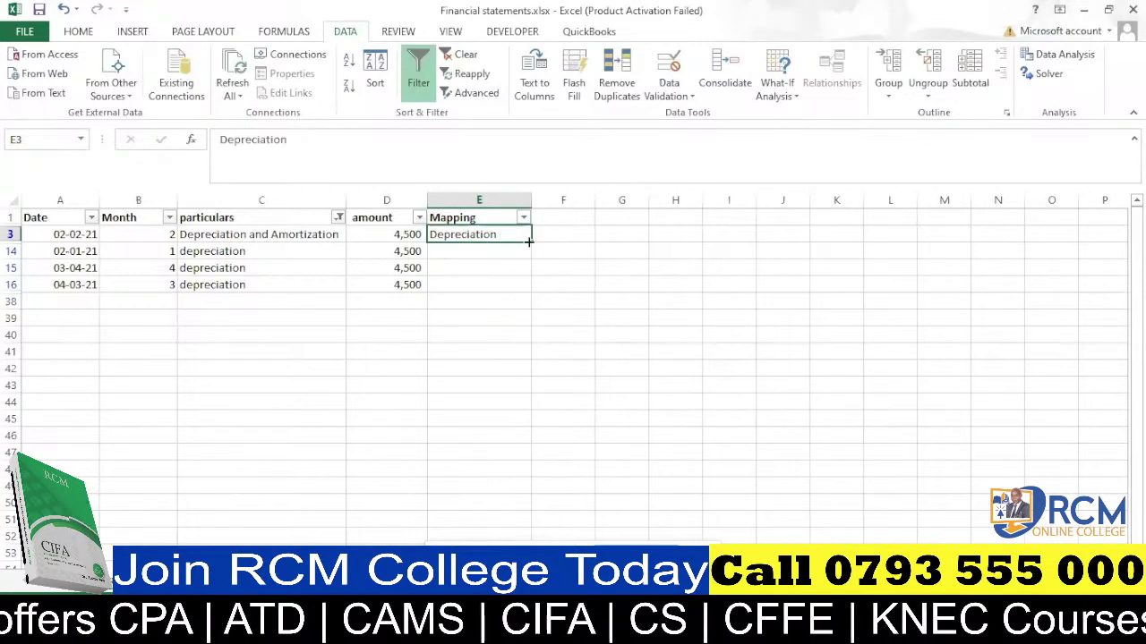
{"action": "left_click_drag", "start_coordinate": [531, 242], "coordinate": [532, 294]}
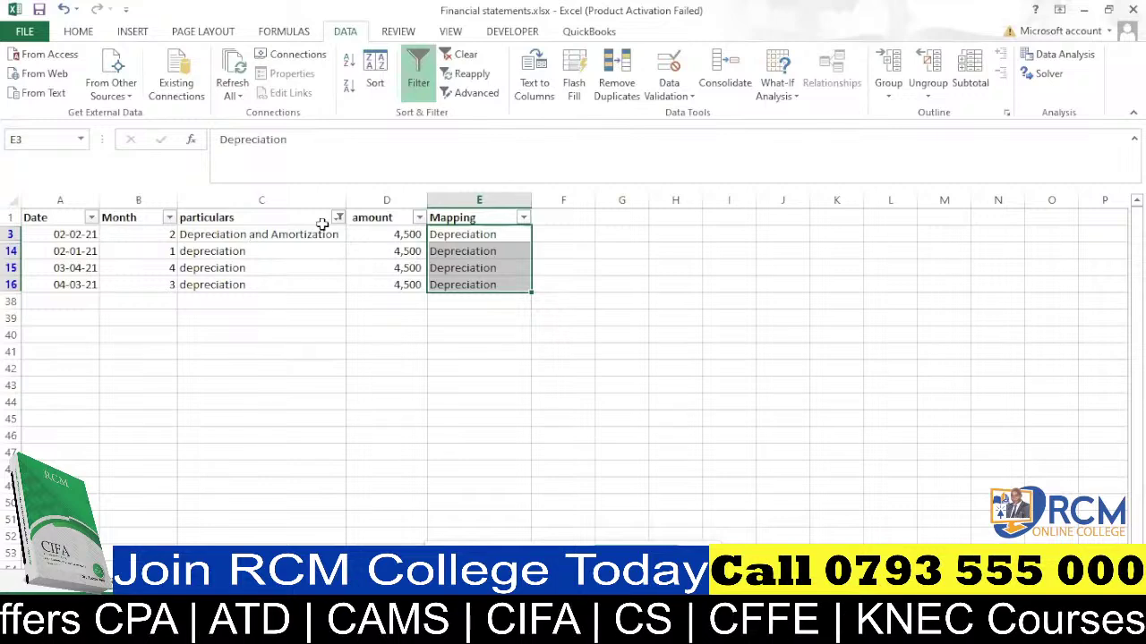
Change the particulars filter to show only the cost of capital rows.
{"action": "left_click", "coordinate": [338, 219]}
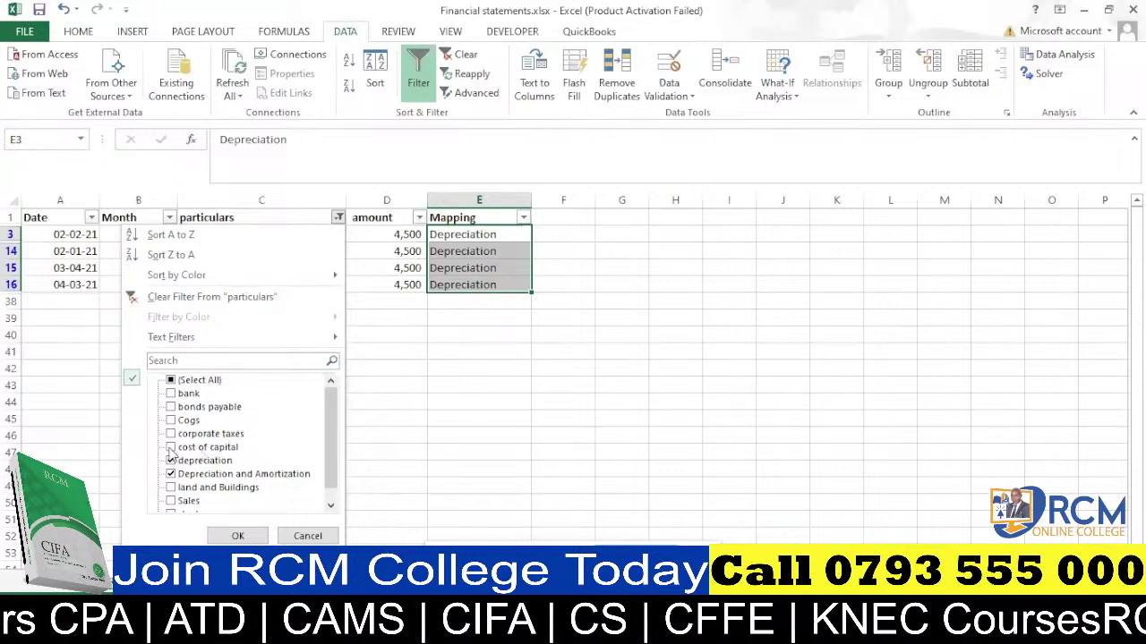
{"action": "left_click", "coordinate": [152, 360]}
{"action": "type", "text": "cost"}
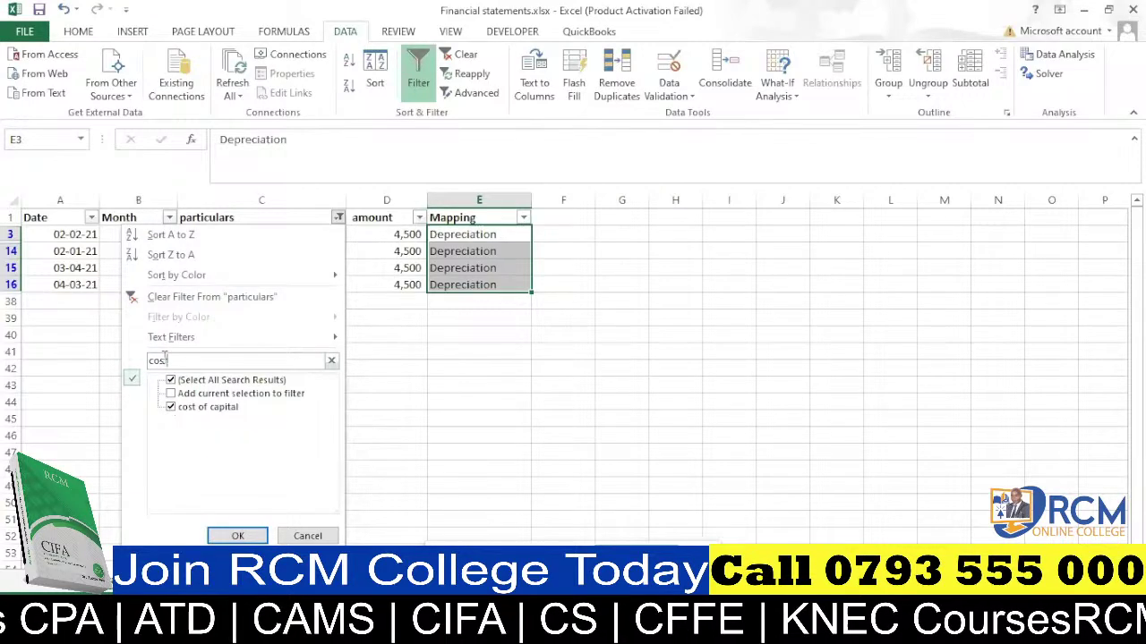
{"action": "left_click", "coordinate": [237, 536]}
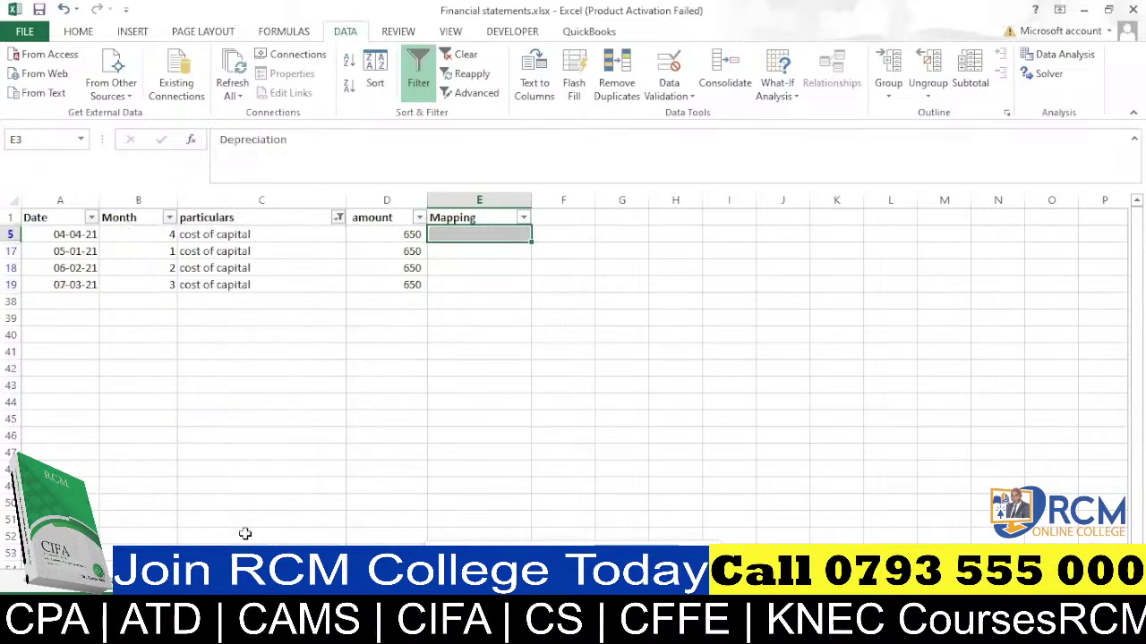
Enter Interest as the Mapping in E5 and fill it down through the filtered cost of capital rows.
{"action": "left_click", "coordinate": [458, 231]}
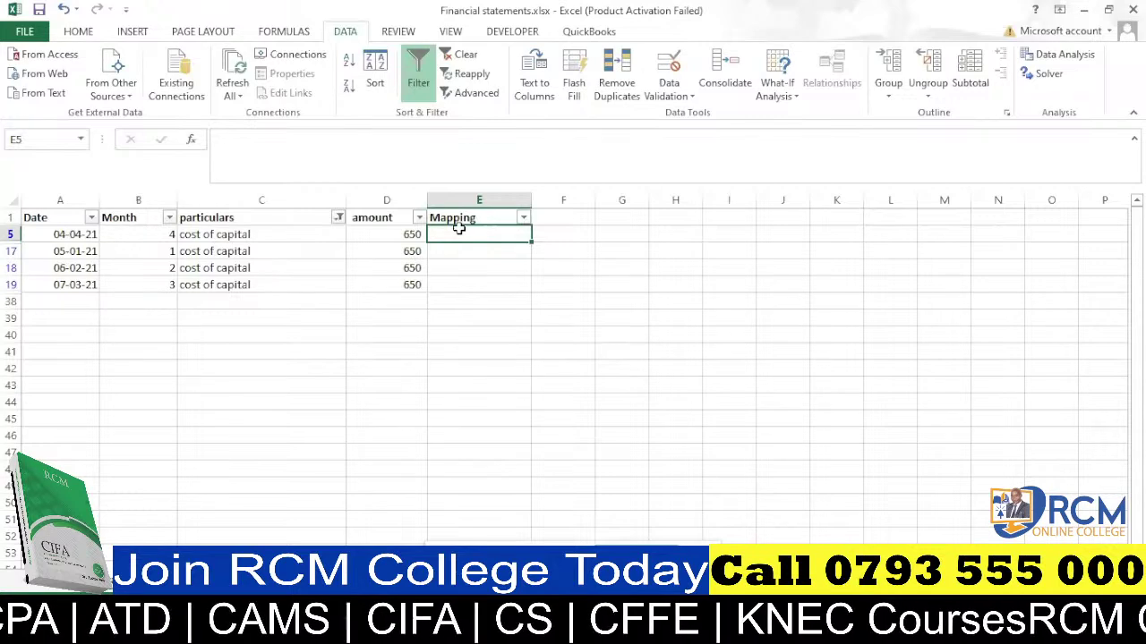
{"action": "type", "text": "Interest"}
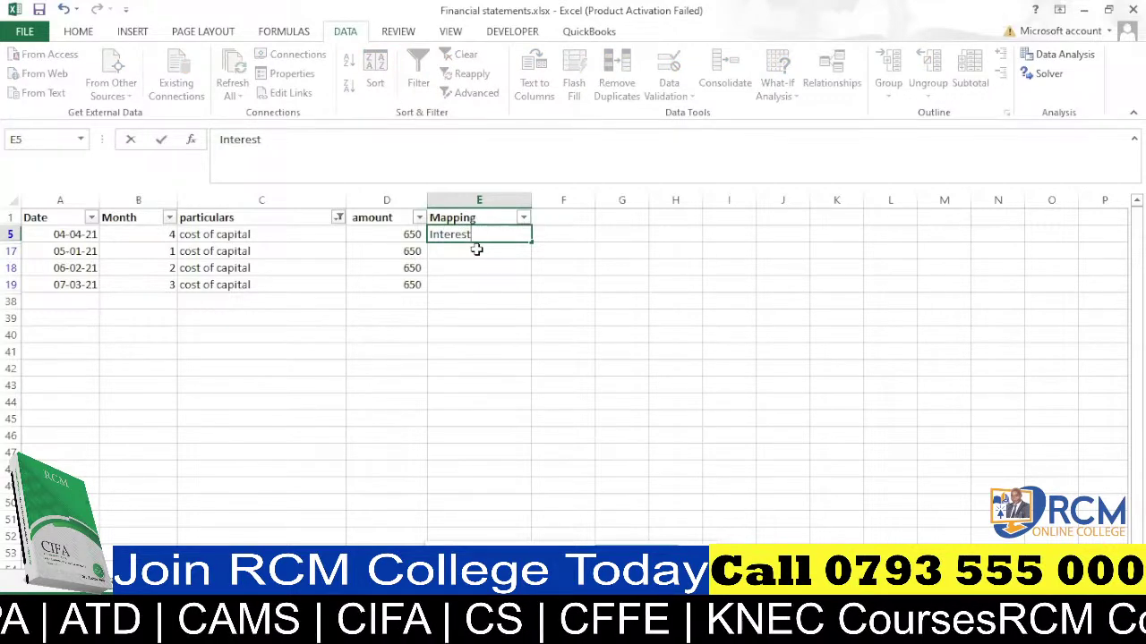
{"action": "key", "text": "ctrl+Return"}
{"action": "left_click_drag", "start_coordinate": [531, 242], "coordinate": [529, 291]}
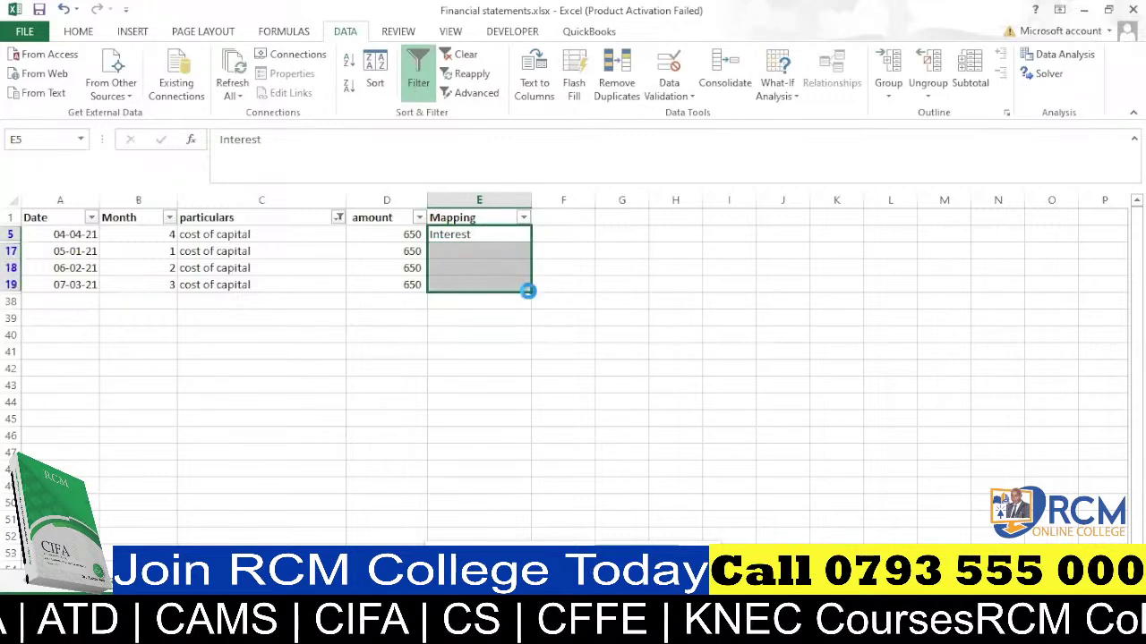
Change the particulars filter to show only the corporate taxes rows.
{"action": "left_click", "coordinate": [337, 220]}
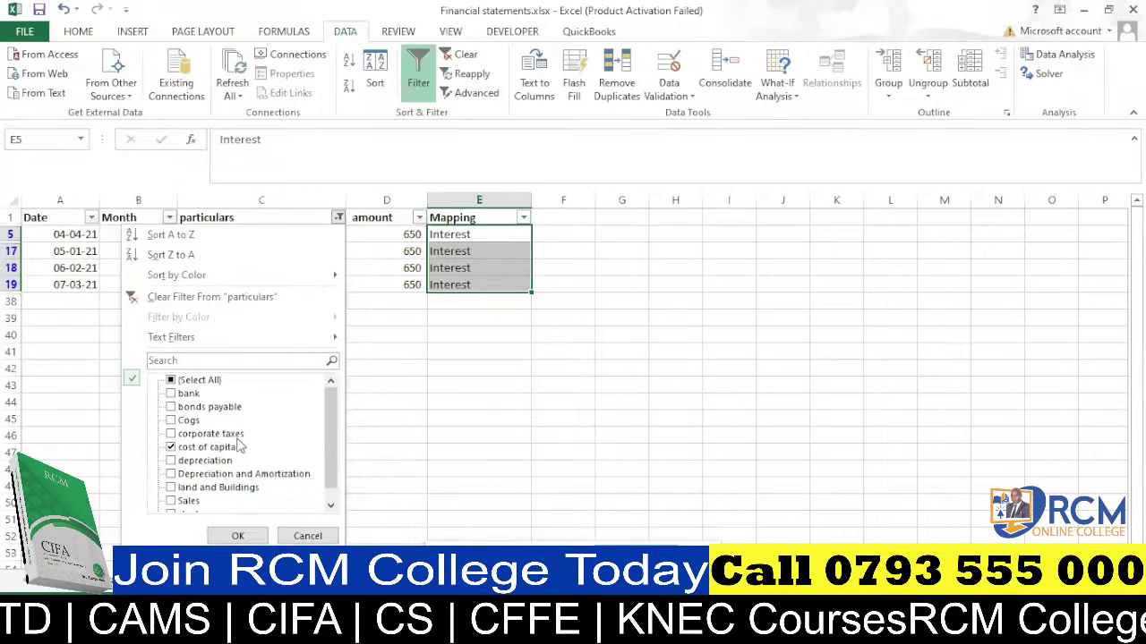
{"action": "left_click", "coordinate": [180, 363]}
{"action": "type", "text": "t"}
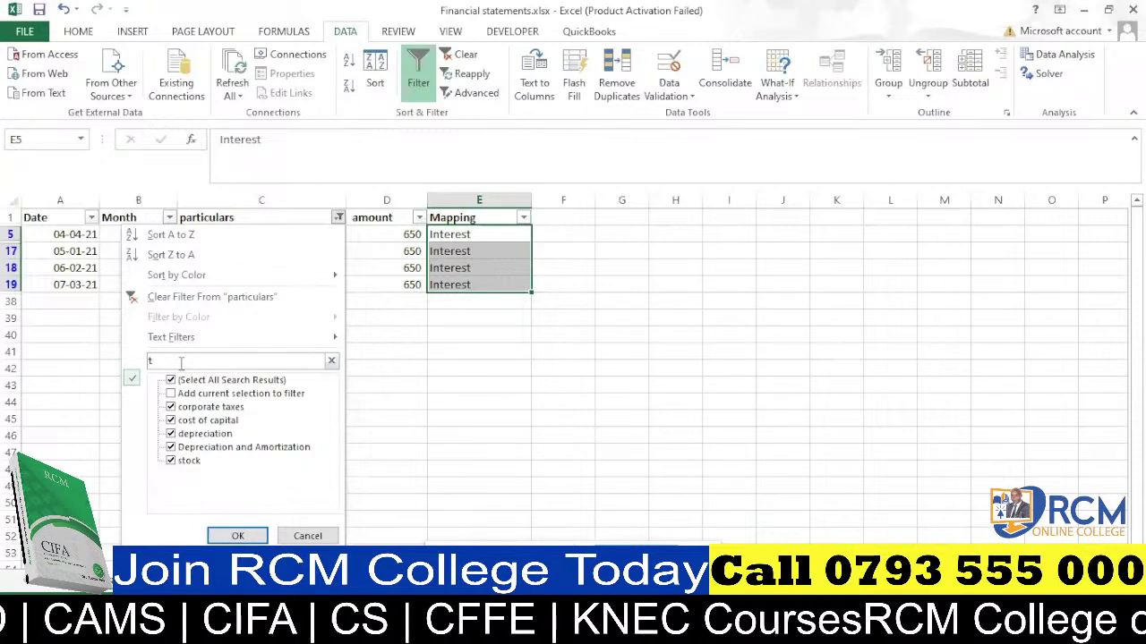
{"action": "type", "text": "axe"}
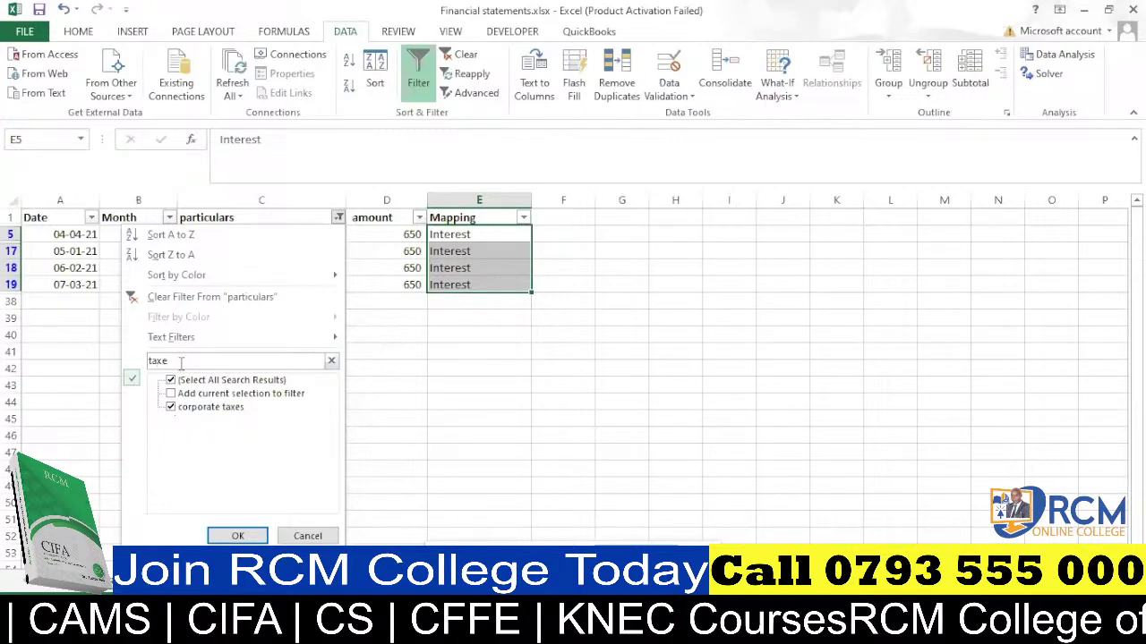
{"action": "left_click", "coordinate": [238, 537]}
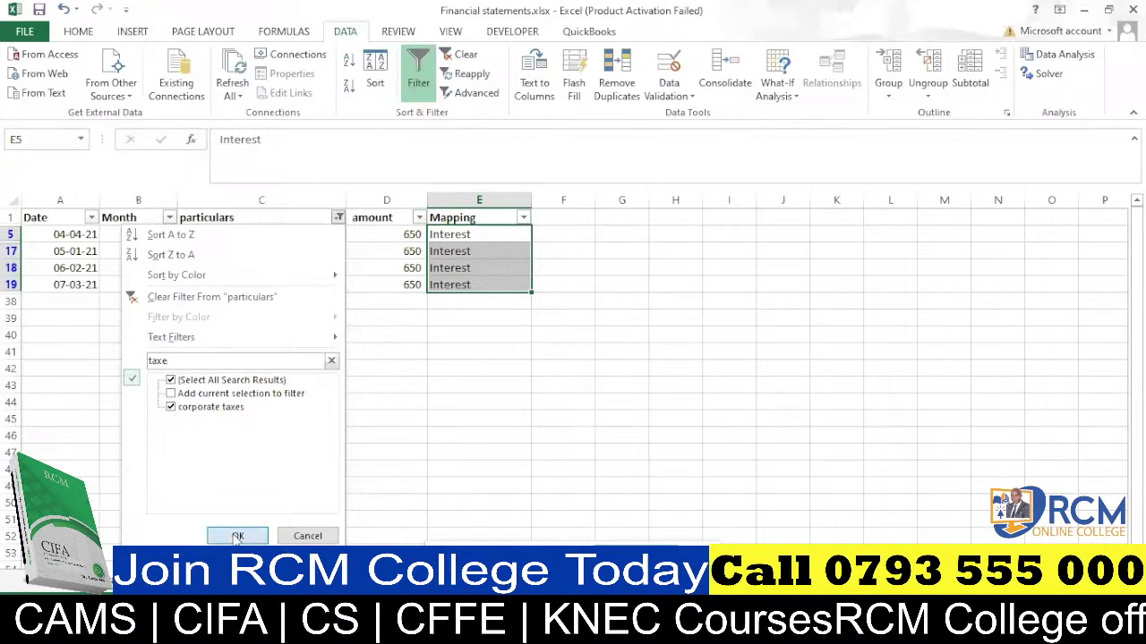
Enter Taxes as the Mapping in E7 and fill it down through the filtered corporate taxes rows.
{"action": "left_click", "coordinate": [460, 234]}
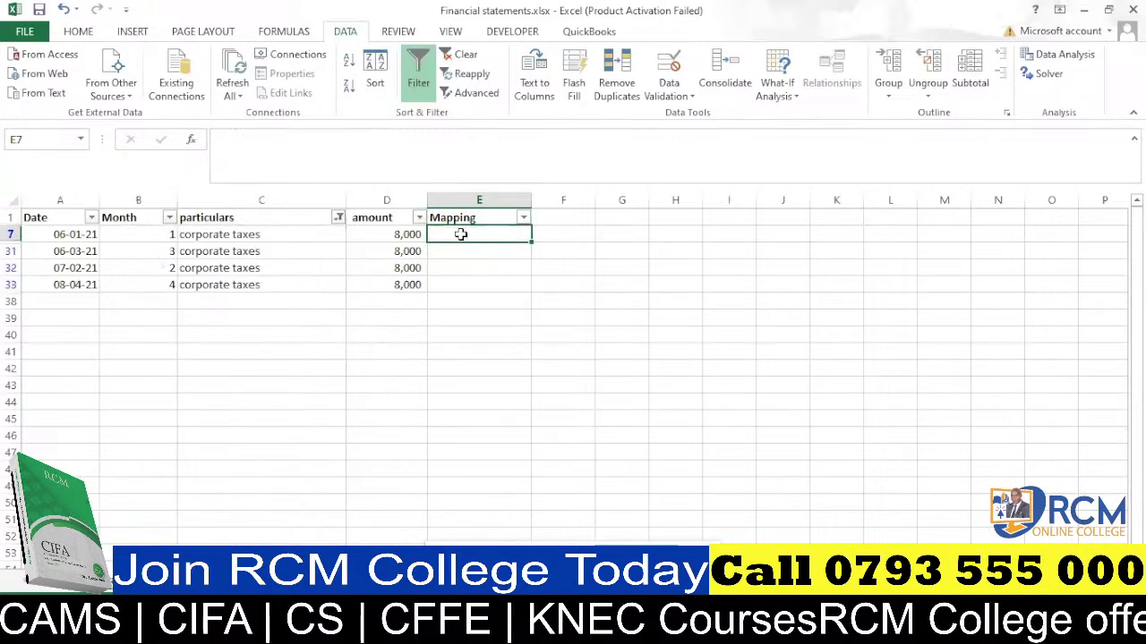
{"action": "type", "text": "Taxes"}
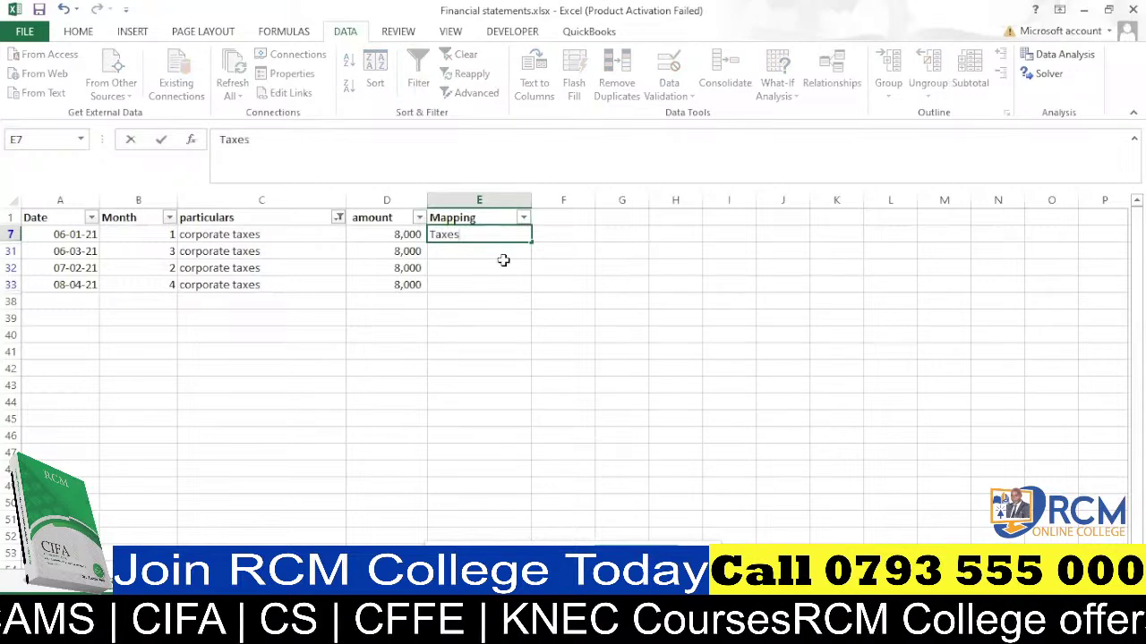
{"action": "key", "text": "ctrl+Return"}
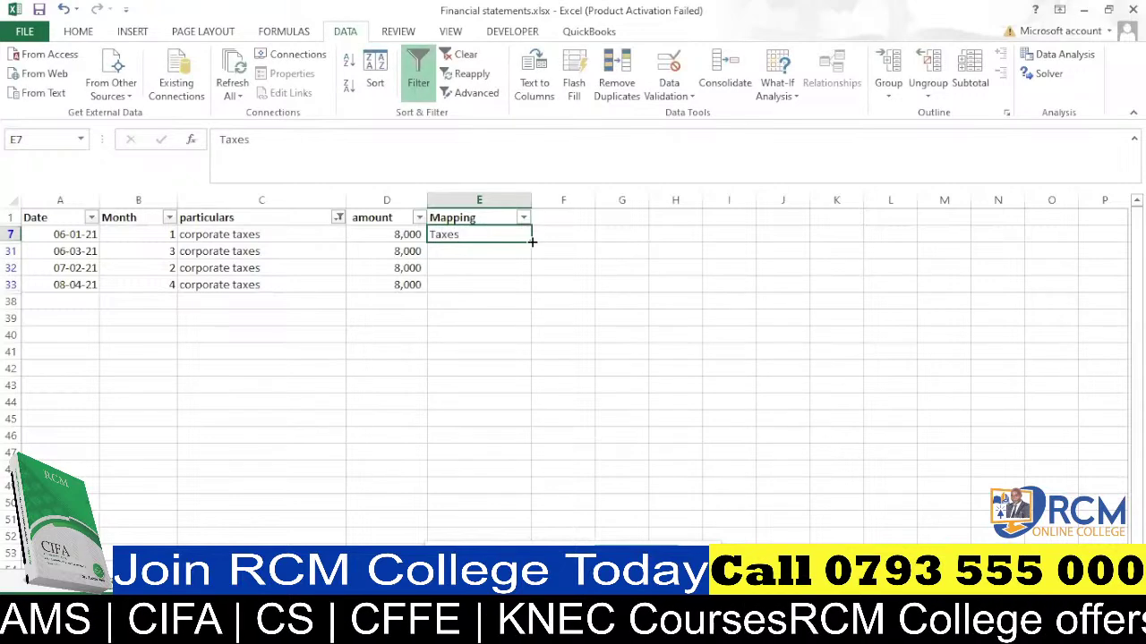
{"action": "left_click_drag", "start_coordinate": [531, 241], "coordinate": [526, 287]}
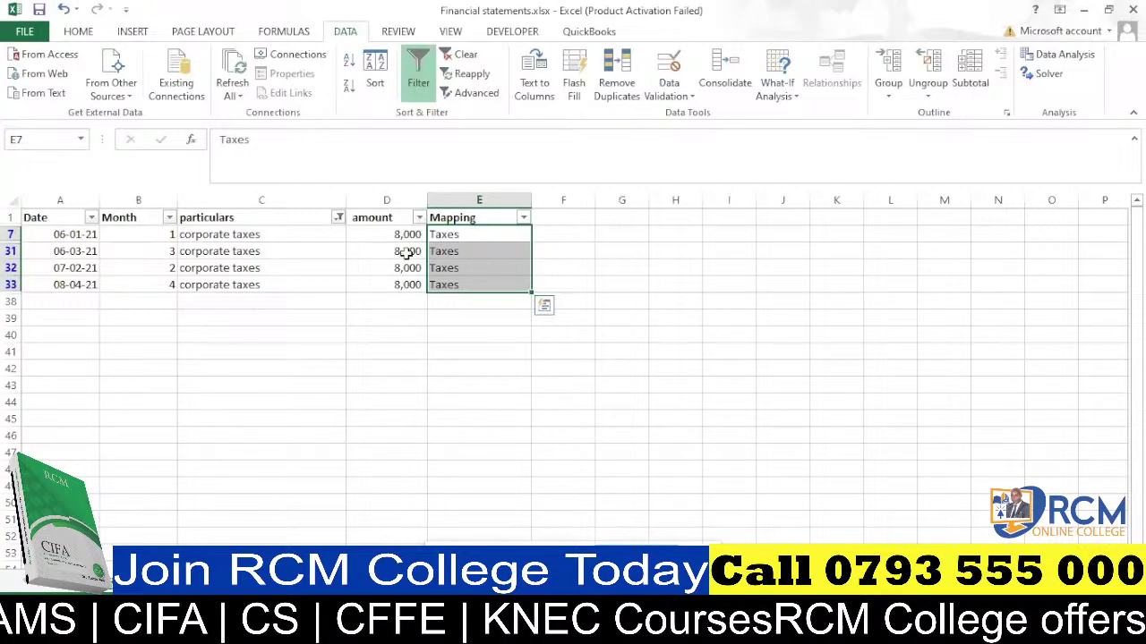
Change the particulars filter to show only the land and Buildings rows.
{"action": "left_click", "coordinate": [338, 218]}
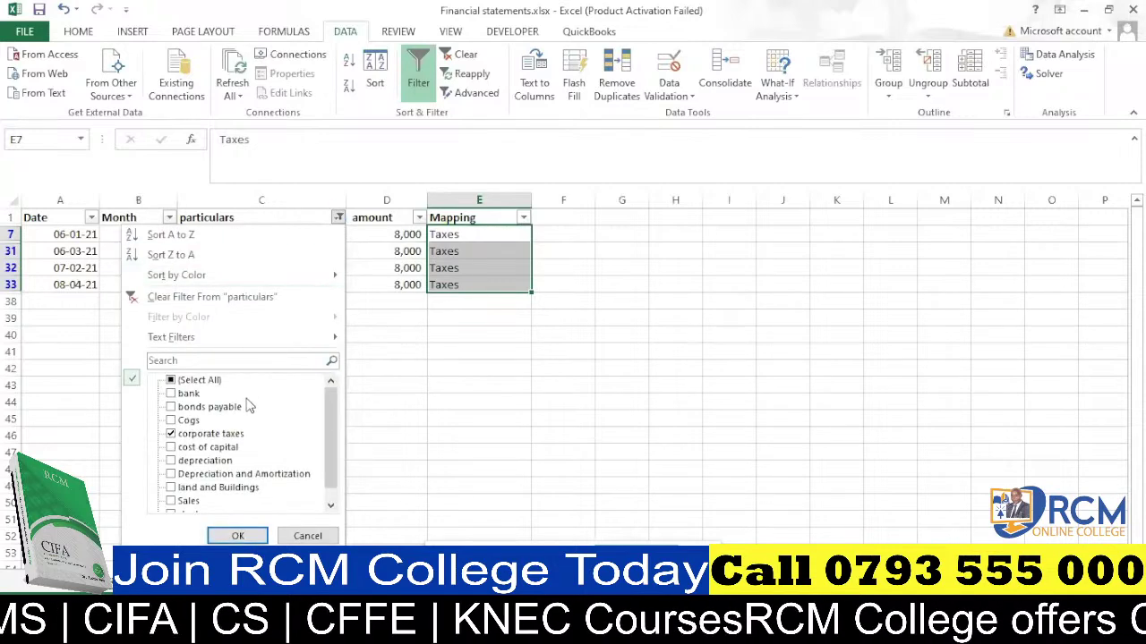
{"action": "left_click", "coordinate": [332, 507]}
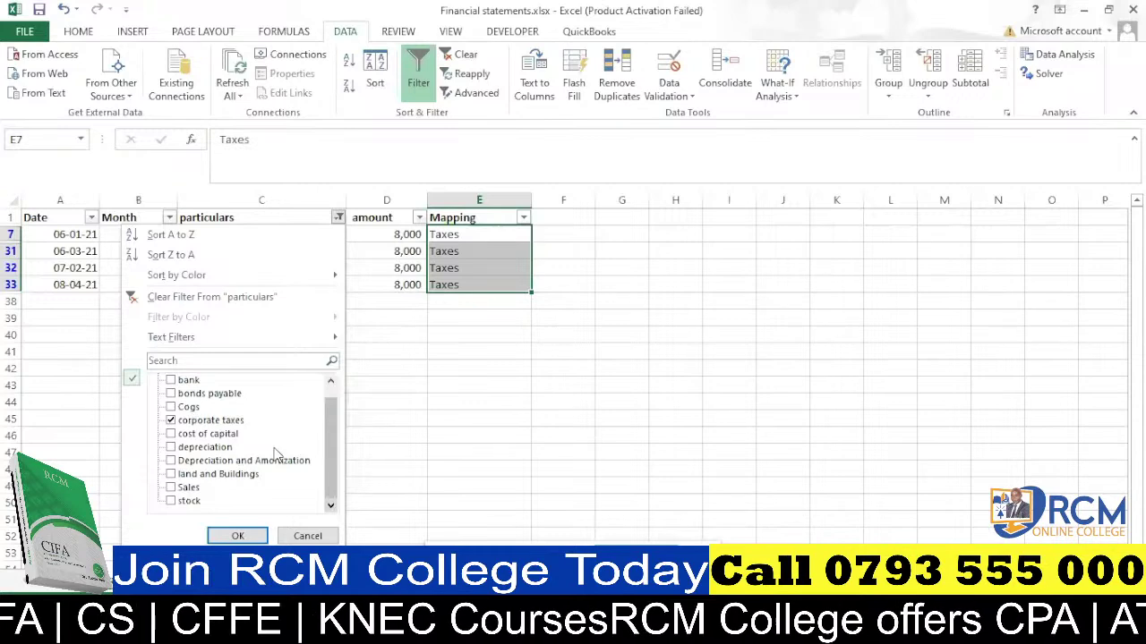
{"action": "scroll", "coordinate": [333, 445], "scroll_direction": "up", "scroll_amount": 1}
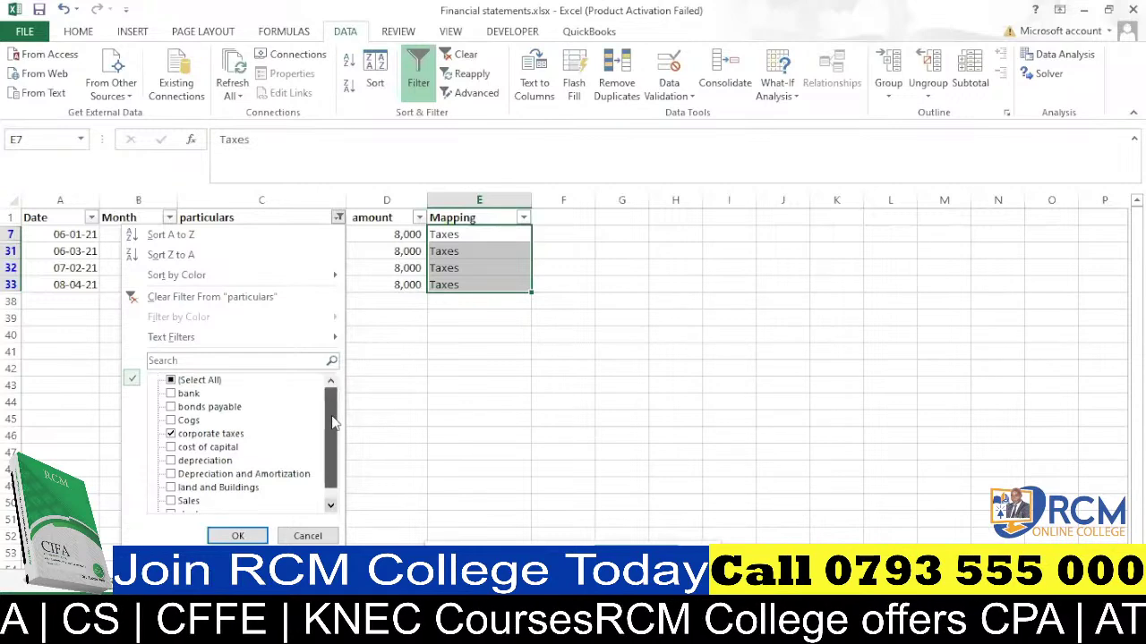
{"action": "scroll", "coordinate": [333, 434], "scroll_direction": "down", "scroll_amount": 1}
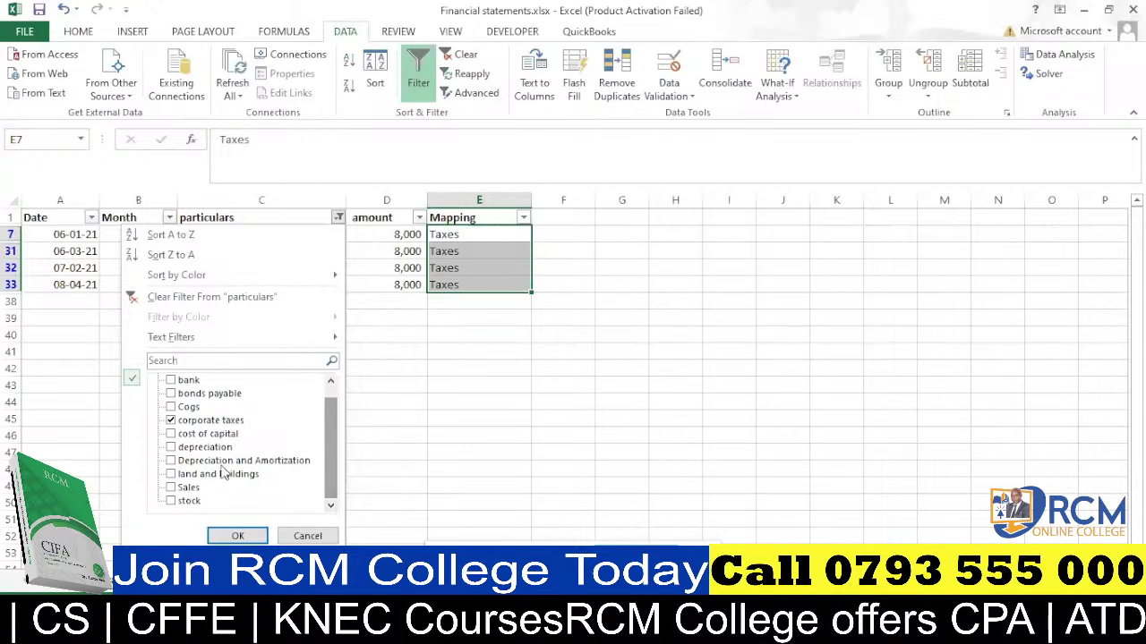
{"action": "left_click", "coordinate": [161, 361]}
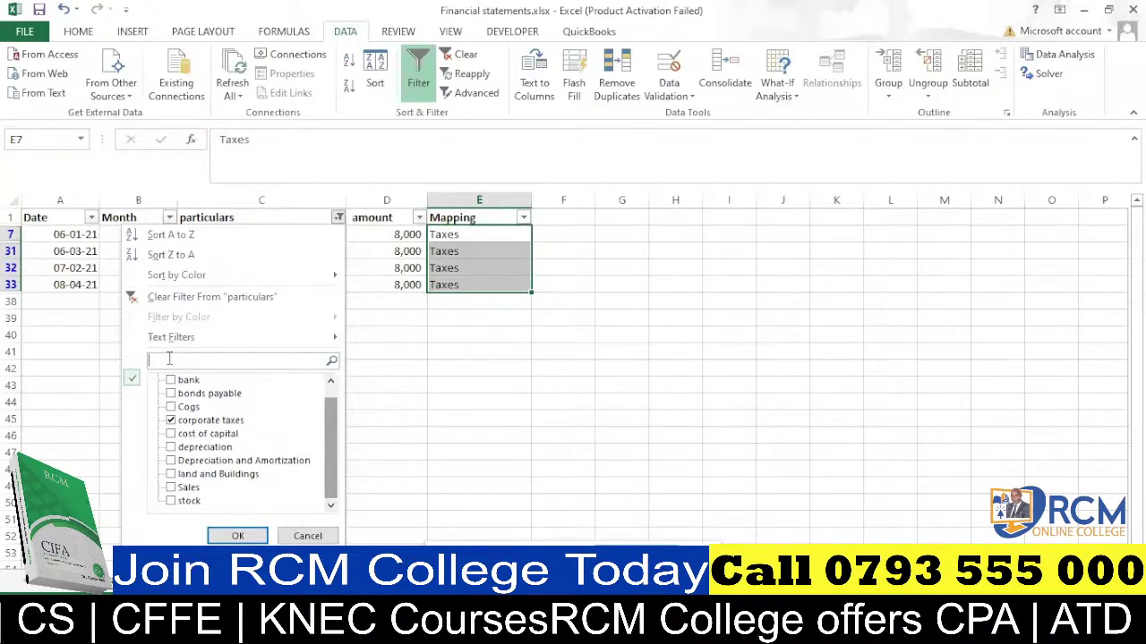
{"action": "type", "text": "land"}
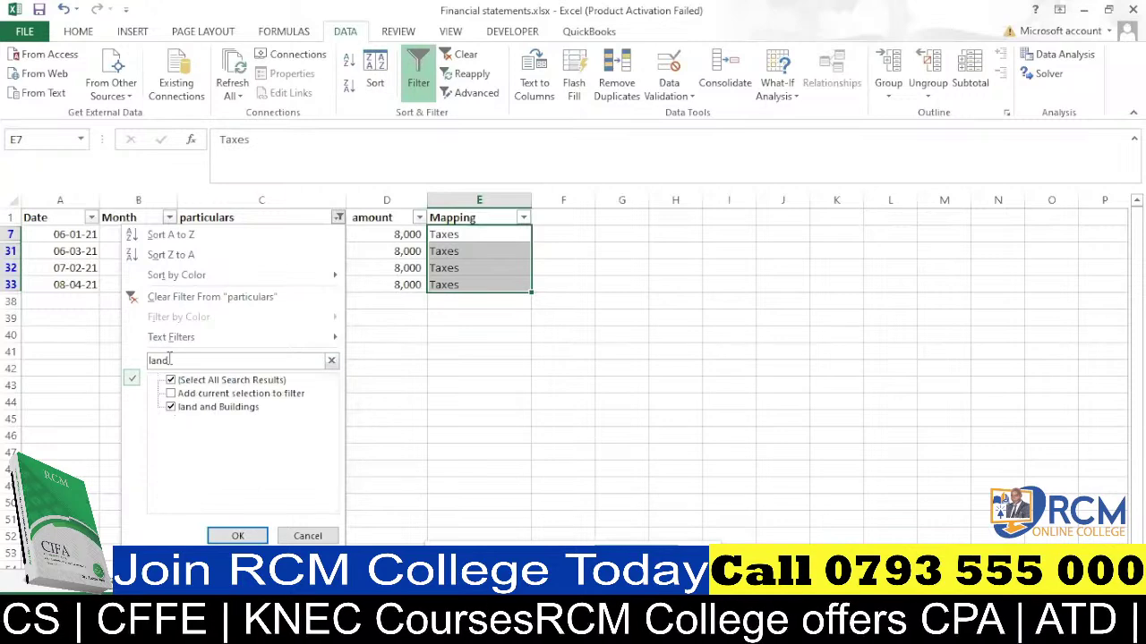
{"action": "left_click", "coordinate": [237, 536]}
Enter Buildings as the Mapping in E27 and fill it down through the filtered land and Buildings rows.
{"action": "left_click", "coordinate": [447, 236]}
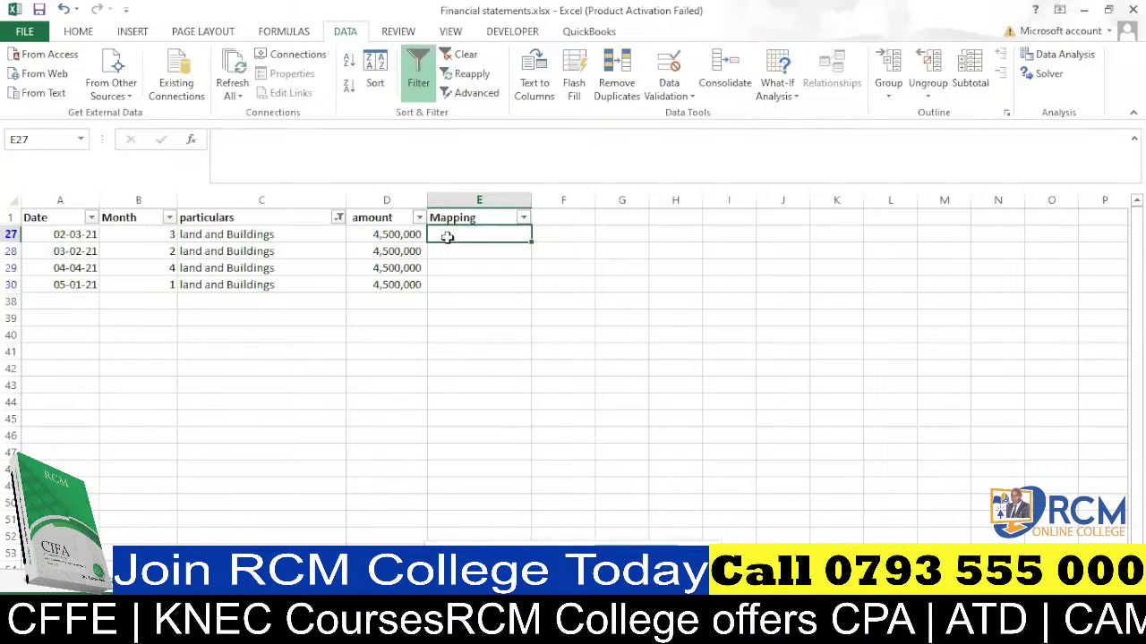
{"action": "type", "text": "Buildings"}
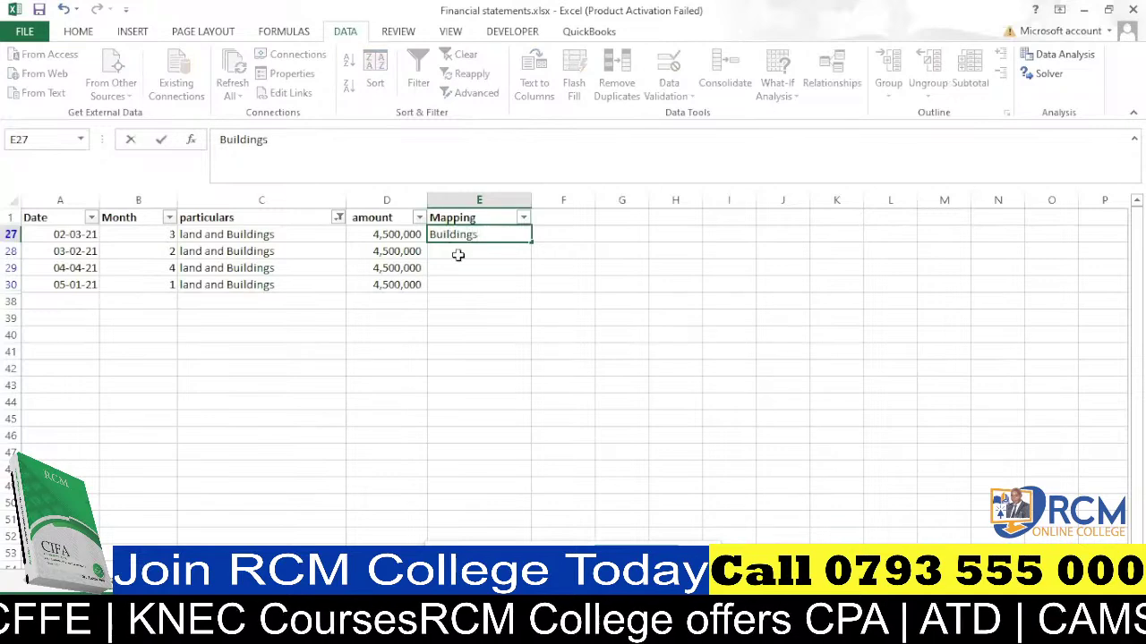
{"action": "key", "text": "Return"}
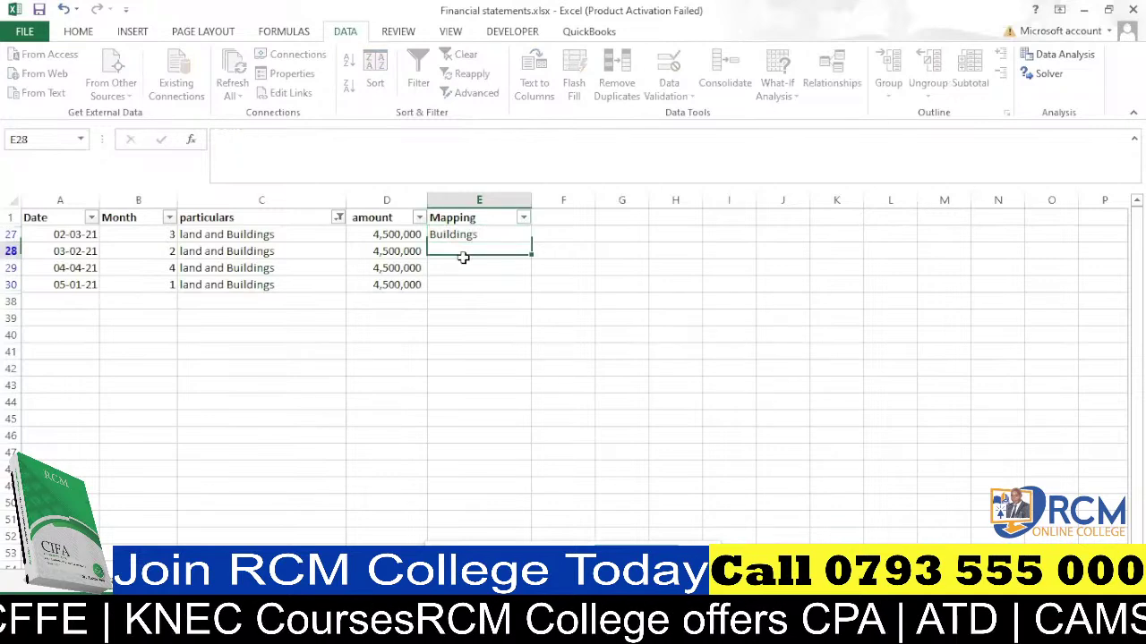
{"action": "left_click", "coordinate": [478, 233]}
{"action": "left_click_drag", "start_coordinate": [533, 242], "coordinate": [531, 289]}
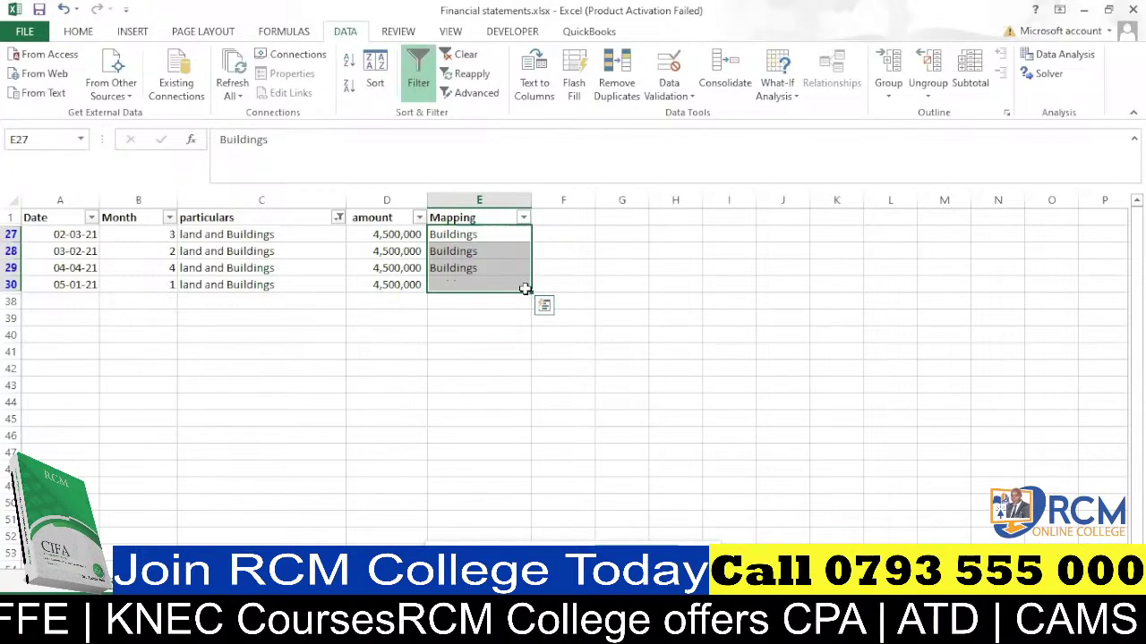
Change the particulars filter to show only the bank rows.
{"action": "left_click", "coordinate": [338, 218]}
{"action": "left_click", "coordinate": [244, 360]}
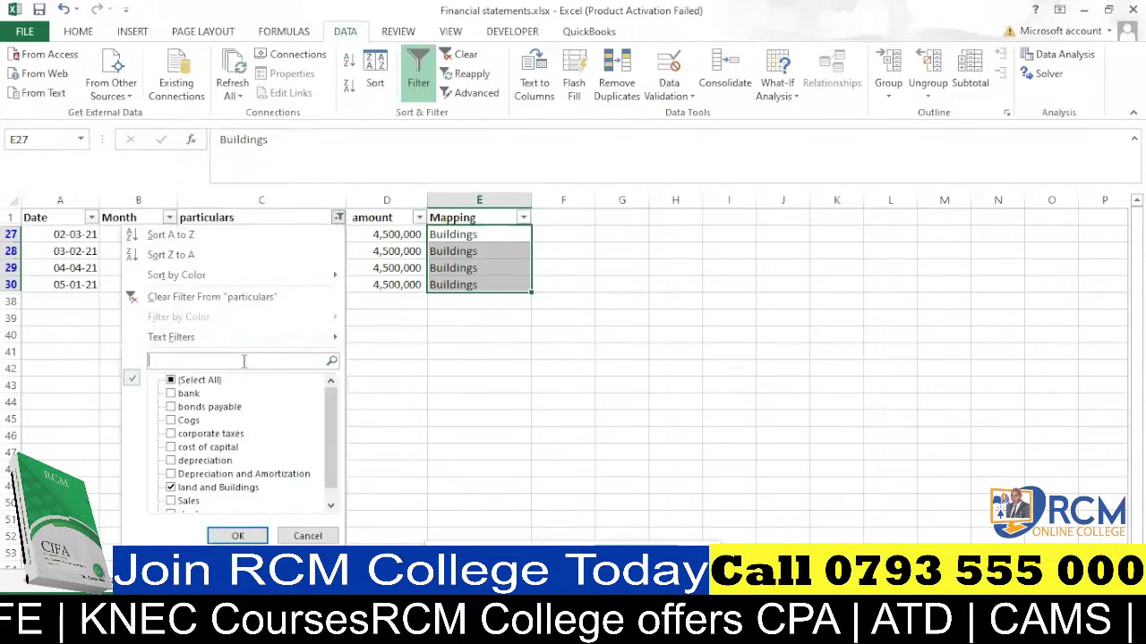
{"action": "type", "text": "ban"}
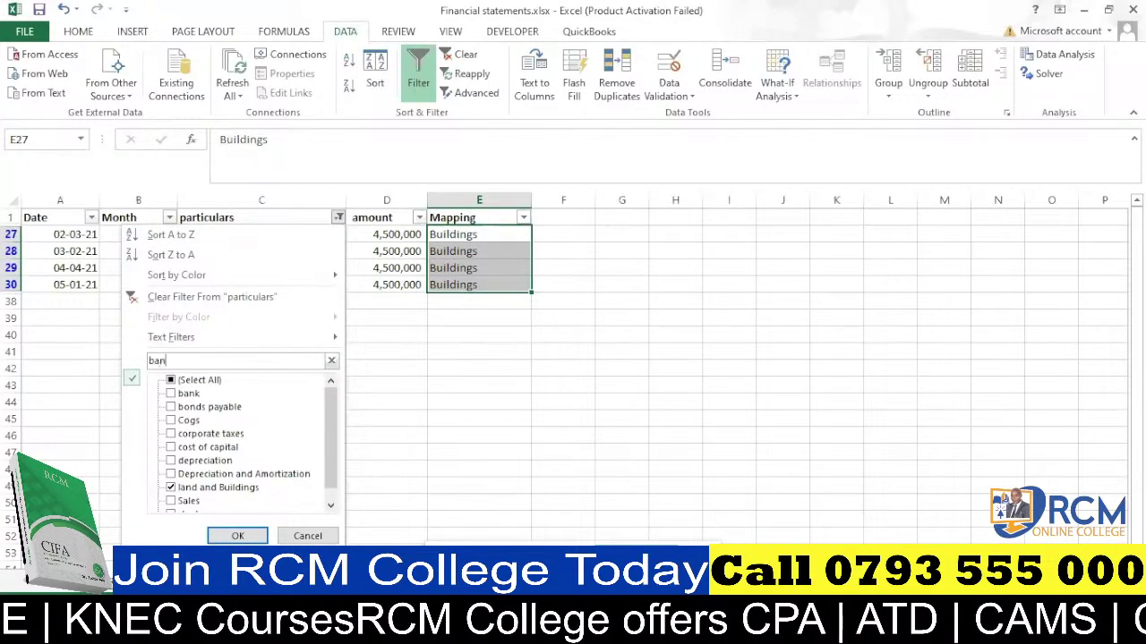
{"action": "type", "text": "k"}
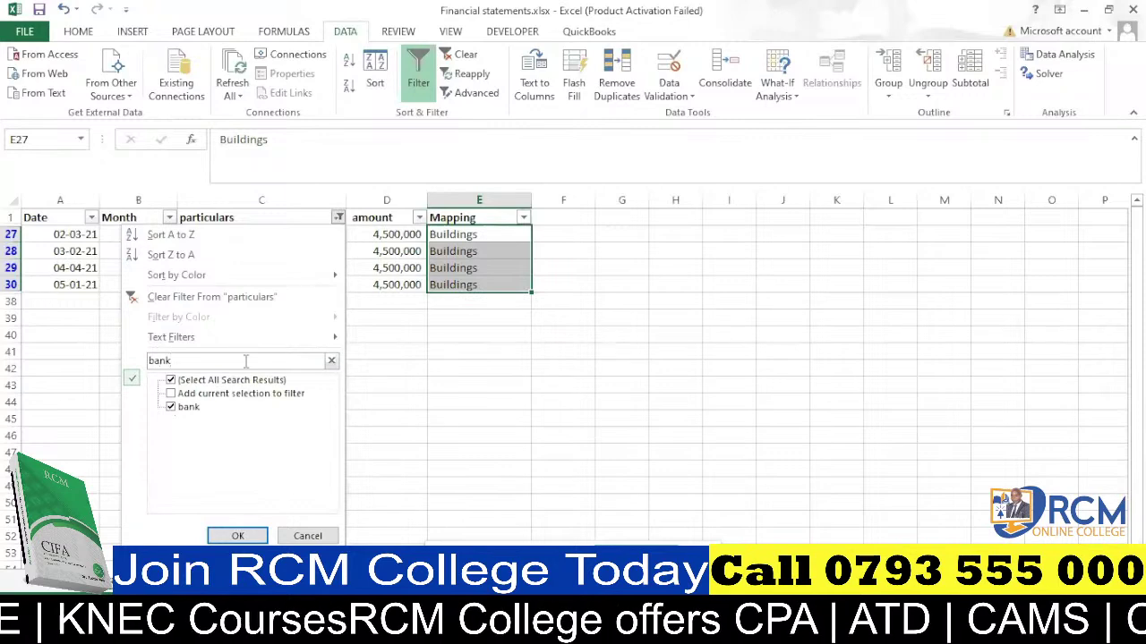
{"action": "left_click", "coordinate": [238, 535]}
Enter Bank as the Mapping in E23 and fill it down through the filtered bank rows.
{"action": "left_click", "coordinate": [452, 232]}
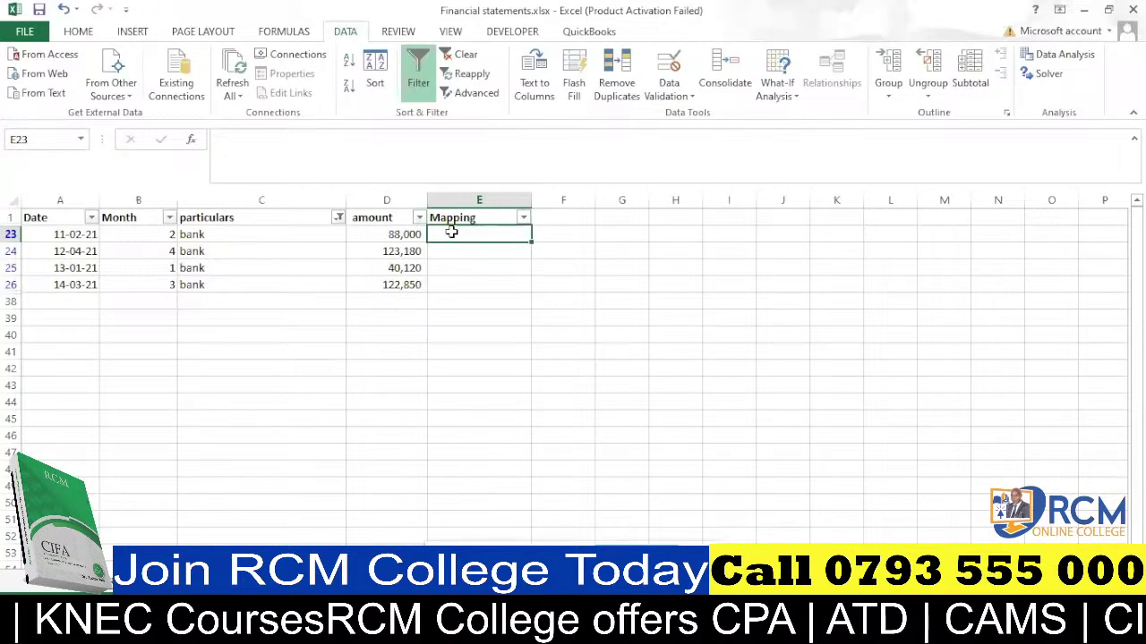
{"action": "type", "text": "Ban"}
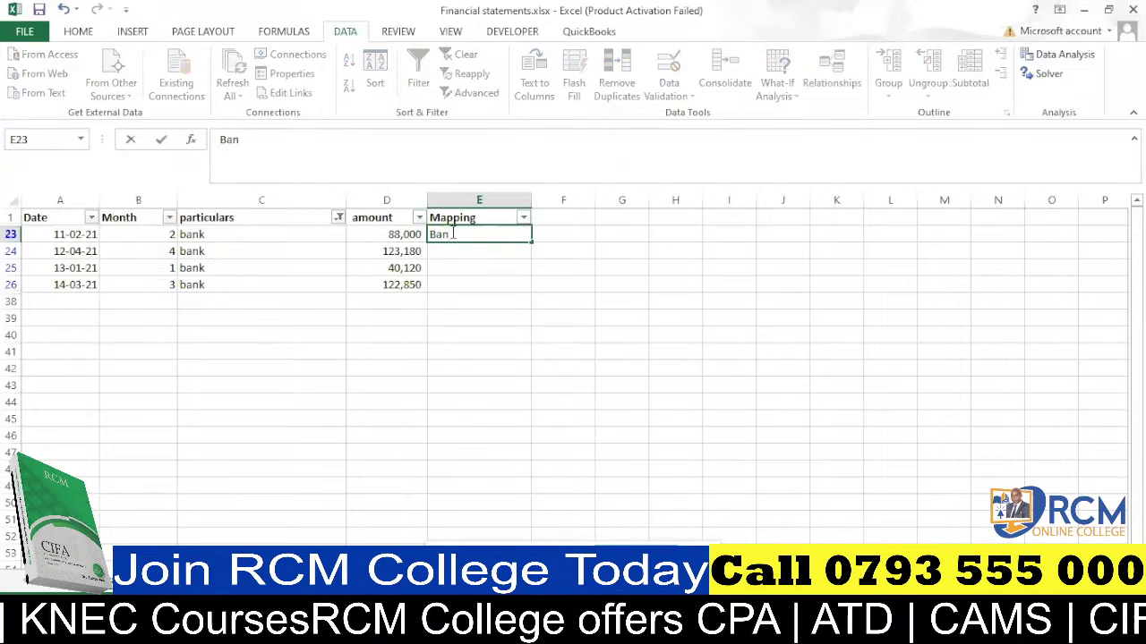
{"action": "type", "text": "k"}
{"action": "key", "text": "Return"}
{"action": "left_click", "coordinate": [450, 233]}
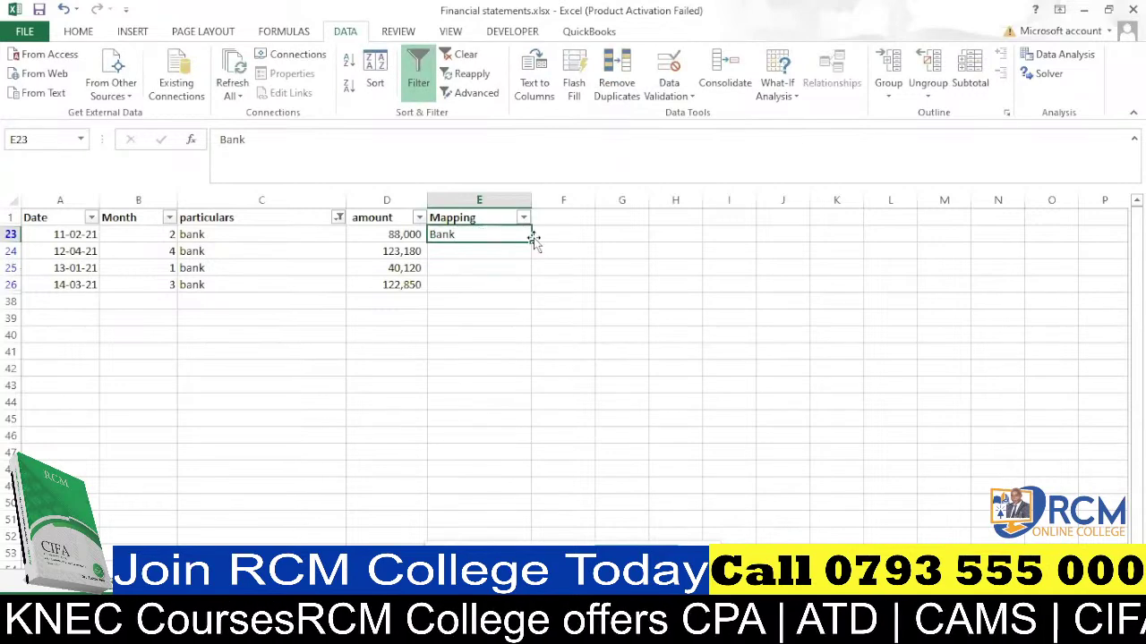
{"action": "left_click_drag", "start_coordinate": [532, 244], "coordinate": [529, 293]}
Change the particulars filter to show only the stock rows and select the first Mapping cell, E34.
{"action": "left_click", "coordinate": [339, 217]}
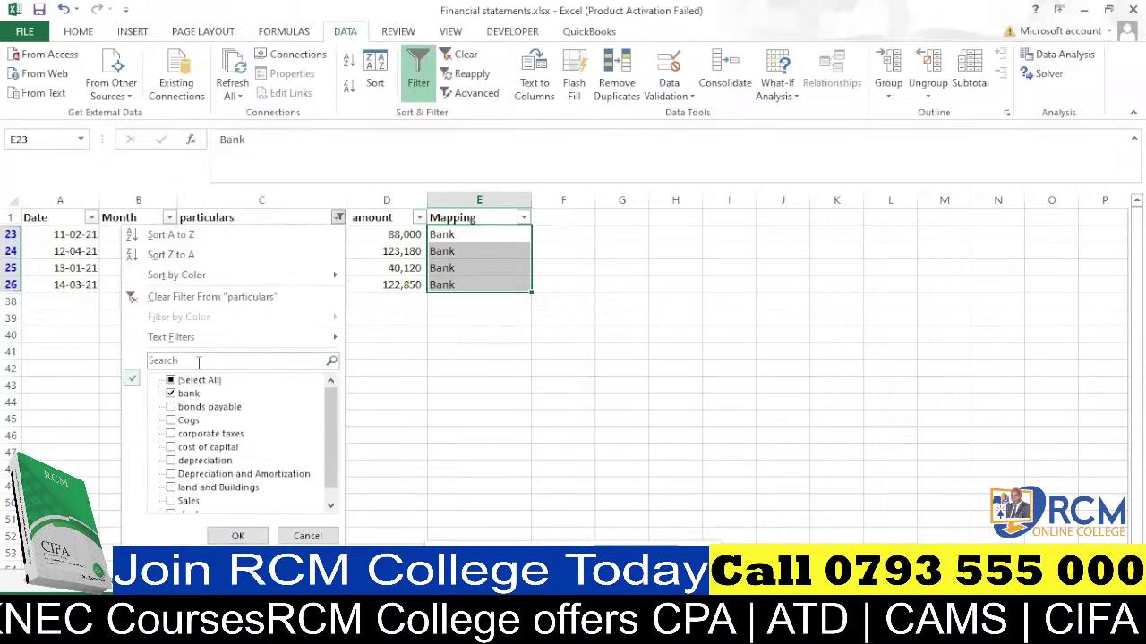
{"action": "left_click", "coordinate": [198, 361]}
{"action": "type", "text": "sto"}
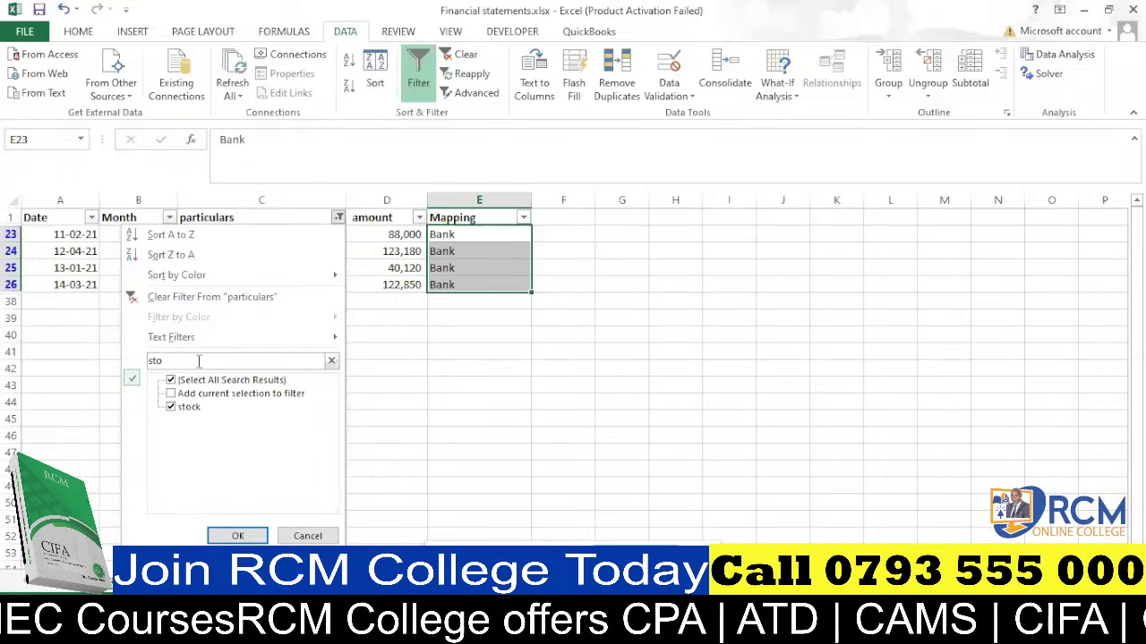
{"action": "left_click", "coordinate": [237, 535]}
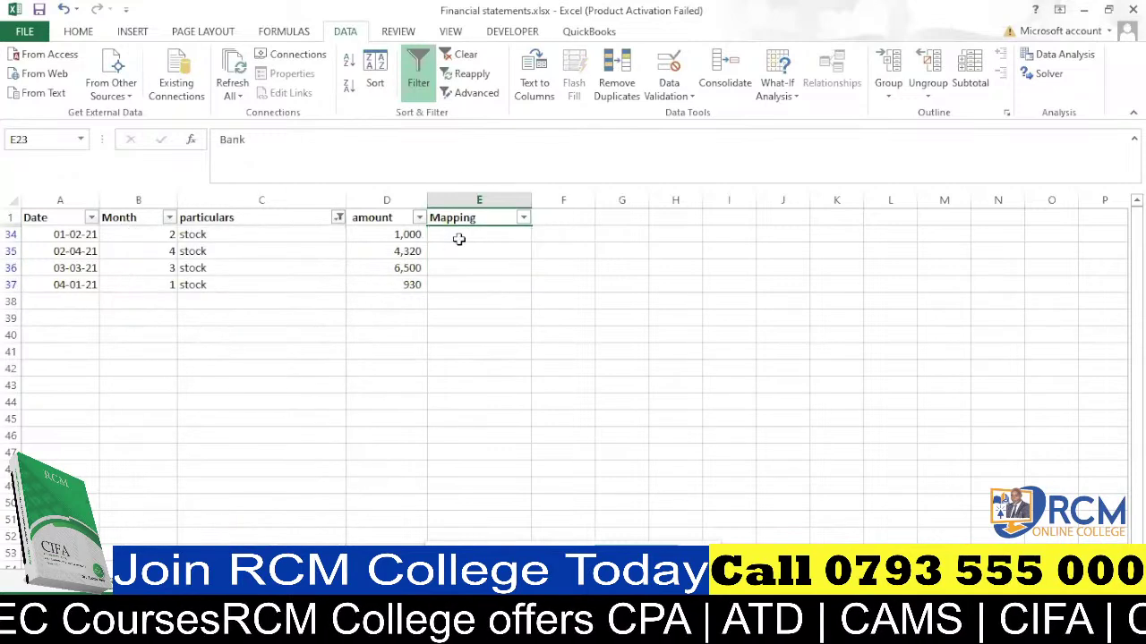
{"action": "left_click", "coordinate": [458, 233]}
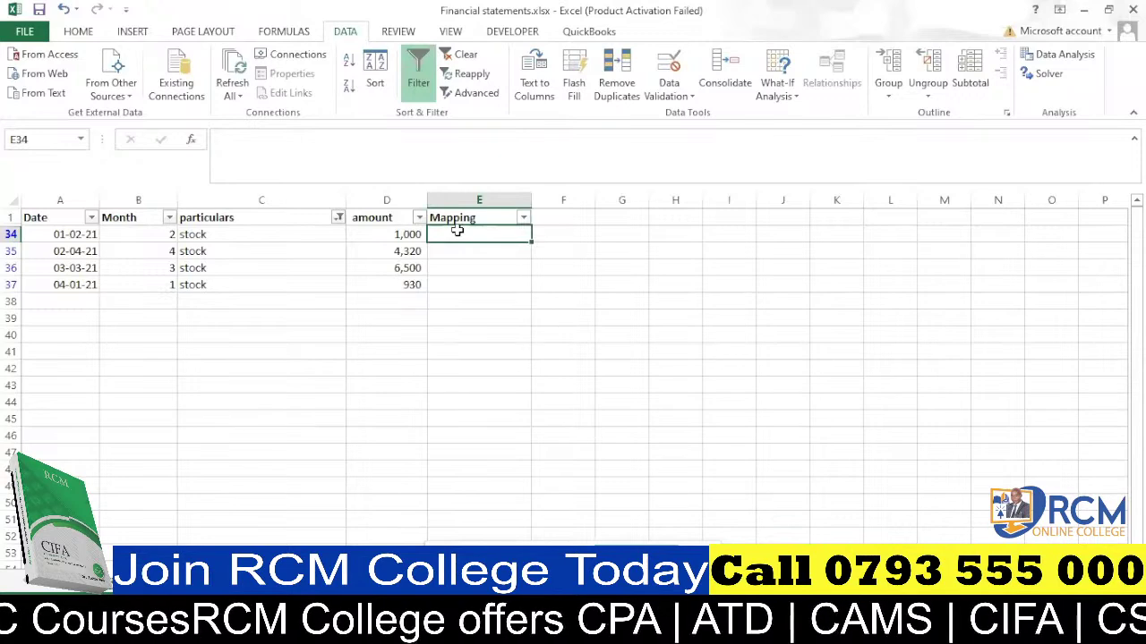
{"action": "type", "text": "Invent"}
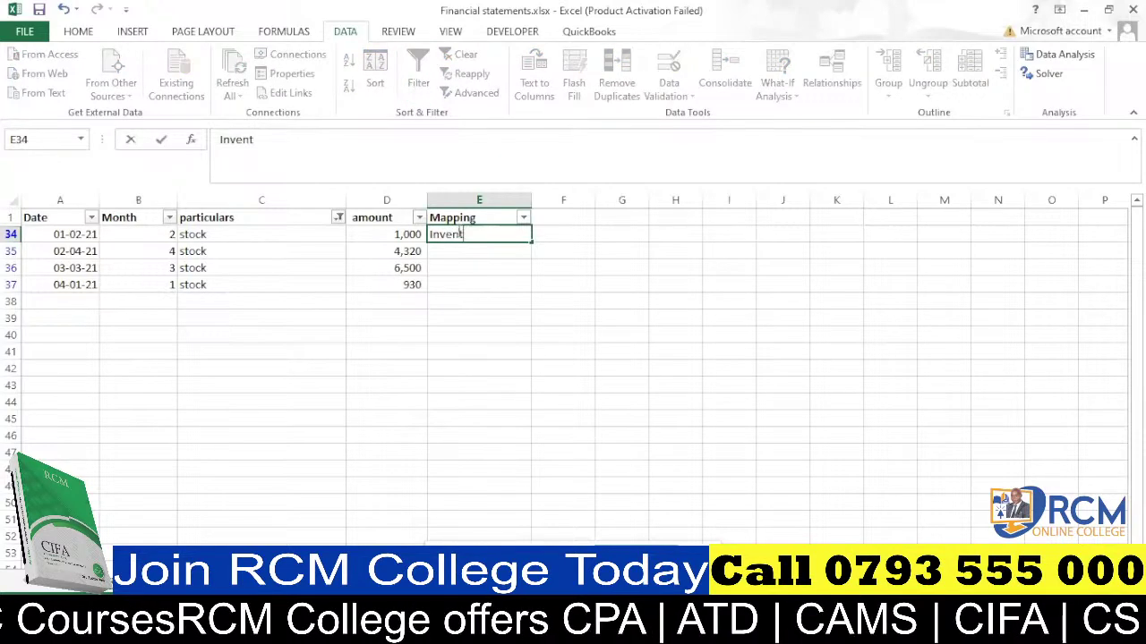
{"action": "type", "text": "ory"}
{"action": "key", "text": "BackSpace"}
{"action": "key", "text": "BackSpace"}
{"action": "key", "text": "BackSpace"}
{"action": "key", "text": "BackSpace"}
{"action": "key", "text": "BackSpace"}
{"action": "key", "text": "BackSpace"}
{"action": "key", "text": "BackSpace"}
{"action": "key", "text": "BackSpace"}
{"action": "key", "text": "BackSpace"}
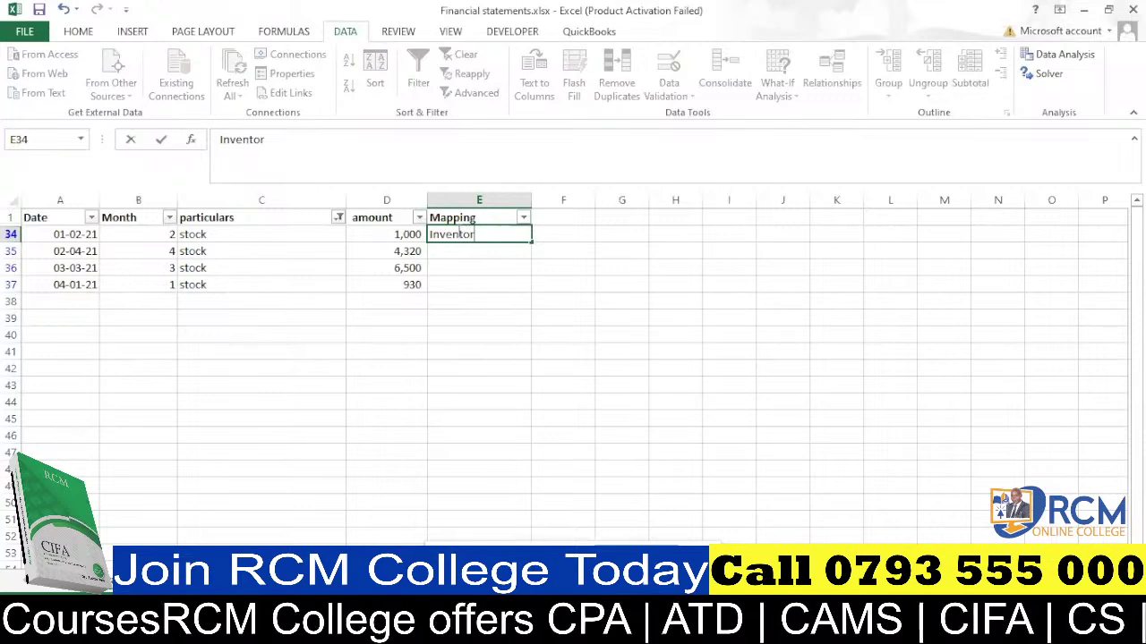
Enter Stock as the Mapping in E34 and fill it down through the filtered stock rows.
{"action": "type", "text": "S"}
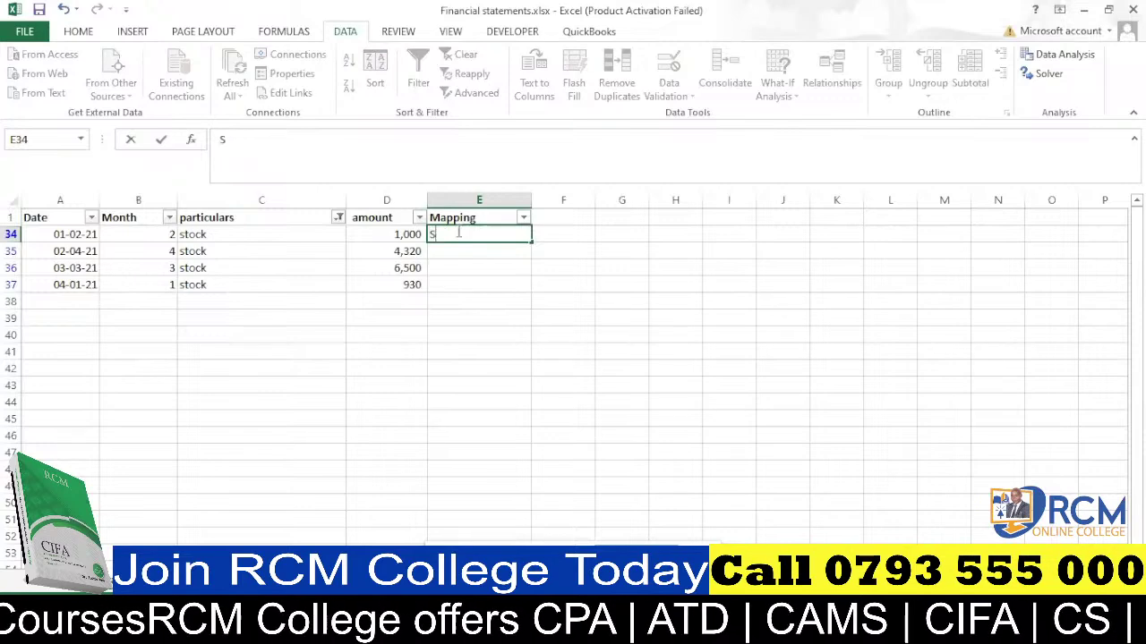
{"action": "type", "text": "tock"}
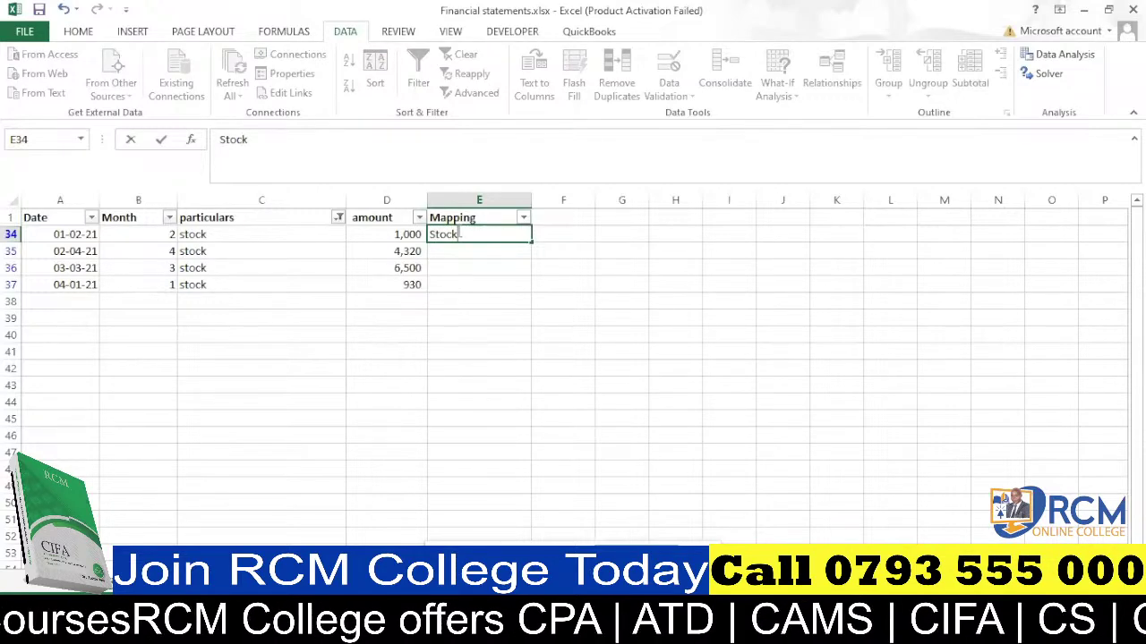
{"action": "left_click", "coordinate": [468, 258]}
{"action": "left_click", "coordinate": [521, 239]}
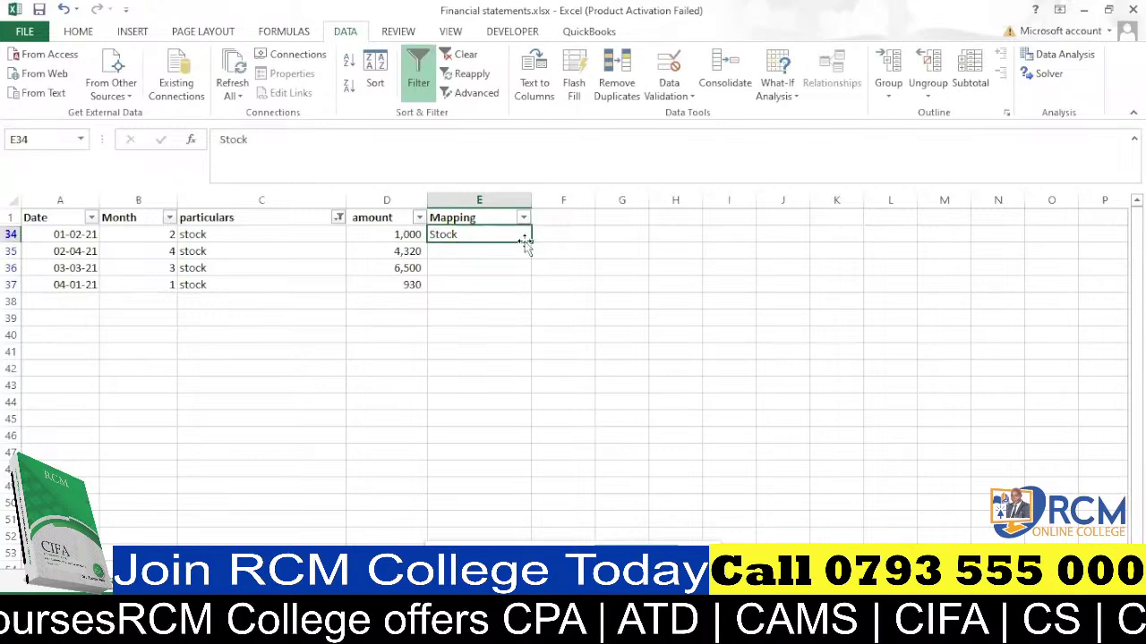
{"action": "left_click_drag", "start_coordinate": [531, 241], "coordinate": [531, 295]}
Change the particulars filter to show only the bonds payable rows.
{"action": "left_click", "coordinate": [337, 219]}
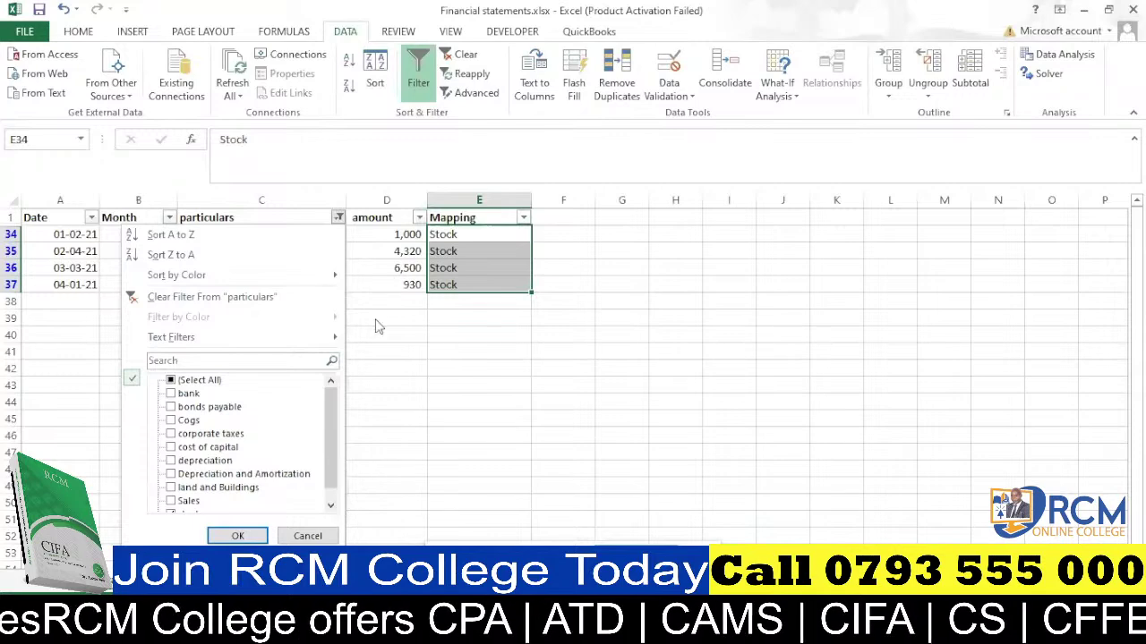
{"action": "left_click", "coordinate": [263, 361]}
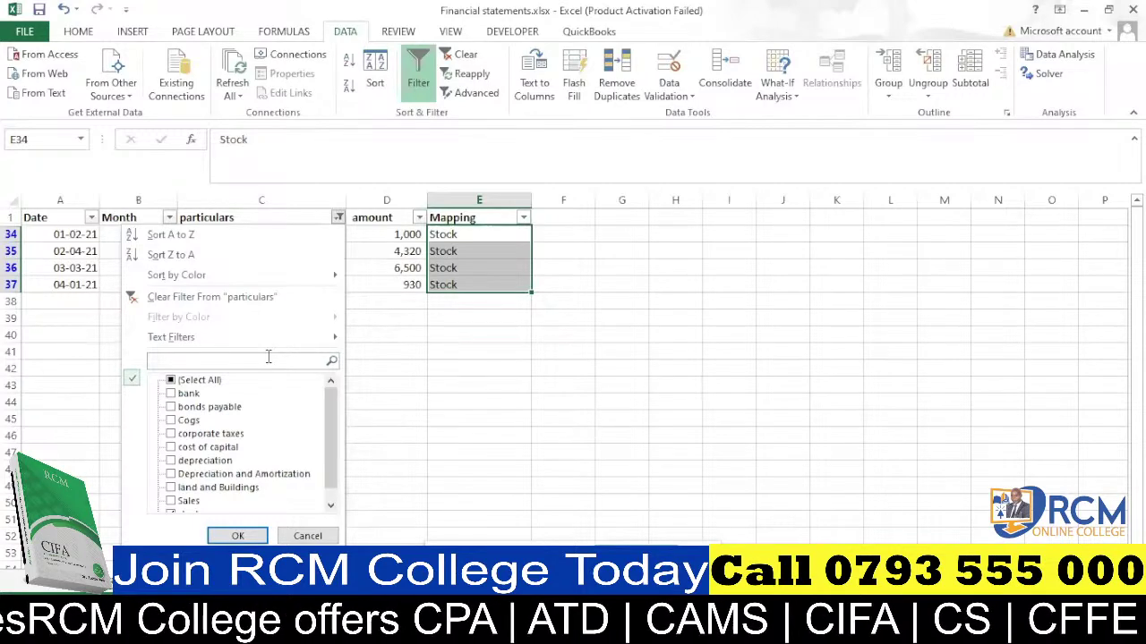
{"action": "type", "text": "bo"}
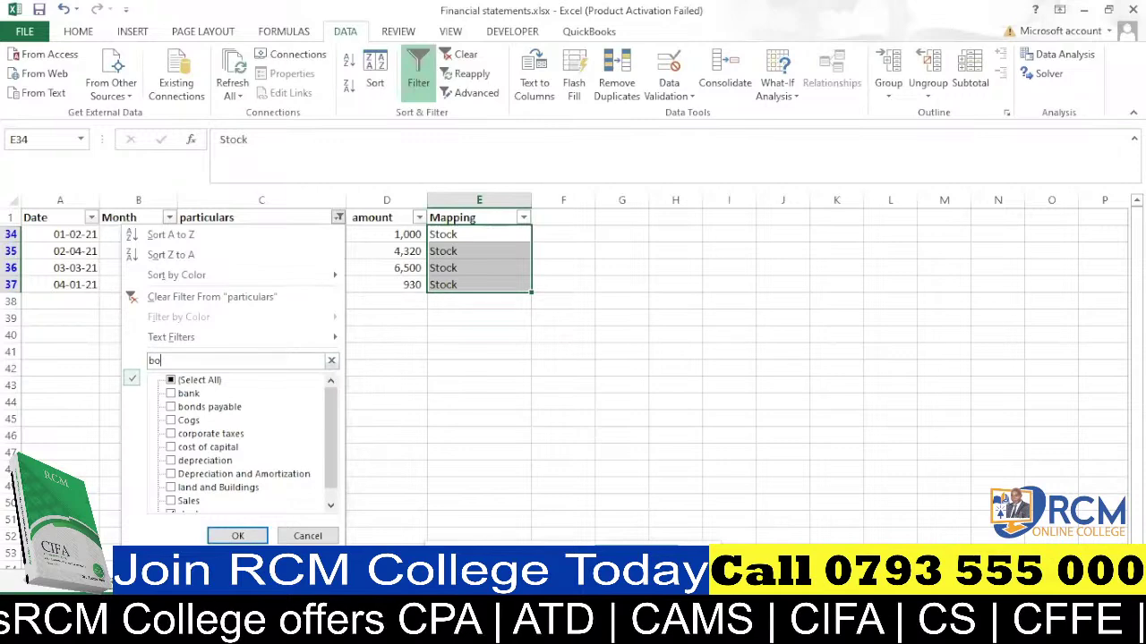
{"action": "type", "text": "nds"}
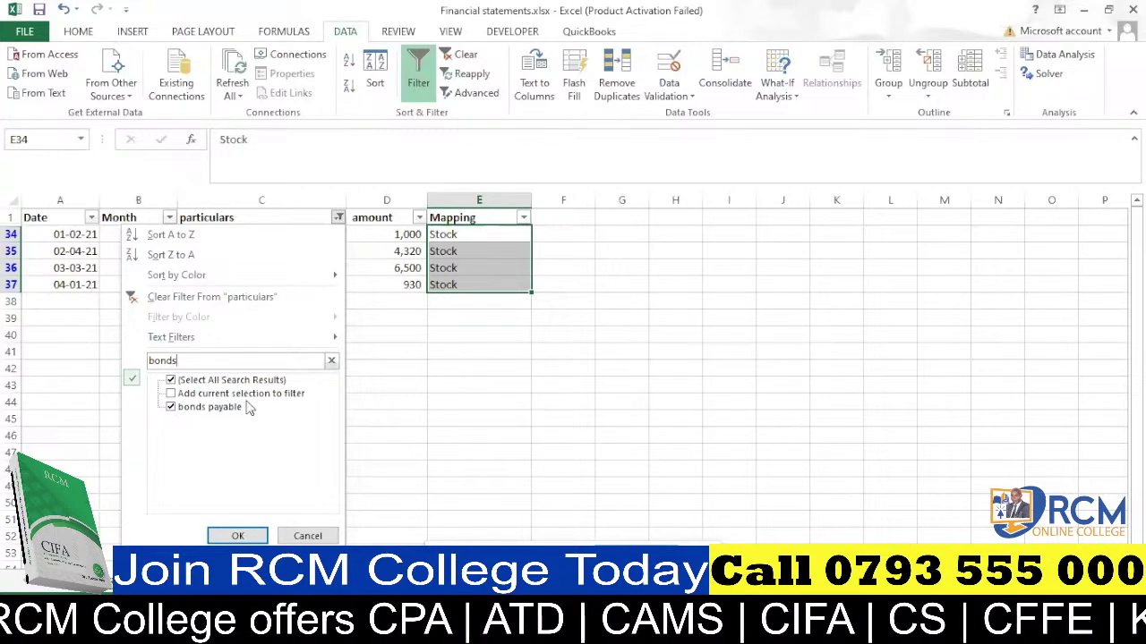
{"action": "left_click", "coordinate": [238, 536]}
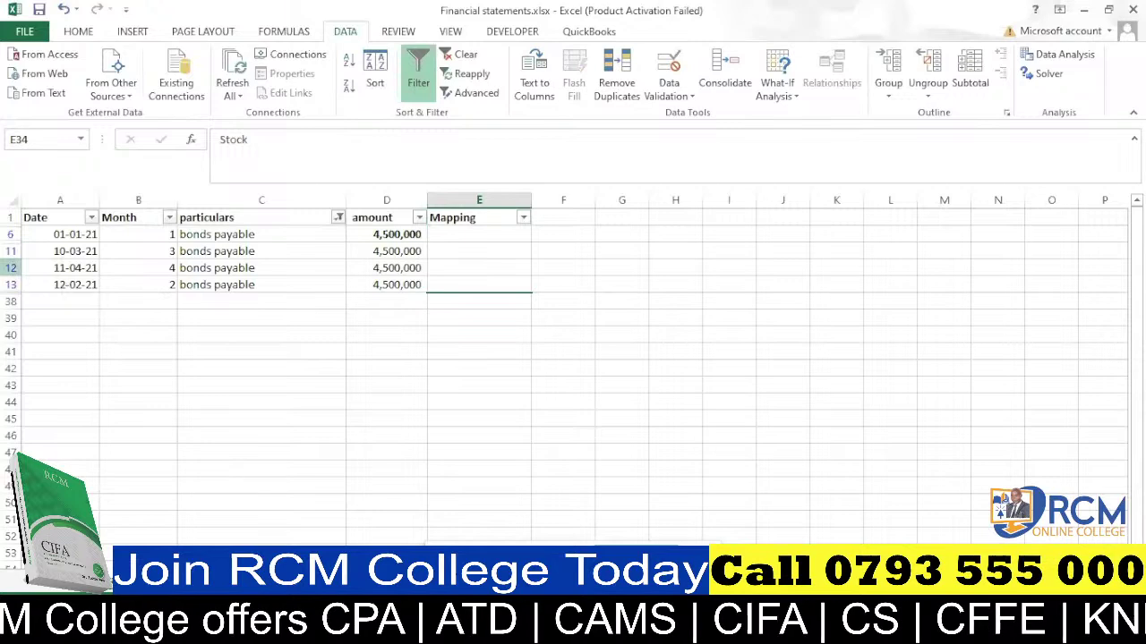
Enter Loan as the Mapping in E6 and fill it down through the filtered bonds payable rows.
{"action": "left_click", "coordinate": [468, 234]}
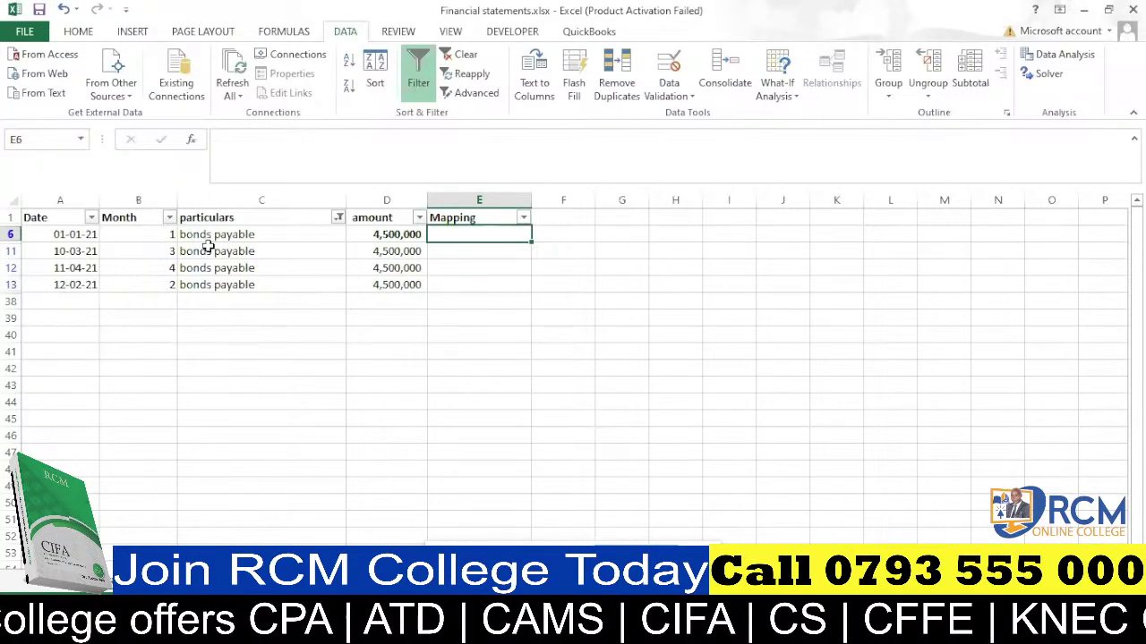
{"action": "type", "text": "Loan"}
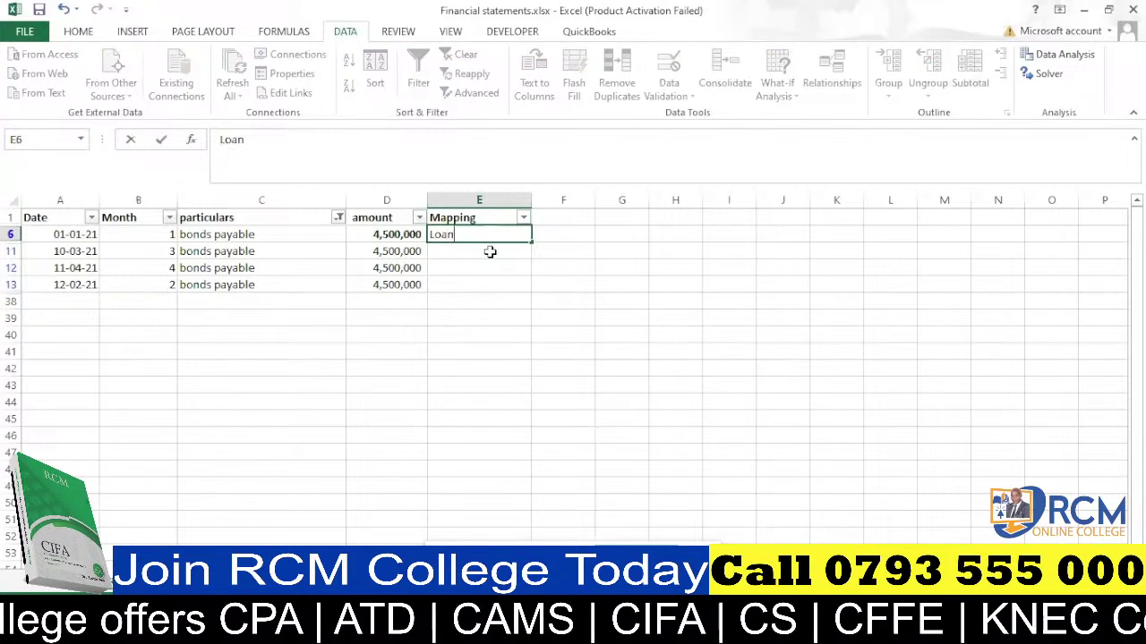
{"action": "key", "text": "ctrl+Return"}
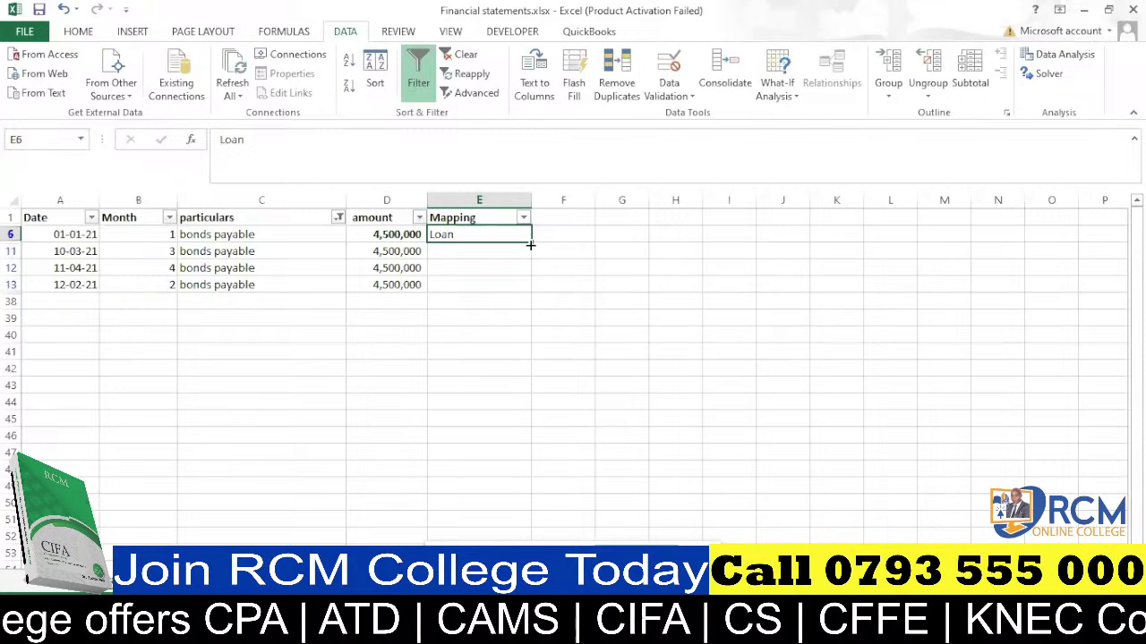
{"action": "left_click_drag", "start_coordinate": [530, 245], "coordinate": [531, 287]}
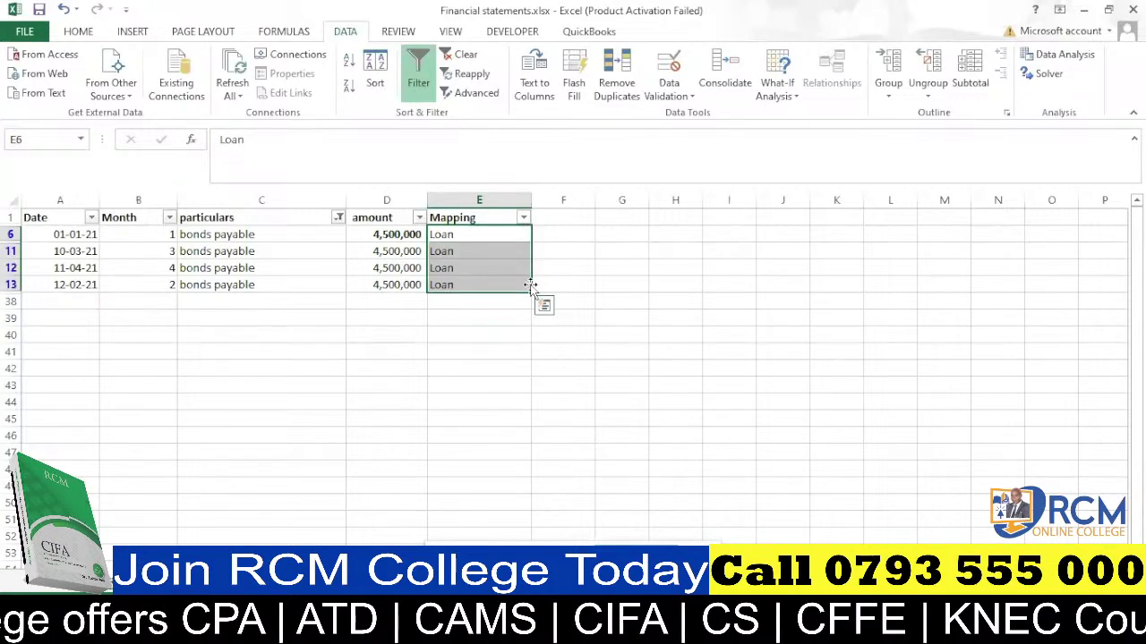
Reset the particulars filter to select all values so every transaction row is shown, and select cell F7.
{"action": "left_click", "coordinate": [338, 220]}
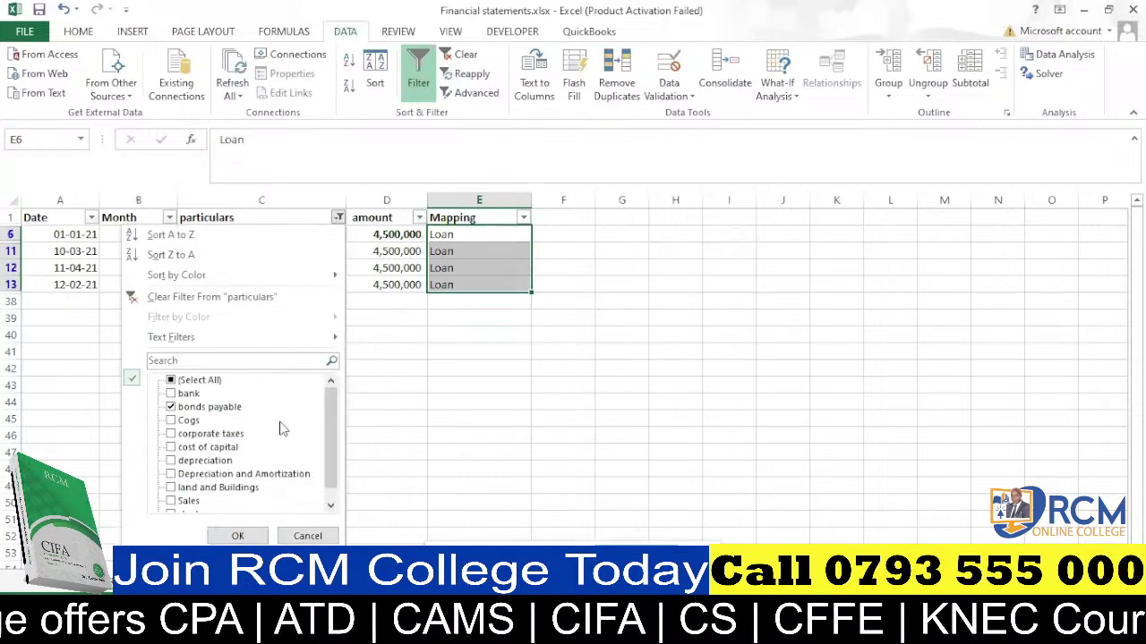
{"action": "left_click", "coordinate": [331, 508]}
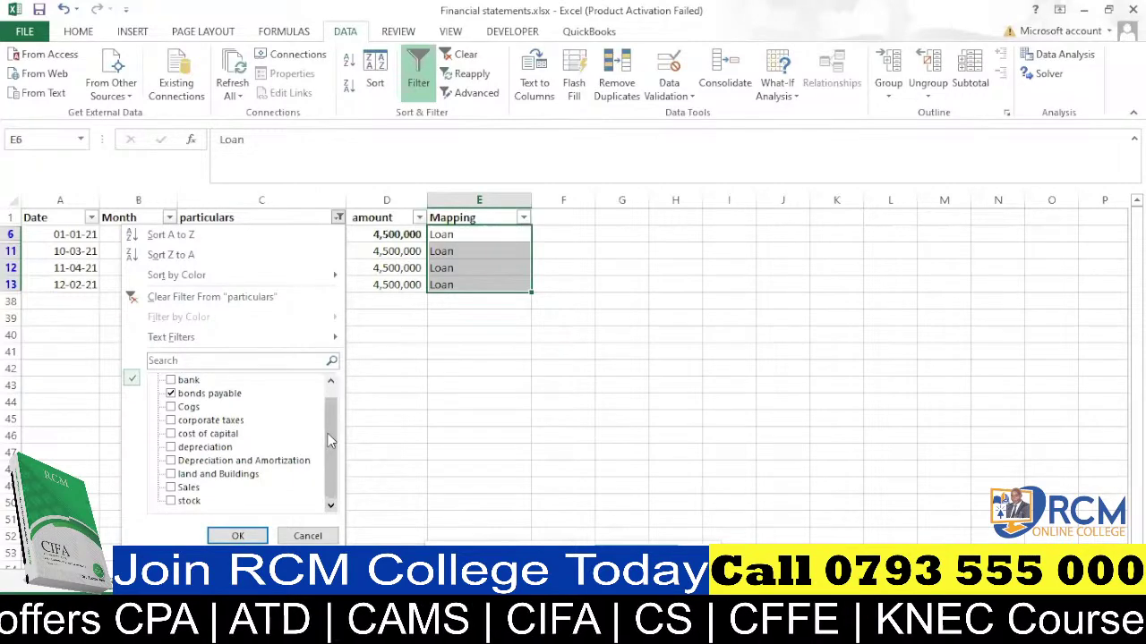
{"action": "left_click", "coordinate": [331, 385]}
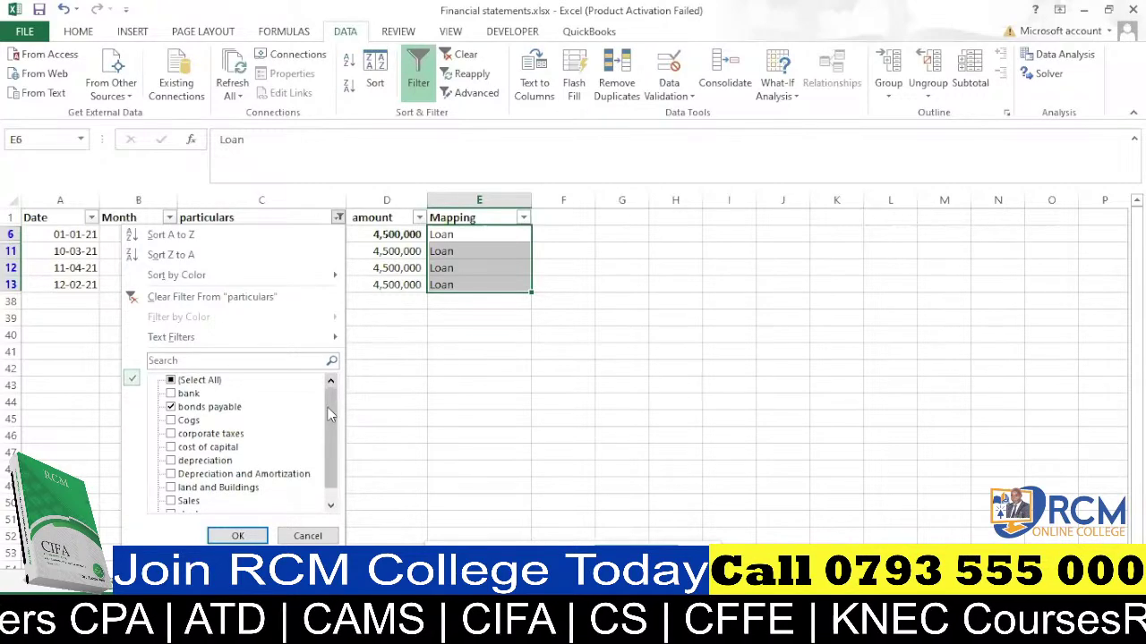
{"action": "left_click", "coordinate": [331, 506]}
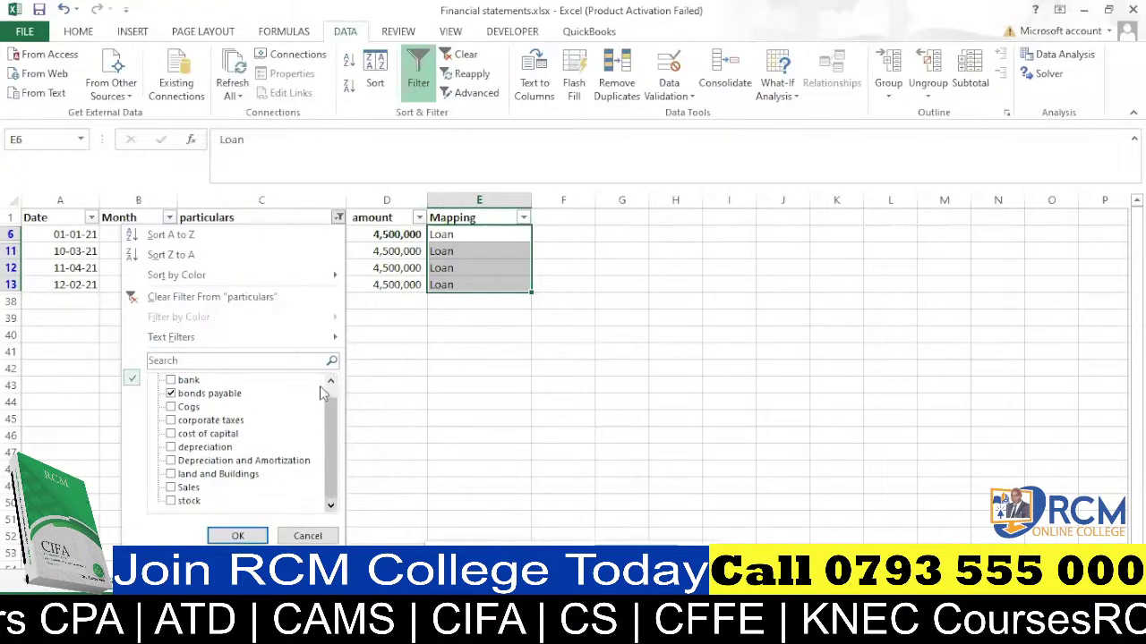
{"action": "left_click_drag", "start_coordinate": [333, 427], "coordinate": [334, 408]}
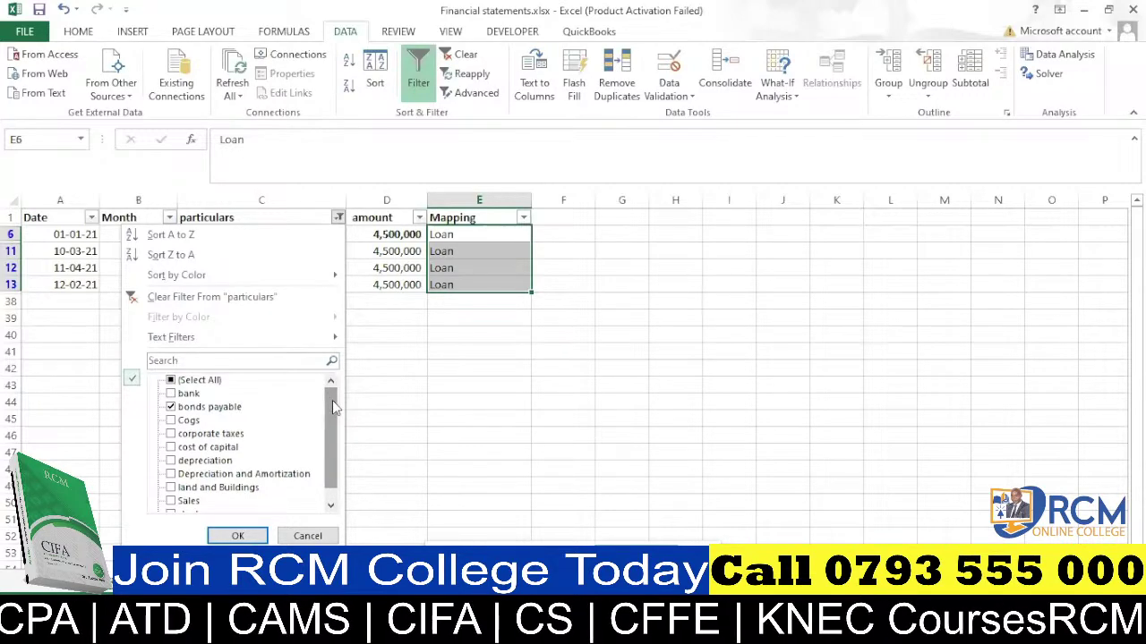
{"action": "mouse_move", "coordinate": [332, 401]}
{"action": "left_mouse_down"}
{"action": "mouse_move", "coordinate": [339, 467]}
{"action": "mouse_move", "coordinate": [335, 405]}
{"action": "left_mouse_up"}
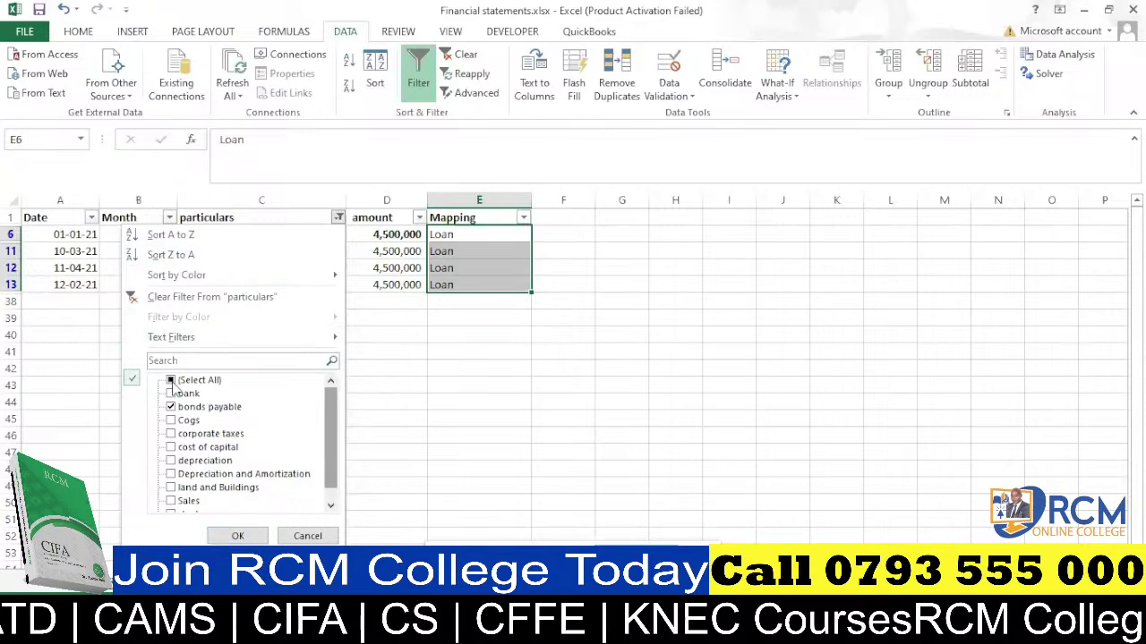
{"action": "left_click", "coordinate": [173, 381]}
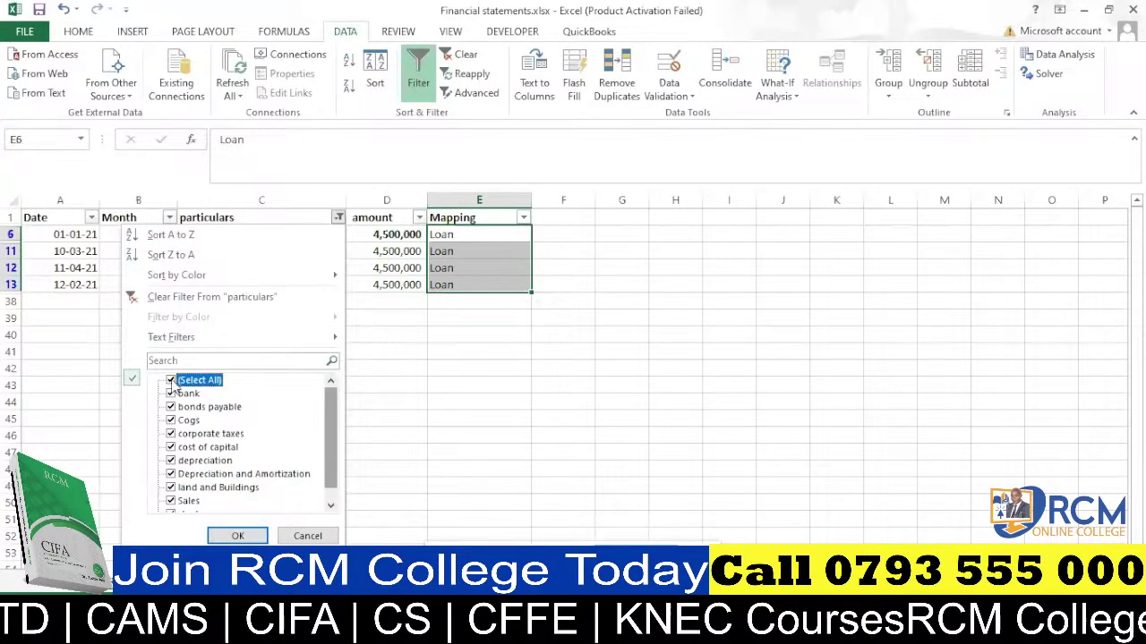
{"action": "left_click", "coordinate": [238, 537]}
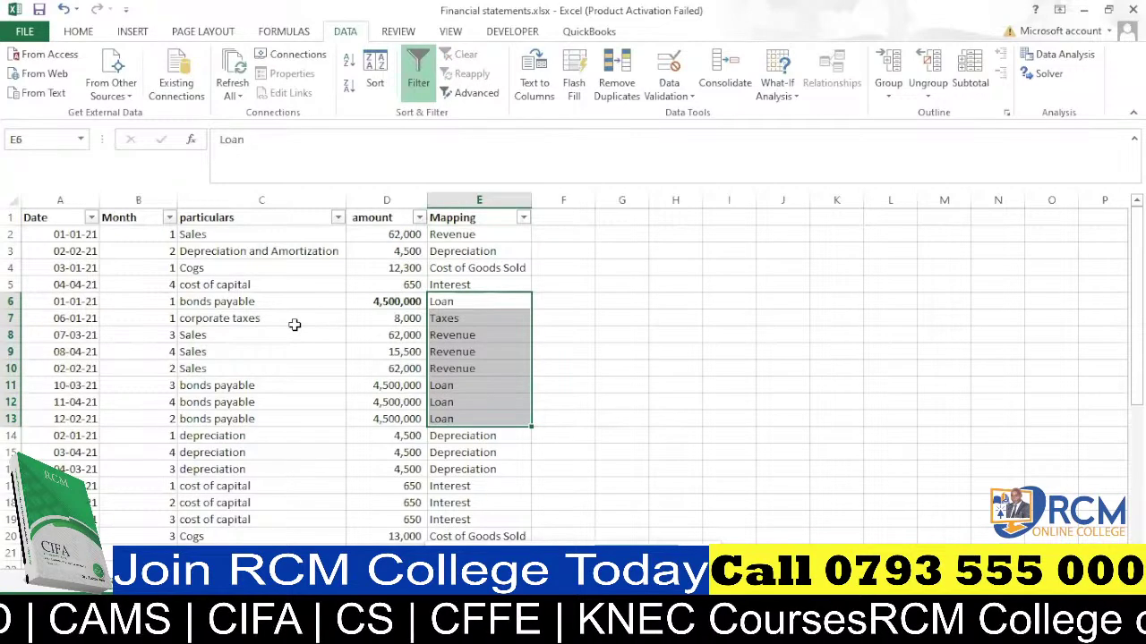
{"action": "left_click", "coordinate": [584, 315]}
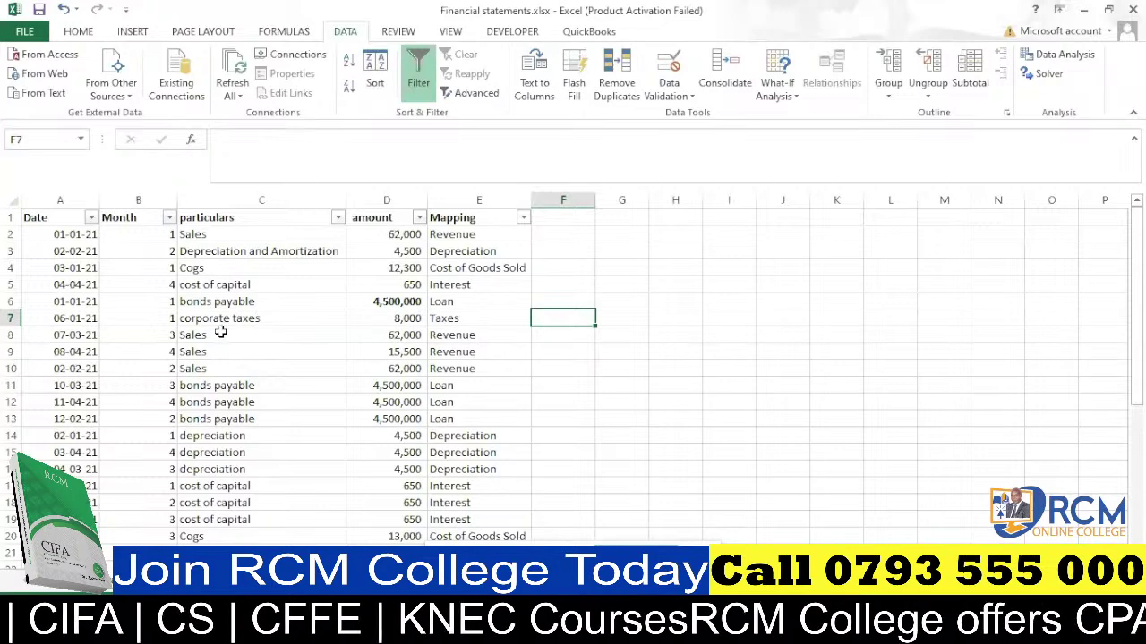
Review the particulars of all transaction rows against their Mapping entries, from row 2 to row 37.
{"action": "scroll", "coordinate": [218, 337], "scroll_direction": "down", "scroll_amount": 1}
{"action": "scroll", "coordinate": [219, 340], "scroll_direction": "down", "scroll_amount": 3}
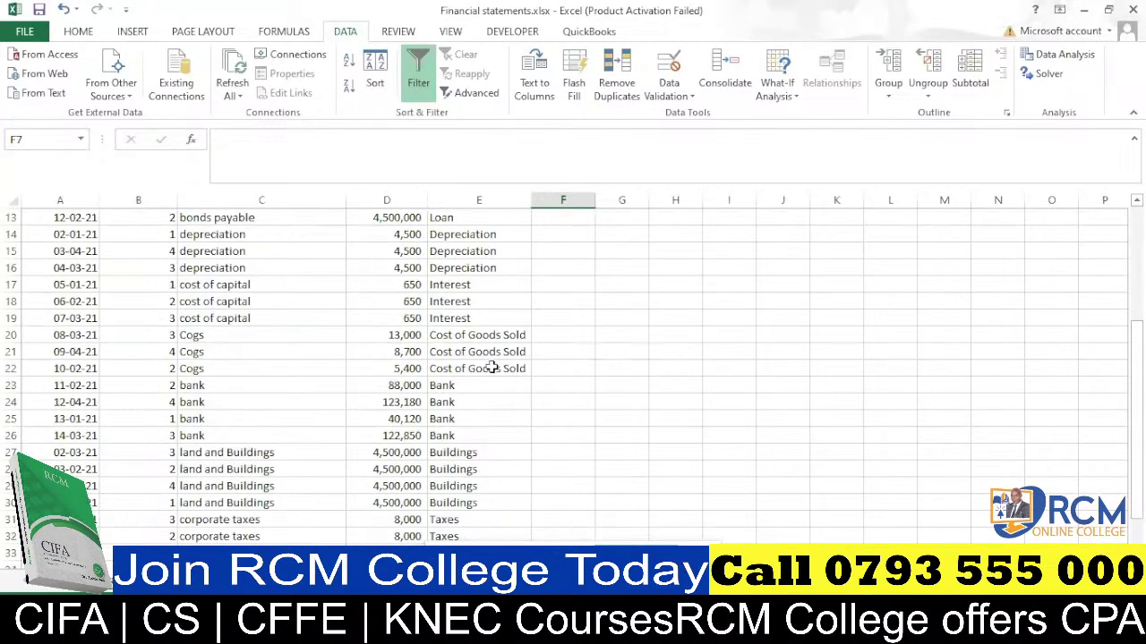
{"action": "scroll", "coordinate": [470, 367], "scroll_direction": "up", "scroll_amount": 3}
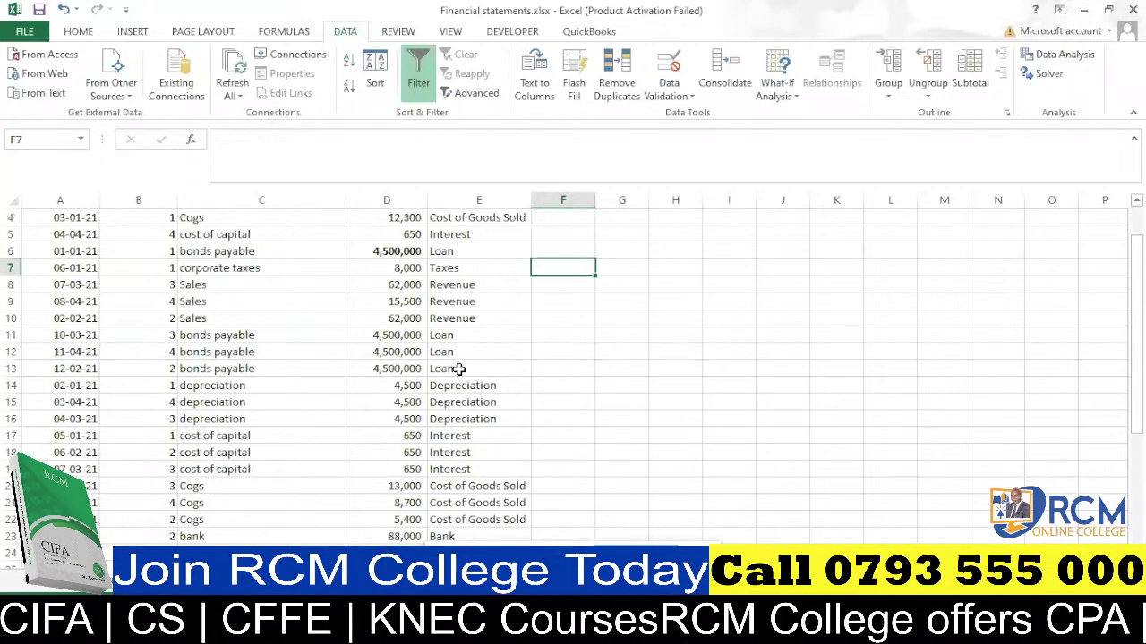
{"action": "scroll", "coordinate": [322, 372], "scroll_direction": "down", "scroll_amount": 4}
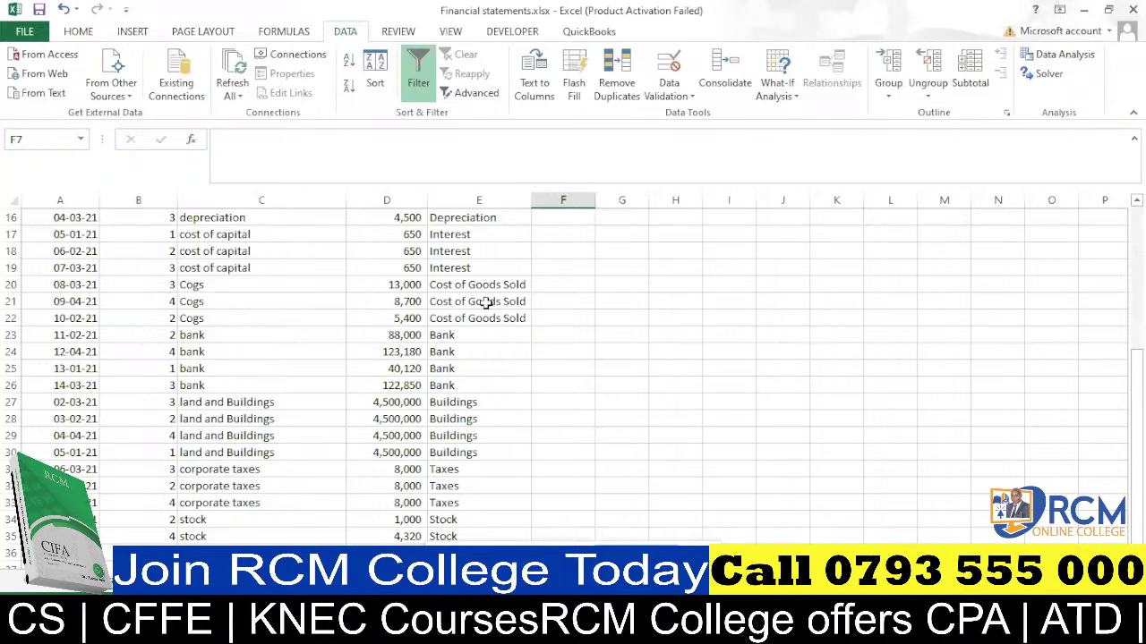
{"action": "scroll", "coordinate": [220, 383], "scroll_direction": "down", "scroll_amount": 2}
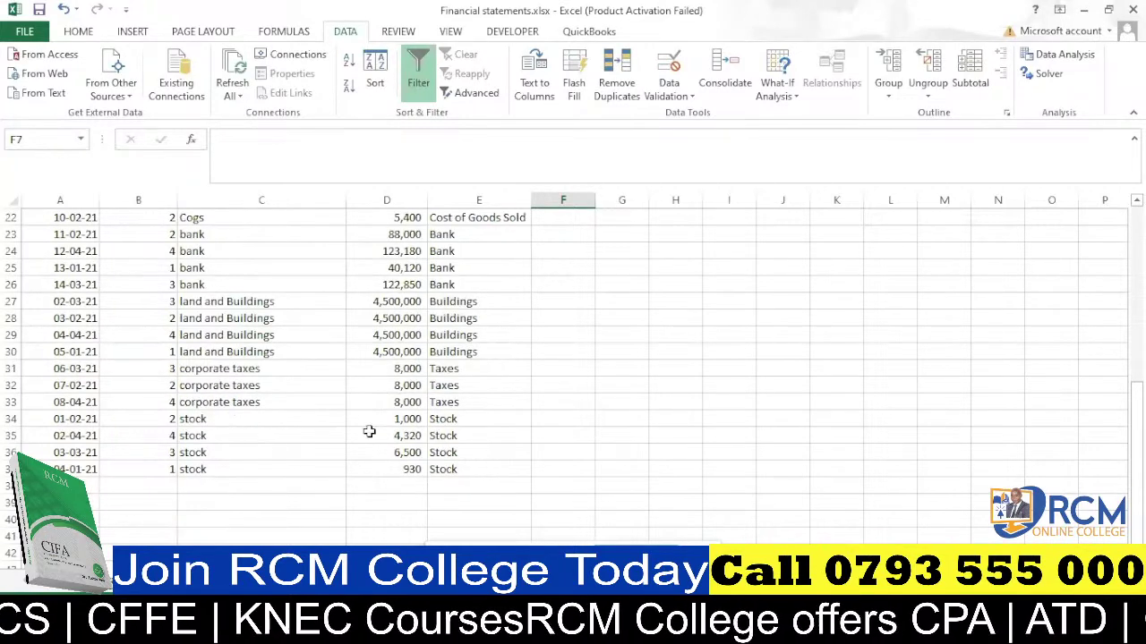
{"action": "scroll", "coordinate": [314, 422], "scroll_direction": "up", "scroll_amount": 7}
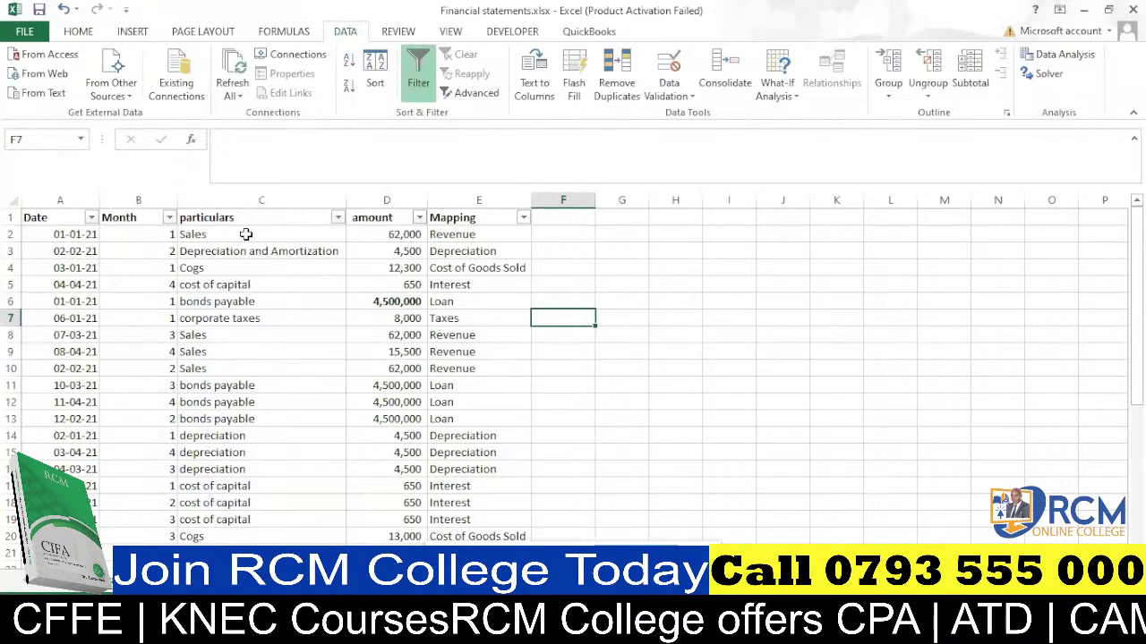
{"action": "scroll", "coordinate": [246, 265], "scroll_direction": "down", "scroll_amount": 2}
{"action": "scroll", "coordinate": [247, 265], "scroll_direction": "up", "scroll_amount": 2}
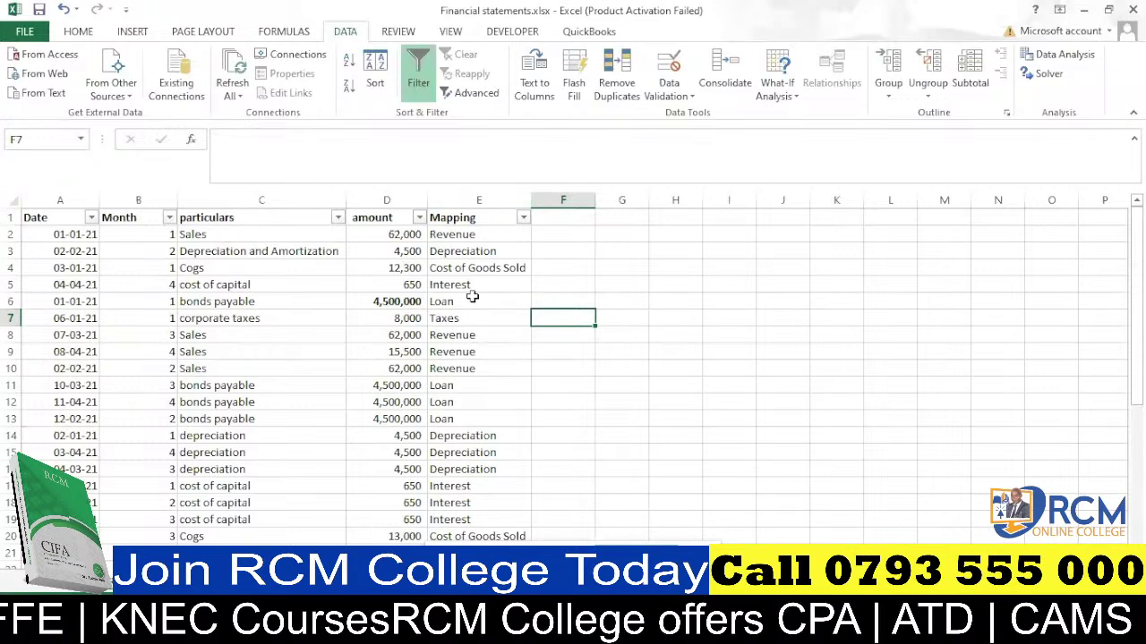
{"action": "scroll", "coordinate": [470, 295], "scroll_direction": "down", "scroll_amount": 3}
{"action": "scroll", "coordinate": [469, 302], "scroll_direction": "down", "scroll_amount": 4}
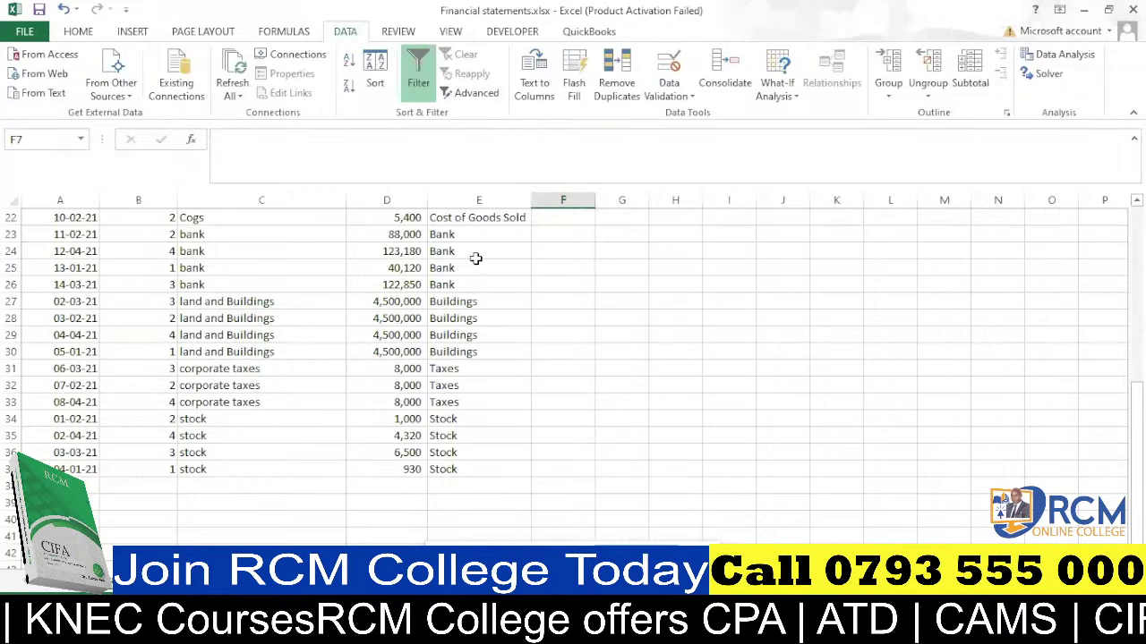
{"action": "scroll", "coordinate": [475, 258], "scroll_direction": "up", "scroll_amount": 7}
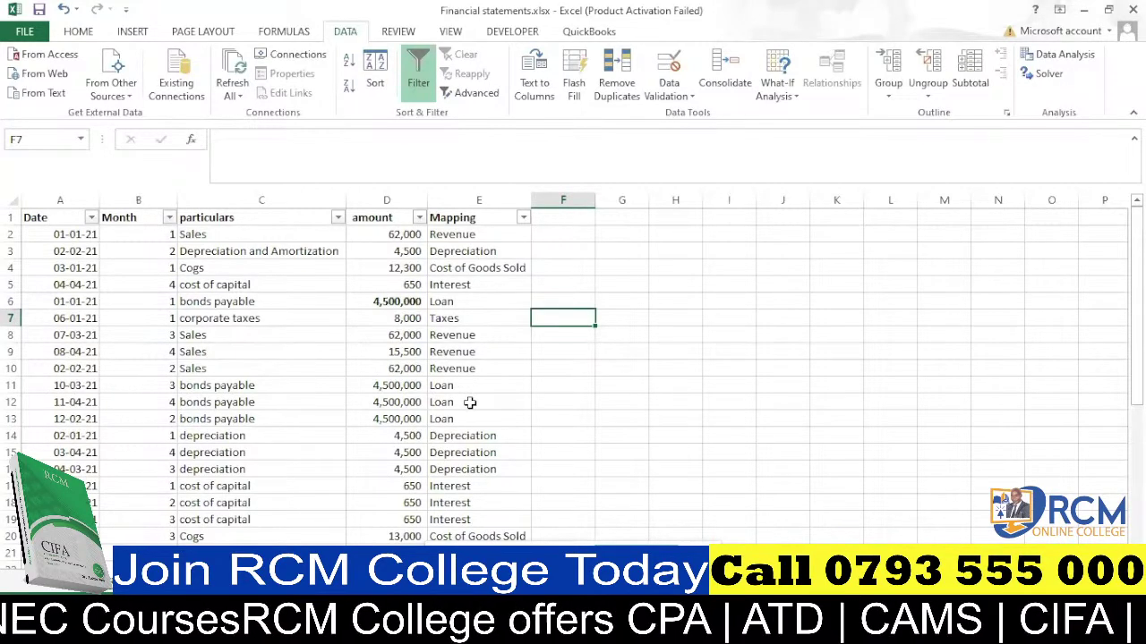
{"action": "scroll", "coordinate": [465, 382], "scroll_direction": "down", "scroll_amount": 3}
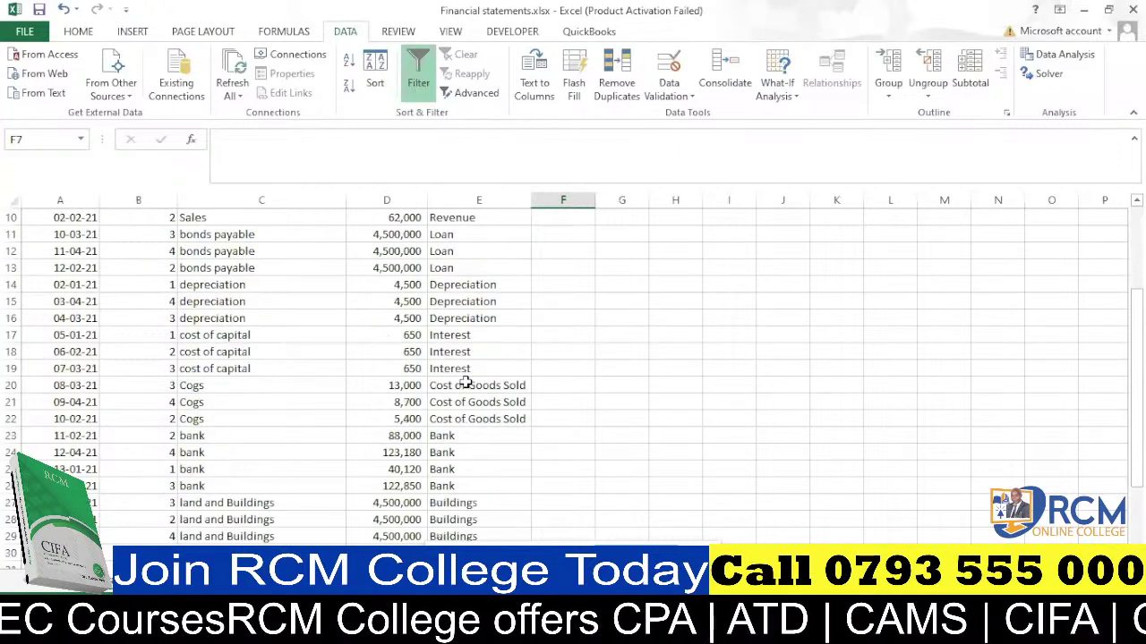
{"action": "scroll", "coordinate": [465, 380], "scroll_direction": "up", "scroll_amount": 3}
{"action": "scroll", "coordinate": [349, 383], "scroll_direction": "down", "scroll_amount": 3}
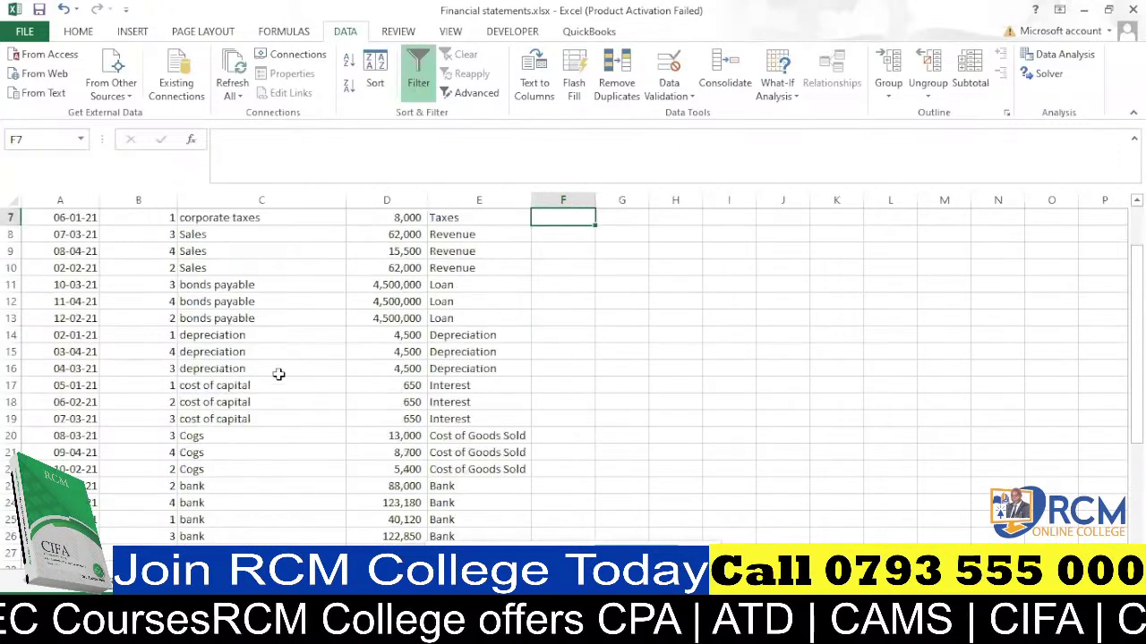
{"action": "scroll", "coordinate": [502, 394], "scroll_direction": "down", "scroll_amount": 4}
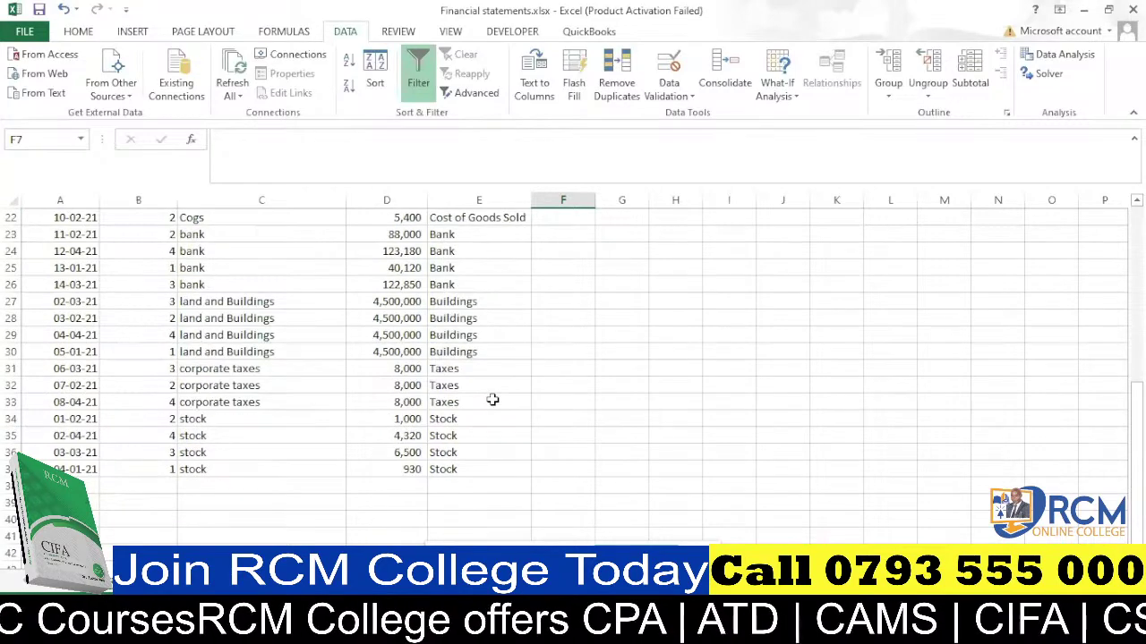
{"action": "scroll", "coordinate": [456, 354], "scroll_direction": "up", "scroll_amount": 6}
{"action": "scroll", "coordinate": [457, 353], "scroll_direction": "up", "scroll_amount": 1}
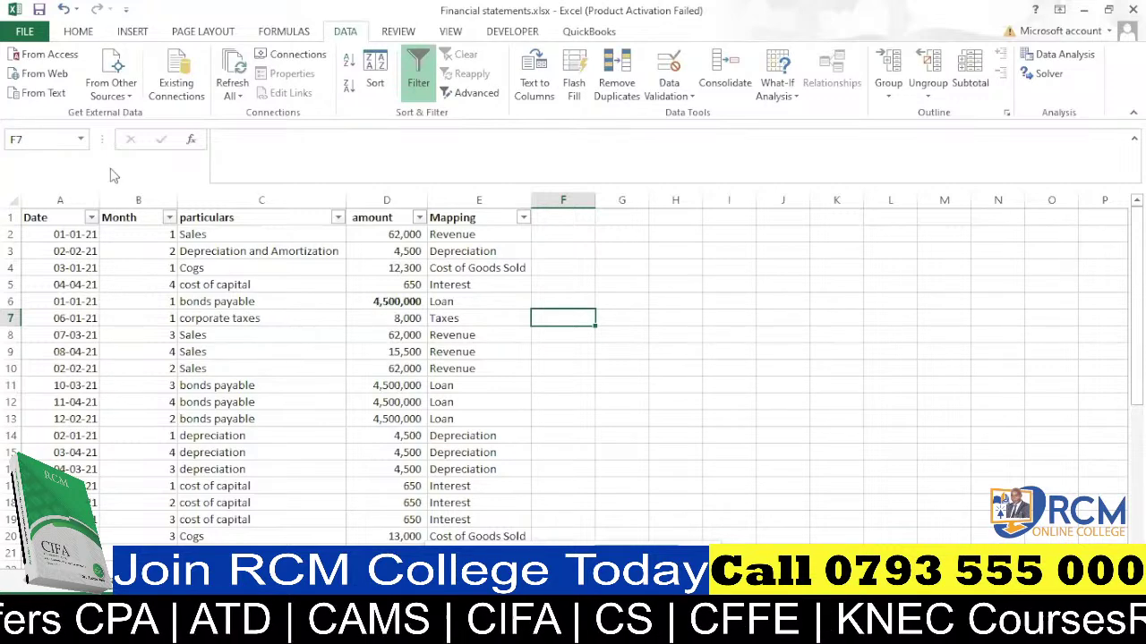
{"action": "scroll", "coordinate": [288, 240], "scroll_direction": "down", "scroll_amount": 2}
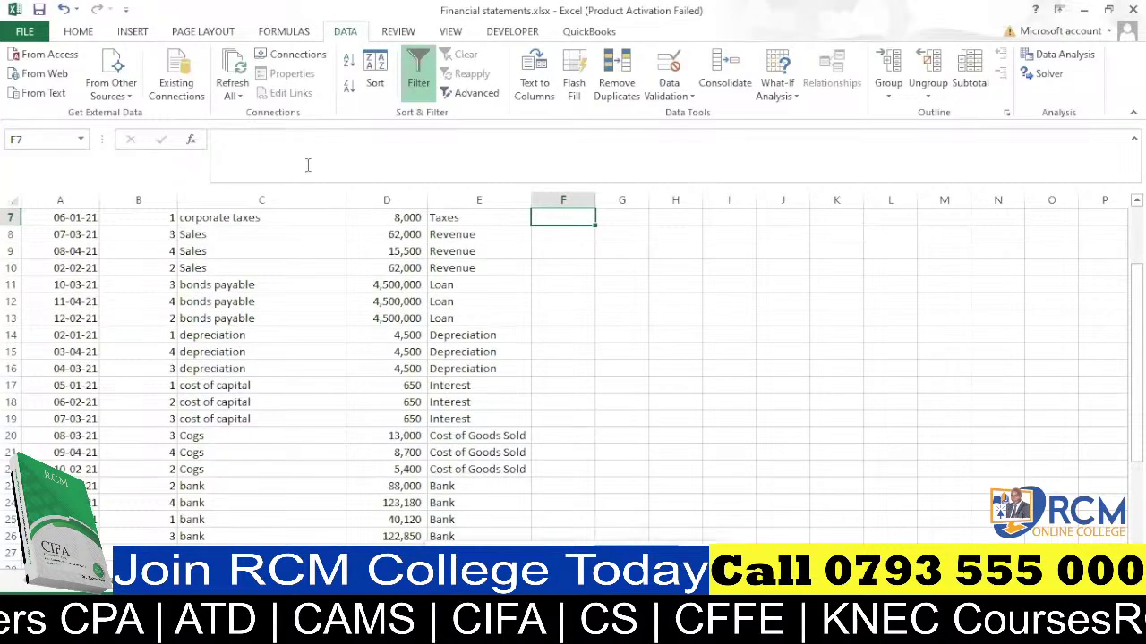
{"action": "scroll", "coordinate": [301, 301], "scroll_direction": "up", "scroll_amount": 2}
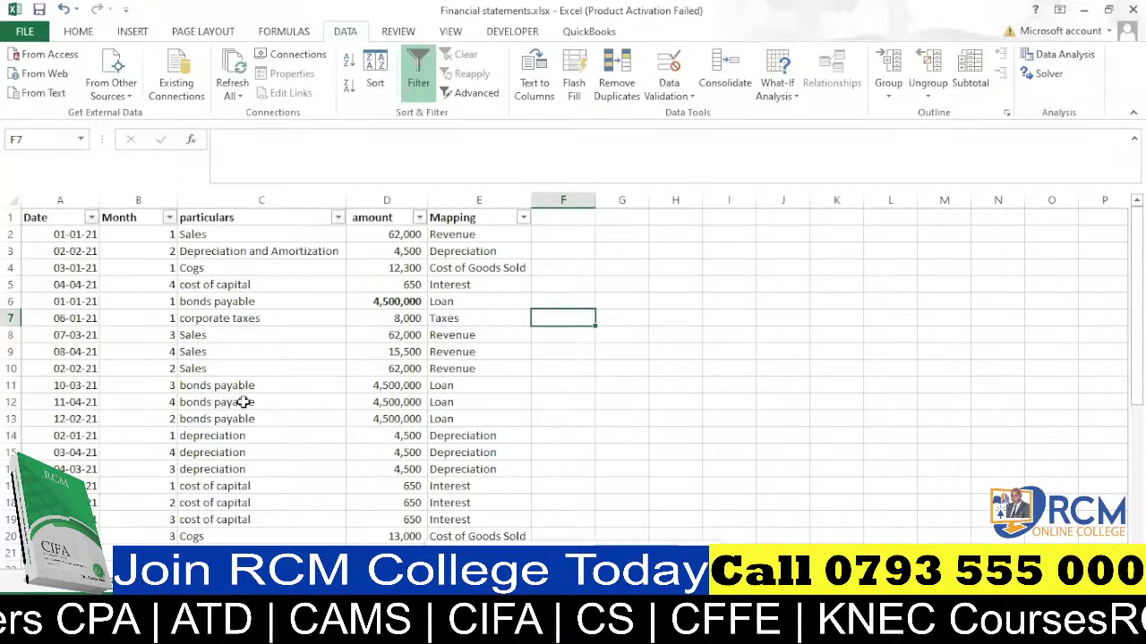
Examine the distinct values in the particulars filter list and compare them with the repeated entries in the transaction rows.
{"action": "left_click", "coordinate": [337, 219]}
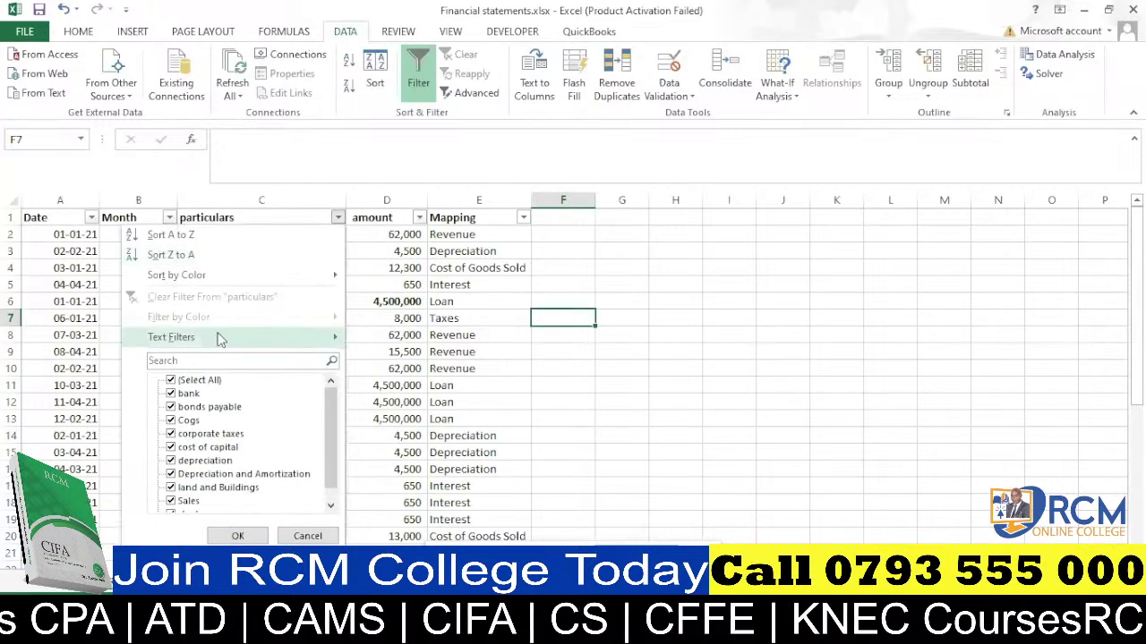
{"action": "double_click", "coordinate": [217, 379]}
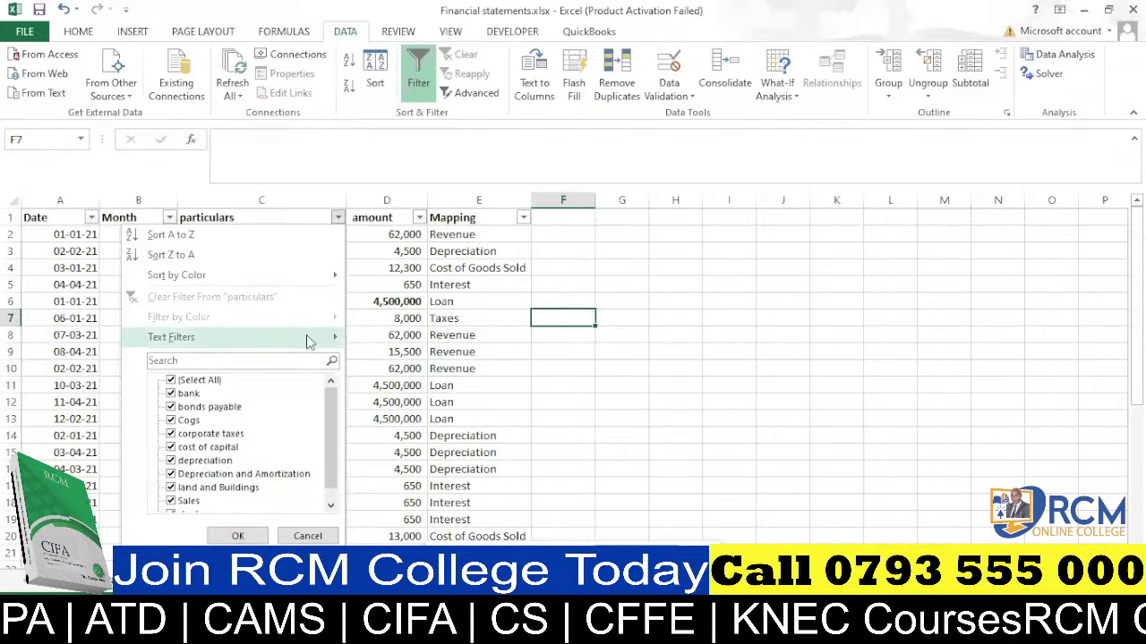
{"action": "mouse_move", "coordinate": [331, 331]}
{"action": "left_click", "coordinate": [583, 339]}
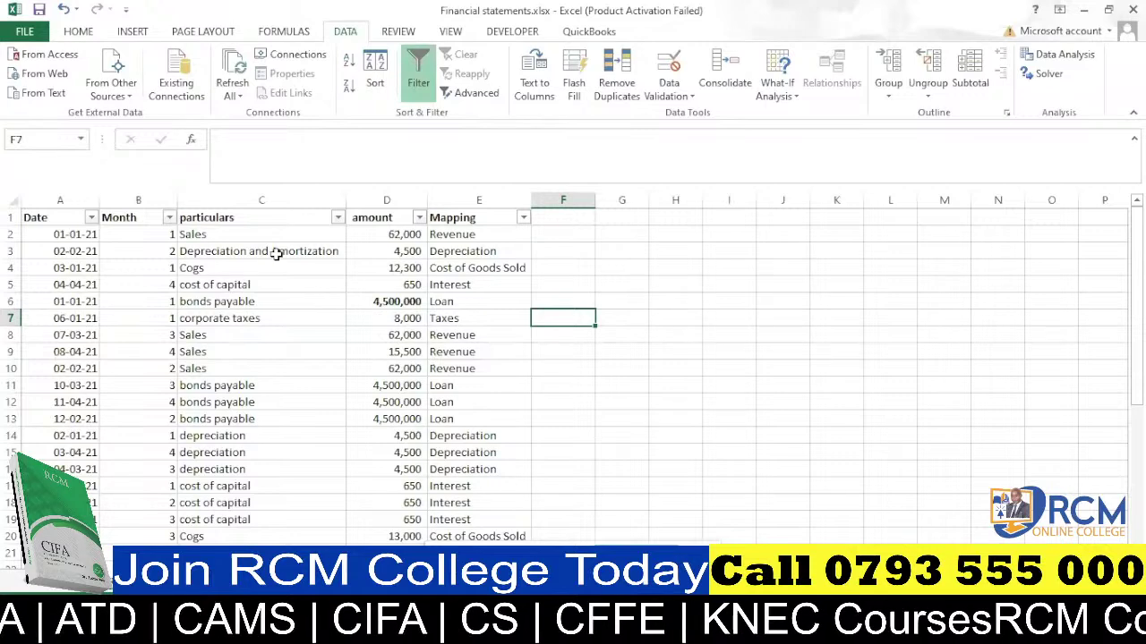
{"action": "scroll", "coordinate": [279, 267], "scroll_direction": "down", "scroll_amount": 10}
{"action": "scroll", "coordinate": [480, 269], "scroll_direction": "up", "scroll_amount": 6}
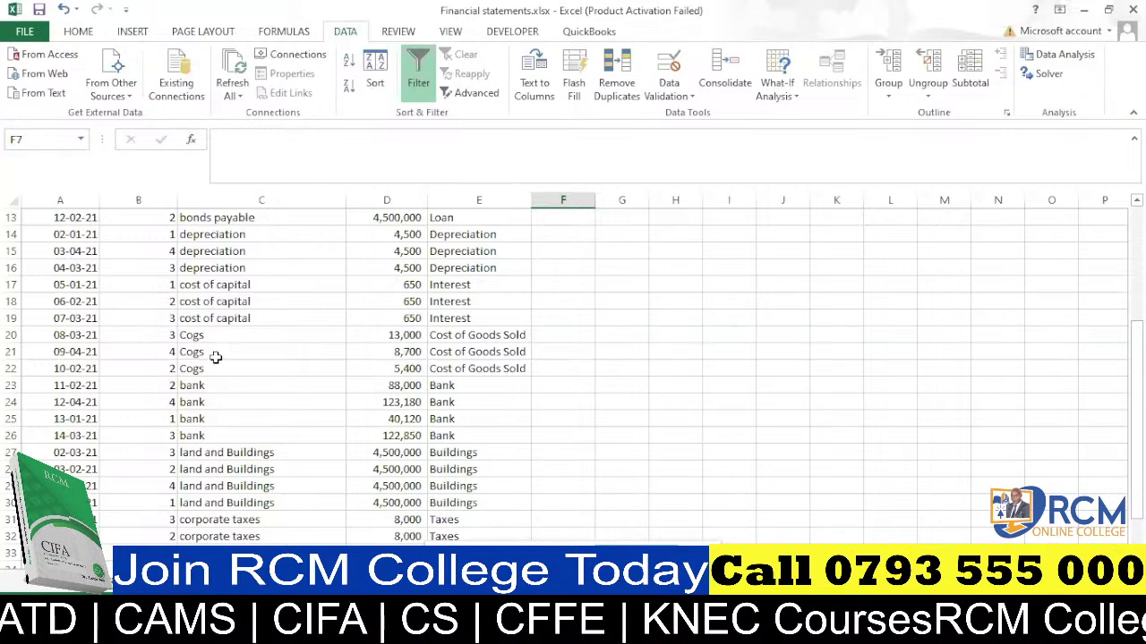
{"action": "scroll", "coordinate": [219, 358], "scroll_direction": "up", "scroll_amount": 4}
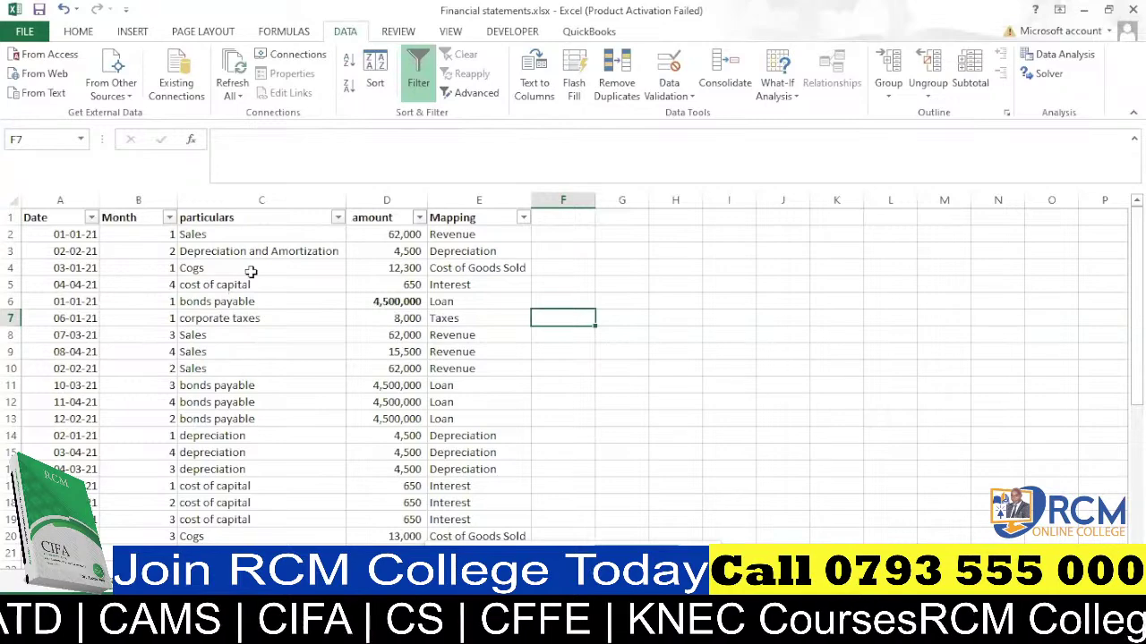
{"action": "scroll", "coordinate": [496, 388], "scroll_direction": "down", "scroll_amount": 1}
{"action": "scroll", "coordinate": [496, 389], "scroll_direction": "down", "scroll_amount": 9}
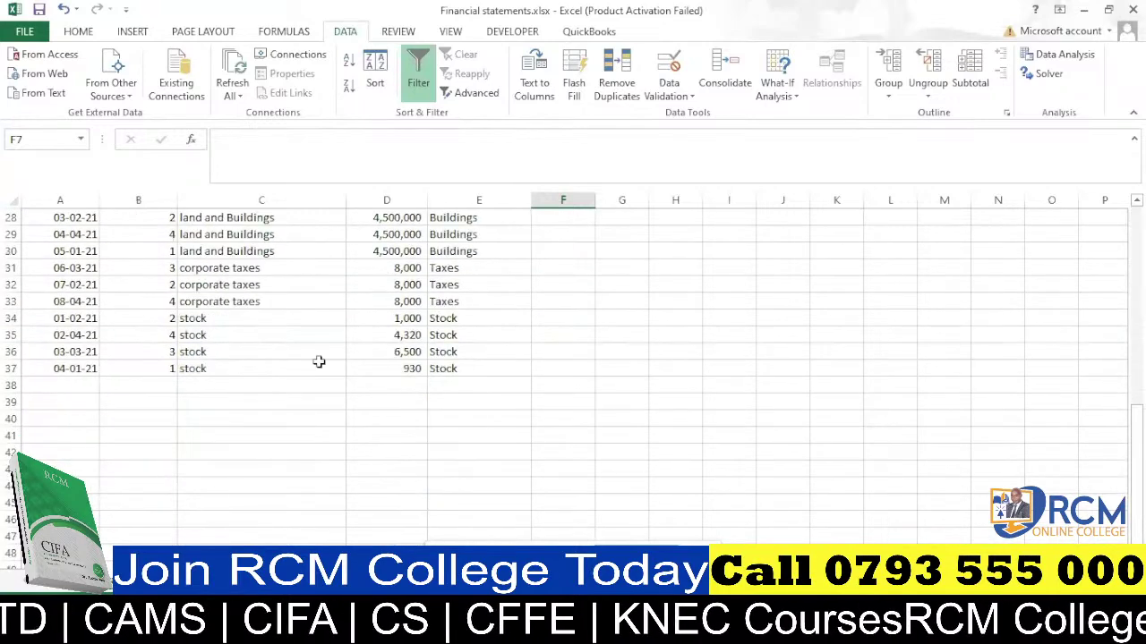
{"action": "scroll", "coordinate": [304, 358], "scroll_direction": "up", "scroll_amount": 6}
{"action": "scroll", "coordinate": [285, 351], "scroll_direction": "down", "scroll_amount": 3}
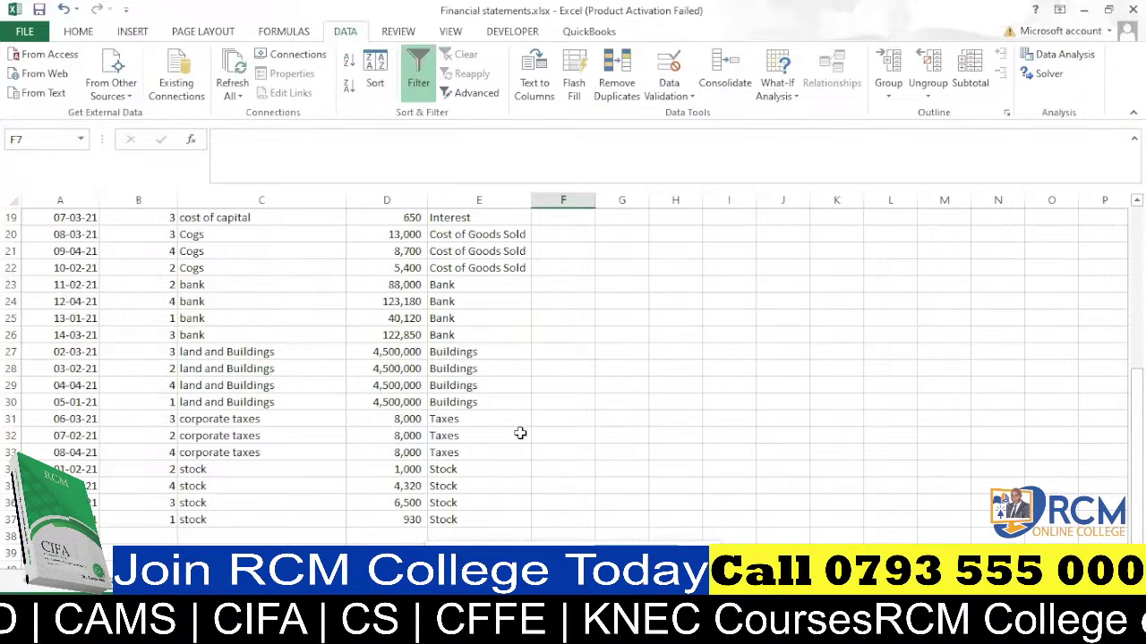
{"action": "scroll", "coordinate": [459, 352], "scroll_direction": "up", "scroll_amount": 5}
{"action": "scroll", "coordinate": [468, 492], "scroll_direction": "up", "scroll_amount": 1}
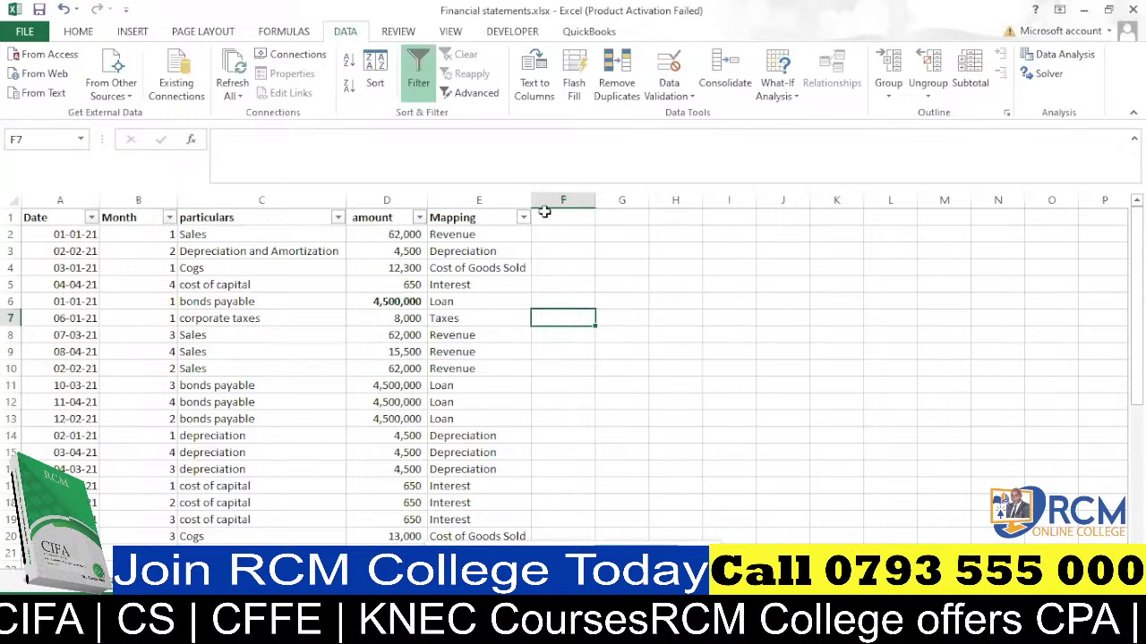
Copy the whole Mapping column from the transaction sheet and paste it into column B of the blank sheet.
{"action": "left_click", "coordinate": [488, 197]}
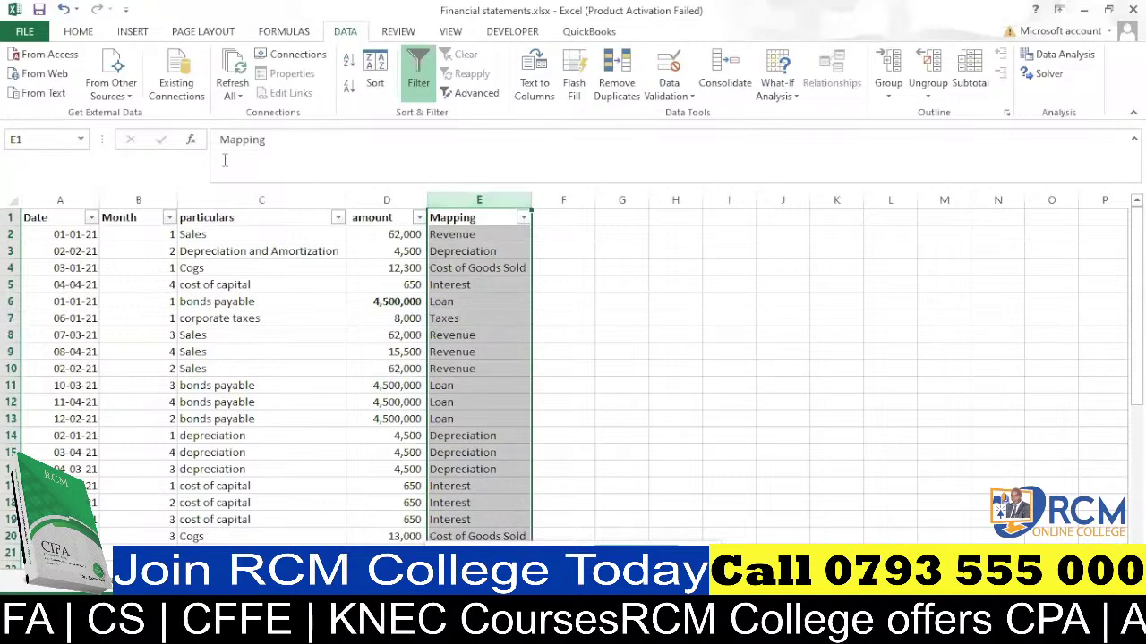
{"action": "left_click", "coordinate": [83, 32]}
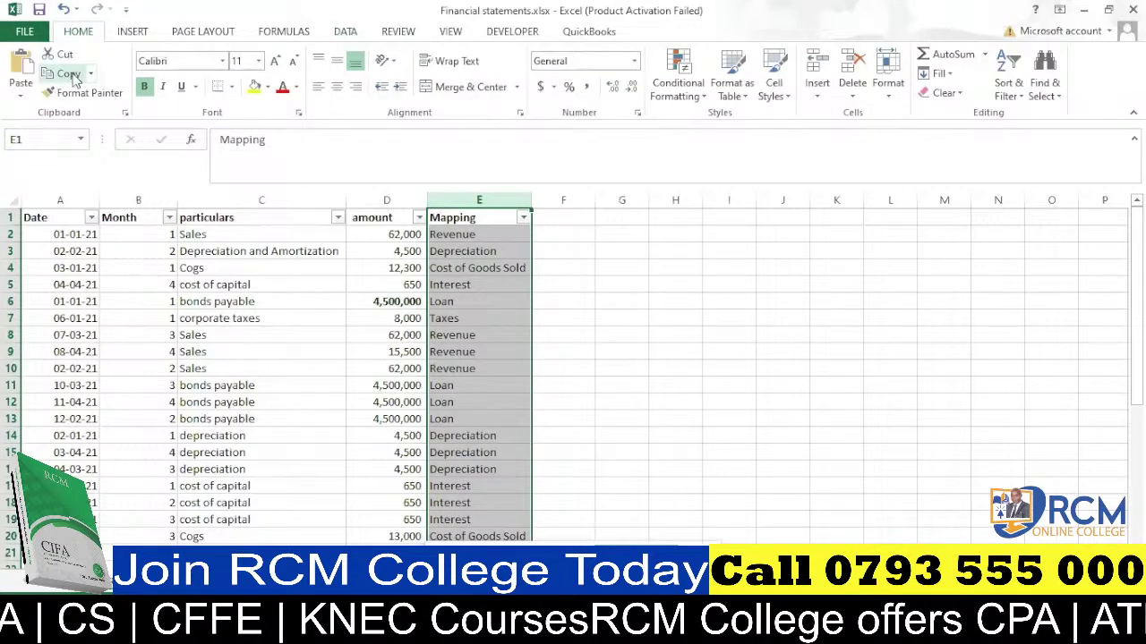
{"action": "left_click", "coordinate": [74, 77]}
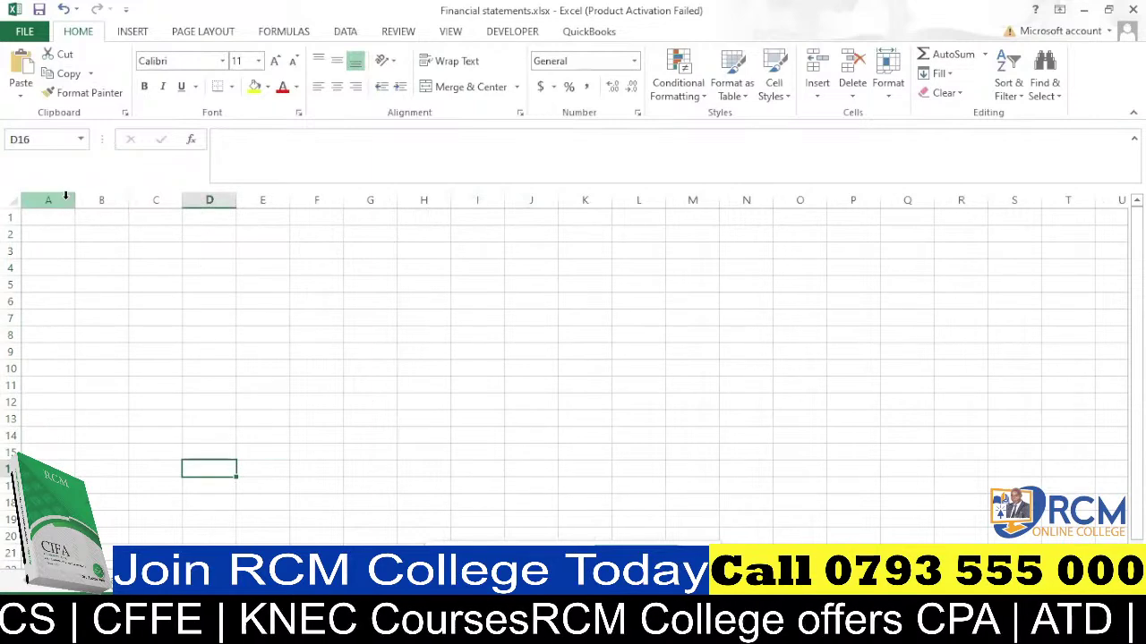
{"action": "left_click", "coordinate": [101, 199]}
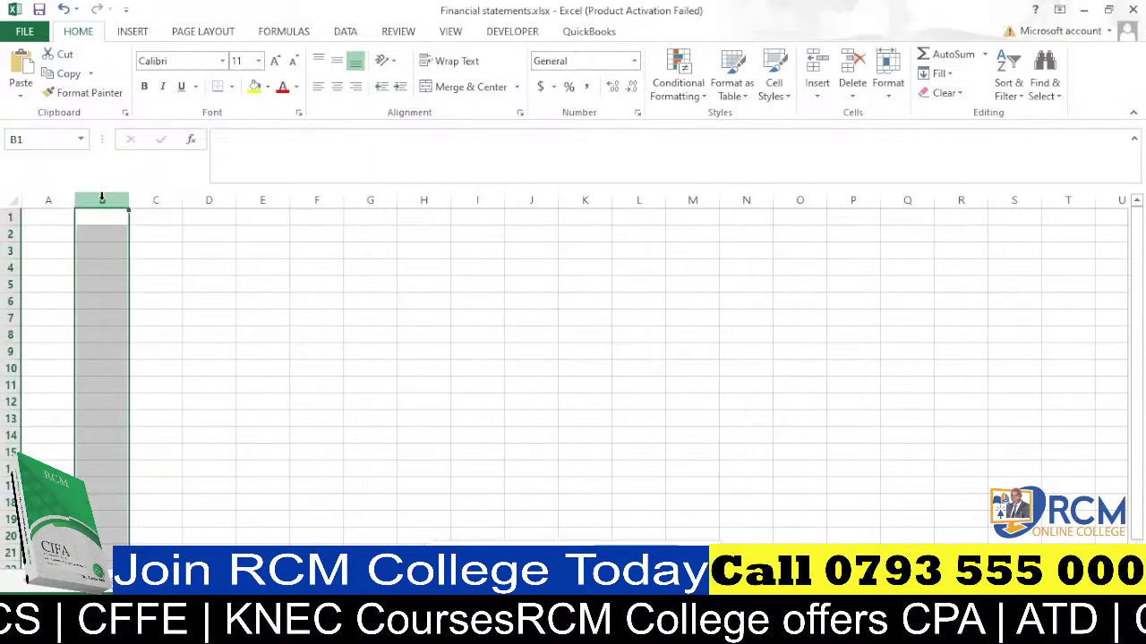
{"action": "left_click", "coordinate": [19, 67]}
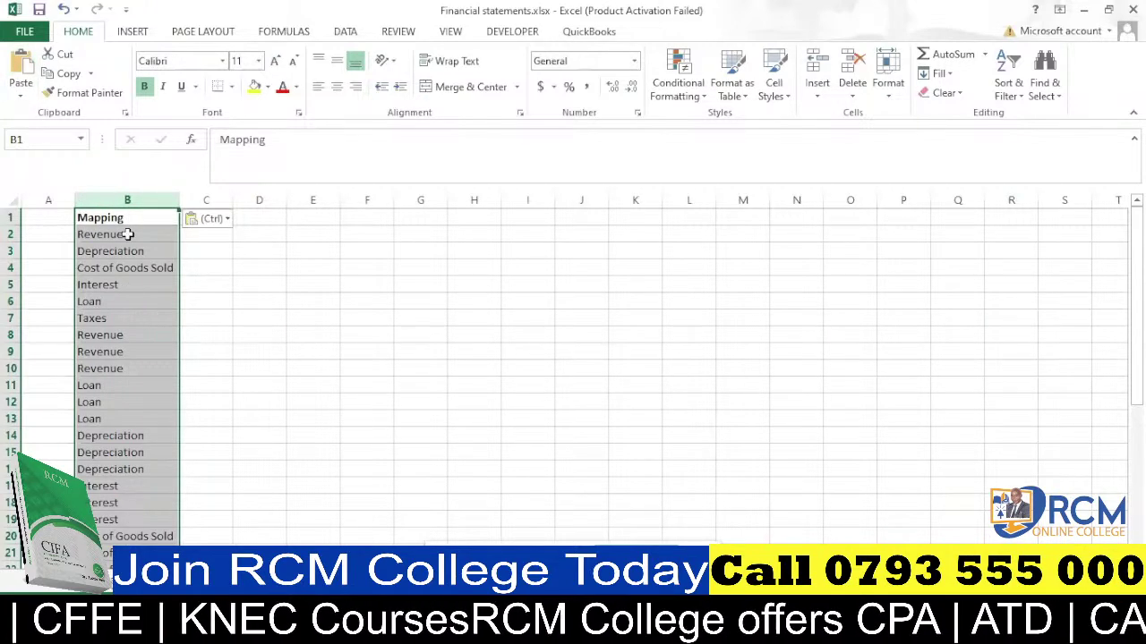
Review the pasted Mapping entries in column B down to row 37 for repeated categories.
{"action": "scroll", "coordinate": [128, 234], "scroll_direction": "down", "scroll_amount": 2}
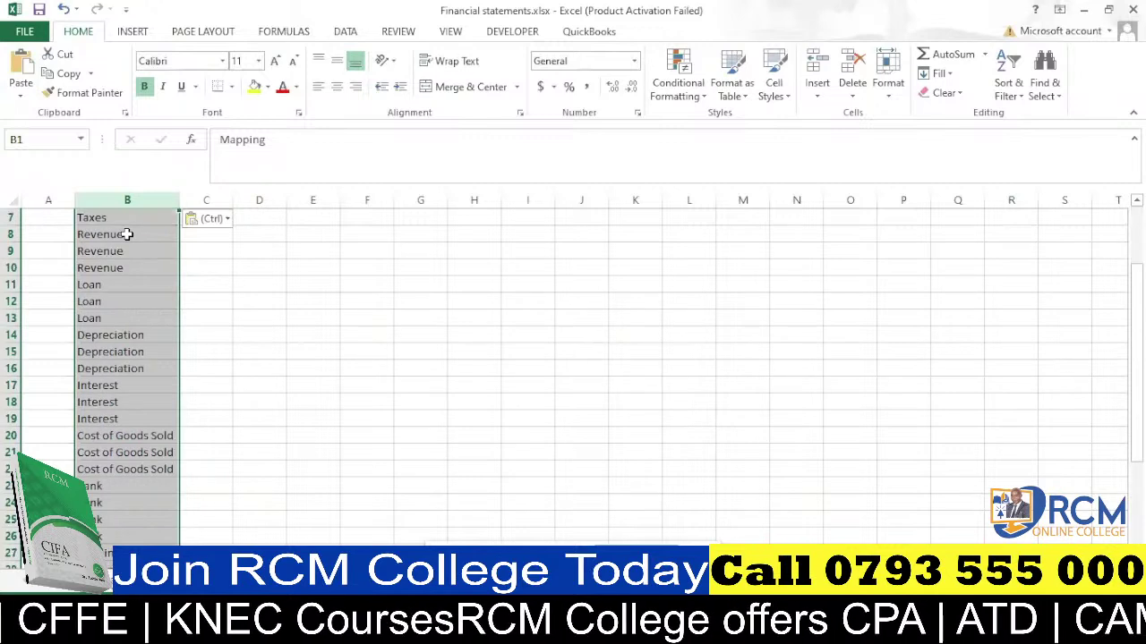
{"action": "scroll", "coordinate": [127, 233], "scroll_direction": "down", "scroll_amount": 7}
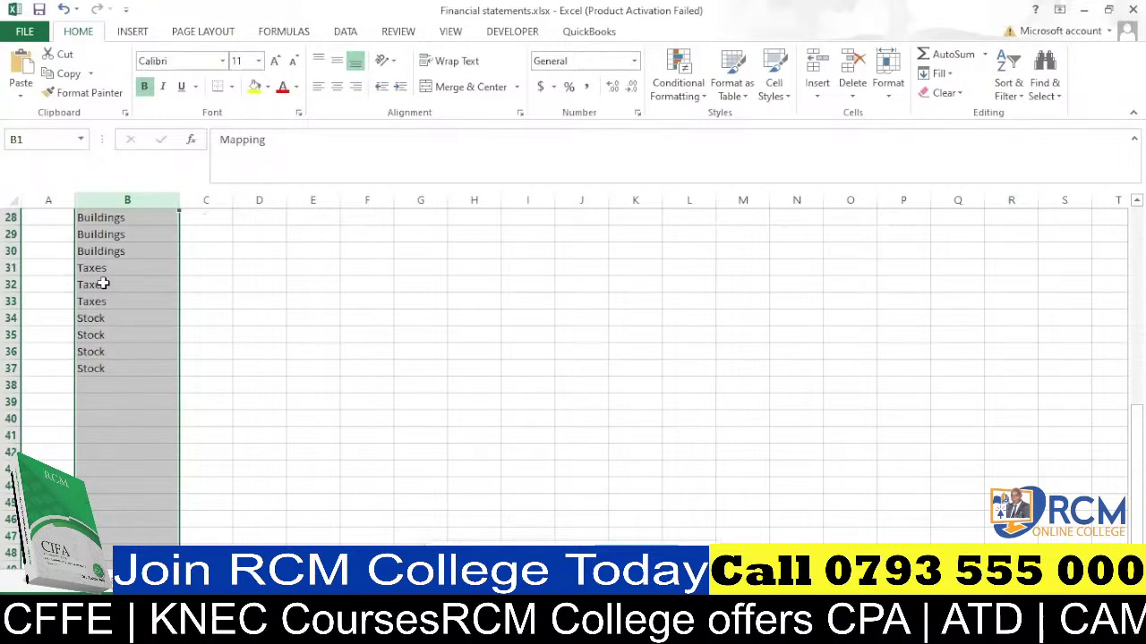
{"action": "scroll", "coordinate": [103, 283], "scroll_direction": "up", "scroll_amount": 6}
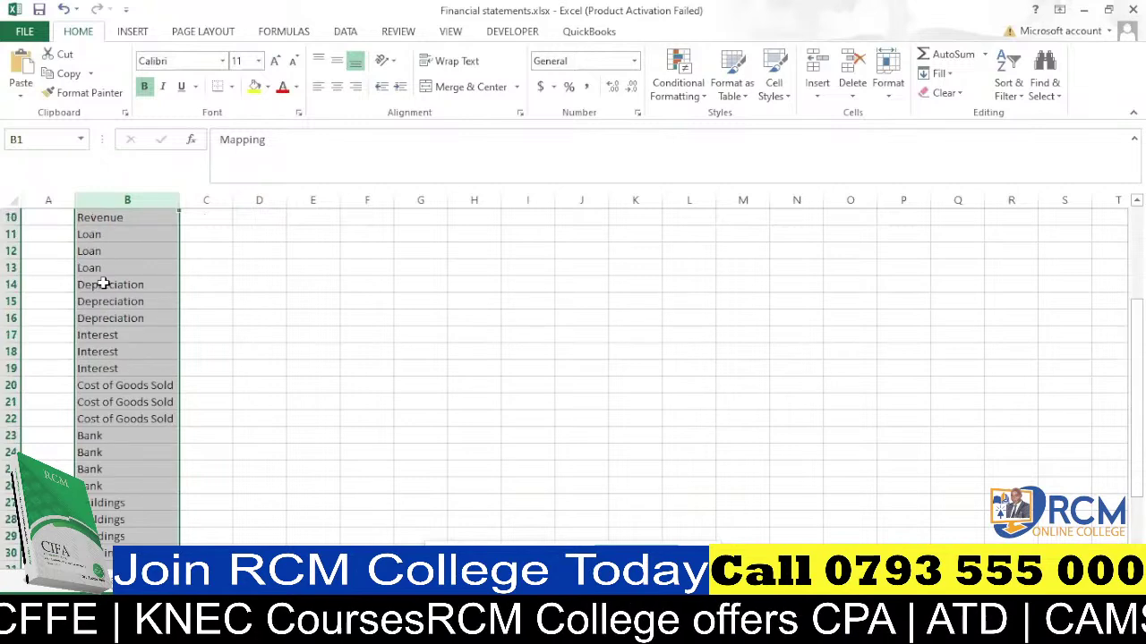
{"action": "key", "text": "ctrl+v"}
{"action": "scroll", "coordinate": [107, 301], "scroll_direction": "up", "scroll_amount": 3}
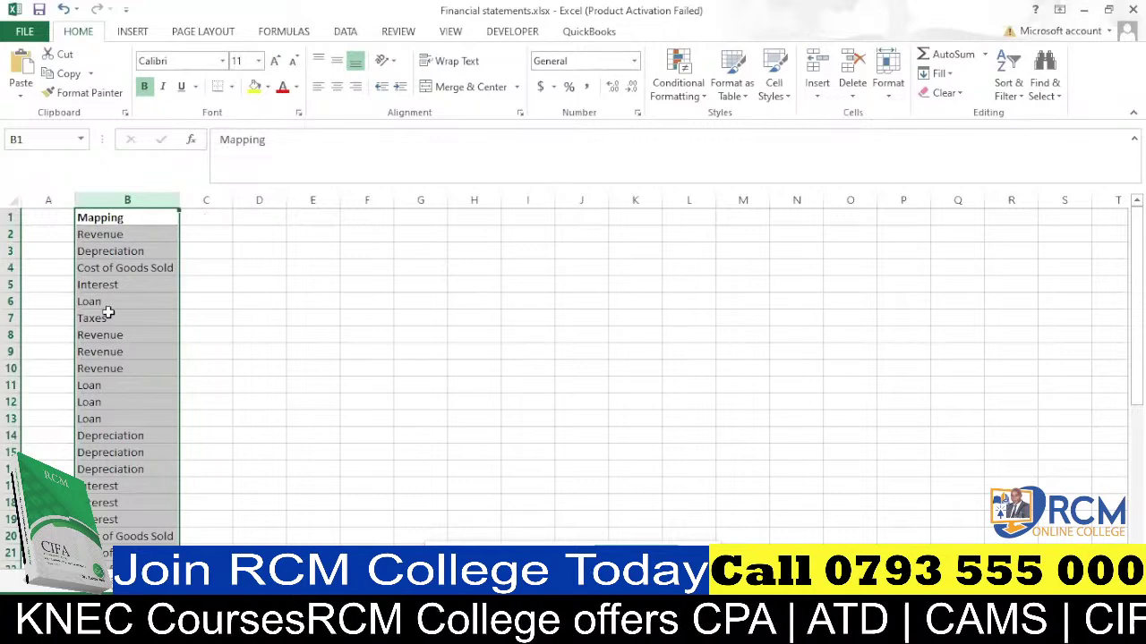
{"action": "scroll", "coordinate": [108, 311], "scroll_direction": "down", "scroll_amount": 2}
{"action": "scroll", "coordinate": [109, 308], "scroll_direction": "up", "scroll_amount": 2}
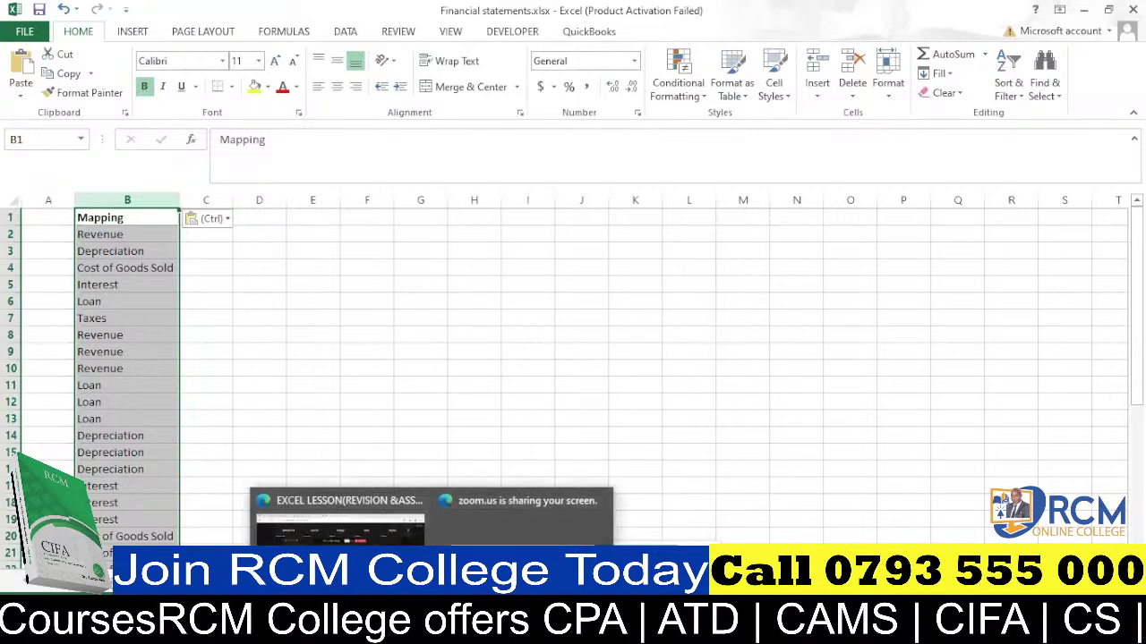
Switch to the Zoom meeting in the browser to check the participants' chat, and return to Financial statements.xlsx.
{"action": "left_click", "coordinate": [394, 503]}
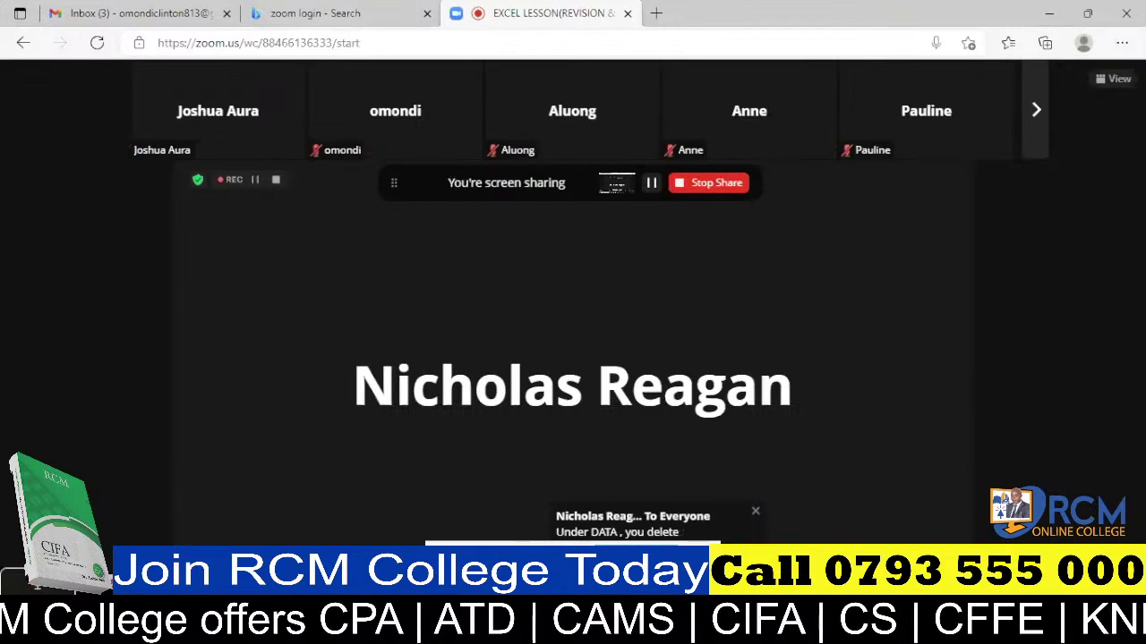
{"action": "mouse_move", "coordinate": [760, 631]}
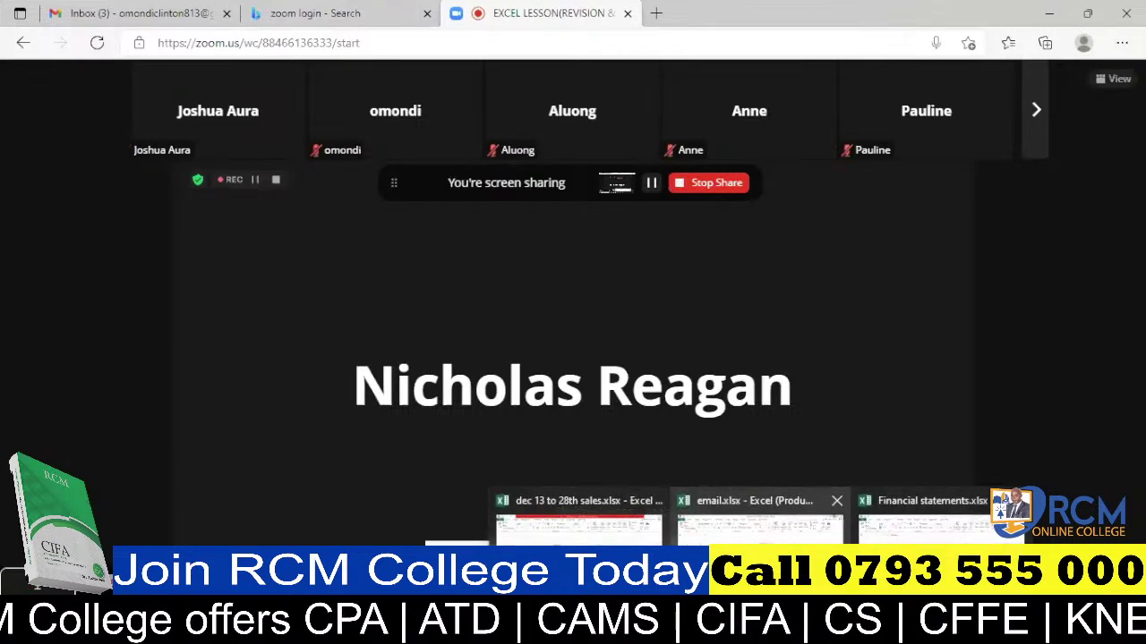
{"action": "left_click", "coordinate": [904, 524]}
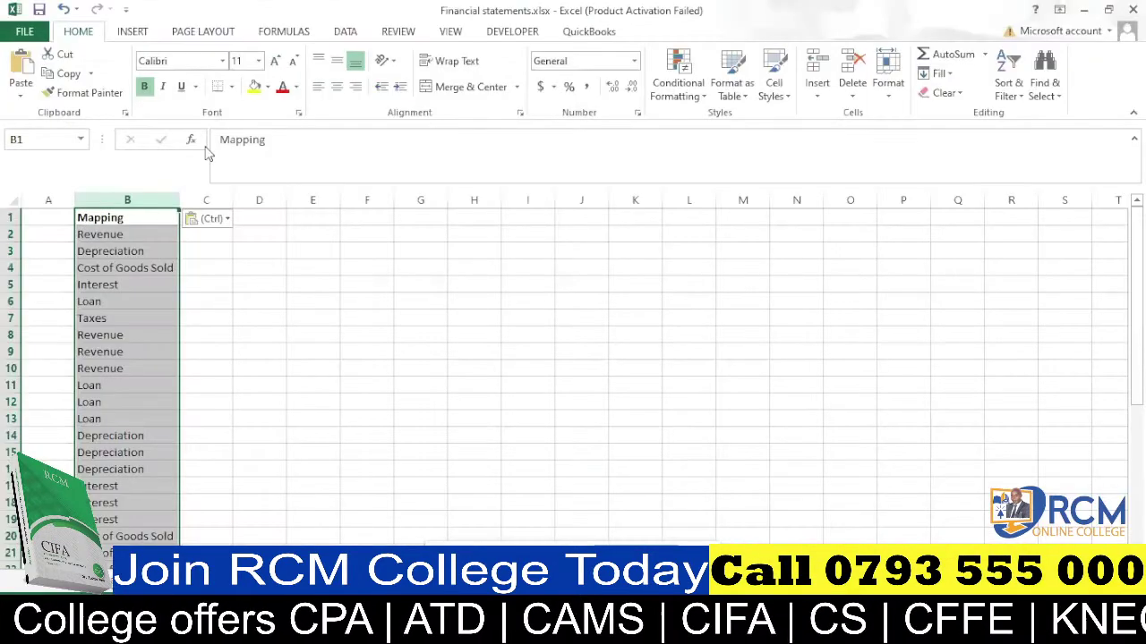
Remove the duplicate values from the Mapping list in column B, treating the first row as a header.
{"action": "left_click", "coordinate": [348, 33]}
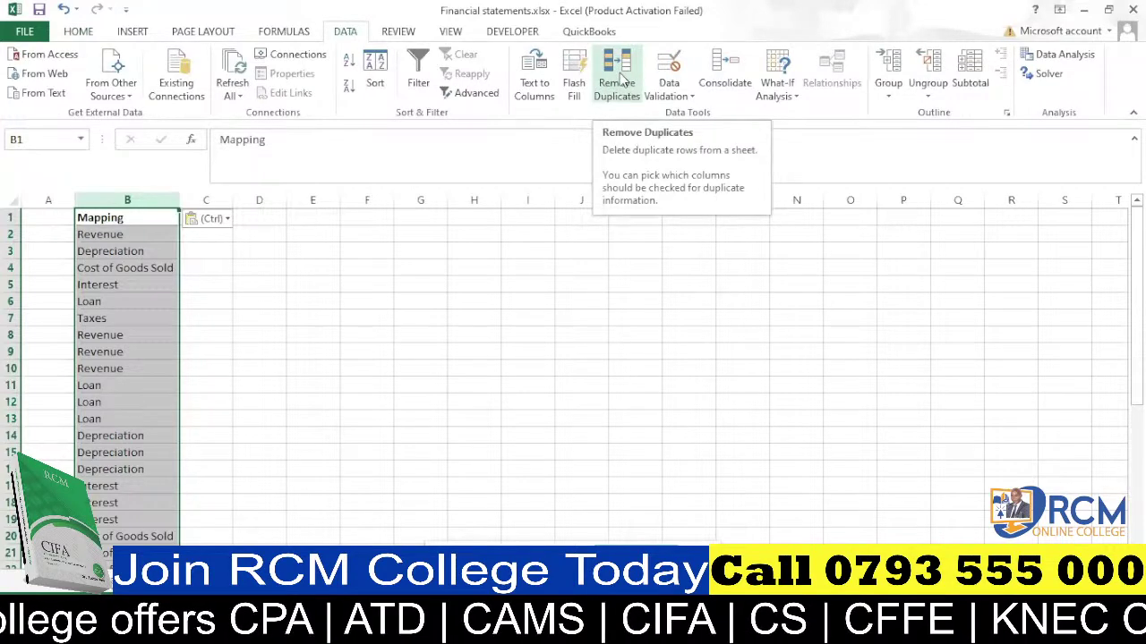
{"action": "left_click", "coordinate": [617, 78]}
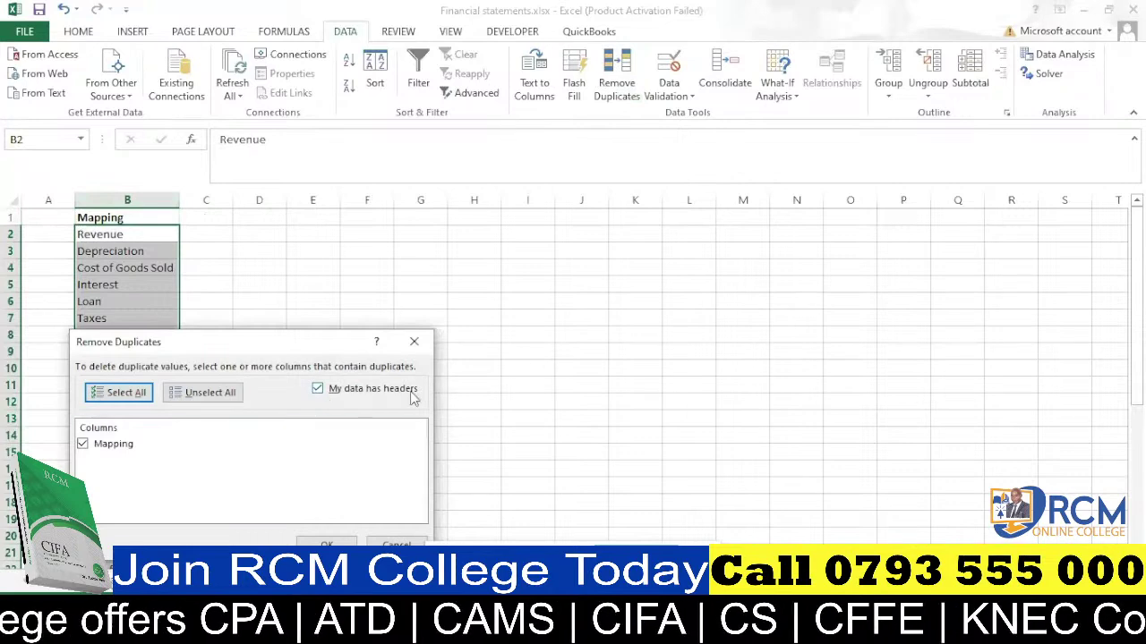
{"action": "left_click", "coordinate": [331, 543]}
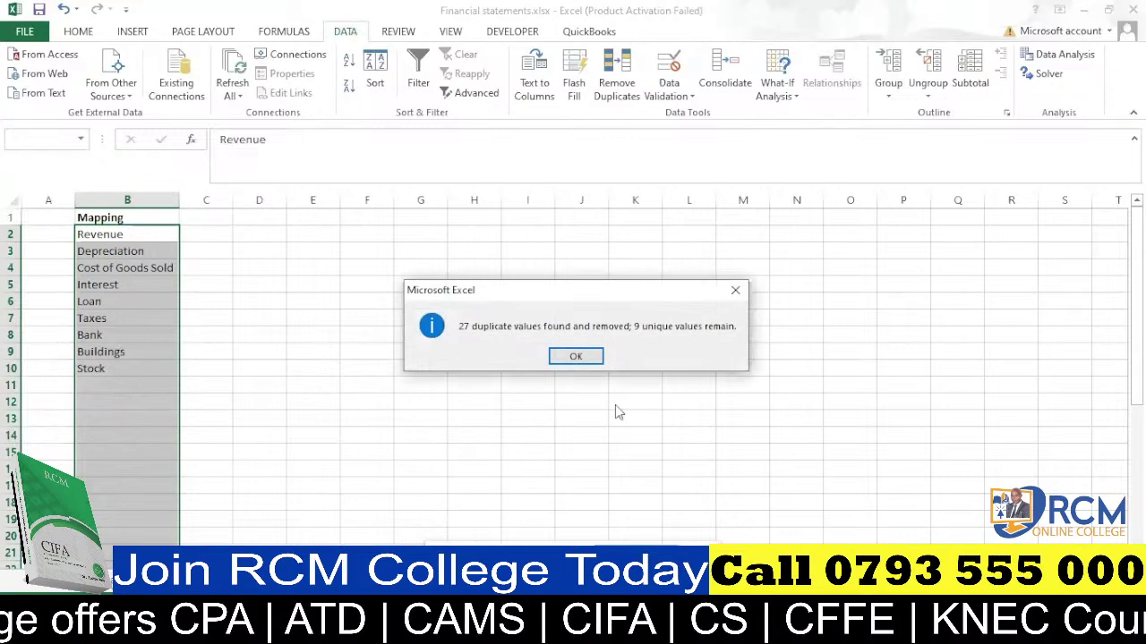
{"action": "left_click", "coordinate": [577, 357]}
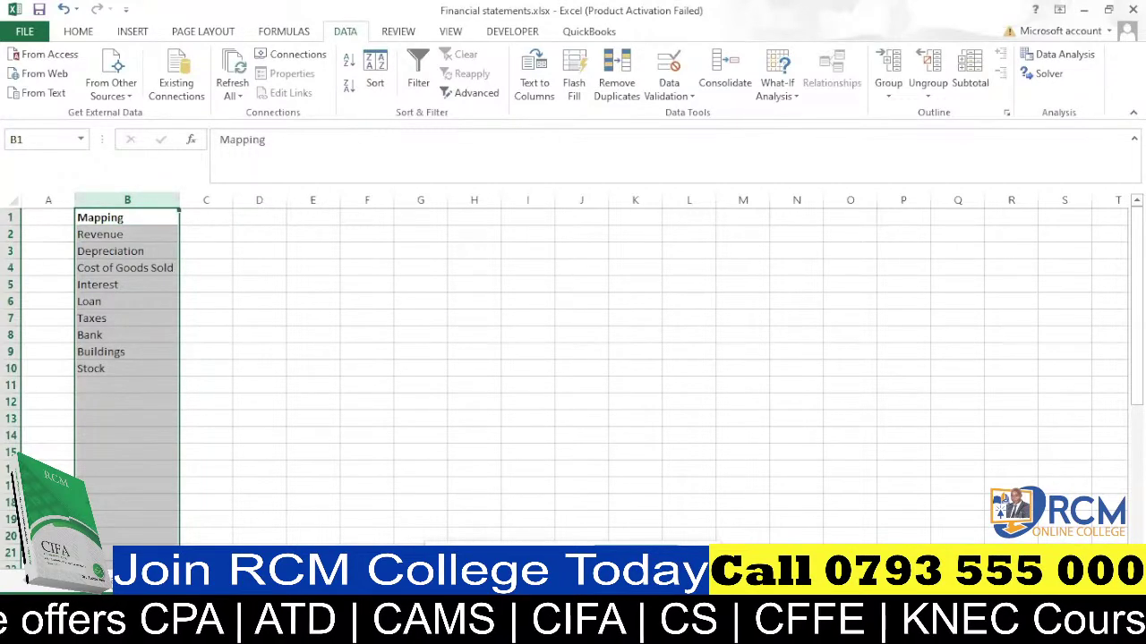
Look at the Zoom meeting window in the browser once more and go back to the Financial statements.xlsx workbook.
{"action": "mouse_move", "coordinate": [431, 631]}
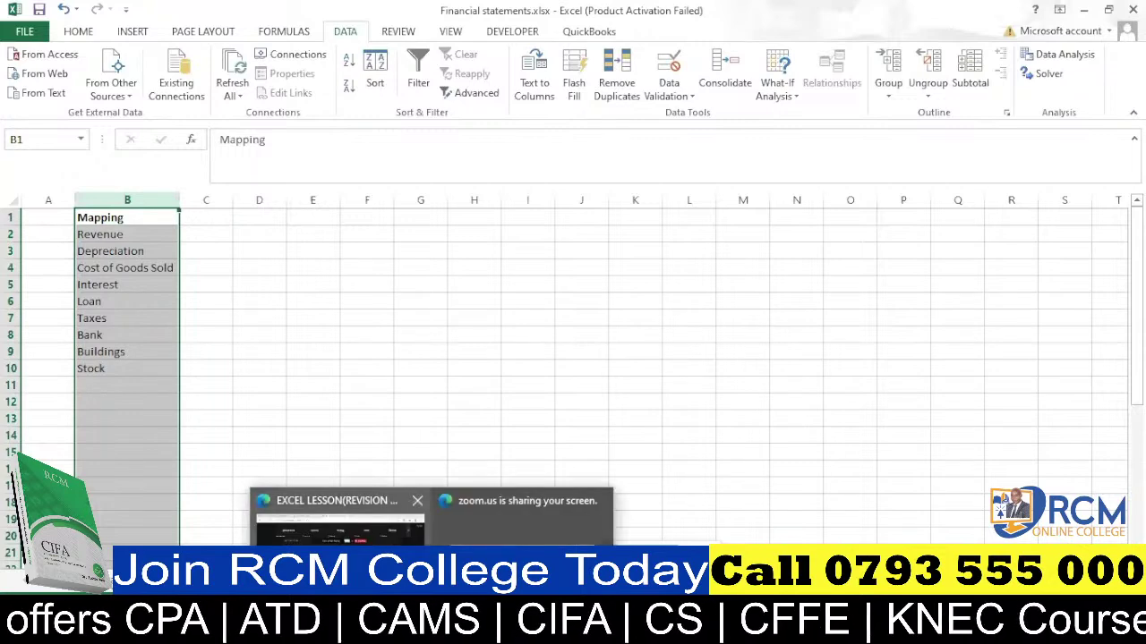
{"action": "left_click", "coordinate": [340, 524]}
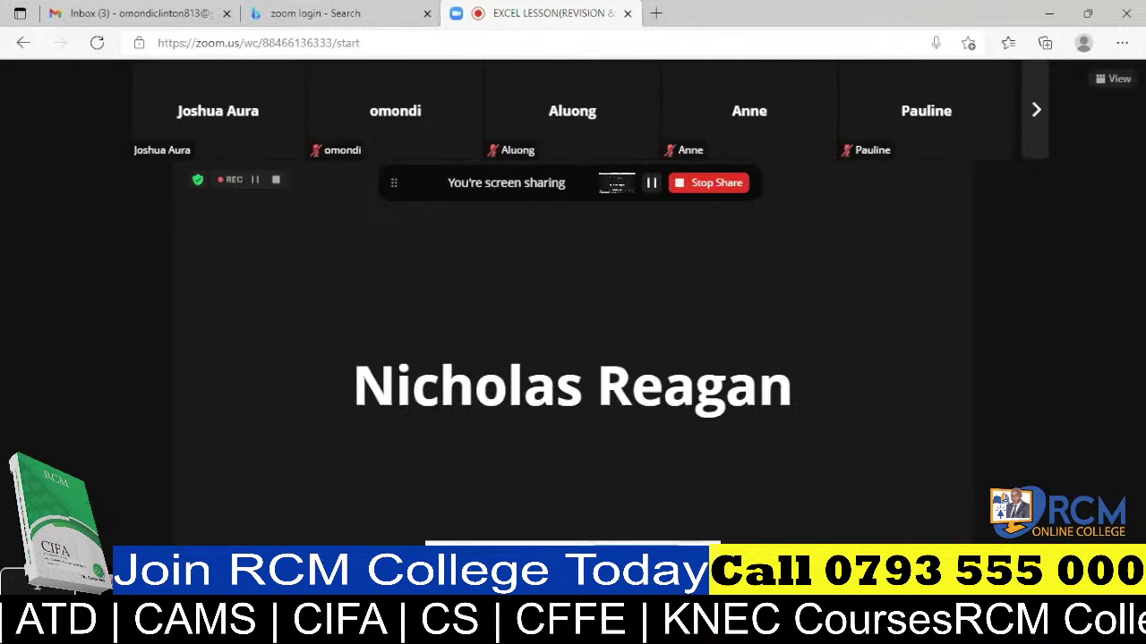
{"action": "mouse_move", "coordinate": [759, 632]}
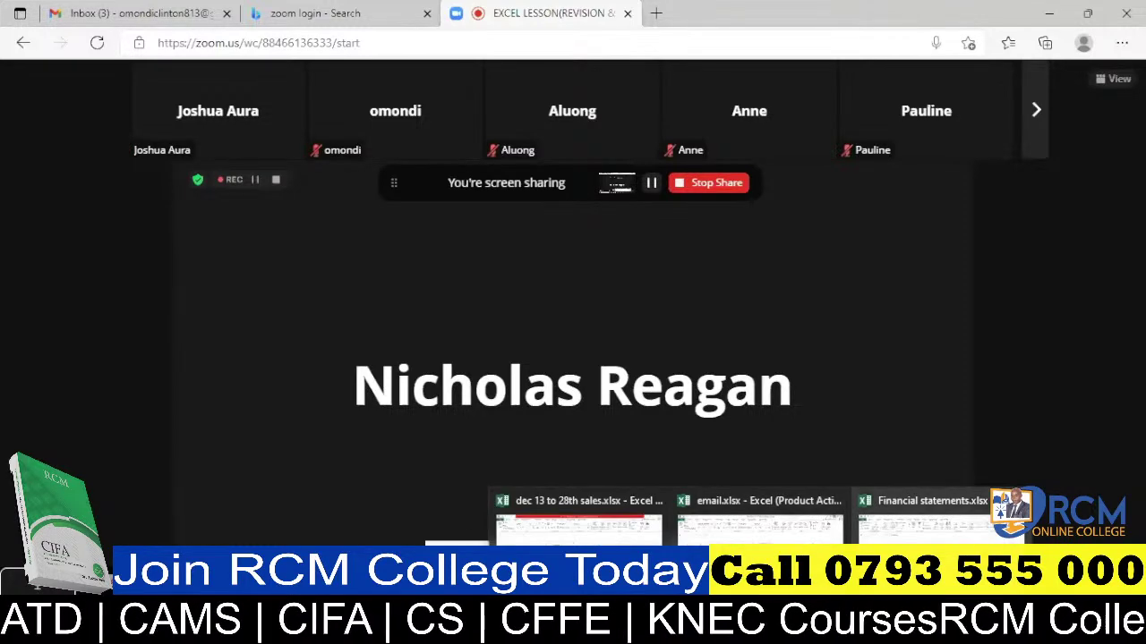
{"action": "left_click", "coordinate": [931, 524]}
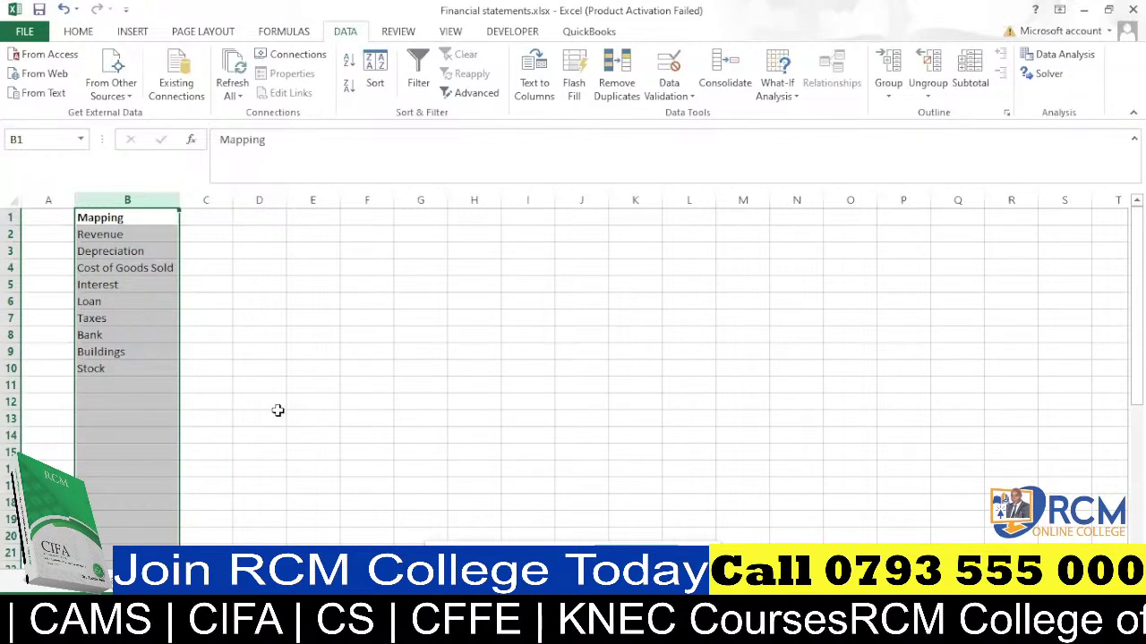
Replace the column B header in B1 with Details.
{"action": "left_click", "coordinate": [105, 222]}
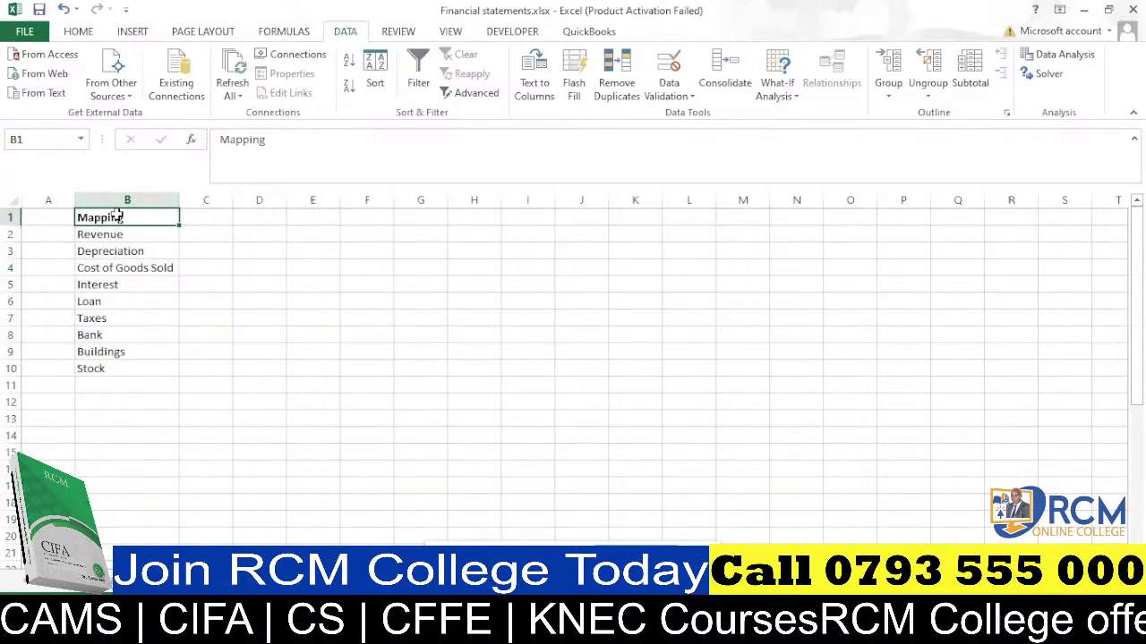
{"action": "type", "text": "Details"}
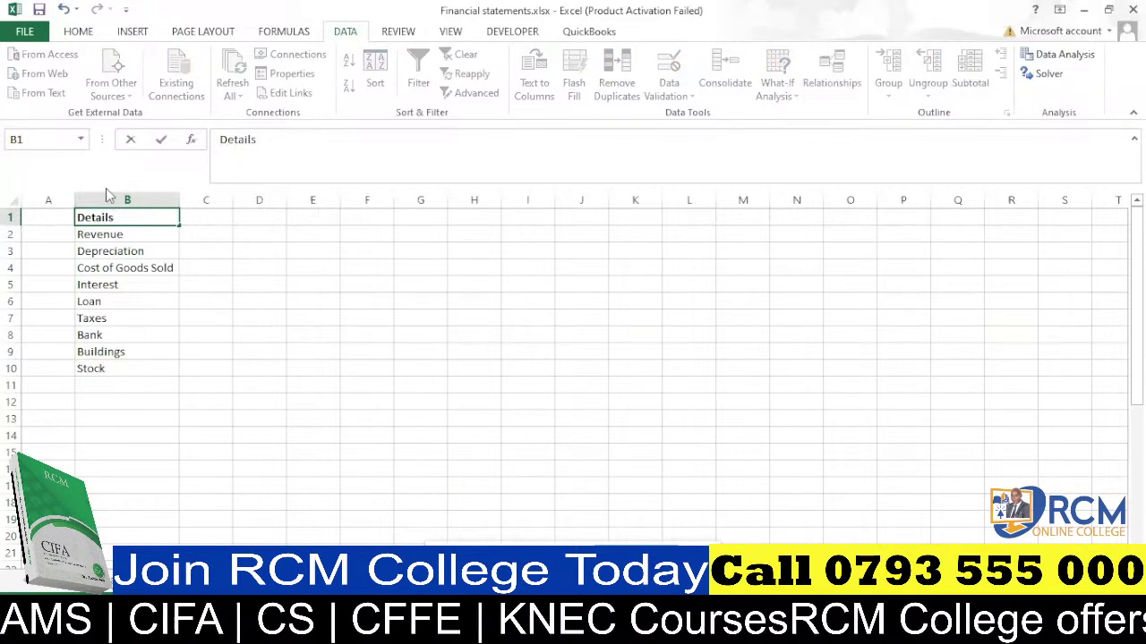
{"action": "left_click", "coordinate": [232, 315]}
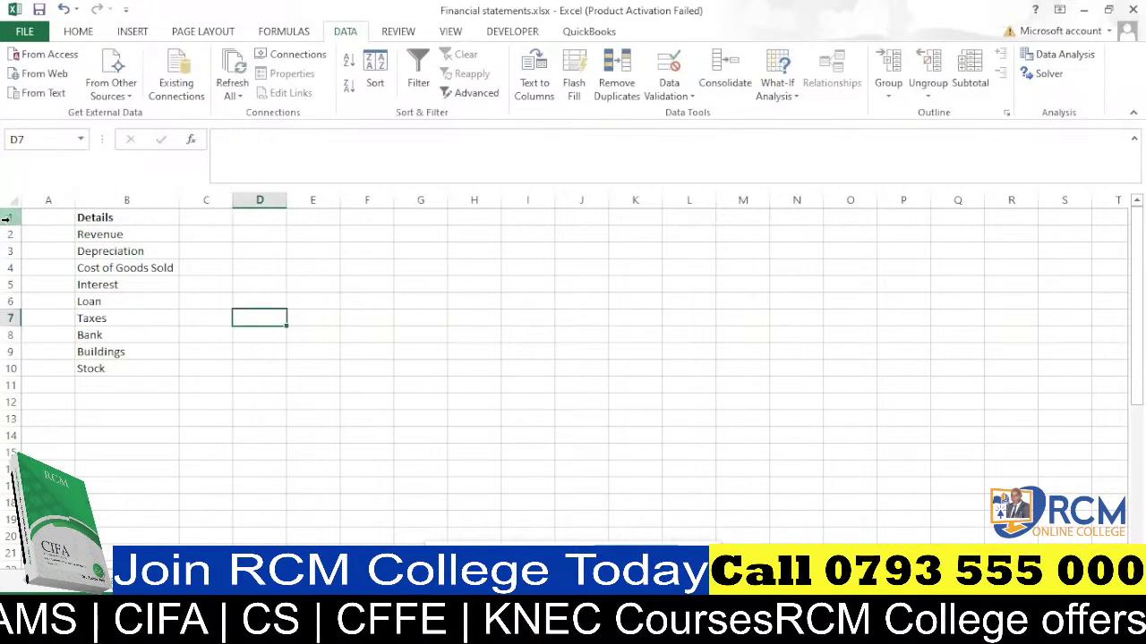
Enter the month numbers 1, 2, 3 and 4 as column headers in C1 to F1.
{"action": "left_click", "coordinate": [217, 219]}
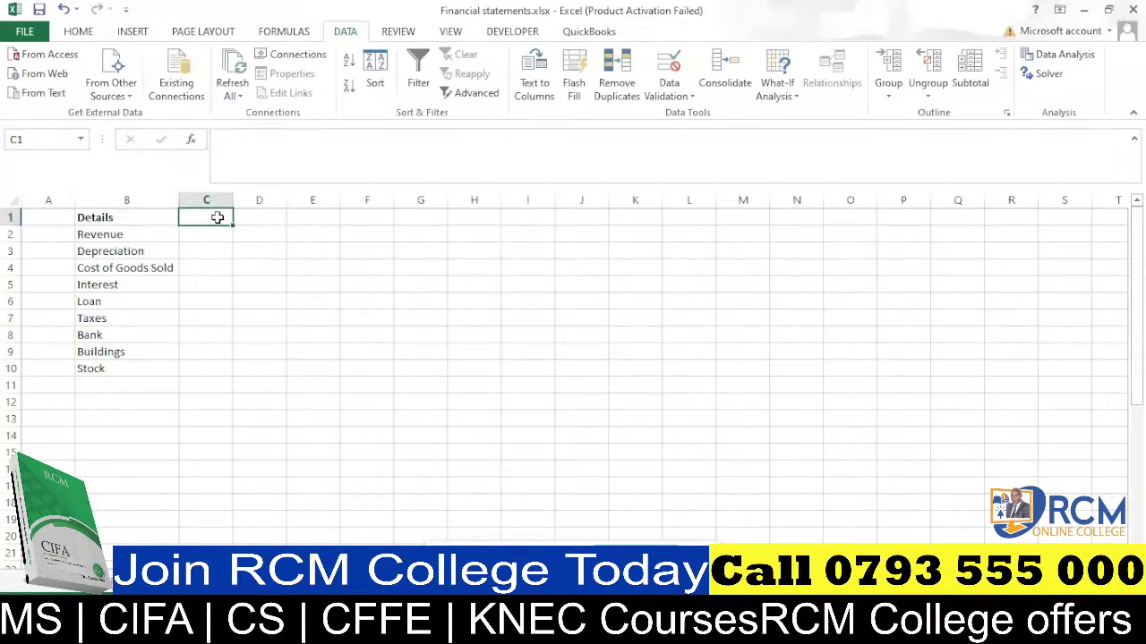
{"action": "type", "text": "1"}
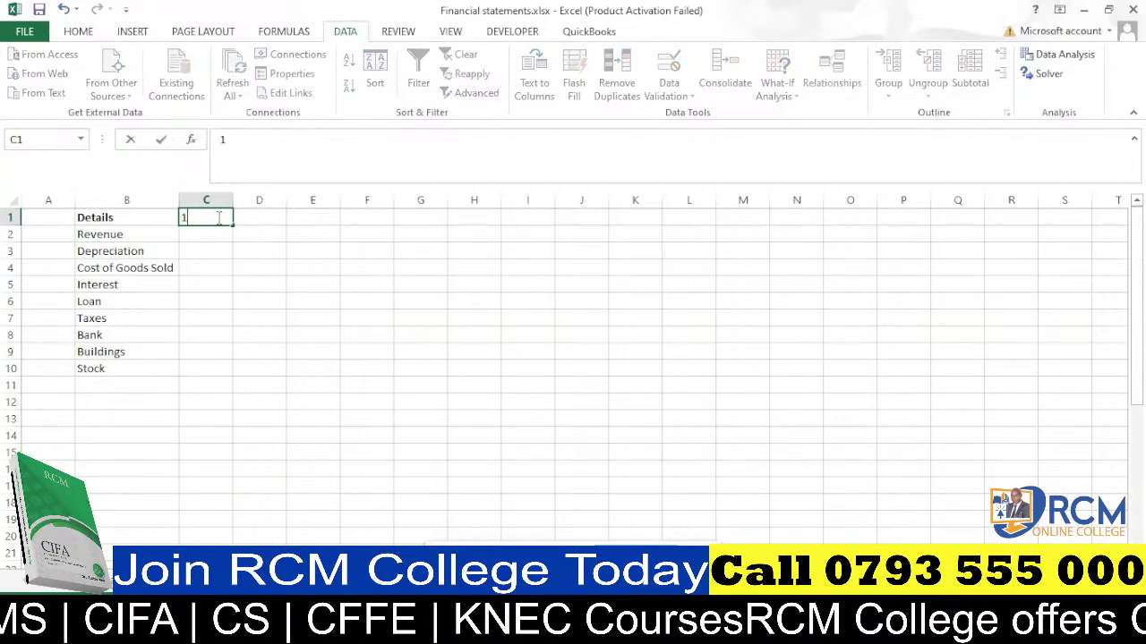
{"action": "key", "text": "Tab"}
{"action": "type", "text": "2"}
{"action": "key", "text": "Tab"}
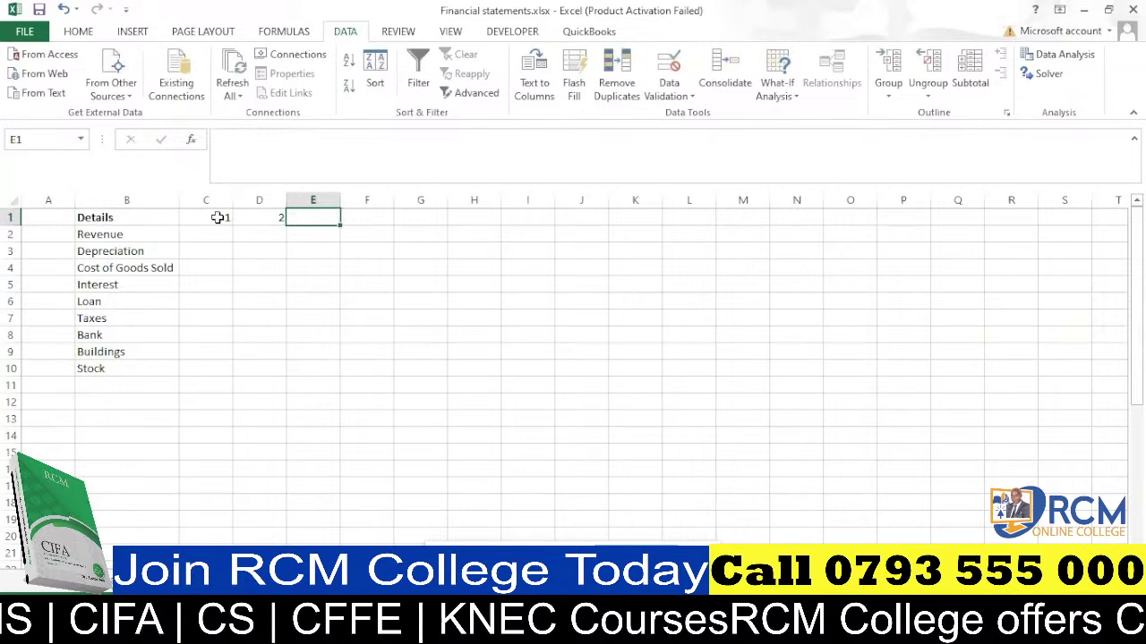
{"action": "type", "text": "3"}
{"action": "key", "text": "Tab"}
{"action": "type", "text": "4"}
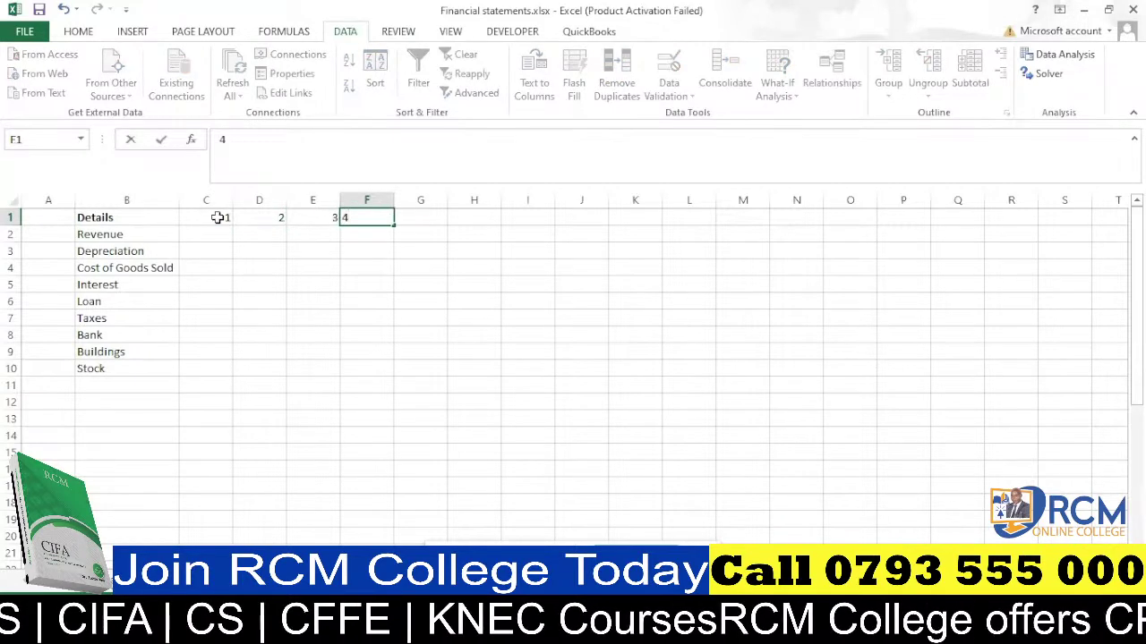
{"action": "left_click", "coordinate": [260, 236]}
Compare the month headers beside Details with the Month column on the transaction sheet.
{"action": "left_click", "coordinate": [248, 261]}
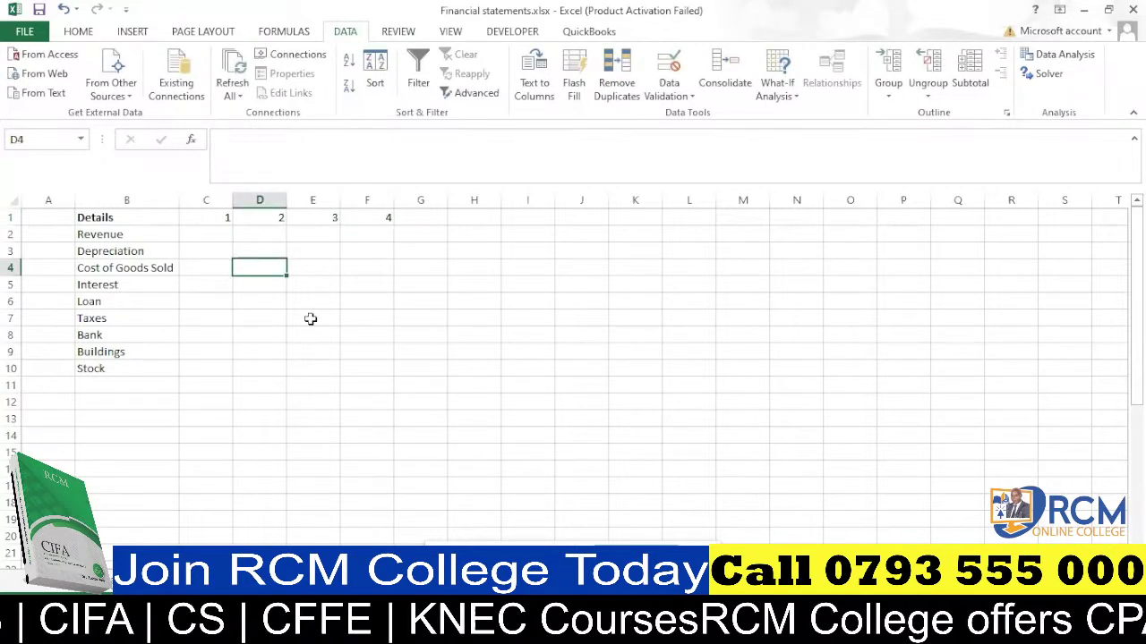
{"action": "left_click", "coordinate": [222, 215]}
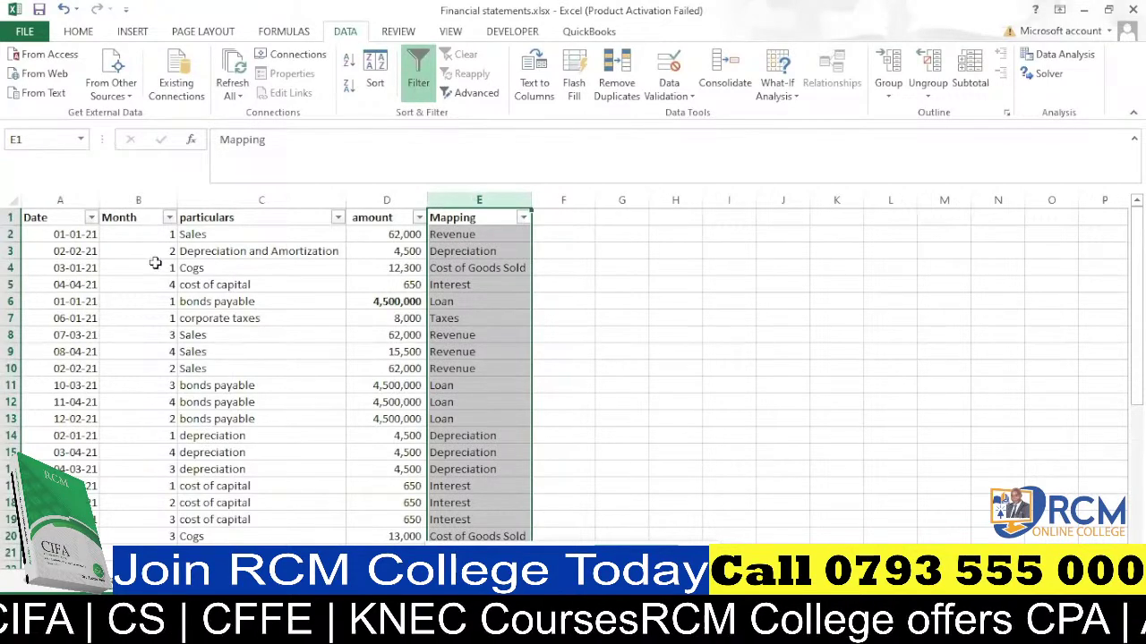
{"action": "left_click", "coordinate": [132, 580]}
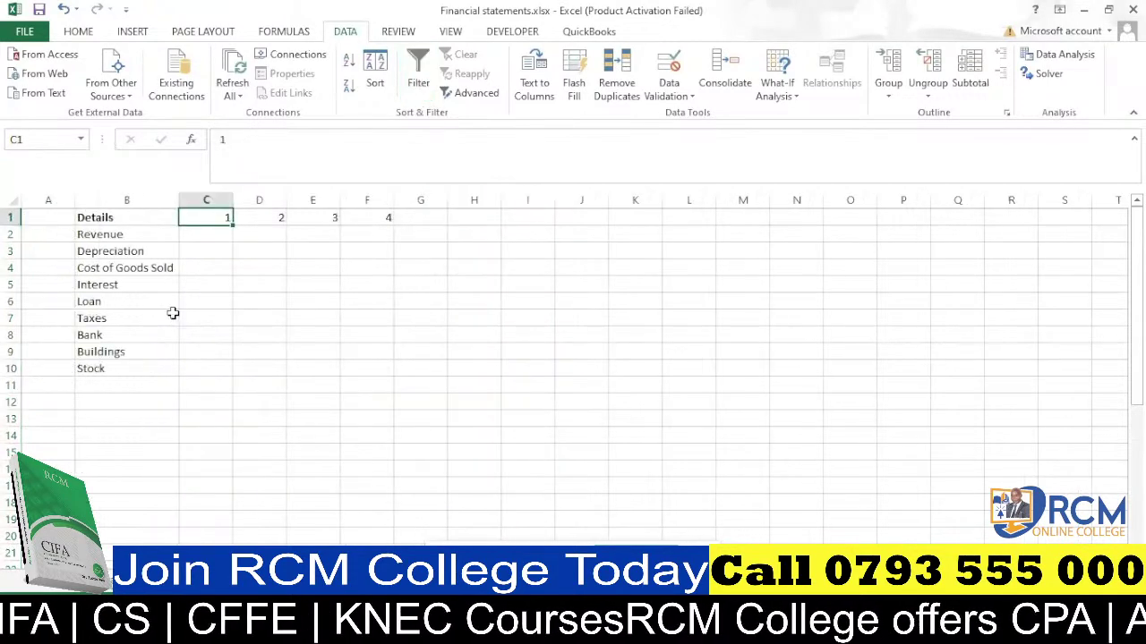
Start a SUMIFS formula in C2 for Revenue, with the absolute amount column data!$D:$D as the sum range.
{"action": "left_click", "coordinate": [220, 234]}
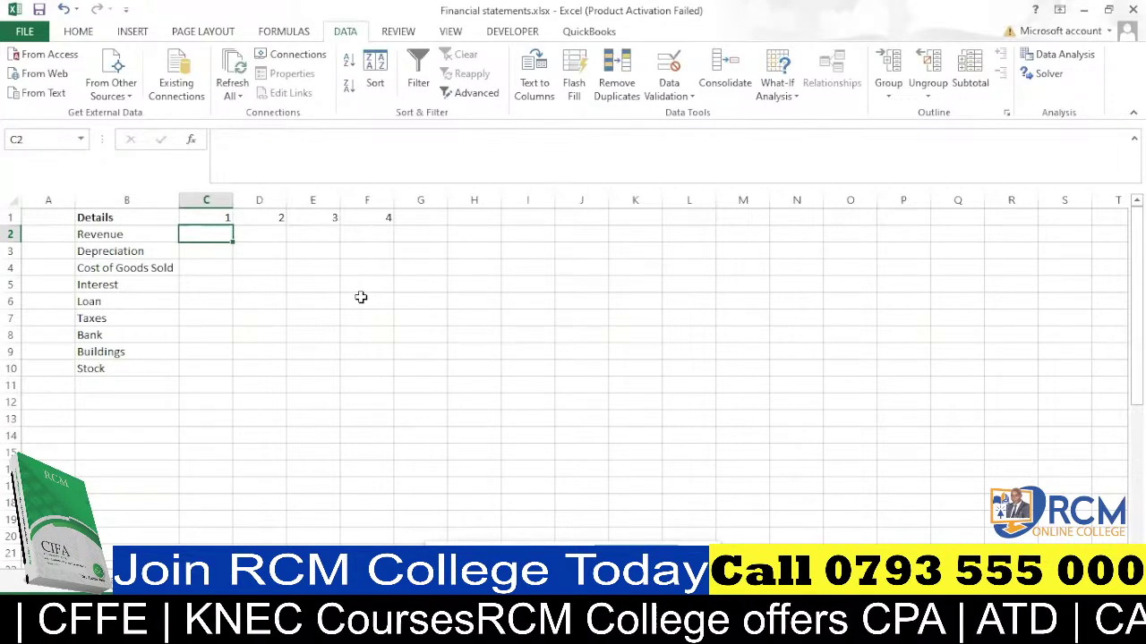
{"action": "type", "text": "="}
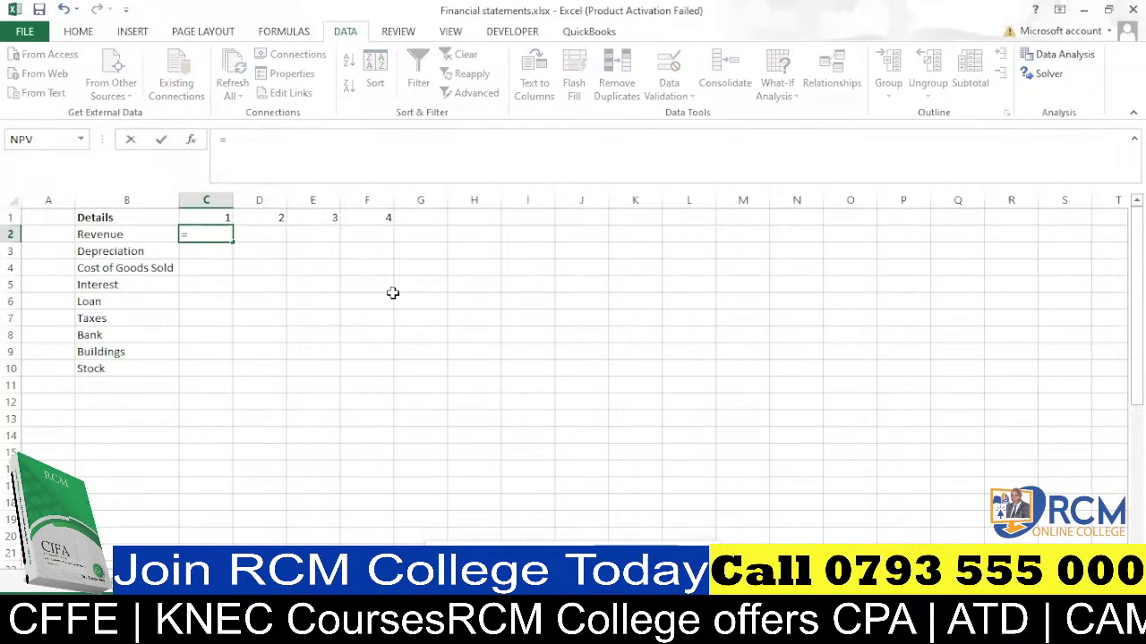
{"action": "type", "text": "sum"}
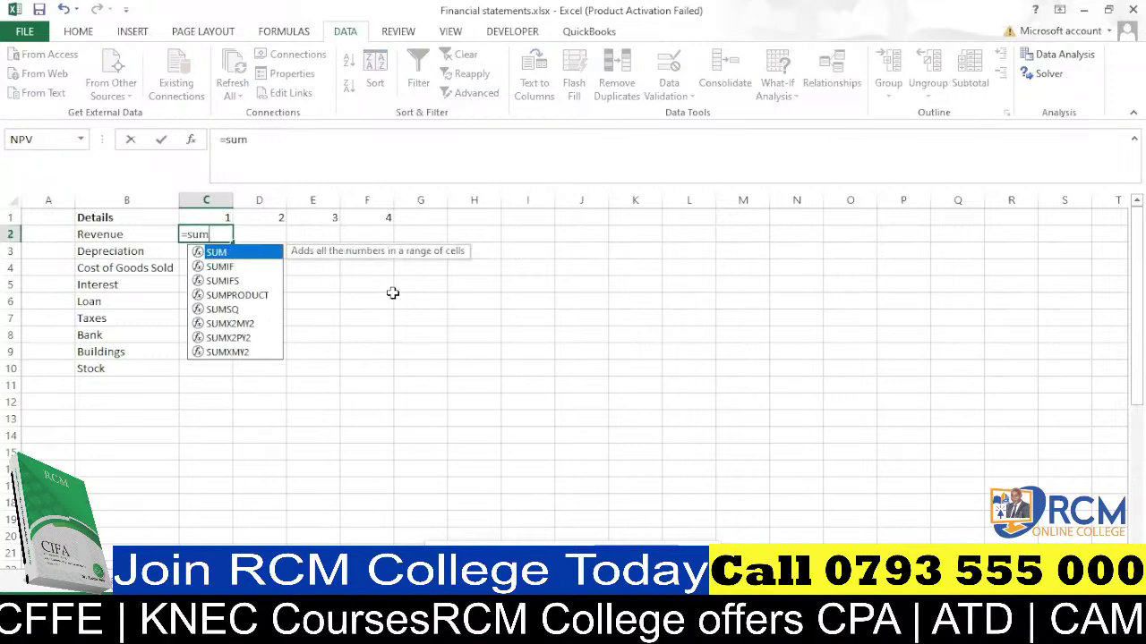
{"action": "type", "text": "if"}
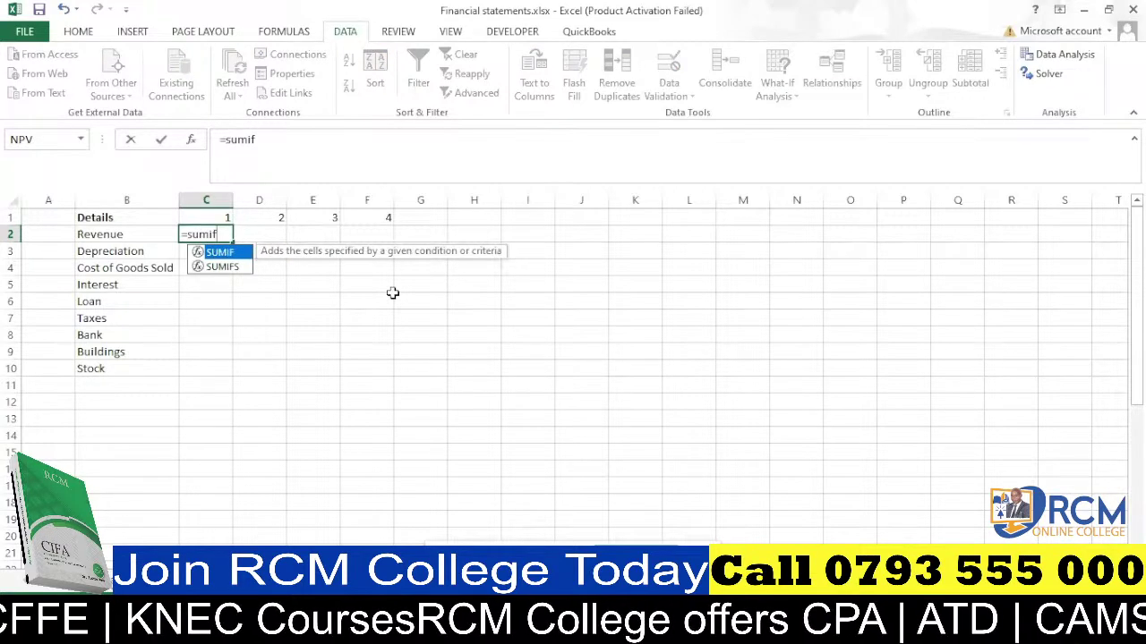
{"action": "key", "text": "Down"}
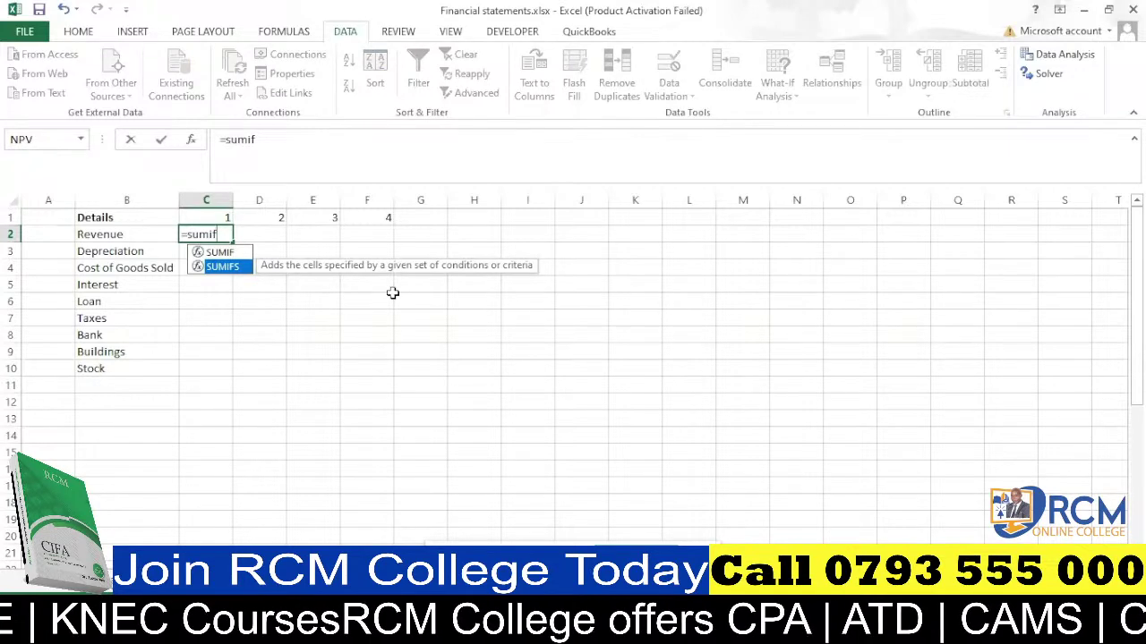
{"action": "key", "text": "Tab"}
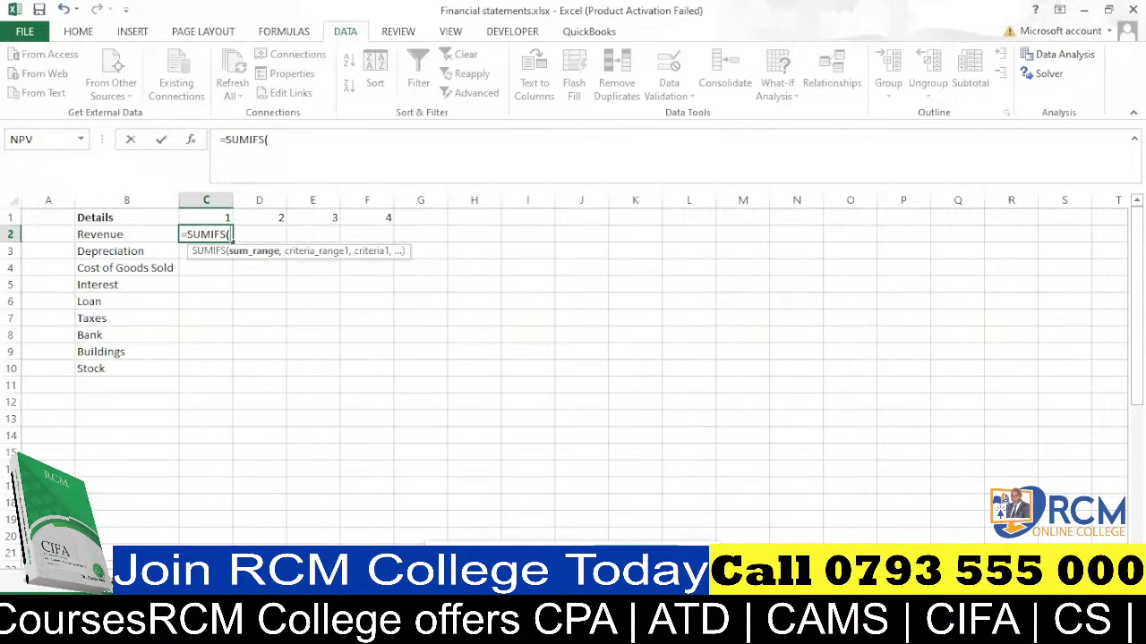
{"action": "left_click", "coordinate": [170, 580]}
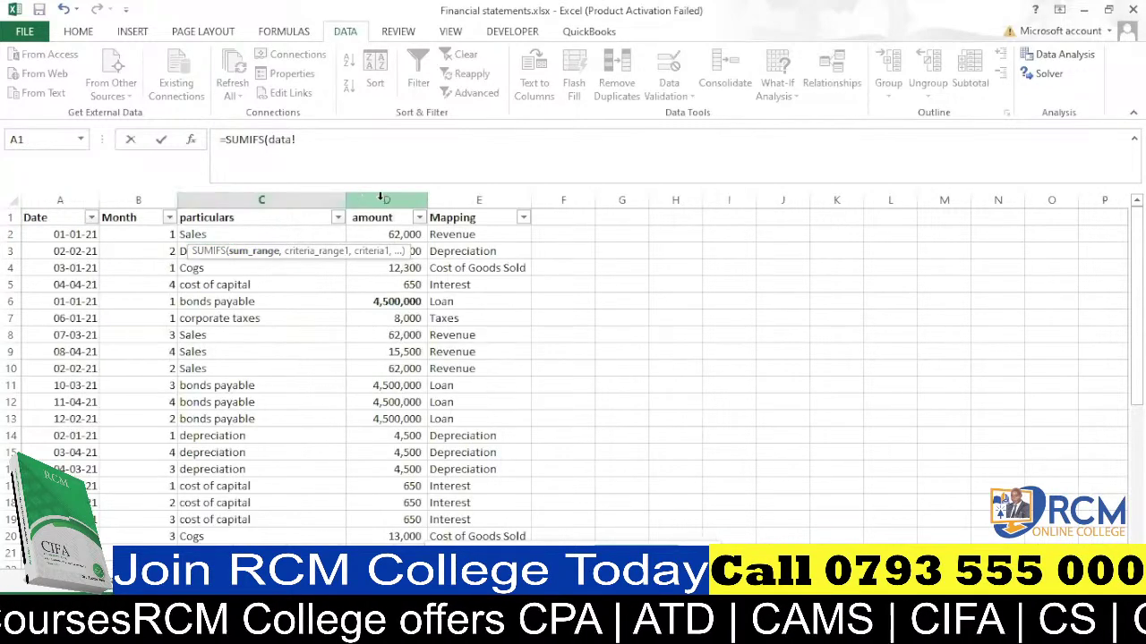
{"action": "left_click", "coordinate": [387, 199]}
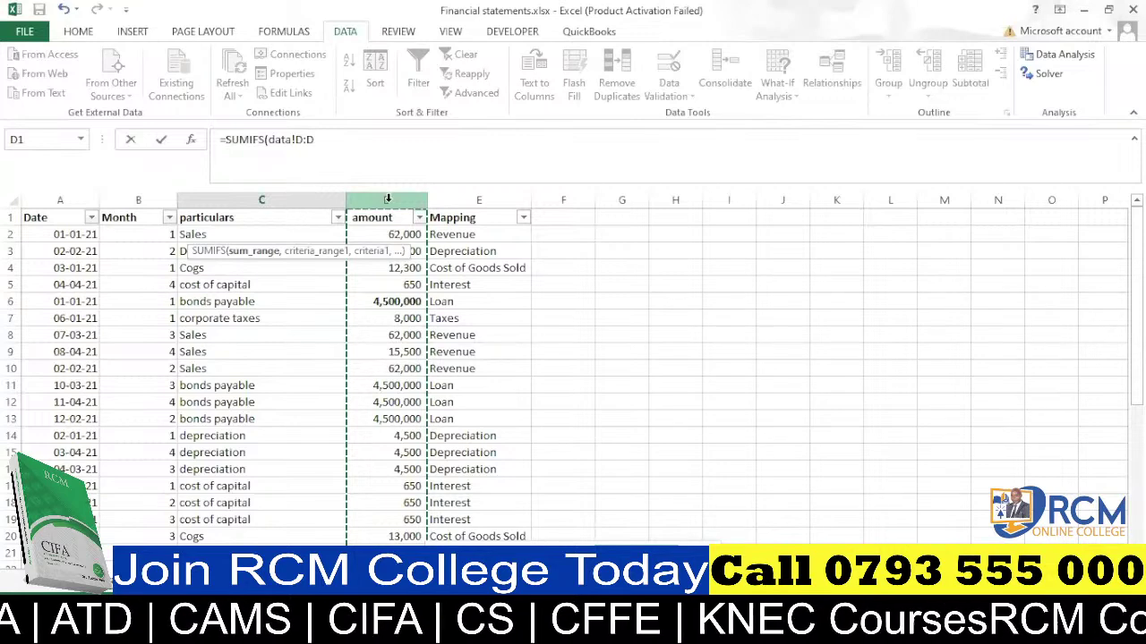
{"action": "key", "text": "F4"}
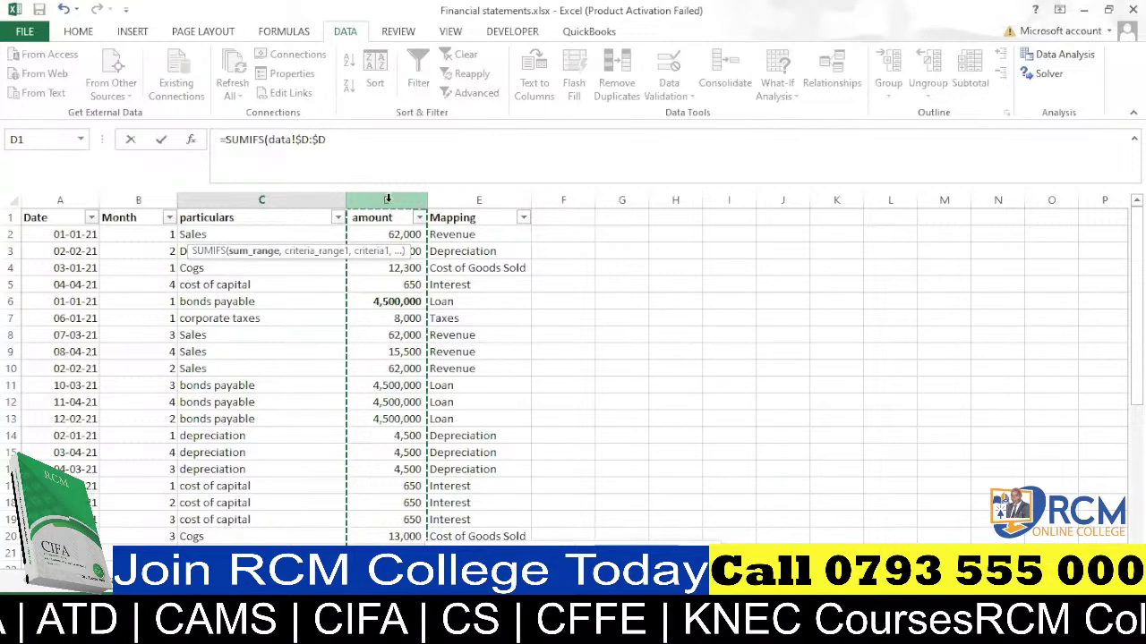
{"action": "type", "text": ","}
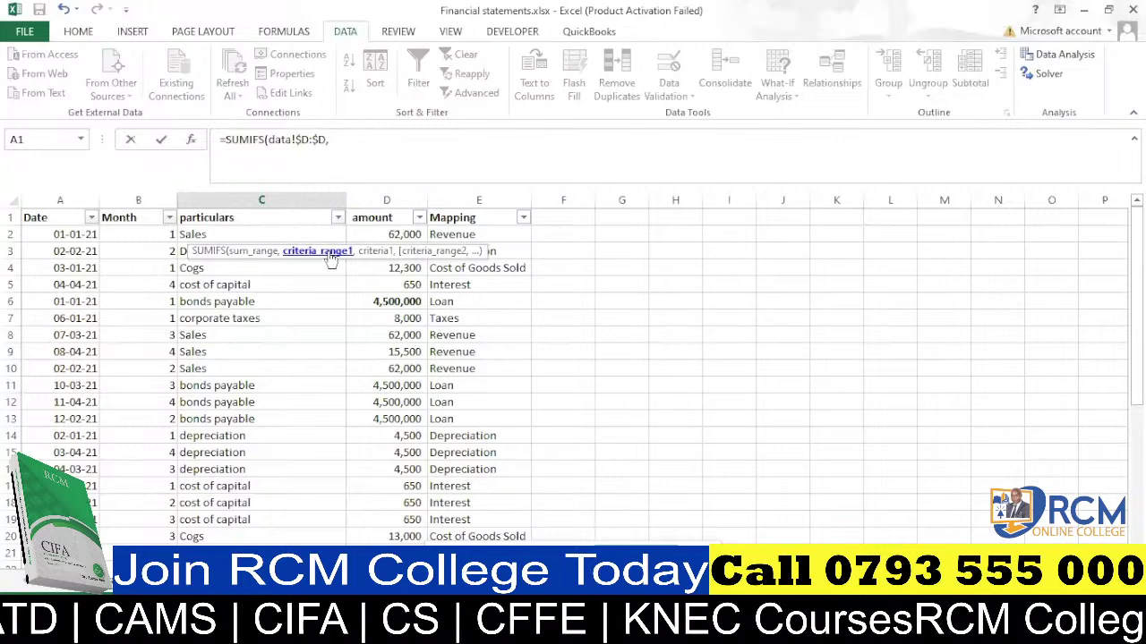
Add the first SUMIFS condition: match the Month column data!$B:$B against the month header FS!C$1, with only the row locked.
{"action": "left_click", "coordinate": [140, 199]}
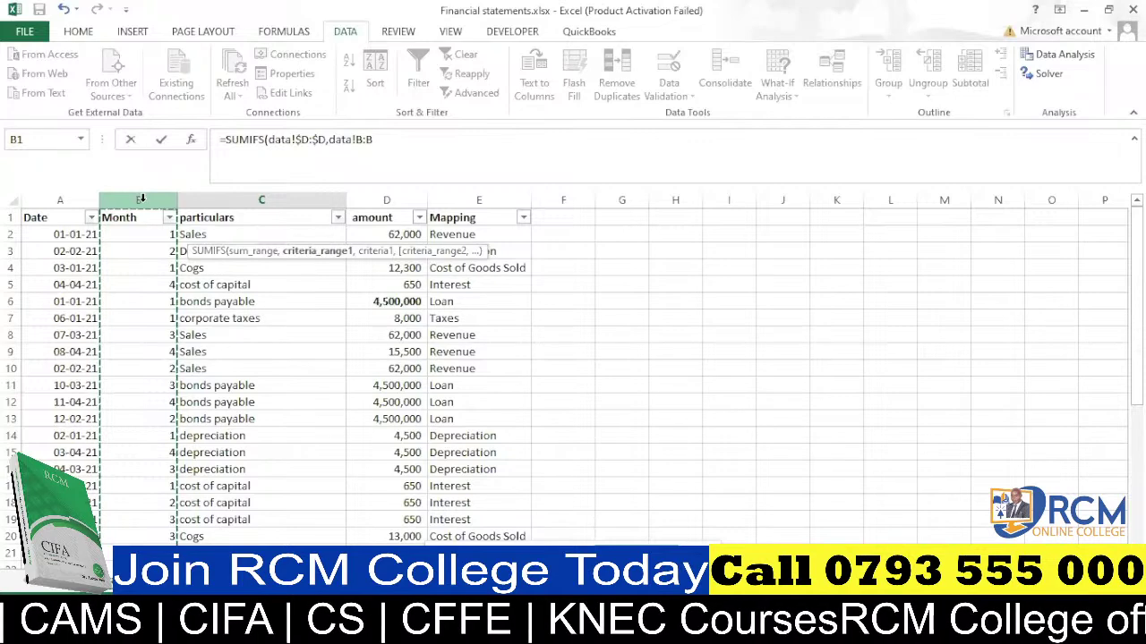
{"action": "key", "text": "F4"}
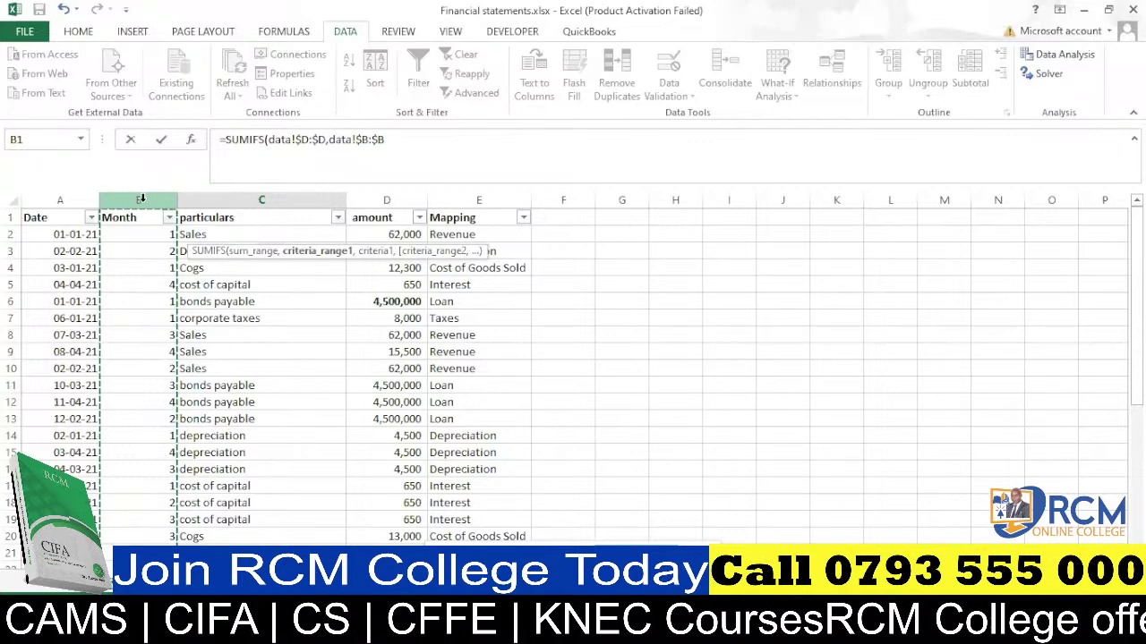
{"action": "type", "text": ","}
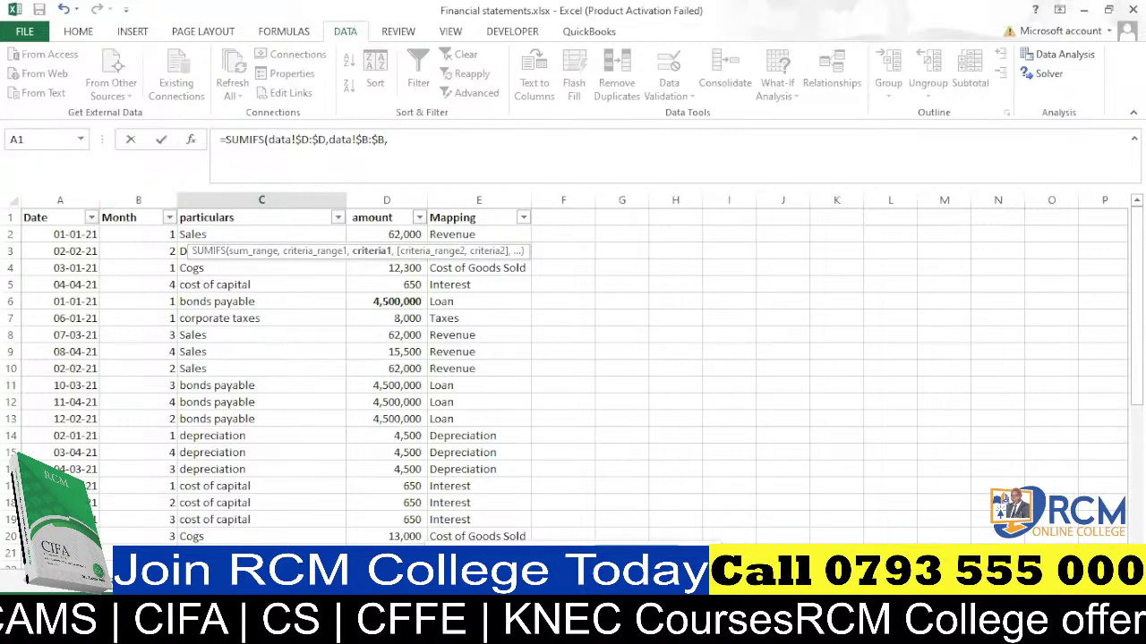
{"action": "key", "text": "ctrl+Page_Up"}
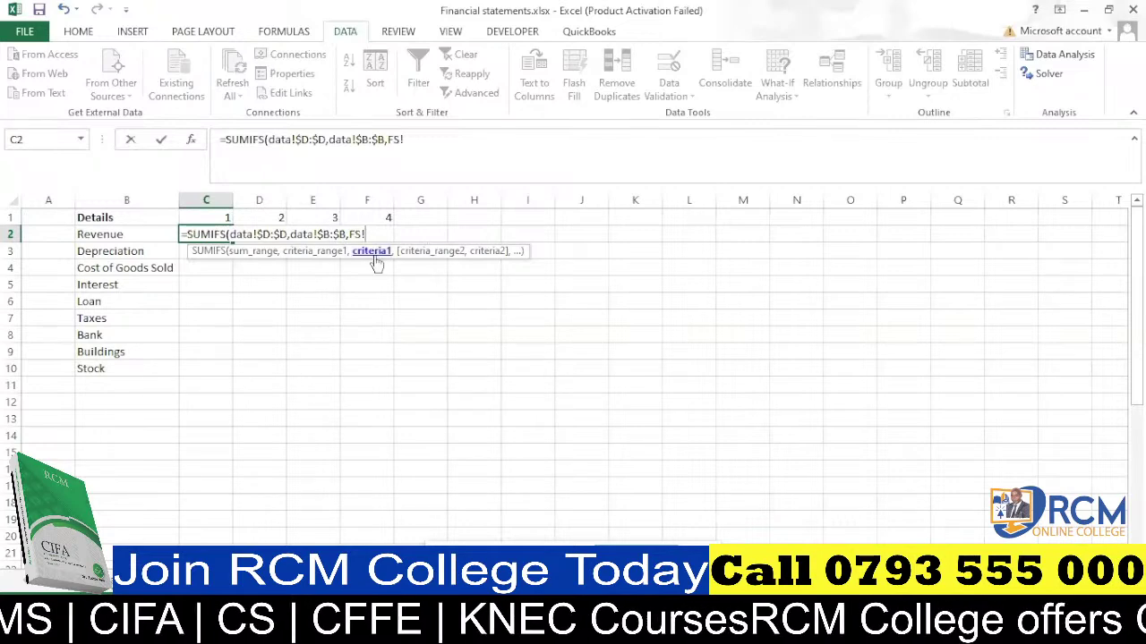
{"action": "left_click", "coordinate": [213, 218]}
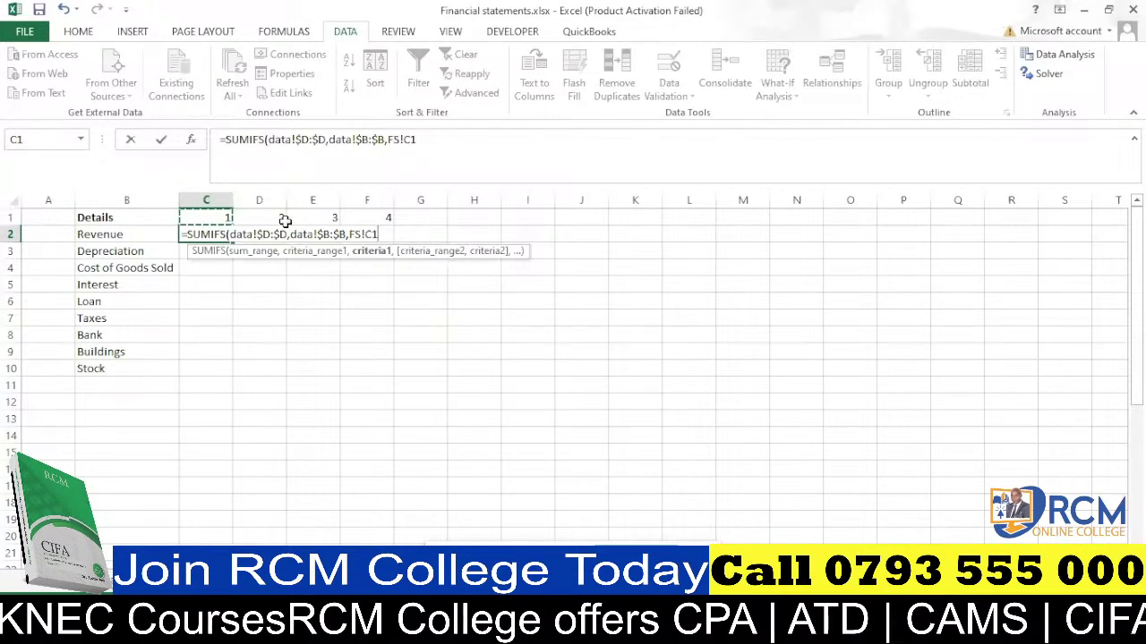
{"action": "key", "text": "F4"}
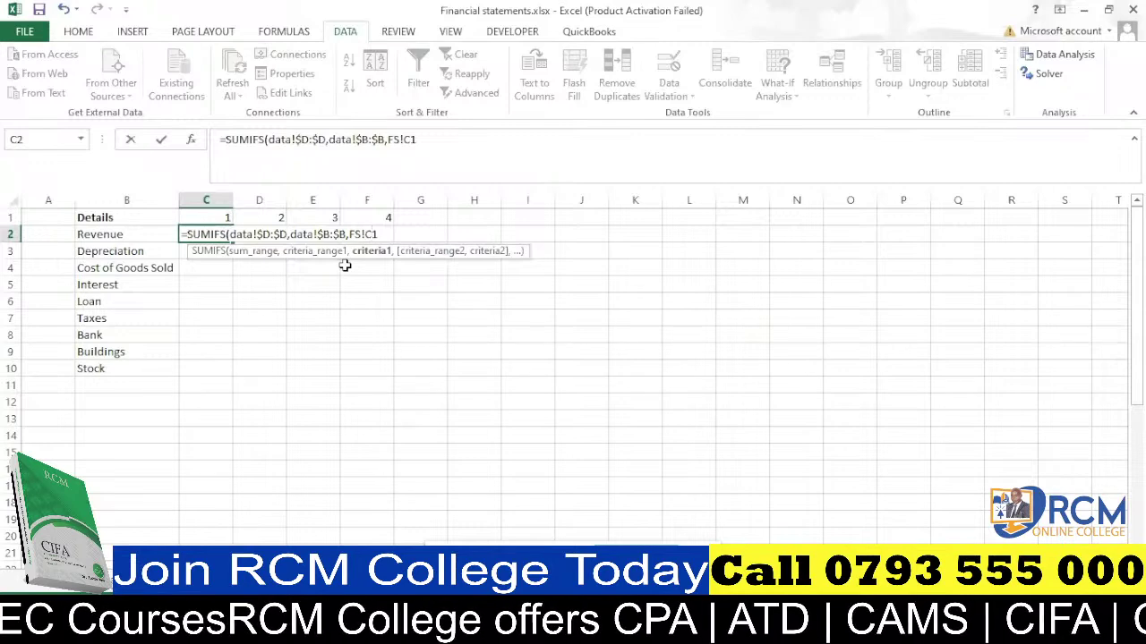
{"action": "type", "text": "$"}
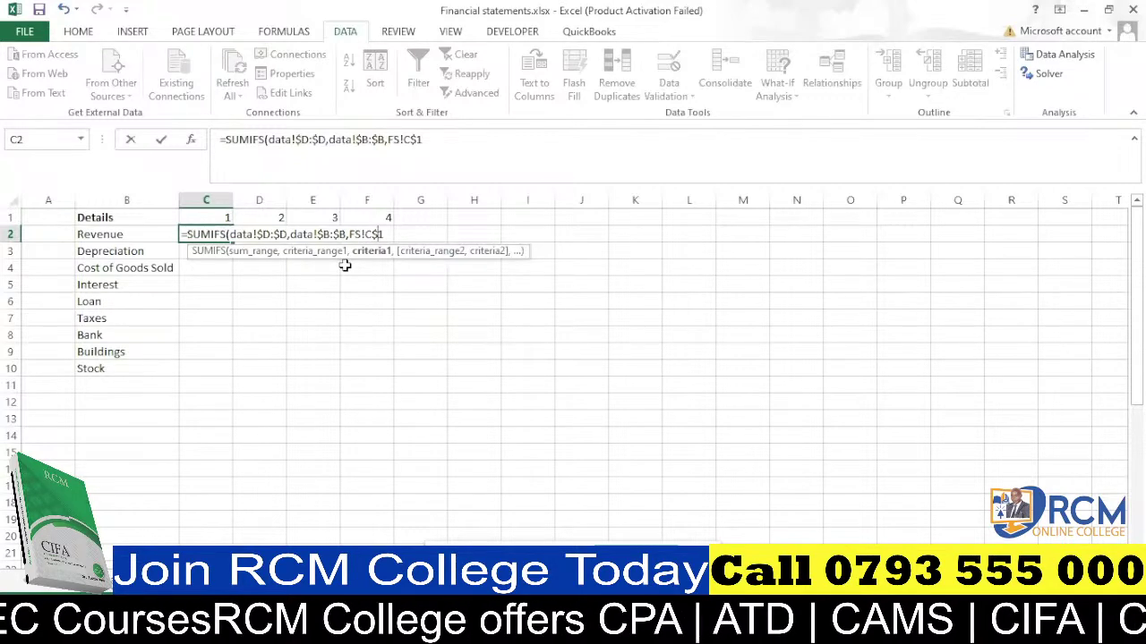
{"action": "key", "text": "Right"}
{"action": "type", "text": ","}
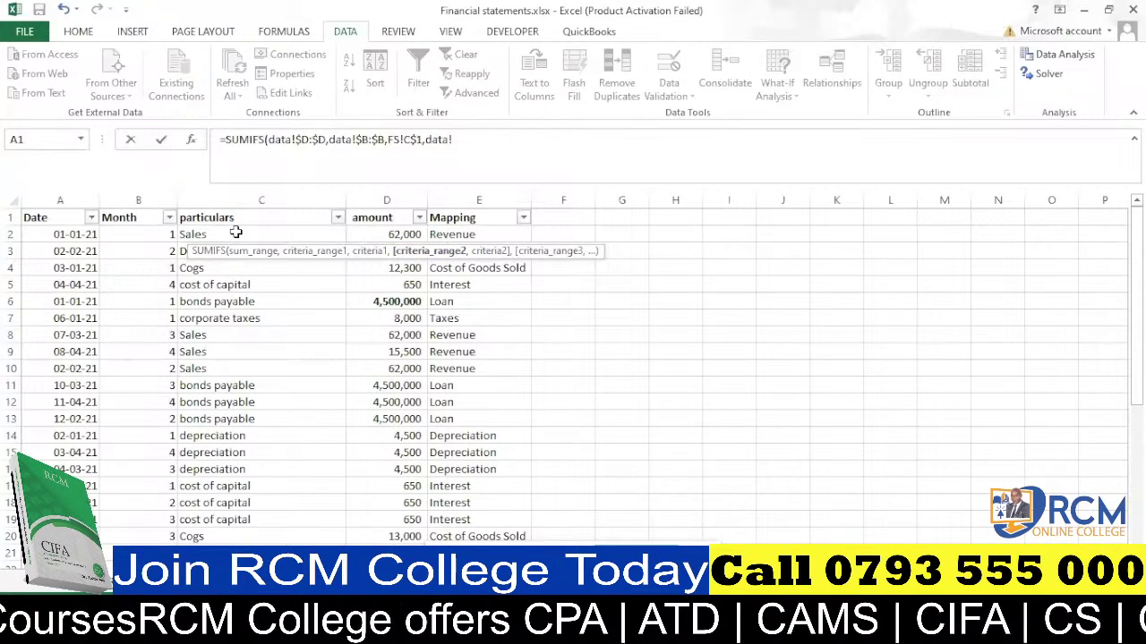
Add the second SUMIFS condition: match the Mapping column data!$E:$E against the category FS!$B2, with only the column locked.
{"action": "left_click", "coordinate": [477, 197]}
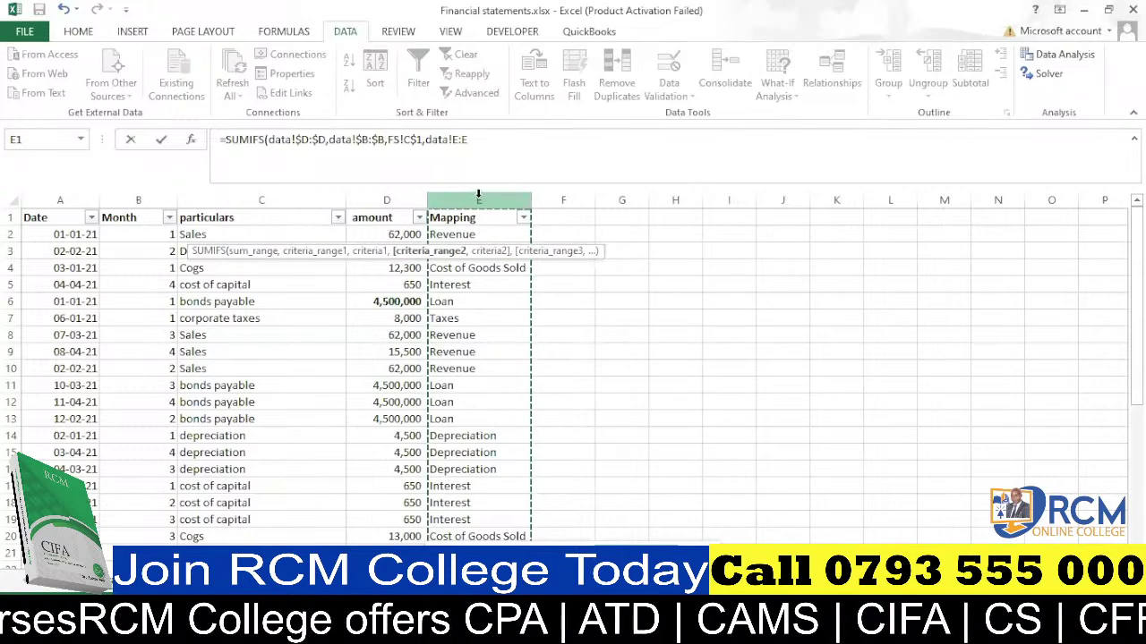
{"action": "key", "text": "F4"}
{"action": "type", "text": ",FS!"}
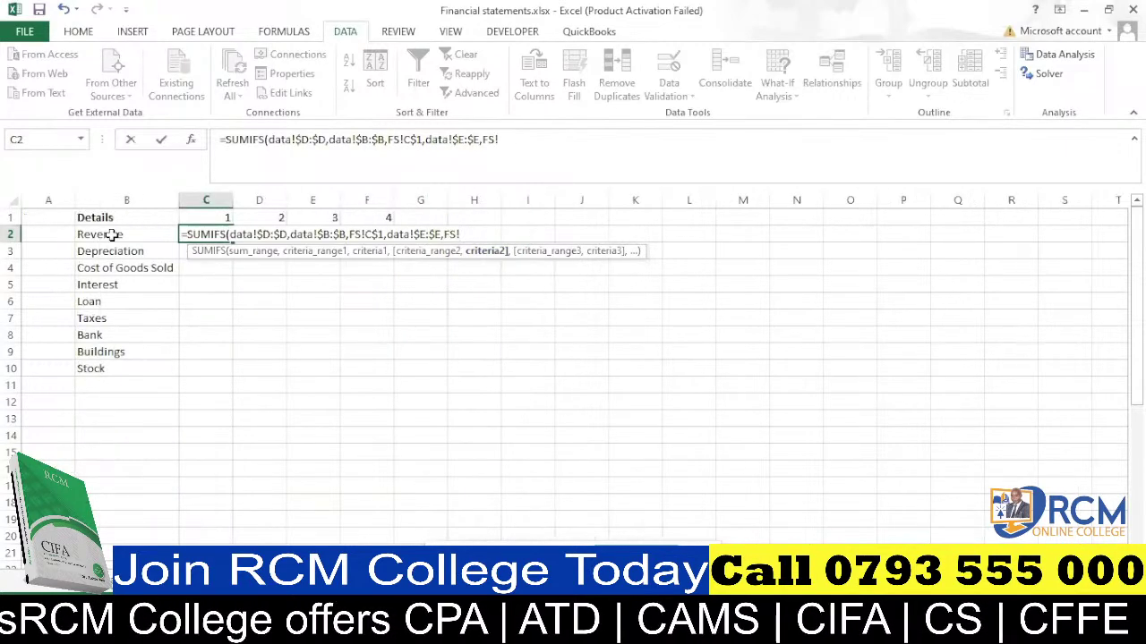
{"action": "left_click", "coordinate": [109, 235]}
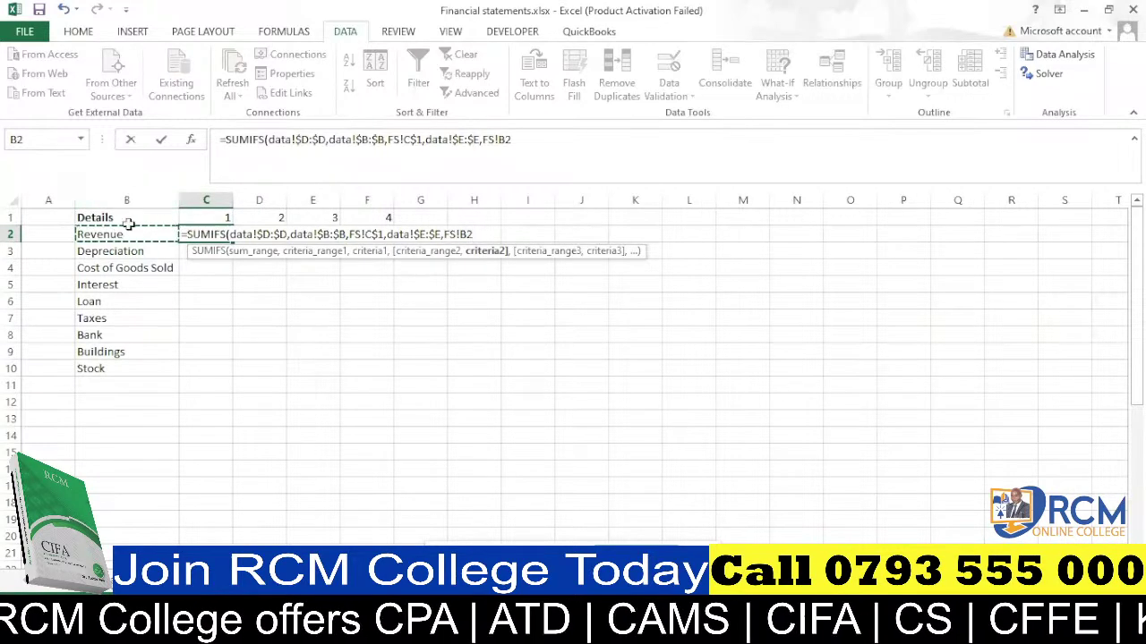
{"action": "left_click", "coordinate": [463, 235]}
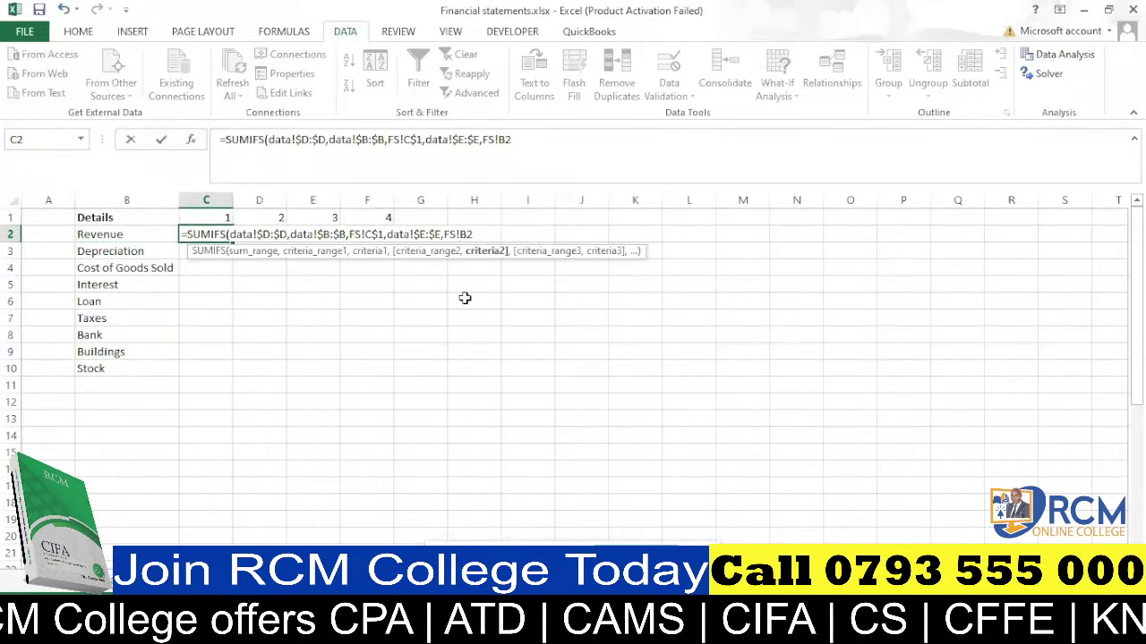
{"action": "type", "text": "$B2"}
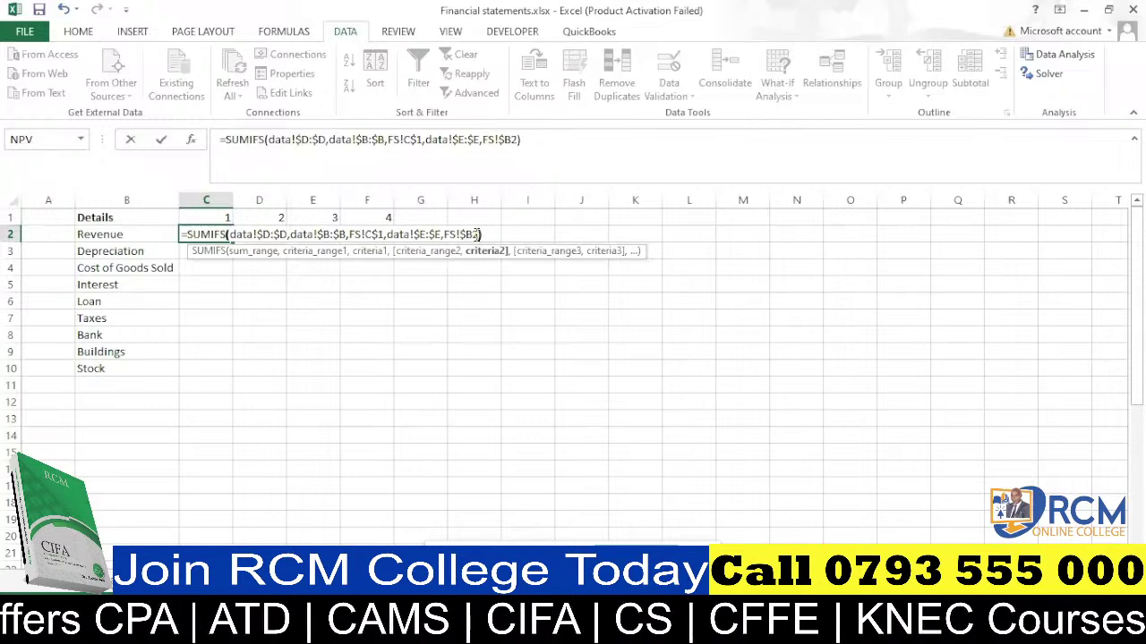
Commit the SUMIFS formula in C2 and fill it across all categories and months in C2:F10.
{"action": "key", "text": "Return"}
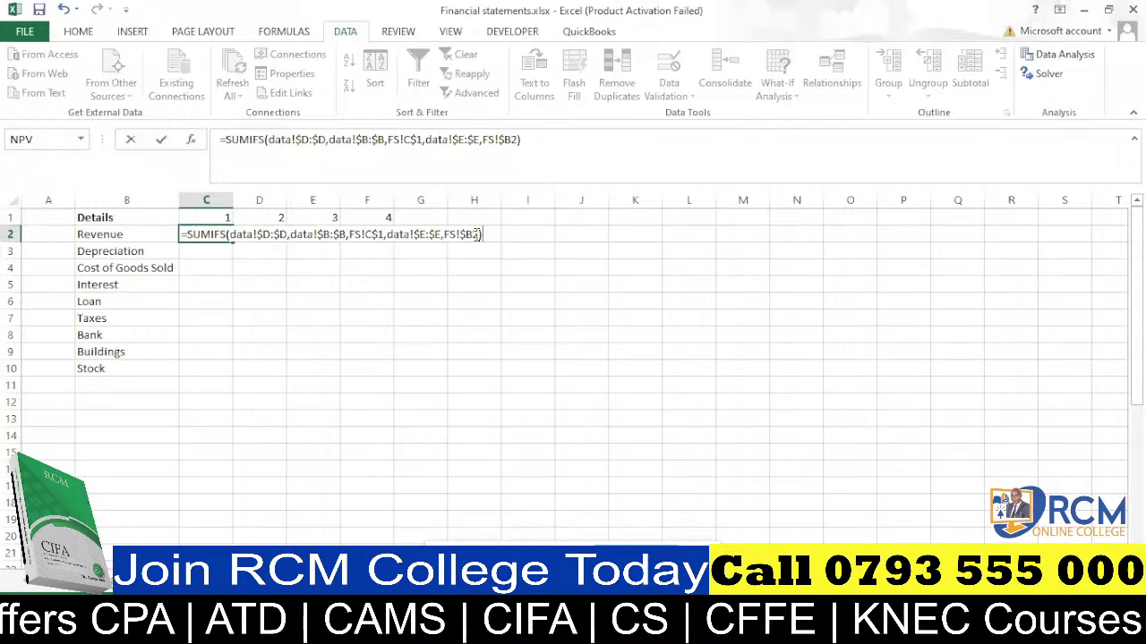
{"action": "left_click", "coordinate": [218, 235]}
{"action": "left_click_drag", "start_coordinate": [232, 242], "coordinate": [397, 377]}
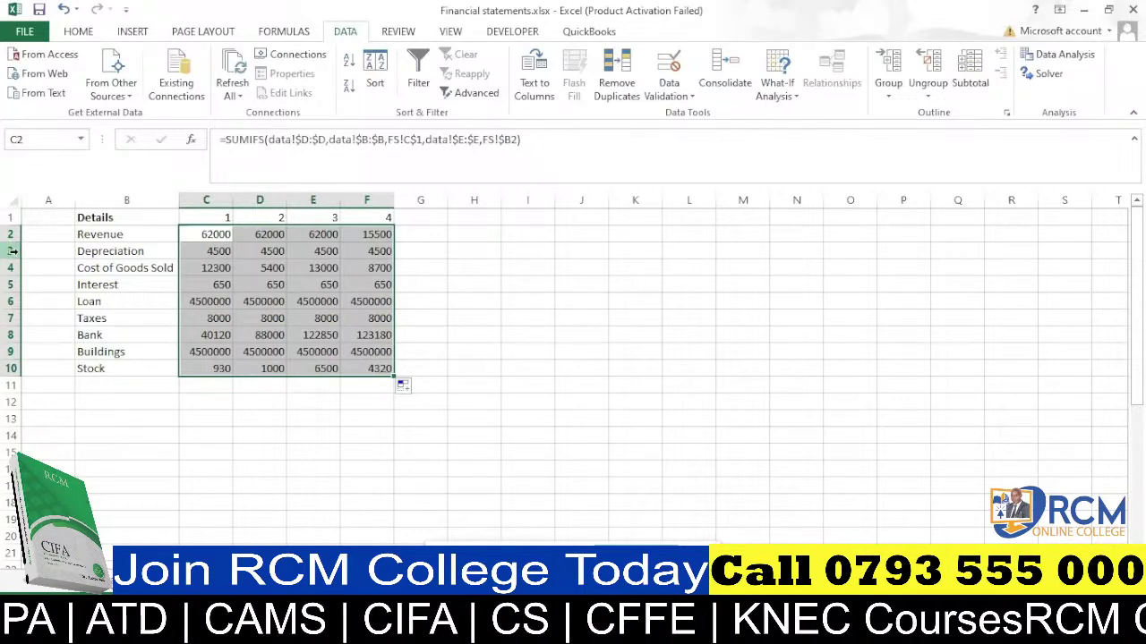
Copy the Cost of Goods Sold label from B4 over the Depreciation label in B3.
{"action": "left_click", "coordinate": [104, 254]}
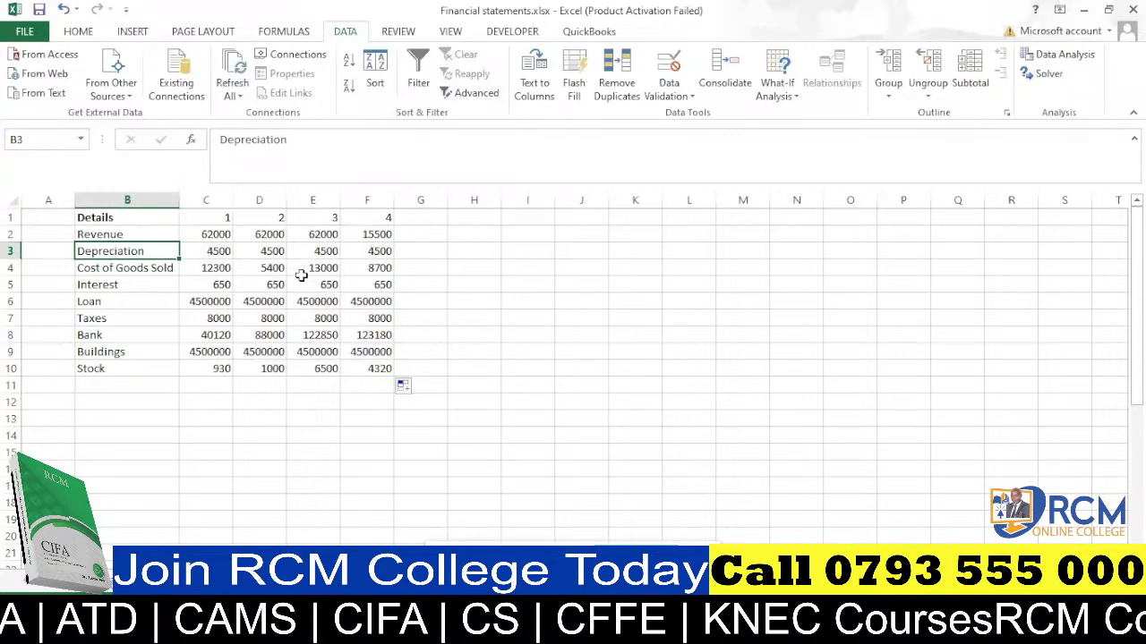
{"action": "left_click", "coordinate": [147, 268]}
{"action": "key", "text": "ctrl+c"}
{"action": "left_click", "coordinate": [151, 250]}
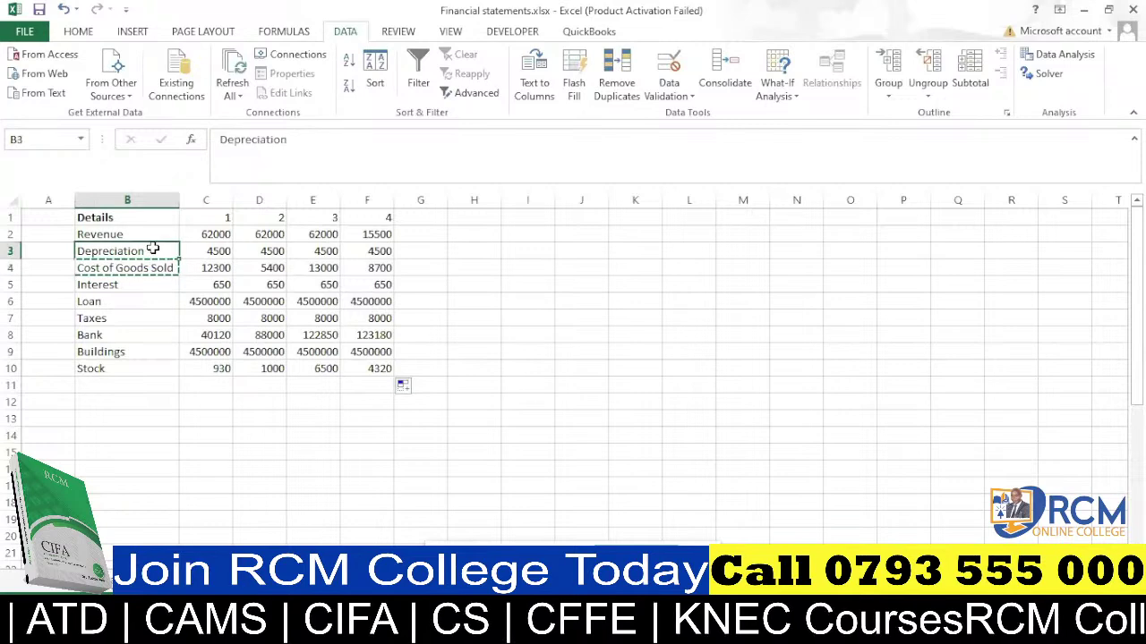
{"action": "key", "text": "ctrl+v"}
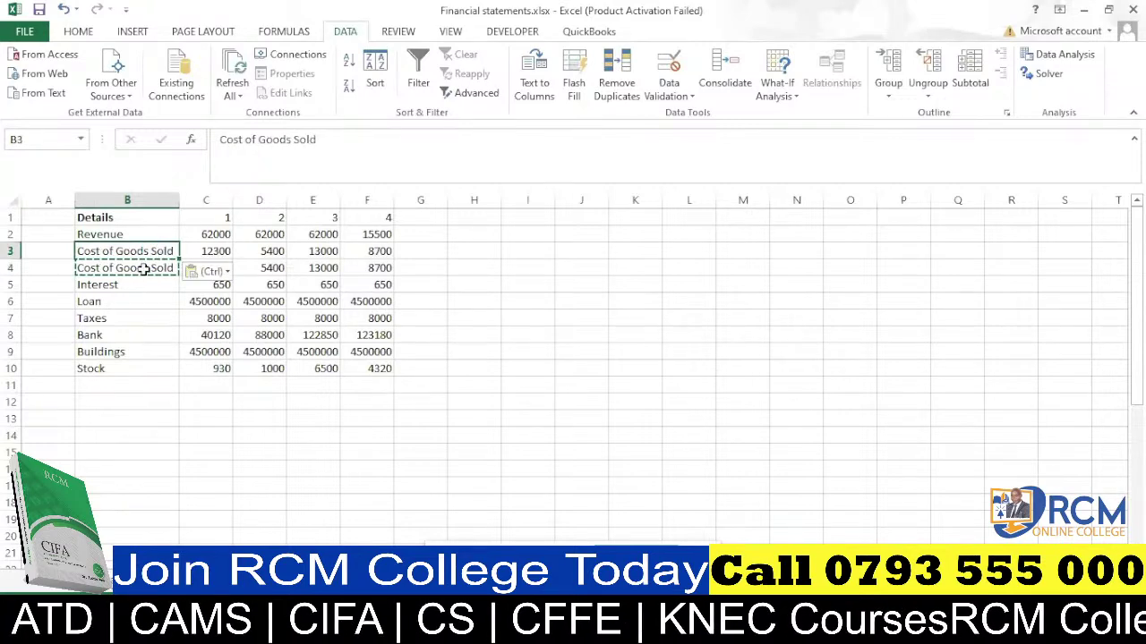
Replace the duplicate Cost of Goods Sold label in B4 with GROSS PROFIT.
{"action": "left_click", "coordinate": [143, 269]}
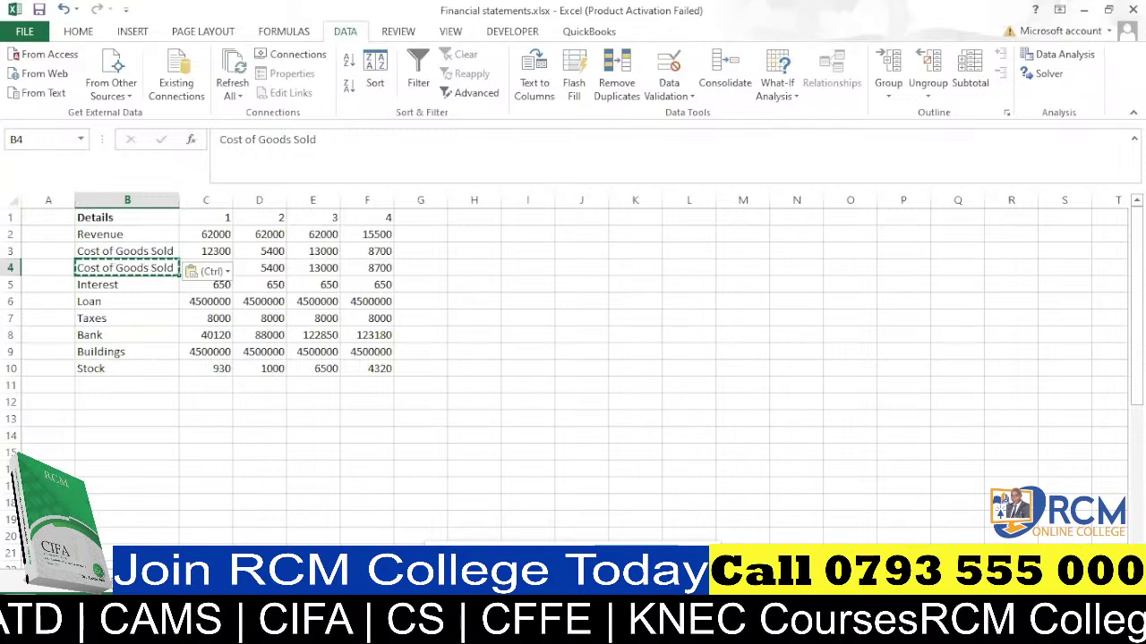
{"action": "type", "text": "GR"}
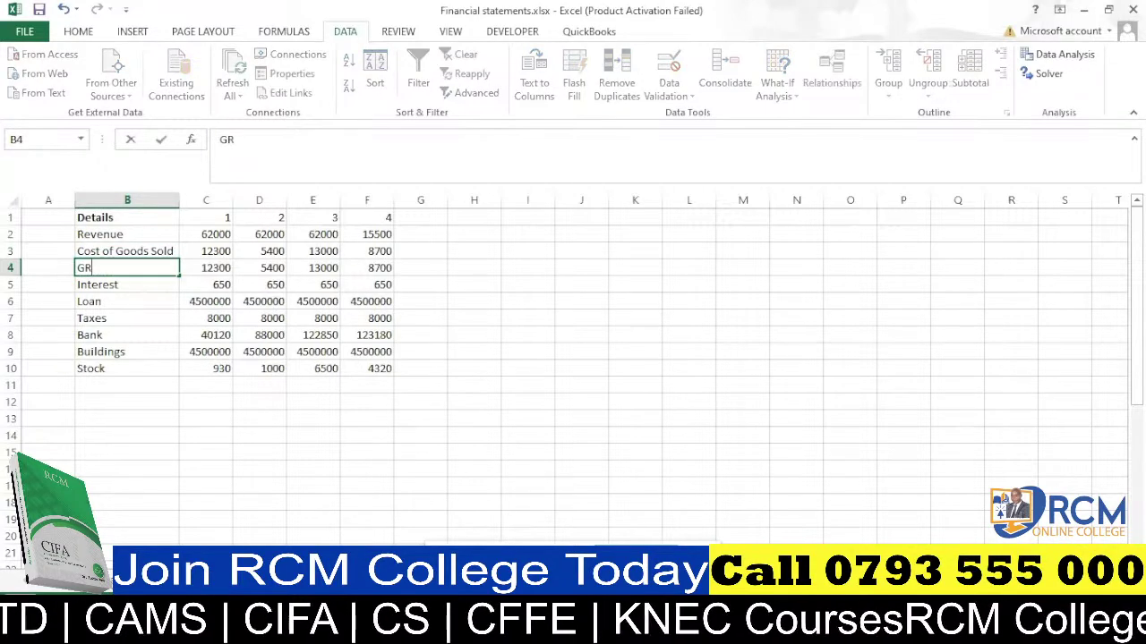
{"action": "type", "text": "OSS PROFIT"}
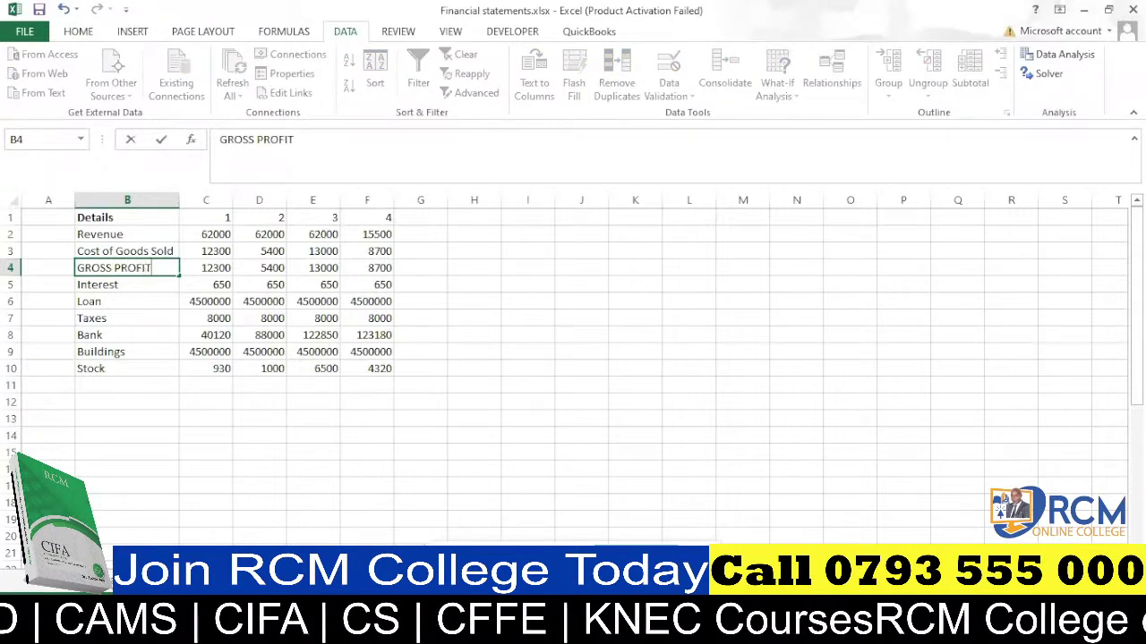
{"action": "left_click", "coordinate": [161, 333]}
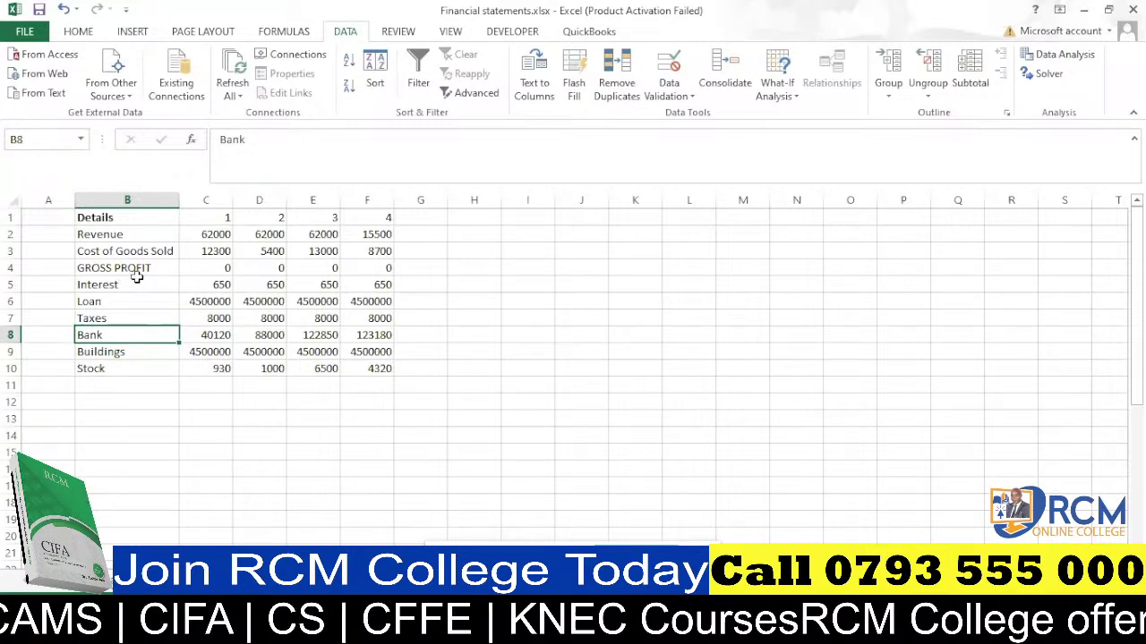
Replace the Interest label in B5 with Depreciation.
{"action": "left_click", "coordinate": [107, 286]}
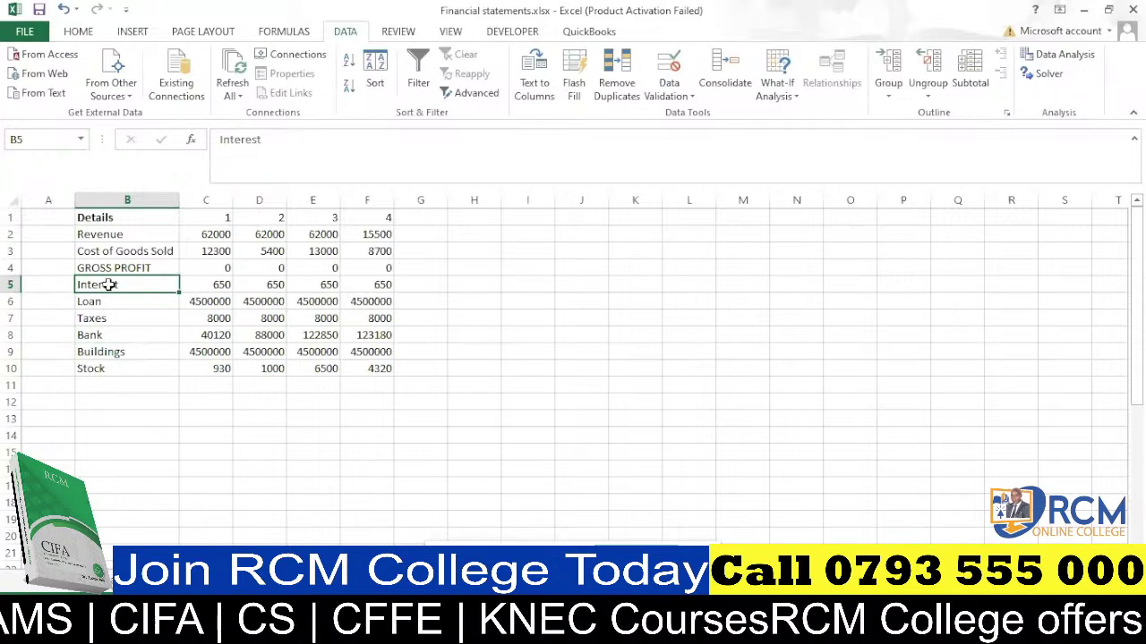
{"action": "left_click", "coordinate": [110, 301]}
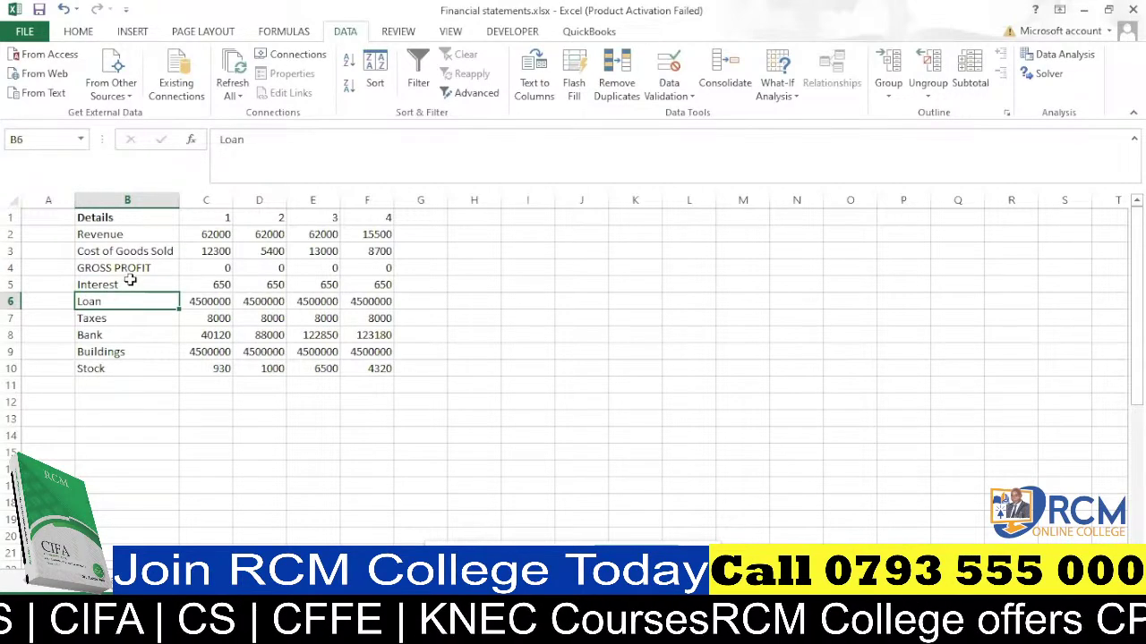
{"action": "left_click", "coordinate": [7, 285]}
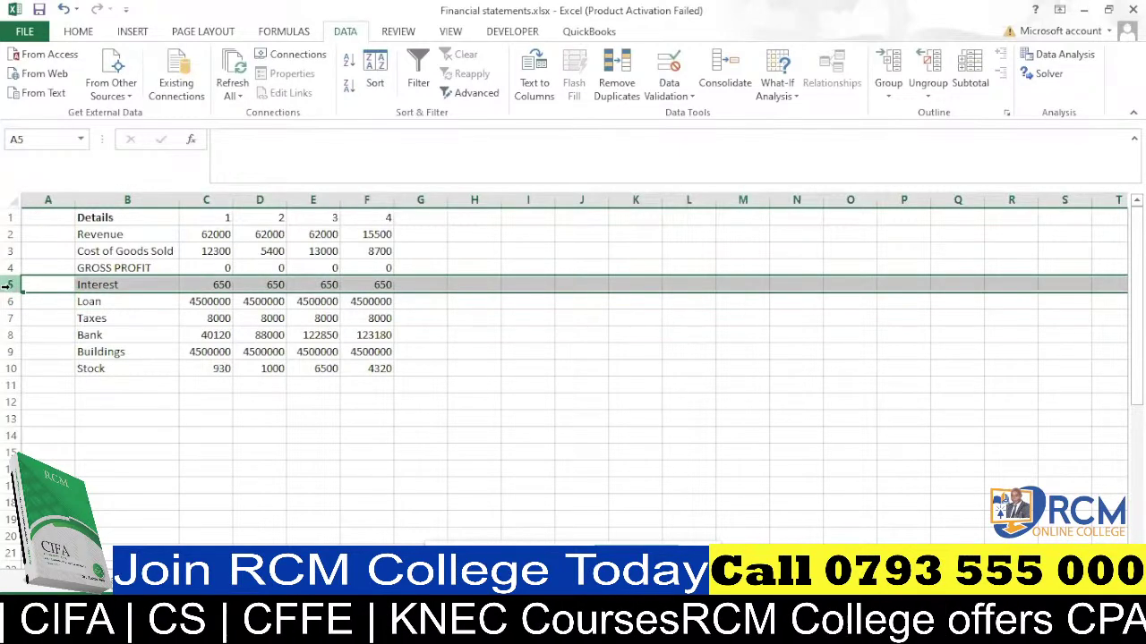
{"action": "left_click", "coordinate": [113, 283]}
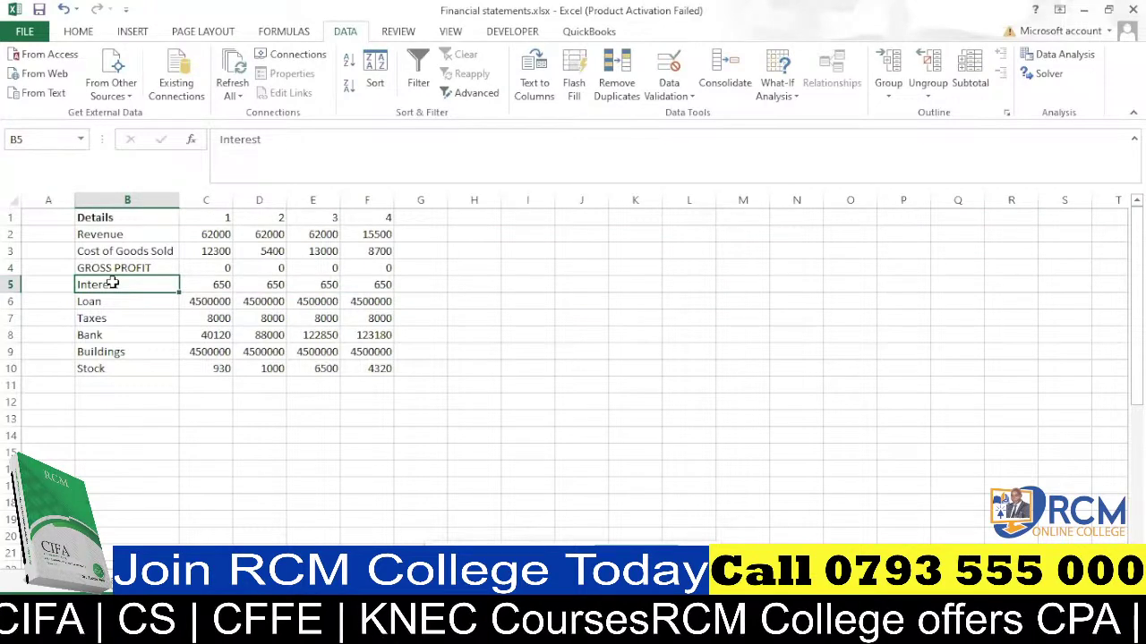
{"action": "type", "text": "Deprecia"}
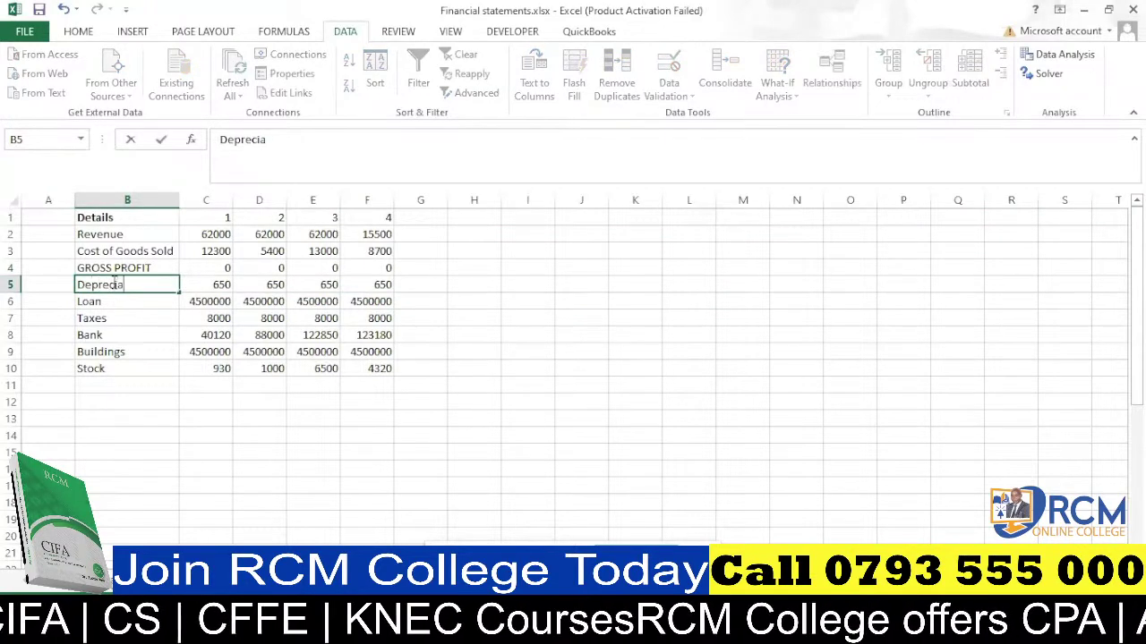
{"action": "type", "text": "tio"}
{"action": "key", "text": "BackSpace"}
{"action": "key", "text": "BackSpace"}
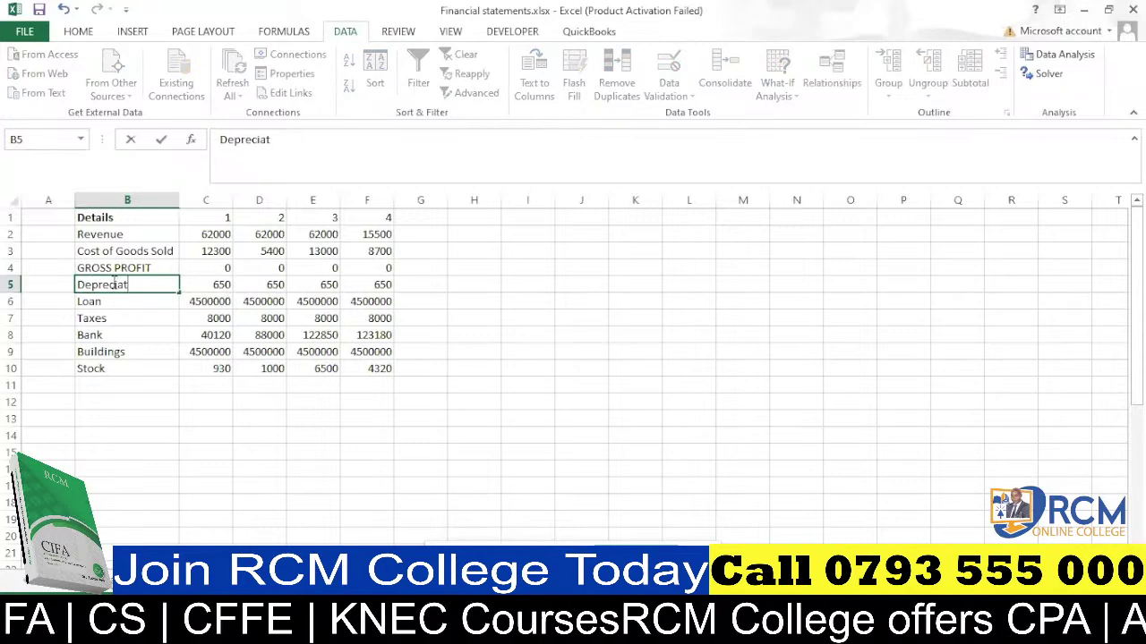
{"action": "type", "text": "ion"}
{"action": "left_click", "coordinate": [116, 315]}
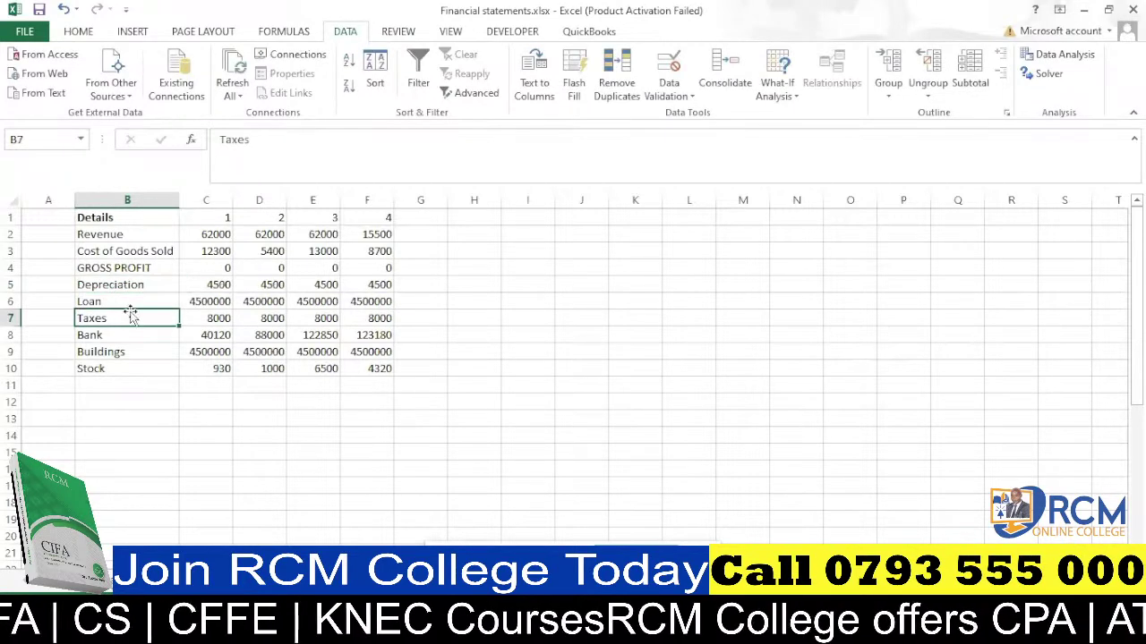
Insert two blank rows above the Loan row, directly below Depreciation.
{"action": "left_click", "coordinate": [116, 301]}
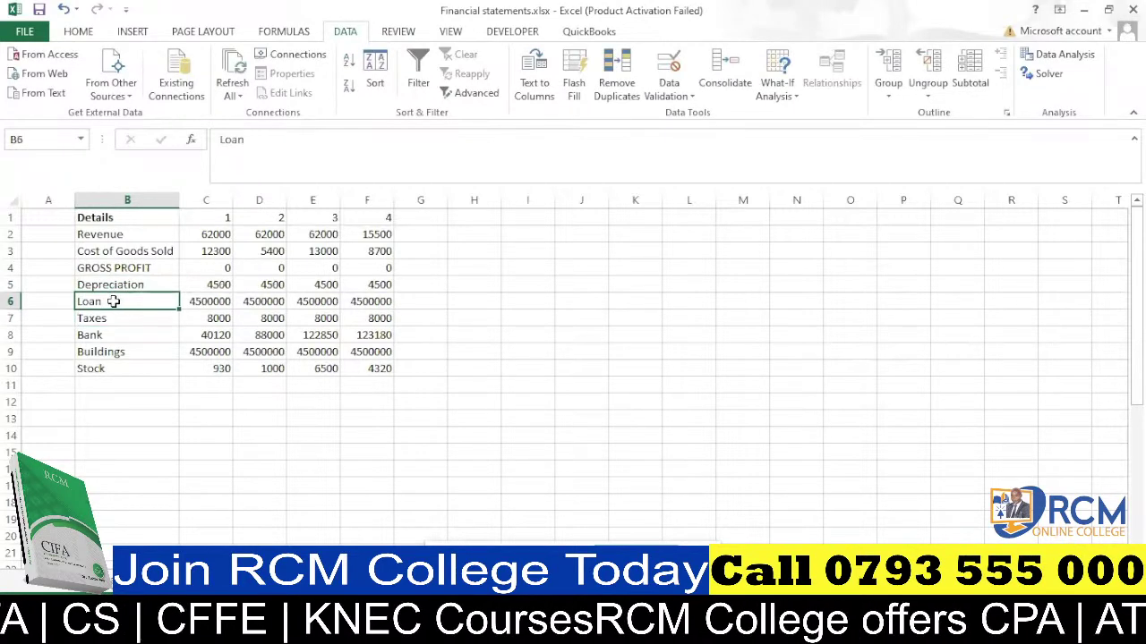
{"action": "left_click", "coordinate": [11, 301]}
{"action": "key", "text": "ctrl+shift+plus"}
{"action": "key", "text": "ctrl+shift+plus"}
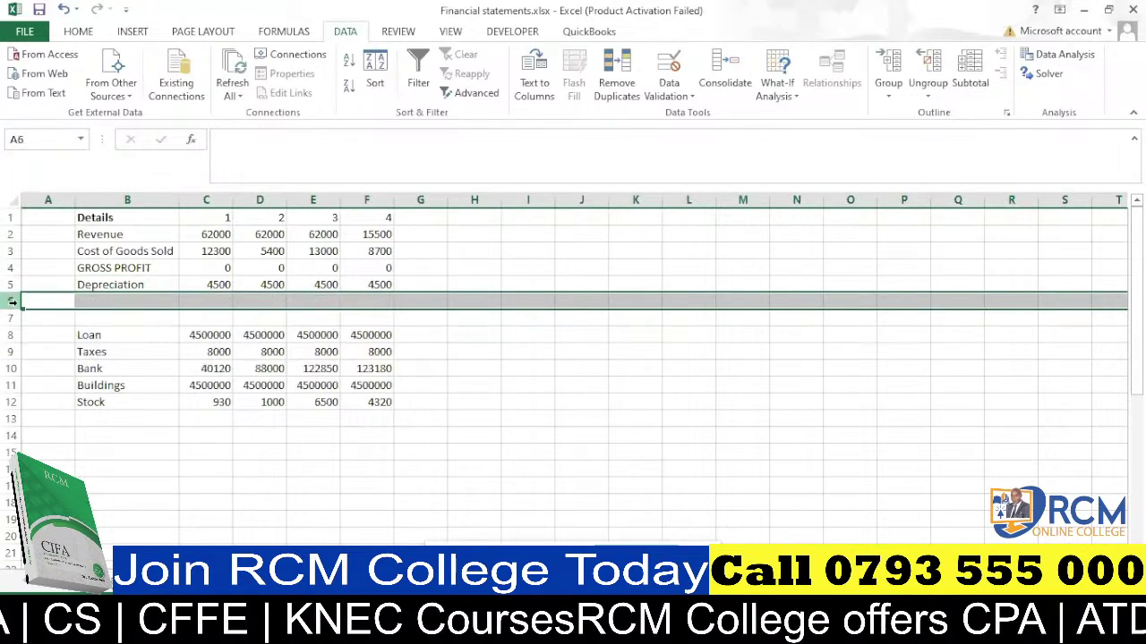
Label the two blank rows below Depreciation EBIT in B6 and Interest in B7.
{"action": "left_click", "coordinate": [100, 300]}
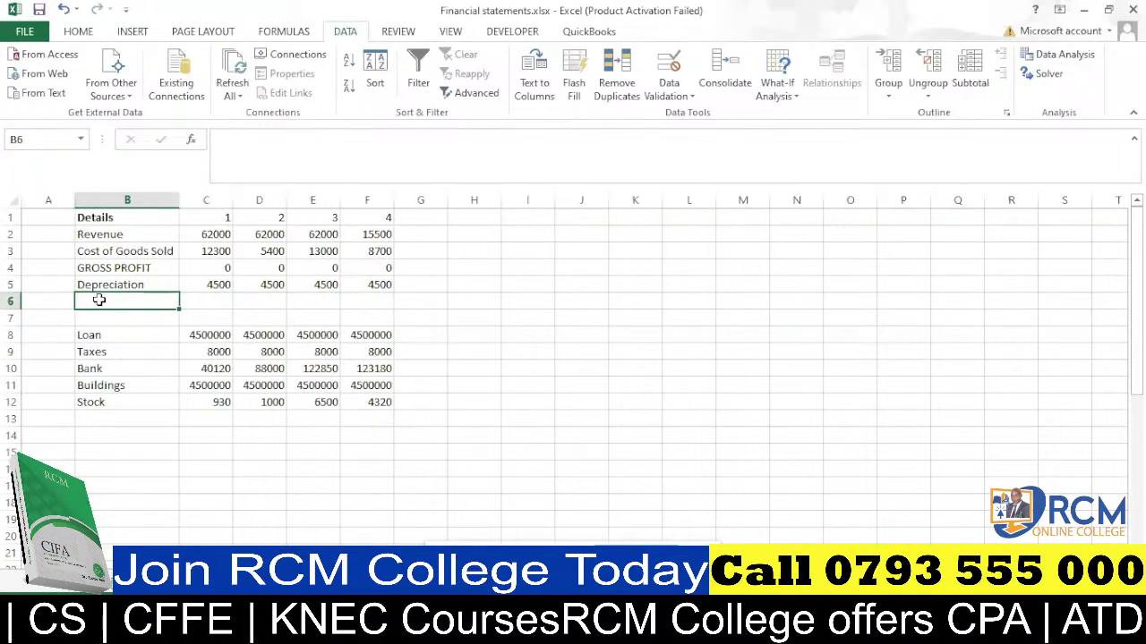
{"action": "type", "text": "E"}
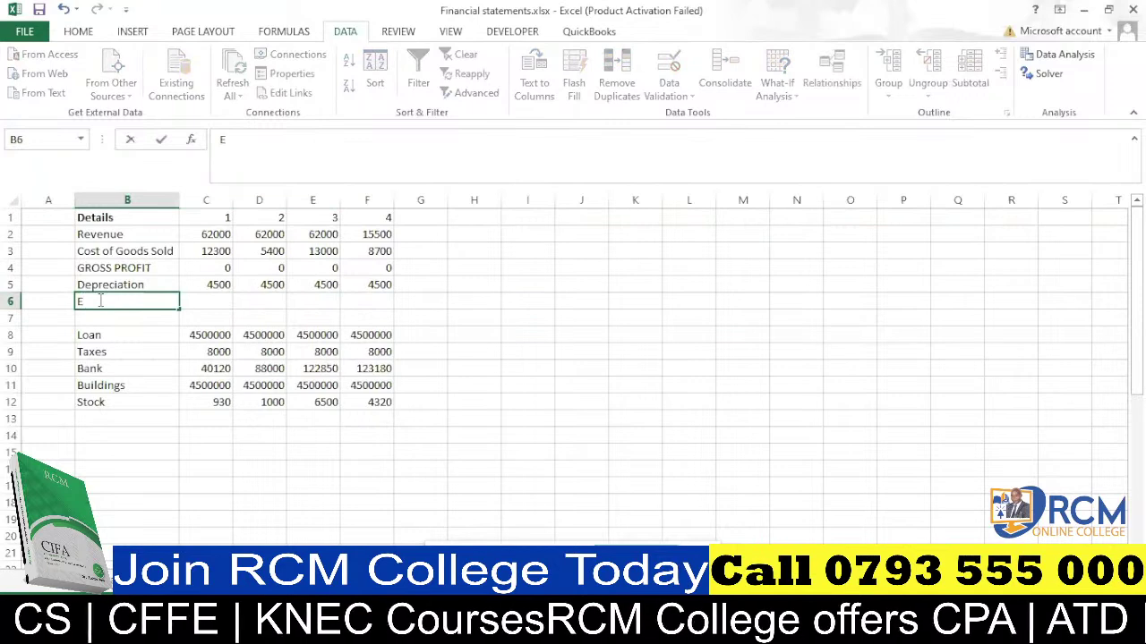
{"action": "type", "text": "B"}
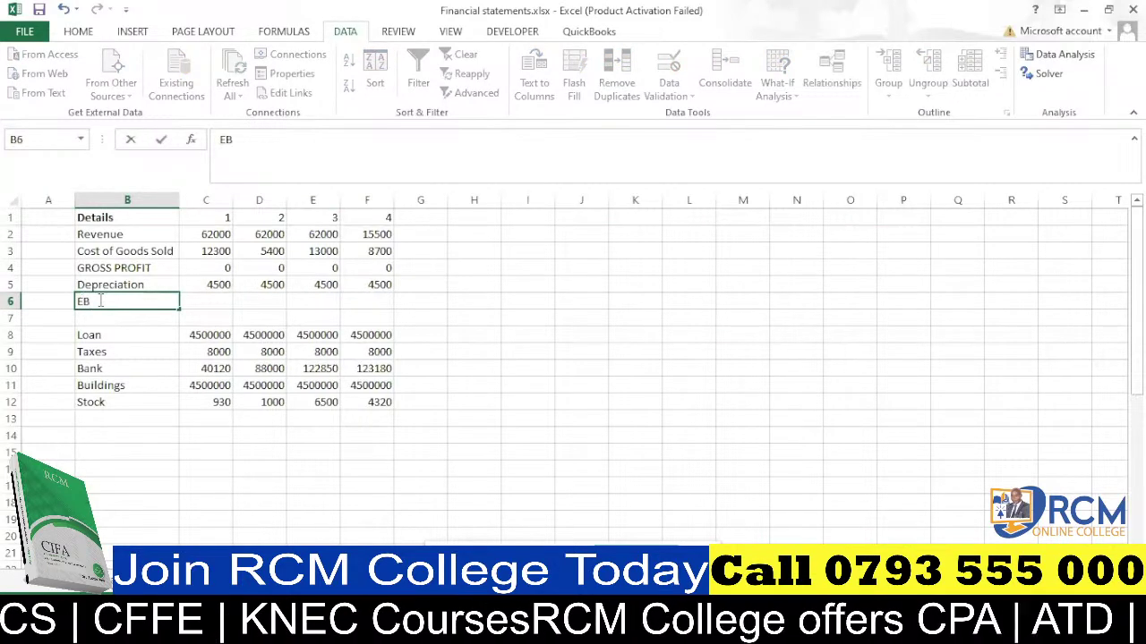
{"action": "type", "text": "IT"}
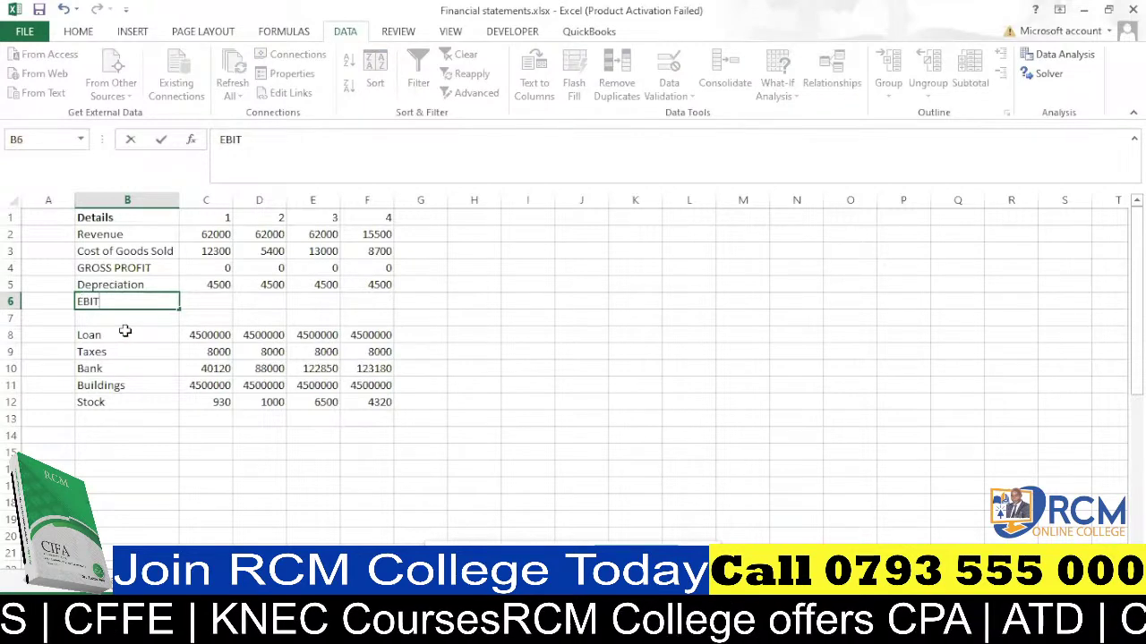
{"action": "left_click", "coordinate": [112, 315]}
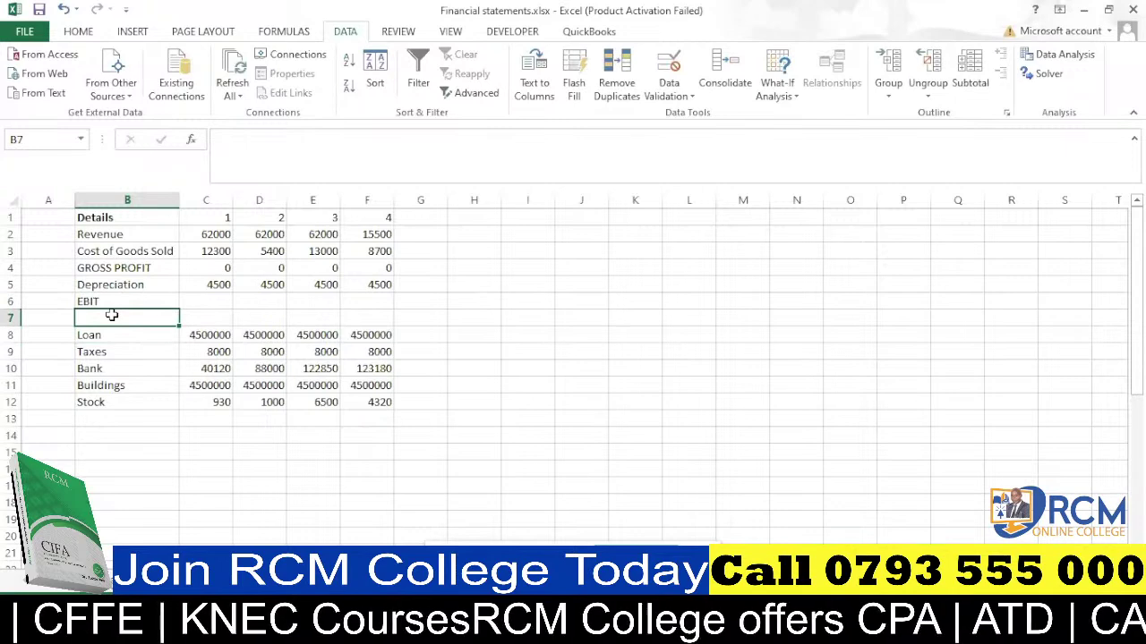
{"action": "type", "text": "Interest"}
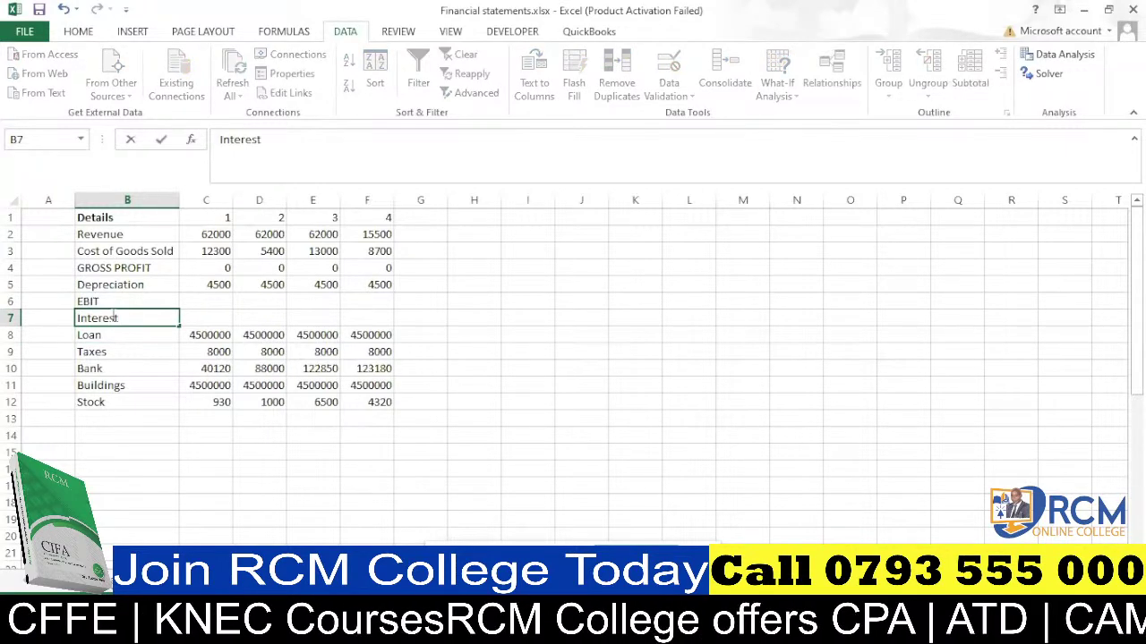
{"action": "left_click", "coordinate": [159, 351]}
Copy the SUMIFS formula from the Loan cell C8 to the Interest cell C7 and fill it across to F7.
{"action": "left_click", "coordinate": [214, 334]}
{"action": "key", "text": "ctrl+c"}
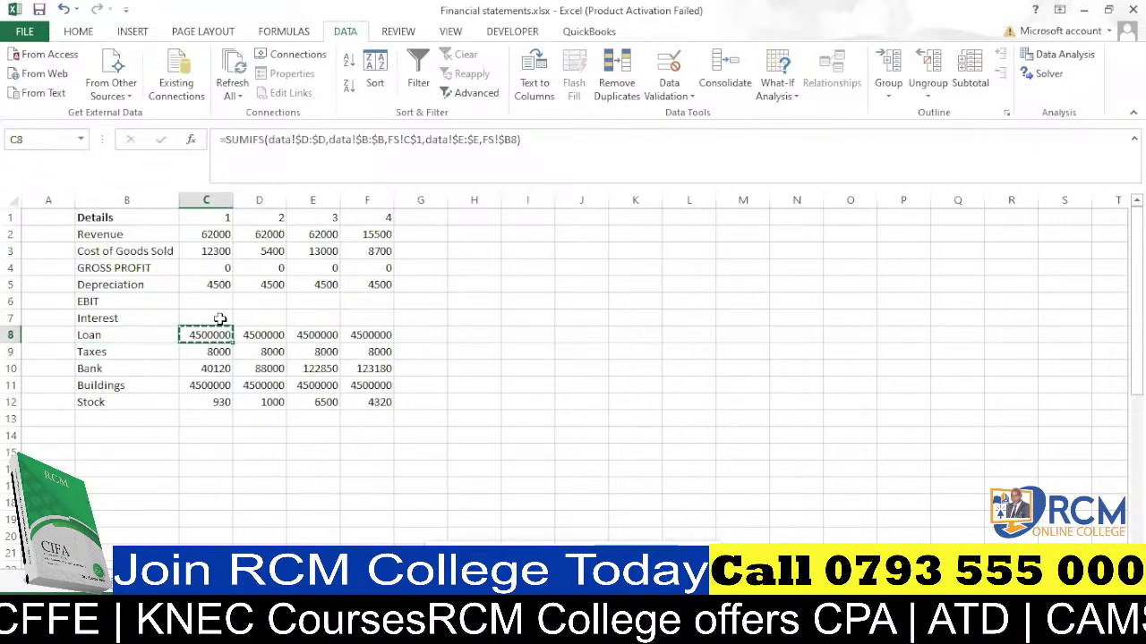
{"action": "left_click", "coordinate": [219, 317]}
{"action": "key", "text": "ctrl+v"}
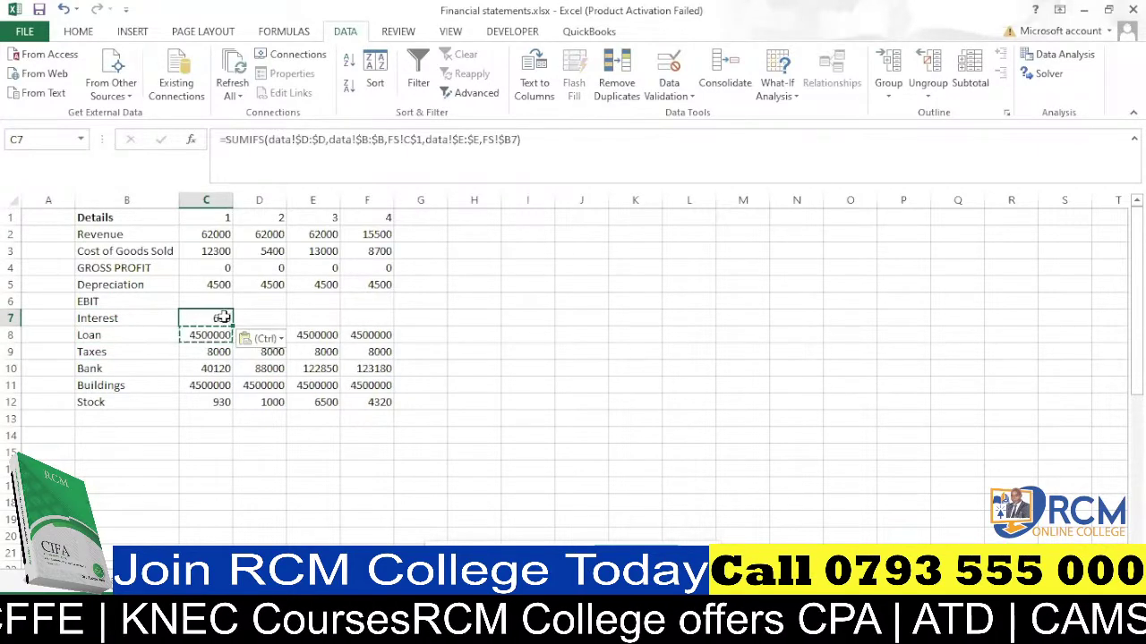
{"action": "left_click_drag", "start_coordinate": [224, 317], "coordinate": [380, 320]}
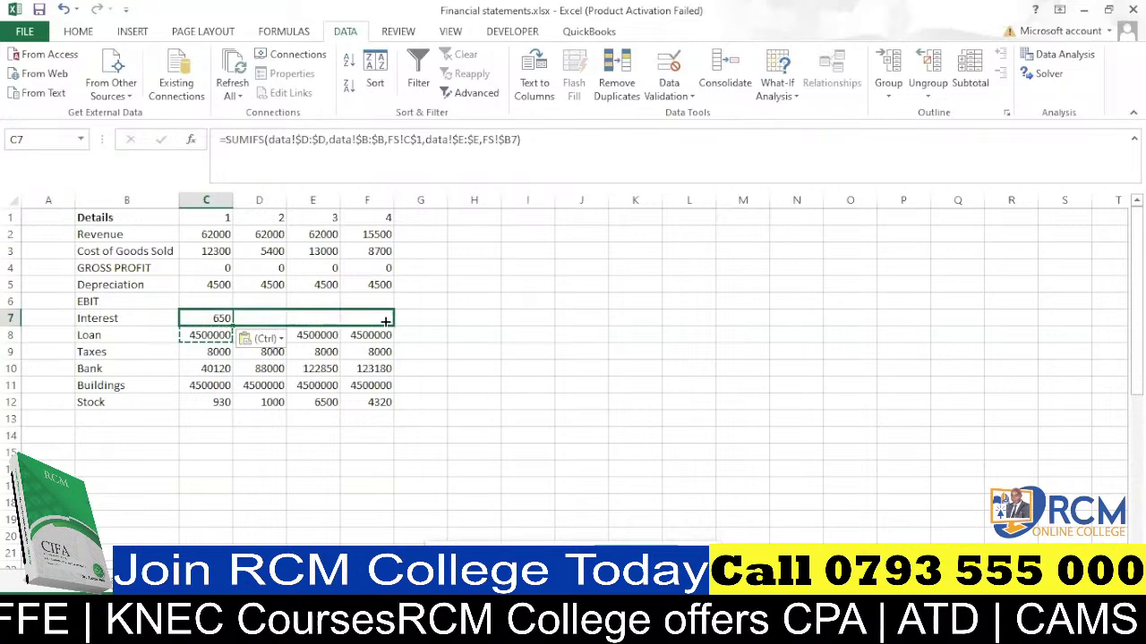
{"action": "key", "text": "Return"}
Replace the Loan label in B8 with EBT.
{"action": "left_click", "coordinate": [94, 335]}
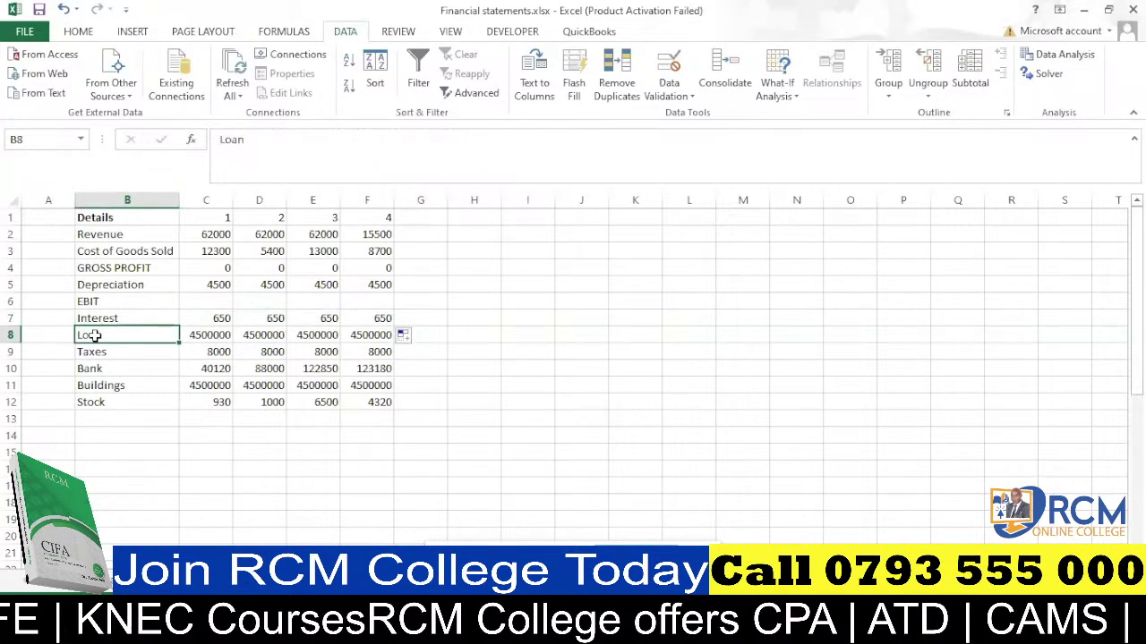
{"action": "type", "text": "EBT"}
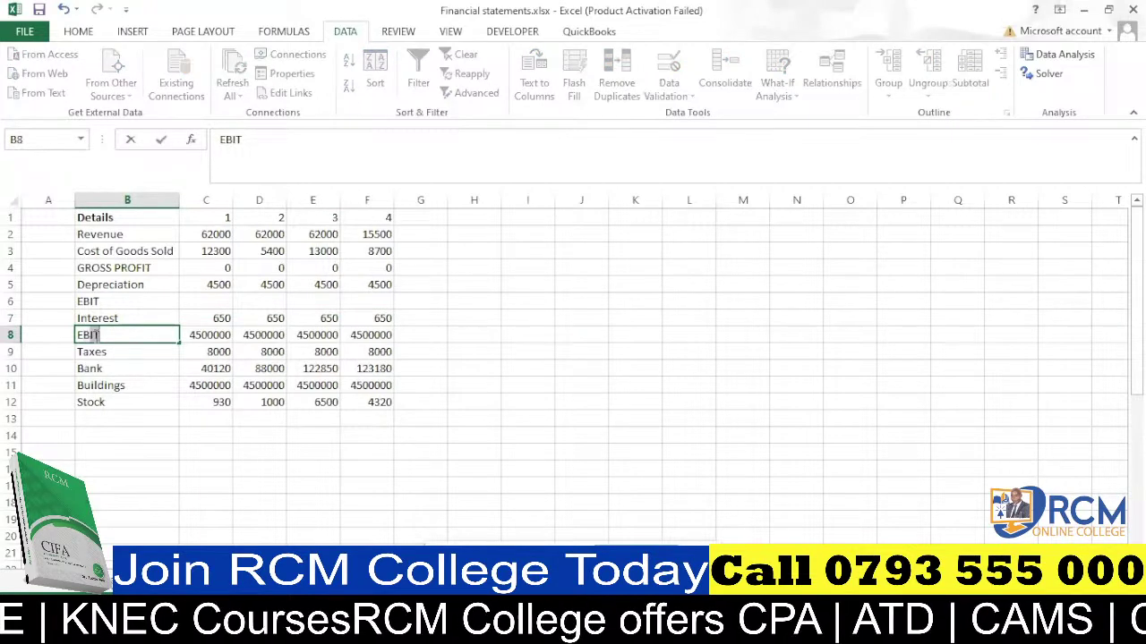
{"action": "left_click", "coordinate": [142, 366]}
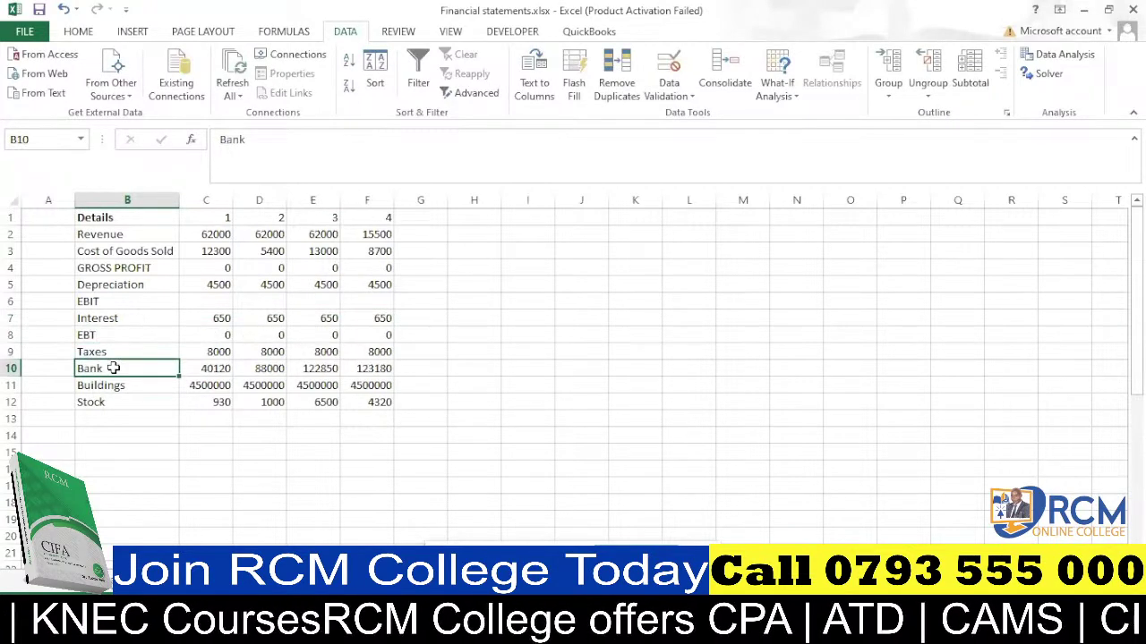
Insert four blank rows above the Bank row to separate it from the Taxes row.
{"action": "left_click", "coordinate": [9, 368]}
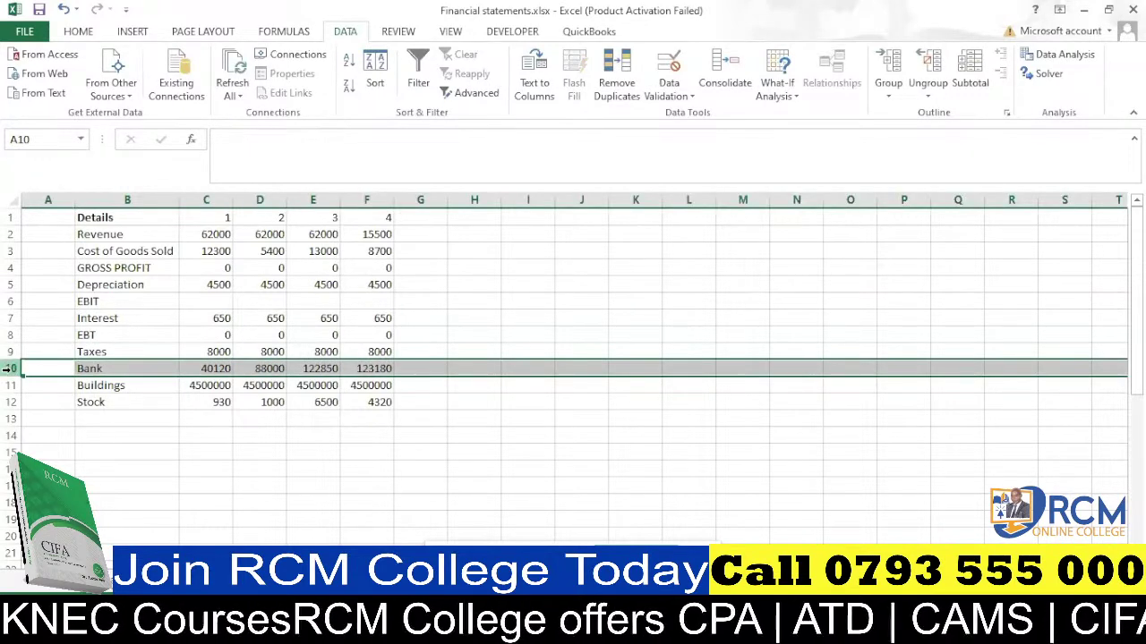
{"action": "key", "text": "ctrl+plus"}
{"action": "key", "text": "ctrl+plus"}
{"action": "key", "text": "ctrl+plus"}
{"action": "key", "text": "ctrl+plus"}
Enter the label EAT in B10, directly below Taxes.
{"action": "left_click", "coordinate": [95, 363]}
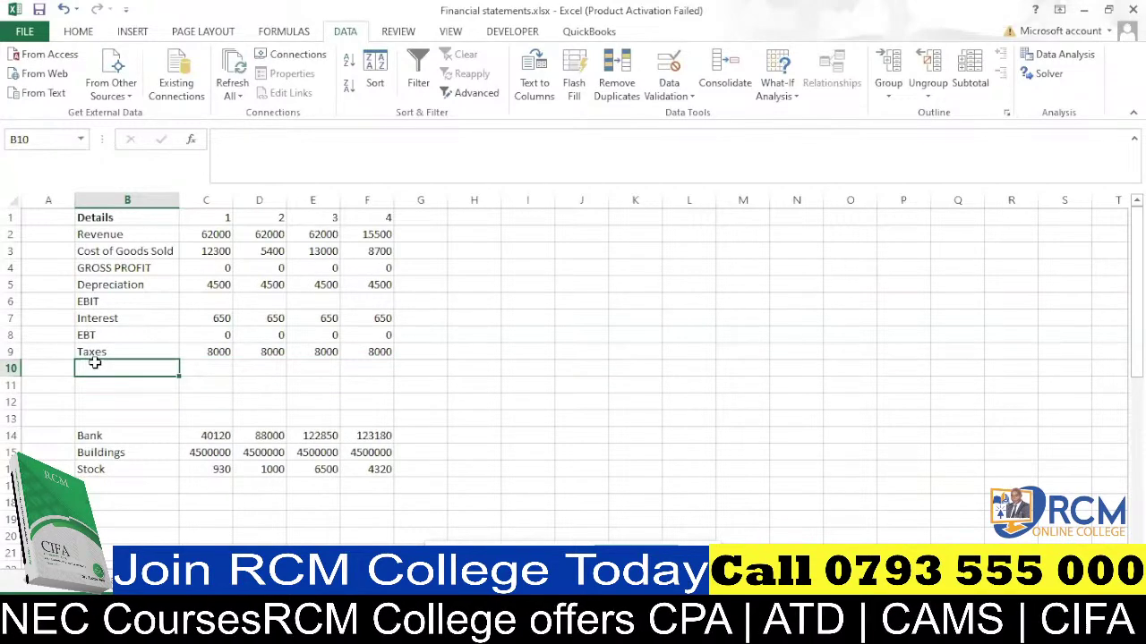
{"action": "type", "text": "EAT"}
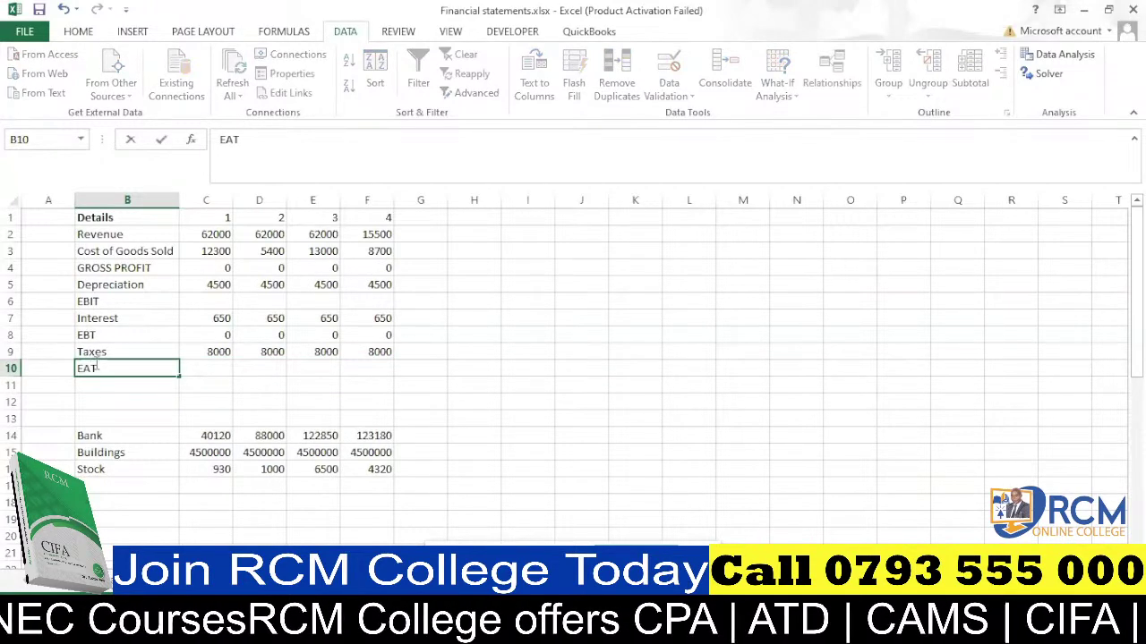
{"action": "left_click", "coordinate": [134, 388]}
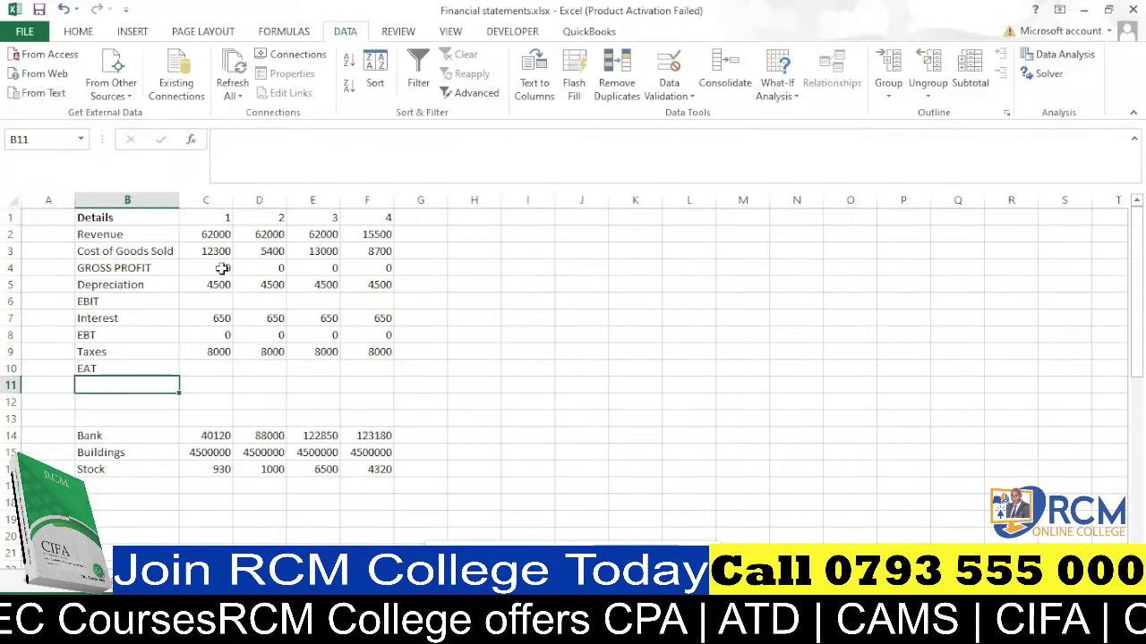
Calculate gross profit in C4 as revenue minus cost of goods sold, =C2-C3, and fill the formula across to F4.
{"action": "left_click", "coordinate": [222, 269]}
{"action": "key", "text": "Delete"}
{"action": "type", "text": "="}
{"action": "left_click", "coordinate": [208, 234]}
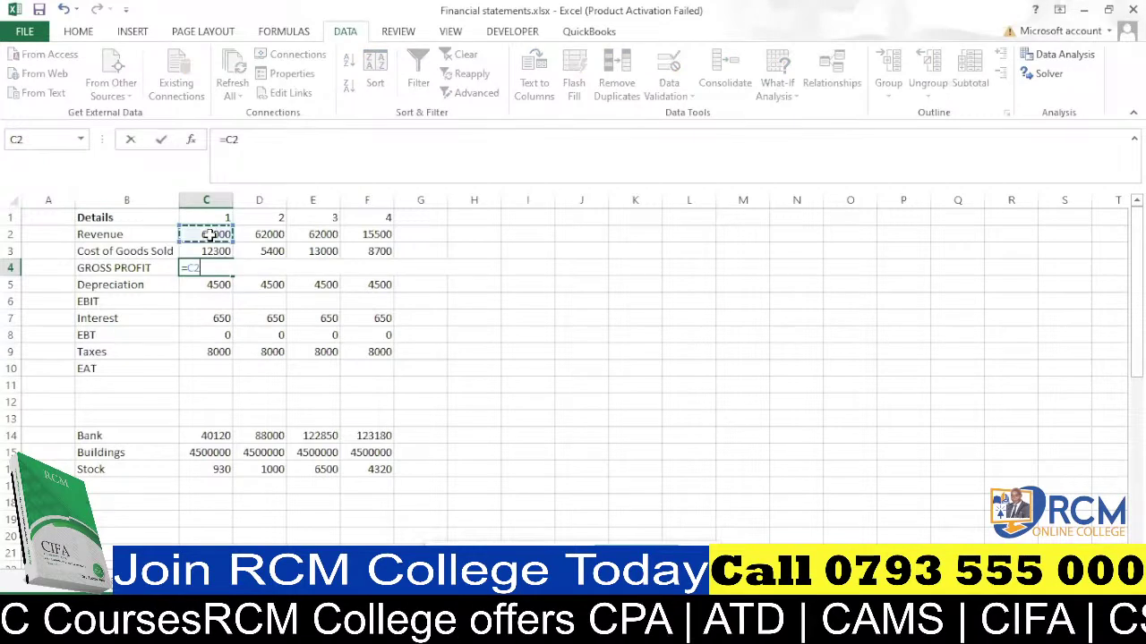
{"action": "type", "text": "-"}
{"action": "left_click", "coordinate": [209, 251]}
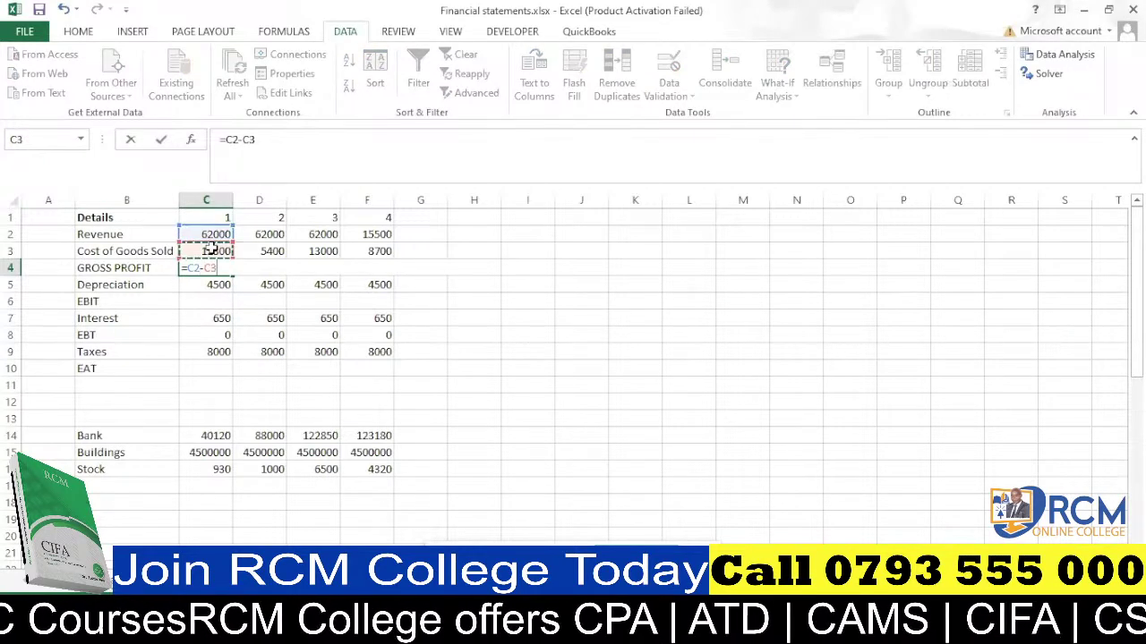
{"action": "key", "text": "ctrl+Return"}
{"action": "left_click_drag", "start_coordinate": [233, 276], "coordinate": [378, 277]}
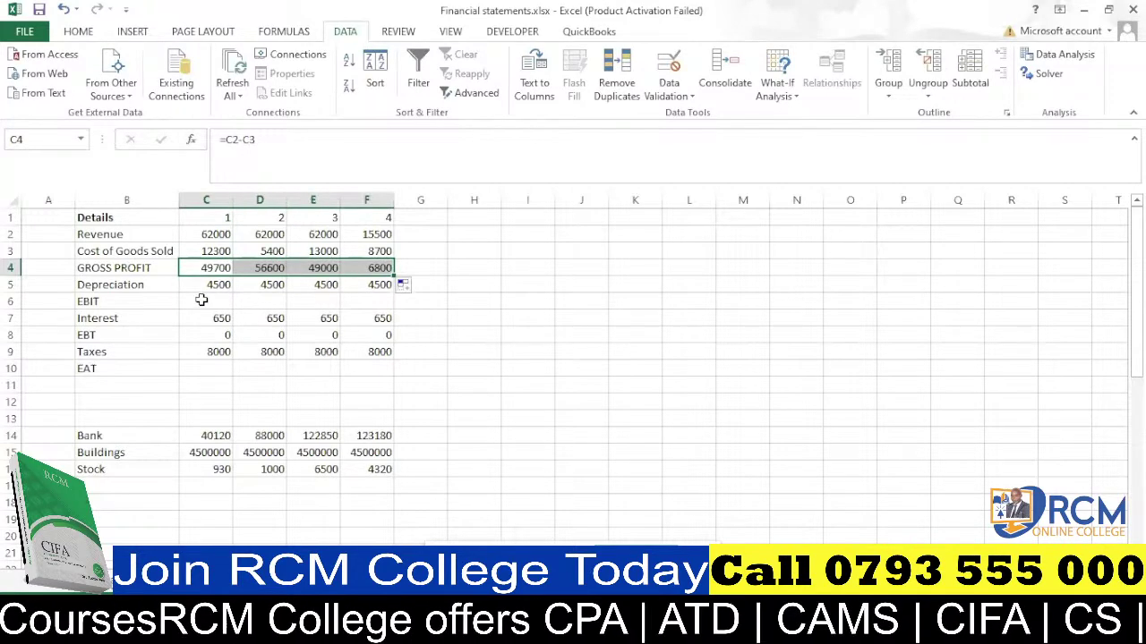
Calculate EBIT in C6 as gross profit minus depreciation, =C4-C5, and fill the formula across to F6.
{"action": "left_click", "coordinate": [201, 301]}
{"action": "type", "text": "="}
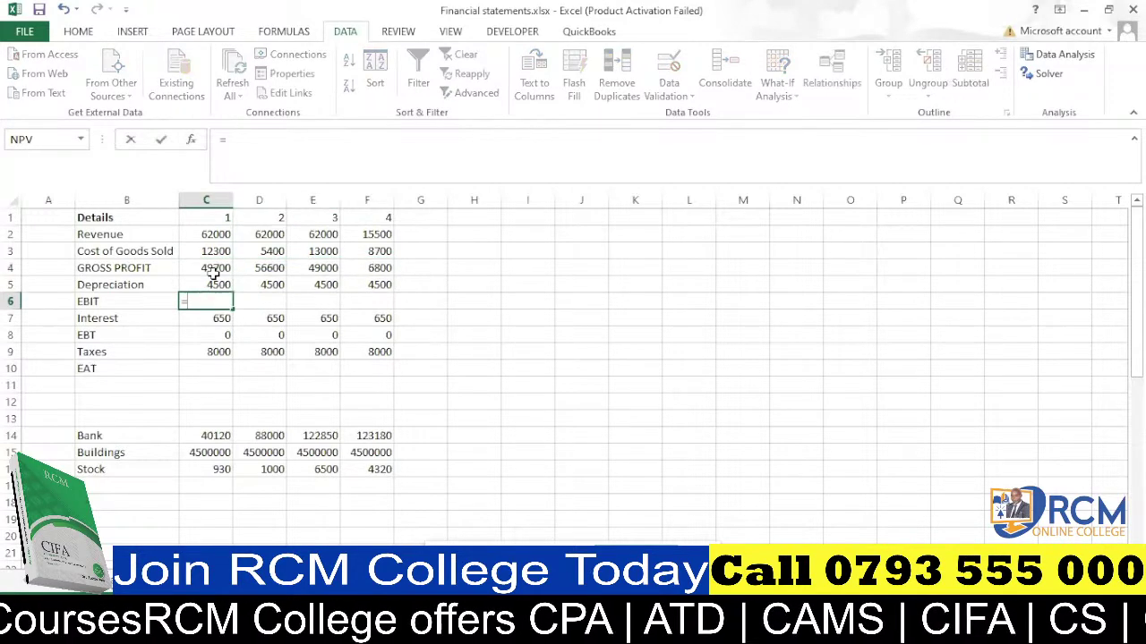
{"action": "left_click", "coordinate": [206, 269]}
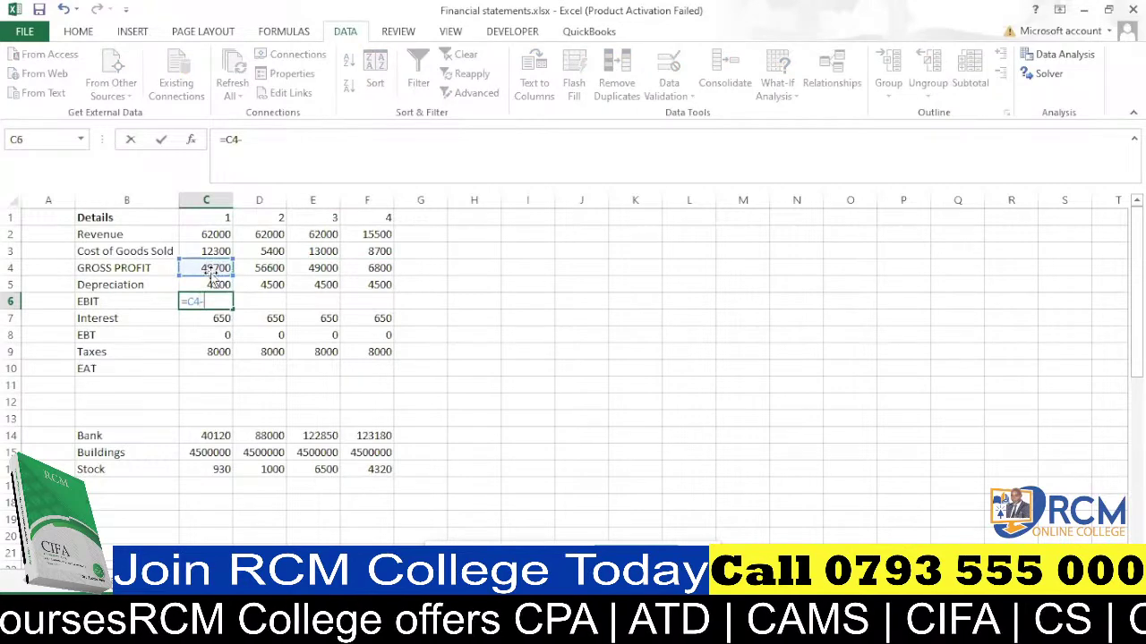
{"action": "type", "text": "-"}
{"action": "left_click", "coordinate": [217, 283]}
{"action": "key", "text": "Return"}
{"action": "left_click", "coordinate": [215, 301]}
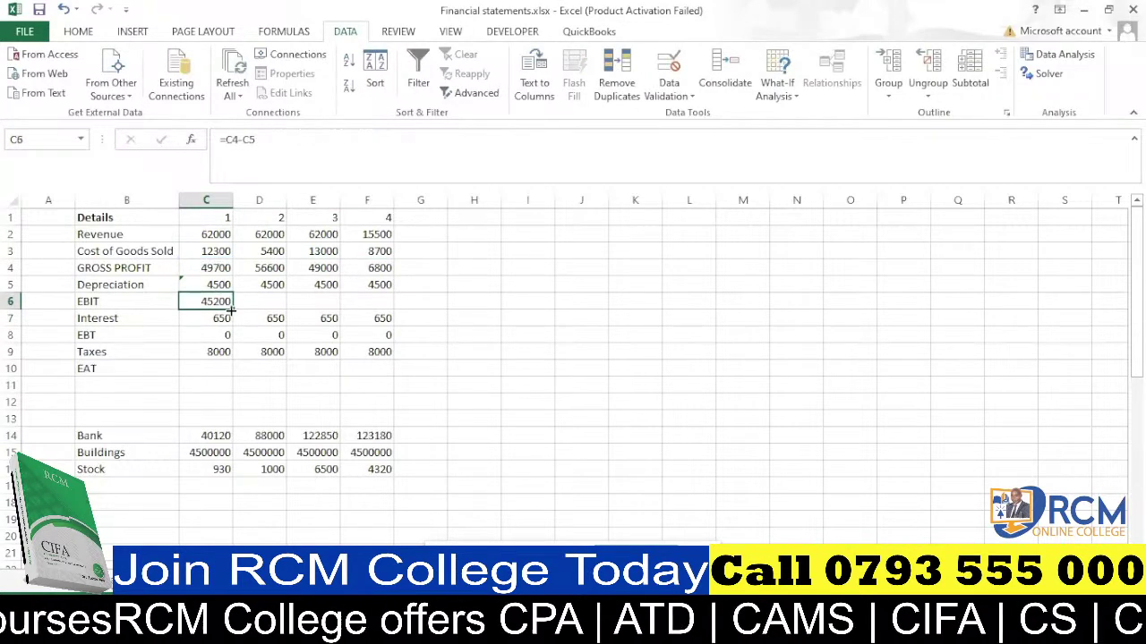
{"action": "left_click_drag", "start_coordinate": [231, 309], "coordinate": [390, 309]}
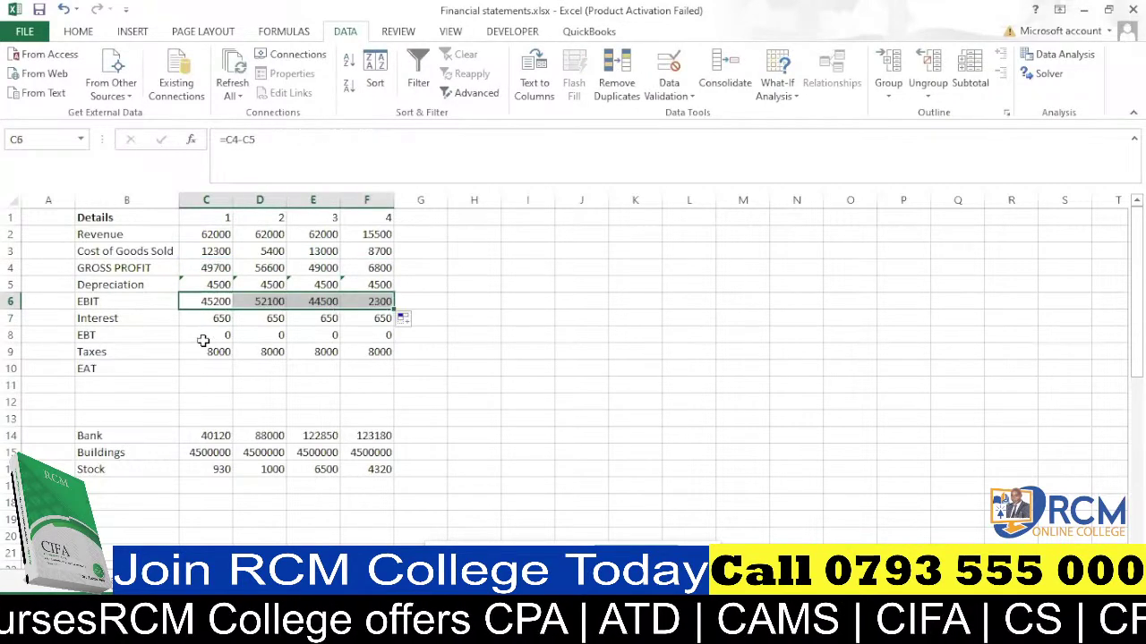
Calculate EBT in C8 as EBIT minus interest, =C6-C7, and fill the formula across to F8.
{"action": "left_click", "coordinate": [216, 335]}
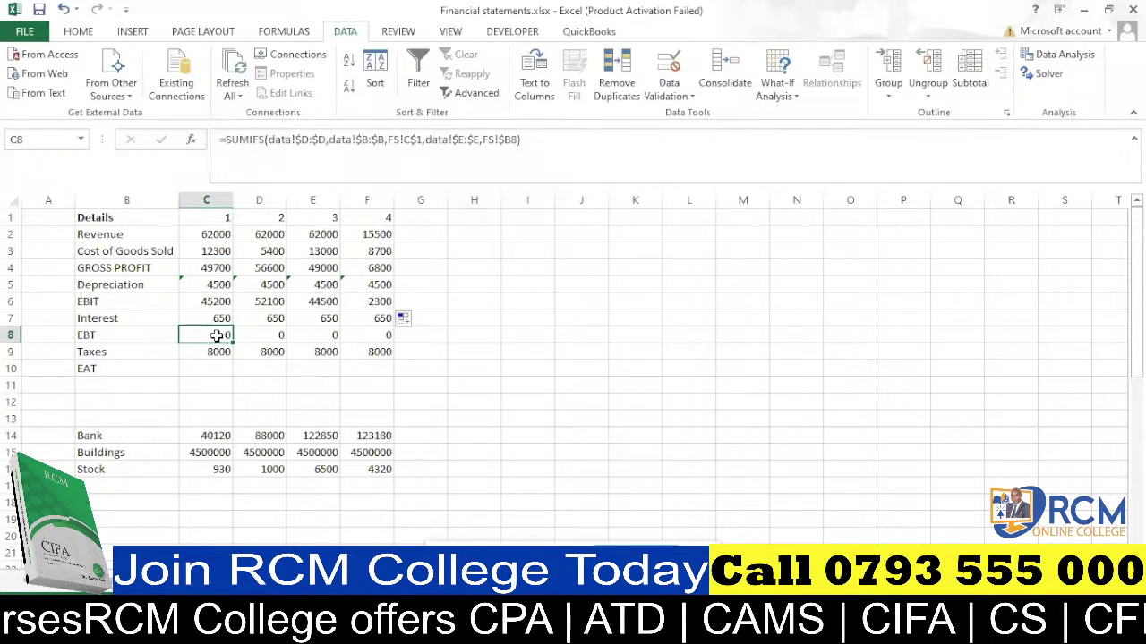
{"action": "type", "text": "="}
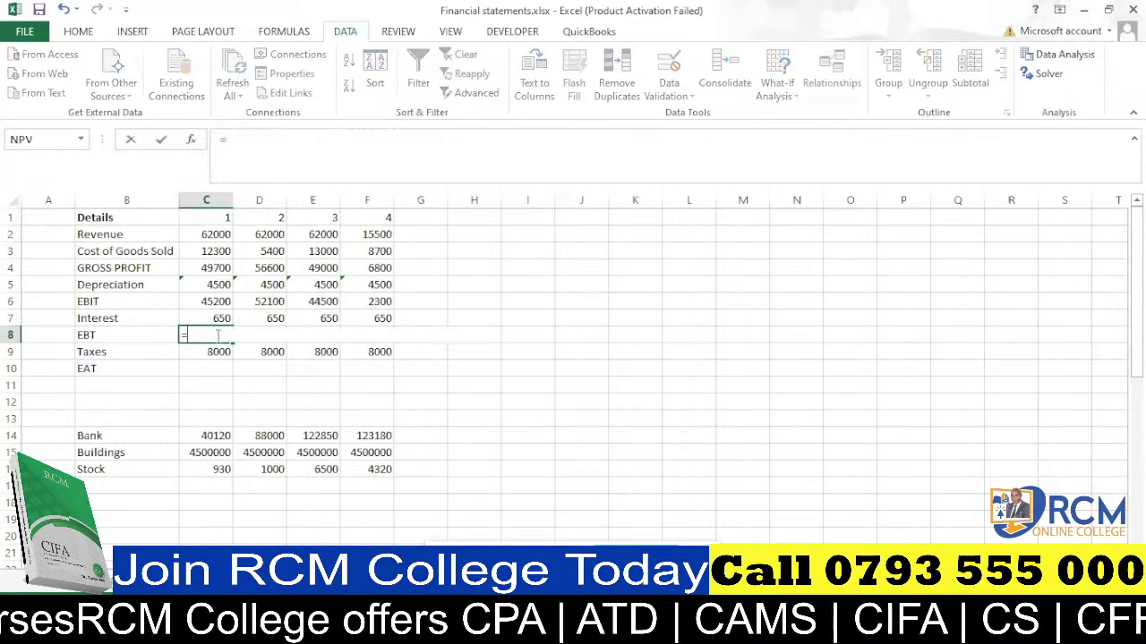
{"action": "left_click", "coordinate": [206, 301]}
{"action": "type", "text": "-"}
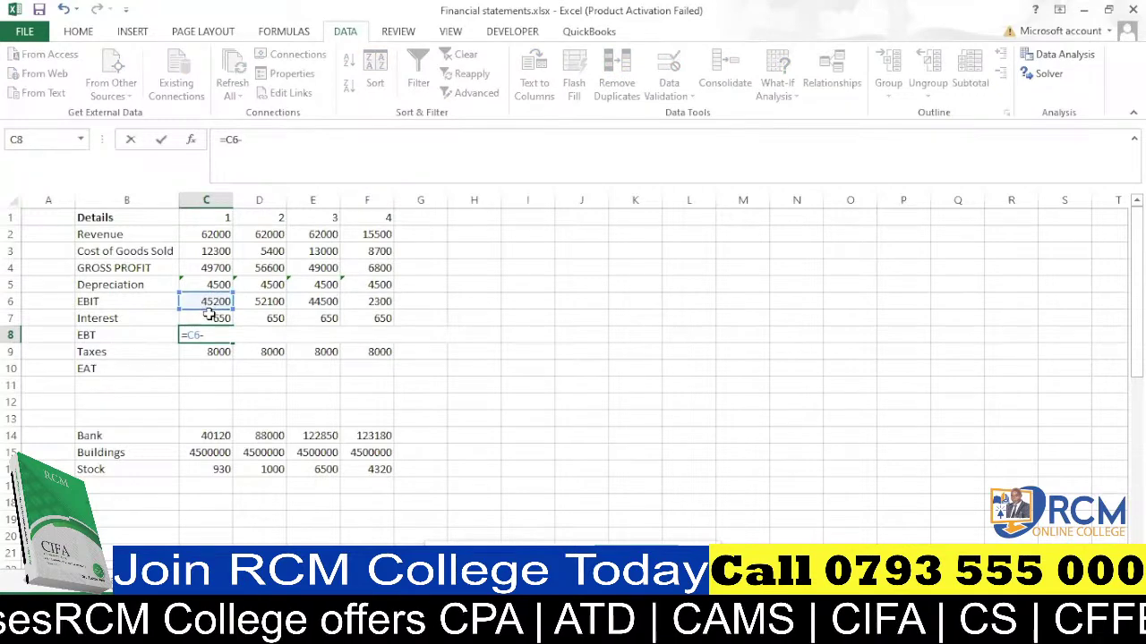
{"action": "left_click", "coordinate": [207, 318]}
{"action": "key", "text": "Return"}
{"action": "left_click_drag", "start_coordinate": [215, 335], "coordinate": [391, 337]}
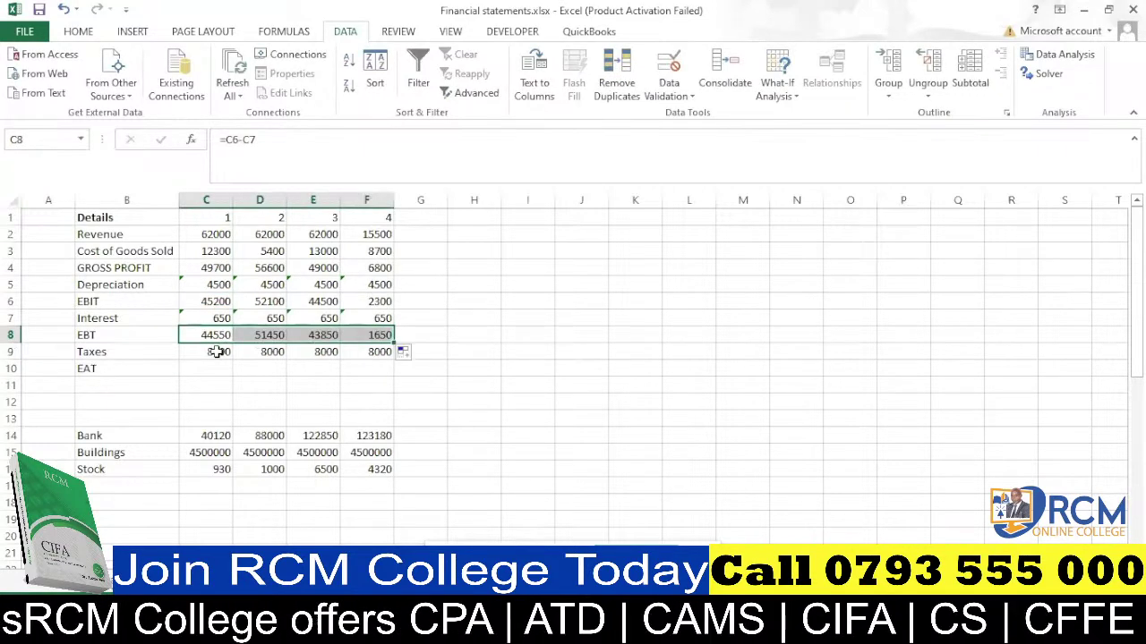
Calculate EAT in C10 as EBT minus taxes, =C8-C9, and fill the formula across to F10.
{"action": "left_click", "coordinate": [215, 363]}
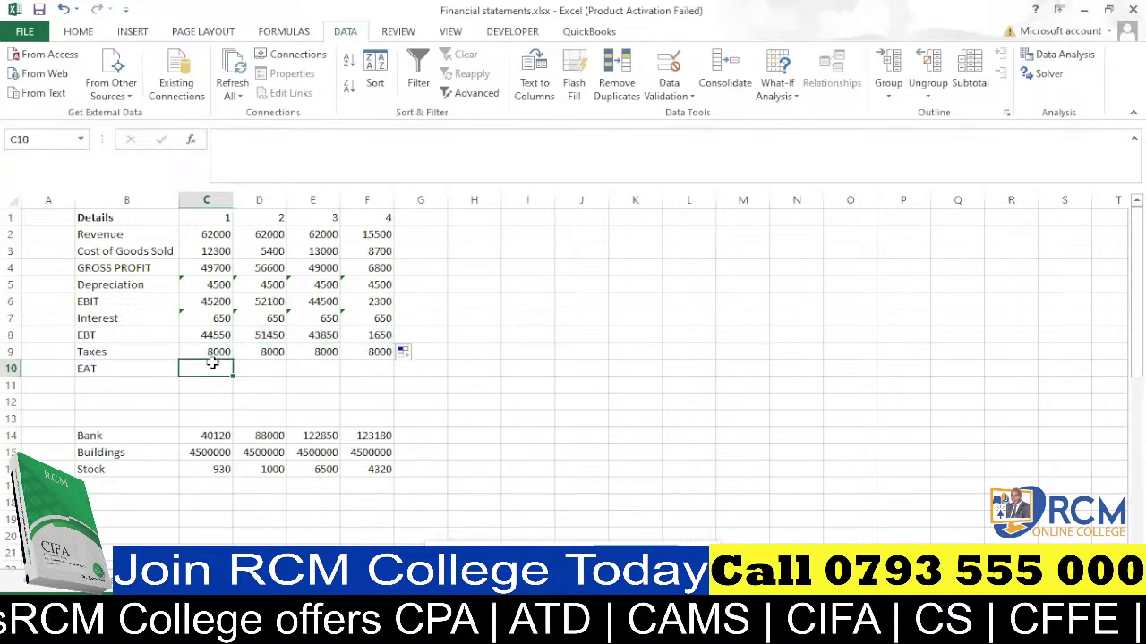
{"action": "type", "text": "="}
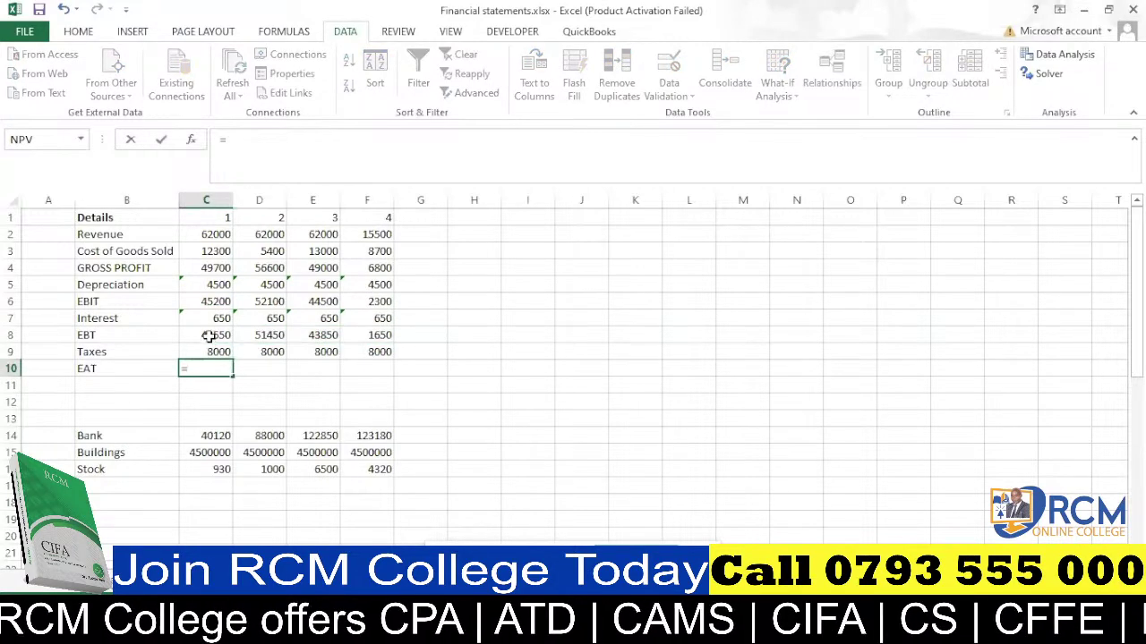
{"action": "left_click", "coordinate": [207, 335]}
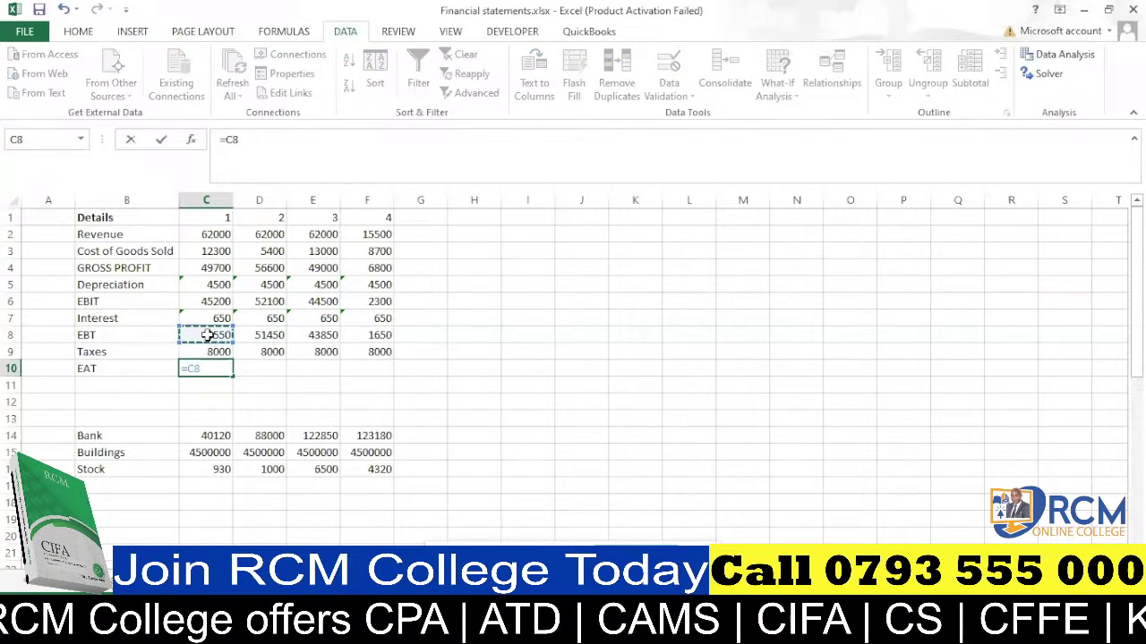
{"action": "type", "text": "-"}
{"action": "left_click", "coordinate": [217, 352]}
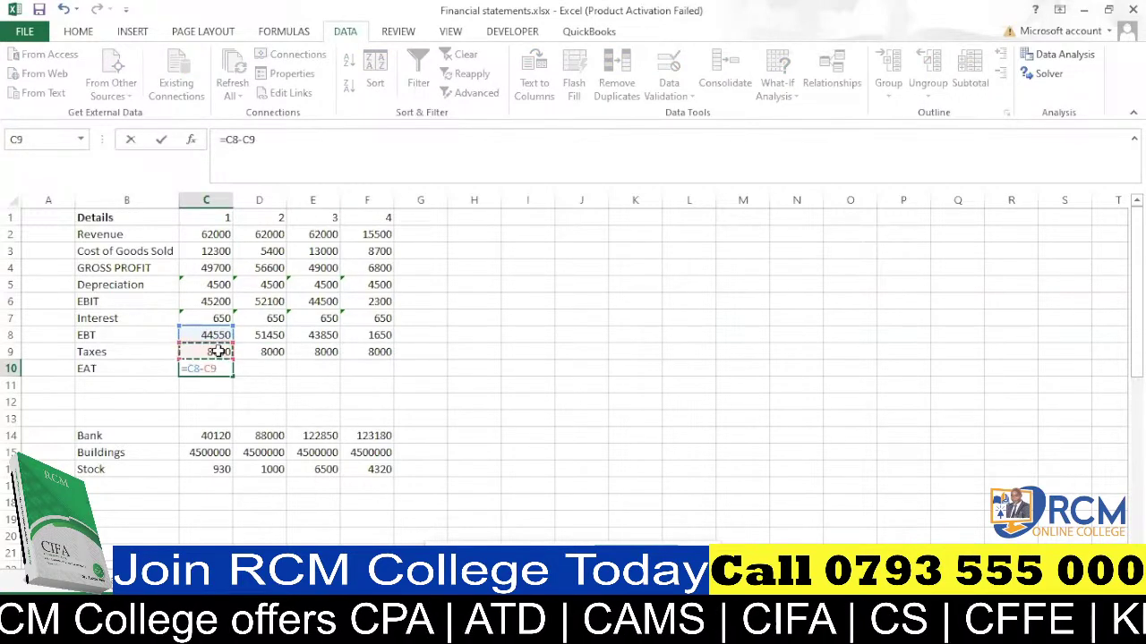
{"action": "key", "text": "ctrl+Return"}
{"action": "left_click_drag", "start_coordinate": [232, 375], "coordinate": [378, 377]}
Replace the EAT label in B10 with "profit for the year".
{"action": "scroll", "coordinate": [181, 354], "scroll_direction": "down", "scroll_amount": 1}
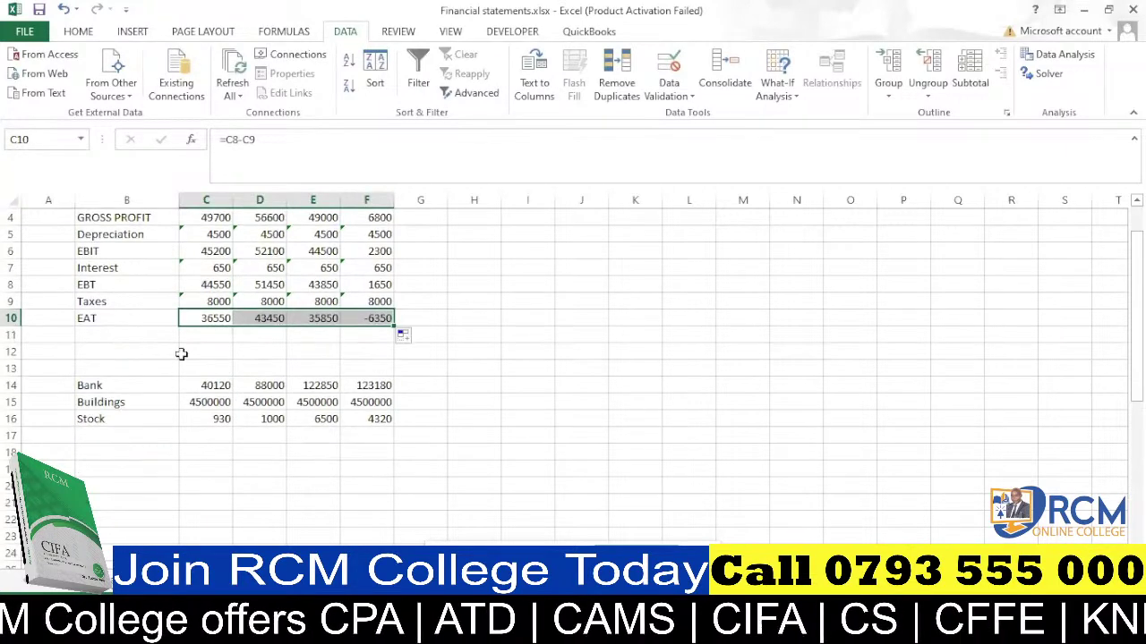
{"action": "left_click", "coordinate": [95, 318]}
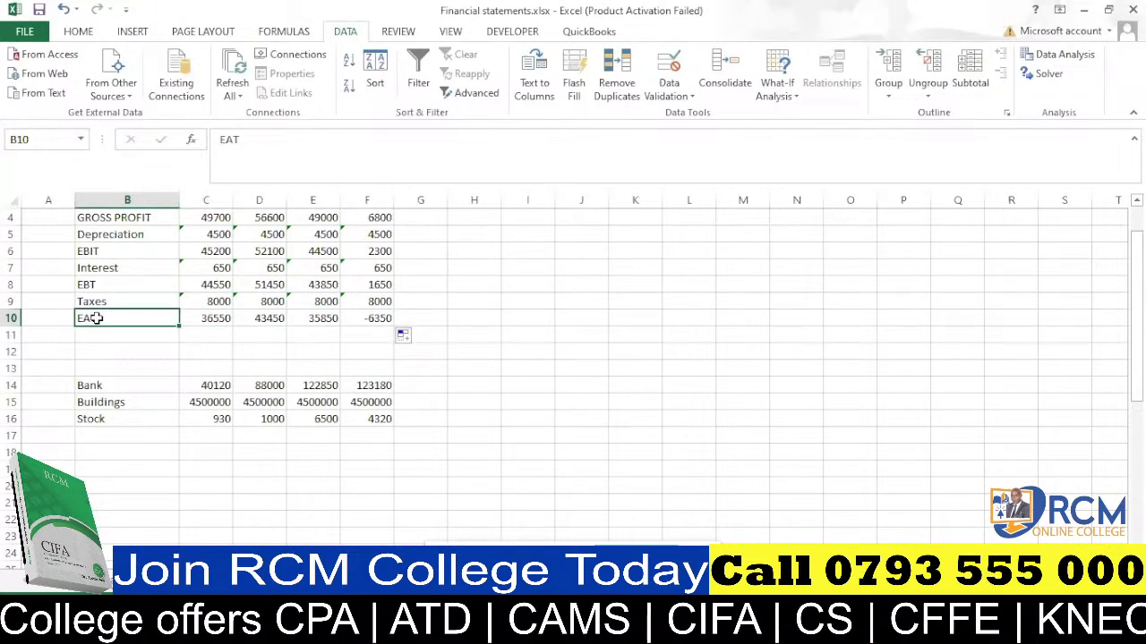
{"action": "type", "text": "pr"}
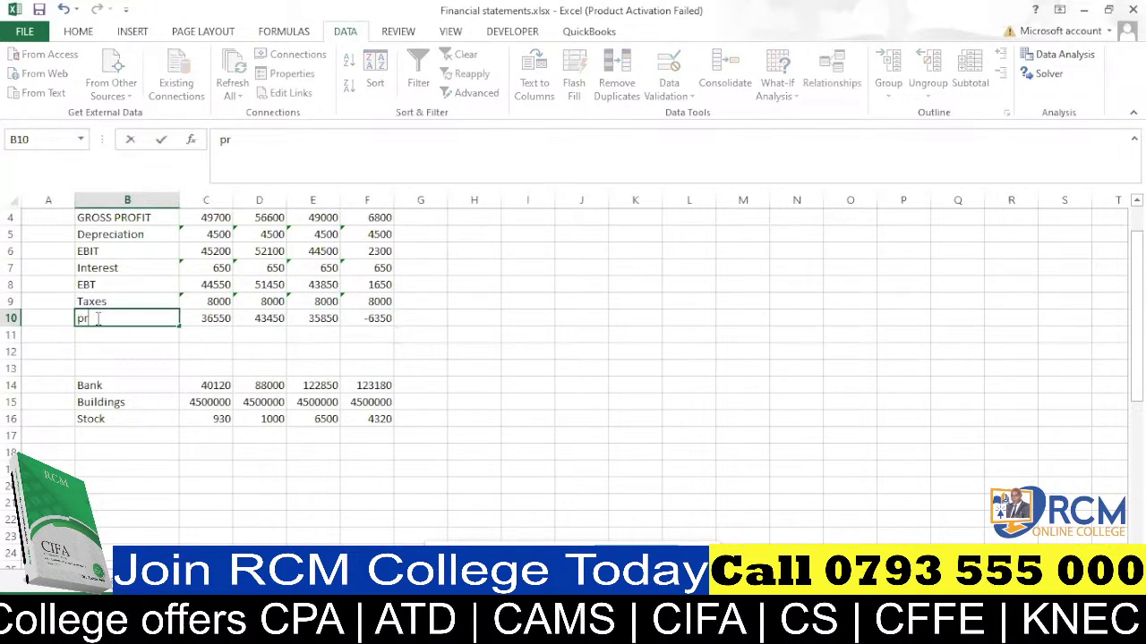
{"action": "type", "text": "ofit for"}
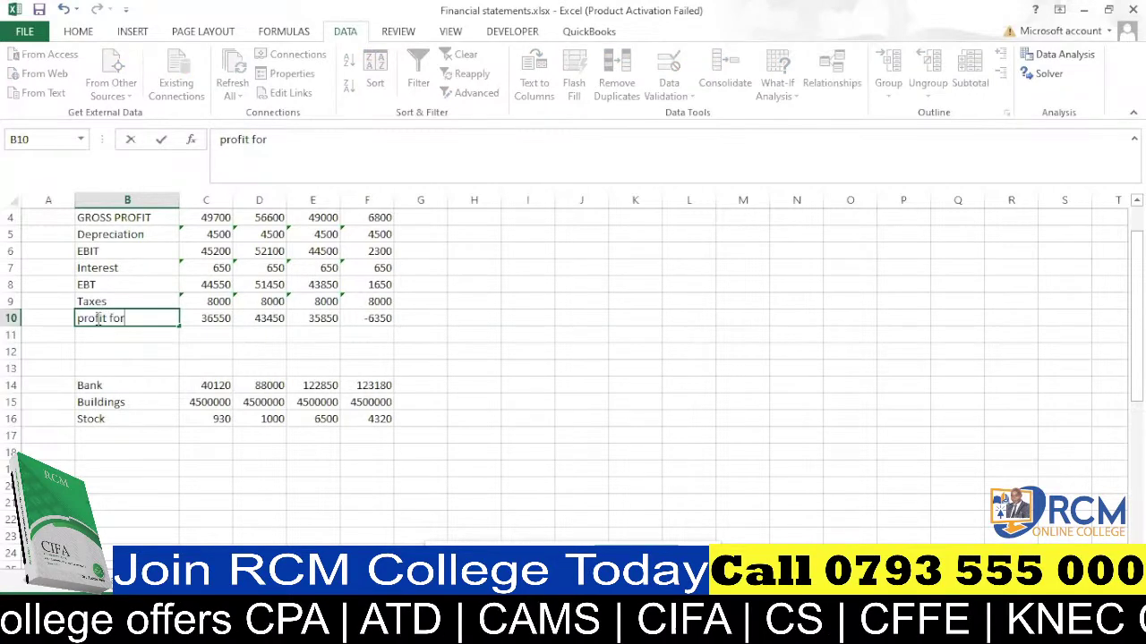
{"action": "type", "text": " the year"}
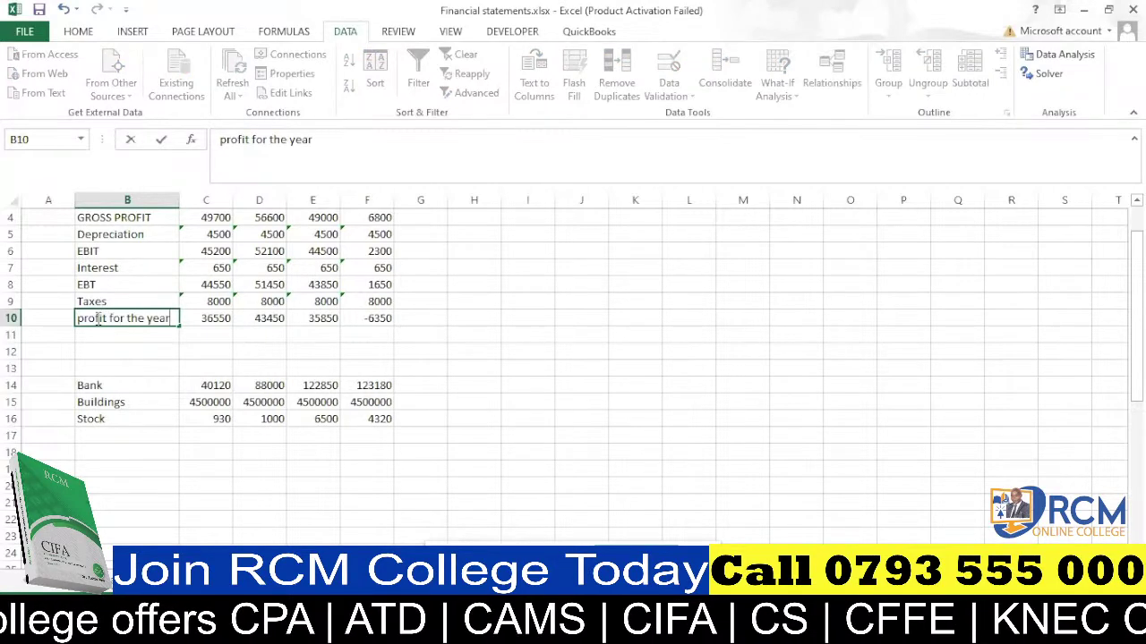
{"action": "left_click", "coordinate": [125, 351]}
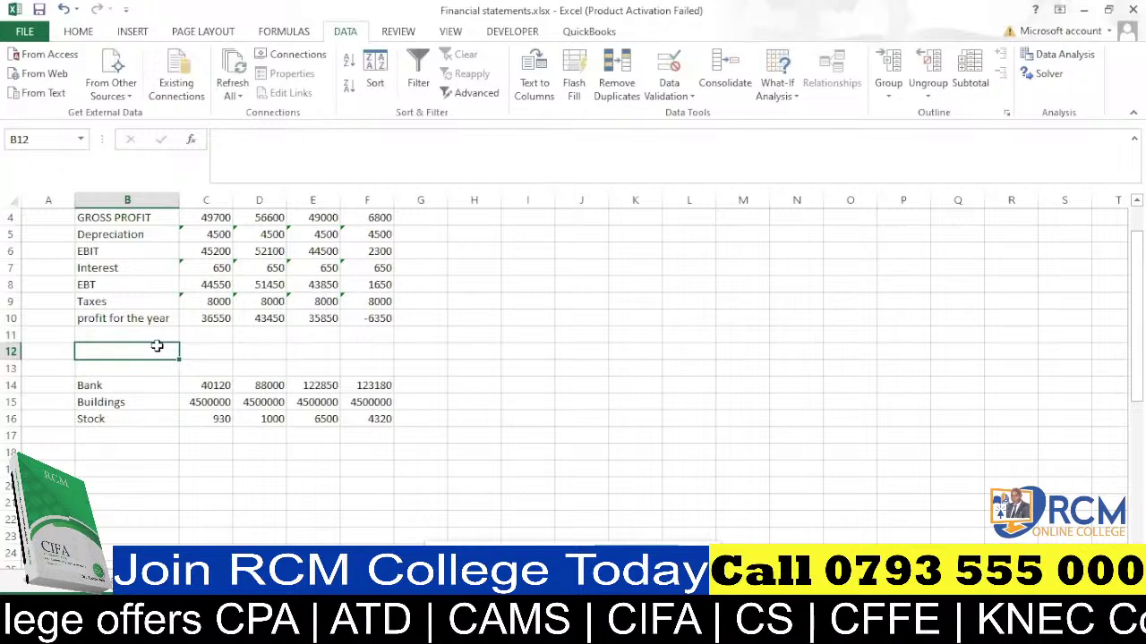
Enter the label "Retained earnings" in B11, directly below the profit for the year.
{"action": "left_click", "coordinate": [137, 335]}
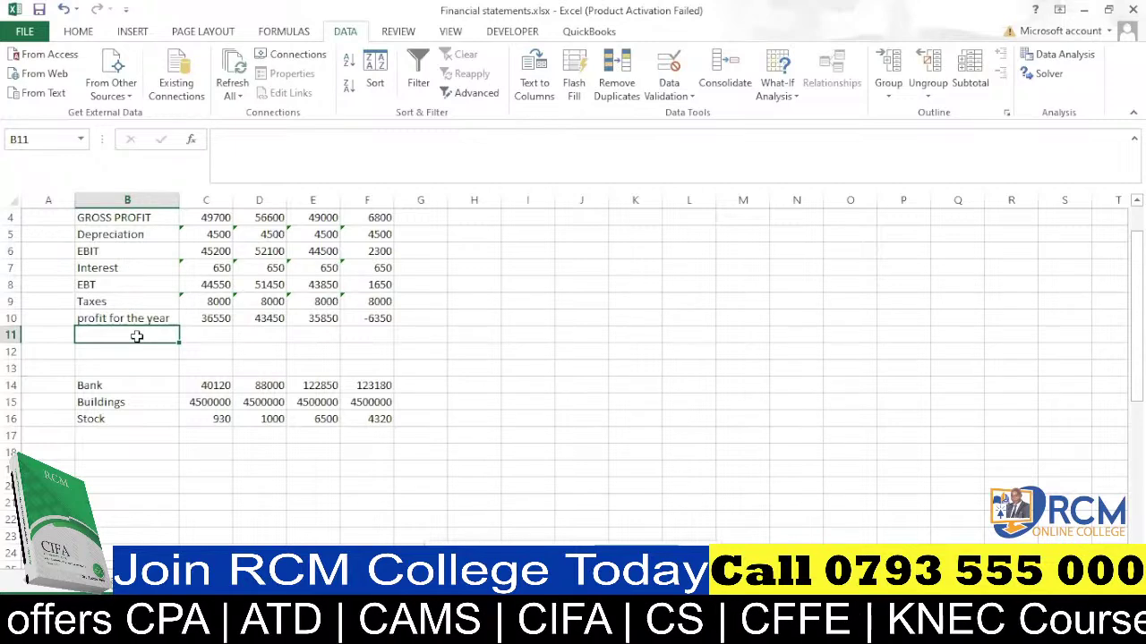
{"action": "type", "text": "Retai"}
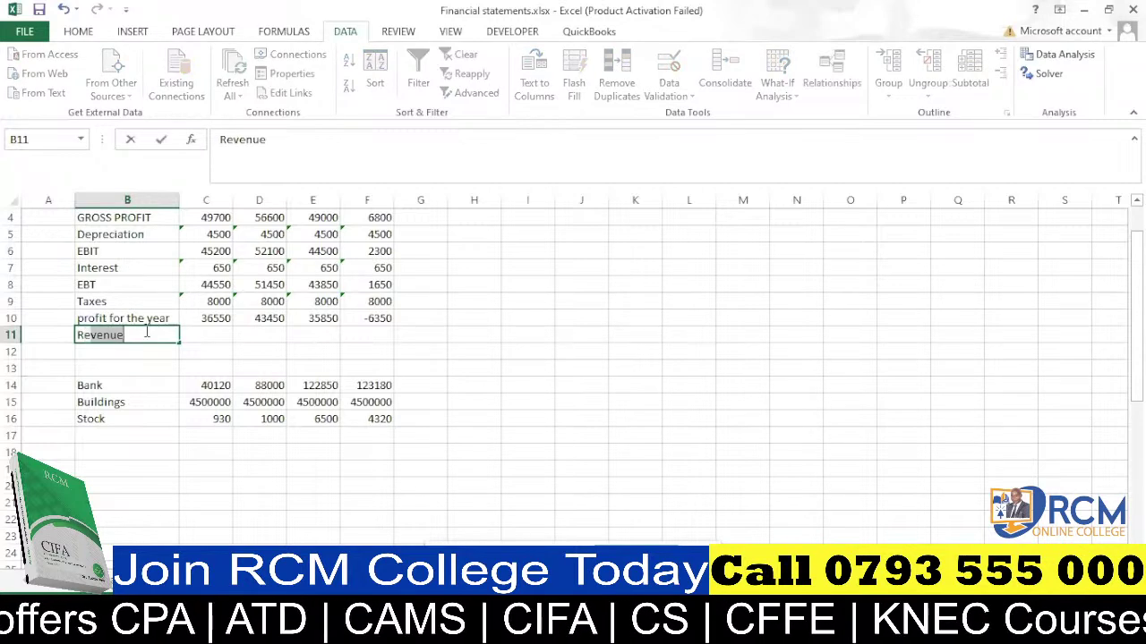
{"action": "type", "text": "ned "}
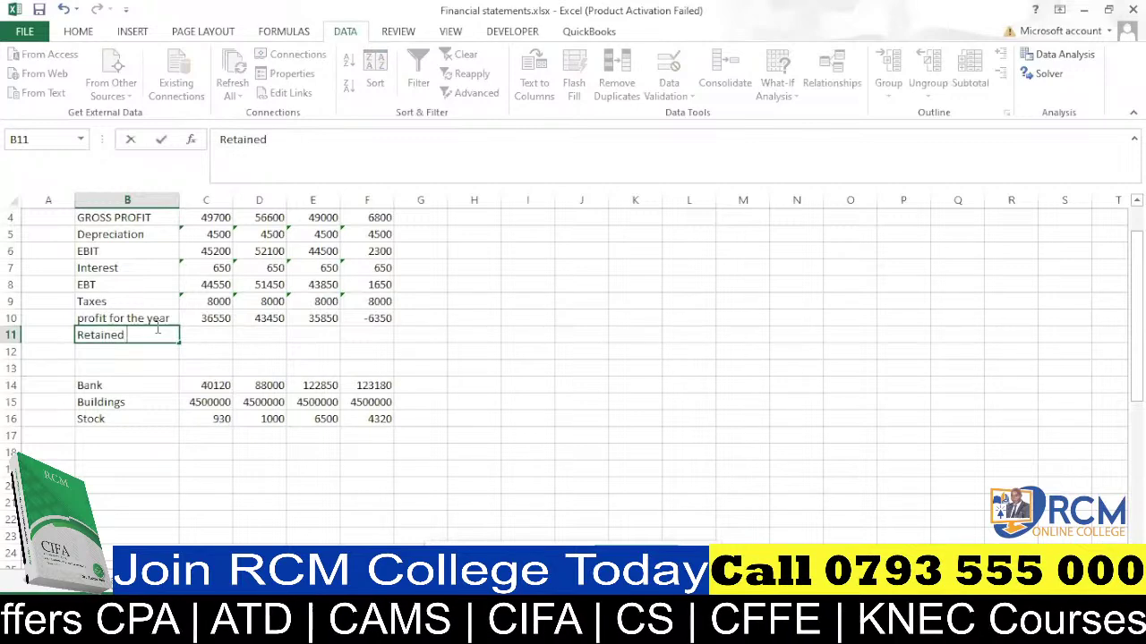
{"action": "type", "text": "earnings"}
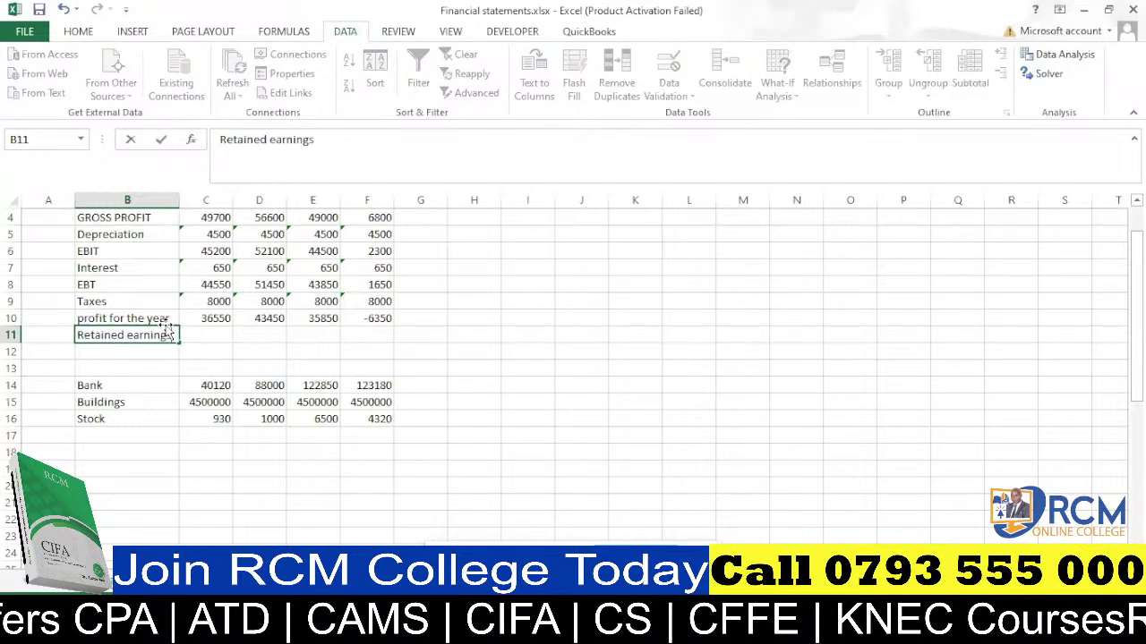
{"action": "left_click", "coordinate": [153, 367]}
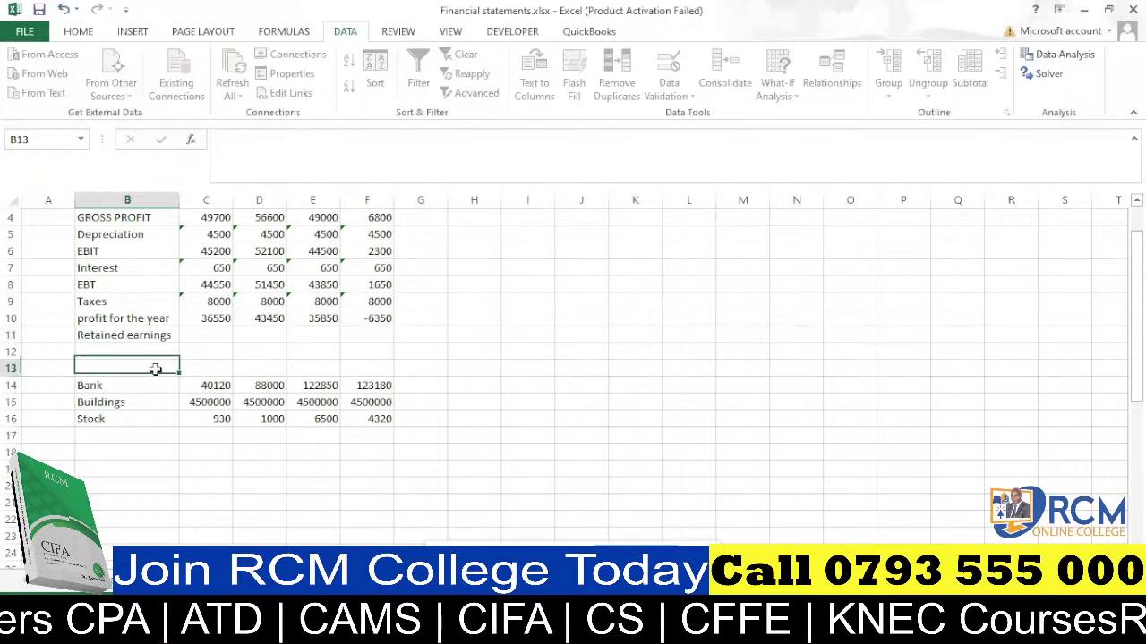
Enter 0 as the first month's retained earnings in C11.
{"action": "left_click", "coordinate": [205, 336]}
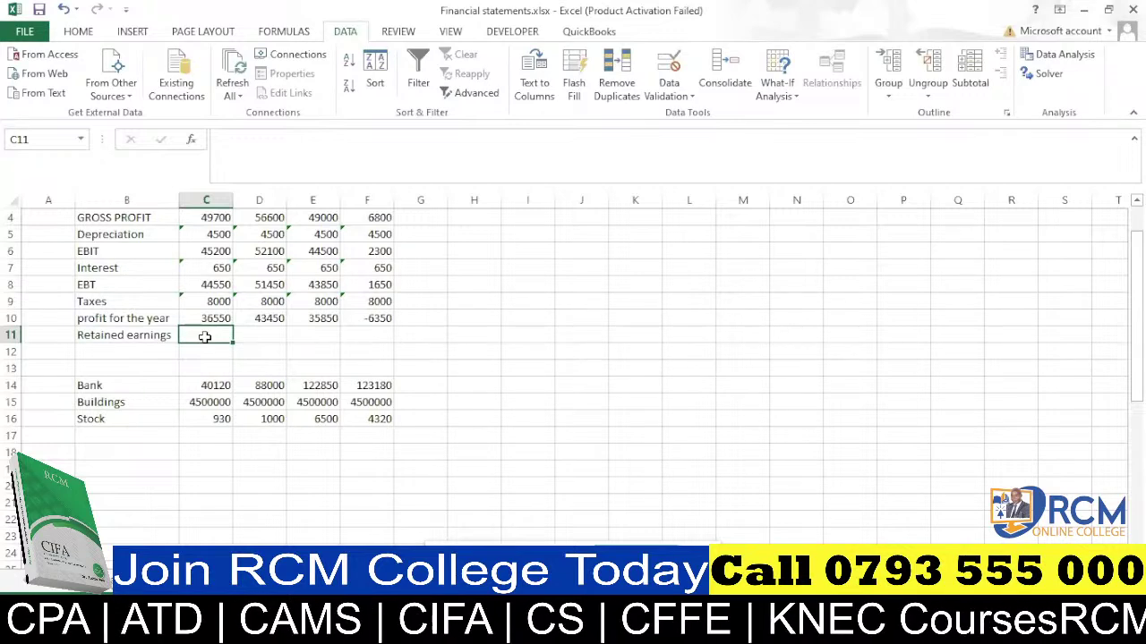
{"action": "type", "text": "0"}
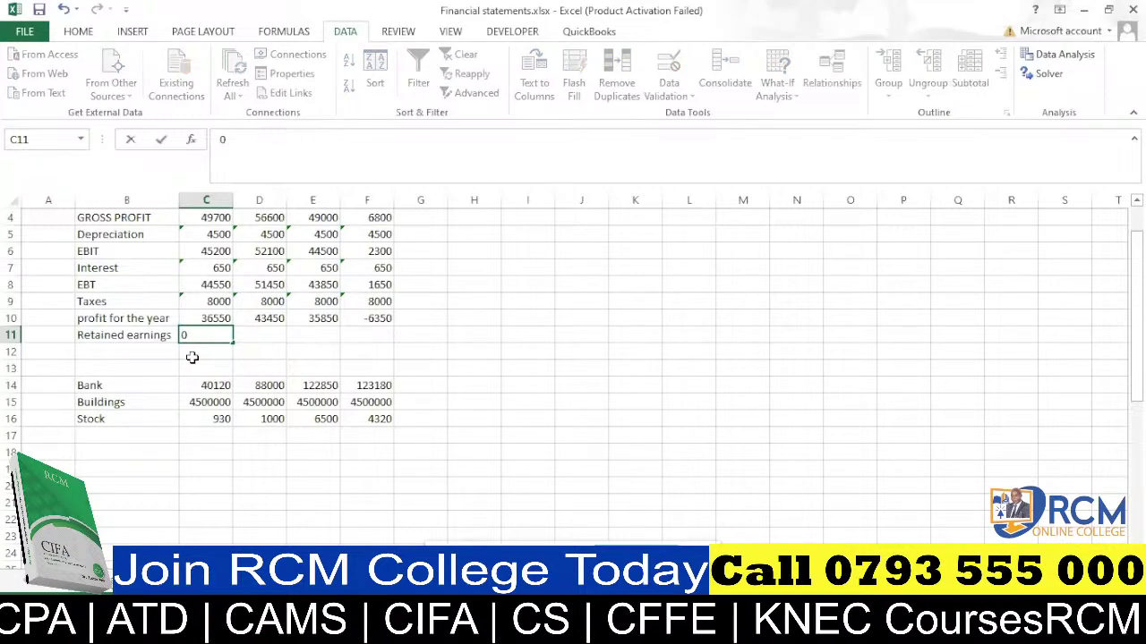
{"action": "left_click", "coordinate": [189, 351]}
Extend the B11 label to "Retained earnings b/d" and autofit column B to its contents.
{"action": "left_click", "coordinate": [167, 336]}
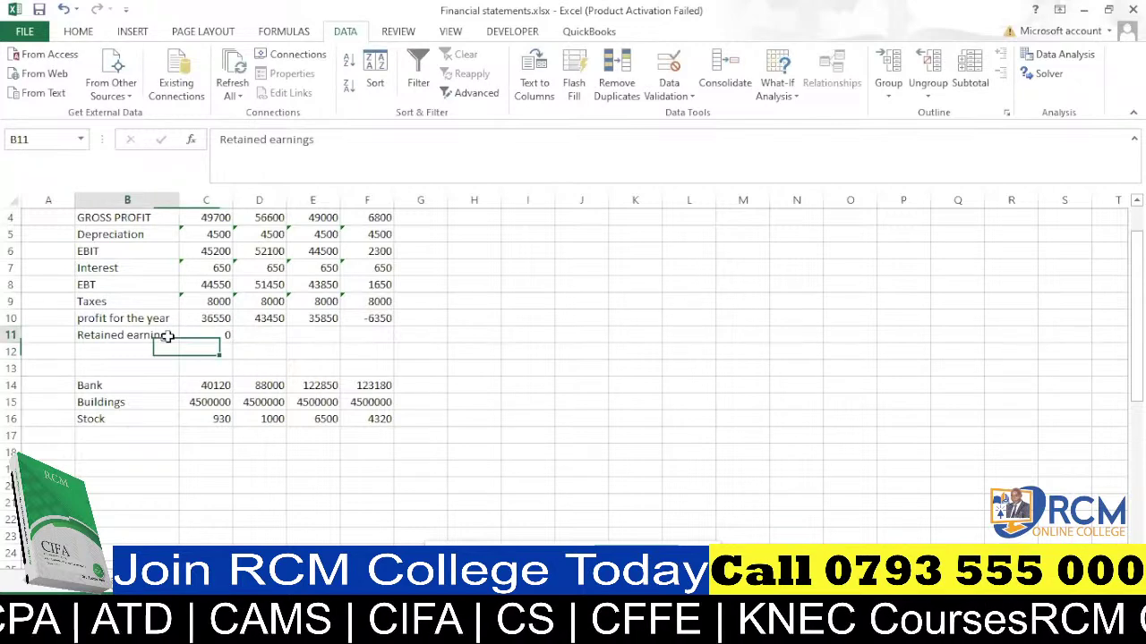
{"action": "left_click", "coordinate": [327, 146]}
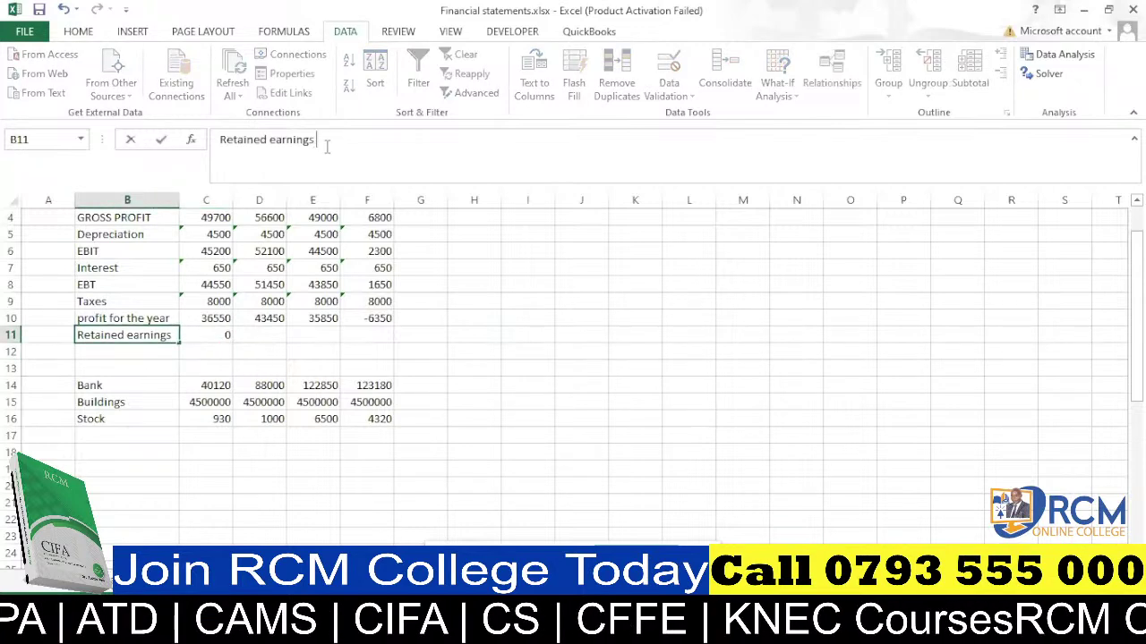
{"action": "type", "text": "b/d"}
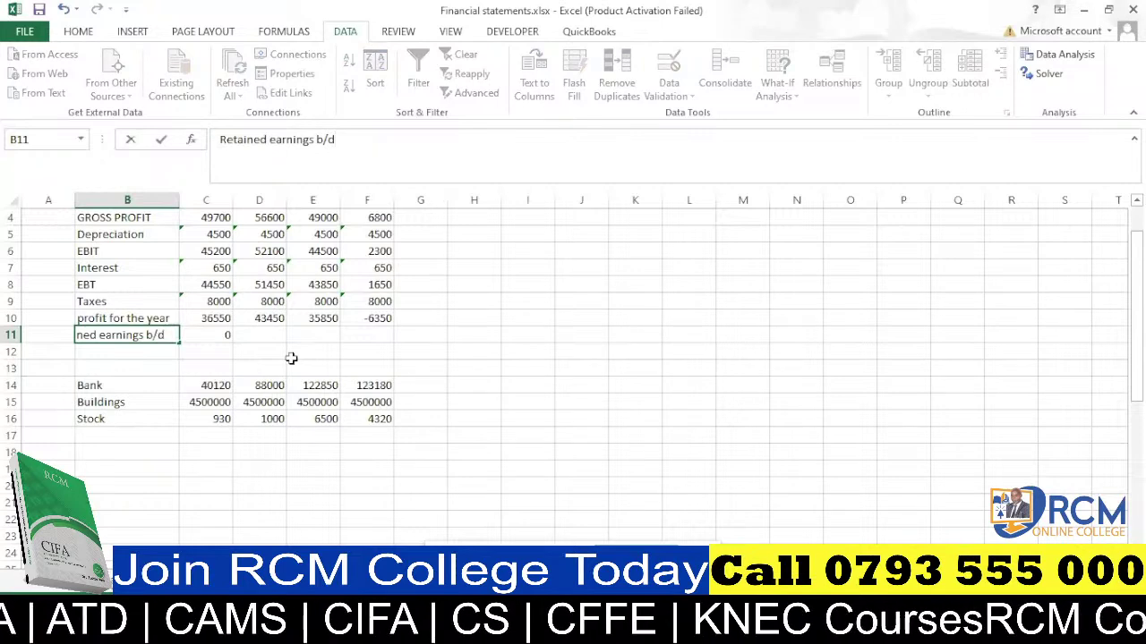
{"action": "left_click", "coordinate": [206, 350]}
{"action": "double_click", "coordinate": [180, 199]}
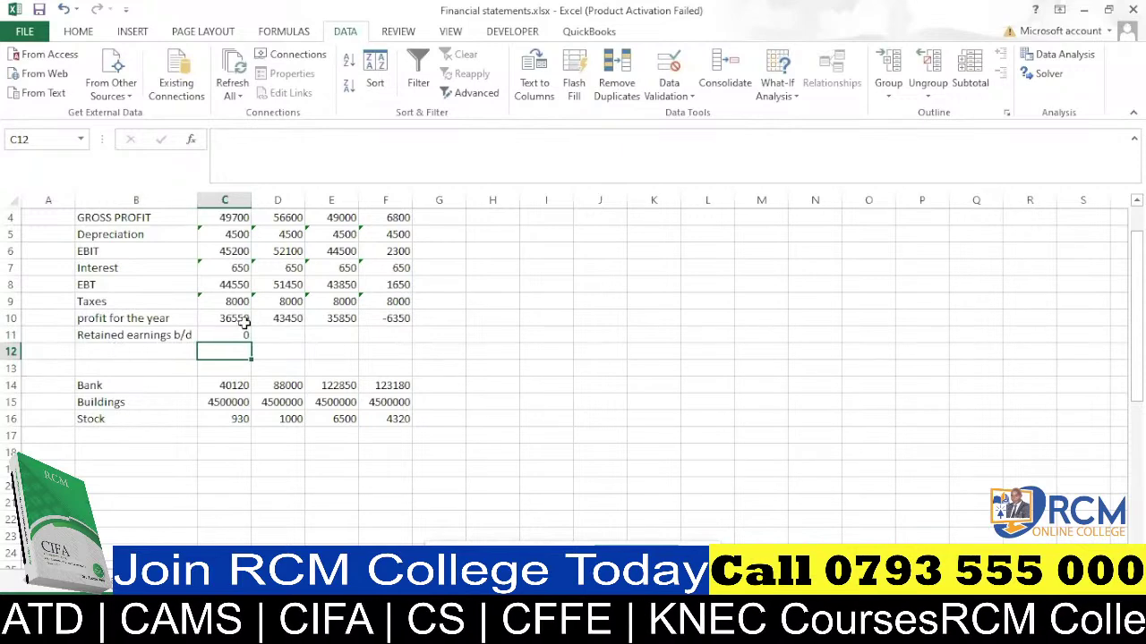
Enter the label "Retained earnings c/d" in B12, directly below the retained earnings b/d row.
{"action": "scroll", "coordinate": [287, 254], "scroll_direction": "up", "scroll_amount": 1}
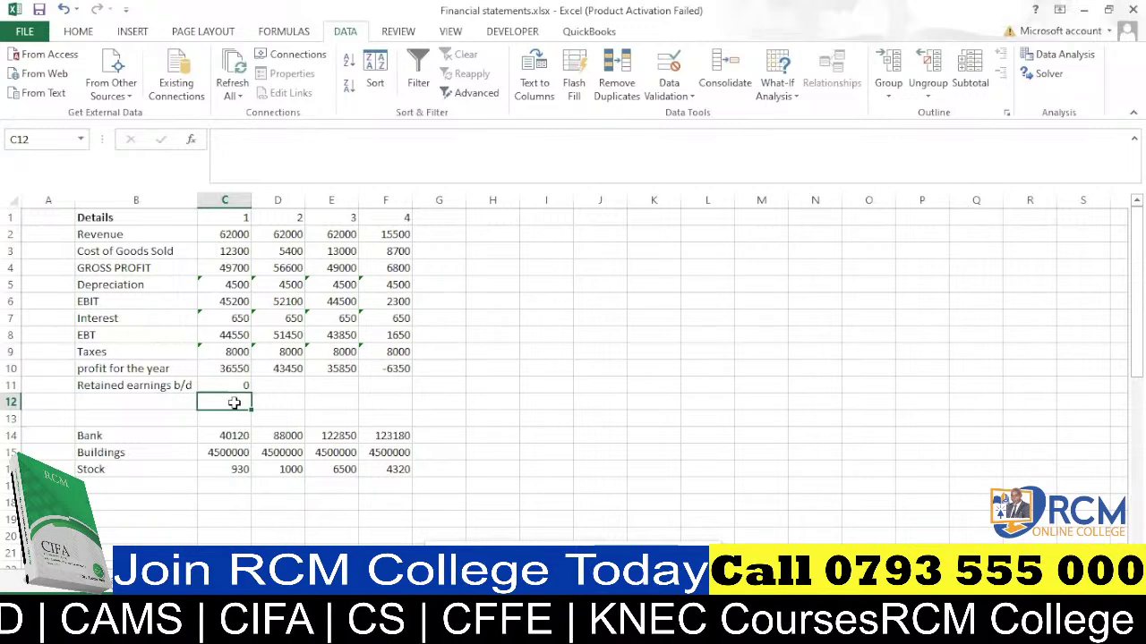
{"action": "left_click", "coordinate": [124, 402]}
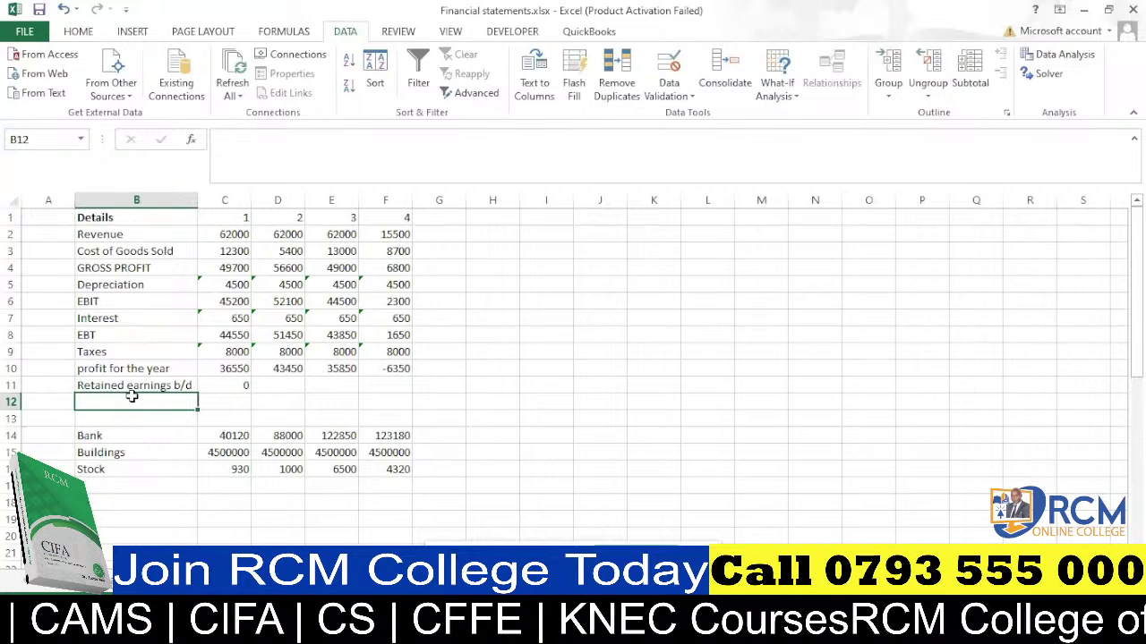
{"action": "type", "text": "Re"}
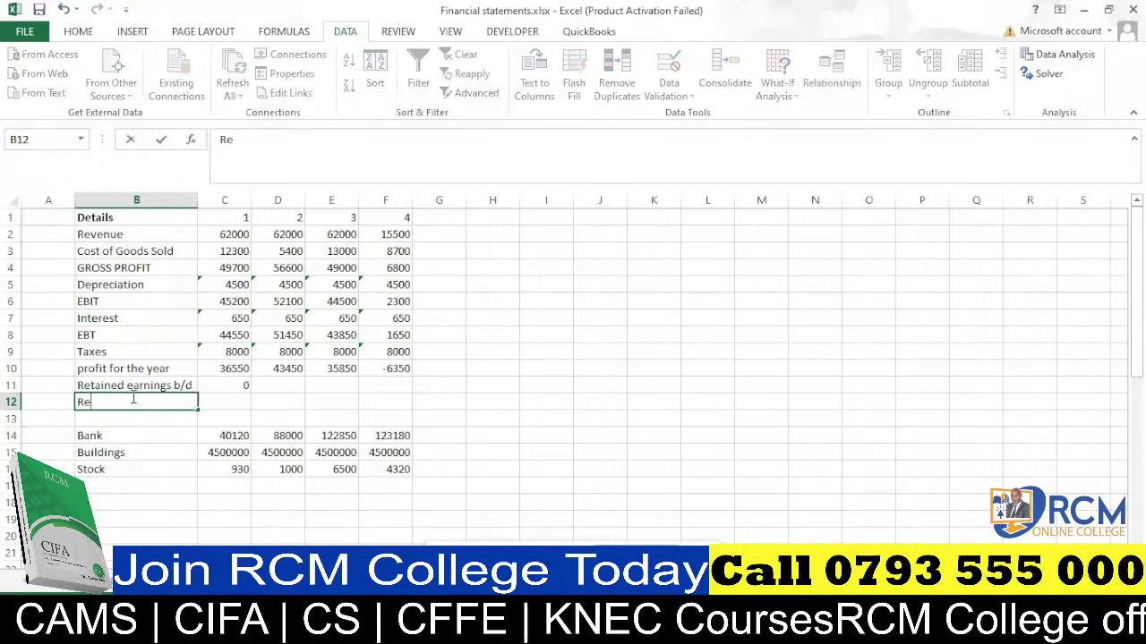
{"action": "type", "text": "tained earnings b/d"}
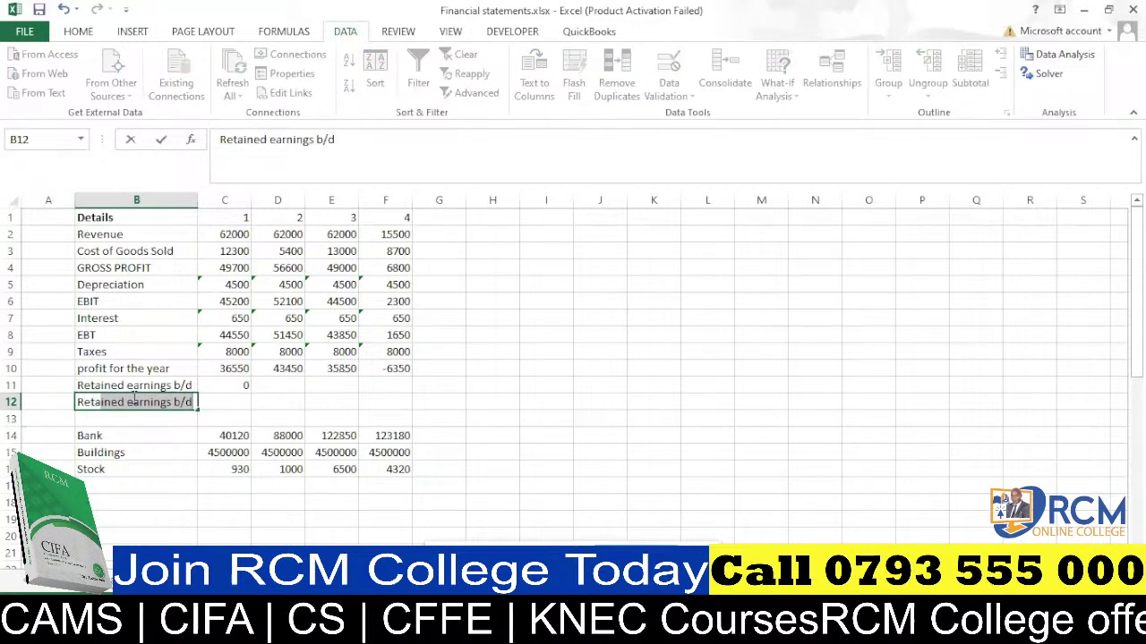
{"action": "left_click", "coordinate": [179, 402]}
{"action": "key", "text": "BackSpace"}
{"action": "type", "text": "c"}
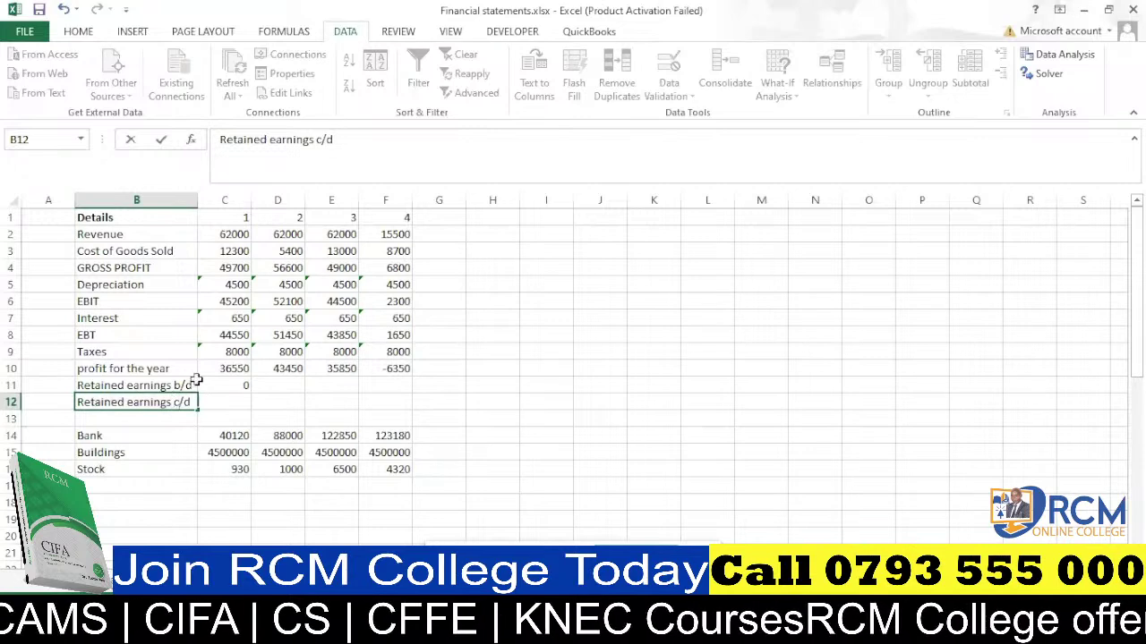
{"action": "left_click", "coordinate": [184, 421]}
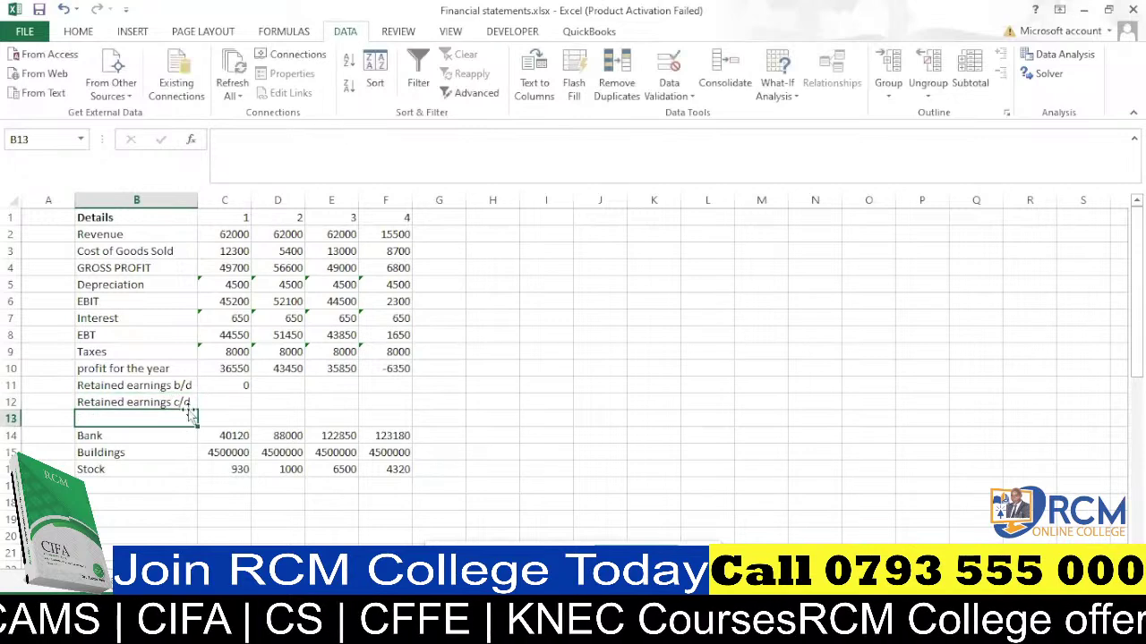
{"action": "left_click", "coordinate": [238, 403]}
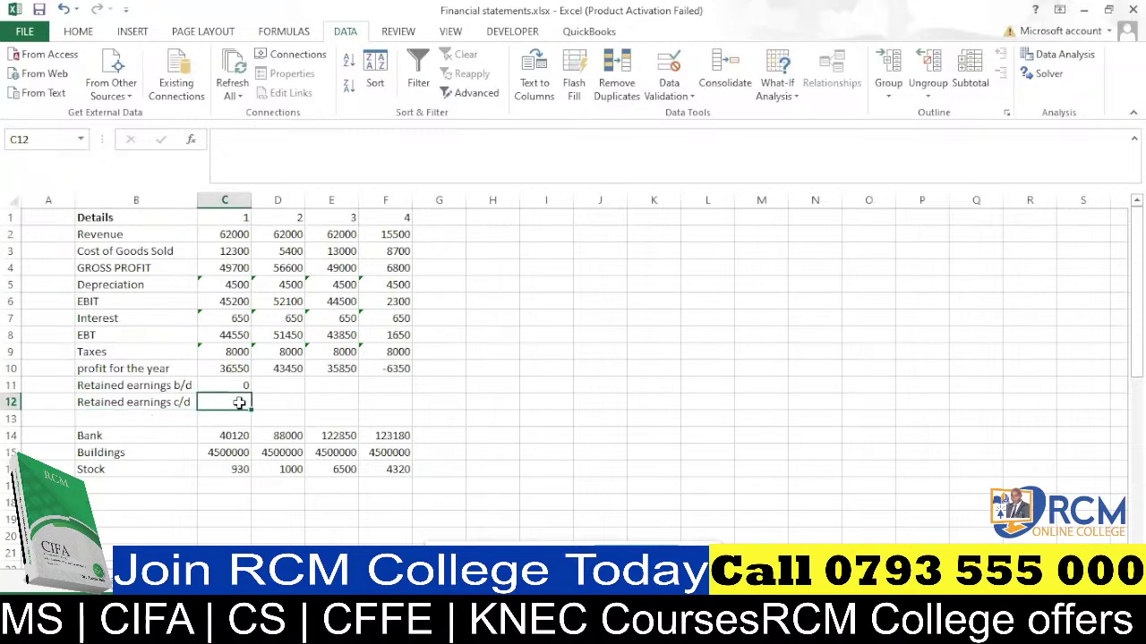
{"action": "type", "text": "="}
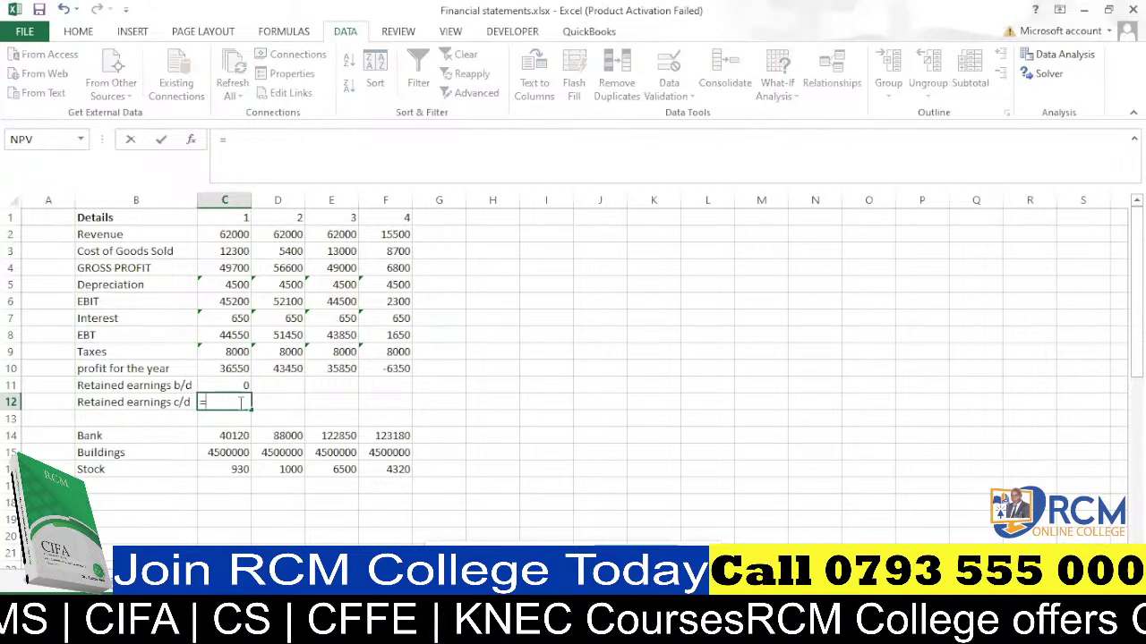
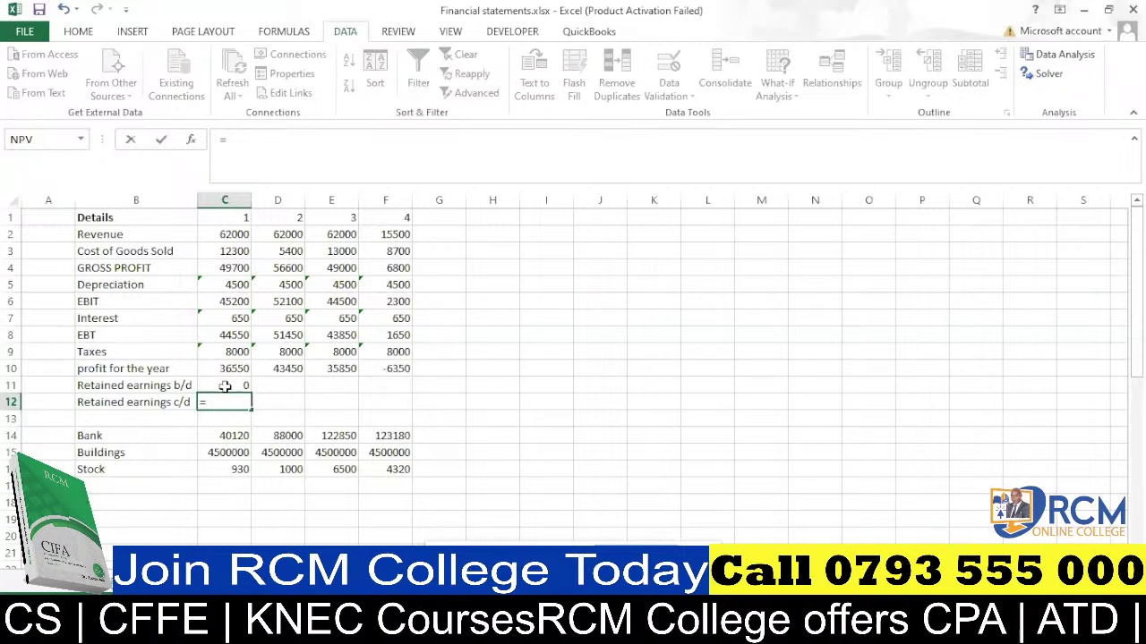
{"action": "key", "text": "BackSpace"}
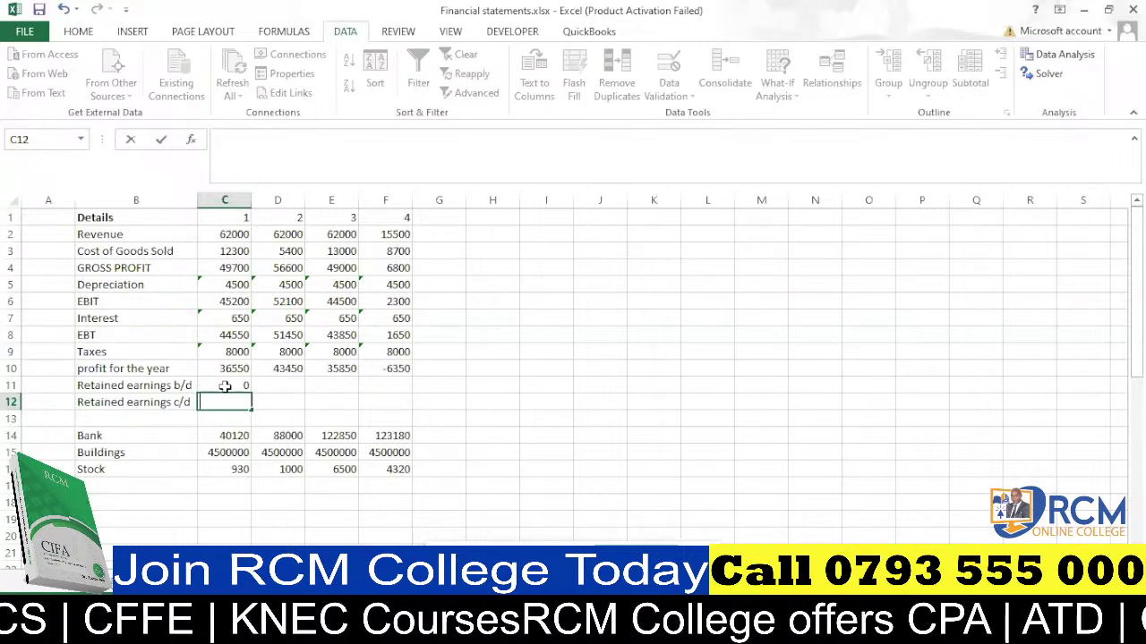
Sum C10:C11 in C12 as the first month's retained earnings c/d and fill the formula across to F12.
{"action": "key", "text": "Escape"}
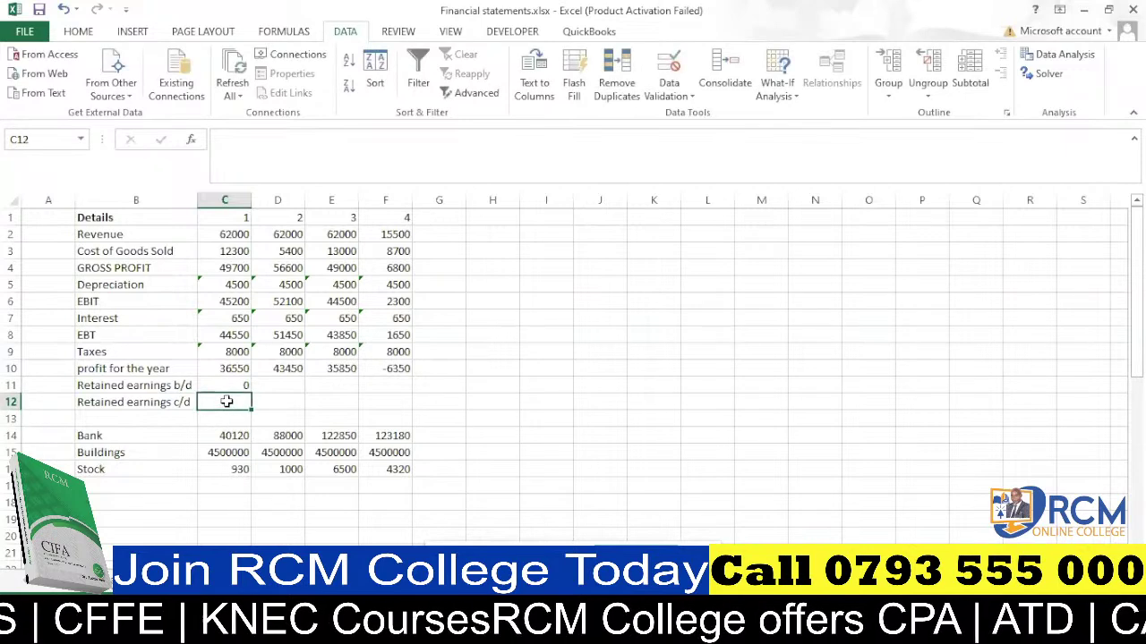
{"action": "key", "text": "alt+equal"}
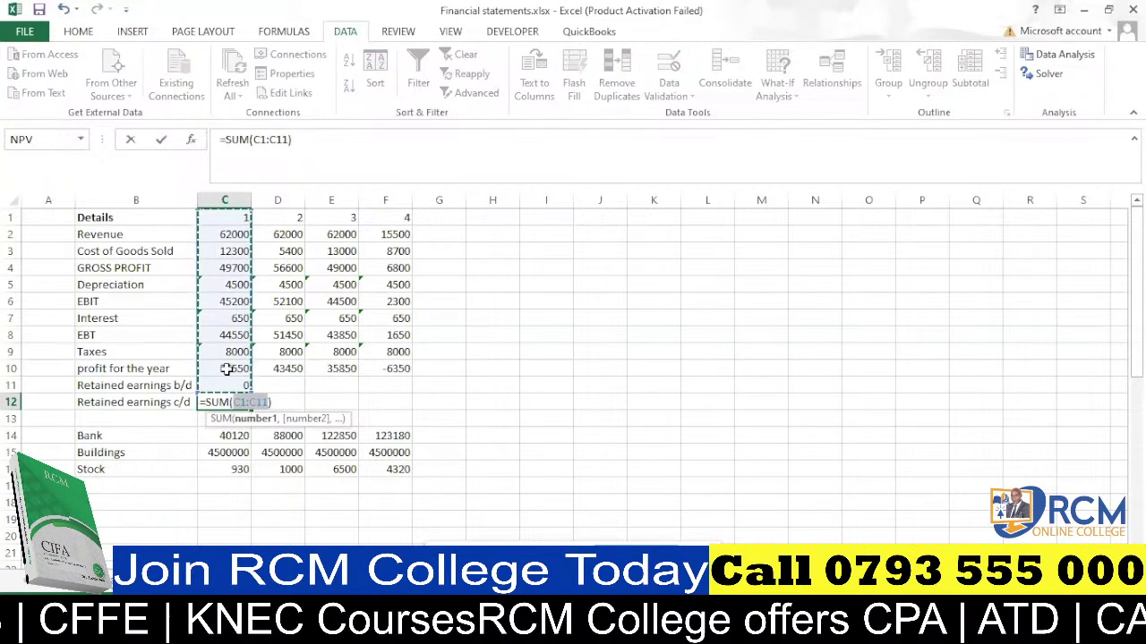
{"action": "left_click_drag", "start_coordinate": [226, 369], "coordinate": [231, 383]}
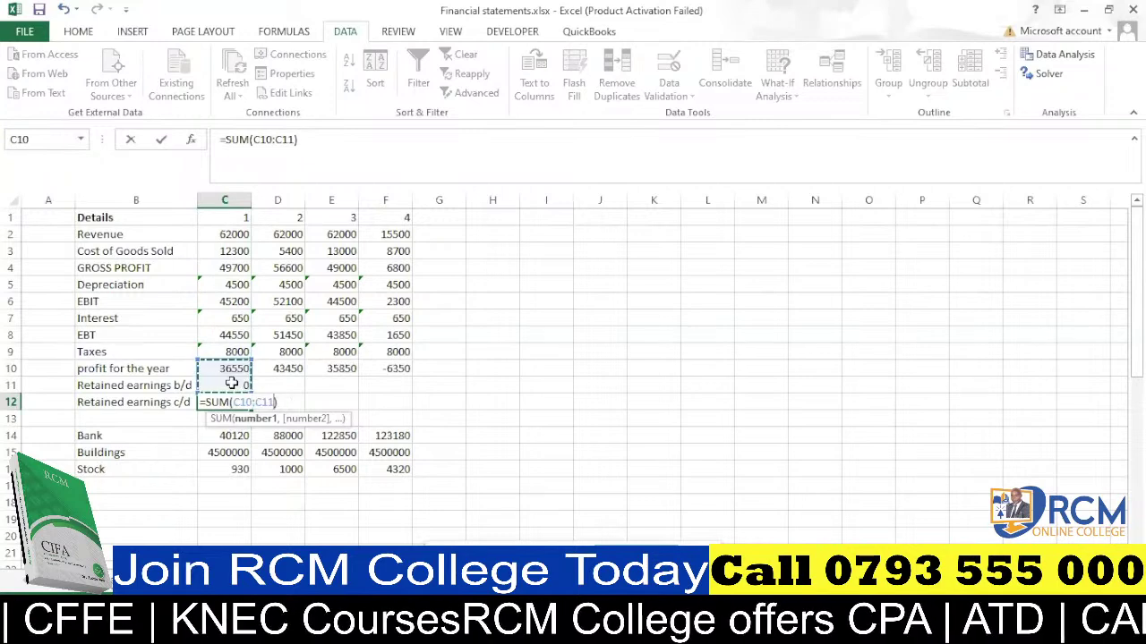
{"action": "key", "text": "ctrl+Return"}
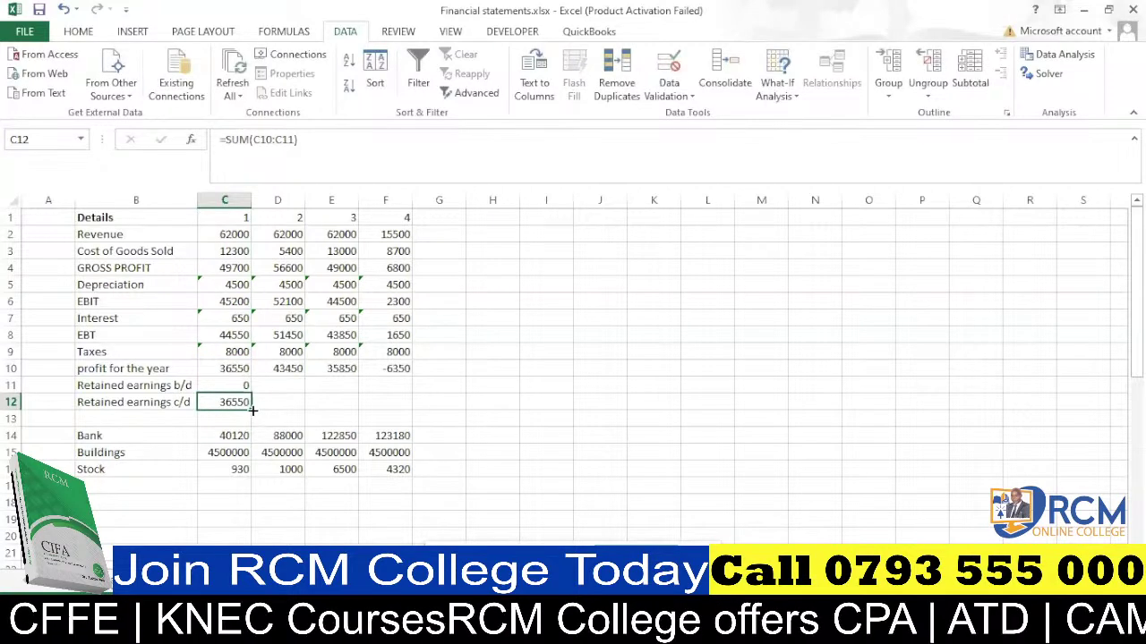
{"action": "left_click_drag", "start_coordinate": [253, 410], "coordinate": [404, 402]}
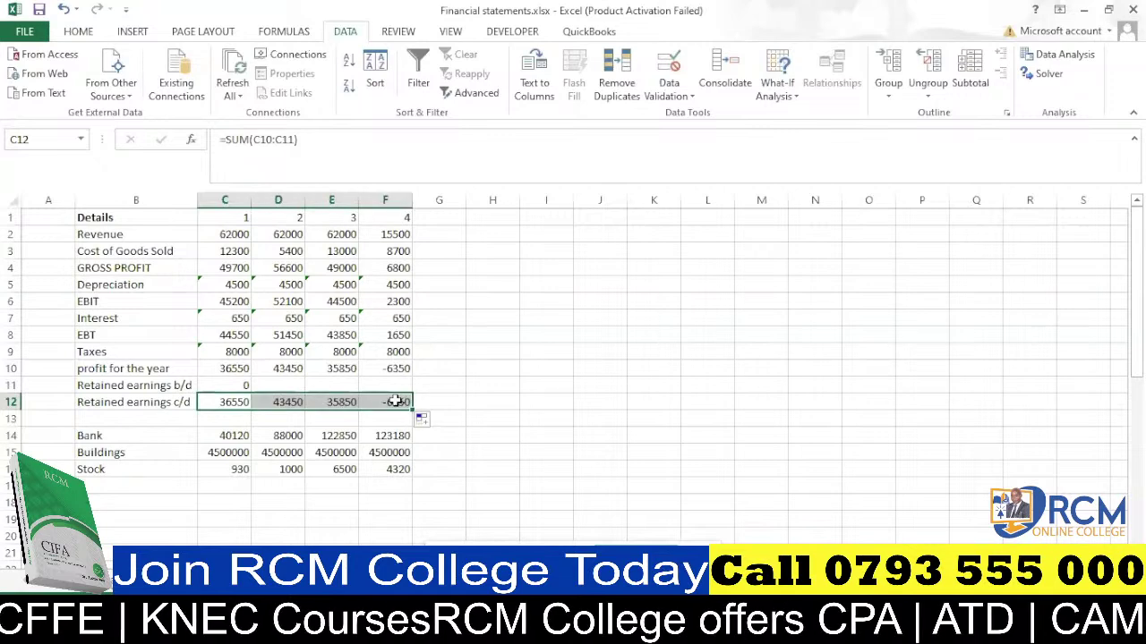
Link the second month's retained earnings b/d in D11 to C12 and fill the formula across to F11.
{"action": "left_click", "coordinate": [288, 384]}
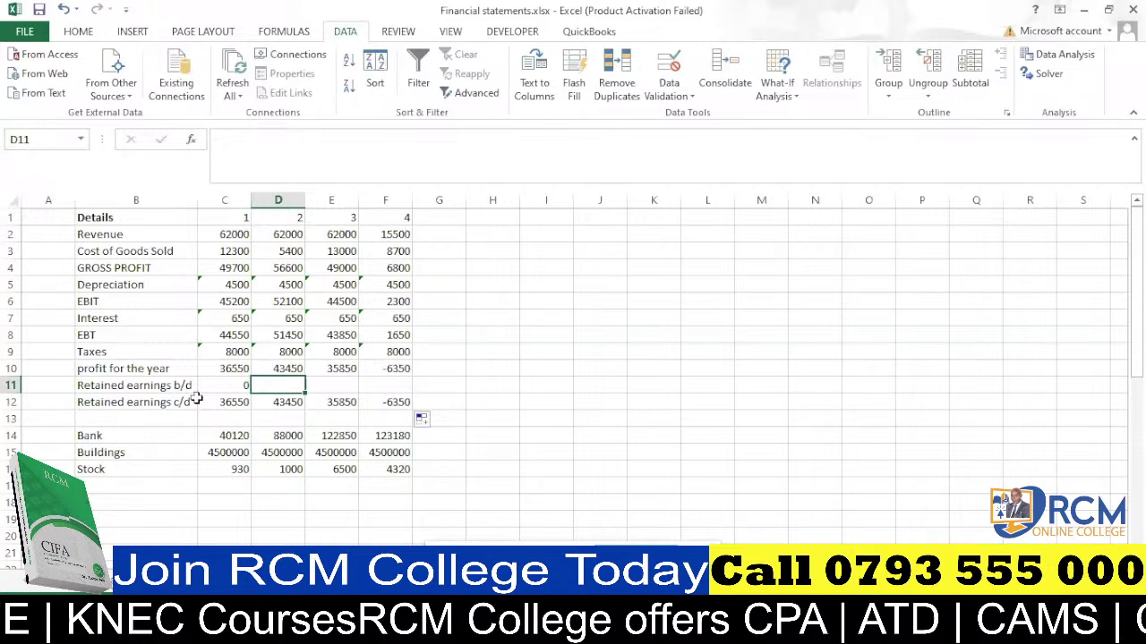
{"action": "type", "text": "="}
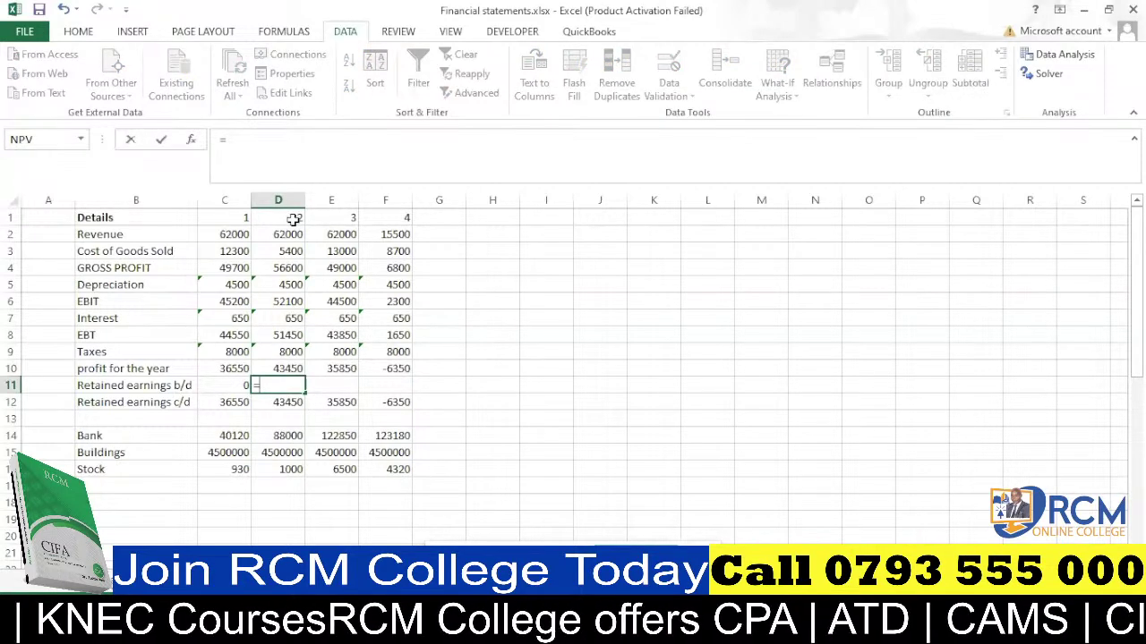
{"action": "left_click", "coordinate": [223, 402]}
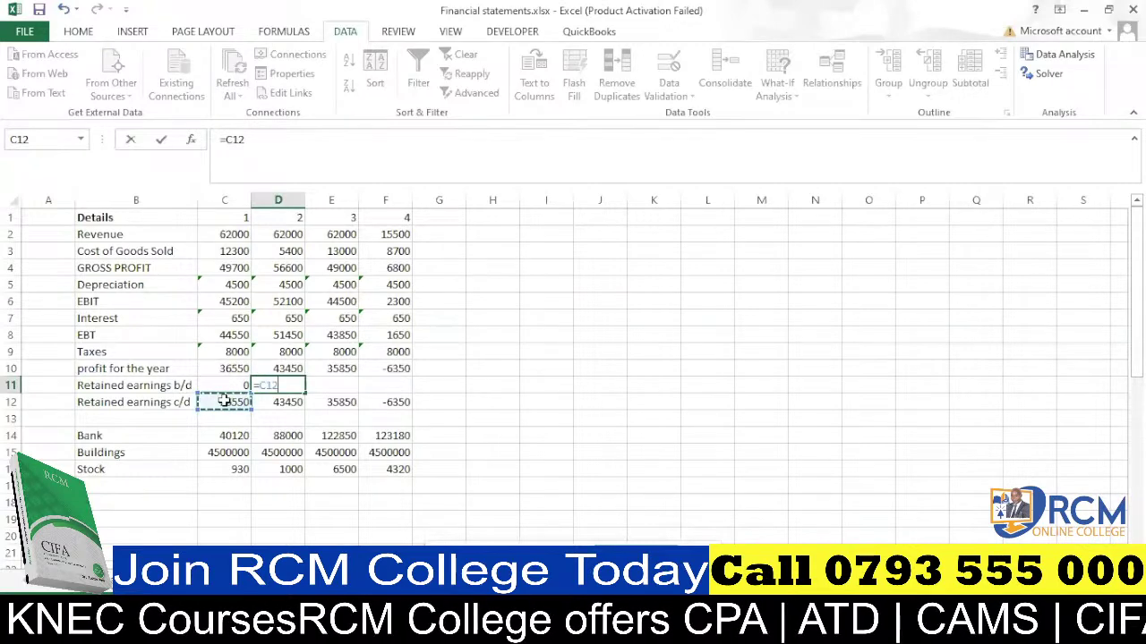
{"action": "key", "text": "Return"}
{"action": "left_click", "coordinate": [284, 385]}
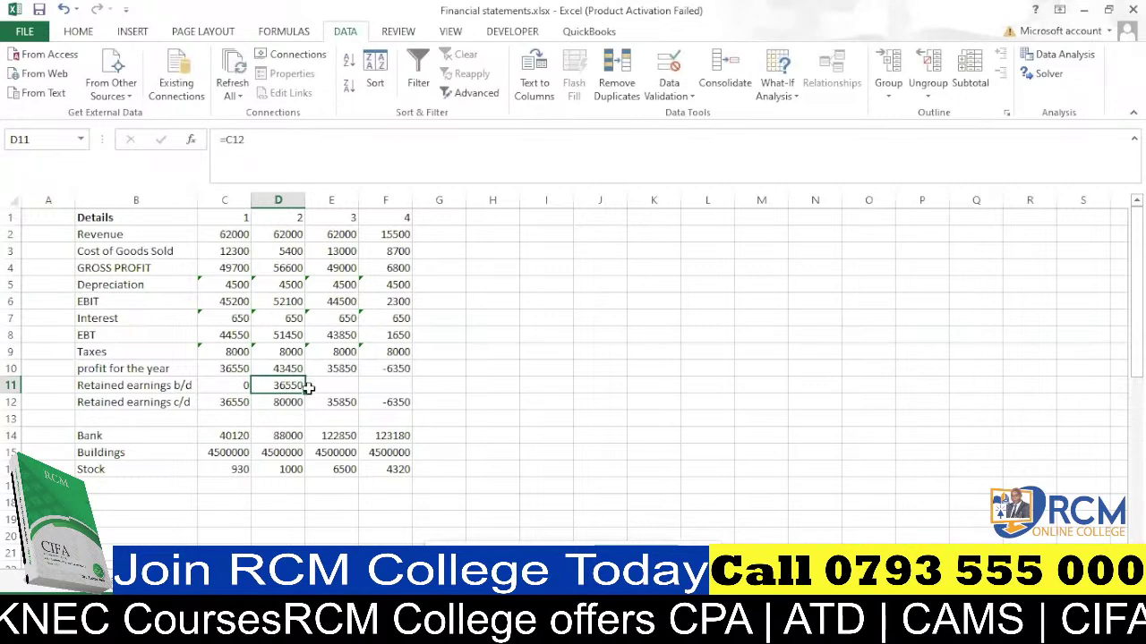
{"action": "left_click_drag", "start_coordinate": [305, 393], "coordinate": [396, 387]}
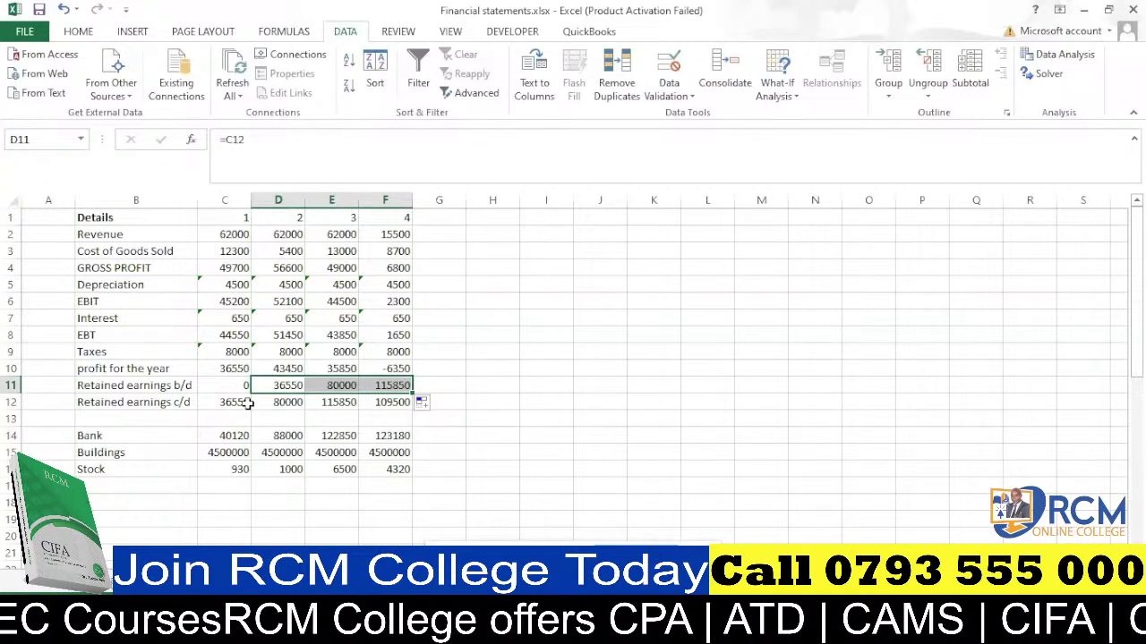
Insert four blank rows at row 13, between the retained earnings c/d and Bank rows.
{"action": "scroll", "coordinate": [103, 385], "scroll_direction": "down", "scroll_amount": 1}
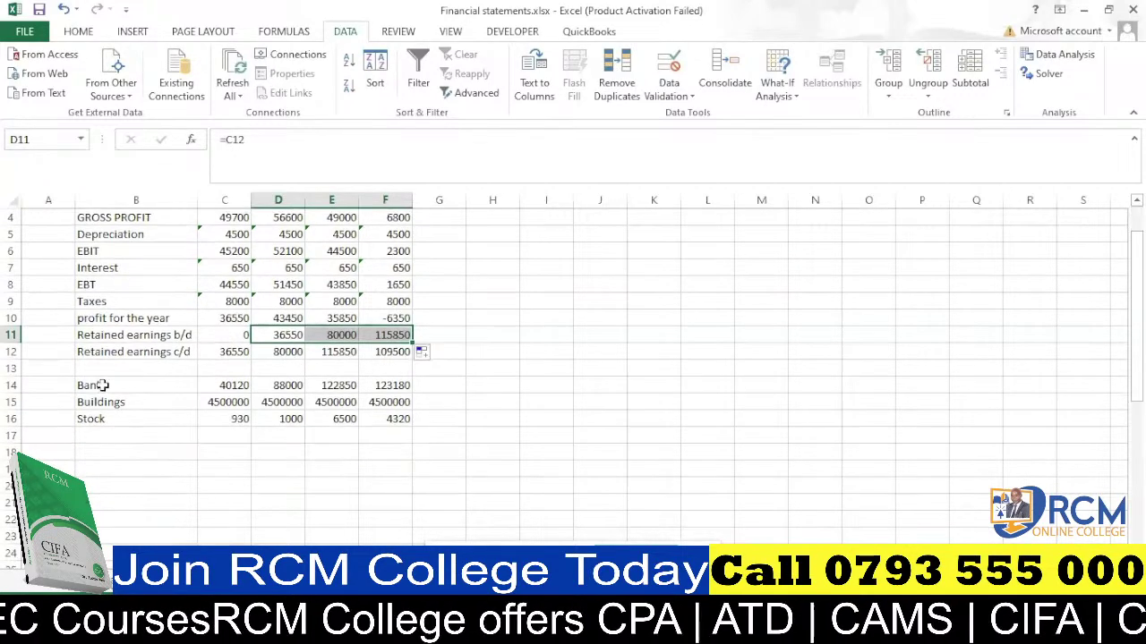
{"action": "left_click", "coordinate": [7, 367]}
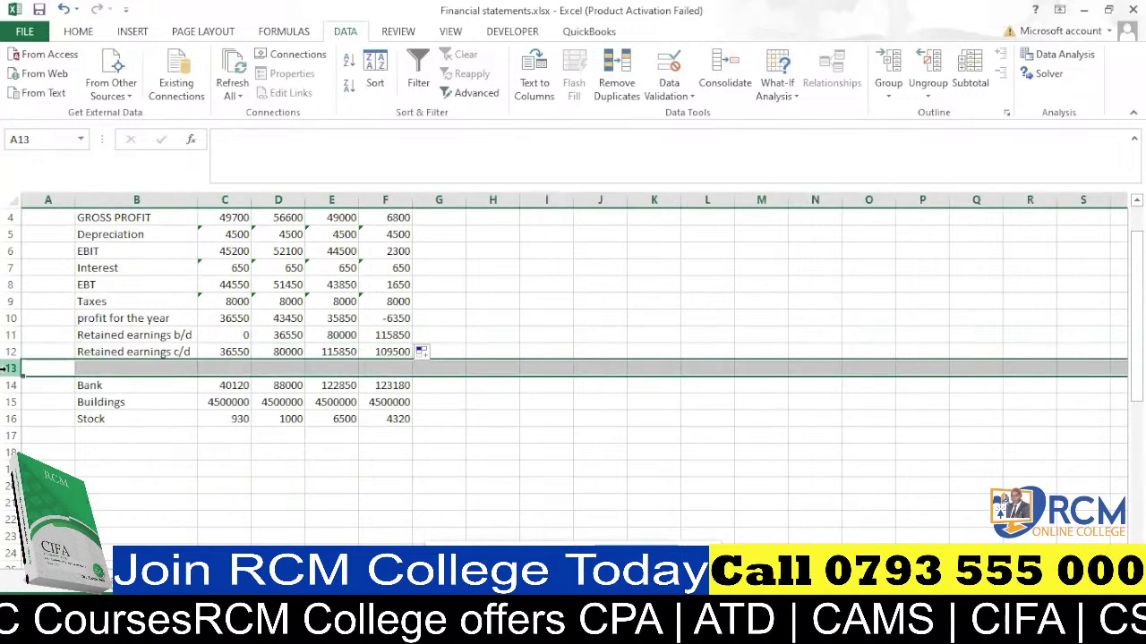
{"action": "key", "text": "ctrl+plus"}
{"action": "key", "text": "ctrl+plus"}
{"action": "key", "text": "ctrl+plus"}
{"action": "key", "text": "ctrl+plus"}
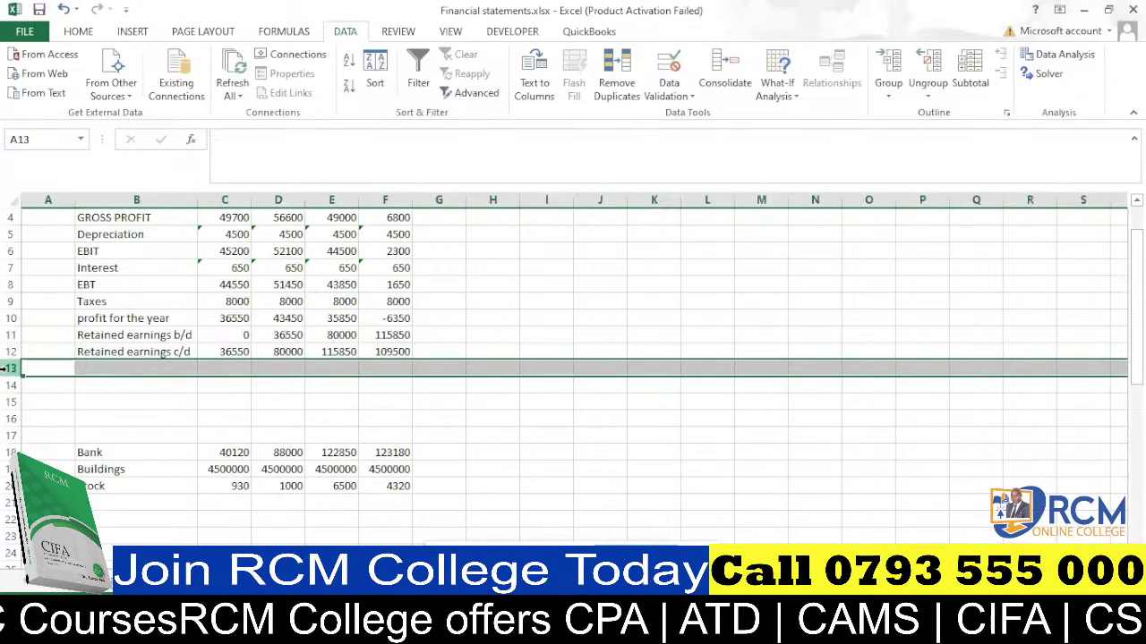
Apply a top and double bottom border to the retained earnings c/d row, B12:F12.
{"action": "left_click_drag", "start_coordinate": [95, 351], "coordinate": [369, 353]}
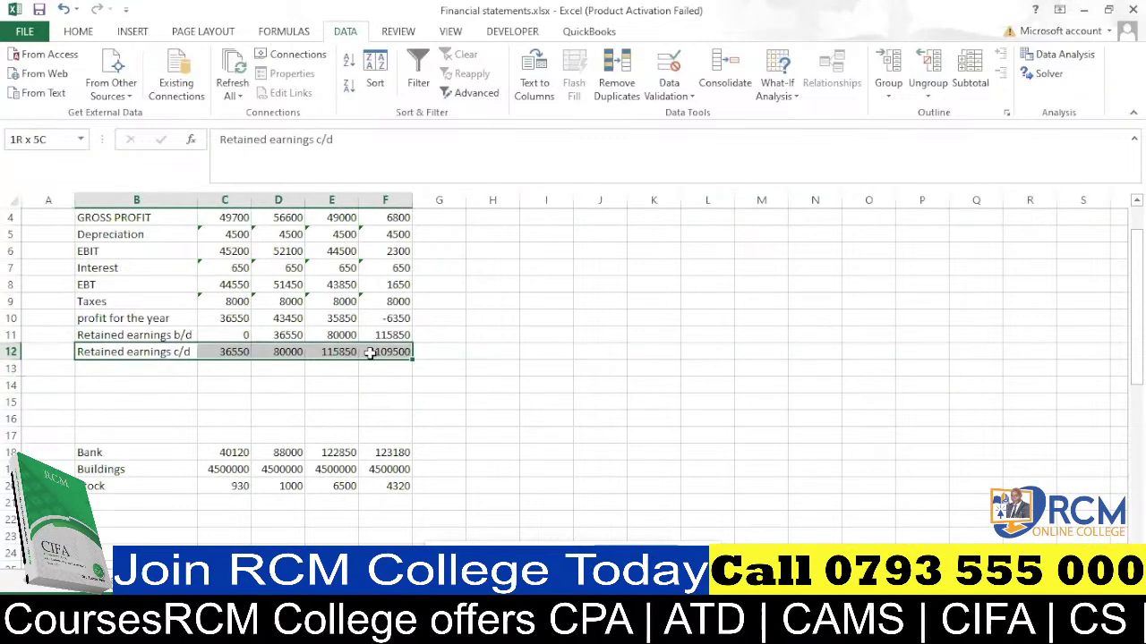
{"action": "left_click", "coordinate": [78, 34]}
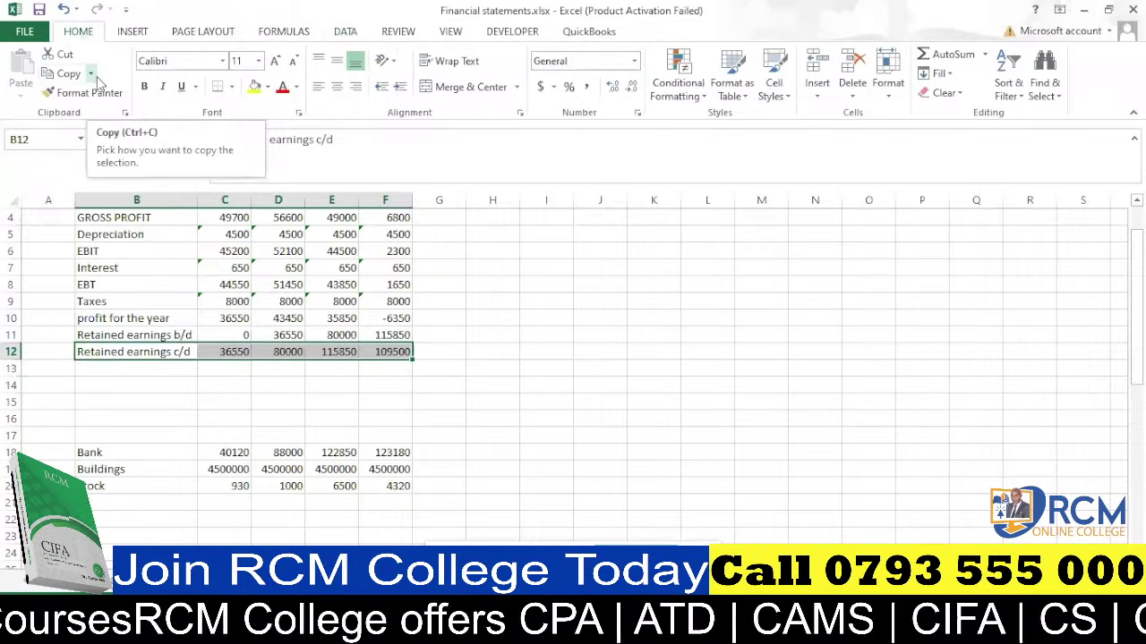
{"action": "left_click", "coordinate": [230, 86]}
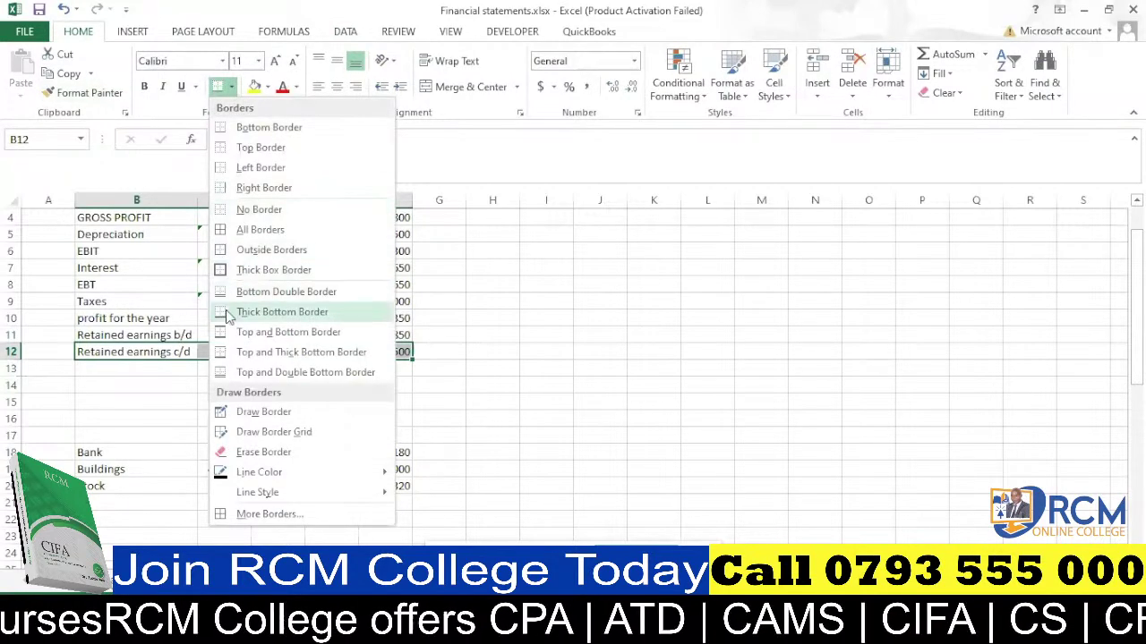
{"action": "left_click", "coordinate": [248, 373]}
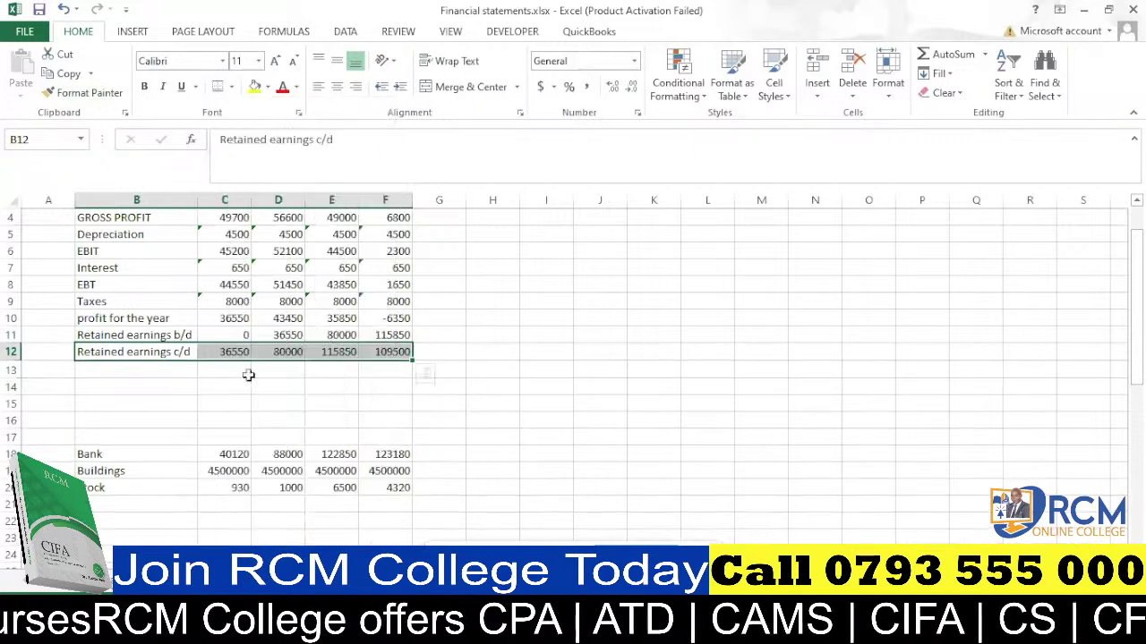
{"action": "left_click", "coordinate": [488, 387]}
Enter the heading "Balance Sheet" in B15, below the income statement.
{"action": "scroll", "coordinate": [402, 362], "scroll_direction": "down", "scroll_amount": 2}
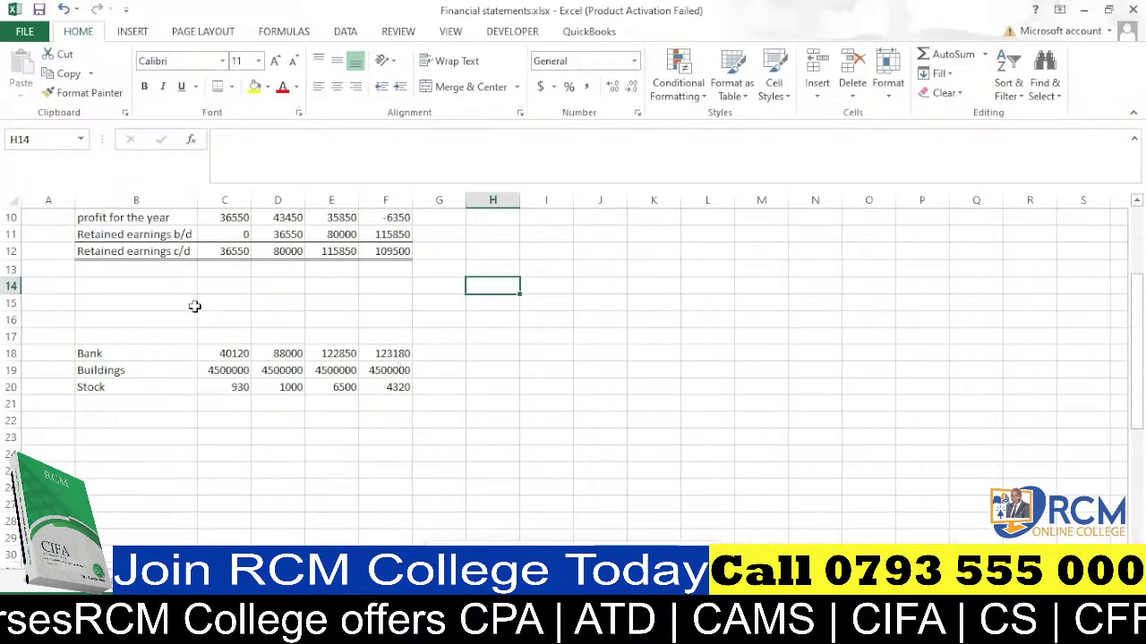
{"action": "left_click", "coordinate": [183, 304]}
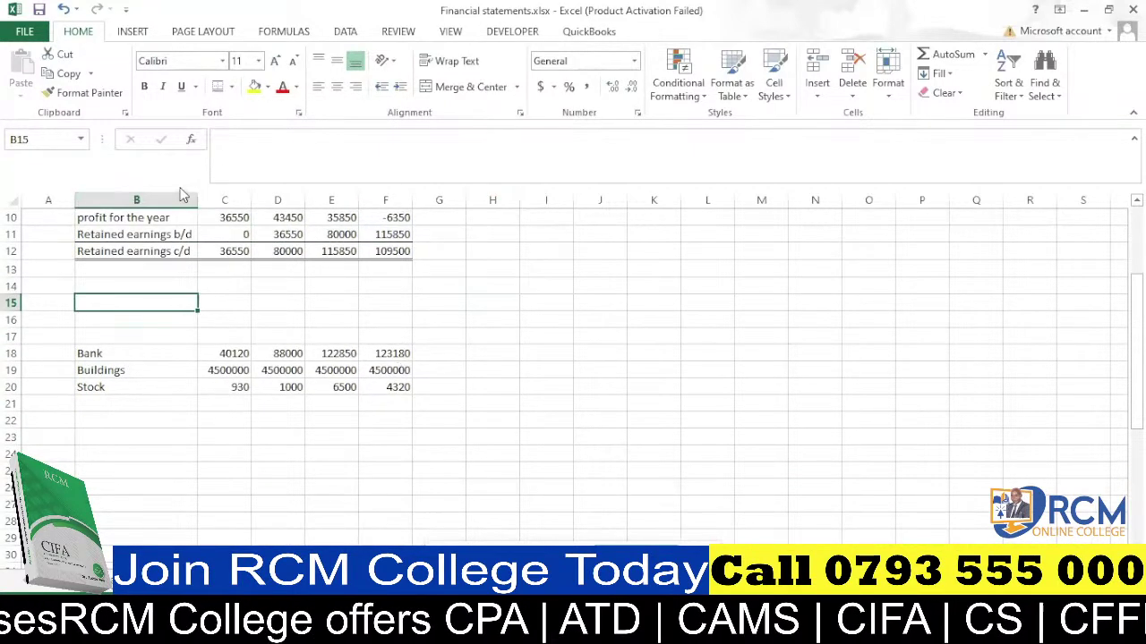
{"action": "type", "text": "Bala"}
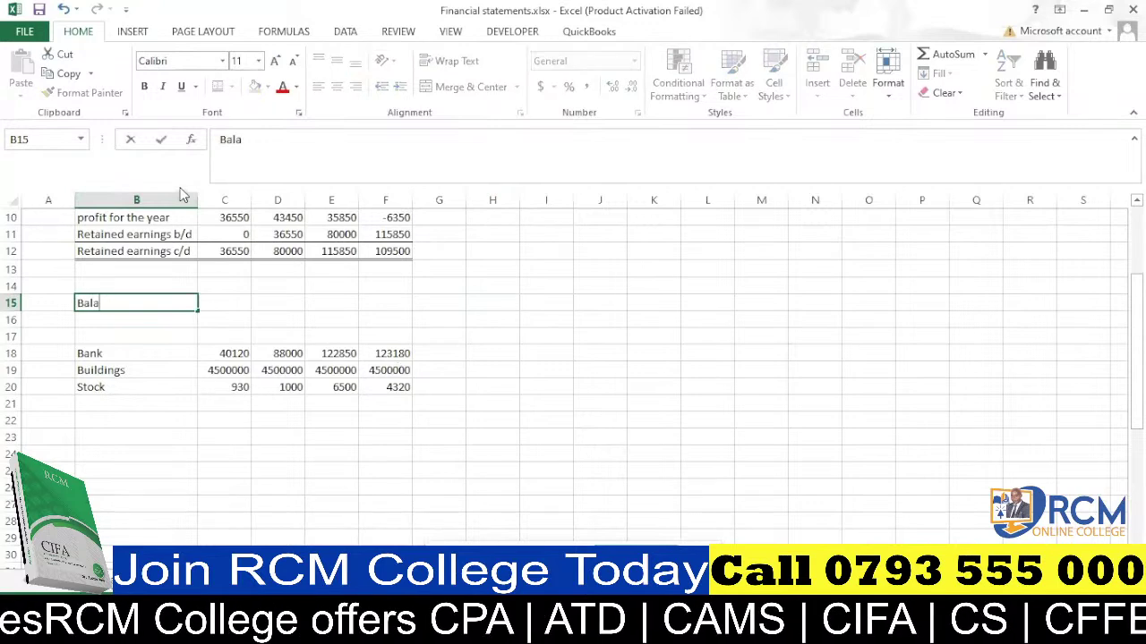
{"action": "type", "text": "nce Sheet"}
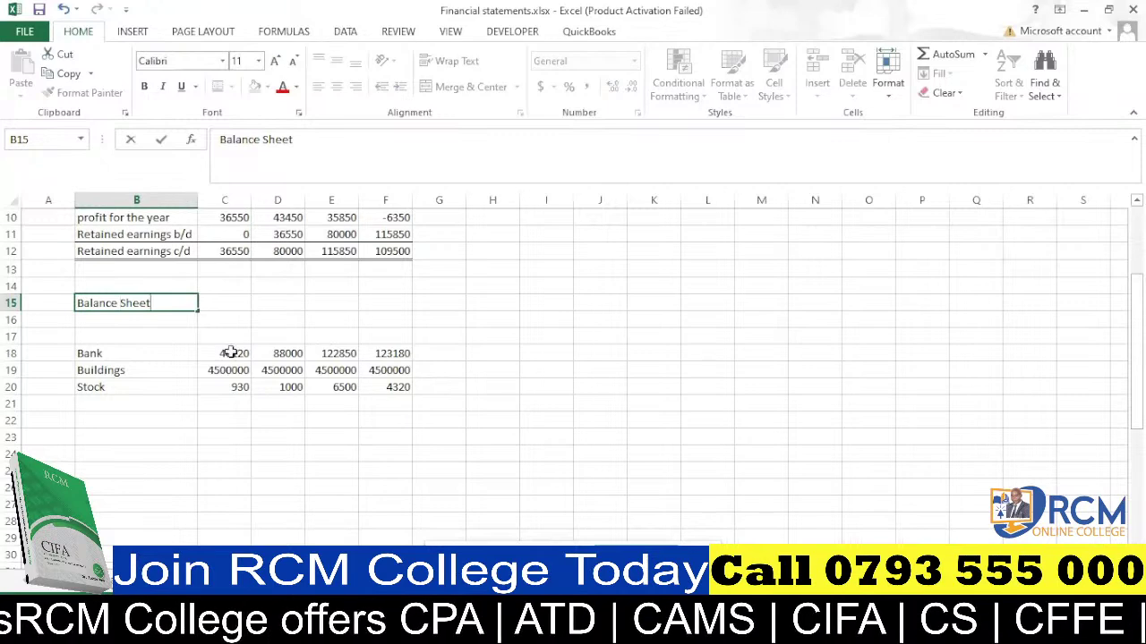
{"action": "left_click", "coordinate": [207, 414]}
Enter the label "NCA" in B17, directly above the Bank row.
{"action": "left_click", "coordinate": [124, 336]}
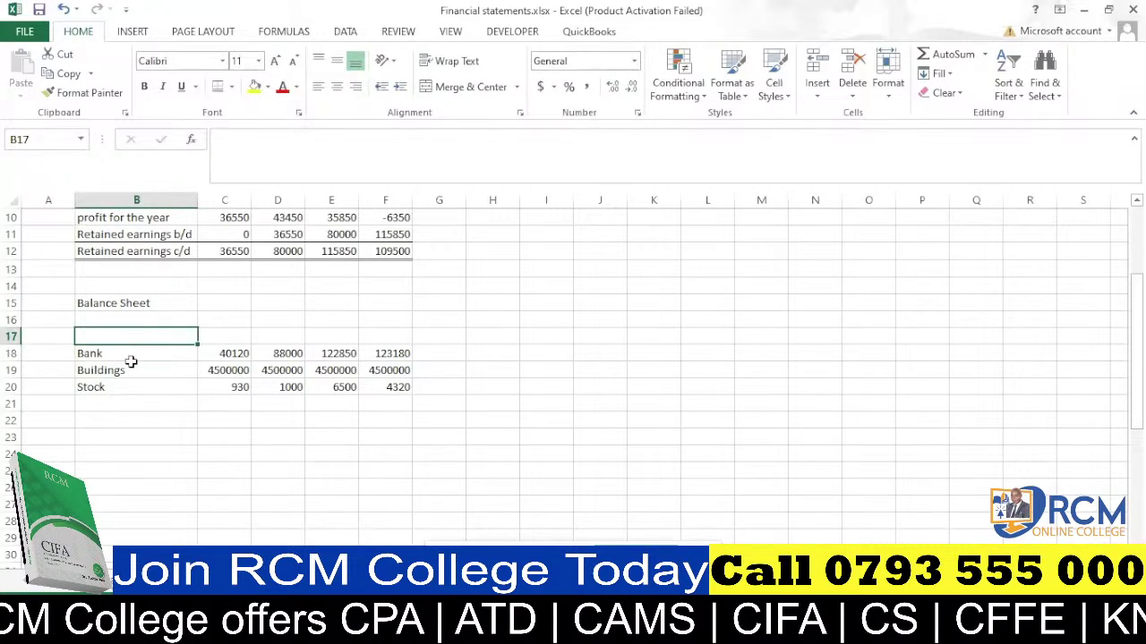
{"action": "type", "text": "NCA"}
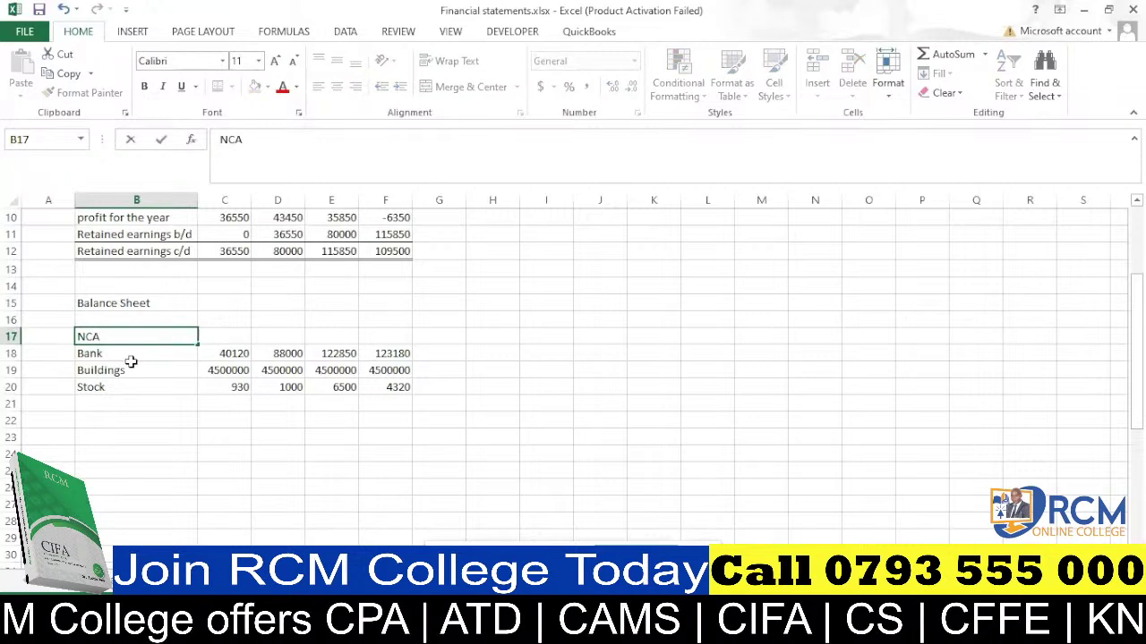
{"action": "left_click", "coordinate": [150, 385]}
Insert three blank rows at row 18, between the NCA label and the Bank row.
{"action": "left_click", "coordinate": [11, 354]}
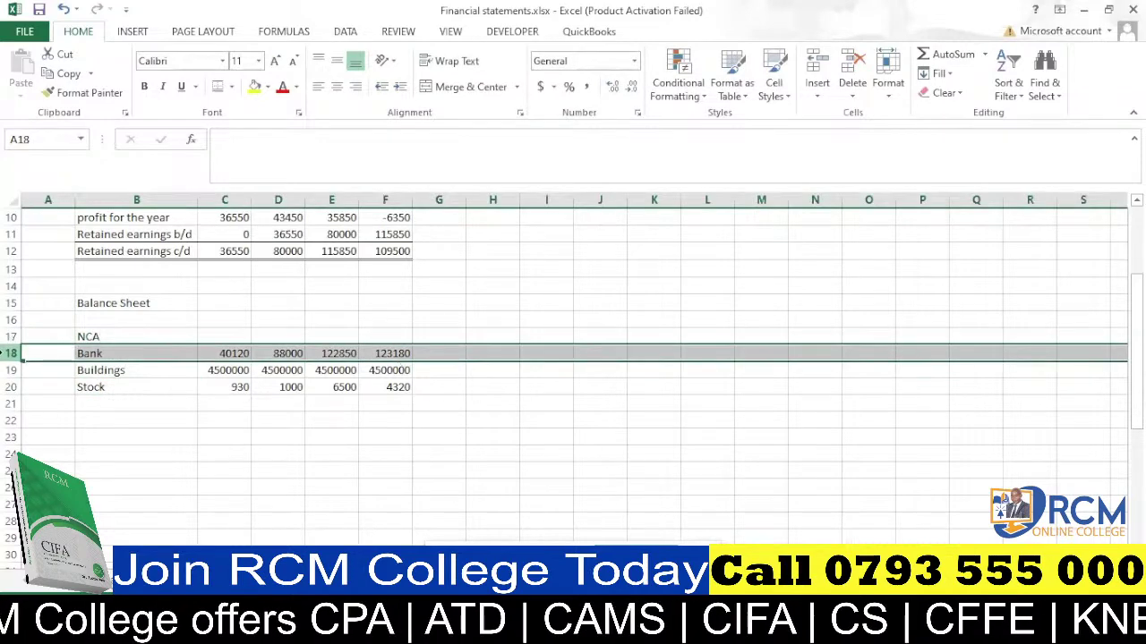
{"action": "key", "text": "ctrl+shift+plus"}
{"action": "key", "text": "ctrl+shift+plus"}
{"action": "key", "text": "ctrl+shift+plus"}
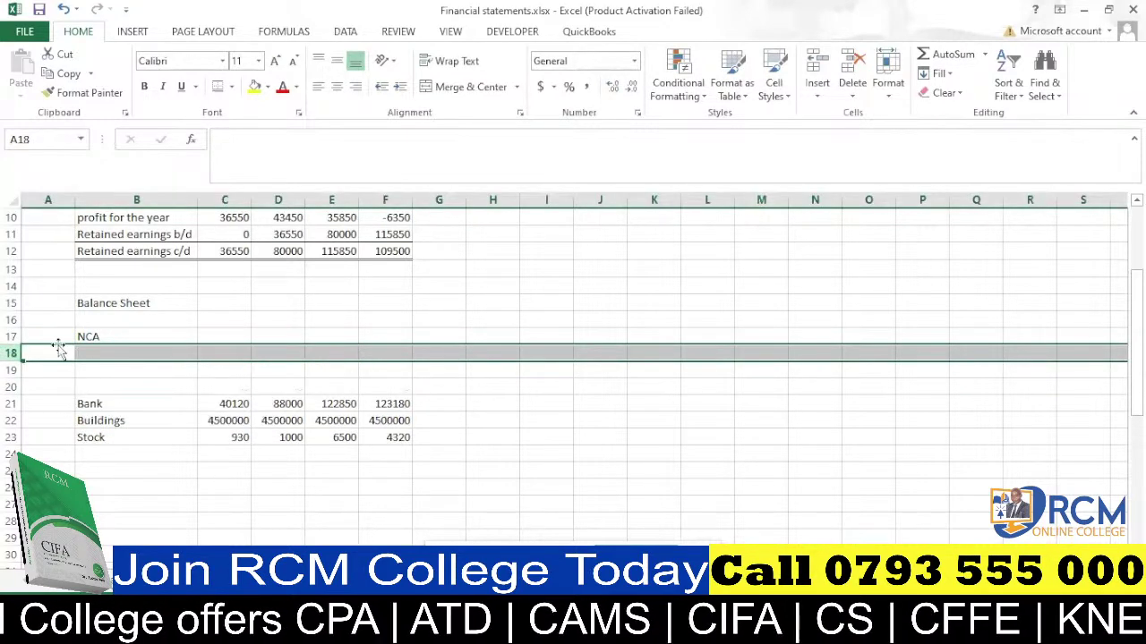
{"action": "left_click", "coordinate": [106, 353]}
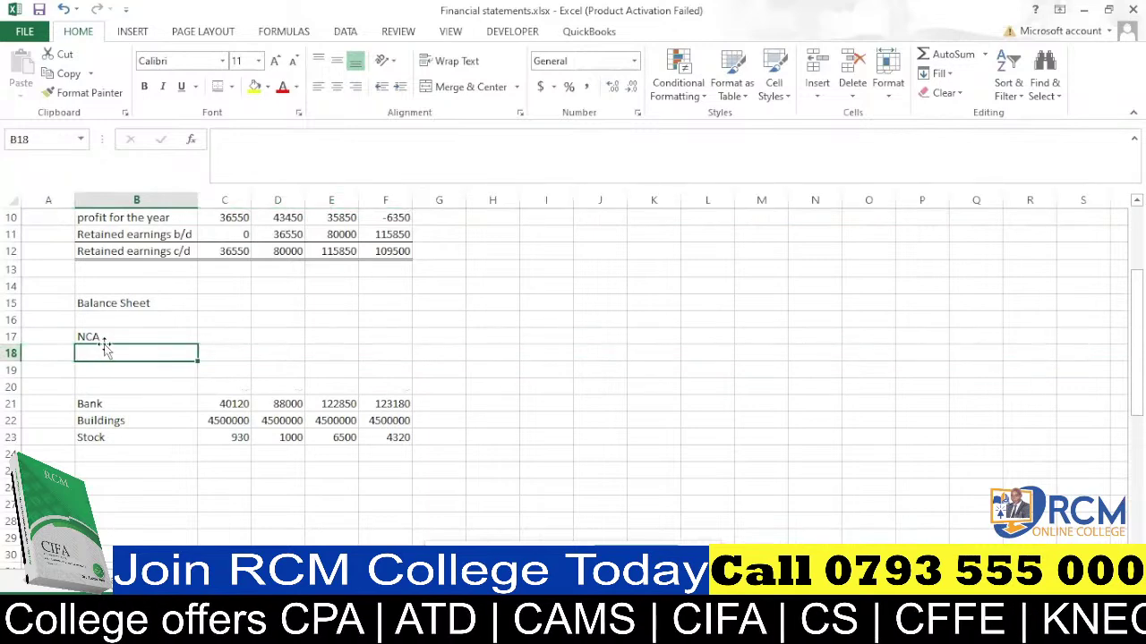
{"action": "type", "text": "bank"}
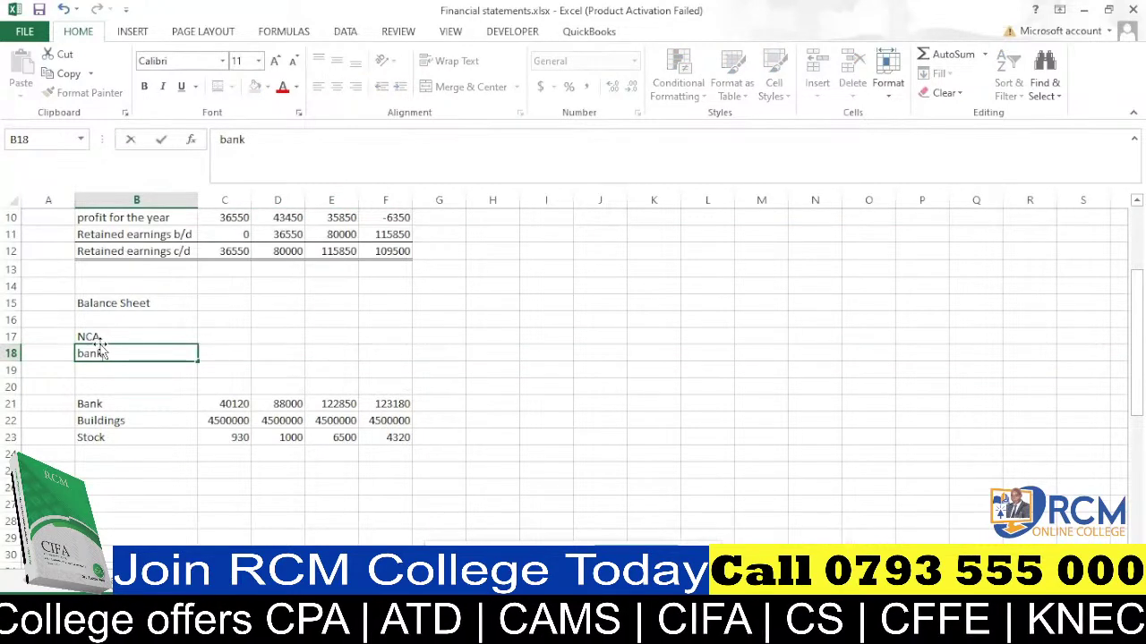
{"action": "key", "text": "BackSpace"}
{"action": "key", "text": "BackSpace"}
{"action": "key", "text": "BackSpace"}
{"action": "key", "text": "BackSpace"}
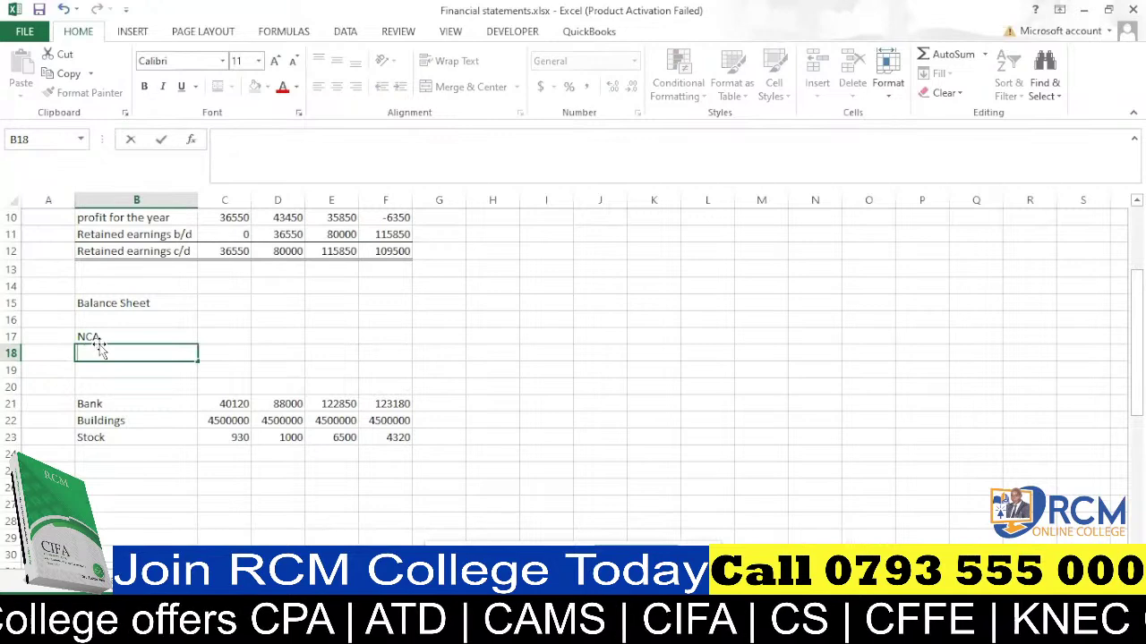
Enter the label "Buildings" in B18, directly below NCA.
{"action": "type", "text": "Build"}
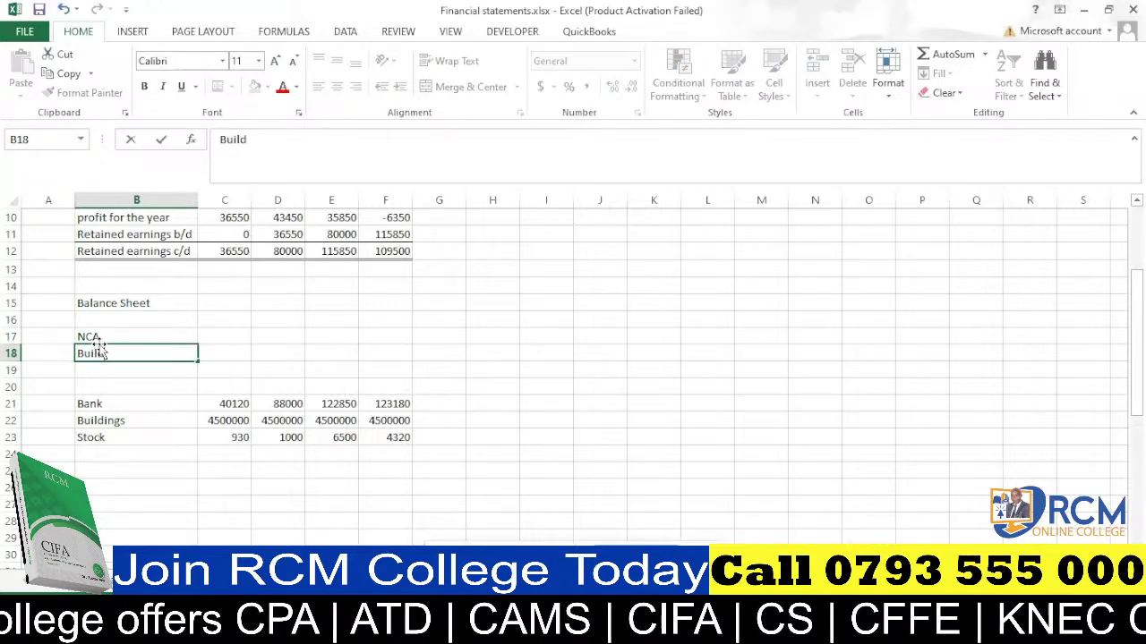
{"action": "type", "text": "ings"}
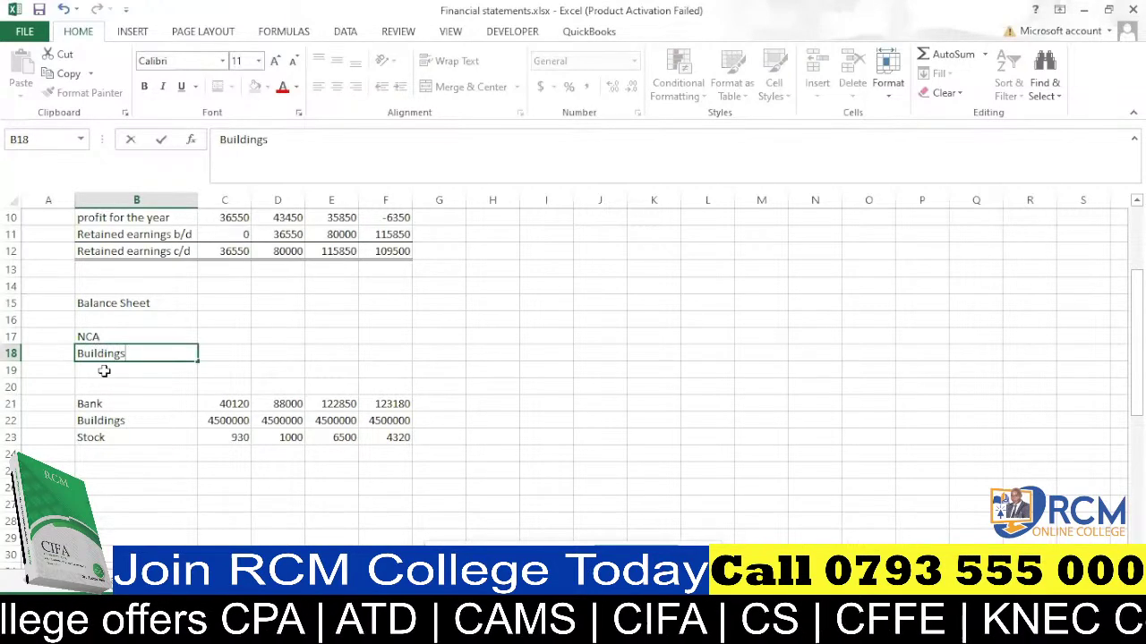
{"action": "left_click", "coordinate": [104, 371]}
{"action": "left_click", "coordinate": [116, 355]}
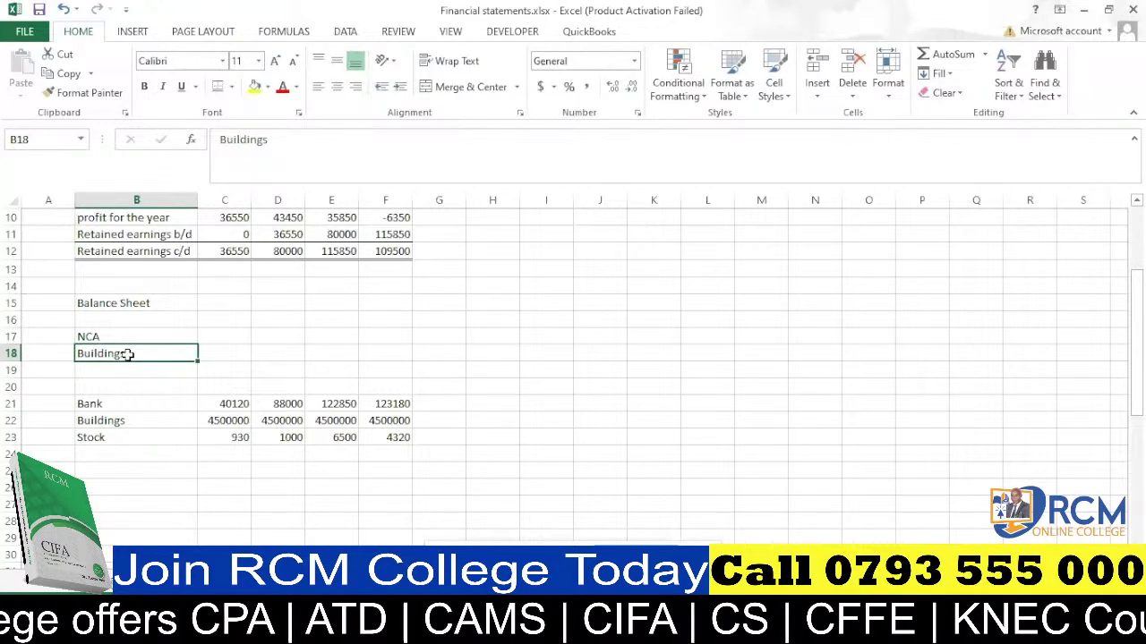
Enter the label "Acc dep" in B19, directly below the new Buildings label.
{"action": "left_click", "coordinate": [126, 369]}
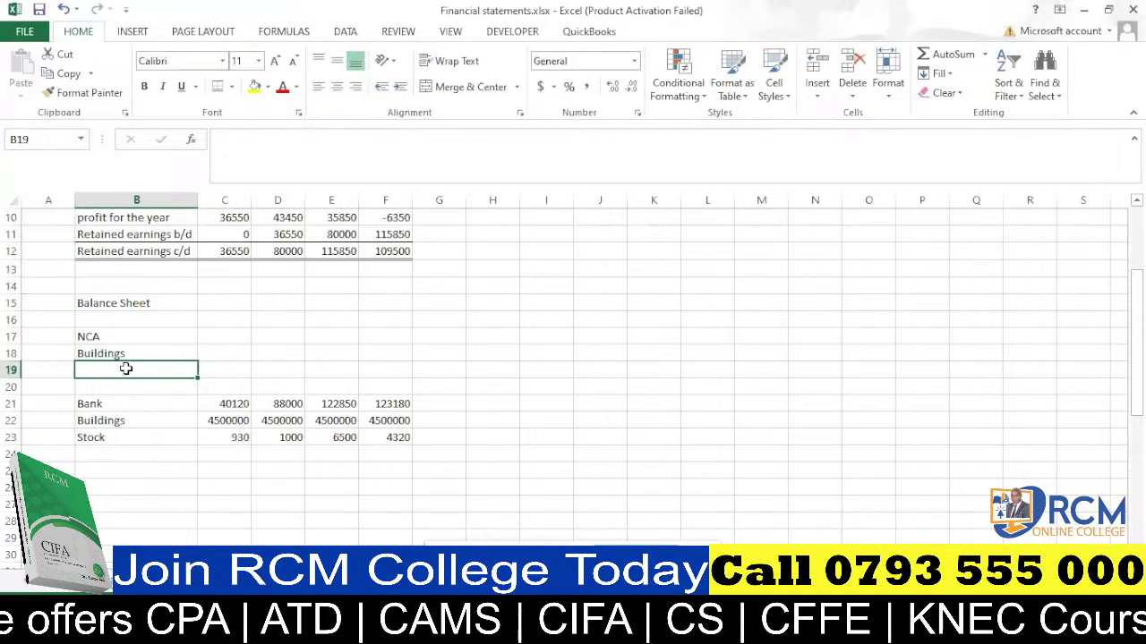
{"action": "type", "text": "Acc"}
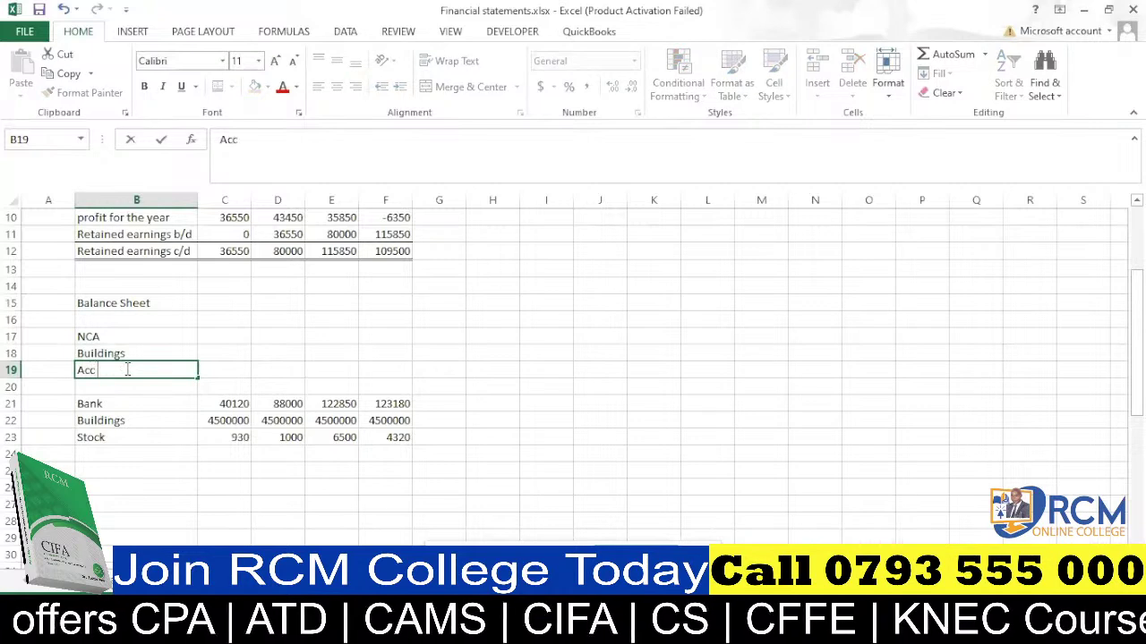
{"action": "type", "text": " dep"}
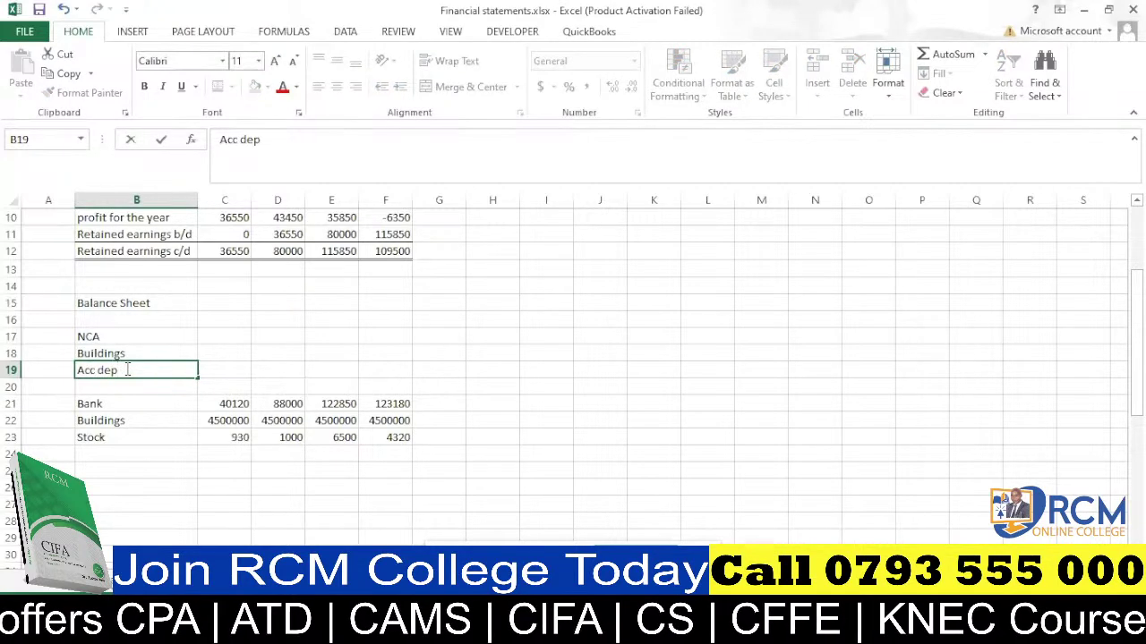
{"action": "left_click", "coordinate": [152, 388]}
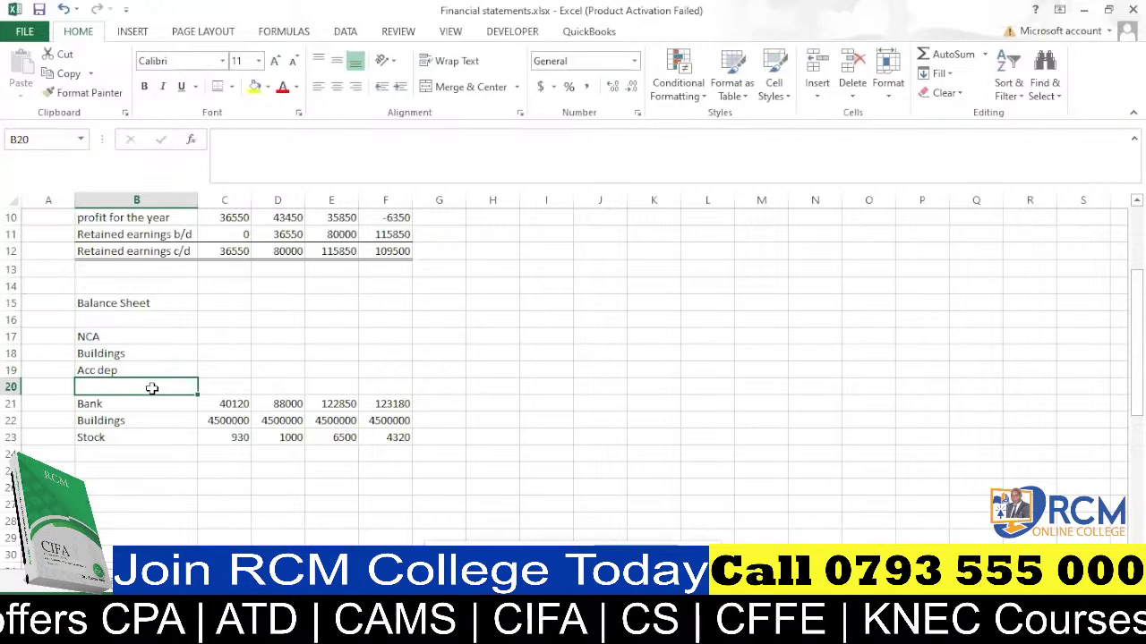
Enter the label "NBV" in B20, directly below Acc dep.
{"action": "type", "text": "NB"}
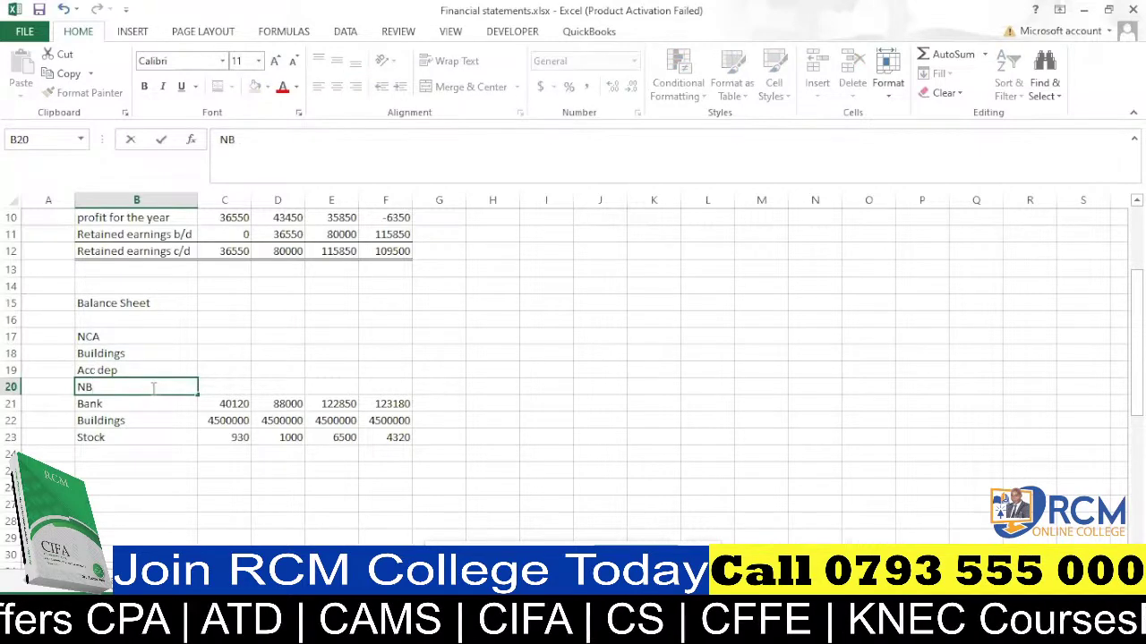
{"action": "type", "text": "V"}
{"action": "key", "text": "ctrl+Return"}
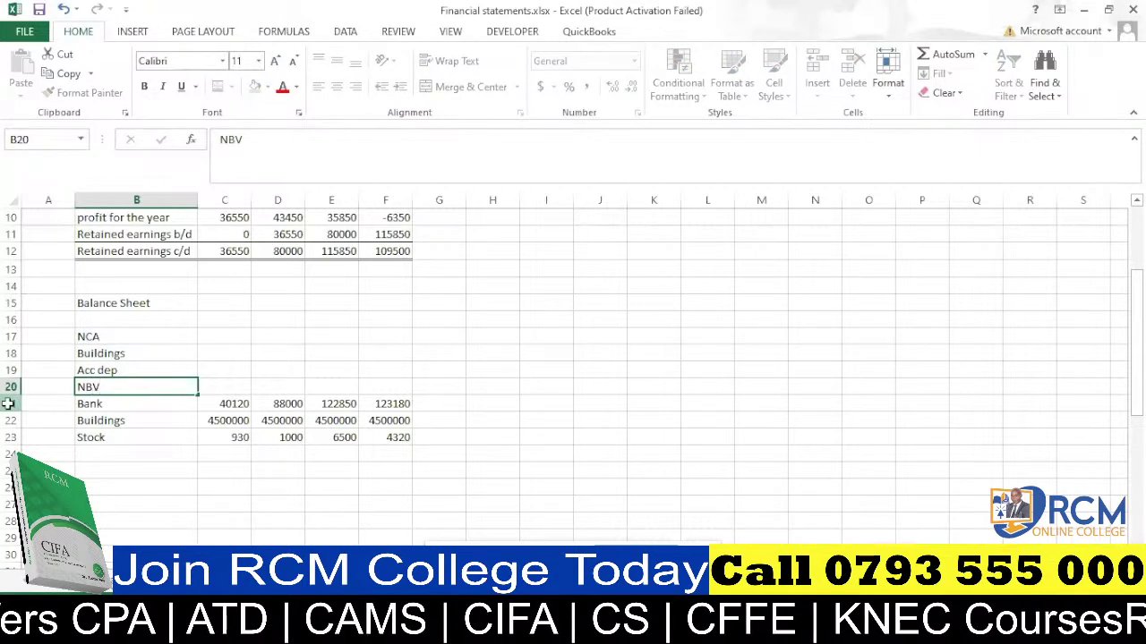
Insert five blank rows at row 21, between the NBV label and the Bank row, and select B21.
{"action": "left_click", "coordinate": [7, 404]}
{"action": "key", "text": "ctrl+plus"}
{"action": "key", "text": "ctrl+plus"}
{"action": "key", "text": "ctrl+plus"}
{"action": "key", "text": "ctrl+plus"}
{"action": "key", "text": "ctrl+plus"}
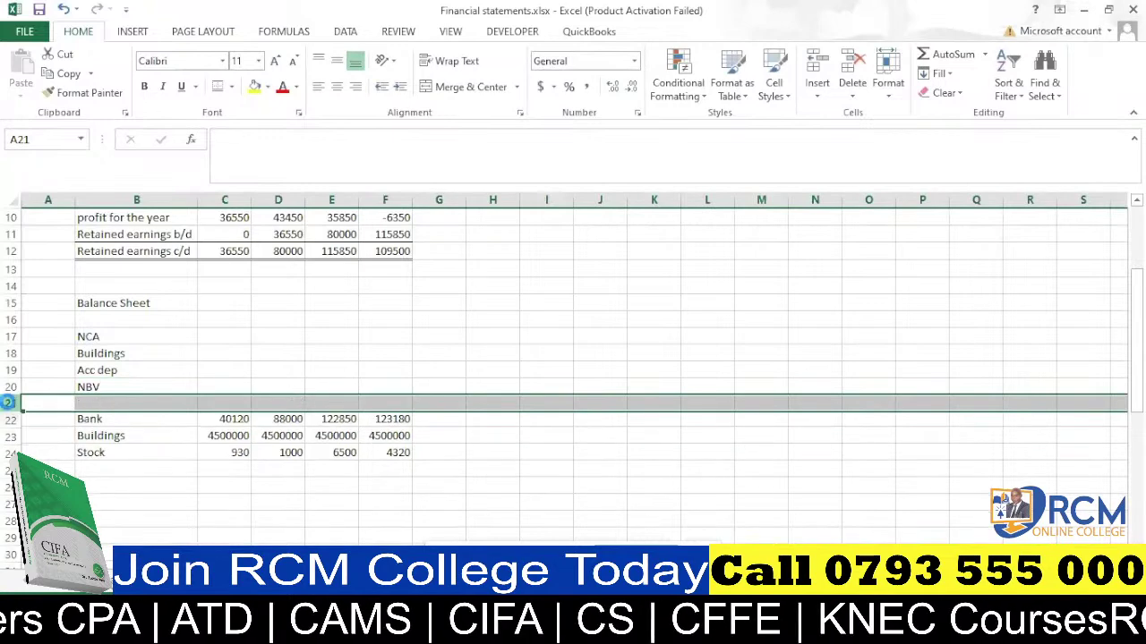
{"action": "scroll", "coordinate": [134, 404], "scroll_direction": "down", "scroll_amount": 2}
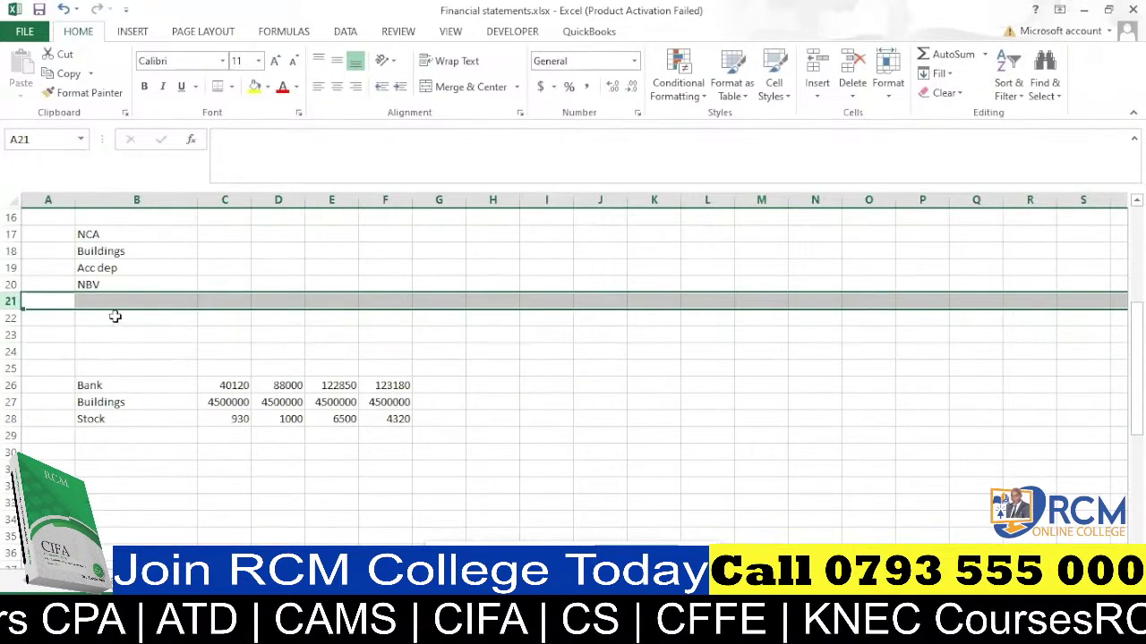
{"action": "scroll", "coordinate": [112, 305], "scroll_direction": "up", "scroll_amount": 1}
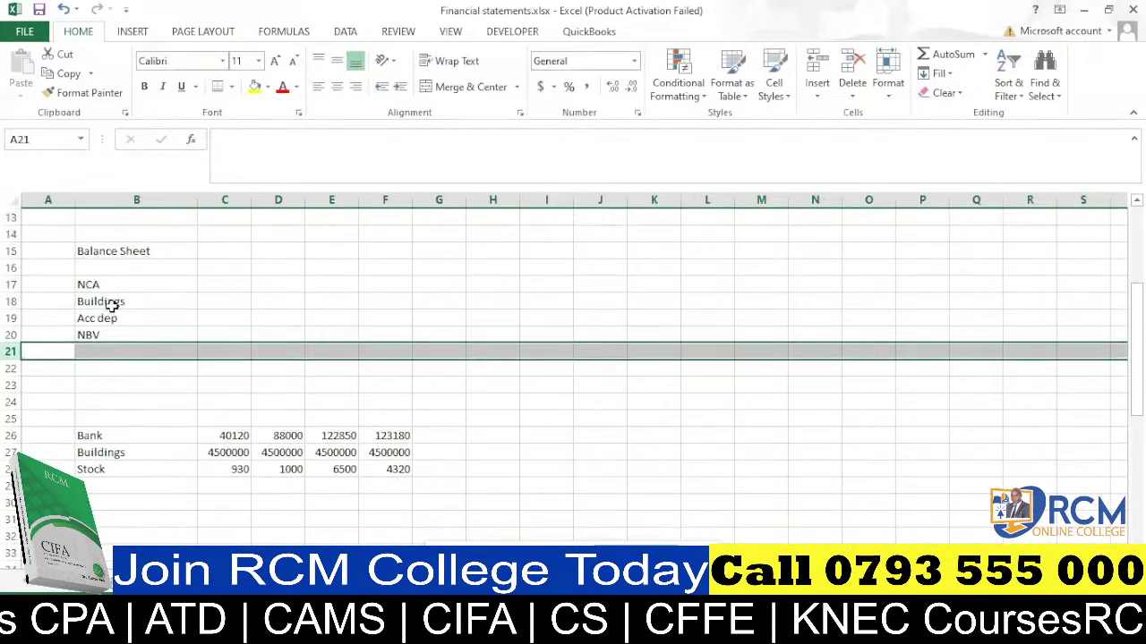
{"action": "left_click", "coordinate": [114, 352]}
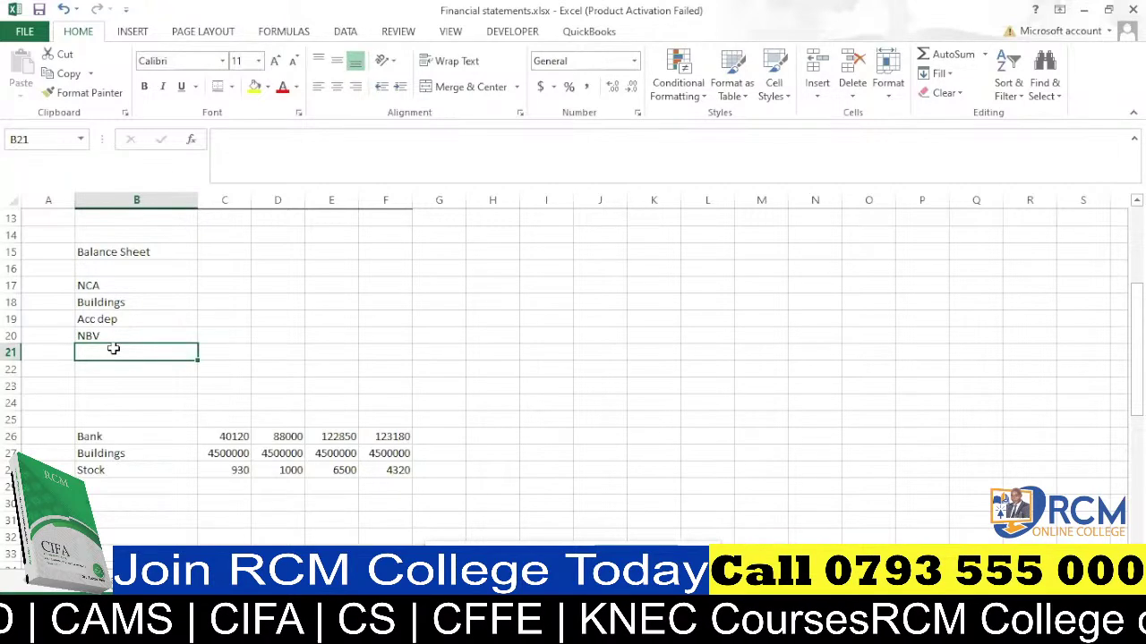
{"action": "type", "text": "total n"}
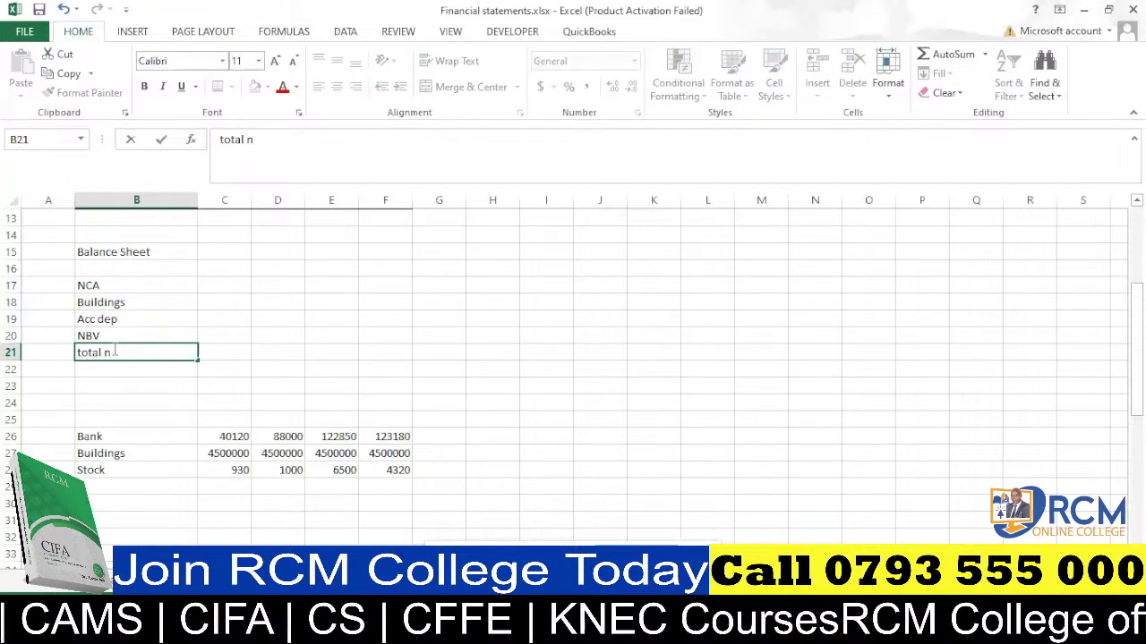
{"action": "key", "text": "BackSpace"}
{"action": "key", "text": "BackSpace"}
{"action": "key", "text": "BackSpace"}
{"action": "key", "text": "BackSpace"}
{"action": "key", "text": "BackSpace"}
{"action": "key", "text": "BackSpace"}
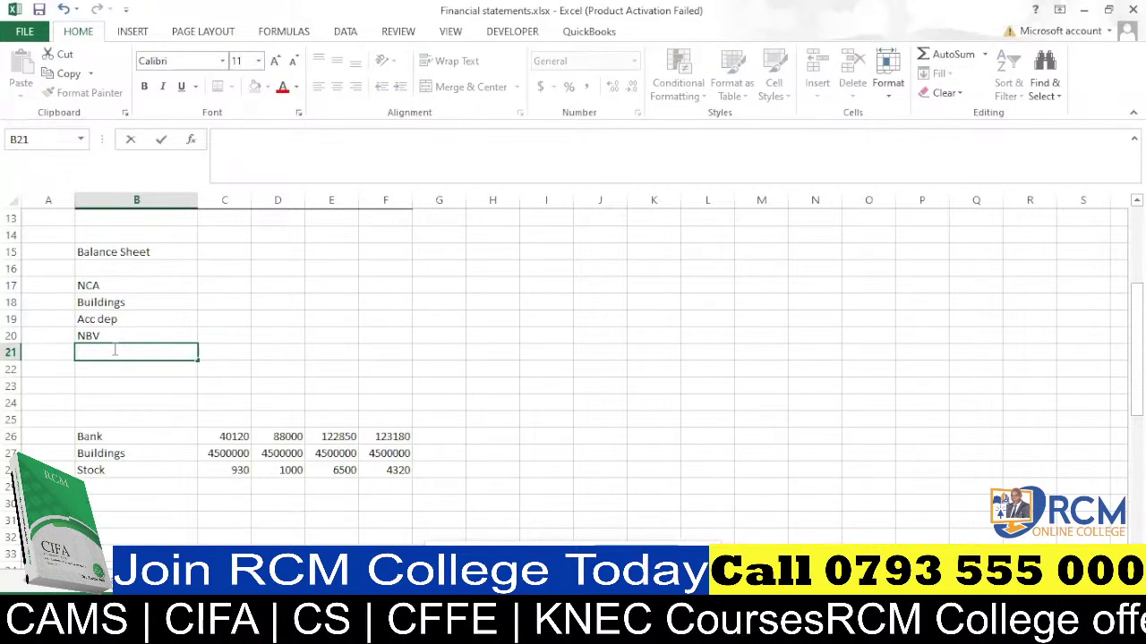
Enter the label "TOTAL NONCURRENT ASSETS" in B21 and autofit column B to its contents.
{"action": "type", "text": "TO"}
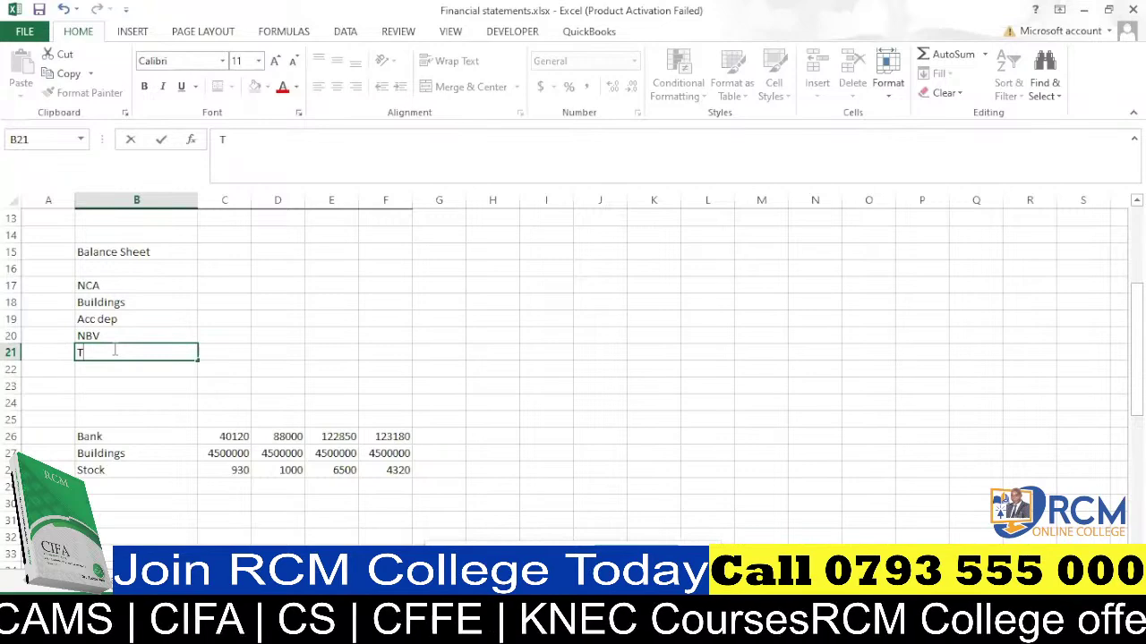
{"action": "key", "text": "BackSpace"}
{"action": "type", "text": "OT"}
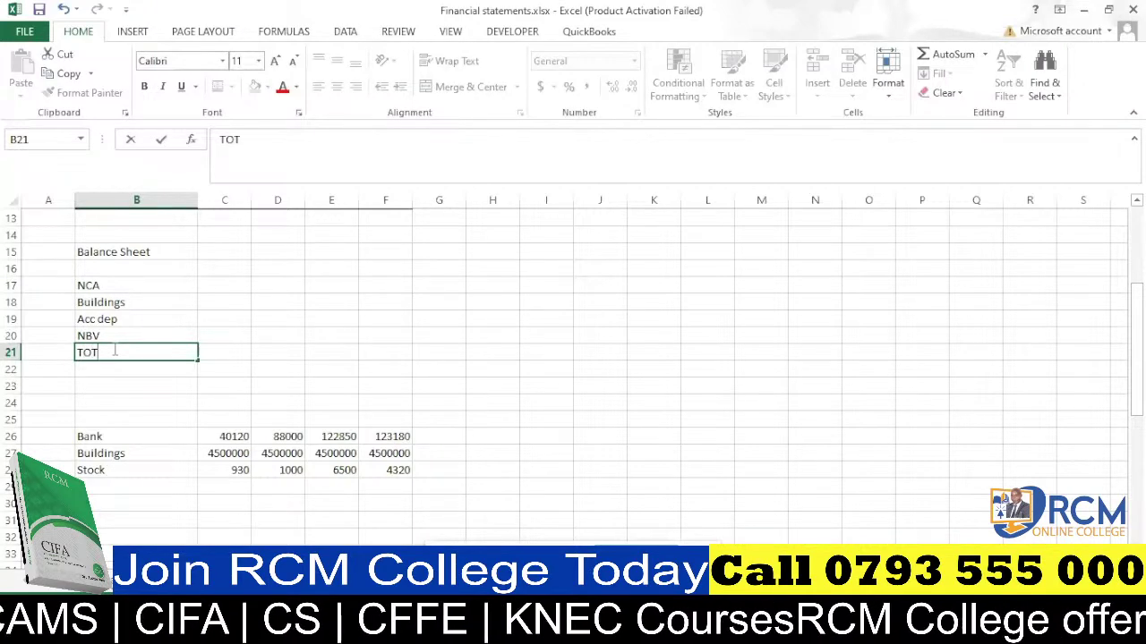
{"action": "type", "text": "AL NON"}
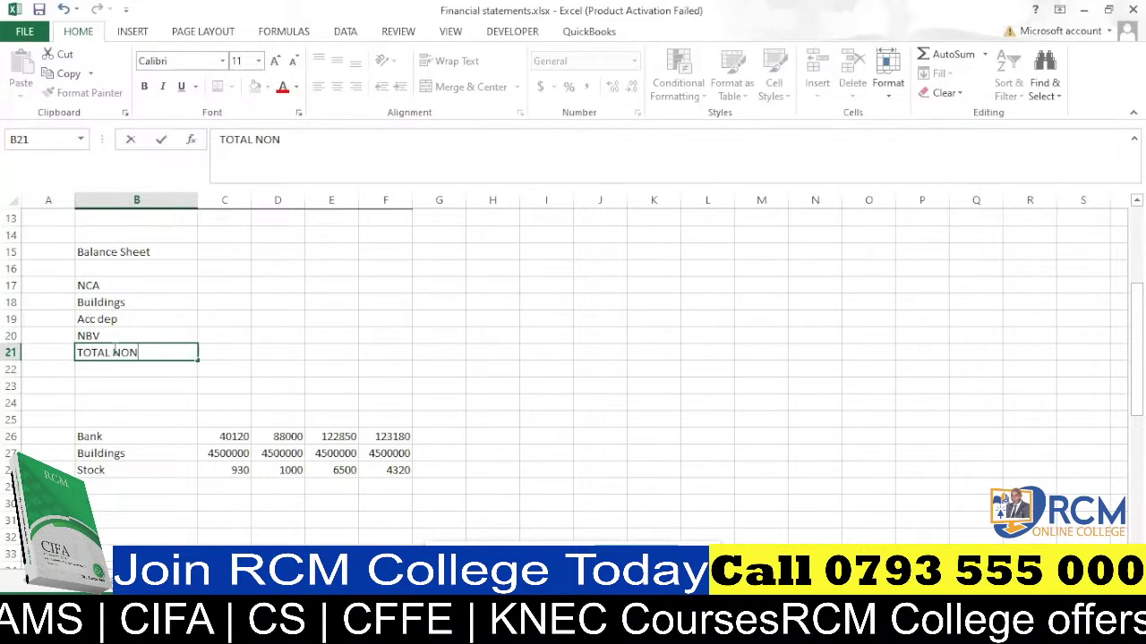
{"action": "type", "text": "CURREN"}
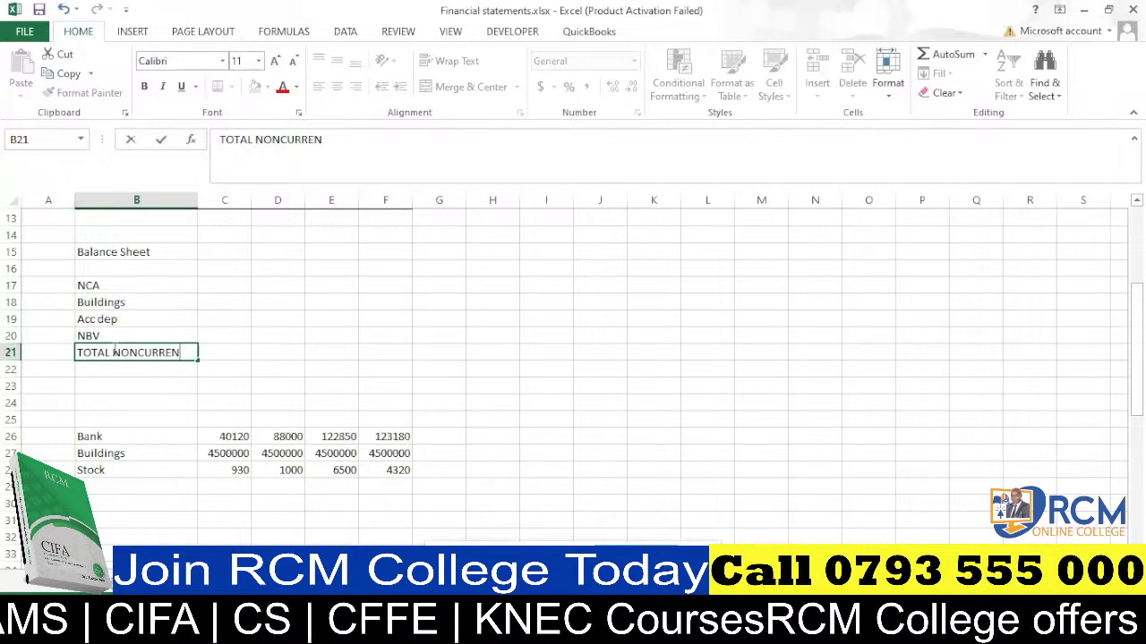
{"action": "type", "text": "T A"}
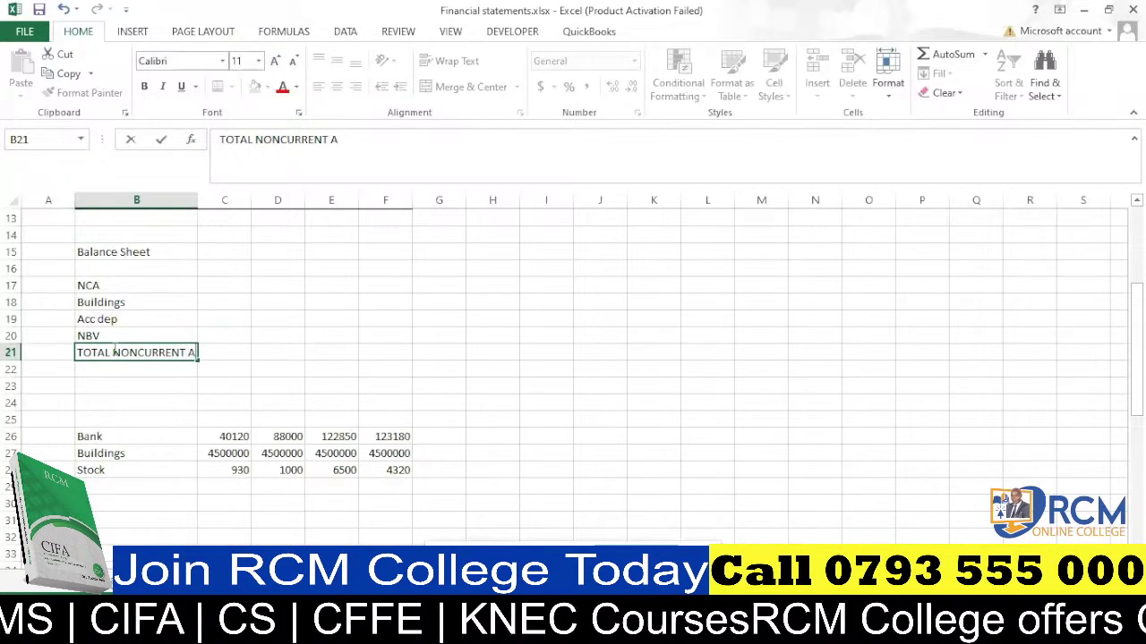
{"action": "type", "text": "SSETS"}
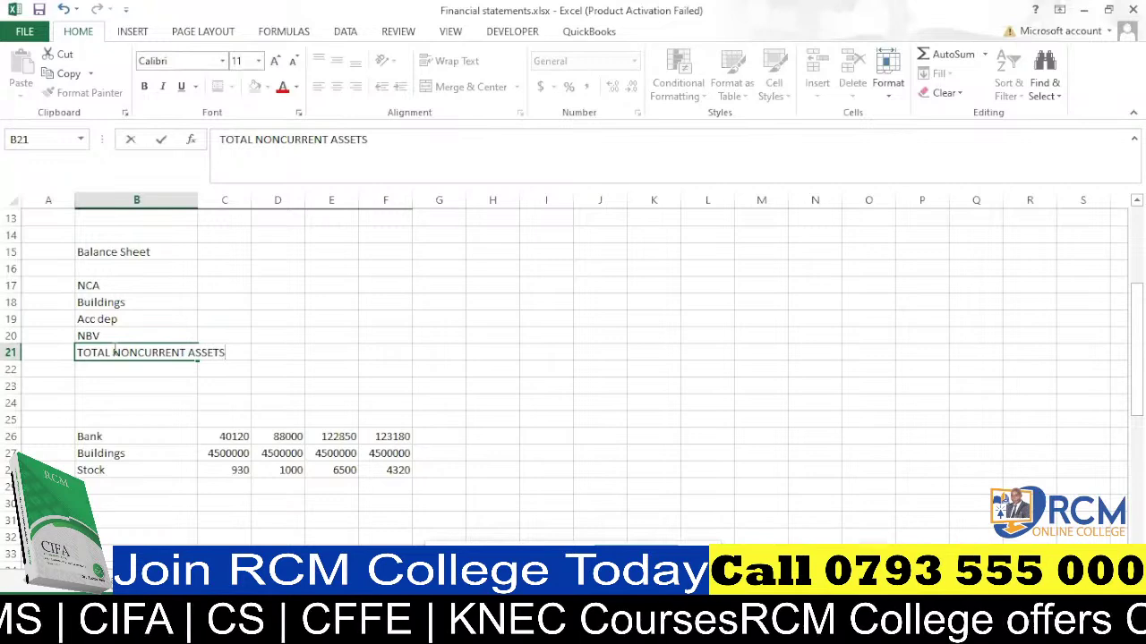
{"action": "double_click", "coordinate": [196, 199]}
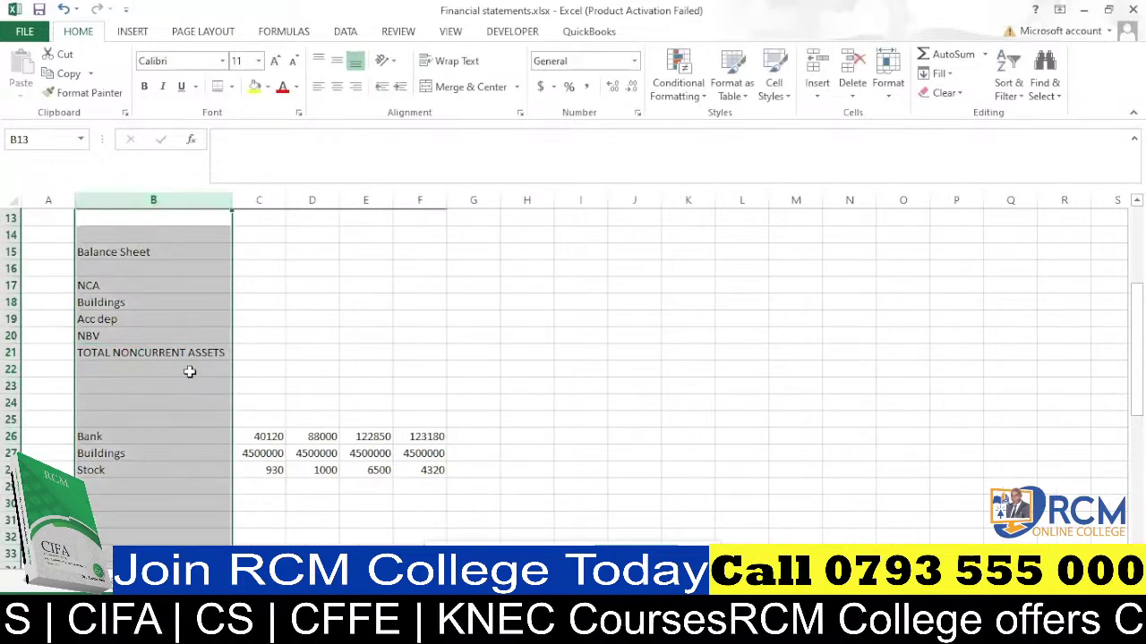
{"action": "left_click", "coordinate": [258, 354]}
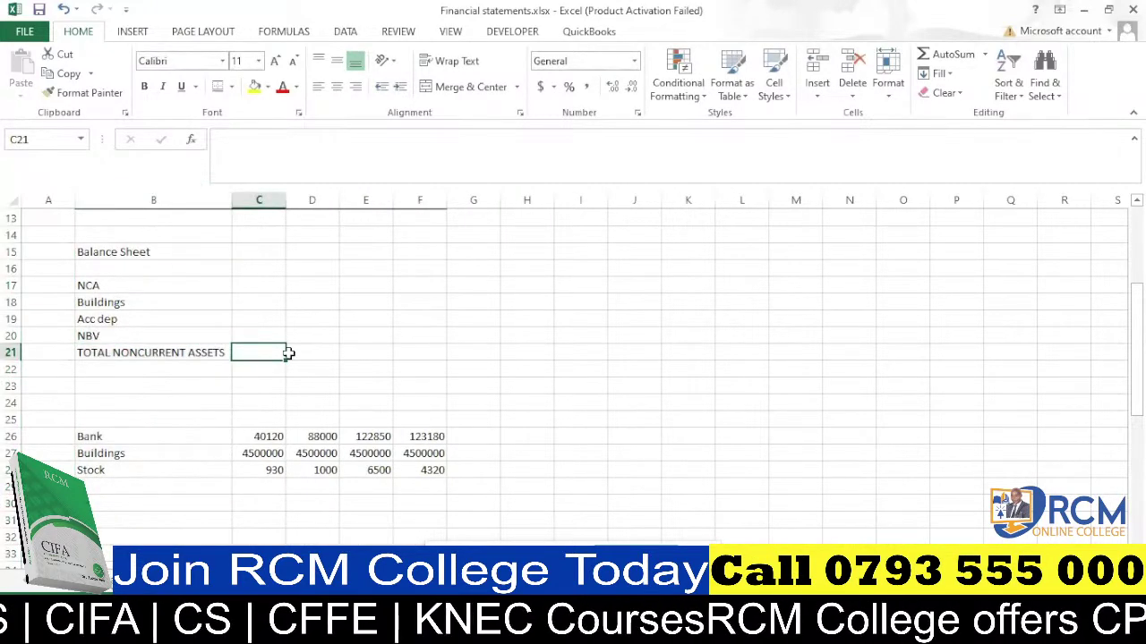
{"action": "double_click", "coordinate": [285, 354]}
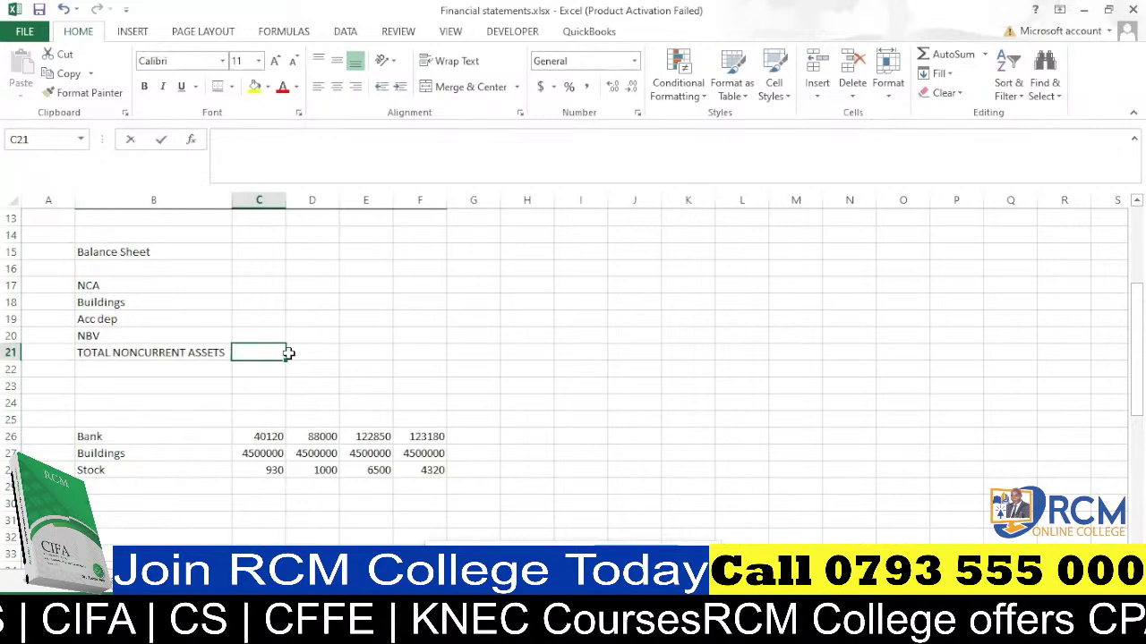
Enter the label "current assets" in B23, two rows below the noncurrent assets total.
{"action": "left_click", "coordinate": [121, 383]}
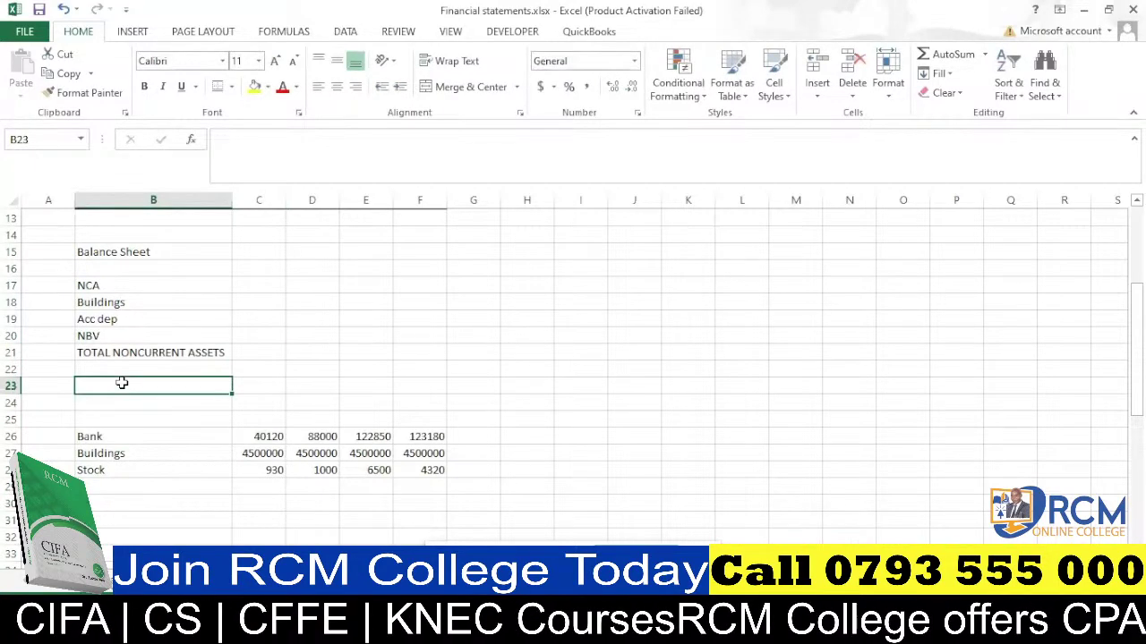
{"action": "type", "text": "curre"}
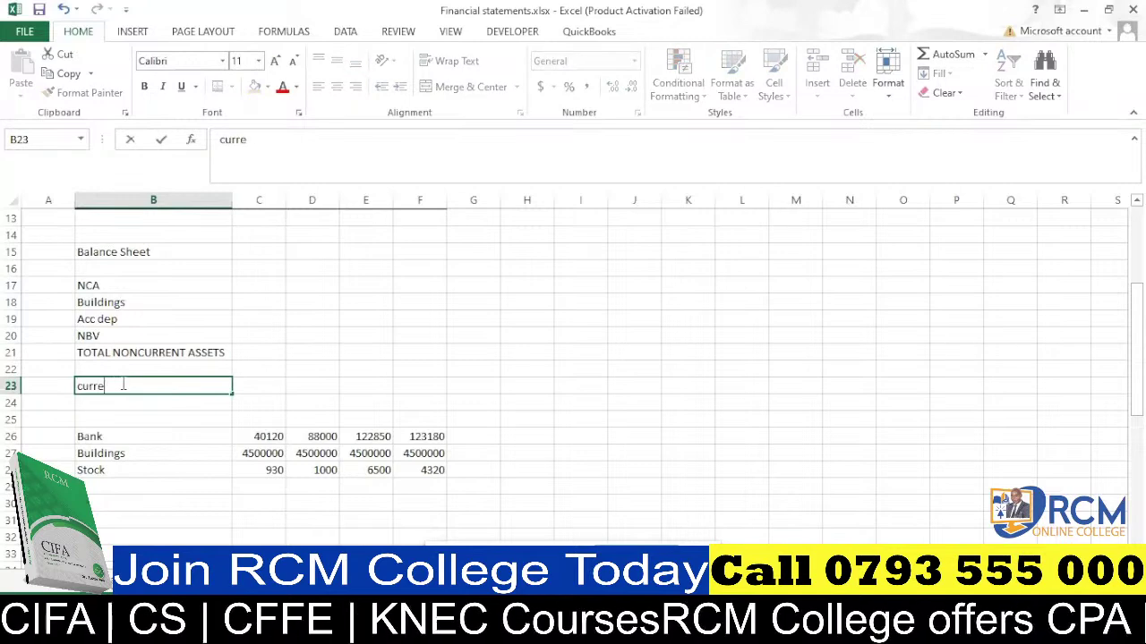
{"action": "type", "text": "nt ass"}
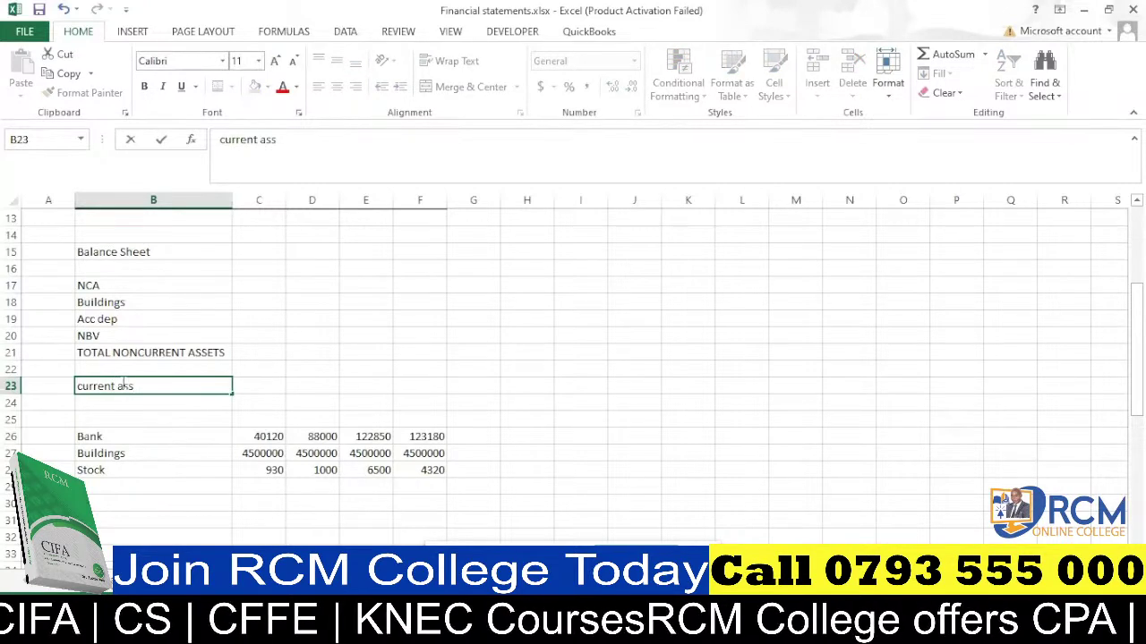
{"action": "type", "text": "ets"}
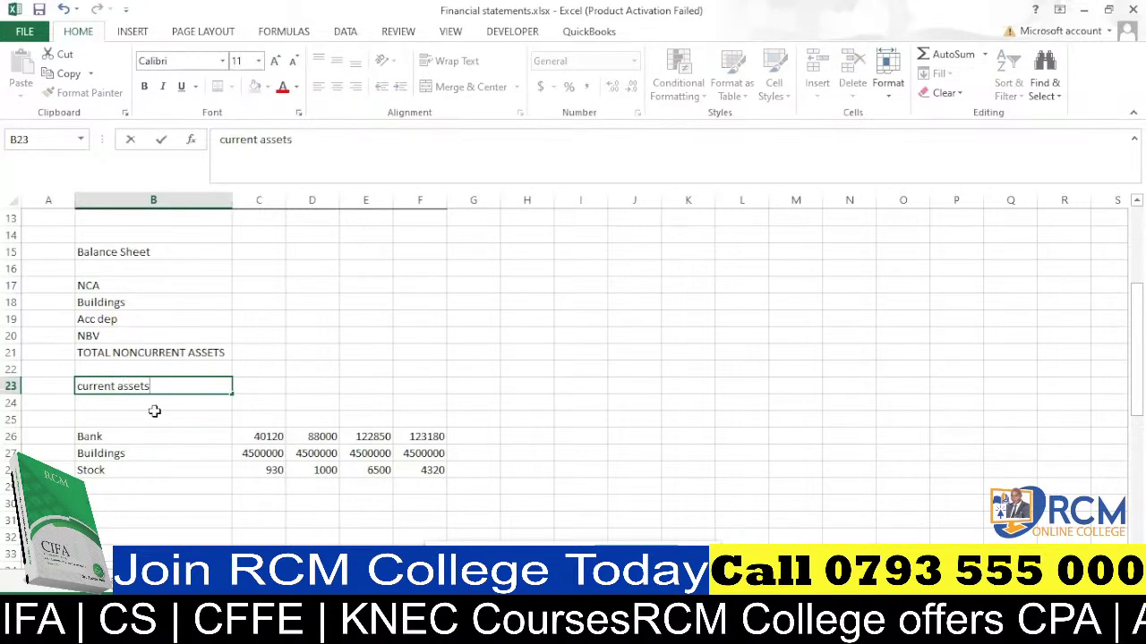
Delete the two blank rows between the current assets heading and the Bank row.
{"action": "left_click", "coordinate": [143, 405]}
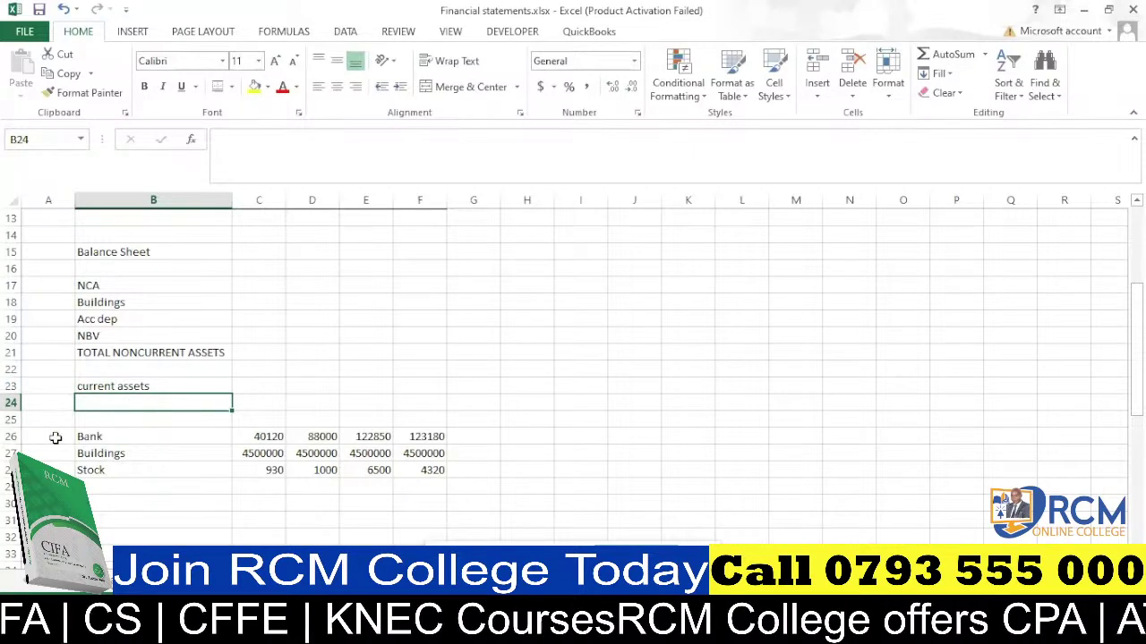
{"action": "left_click", "coordinate": [9, 419]}
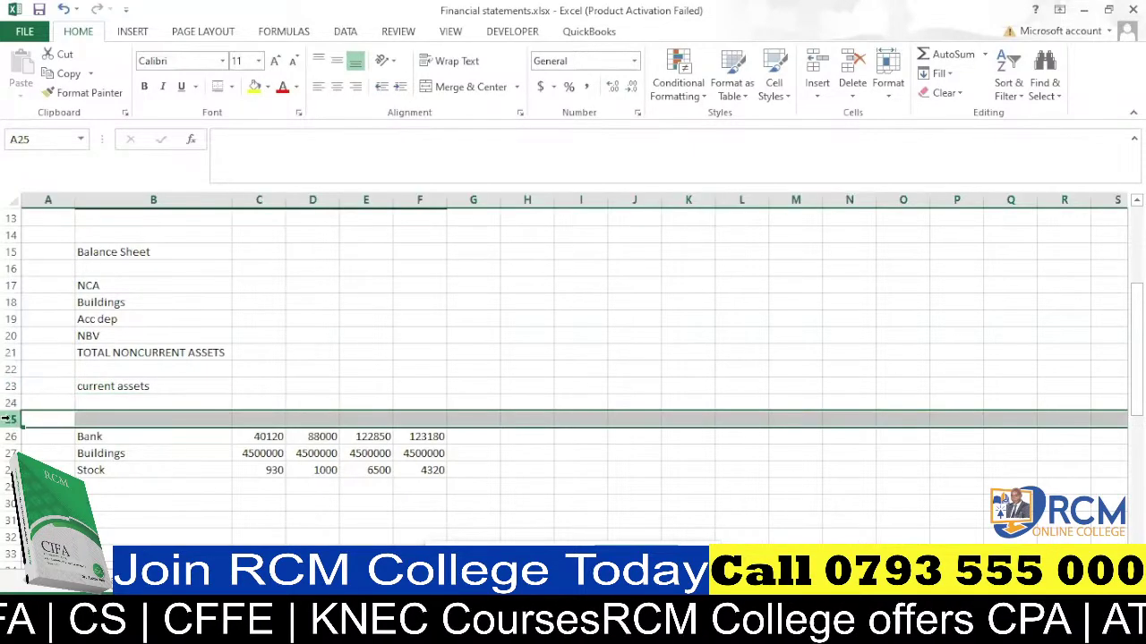
{"action": "key", "text": "ctrl+minus"}
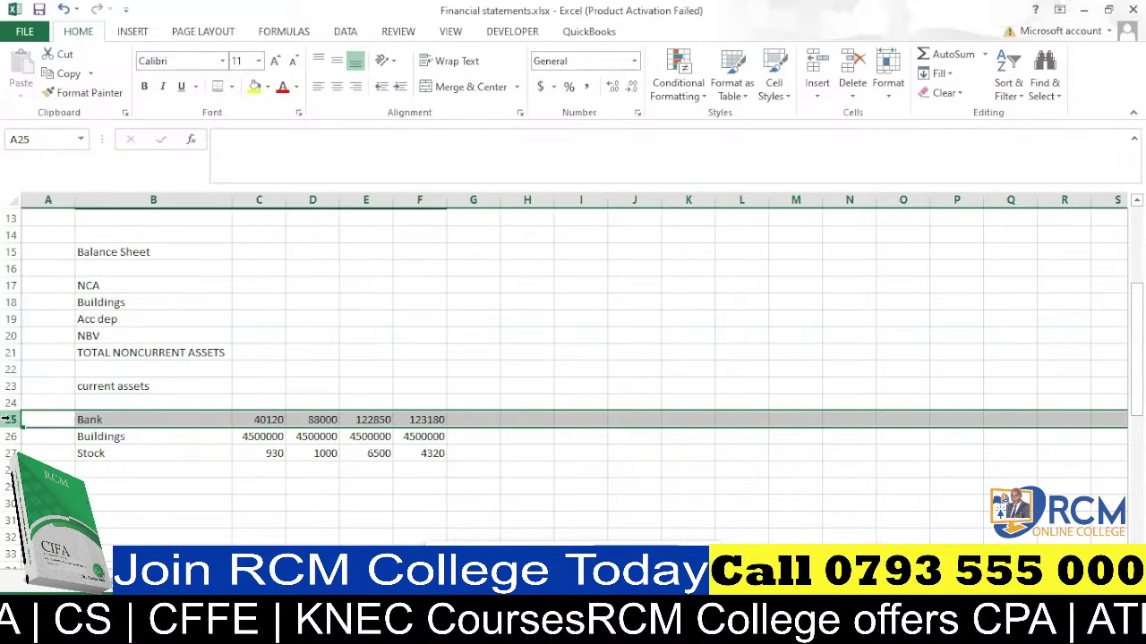
{"action": "key", "text": "Up"}
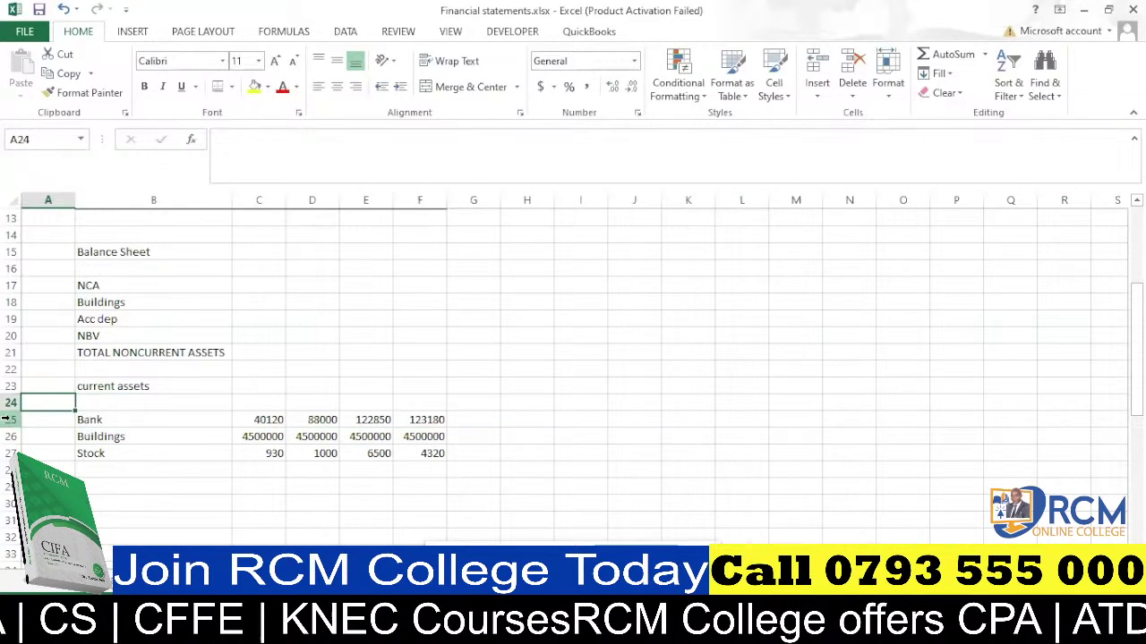
{"action": "left_click", "coordinate": [9, 403]}
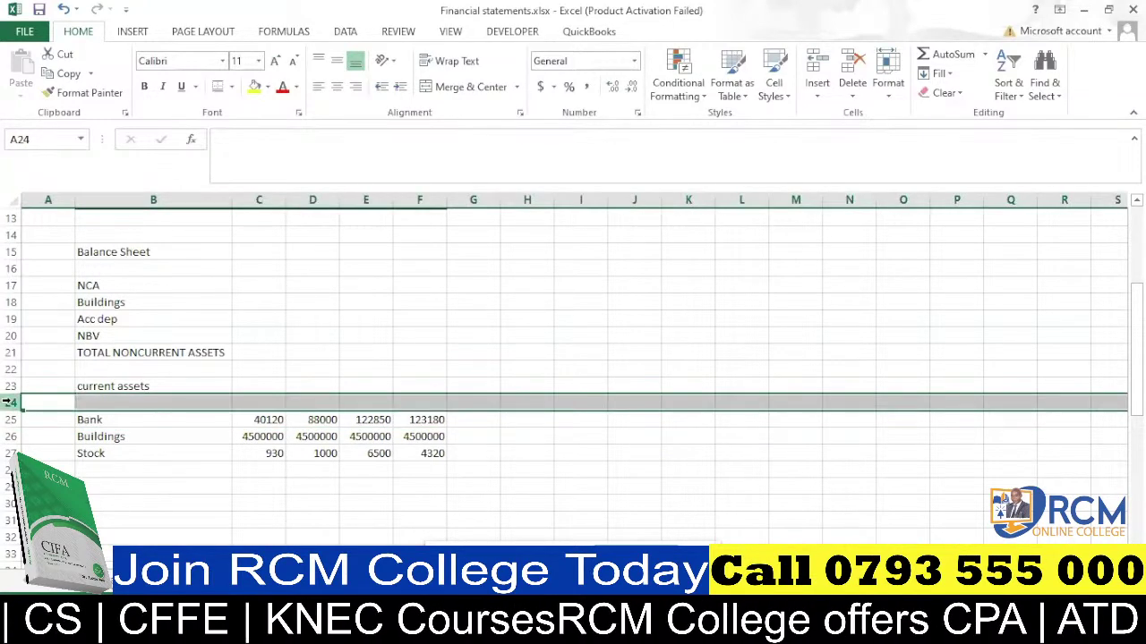
{"action": "key", "text": "ctrl+minus"}
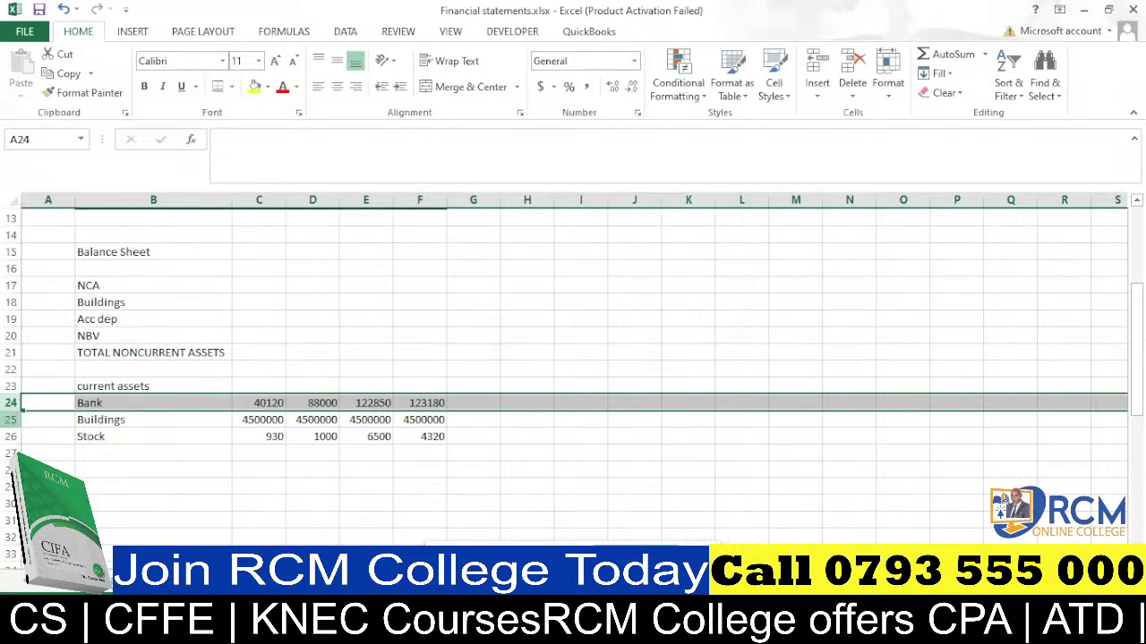
Delete the Buildings row between Bank and Stock in the current assets section.
{"action": "left_click", "coordinate": [7, 420]}
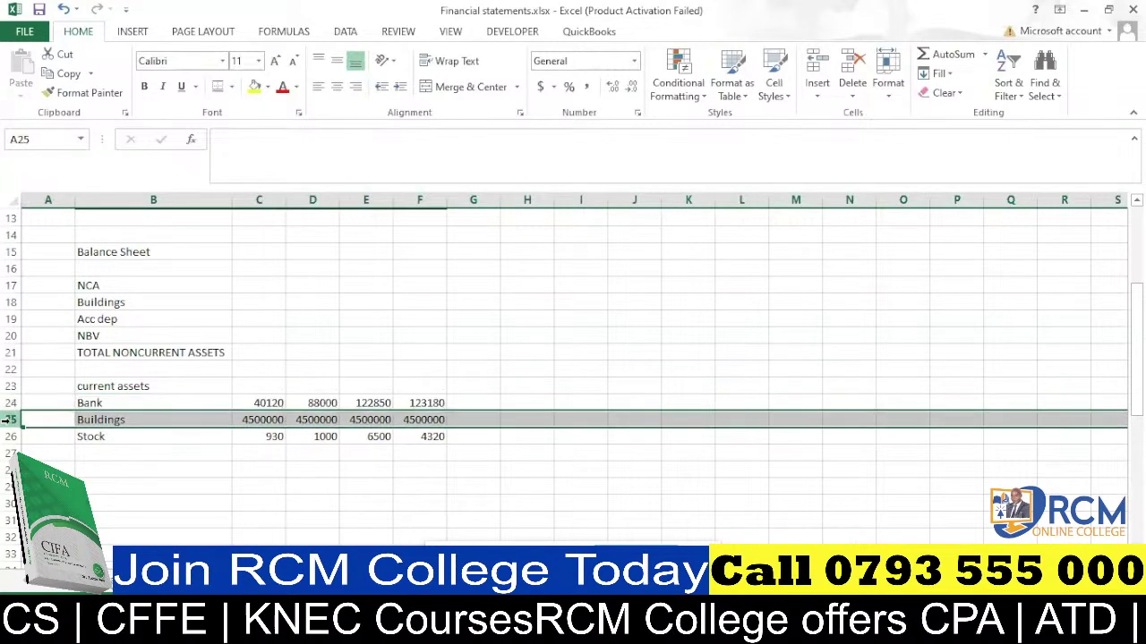
{"action": "left_click", "coordinate": [98, 416]}
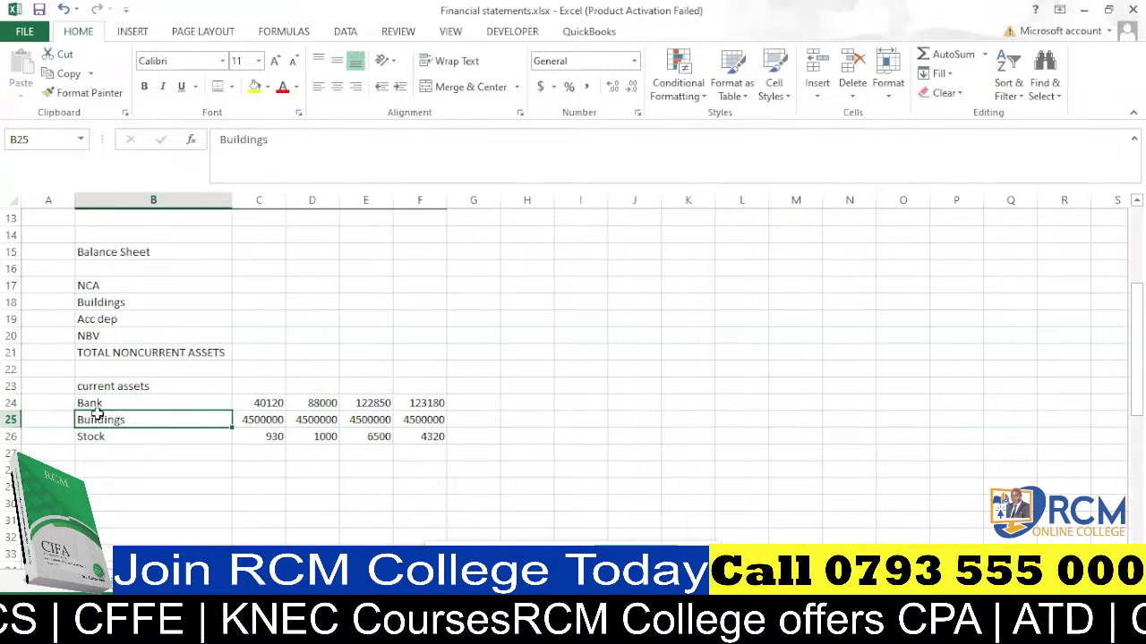
{"action": "left_click", "coordinate": [9, 419]}
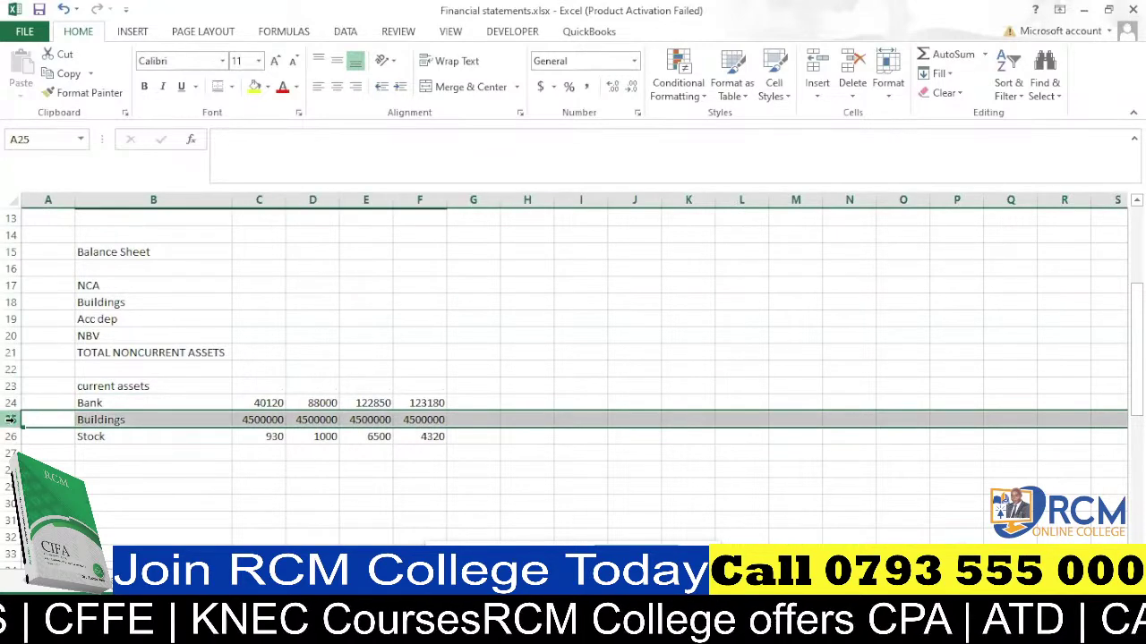
{"action": "key", "text": "ctrl+minus"}
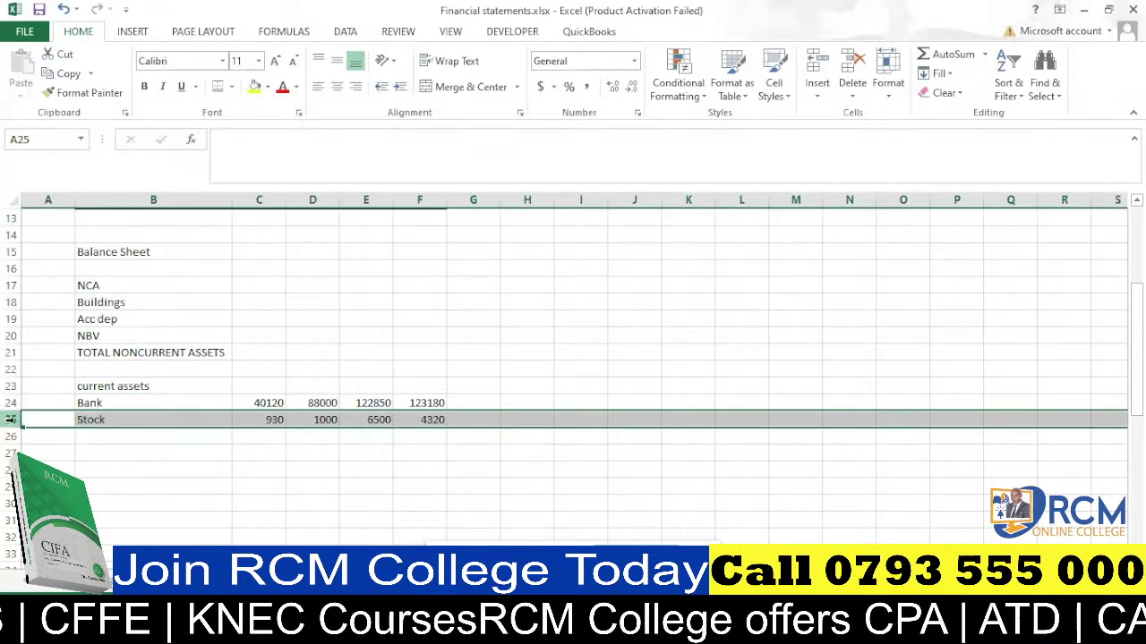
Enter the label "TOTAL CURRENT ASSETS" in B26, directly below Stock.
{"action": "left_click", "coordinate": [147, 437]}
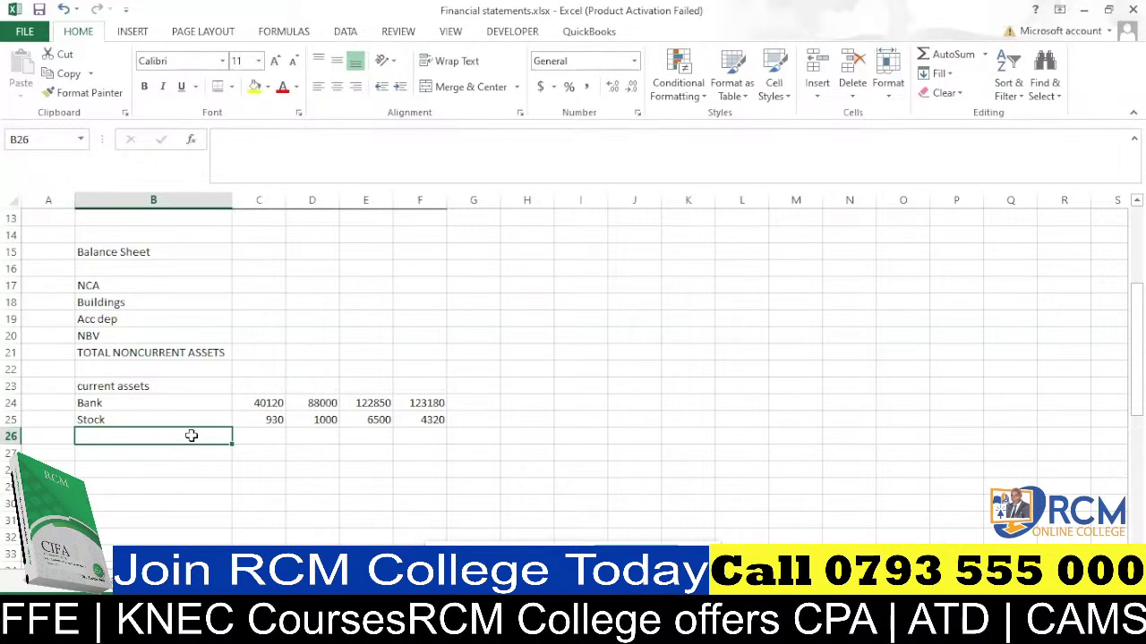
{"action": "type", "text": "TOTAL"}
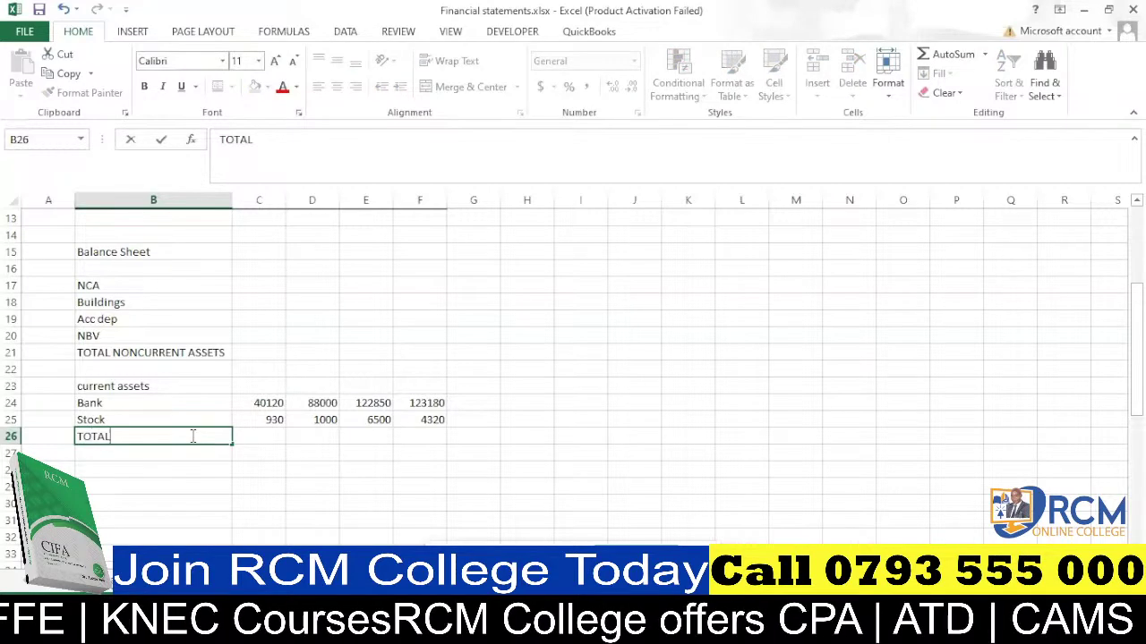
{"action": "type", "text": " CURRENT"}
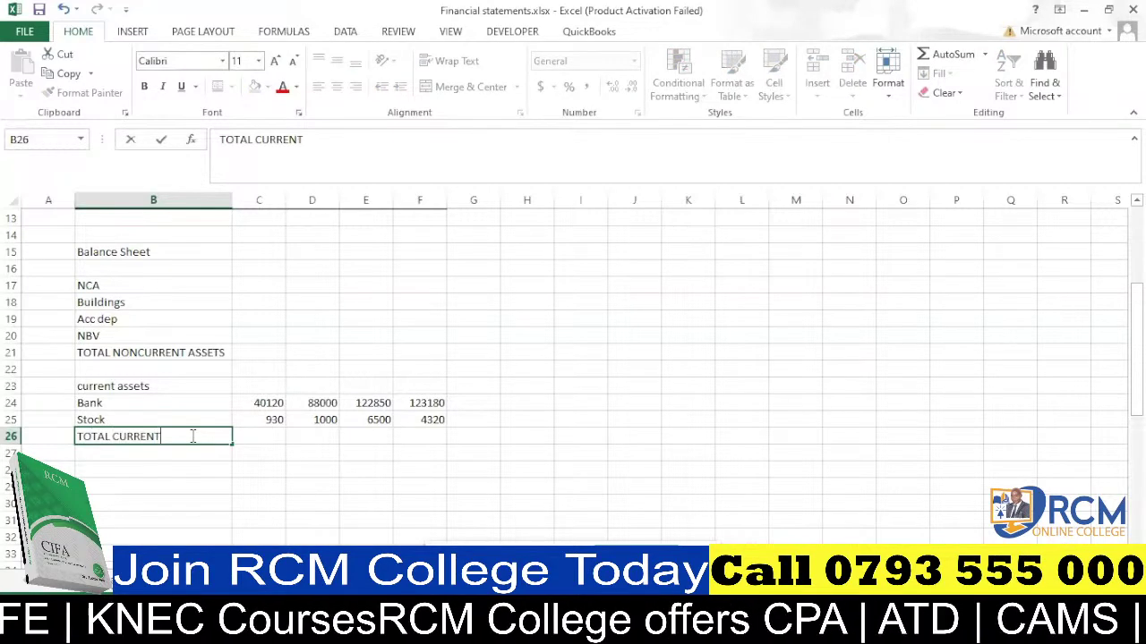
{"action": "type", "text": " ASSETS"}
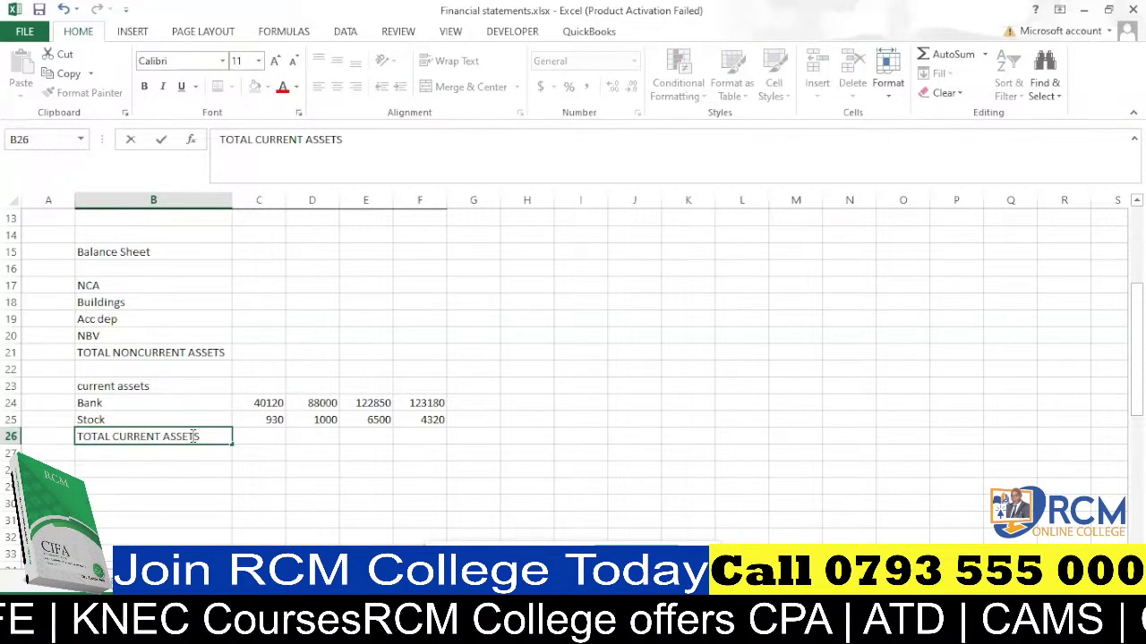
{"action": "left_click", "coordinate": [213, 469]}
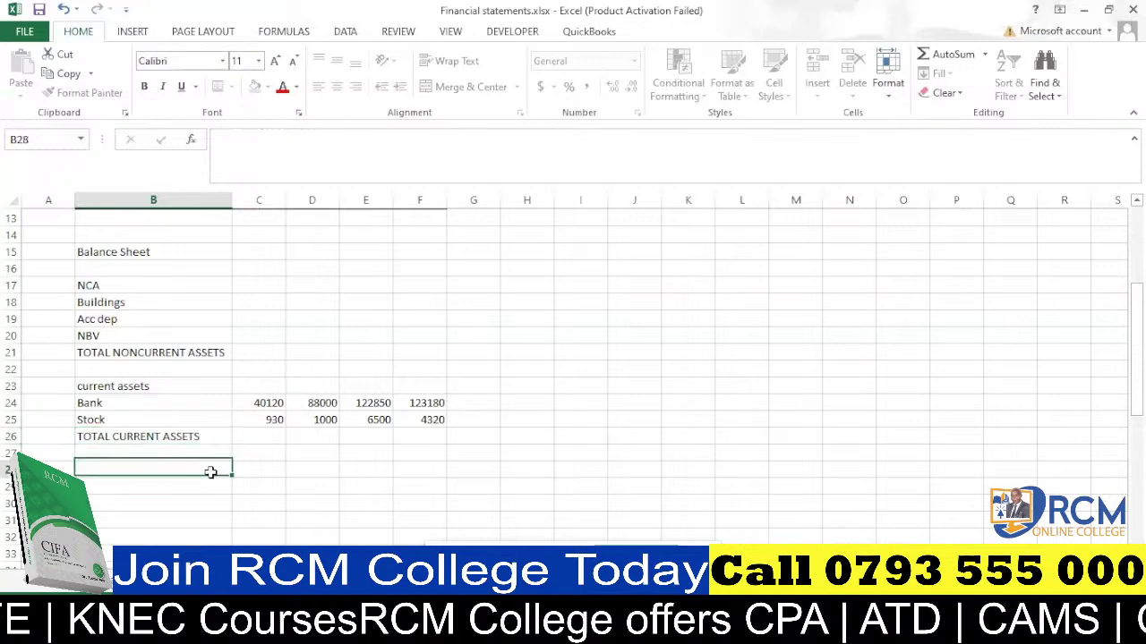
Enter the label "TOTAL ASSETS" in B27, below the total current assets label.
{"action": "left_click", "coordinate": [119, 453]}
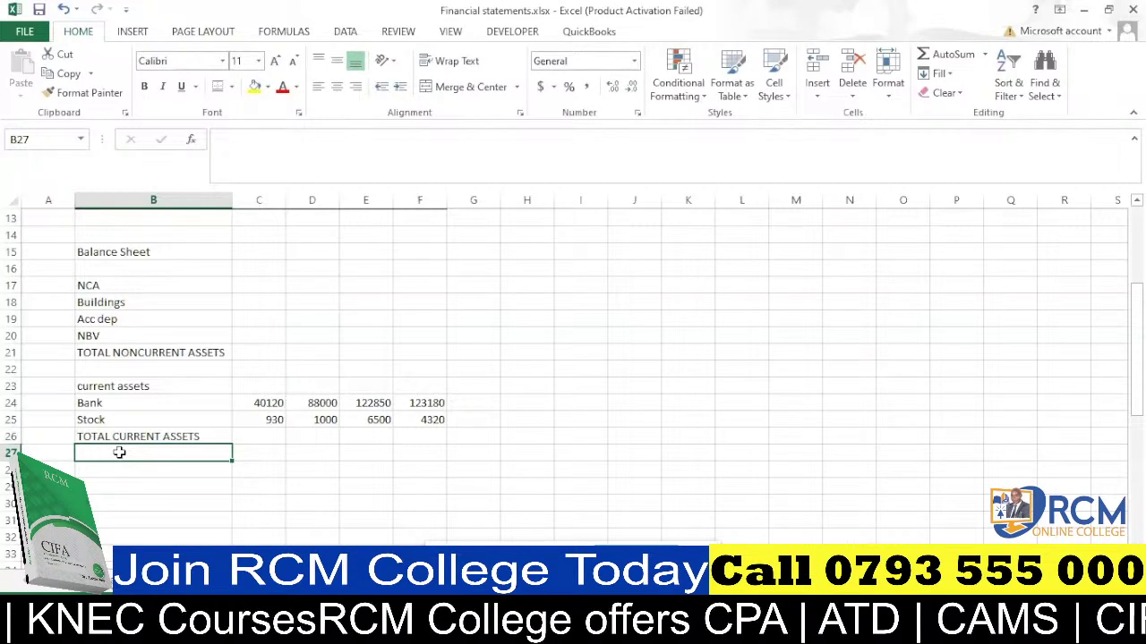
{"action": "type", "text": "TOTAL"}
{"action": "key", "text": "BackSpace"}
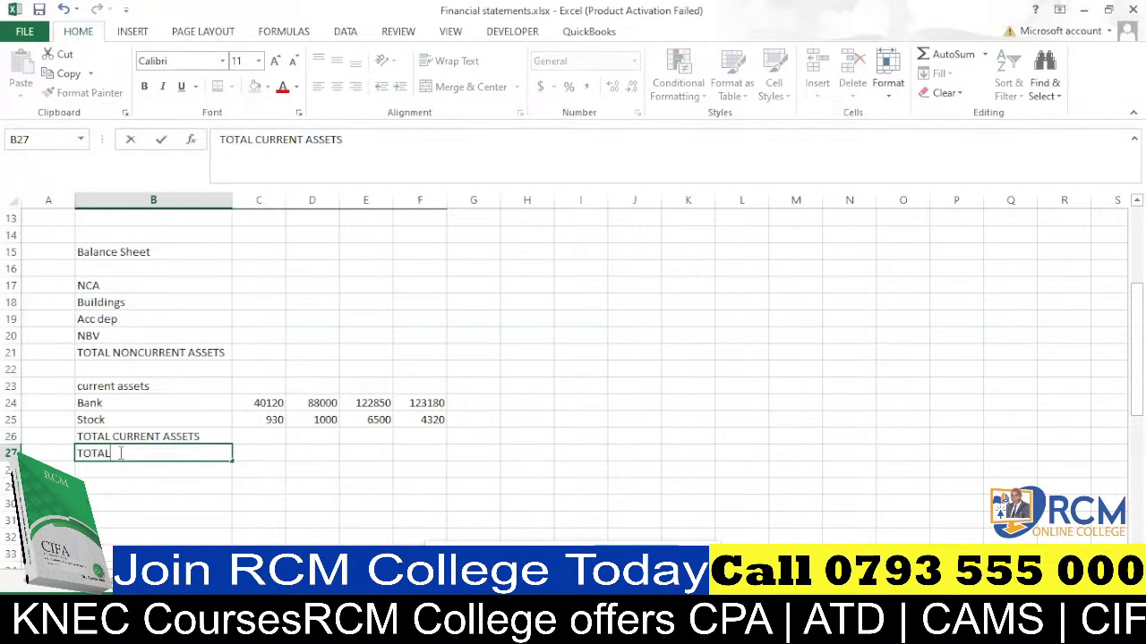
{"action": "type", "text": "ASSETS"}
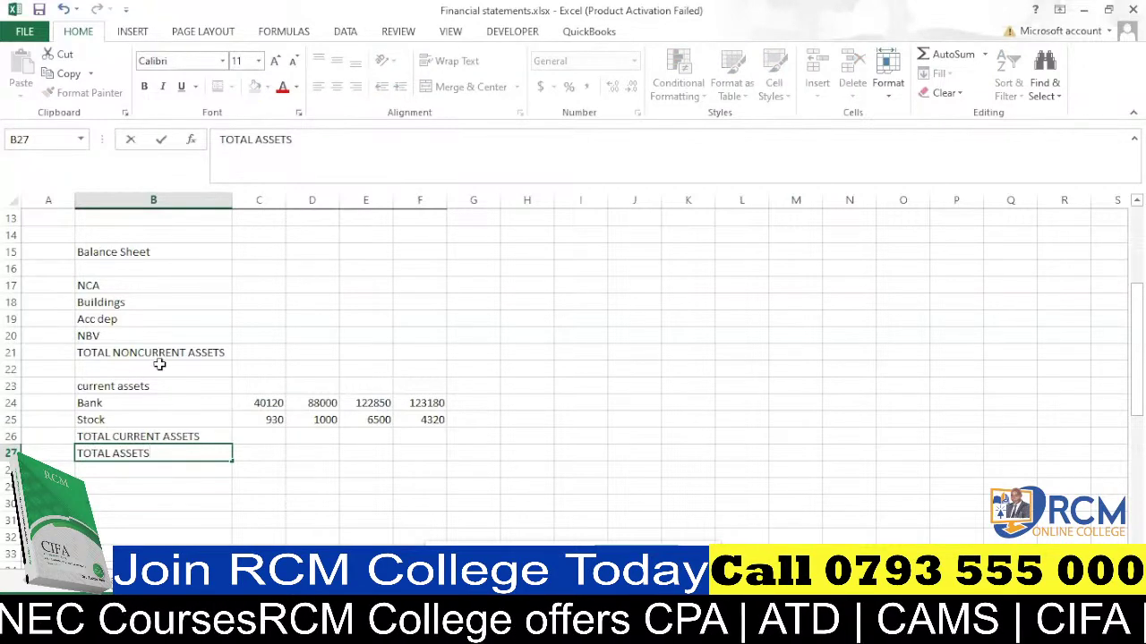
Add the section heading "FINANCED BY" in B29, leaving one blank row below TOTAL ASSETS.
{"action": "left_click", "coordinate": [179, 484]}
{"action": "type", "text": "FINANCED bY"}
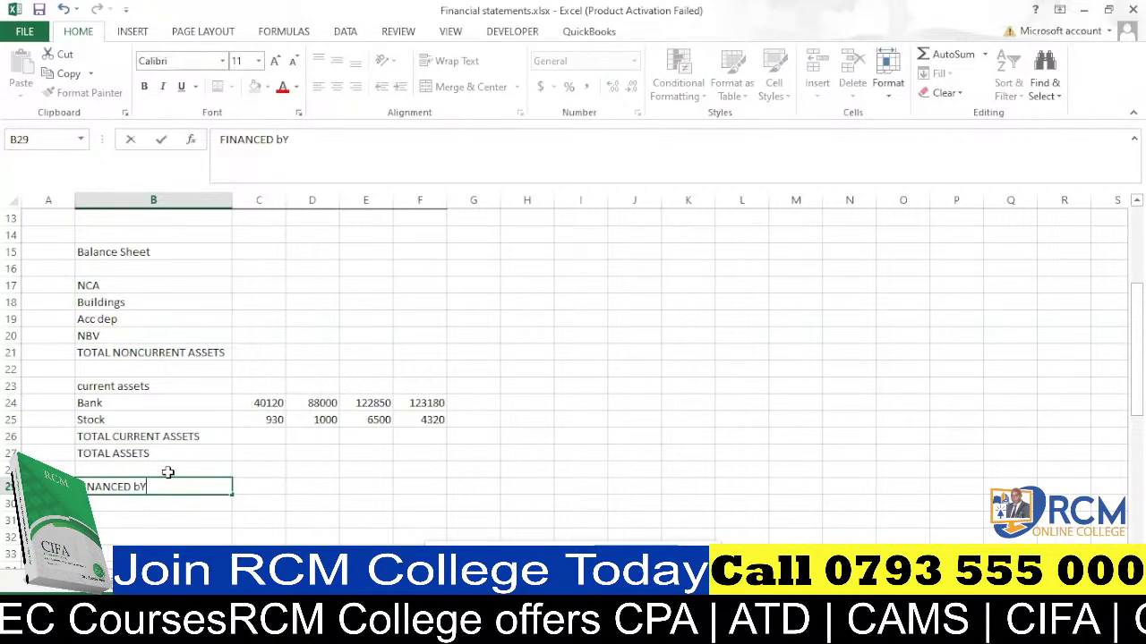
{"action": "key", "text": "BackSpace"}
{"action": "key", "text": "BackSpace"}
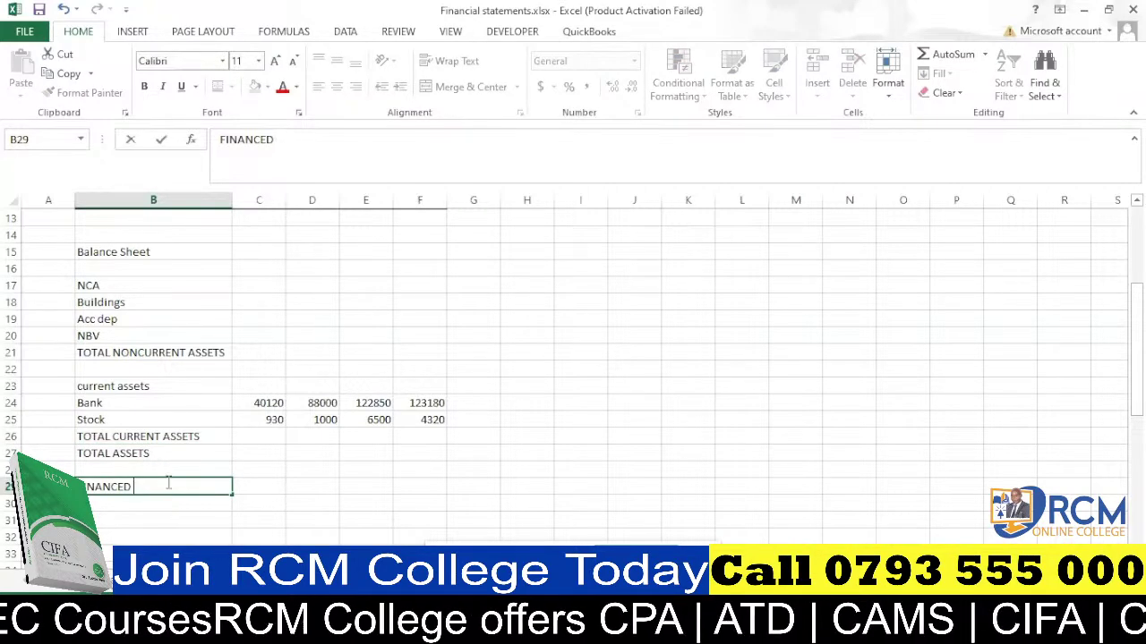
{"action": "type", "text": "BY"}
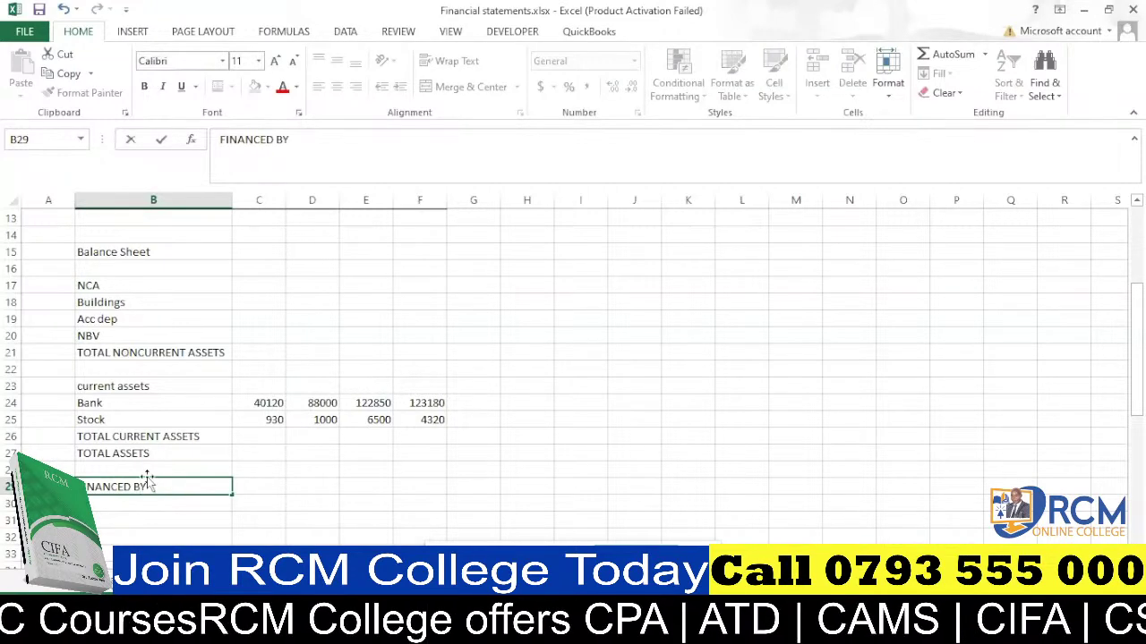
Enter the label "Capital" in B30 under the FINANCED BY heading.
{"action": "left_click", "coordinate": [160, 512]}
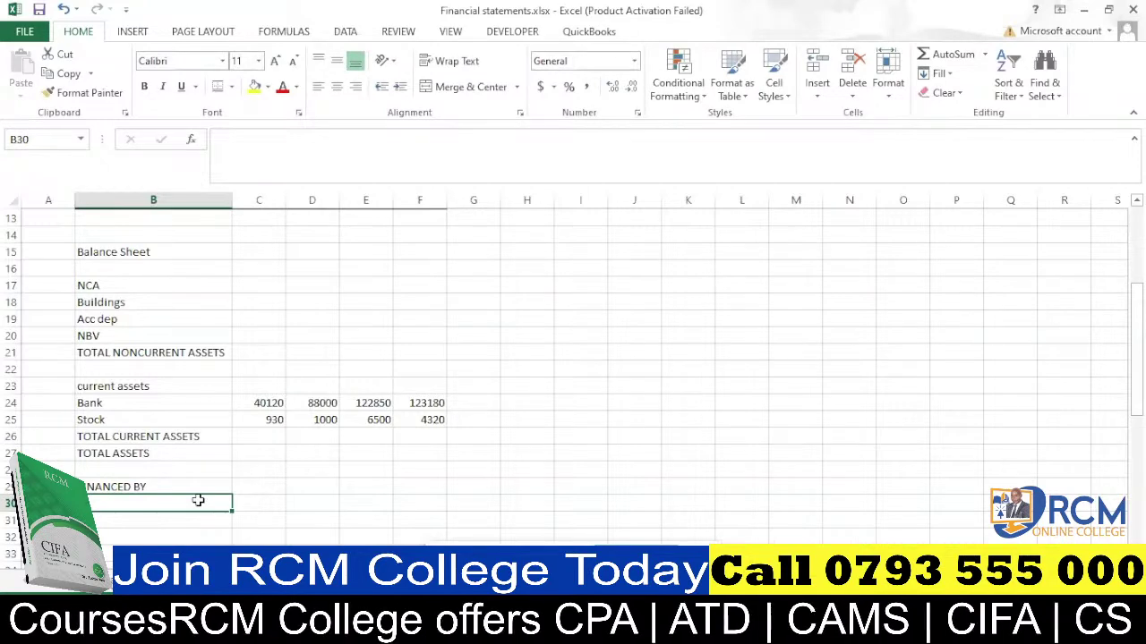
{"action": "type", "text": "C"}
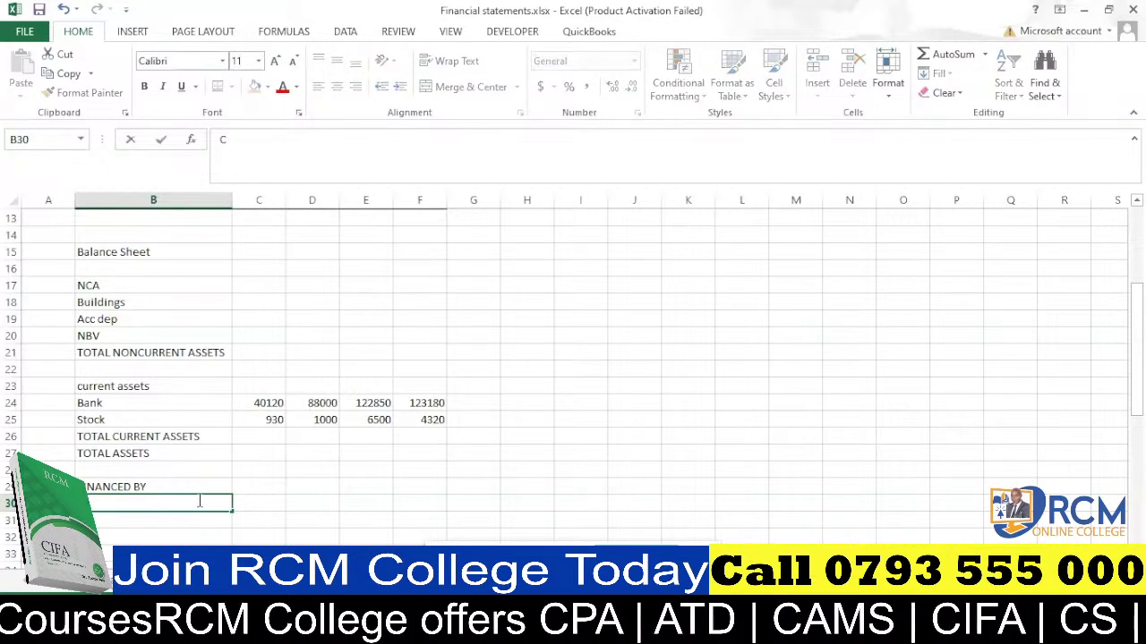
{"action": "type", "text": "apital"}
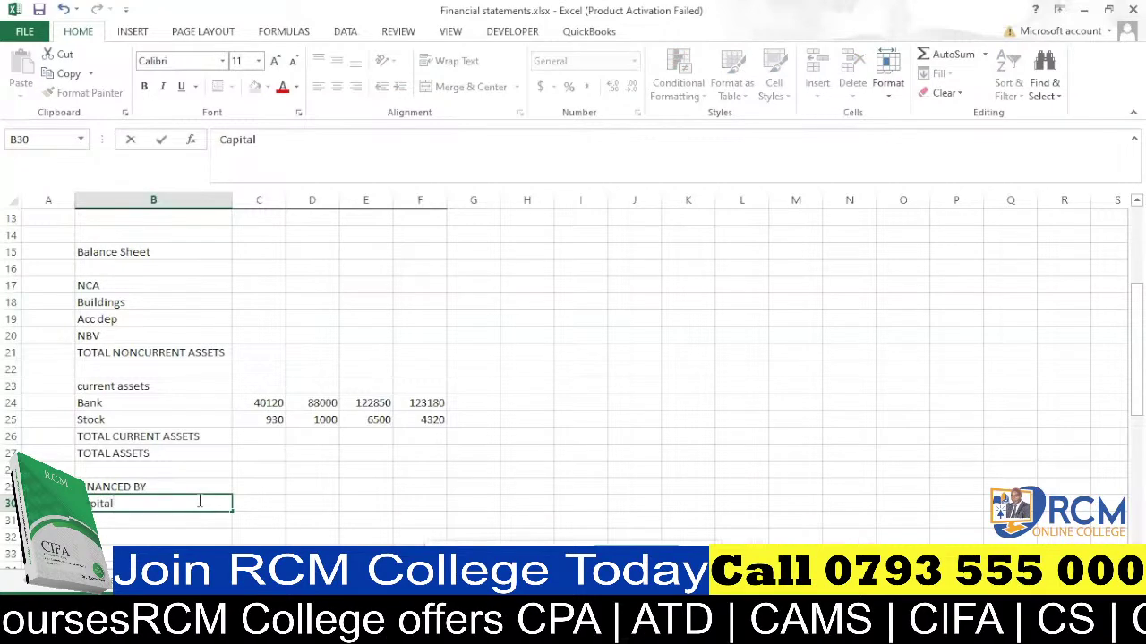
{"action": "key", "text": "Return"}
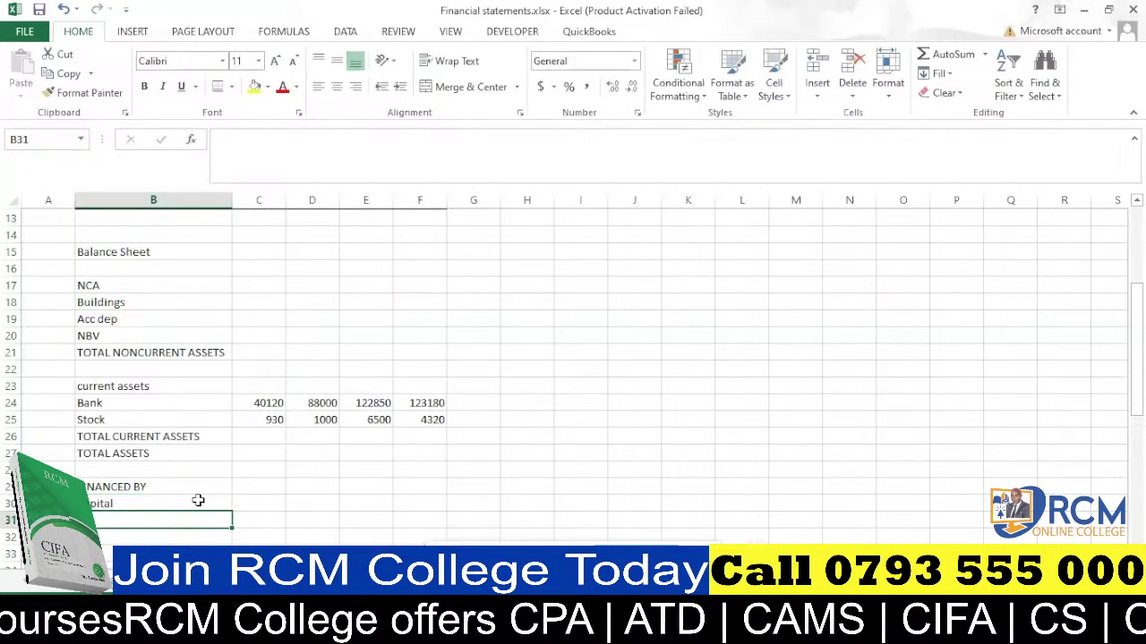
Write a retained earnings label in B31, directly below Capital.
{"action": "type", "text": "Reta"}
{"action": "key", "text": "BackSpace"}
{"action": "key", "text": "BackSpace"}
{"action": "key", "text": "BackSpace"}
{"action": "key", "text": "BackSpace"}
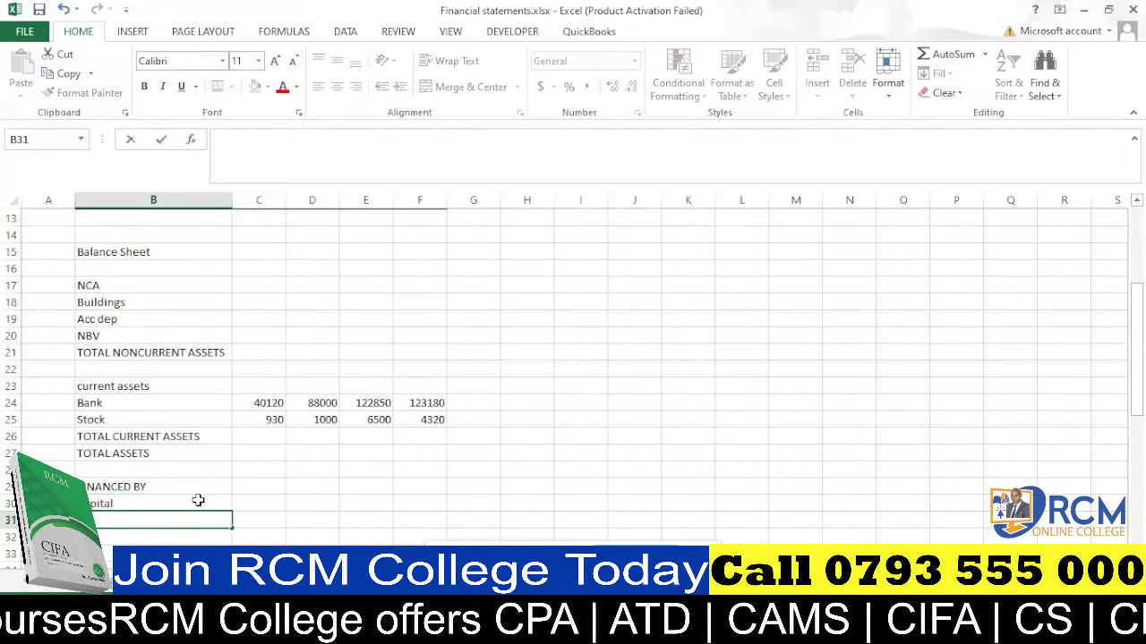
{"action": "type", "text": "Re"}
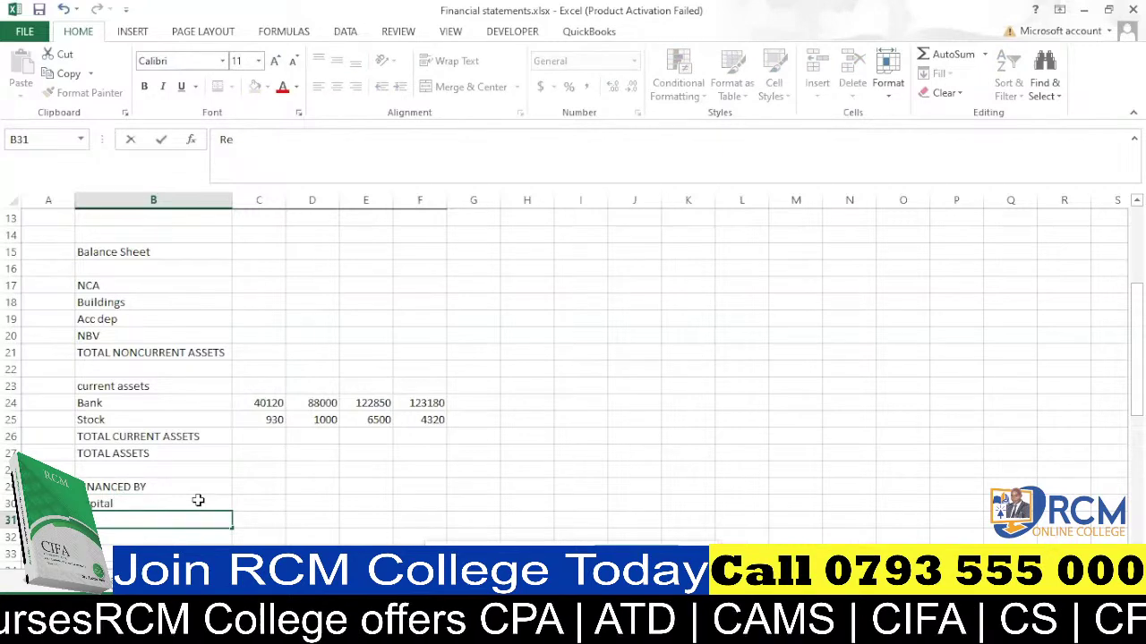
{"action": "type", "text": "tained "}
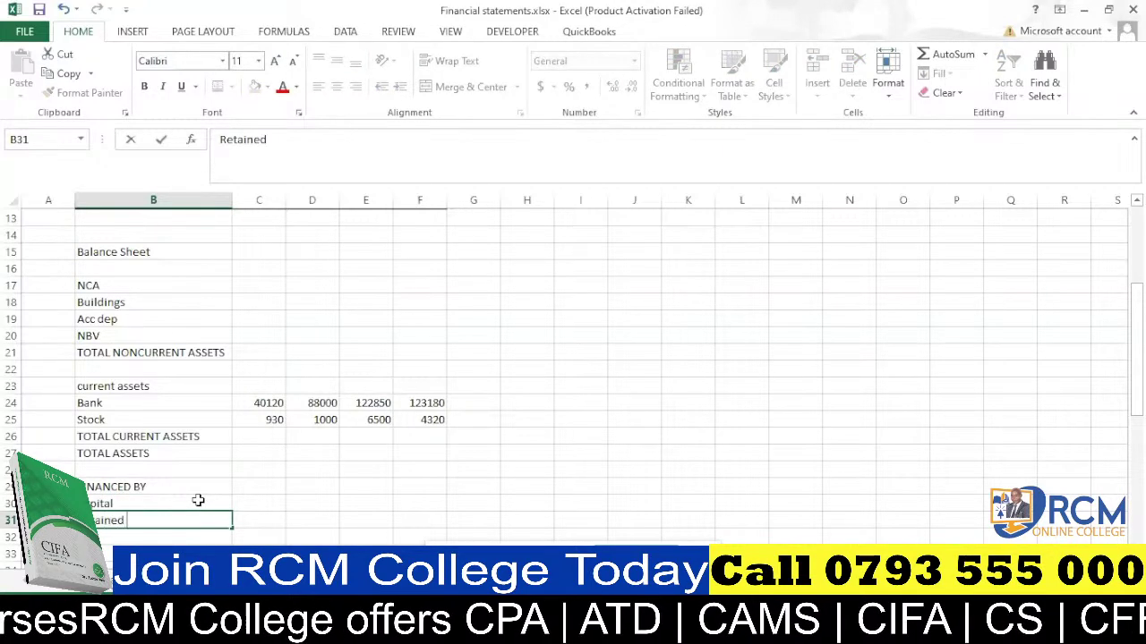
{"action": "type", "text": "era"}
{"action": "type", "text": "nim"}
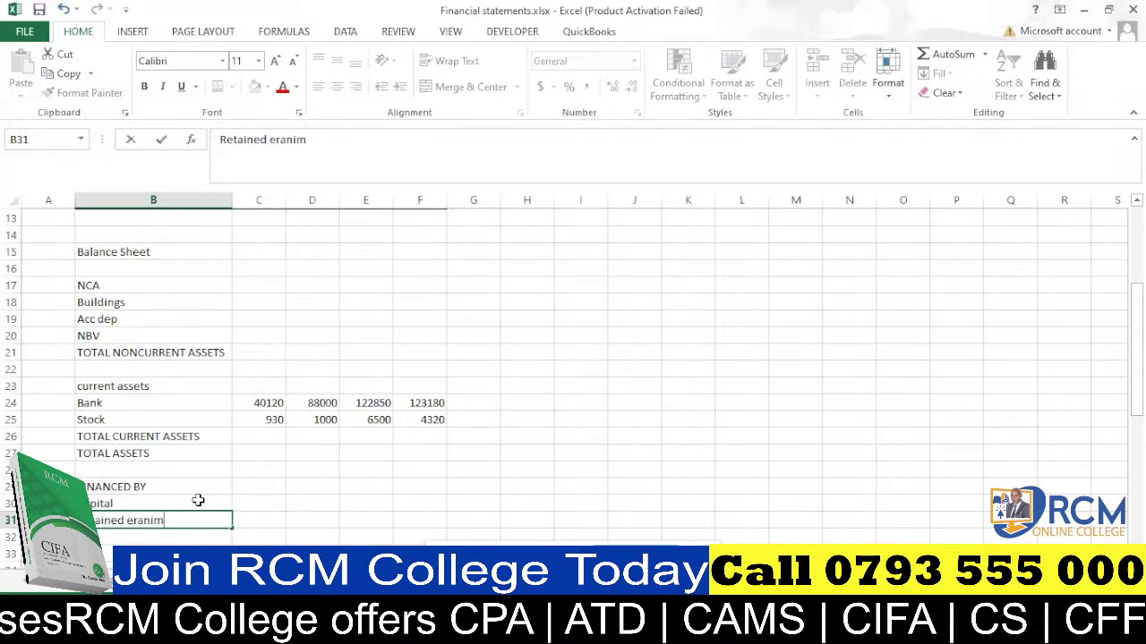
{"action": "key", "text": "BackSpace"}
{"action": "type", "text": "ng"}
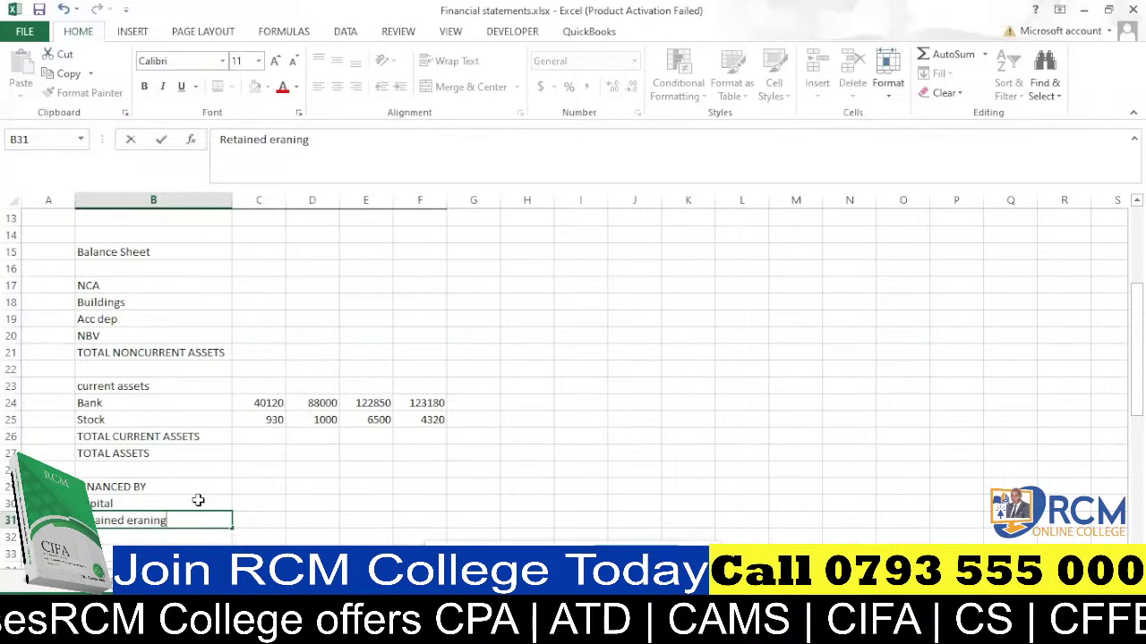
{"action": "type", "text": "s"}
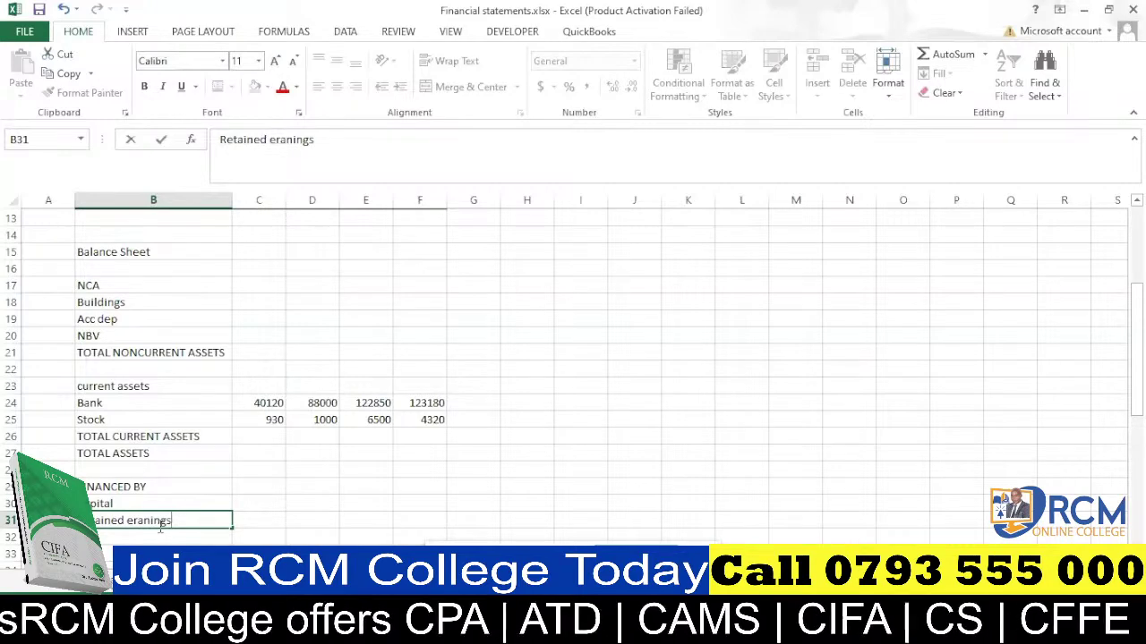
Correct the spelling of the label in B31 and extend it to read "Retained earnings c/d".
{"action": "left_click", "coordinate": [133, 521]}
{"action": "type", "text": "e"}
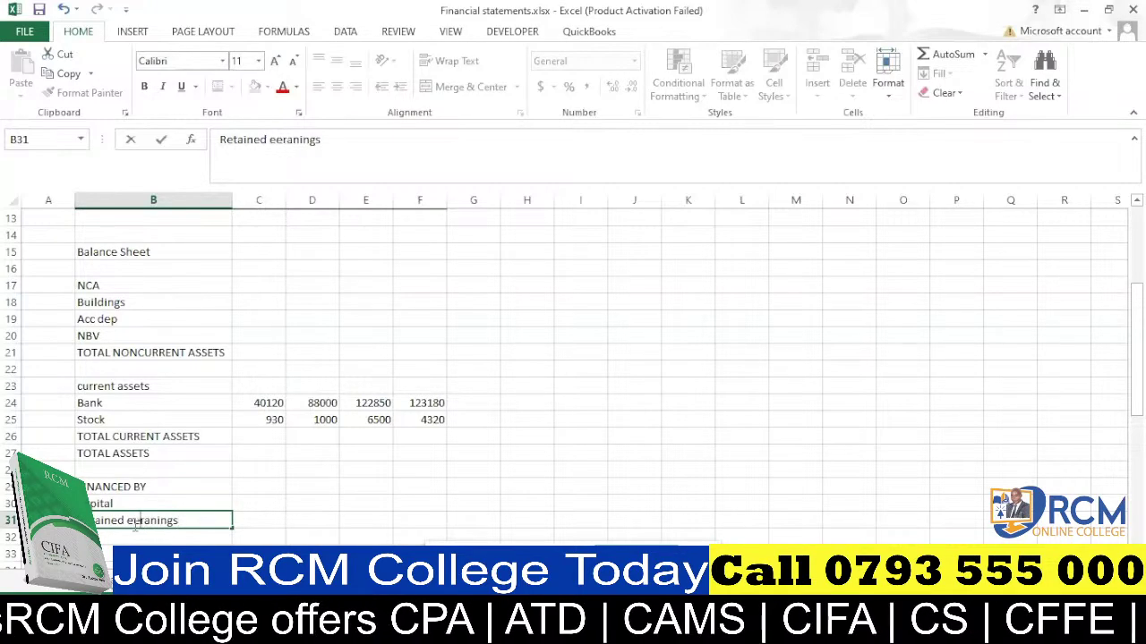
{"action": "key", "text": "BackSpace"}
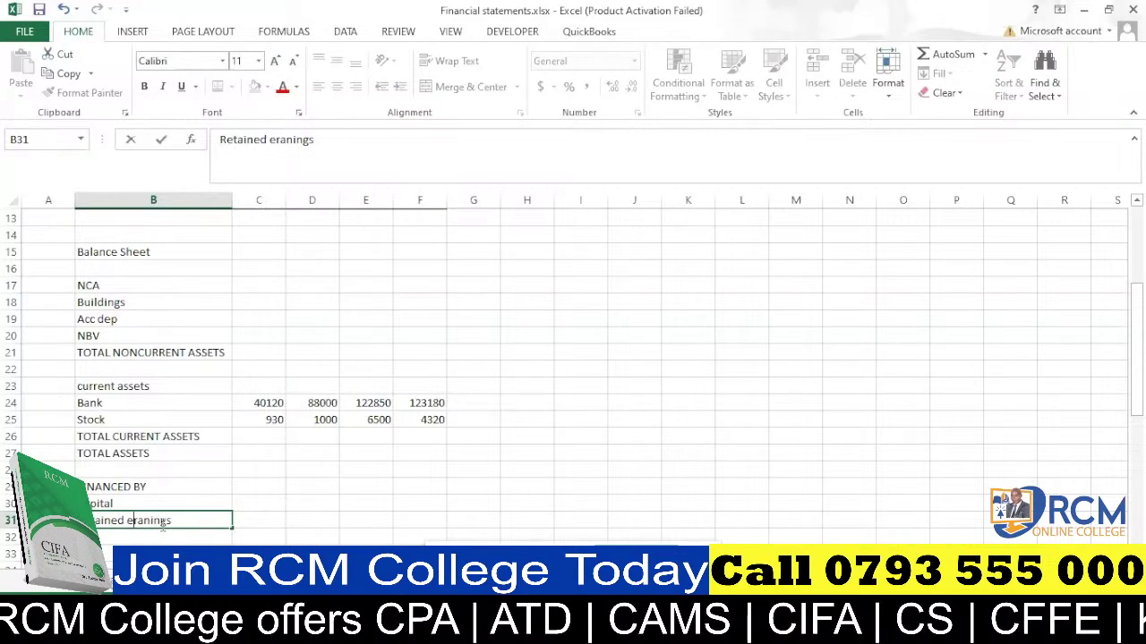
{"action": "type", "text": "a"}
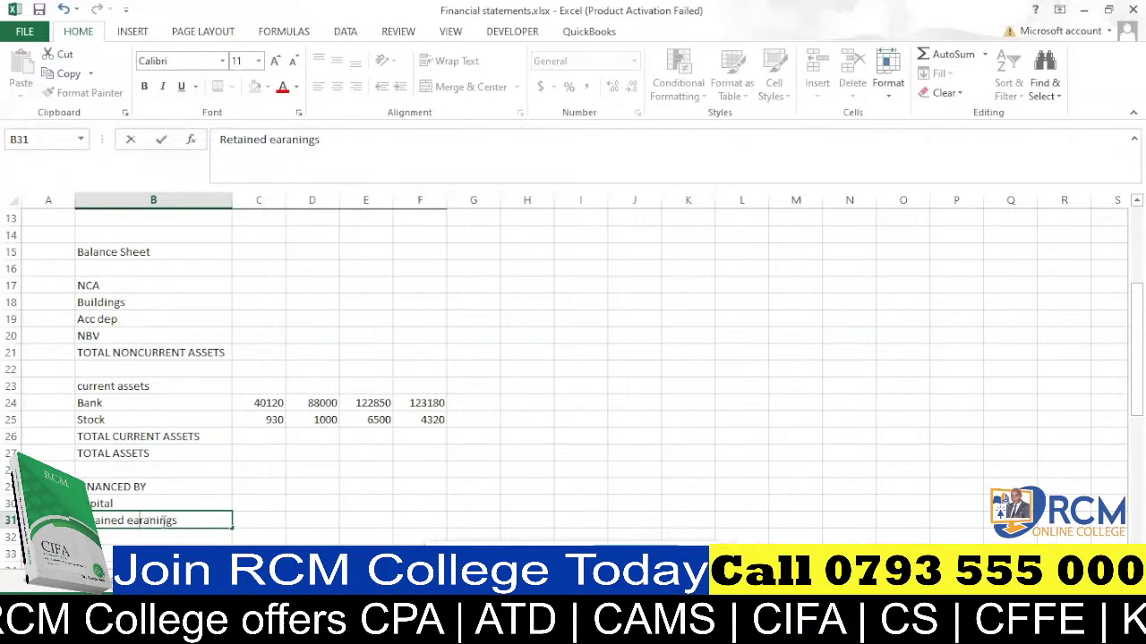
{"action": "left_click", "coordinate": [155, 519]}
{"action": "key", "text": "BackSpace"}
{"action": "key", "text": "End"}
{"action": "type", "text": "c"}
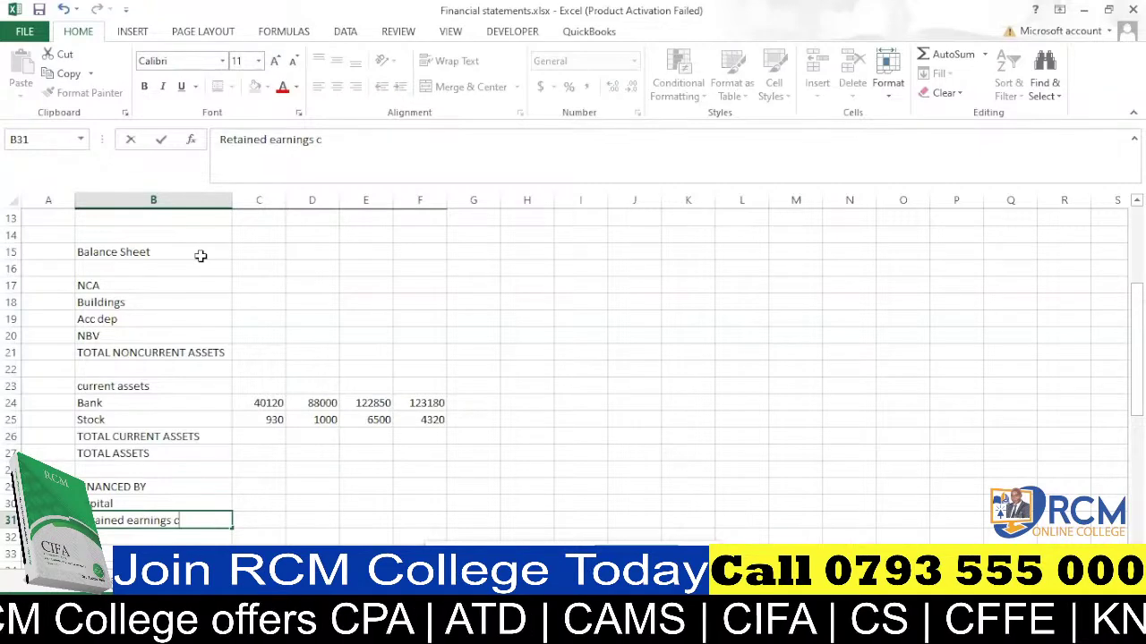
{"action": "type", "text": "/d"}
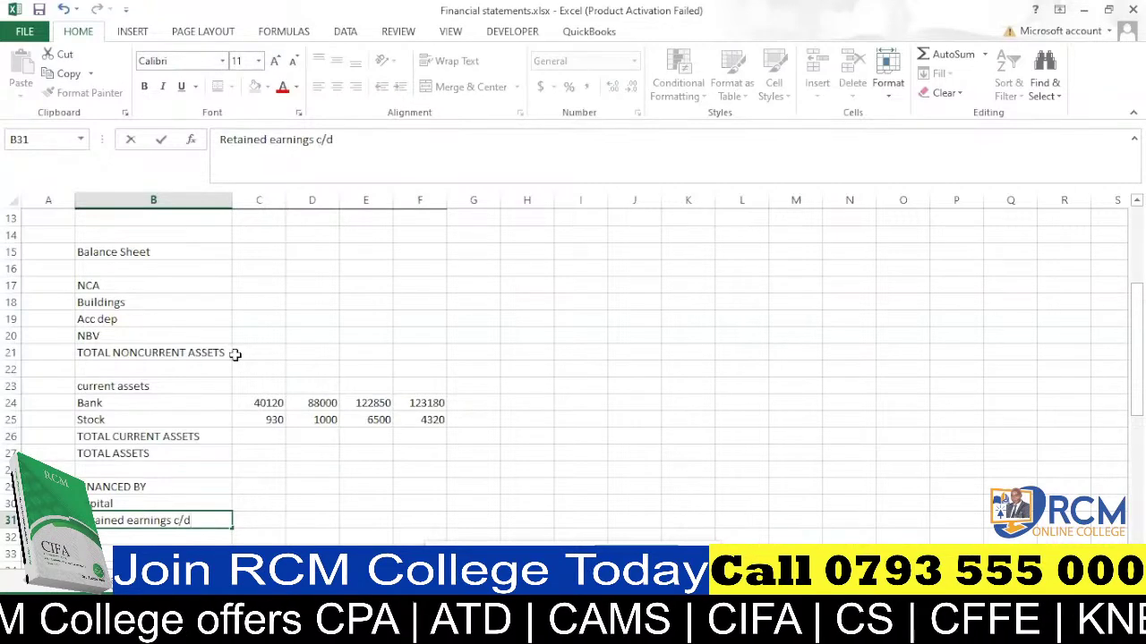
{"action": "left_click", "coordinate": [222, 472]}
Delete the "Capital" label from B30 under the FINANCED BY heading.
{"action": "scroll", "coordinate": [210, 475], "scroll_direction": "down", "scroll_amount": 2}
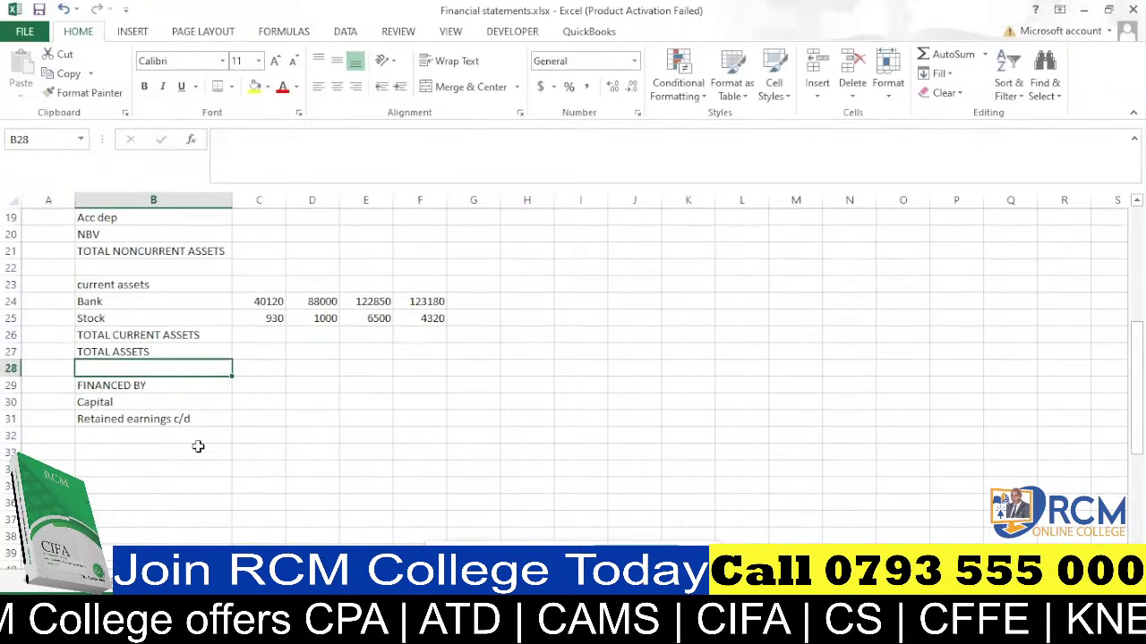
{"action": "left_click", "coordinate": [126, 402]}
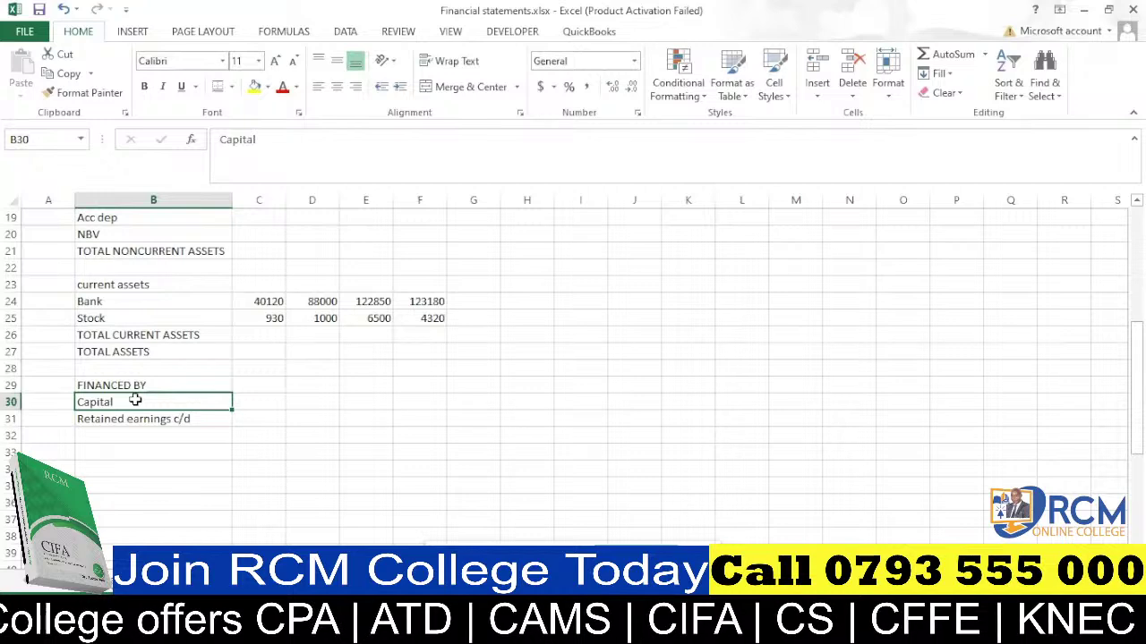
{"action": "key", "text": "Delete"}
Enter the lowercase label "total capital" in B32, directly below the retained earnings label.
{"action": "left_click", "coordinate": [148, 433]}
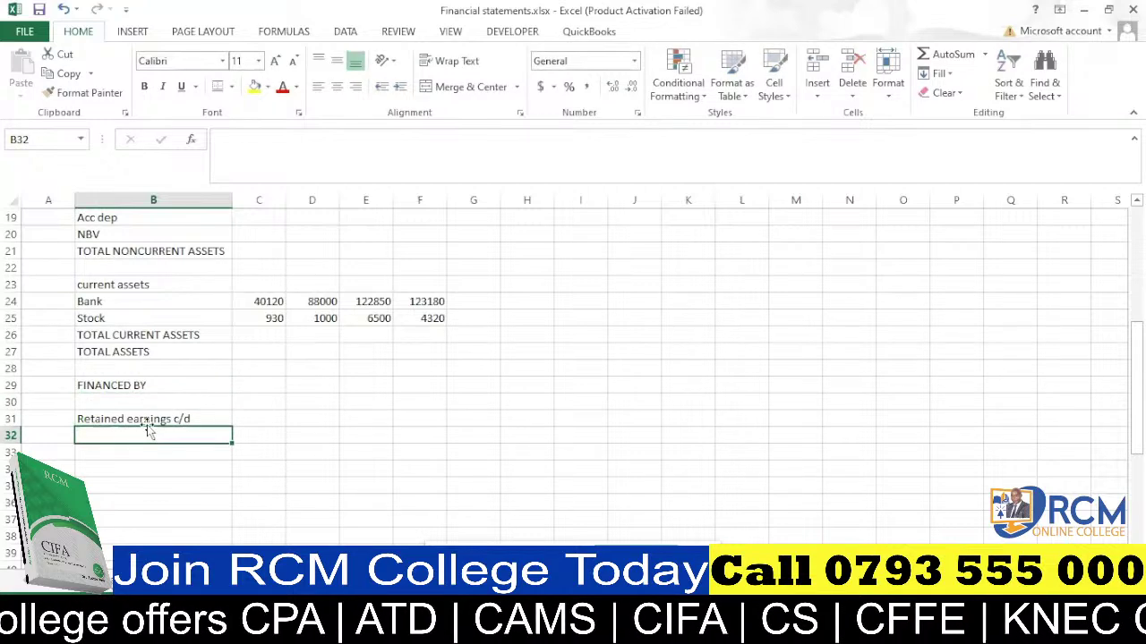
{"action": "type", "text": "total "}
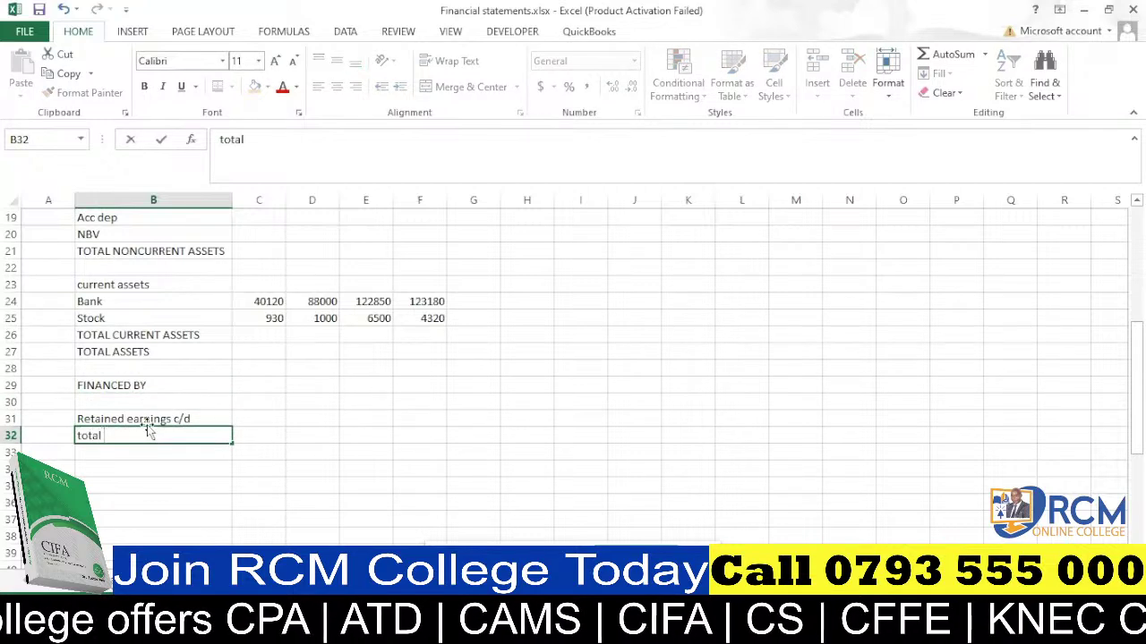
{"action": "type", "text": "capita"}
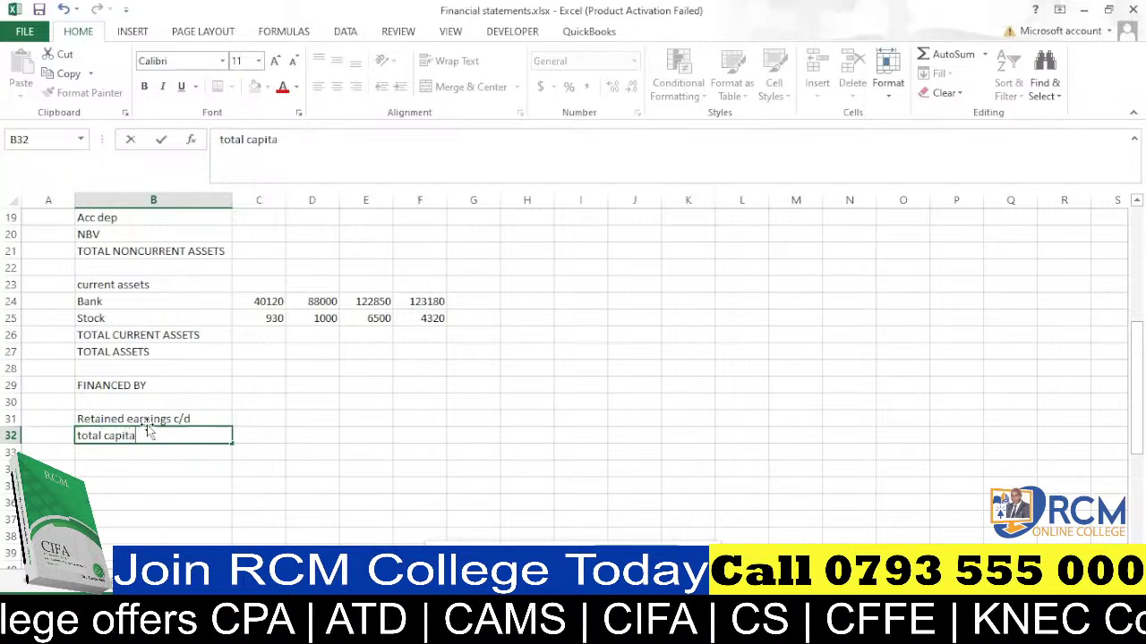
{"action": "type", "text": "l"}
Enter "TOTAL CAPITAL" in capital letters as the label in B32.
{"action": "left_click", "coordinate": [133, 435]}
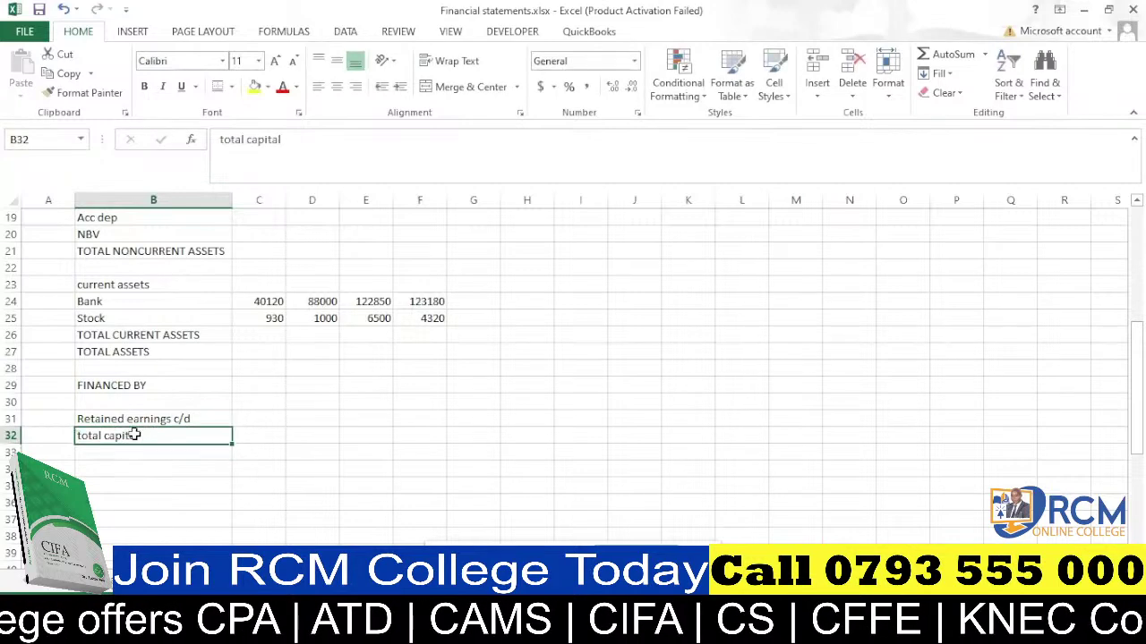
{"action": "type", "text": "TOTA"}
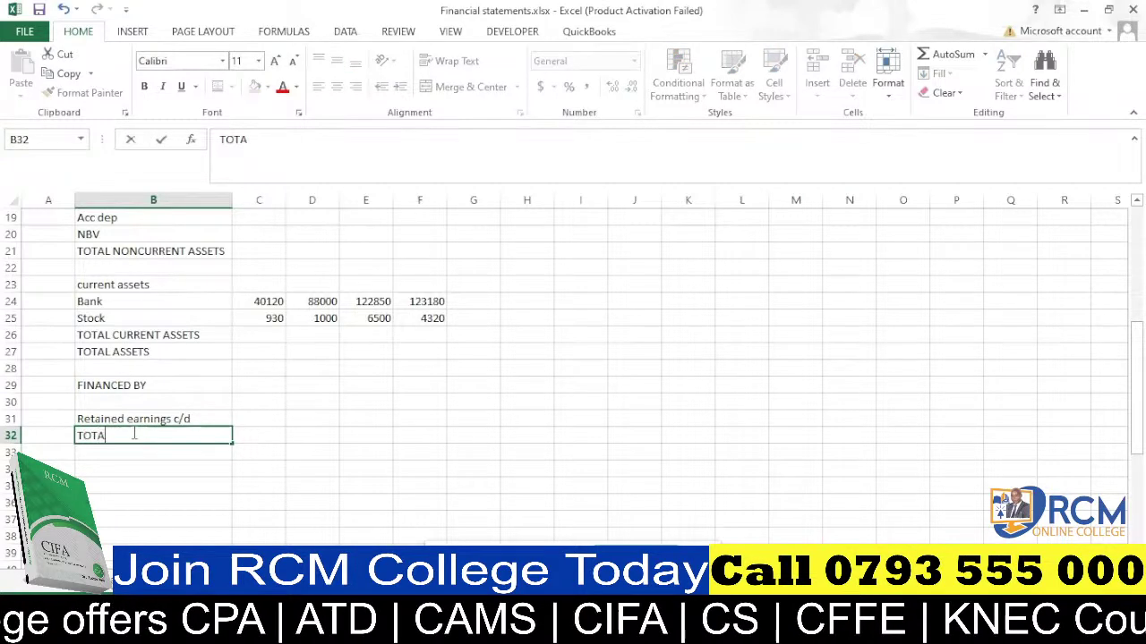
{"action": "type", "text": "L CA"}
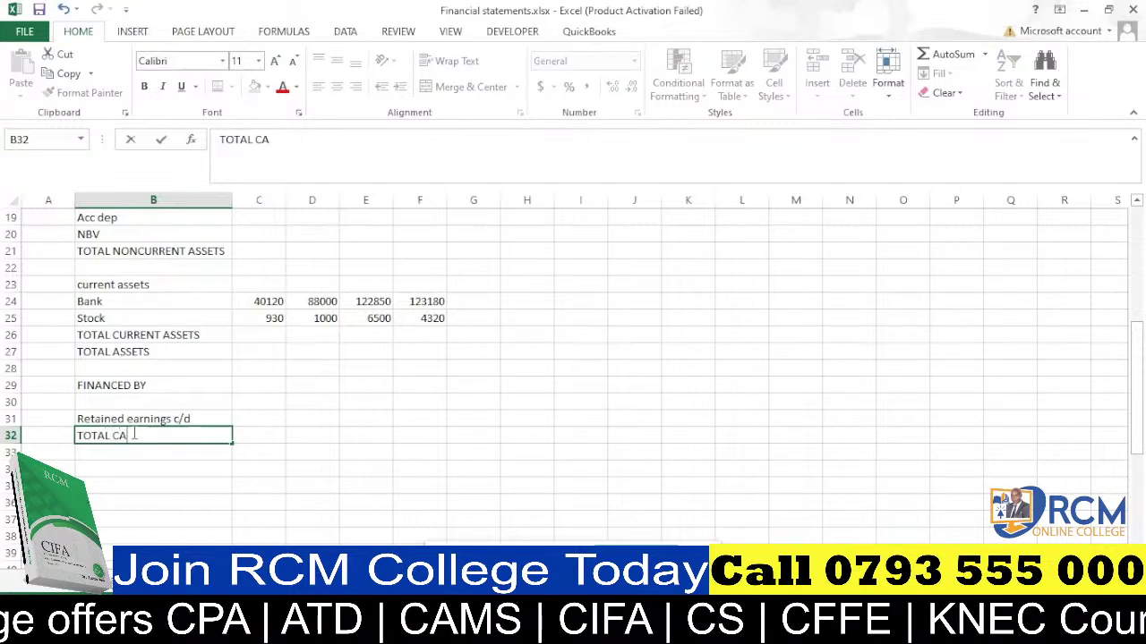
{"action": "type", "text": "PITAL"}
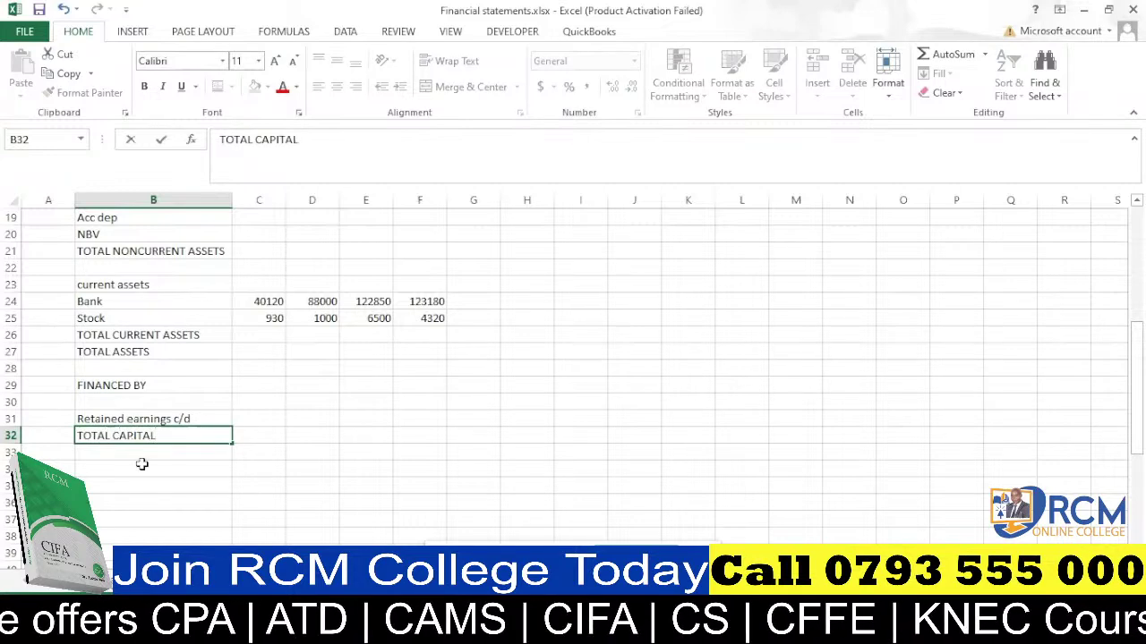
Enter the heading "Long term liabilities" in B34, one blank row below TOTAL CAPITAL, and the item "Loan" in B35.
{"action": "left_click", "coordinate": [142, 463]}
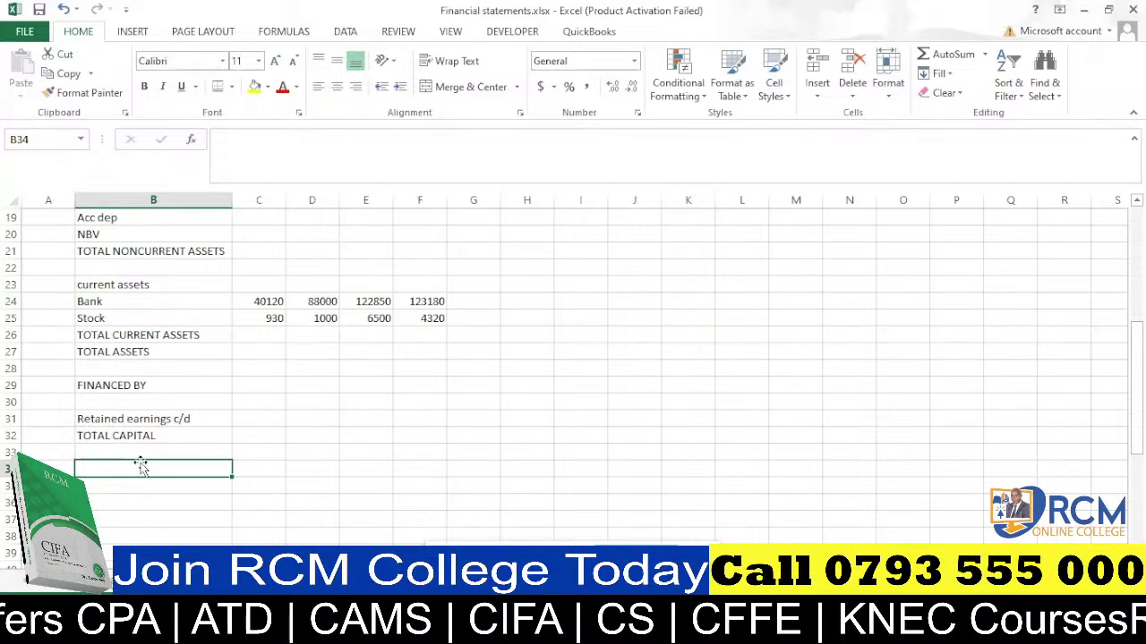
{"action": "type", "text": "LONG"}
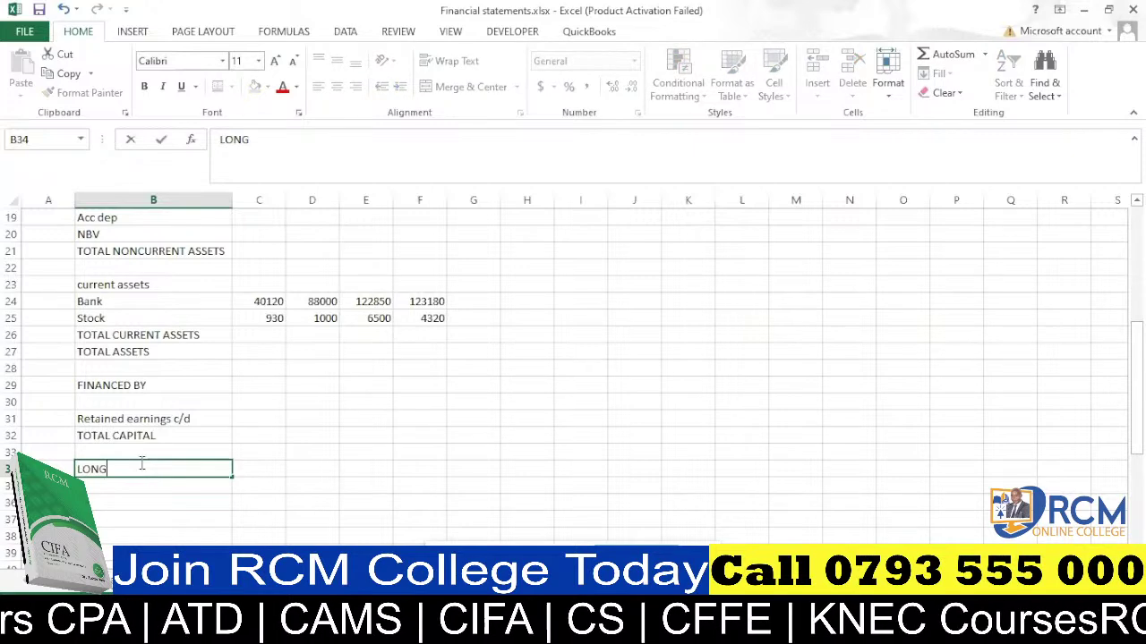
{"action": "key", "text": "BackSpace"}
{"action": "key", "text": "BackSpace"}
{"action": "key", "text": "BackSpace"}
{"action": "type", "text": "o"}
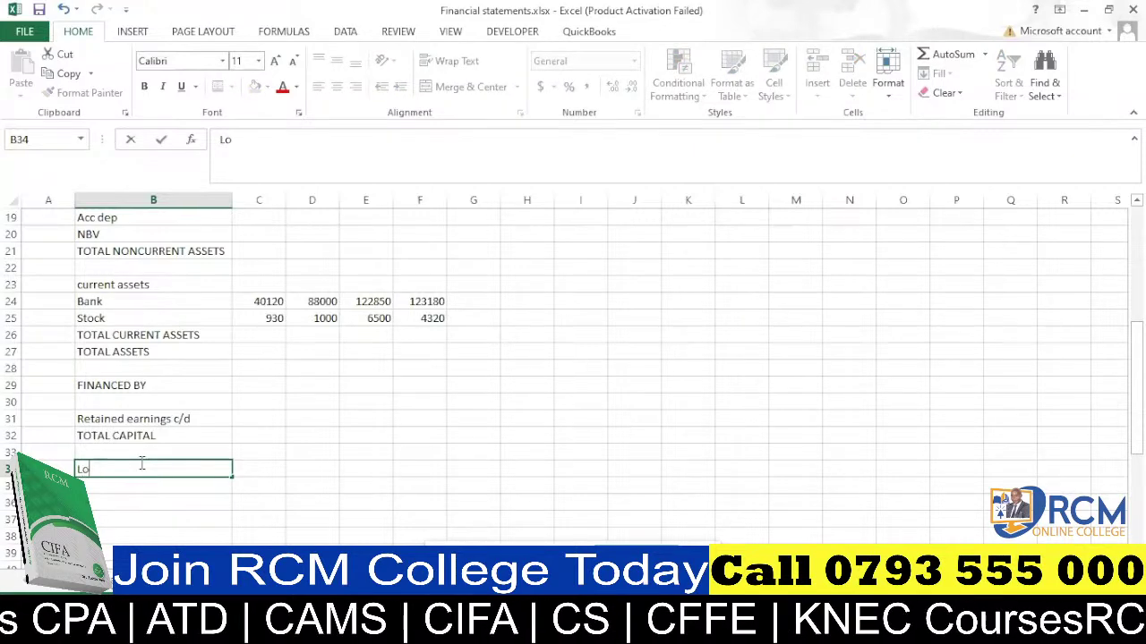
{"action": "type", "text": "ng tern"}
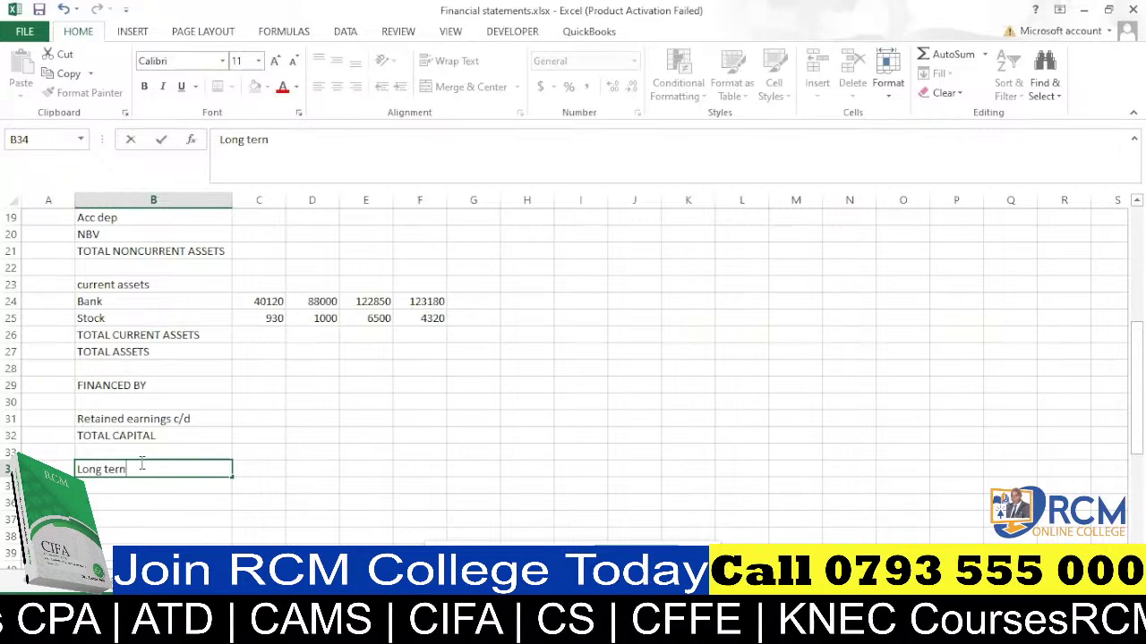
{"action": "key", "text": "BackSpace"}
{"action": "type", "text": "m liab"}
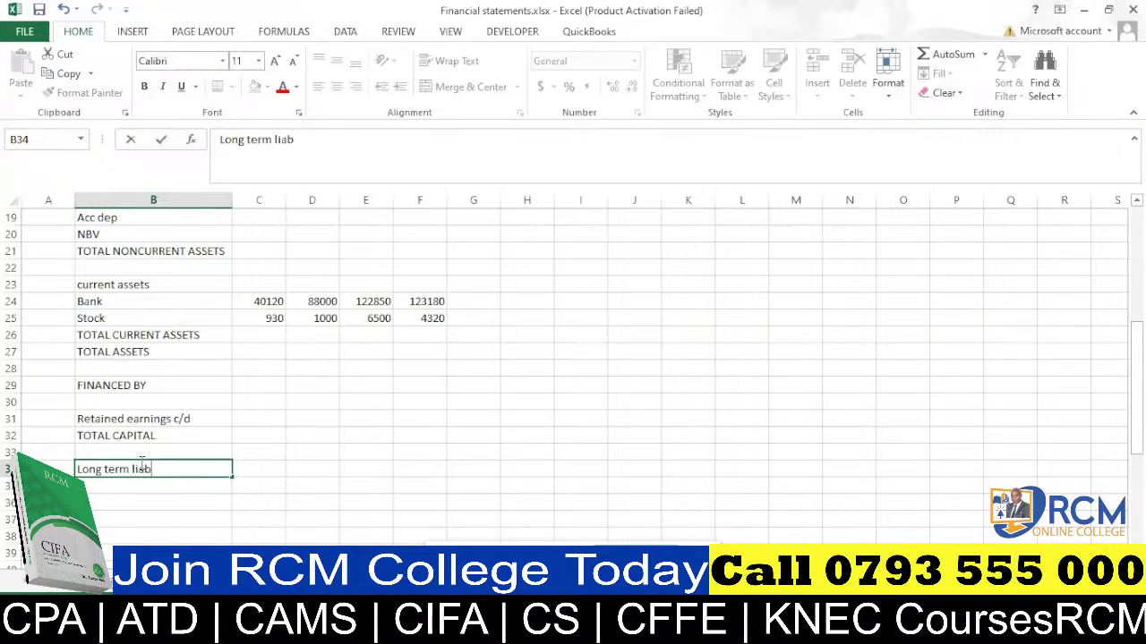
{"action": "type", "text": "ilities"}
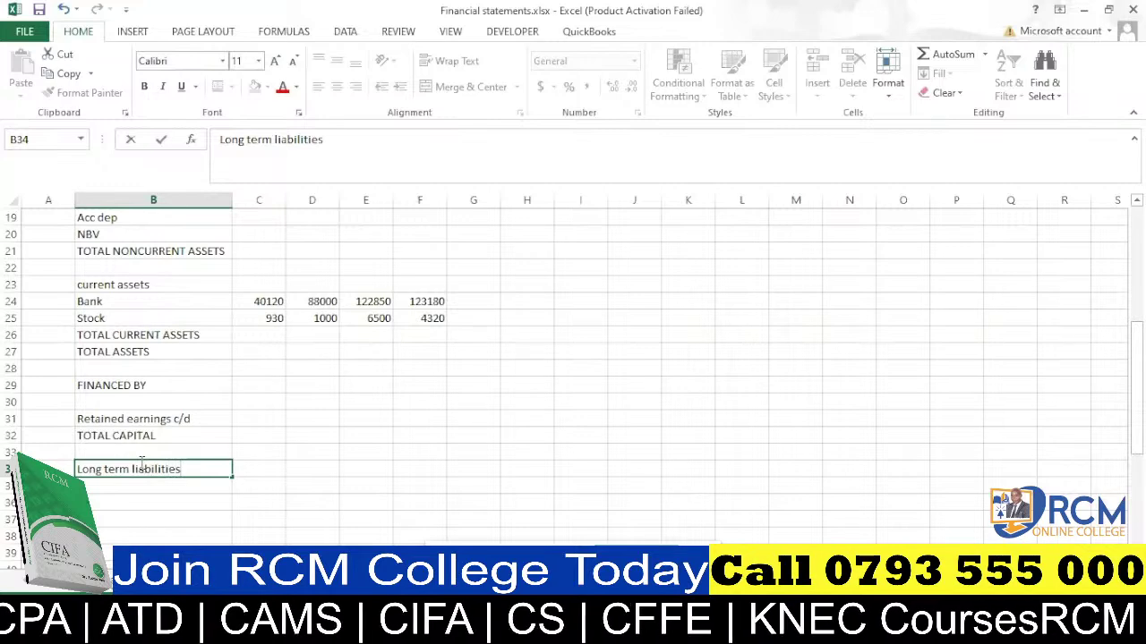
{"action": "left_click", "coordinate": [168, 483]}
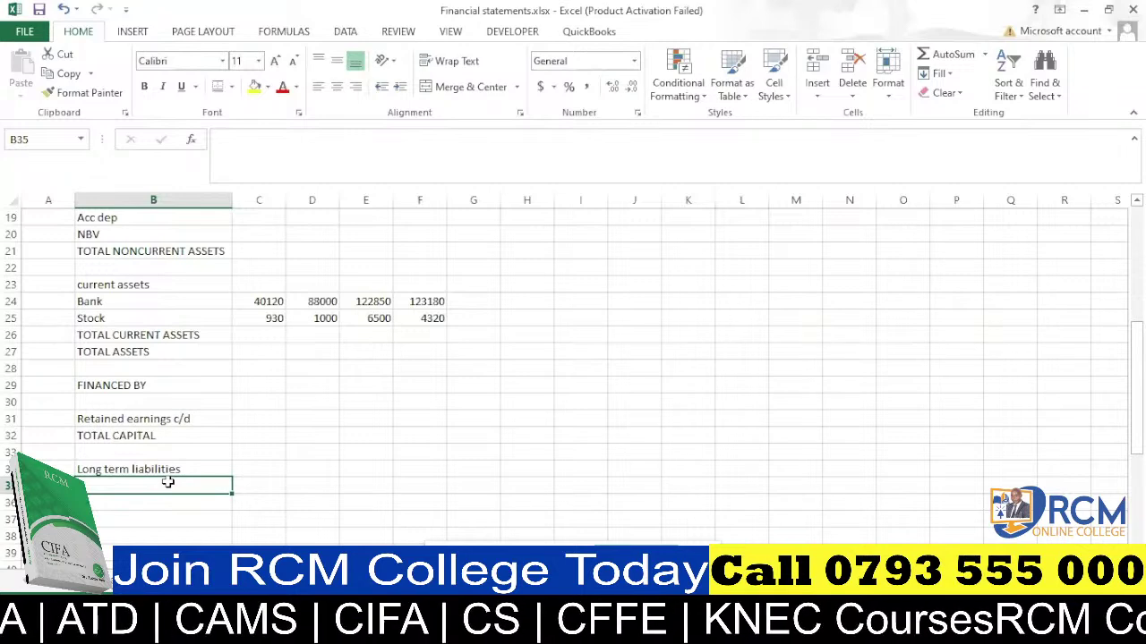
{"action": "type", "text": "Loan"}
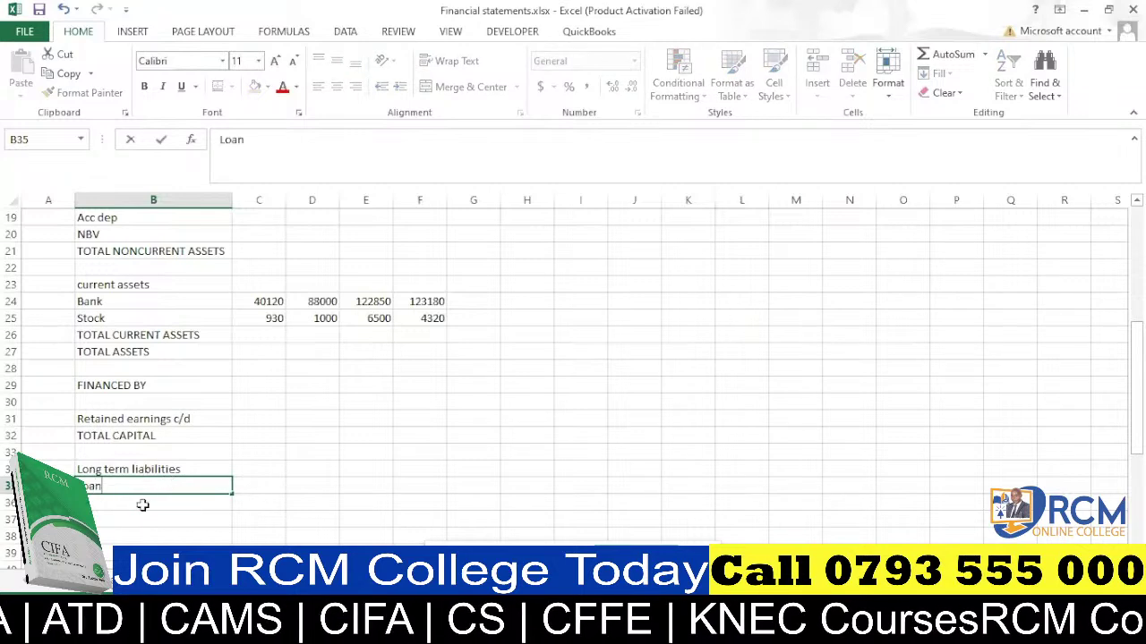
Enter the label "Total liabilities" in B36, directly below Loan.
{"action": "left_click", "coordinate": [142, 504]}
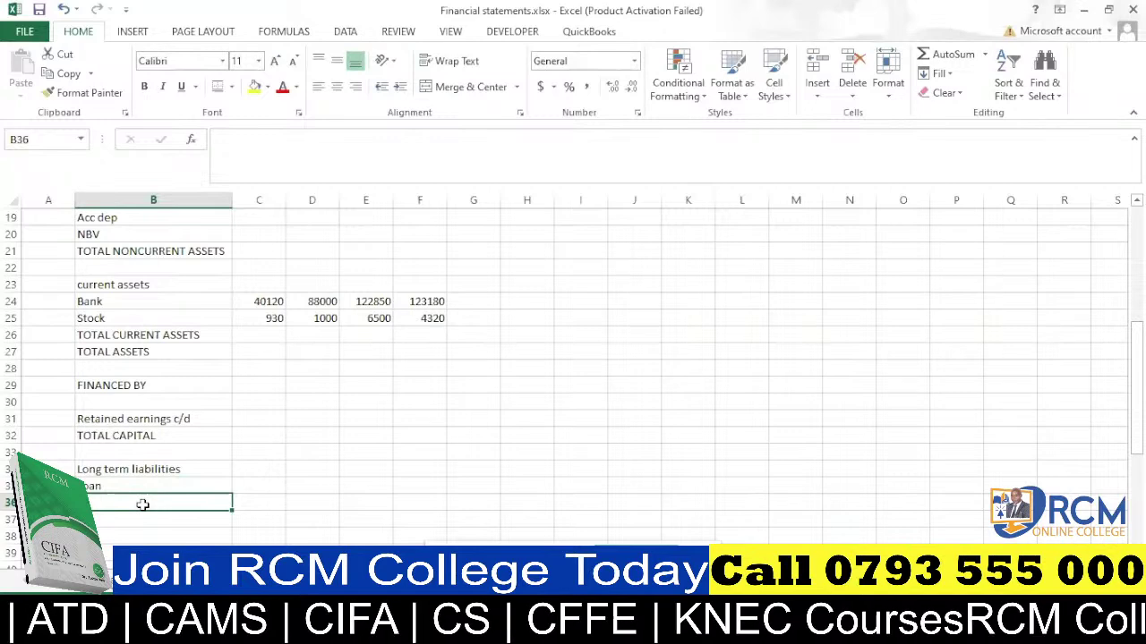
{"action": "type", "text": "Total"}
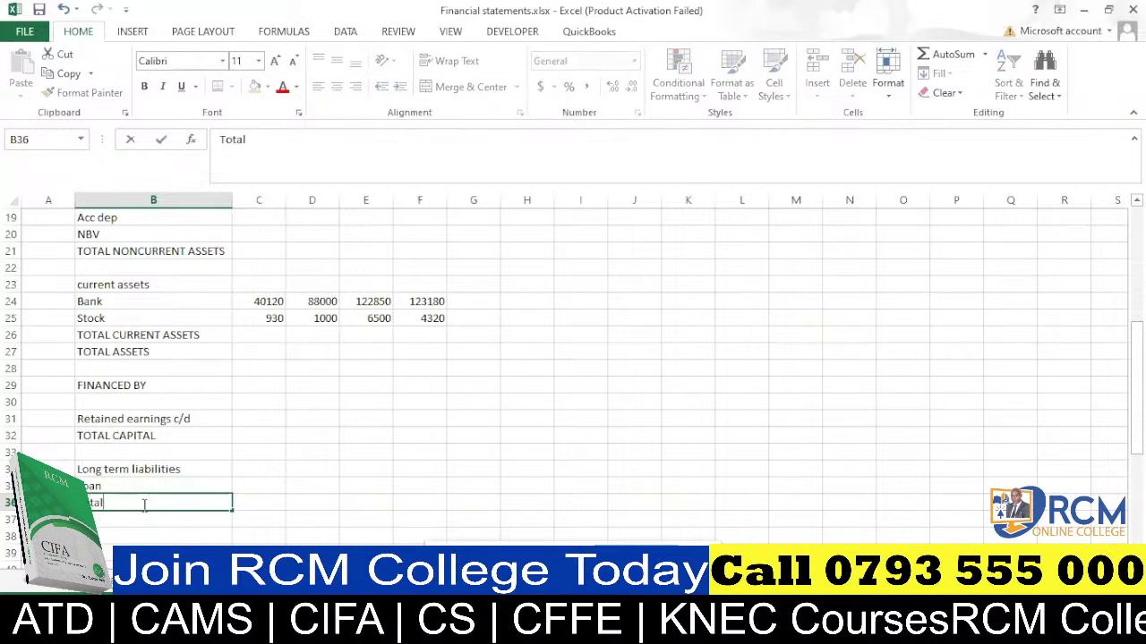
{"action": "type", "text": " liabili"}
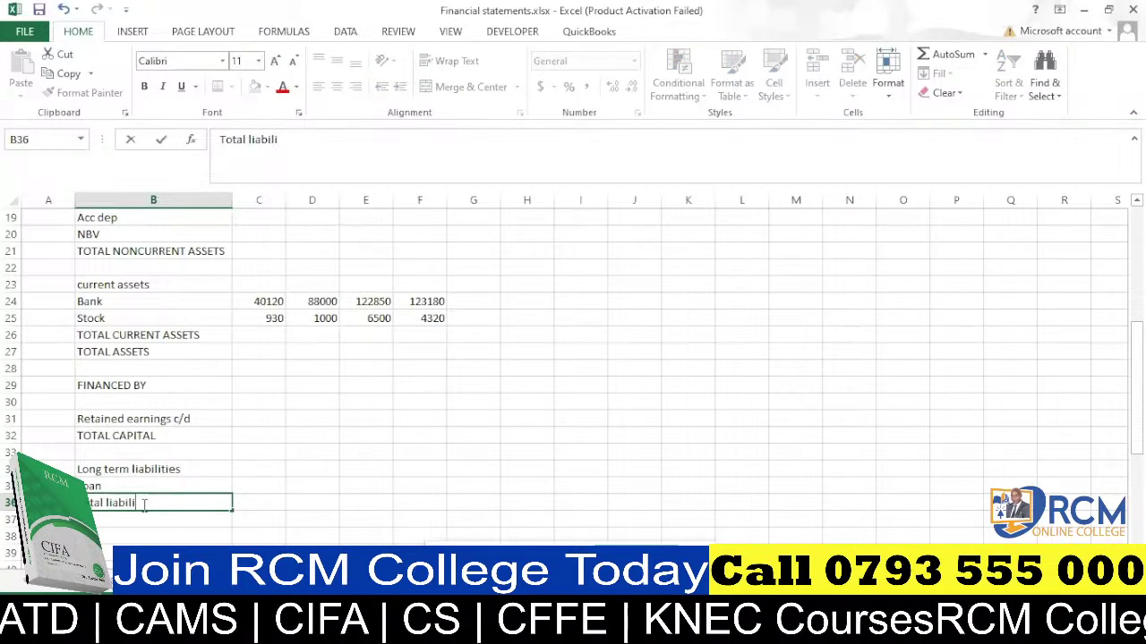
{"action": "type", "text": "ties"}
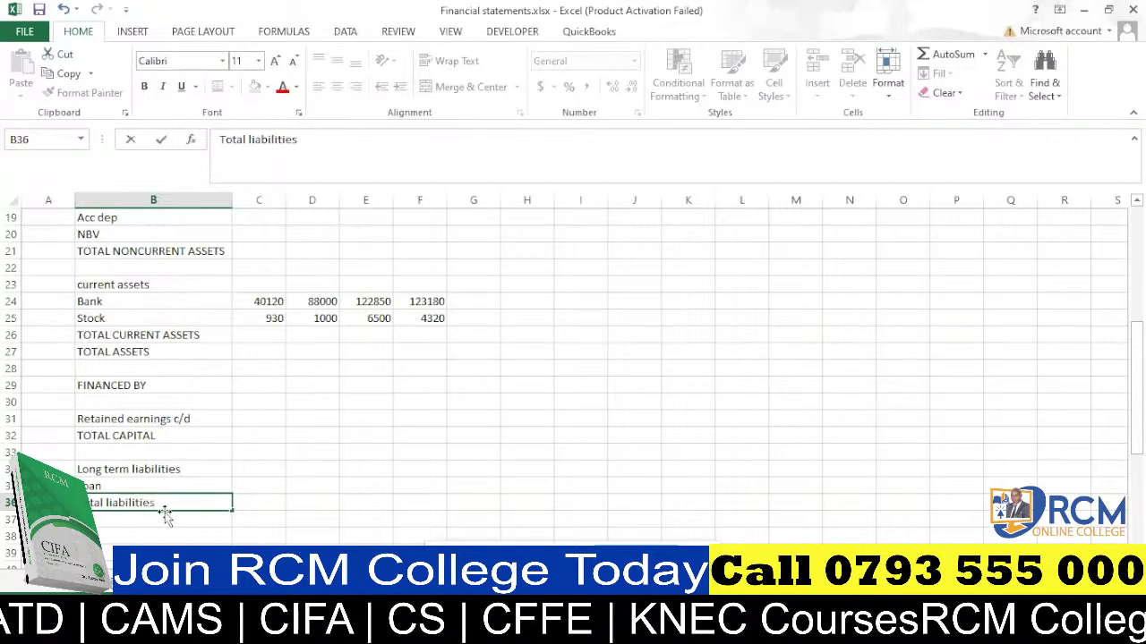
{"action": "left_click", "coordinate": [177, 519]}
{"action": "scroll", "coordinate": [178, 499], "scroll_direction": "down", "scroll_amount": 1}
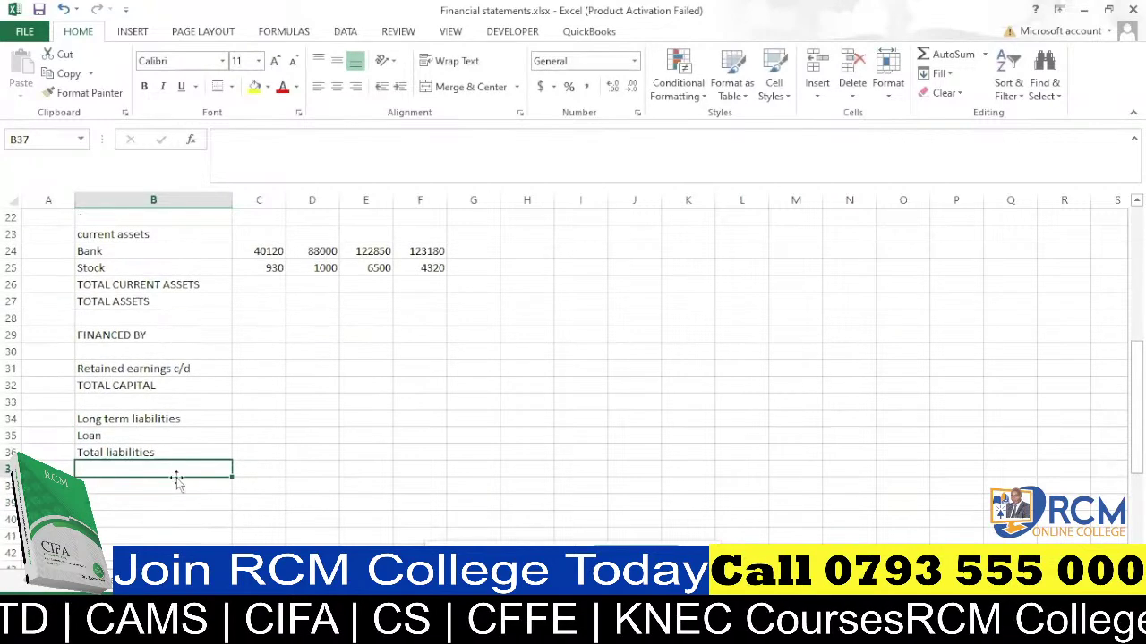
Enter "TOTAL LIABILITIES" in capital letters as the label in B36.
{"action": "left_click", "coordinate": [172, 452]}
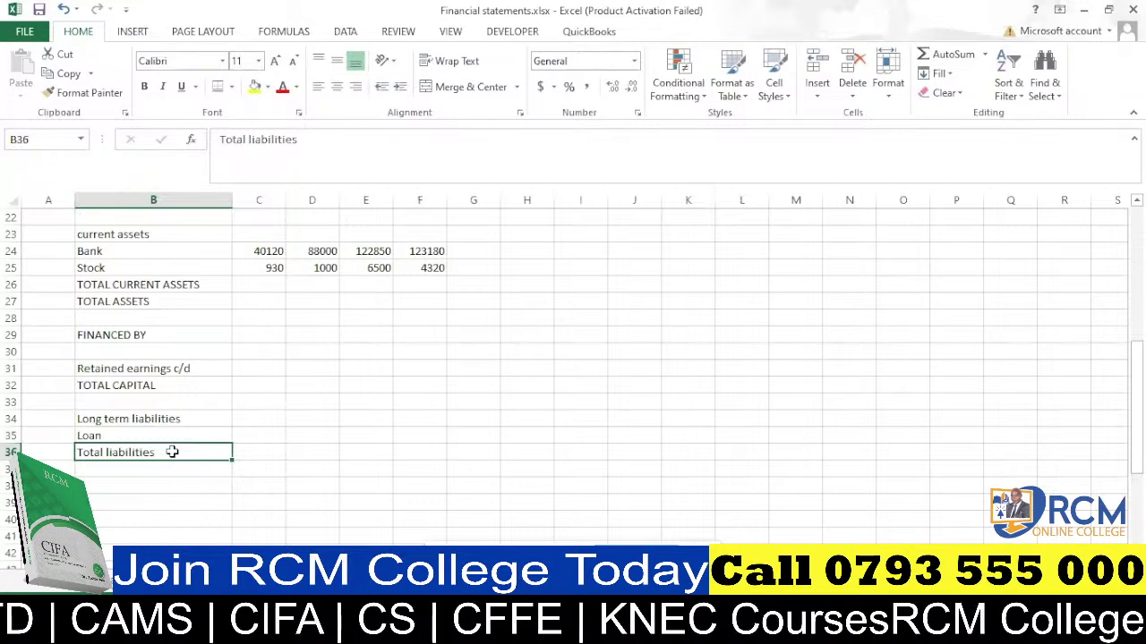
{"action": "type", "text": "TOTAL LI"}
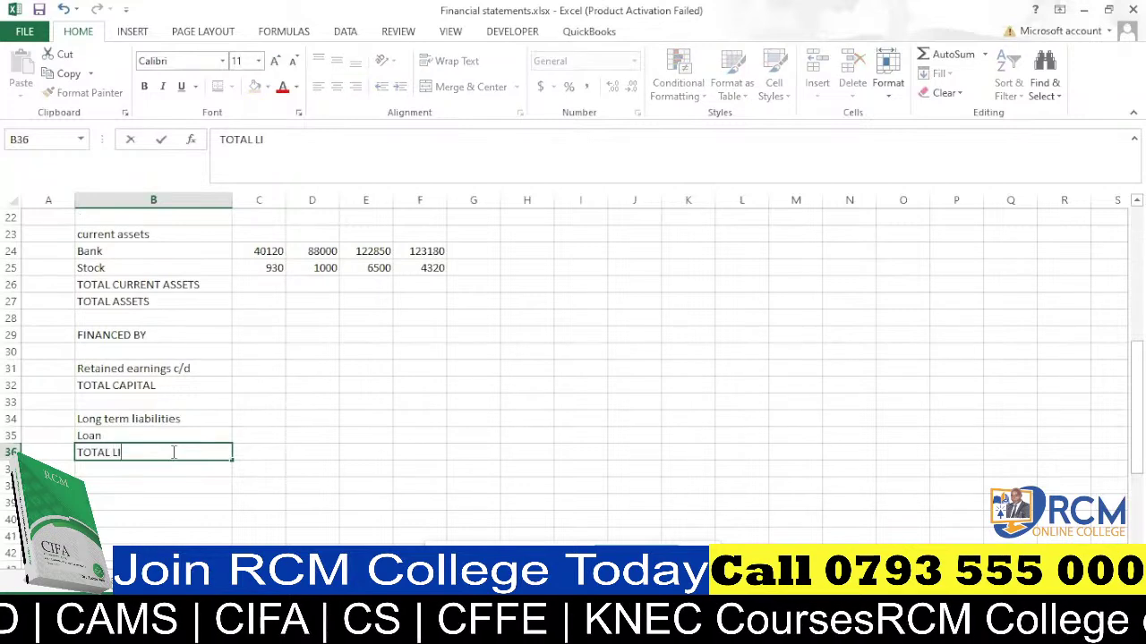
{"action": "type", "text": "A"}
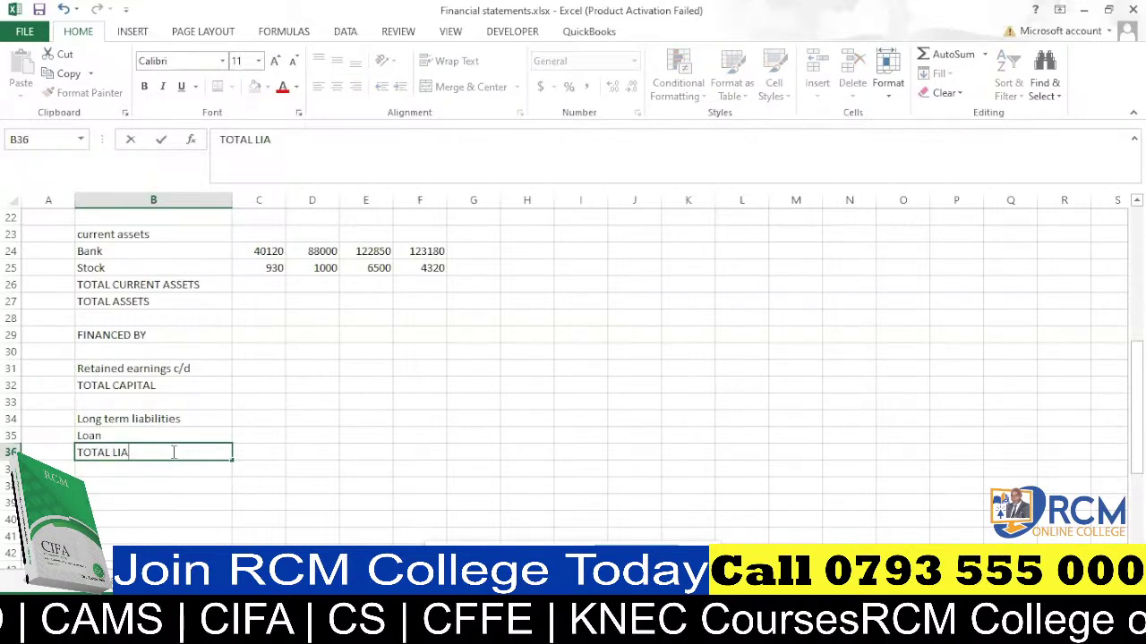
{"action": "type", "text": "BILI"}
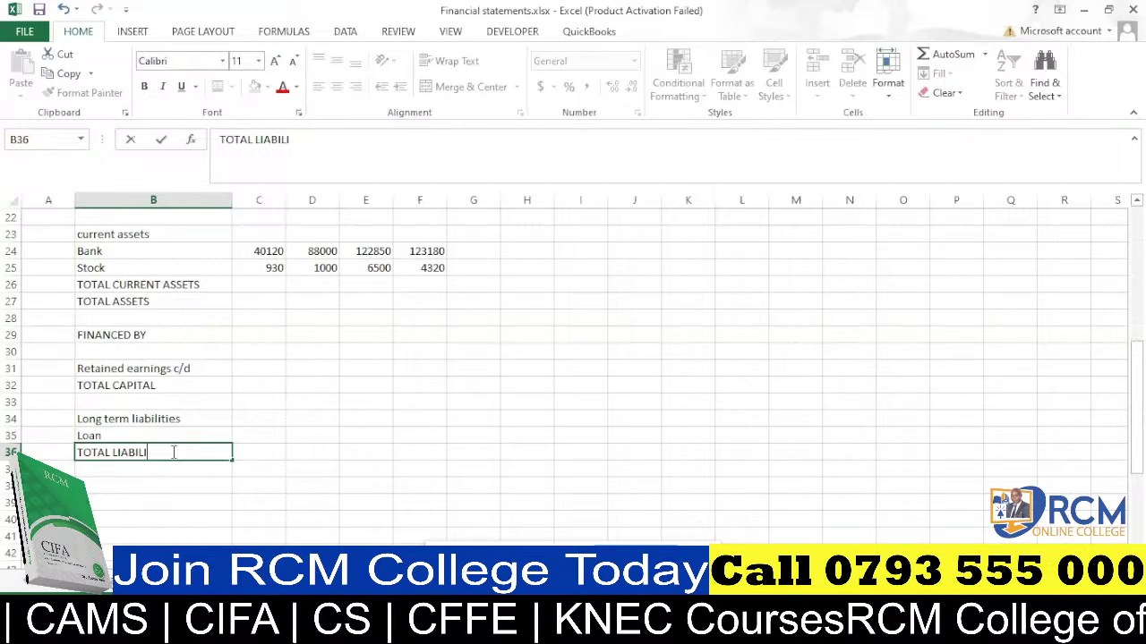
{"action": "type", "text": "TIES"}
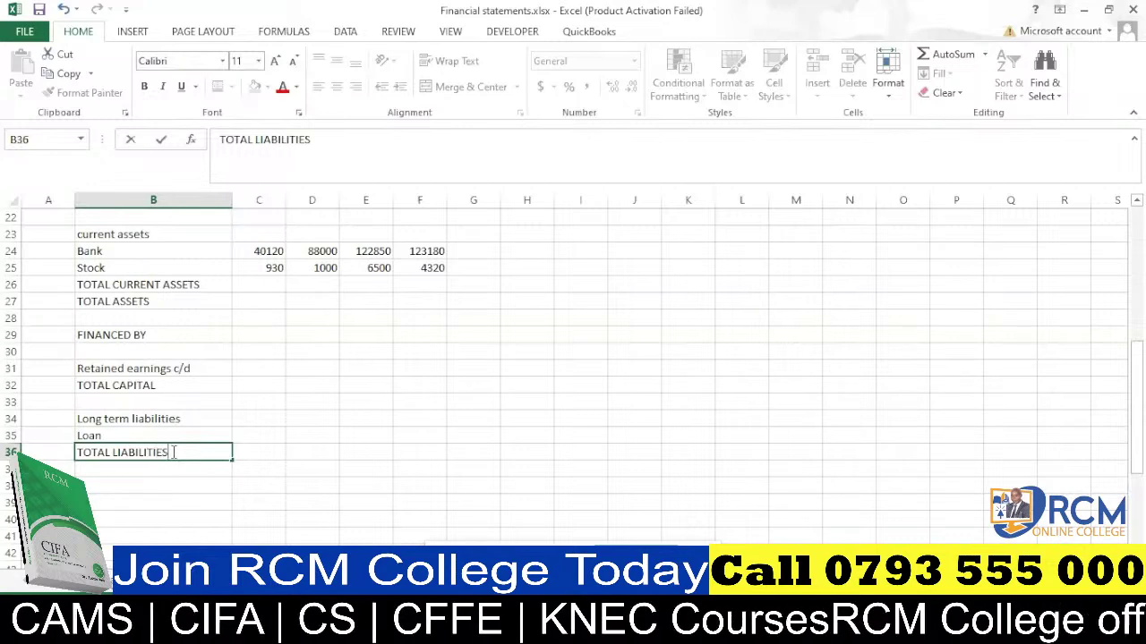
{"action": "key", "text": "Return"}
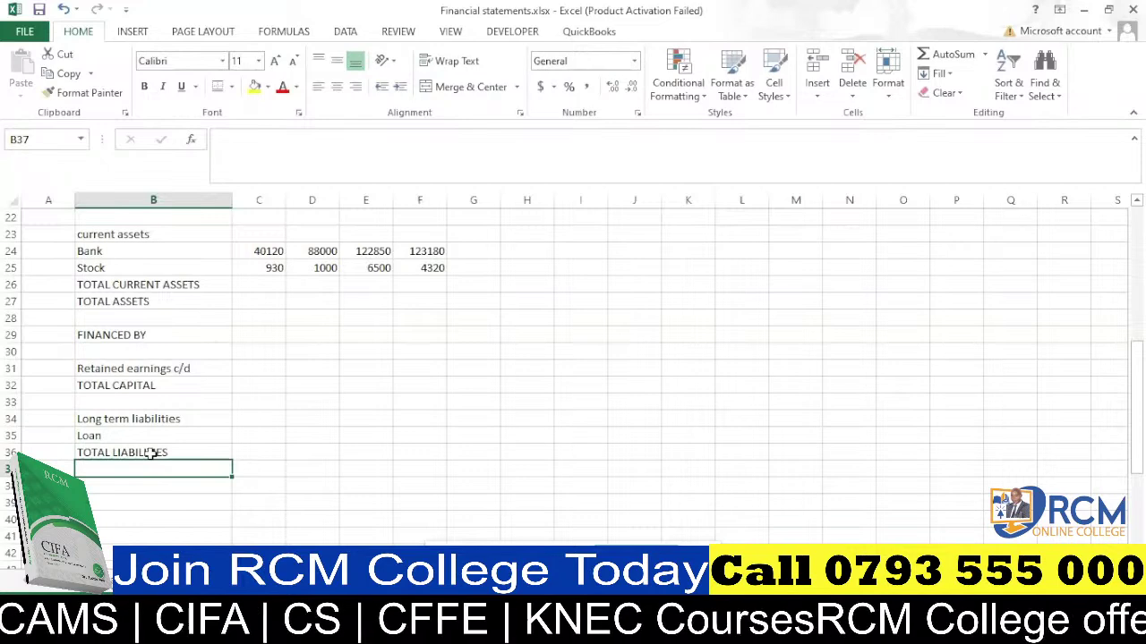
Enter the label "TOTAL LIABILITIES & TOTAL CAPITAL" in B37 and widen column B to fit it.
{"action": "scroll", "coordinate": [152, 454], "scroll_direction": "down", "scroll_amount": 1}
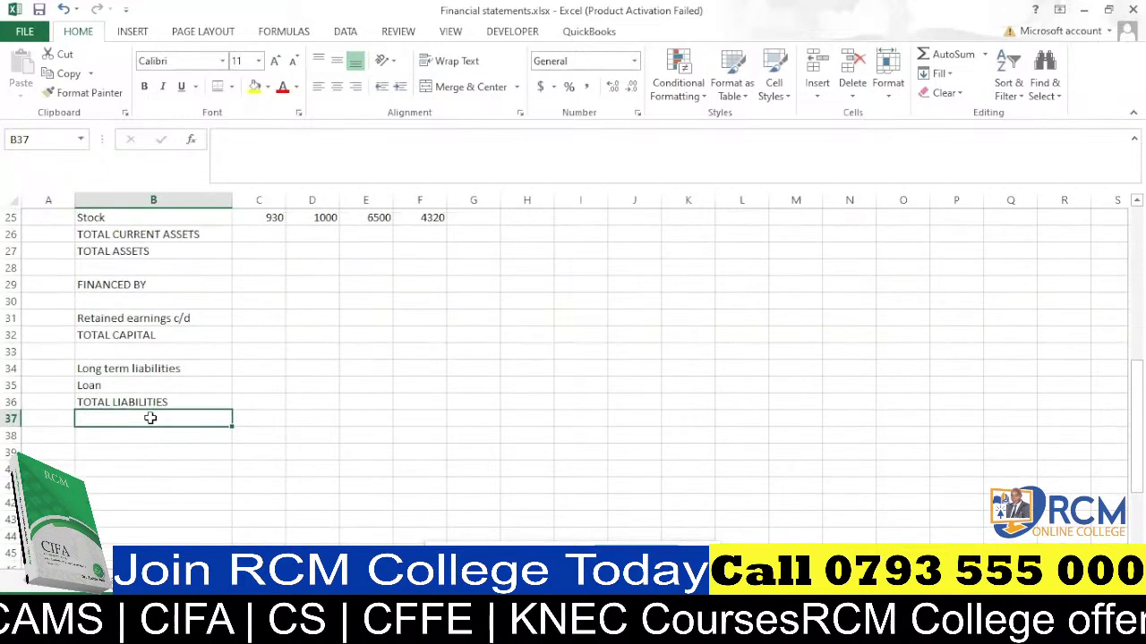
{"action": "type", "text": "TOTAL LIABILITIES"}
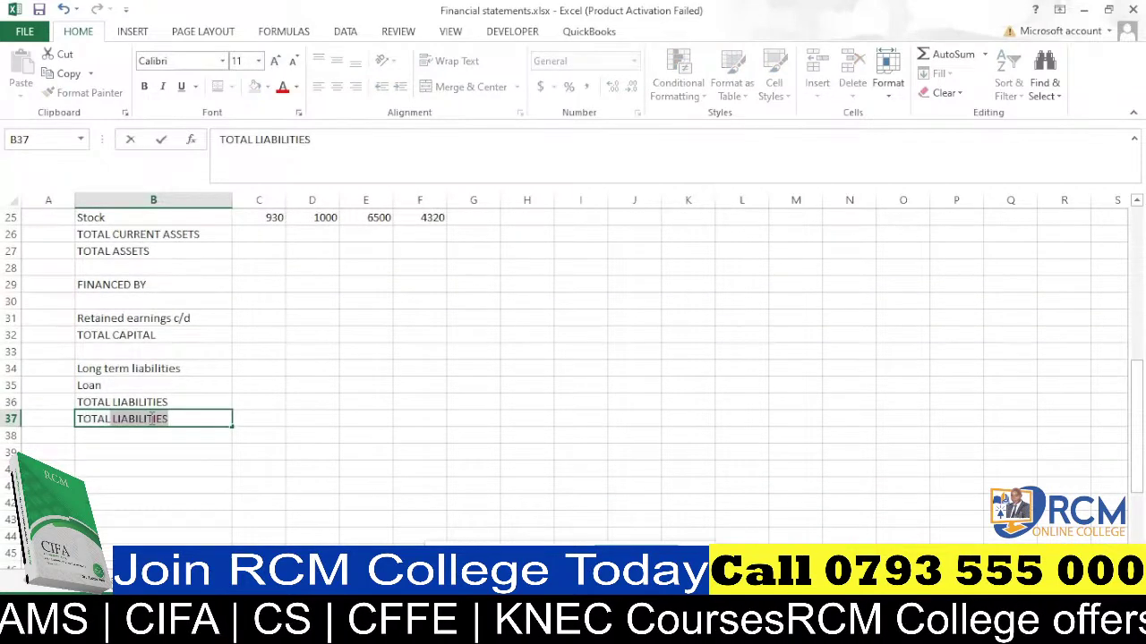
{"action": "key", "text": "Return"}
{"action": "left_click", "coordinate": [152, 417]}
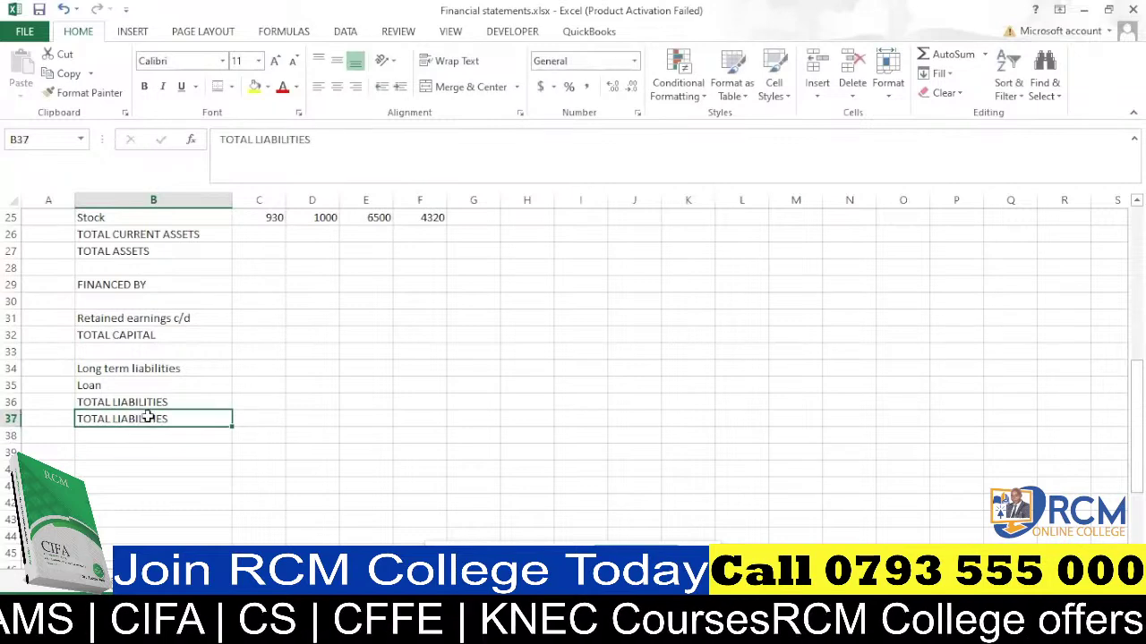
{"action": "left_click", "coordinate": [339, 150]}
{"action": "type", "text": "&"}
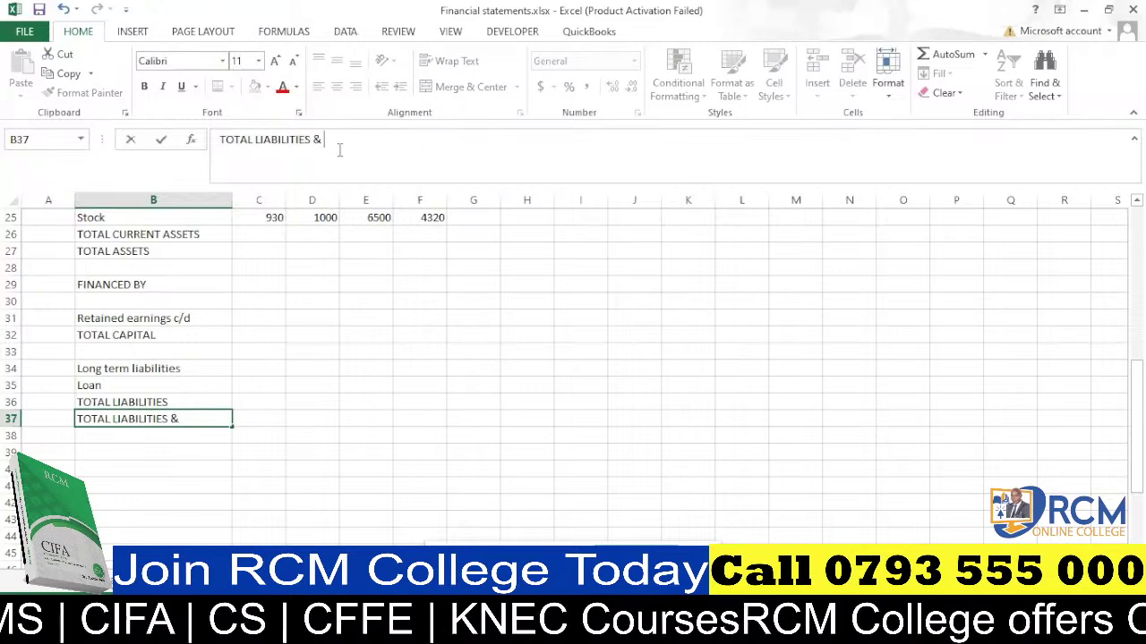
{"action": "type", "text": " T"}
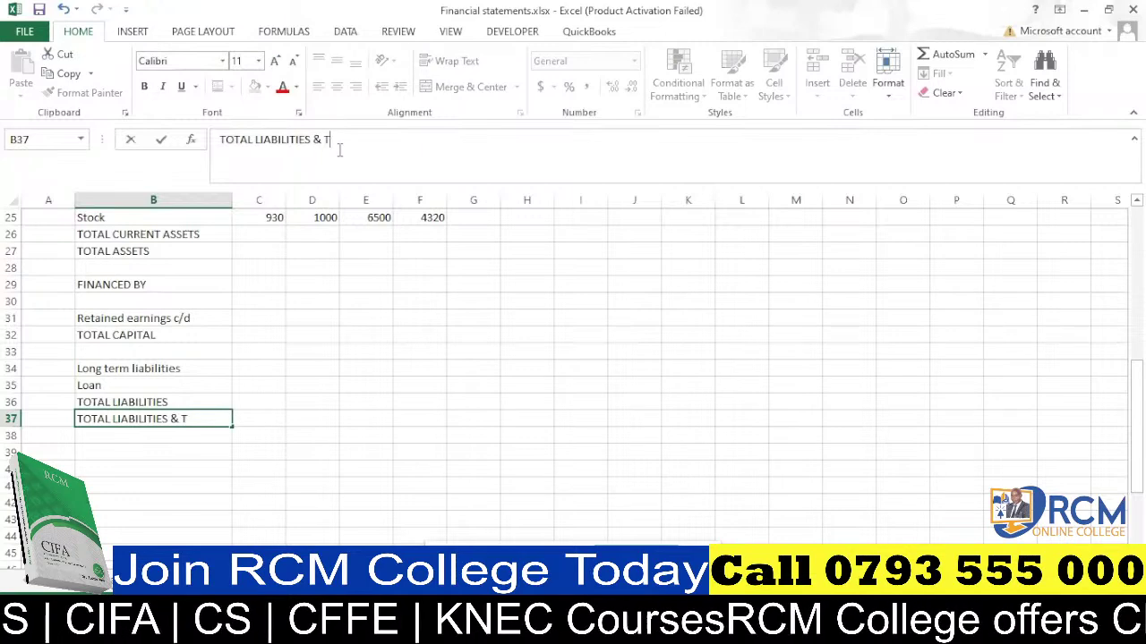
{"action": "type", "text": "OTAL CAPITAL"}
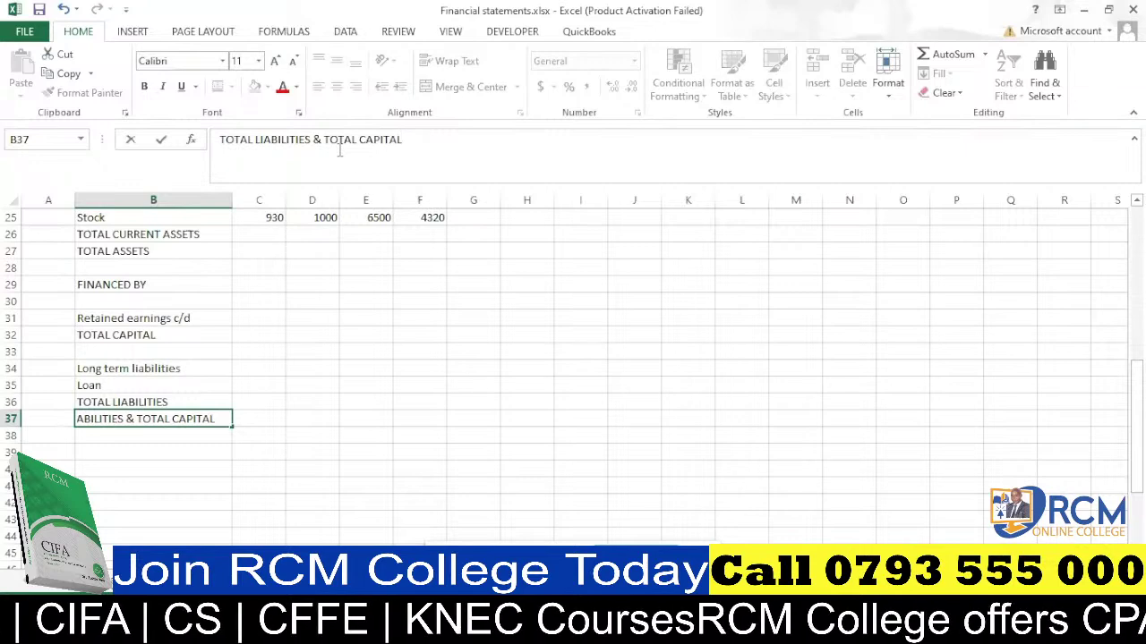
{"action": "left_click", "coordinate": [181, 453]}
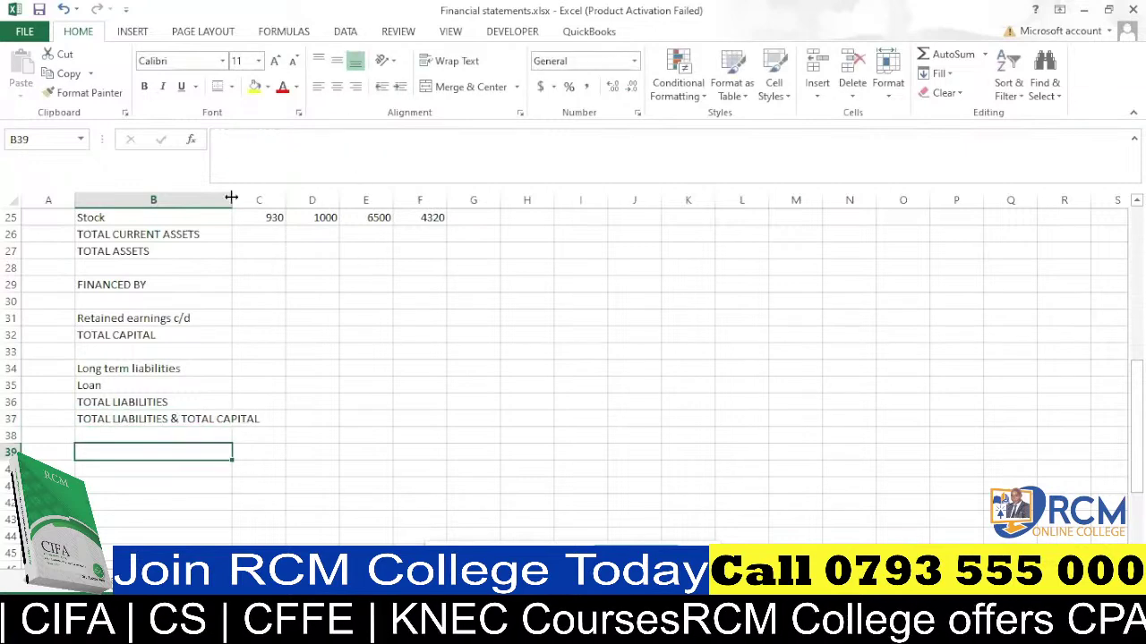
{"action": "left_click_drag", "start_coordinate": [231, 197], "coordinate": [267, 198]}
Copy the Bank SUMIFS formula from C24 into the Buildings row at C18 and fill it across to F18.
{"action": "scroll", "coordinate": [271, 370], "scroll_direction": "up", "scroll_amount": 4}
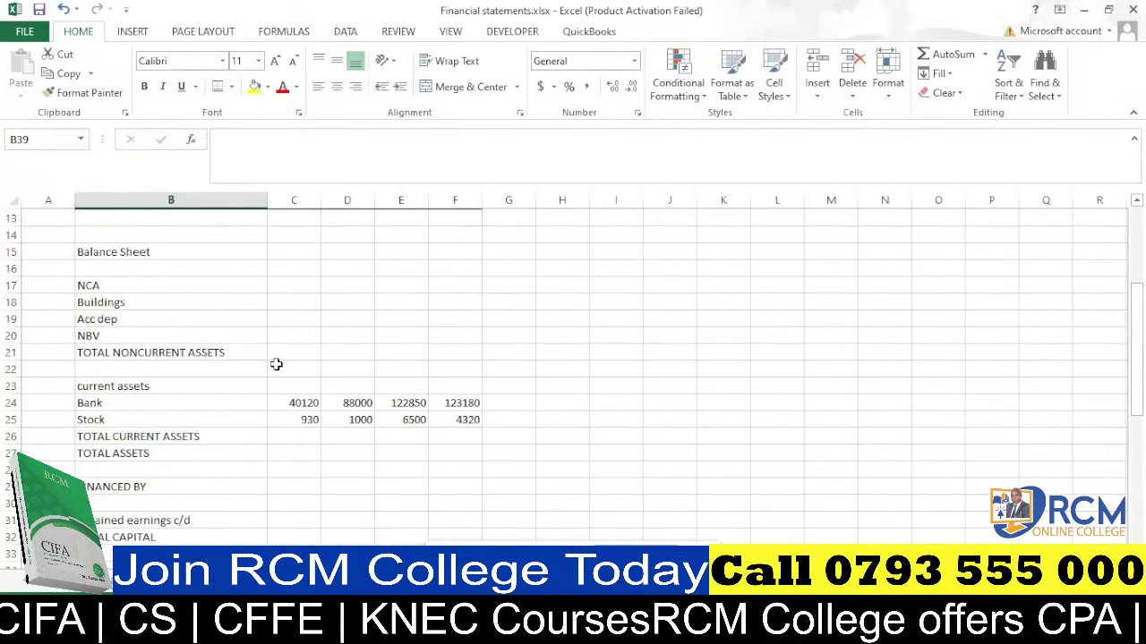
{"action": "scroll", "coordinate": [274, 356], "scroll_direction": "down", "scroll_amount": 2}
{"action": "scroll", "coordinate": [215, 352], "scroll_direction": "up", "scroll_amount": 3}
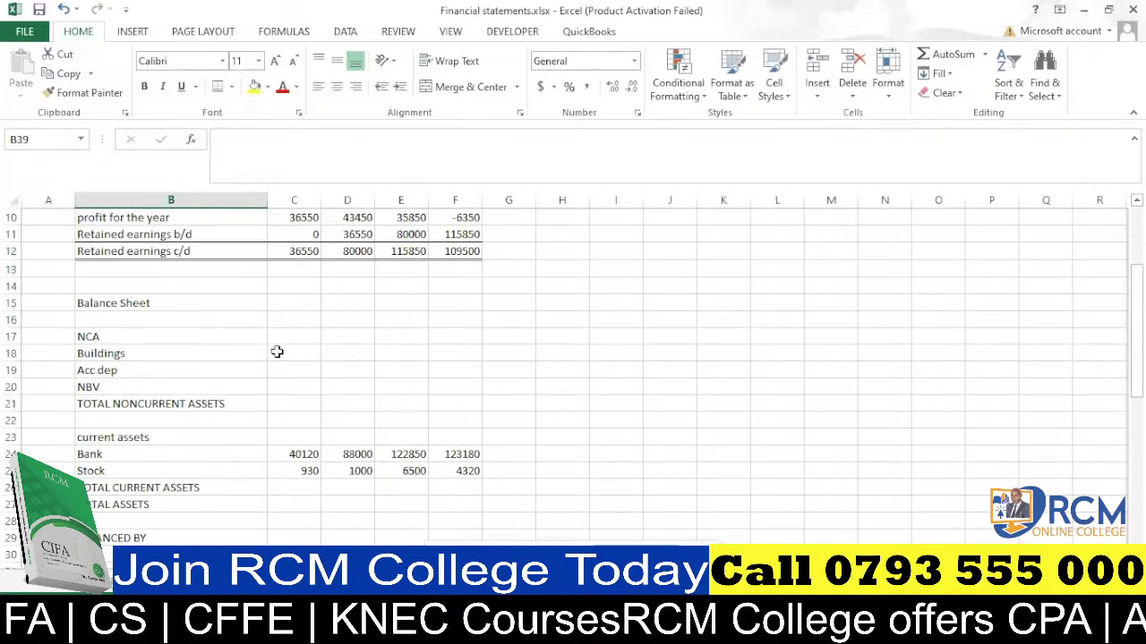
{"action": "left_click", "coordinate": [305, 454]}
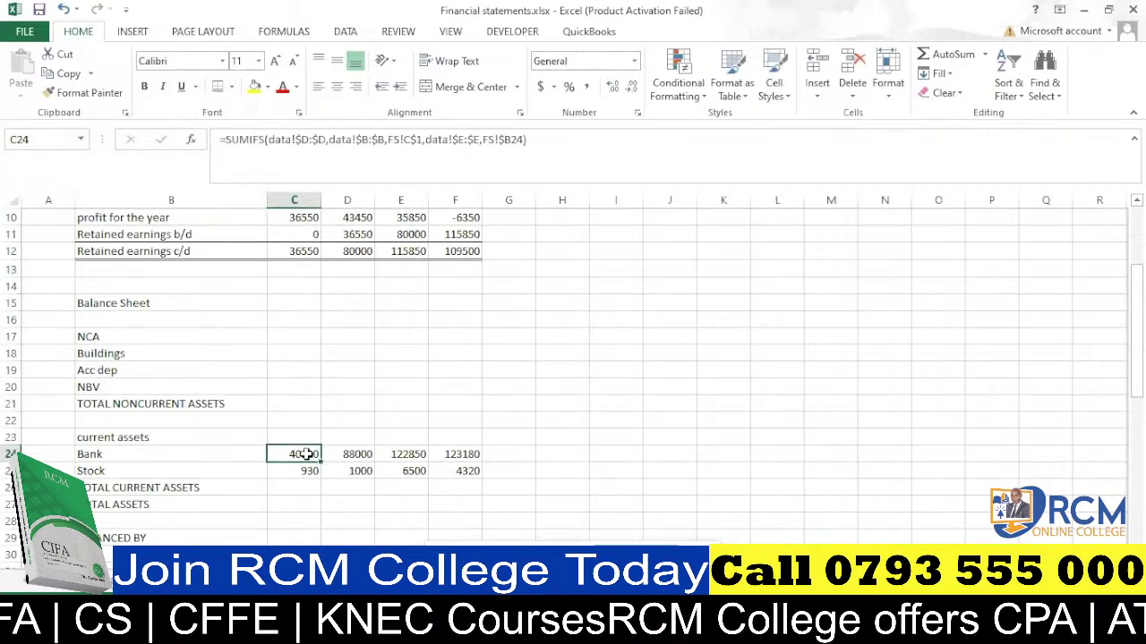
{"action": "key", "text": "ctrl+c"}
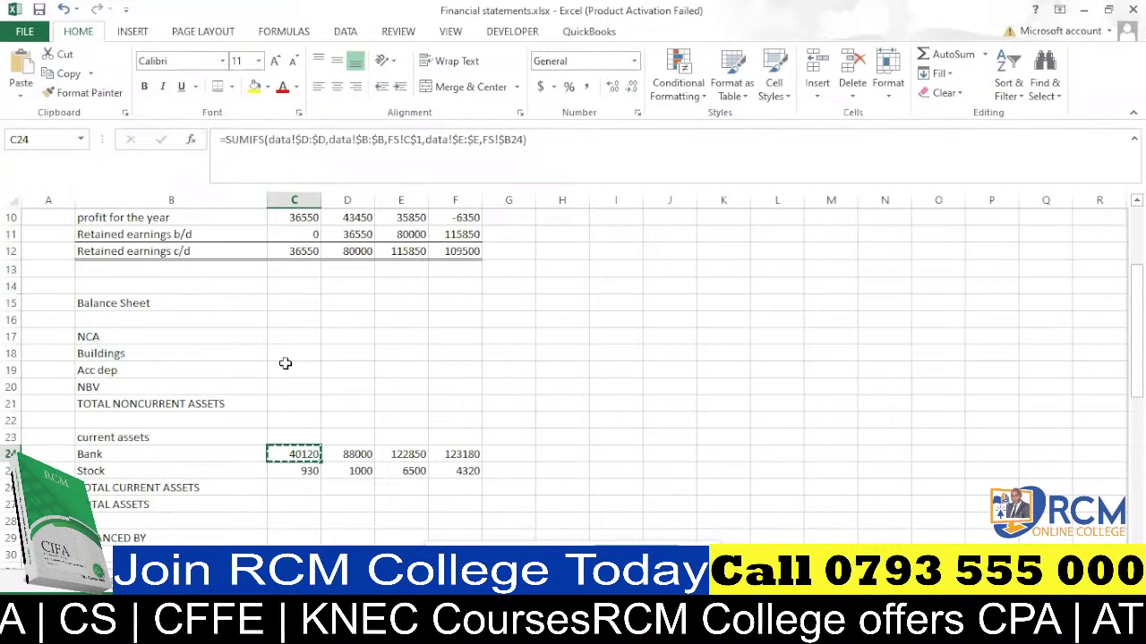
{"action": "left_click", "coordinate": [289, 353]}
{"action": "key", "text": "ctrl+v"}
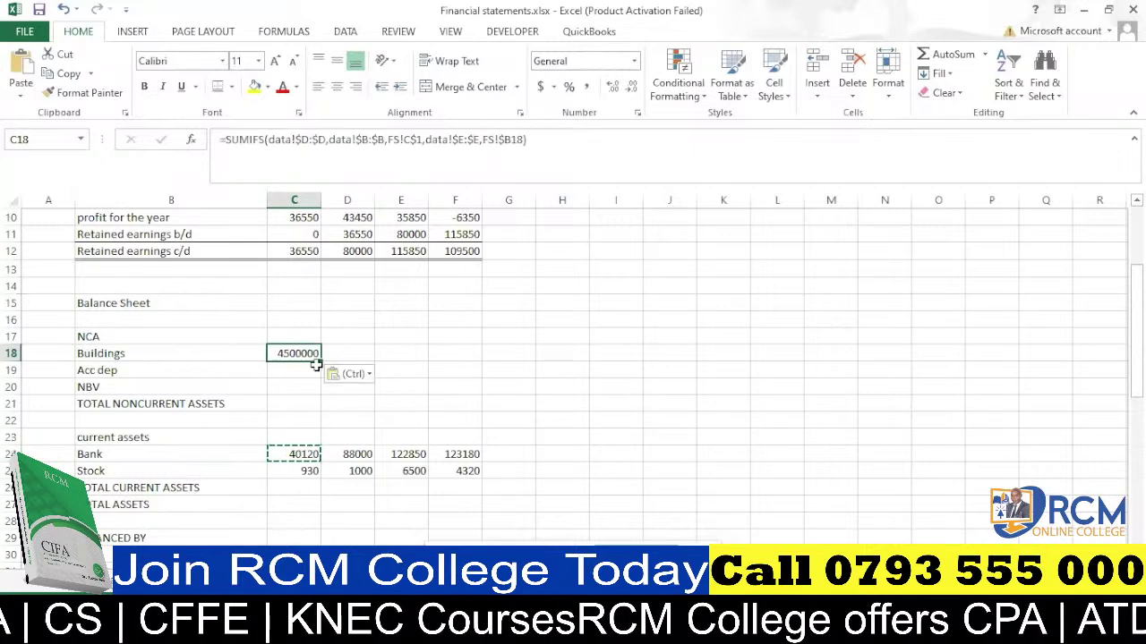
{"action": "left_click_drag", "start_coordinate": [321, 360], "coordinate": [458, 353]}
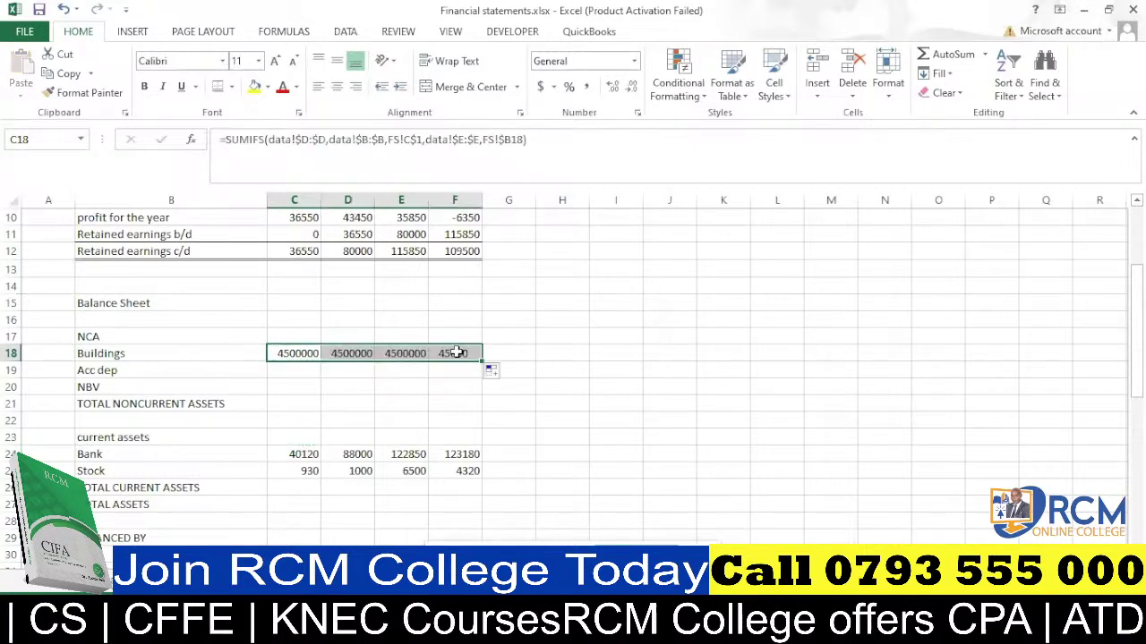
Copy the Stock SUMIFS formula from C25 into the Loan row at C35 and fill it across to F35.
{"action": "scroll", "coordinate": [345, 402], "scroll_direction": "down", "scroll_amount": 1}
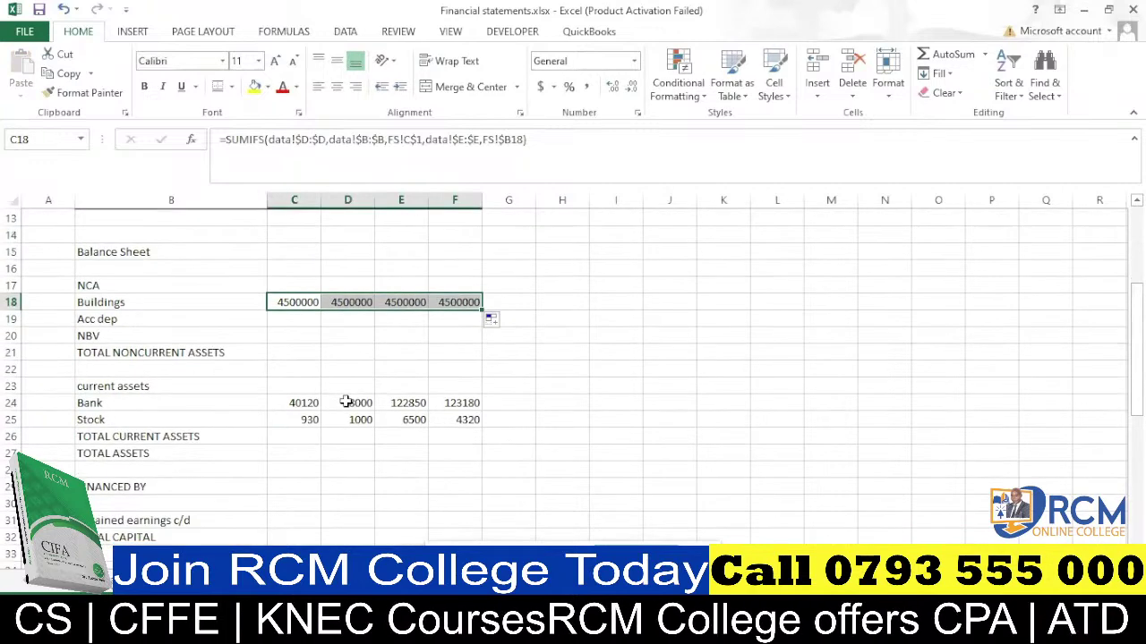
{"action": "scroll", "coordinate": [345, 401], "scroll_direction": "down", "scroll_amount": 2}
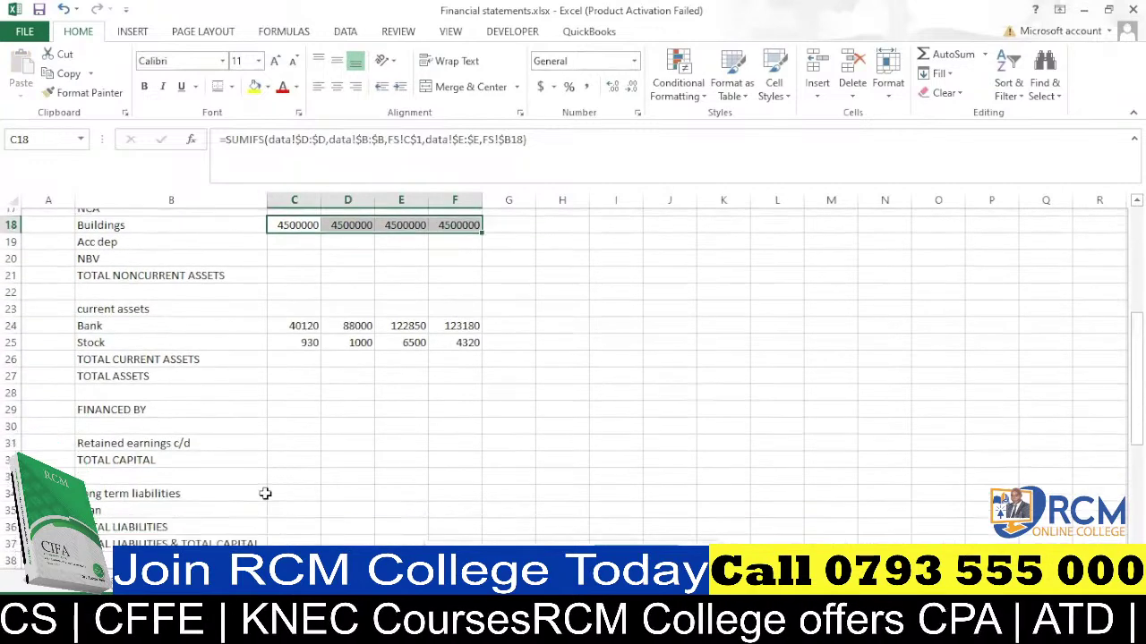
{"action": "left_click", "coordinate": [308, 319]}
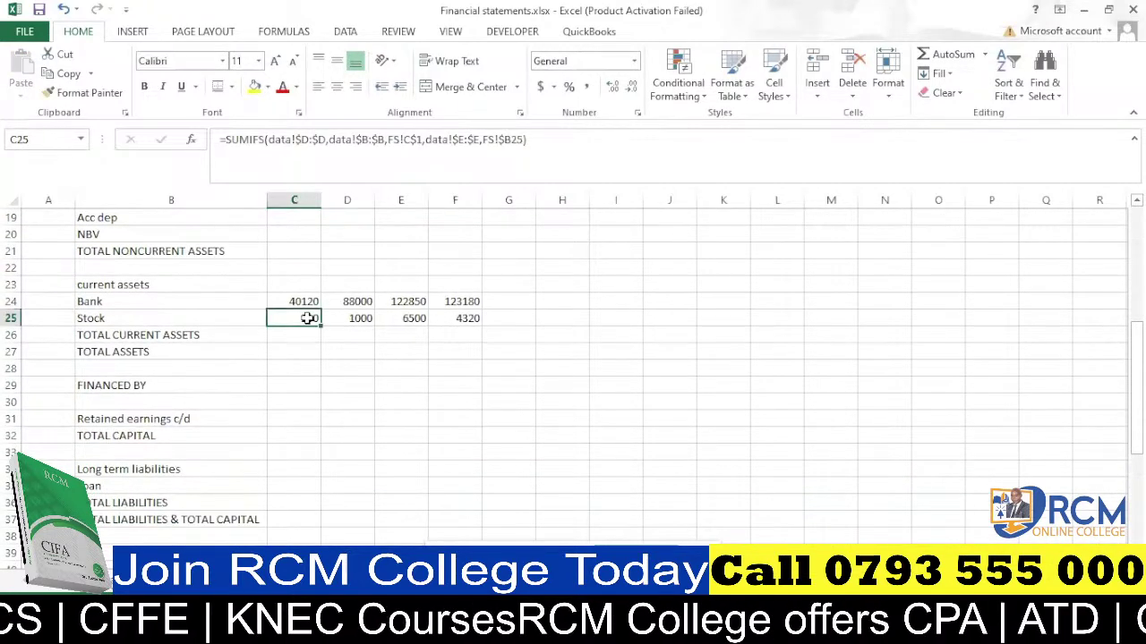
{"action": "key", "text": "ctrl+c"}
{"action": "scroll", "coordinate": [305, 332], "scroll_direction": "down", "scroll_amount": 2}
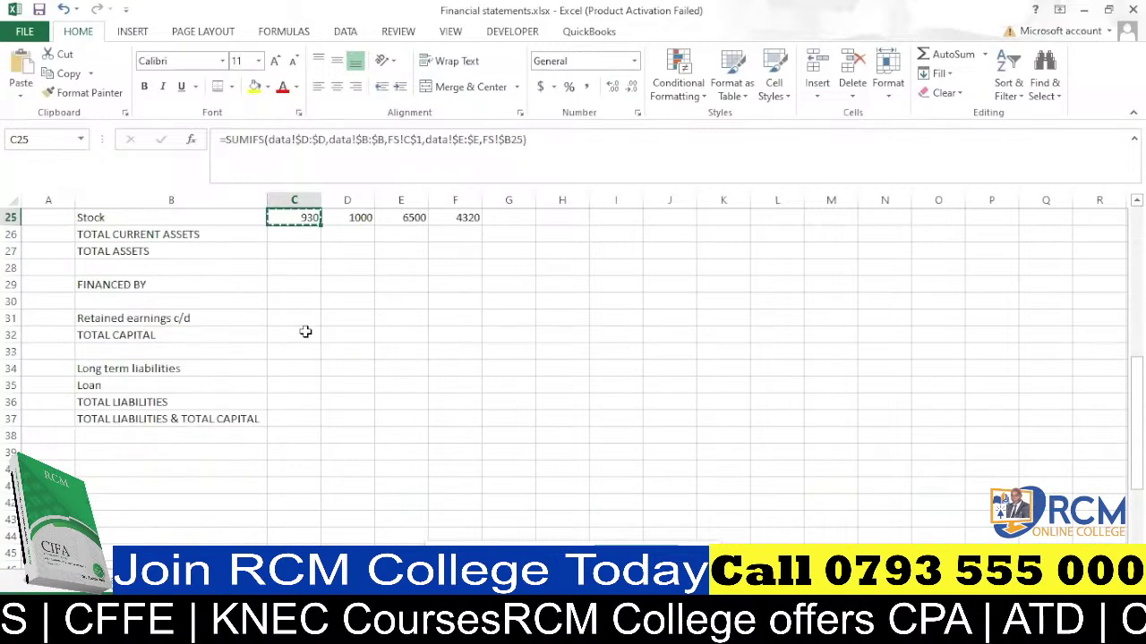
{"action": "left_click", "coordinate": [295, 382]}
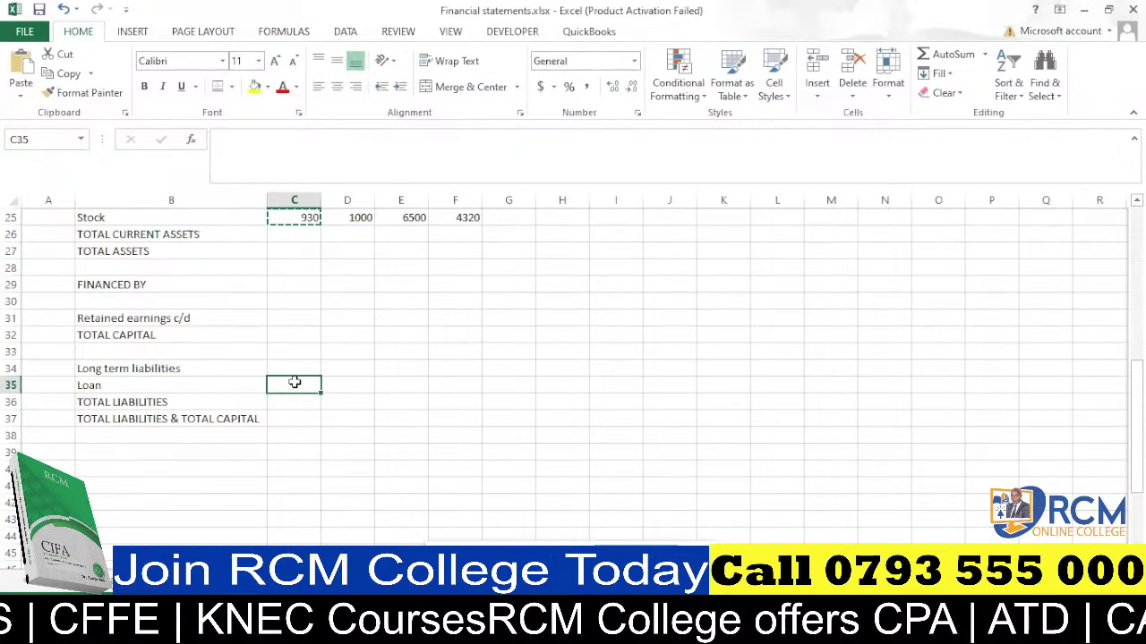
{"action": "key", "text": "ctrl+v"}
{"action": "left_click_drag", "start_coordinate": [295, 385], "coordinate": [472, 383]}
{"action": "key", "text": "Return"}
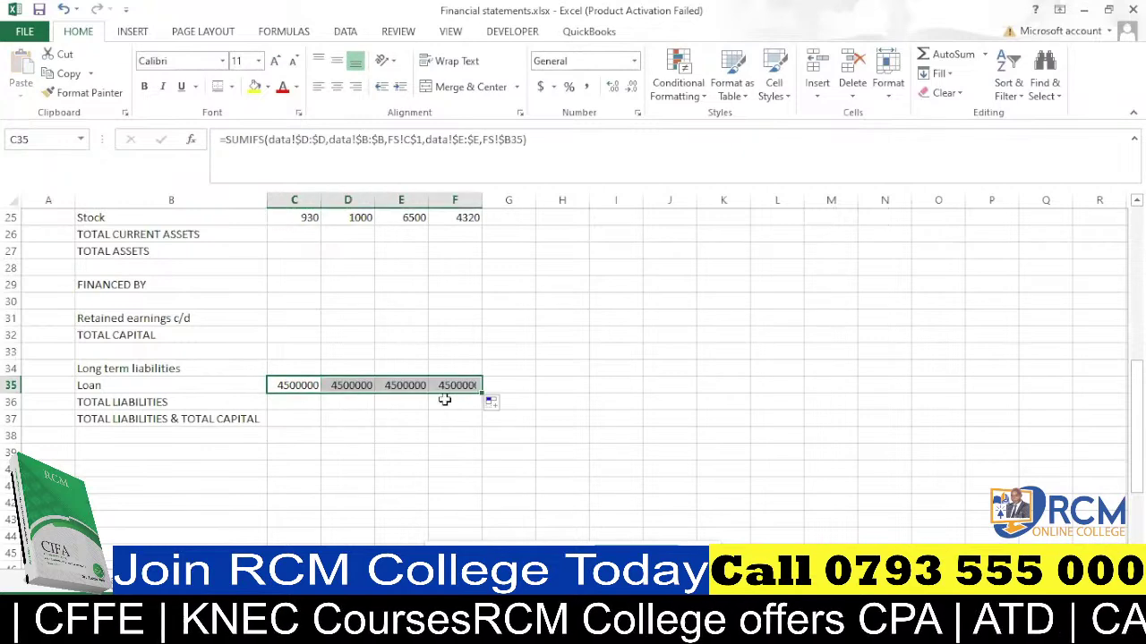
{"action": "left_click", "coordinate": [333, 432]}
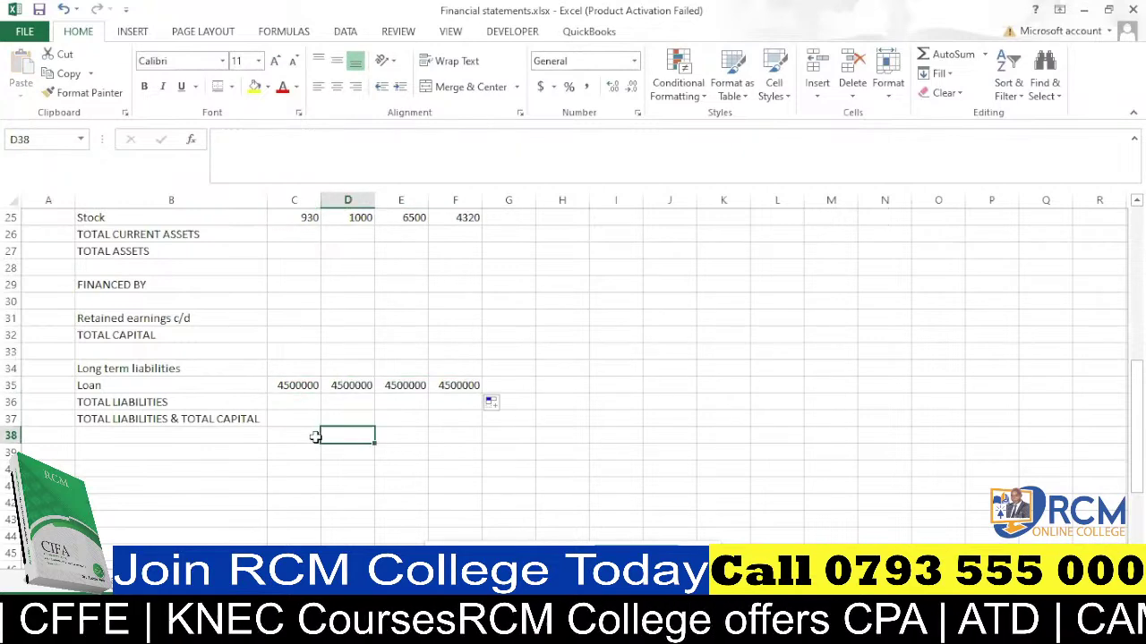
Calculate NBV in C20 as Buildings minus Acc dep with =C18-C19, and fill the formula across to F20.
{"action": "scroll", "coordinate": [315, 436], "scroll_direction": "up", "scroll_amount": 1}
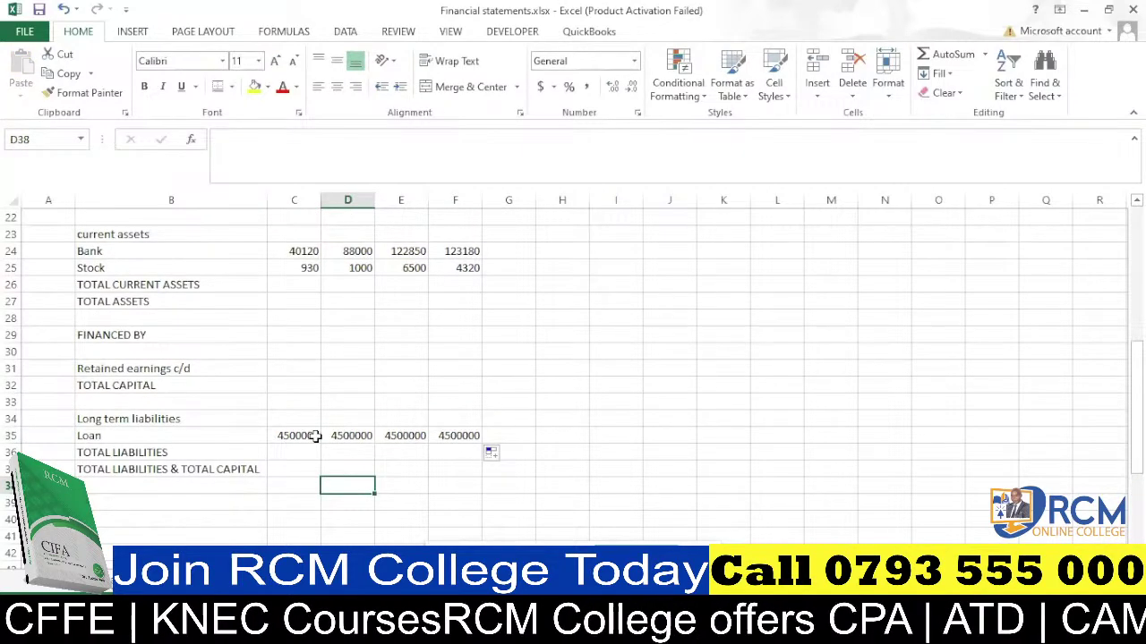
{"action": "scroll", "coordinate": [315, 436], "scroll_direction": "up", "scroll_amount": 1}
{"action": "scroll", "coordinate": [315, 436], "scroll_direction": "up", "scroll_amount": 2}
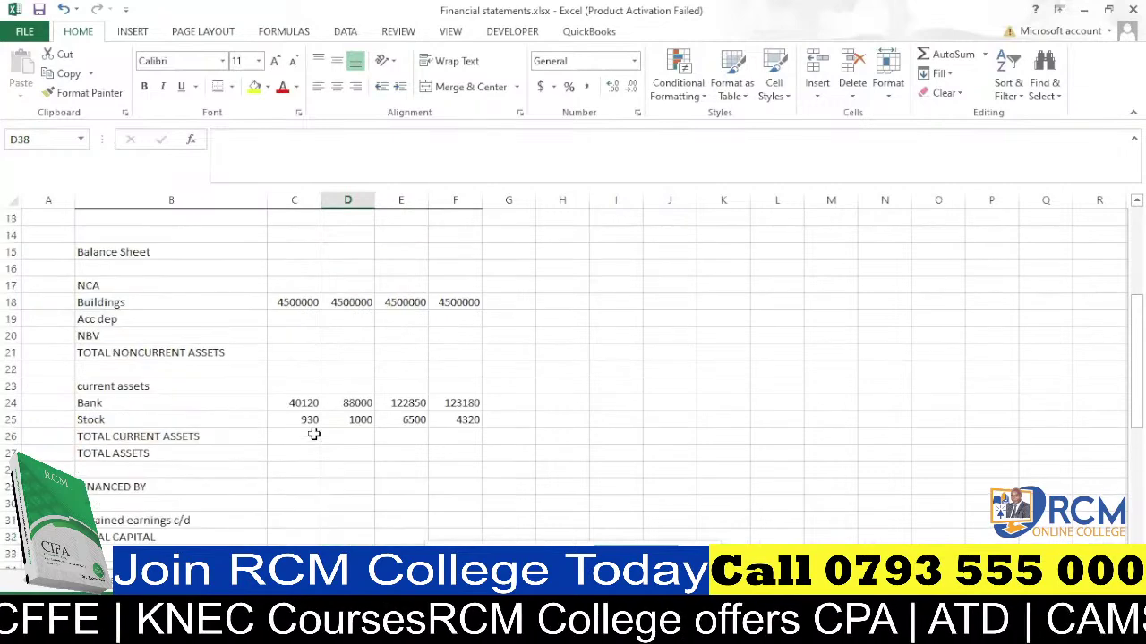
{"action": "scroll", "coordinate": [257, 317], "scroll_direction": "up", "scroll_amount": 1}
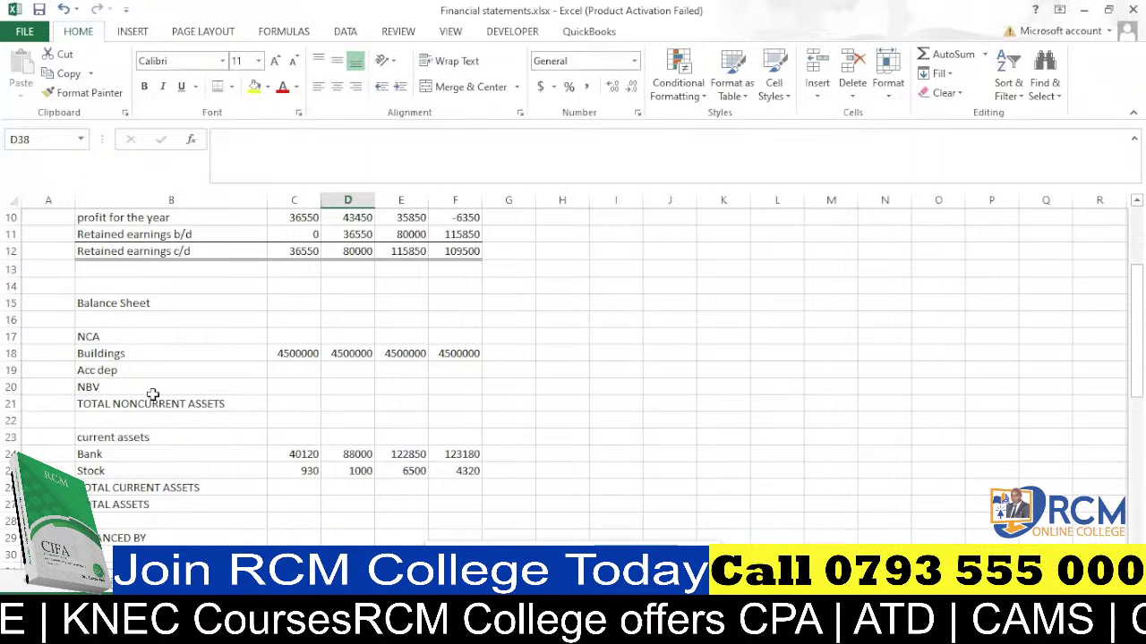
{"action": "left_click", "coordinate": [302, 388]}
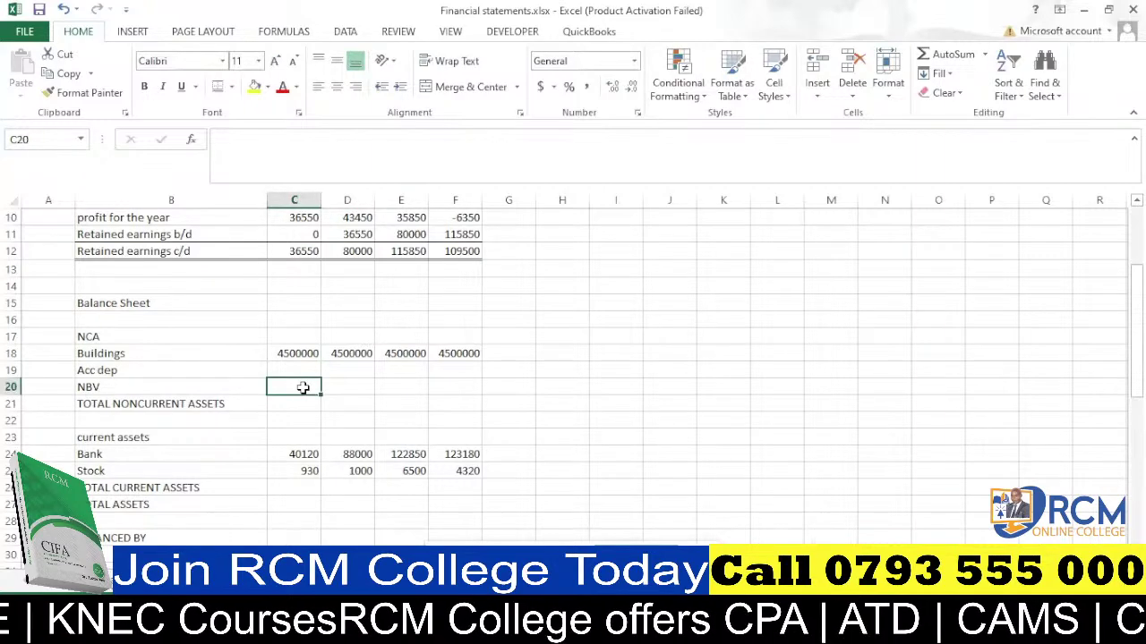
{"action": "type", "text": "="}
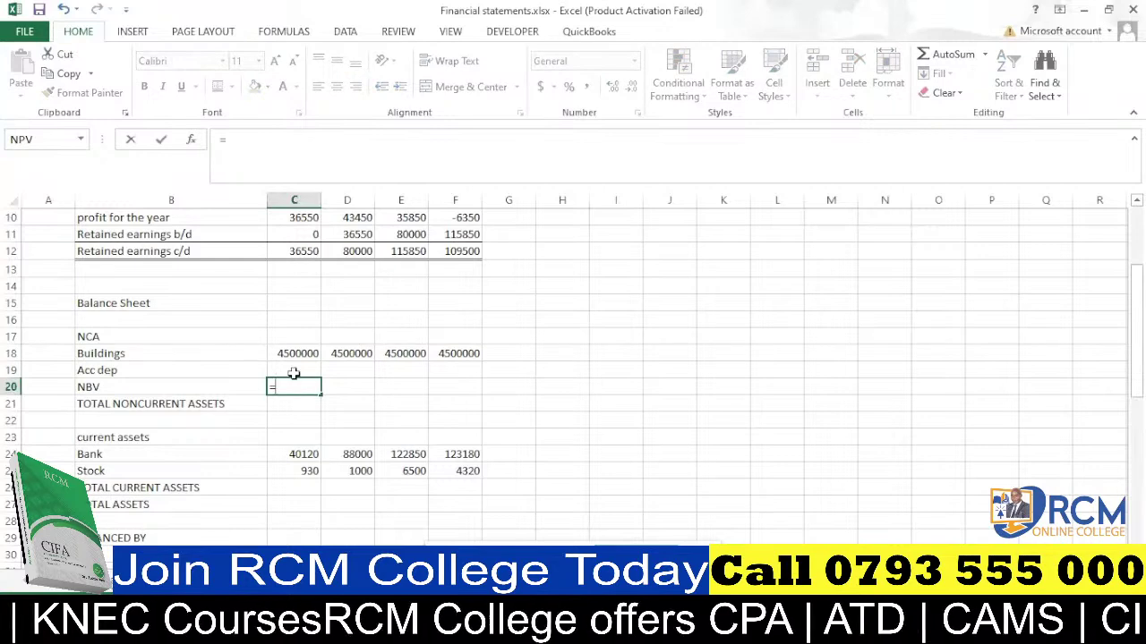
{"action": "left_click", "coordinate": [298, 355]}
{"action": "type", "text": "-"}
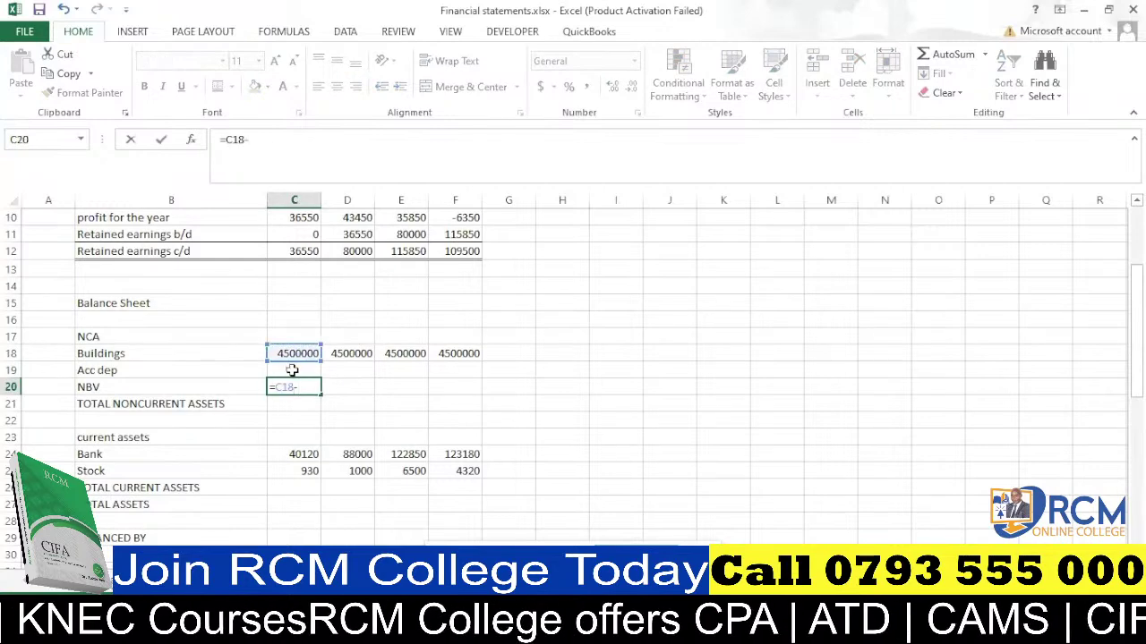
{"action": "left_click", "coordinate": [299, 371]}
{"action": "key", "text": "Return"}
{"action": "left_click", "coordinate": [302, 385]}
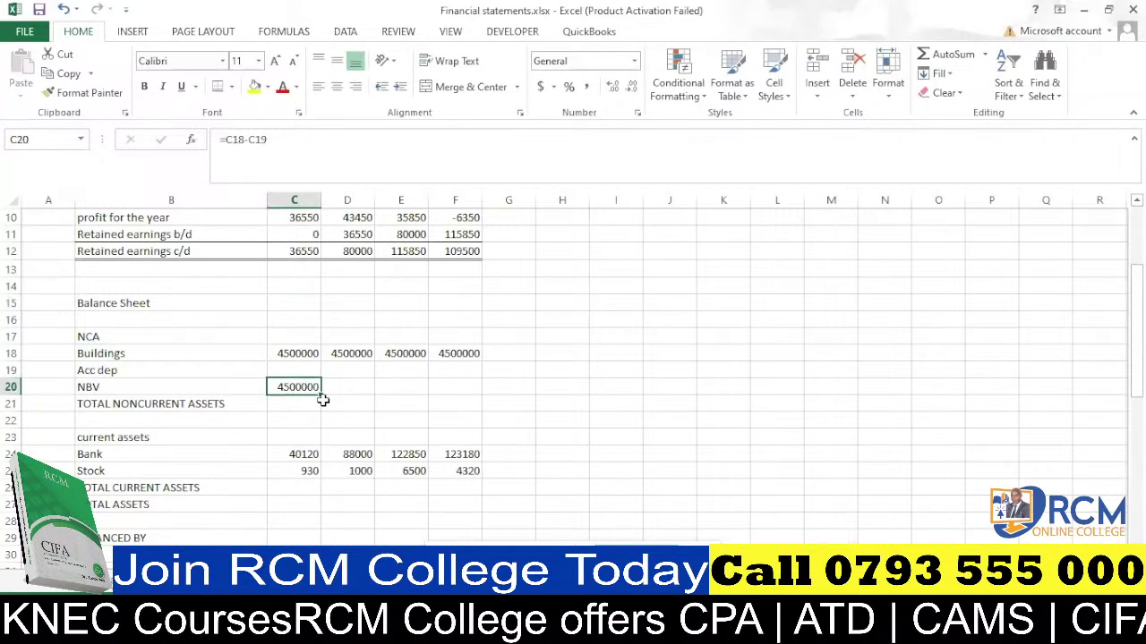
{"action": "left_click_drag", "start_coordinate": [320, 396], "coordinate": [465, 385]}
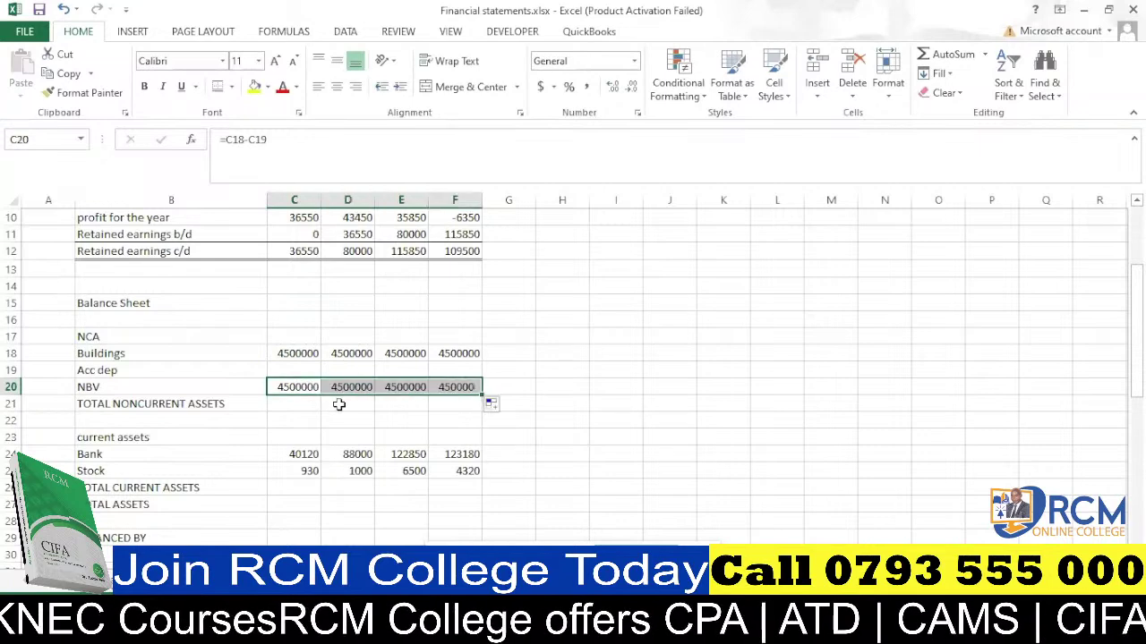
Add the missing hyphen to the label in B21 so that it reads "TOTAL NON-CURRENT ASSETS".
{"action": "left_click", "coordinate": [304, 402]}
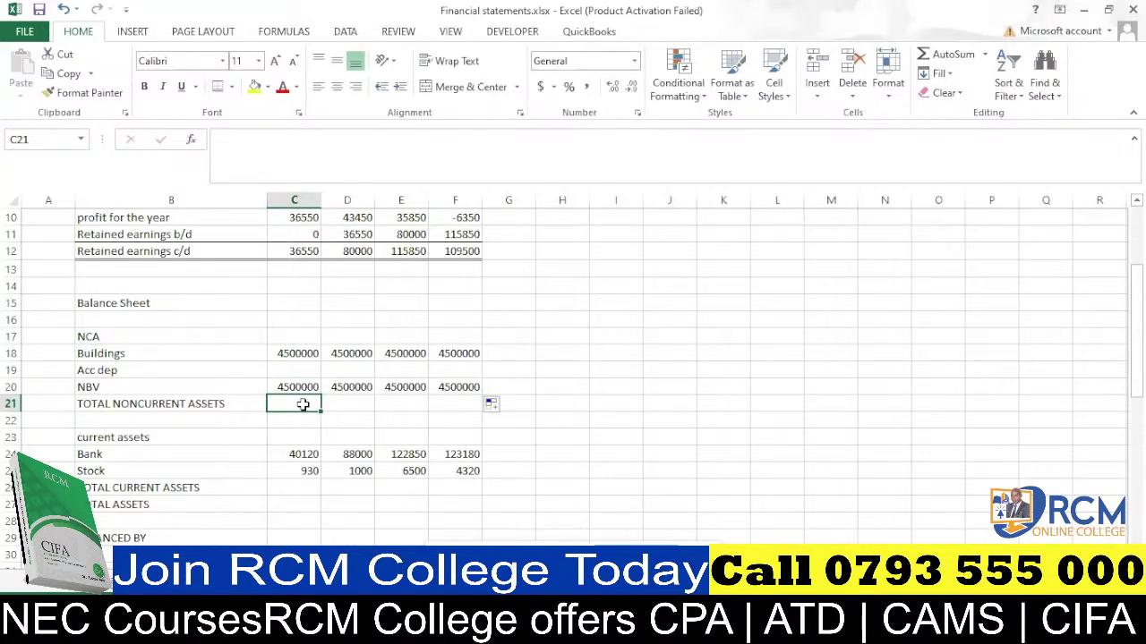
{"action": "left_click", "coordinate": [130, 404]}
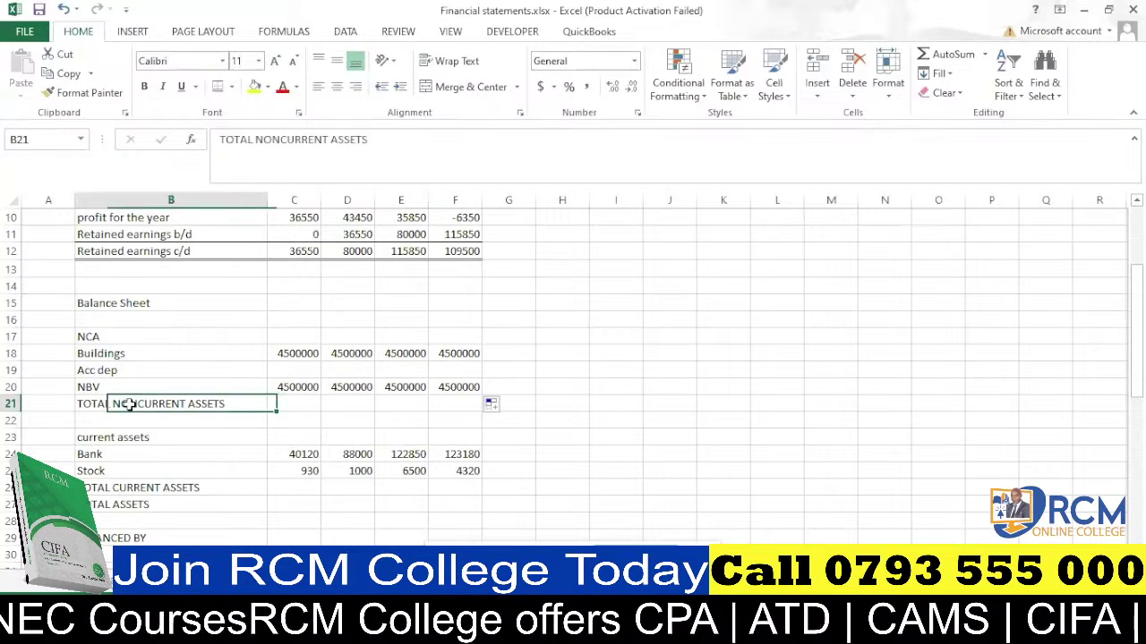
{"action": "left_click", "coordinate": [282, 140]}
{"action": "type", "text": "-"}
{"action": "key", "text": "Return"}
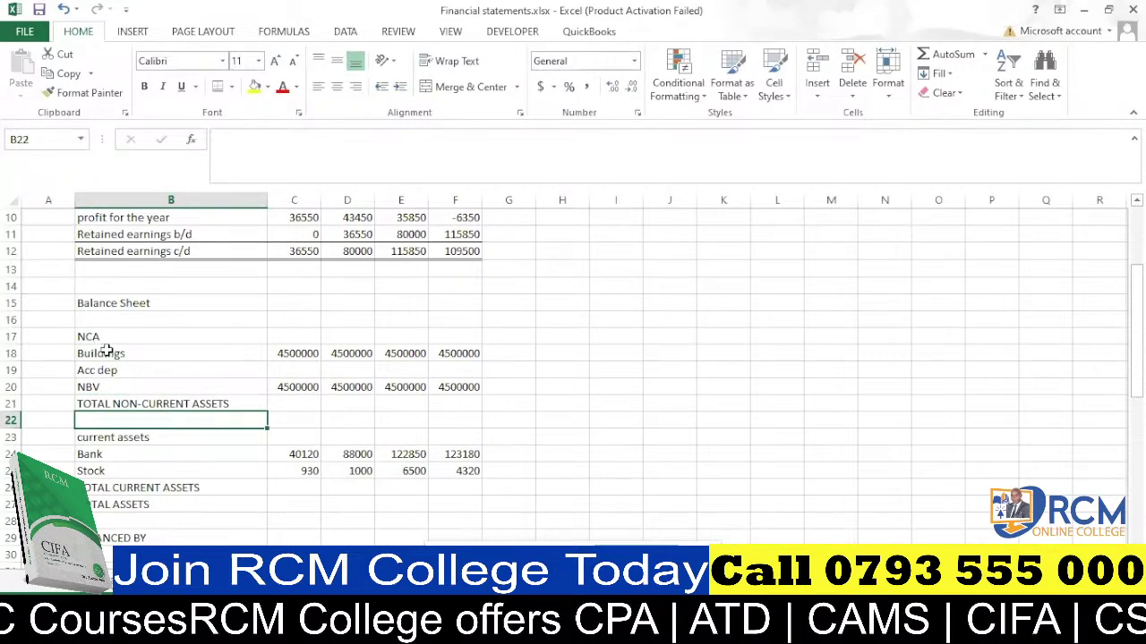
Total the non-current assets in C21 with =SUM(C20), fill it across to F21, and make the totals bold.
{"action": "left_click", "coordinate": [298, 404]}
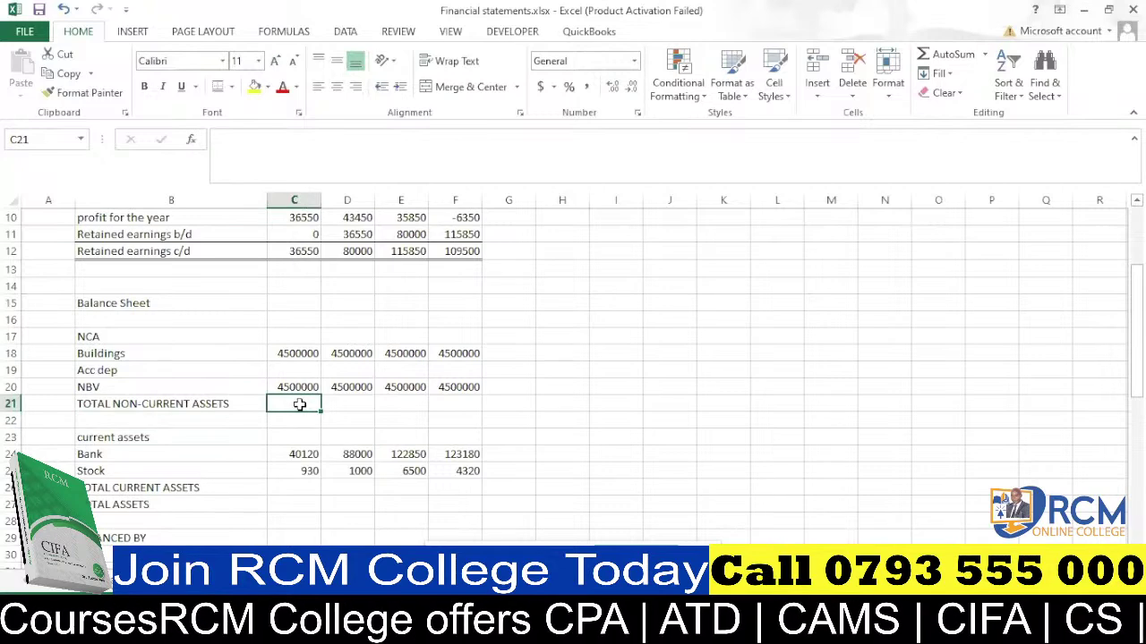
{"action": "key", "text": "alt+equal"}
{"action": "key", "text": "Return"}
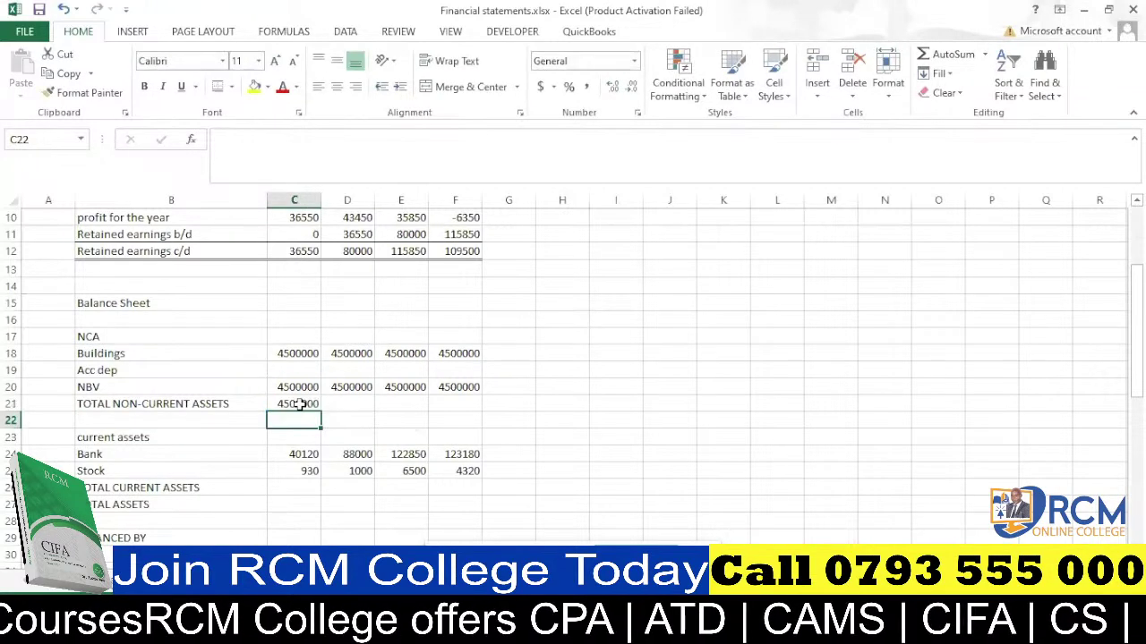
{"action": "left_click", "coordinate": [302, 402]}
{"action": "left_click_drag", "start_coordinate": [321, 412], "coordinate": [480, 408]}
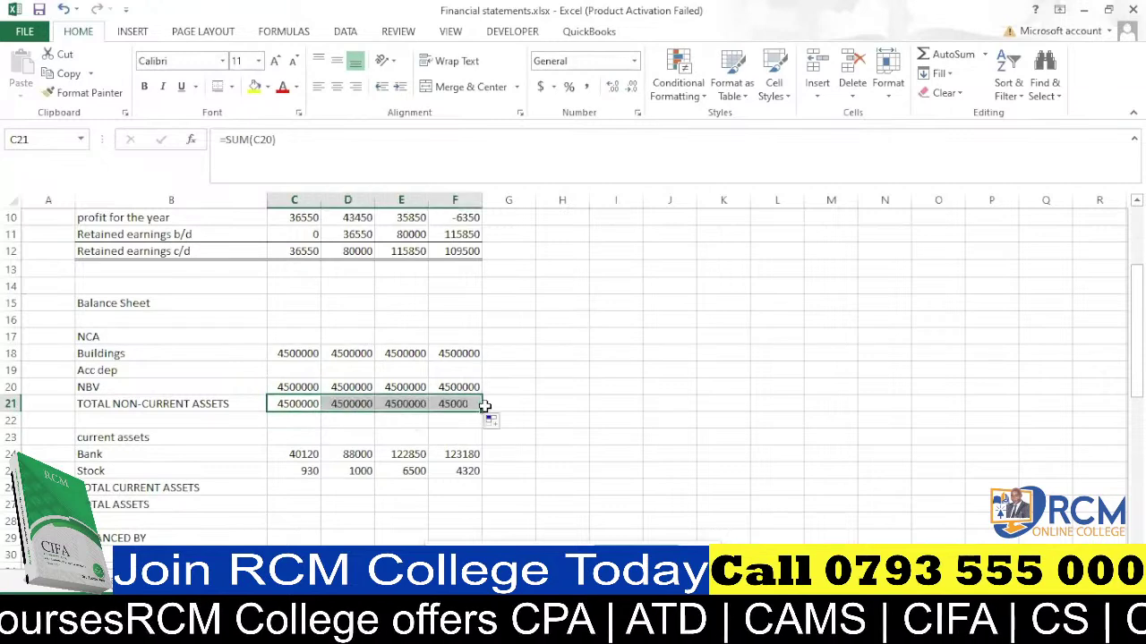
{"action": "left_click", "coordinate": [144, 86]}
{"action": "scroll", "coordinate": [336, 414], "scroll_direction": "down", "scroll_amount": 3}
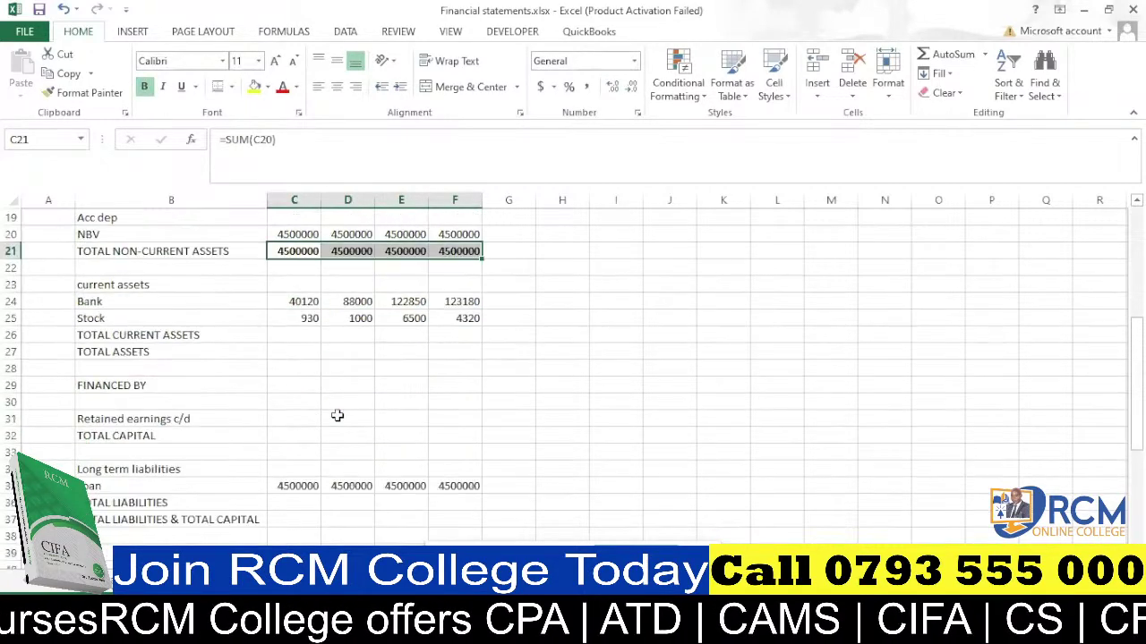
Total the current assets in C26 with =SUM(C24:C25), fill it across to F26, and make the totals bold.
{"action": "scroll", "coordinate": [329, 394], "scroll_direction": "up", "scroll_amount": 1}
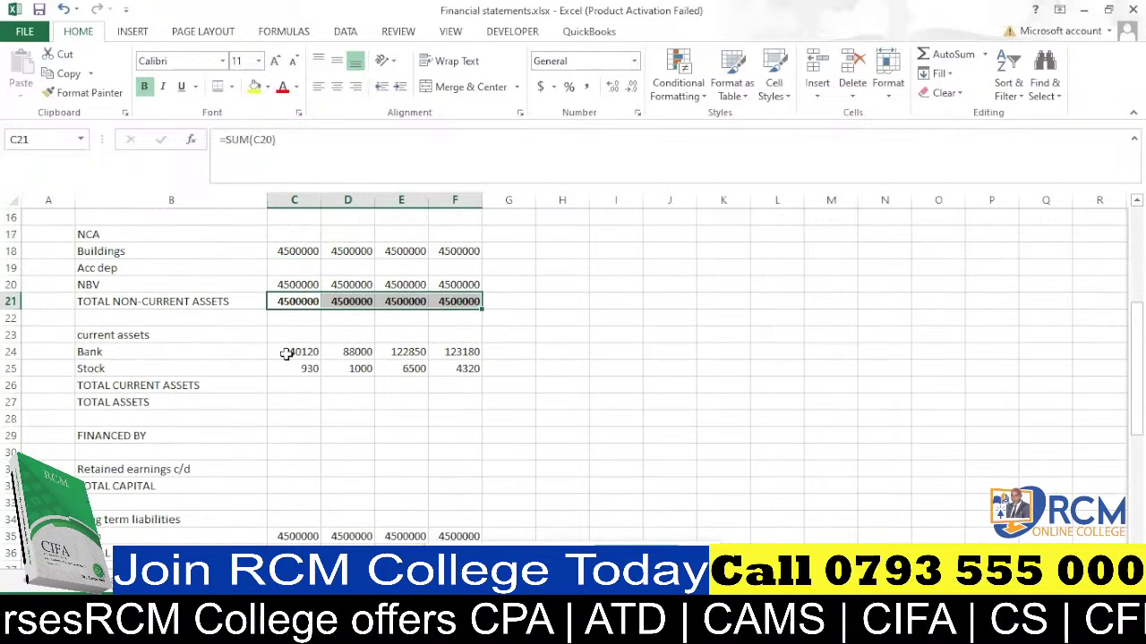
{"action": "left_click", "coordinate": [305, 385]}
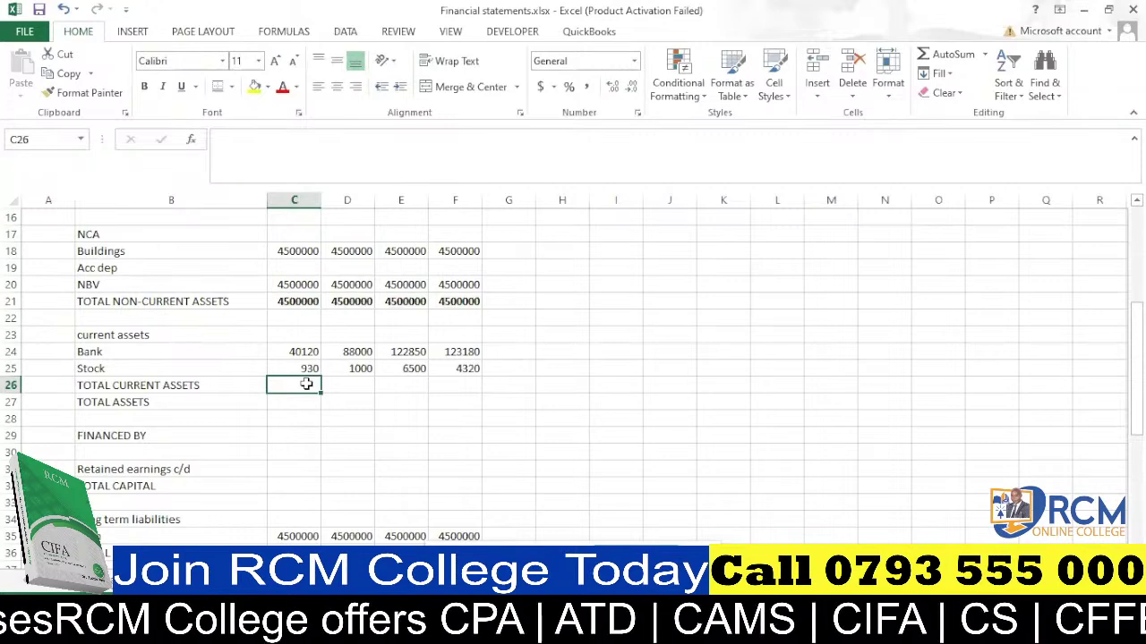
{"action": "key", "text": "alt+equal"}
{"action": "key", "text": "ctrl+Return"}
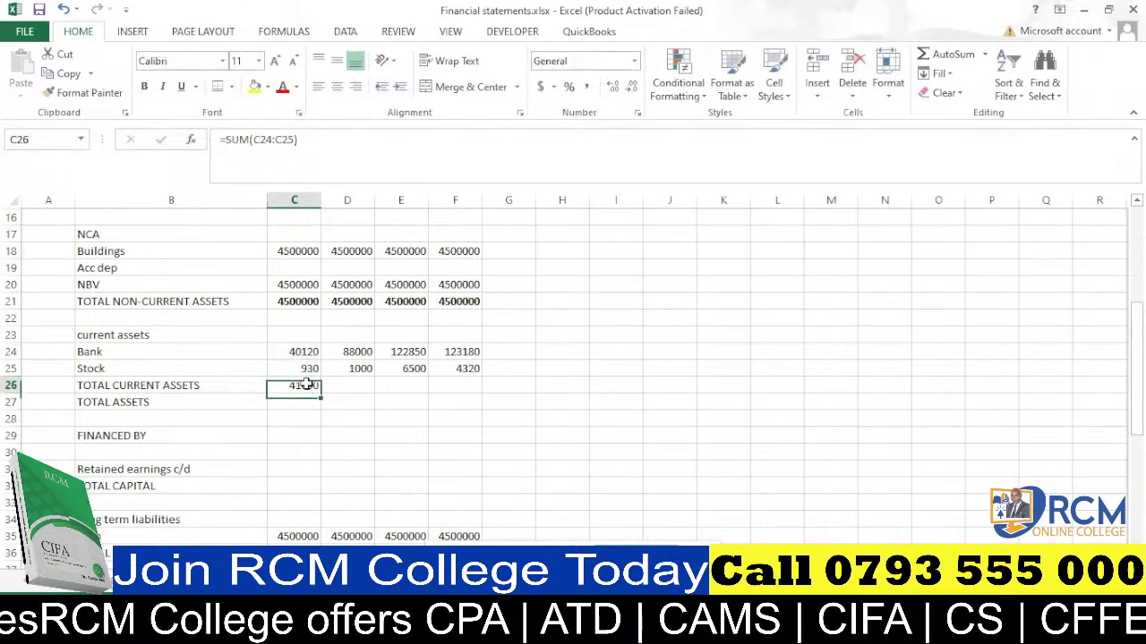
{"action": "left_click_drag", "start_coordinate": [324, 395], "coordinate": [463, 386]}
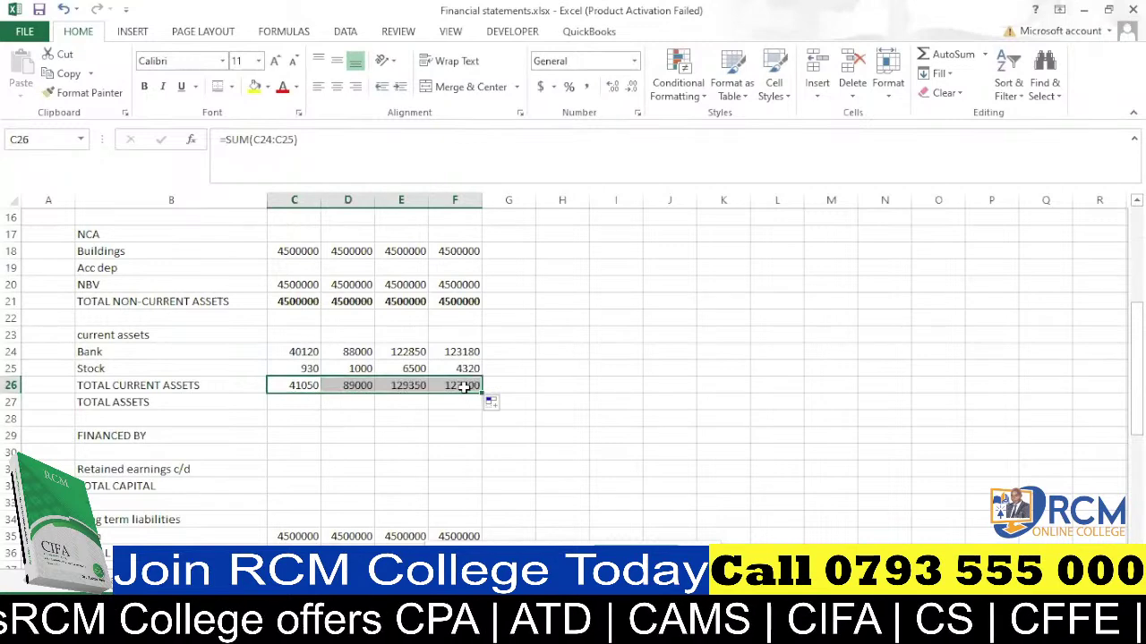
{"action": "key", "text": "ctrl+b"}
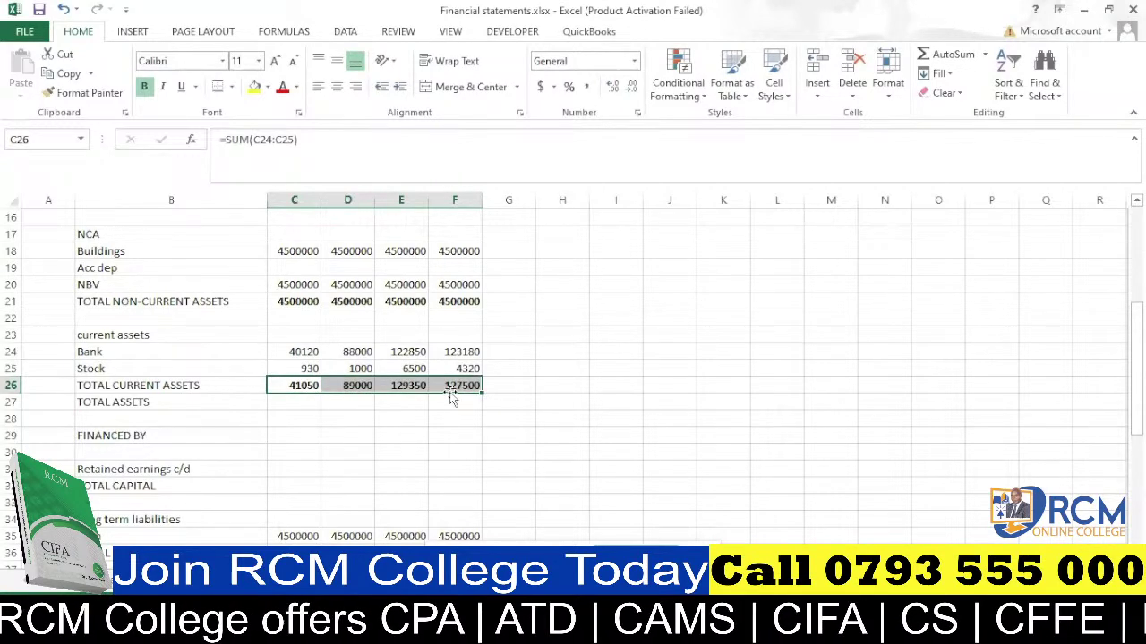
Calculate TOTAL ASSETS in C27 with =SUM(C21,C26), fill it across to F27, and apply a top and double bottom border.
{"action": "left_click", "coordinate": [307, 404]}
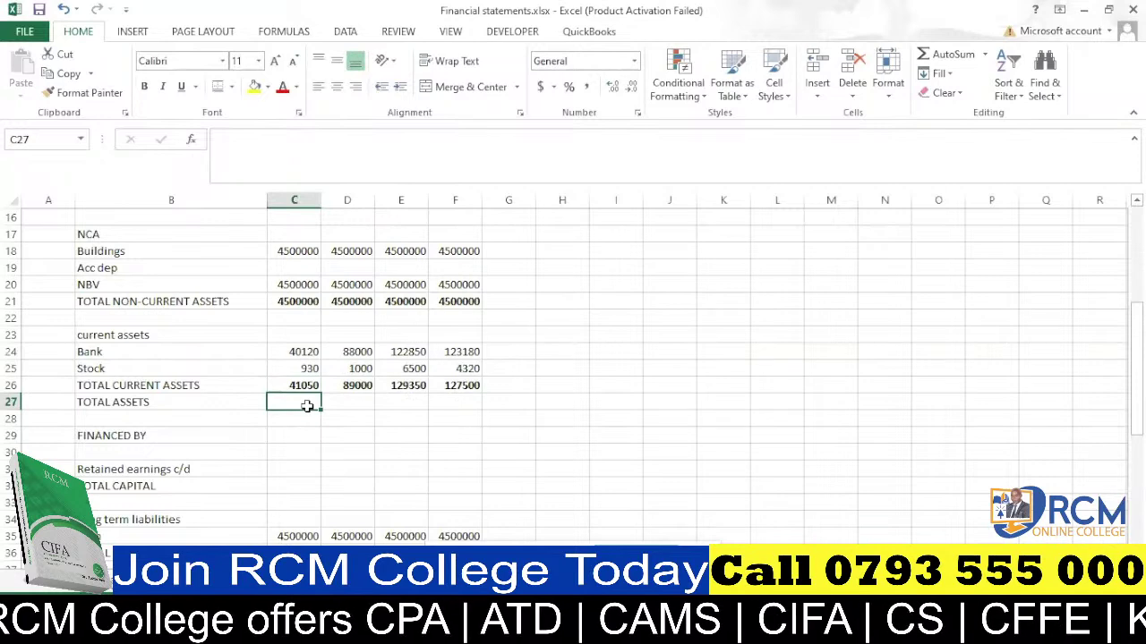
{"action": "key", "text": "alt+equal"}
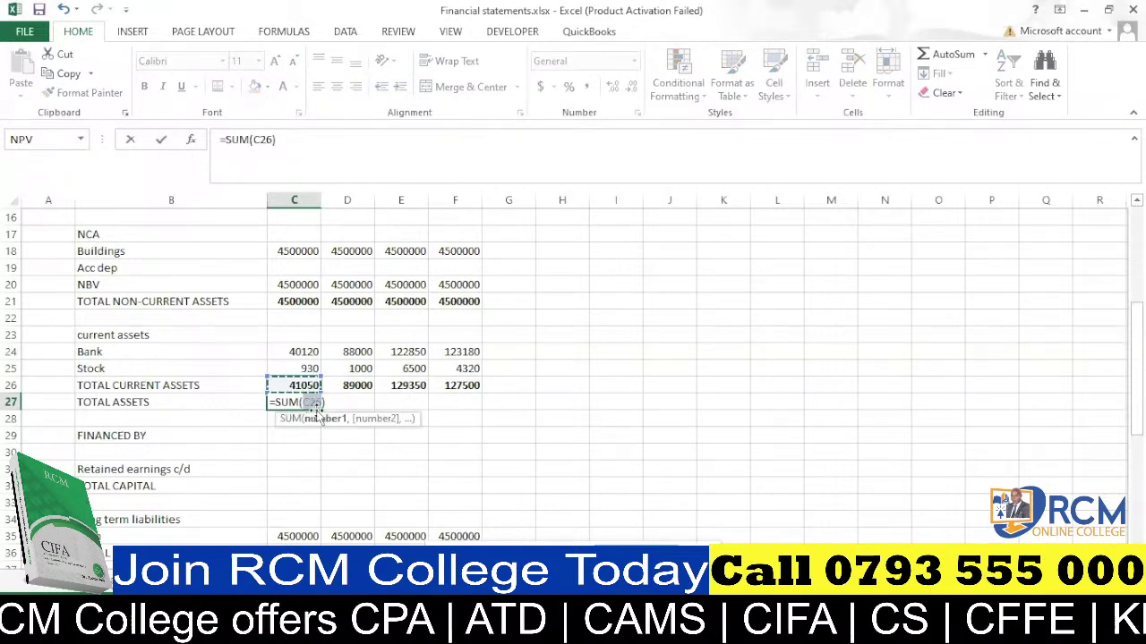
{"action": "left_click", "coordinate": [304, 302]}
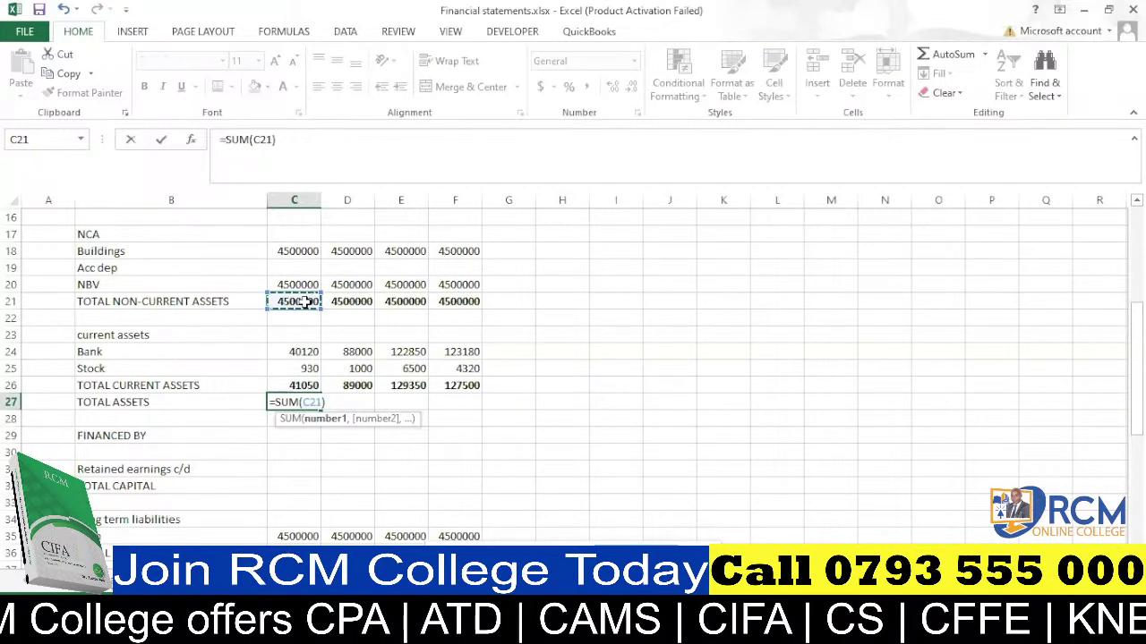
{"action": "type", "text": ","}
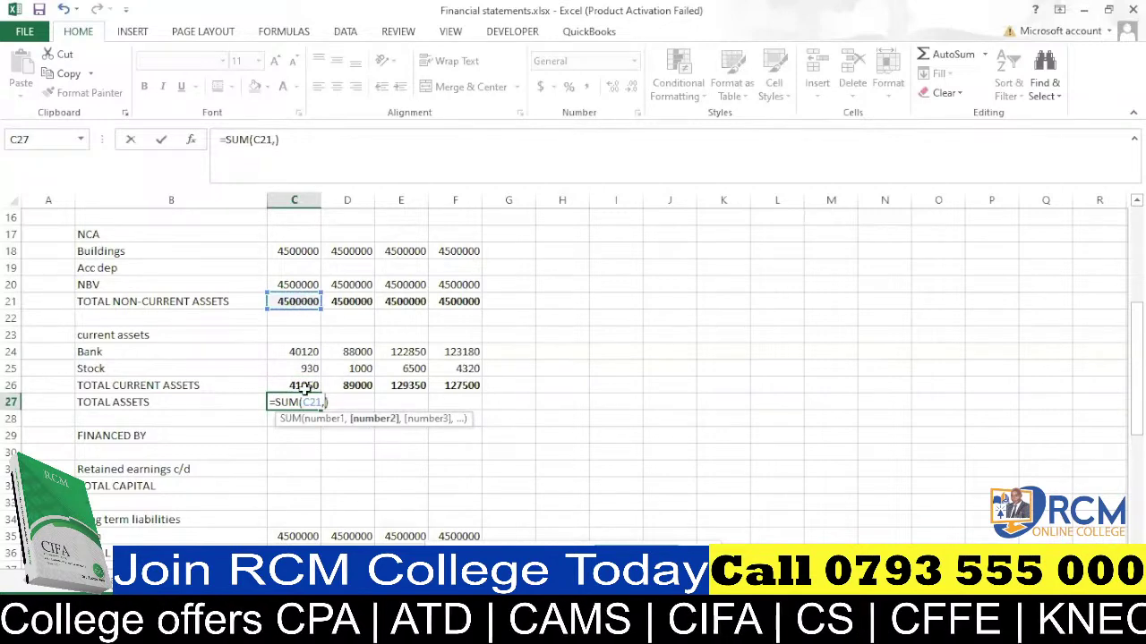
{"action": "left_click", "coordinate": [304, 386]}
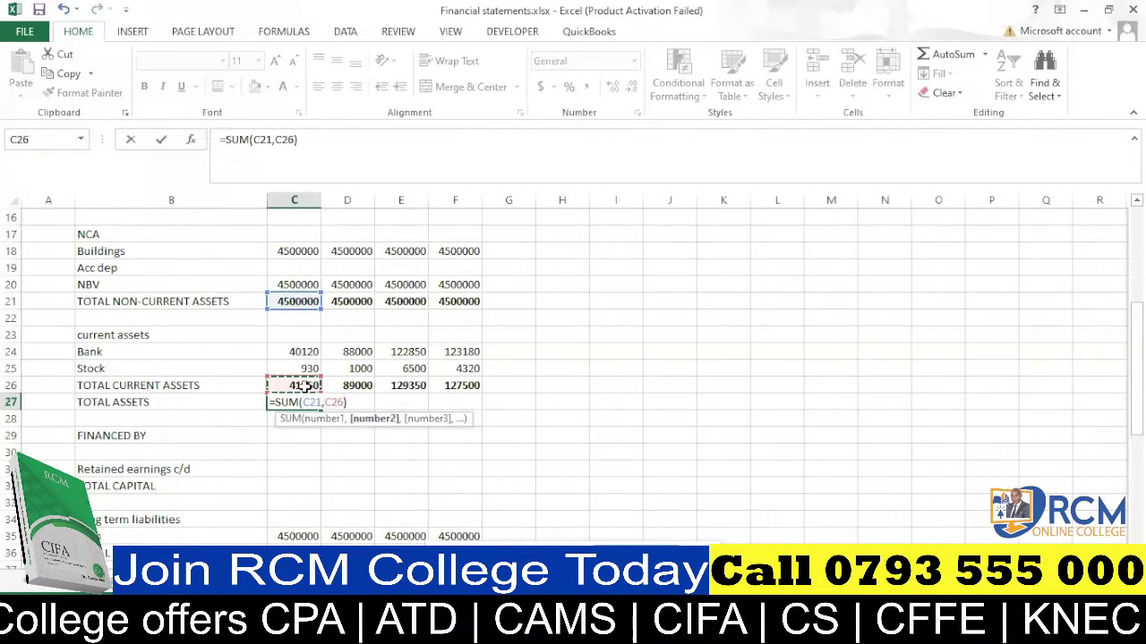
{"action": "key", "text": "Return"}
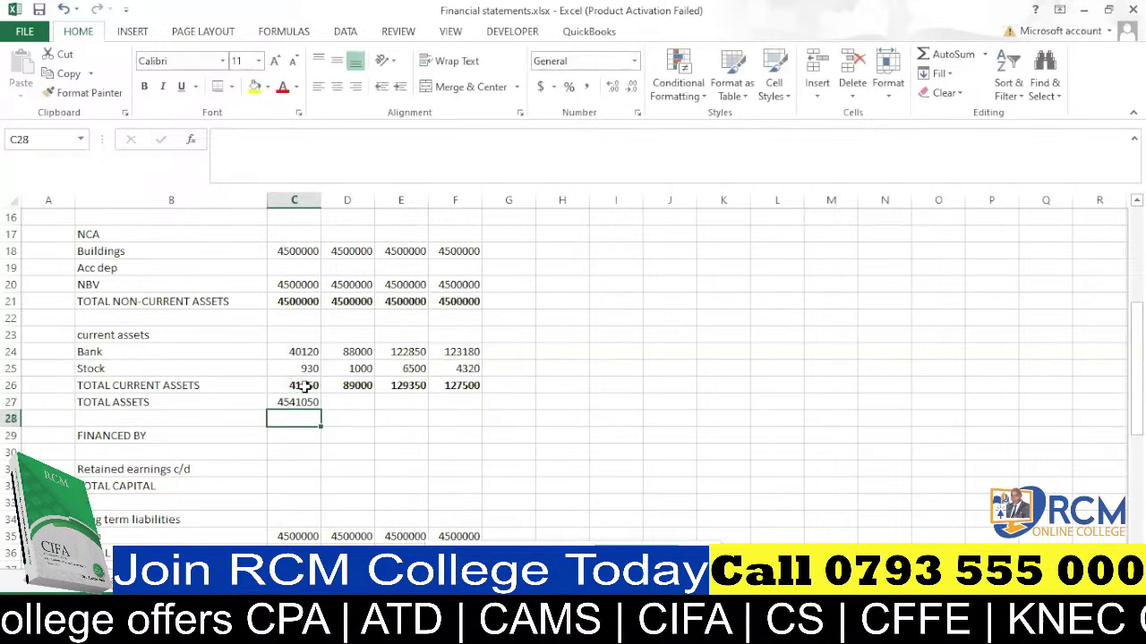
{"action": "left_click", "coordinate": [308, 402]}
{"action": "left_click_drag", "start_coordinate": [319, 409], "coordinate": [472, 404]}
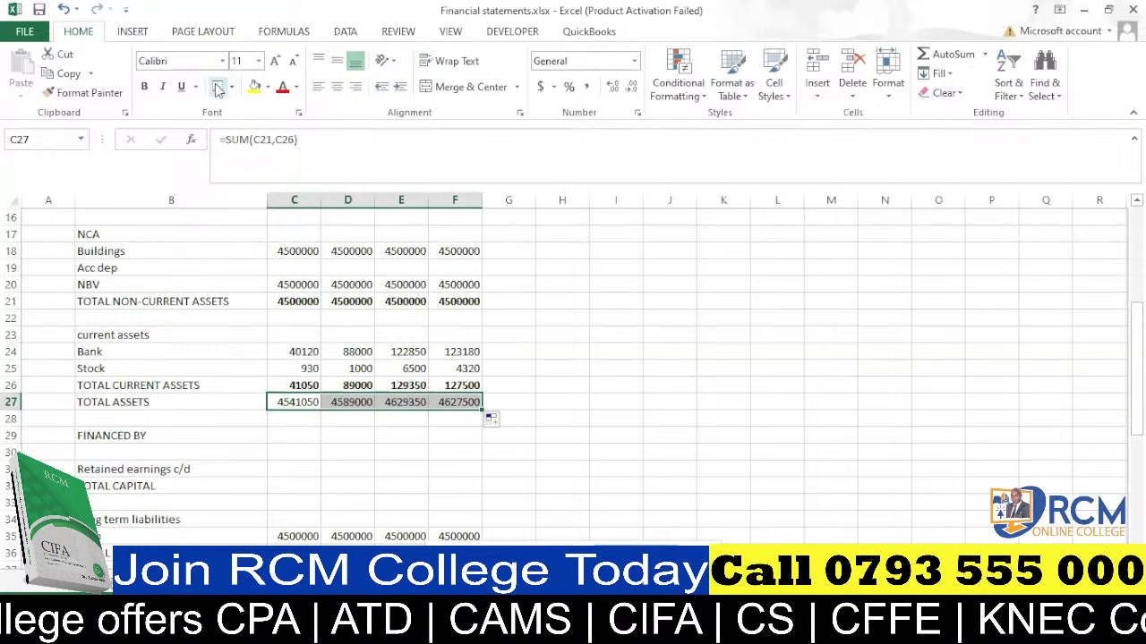
{"action": "left_click", "coordinate": [305, 421]}
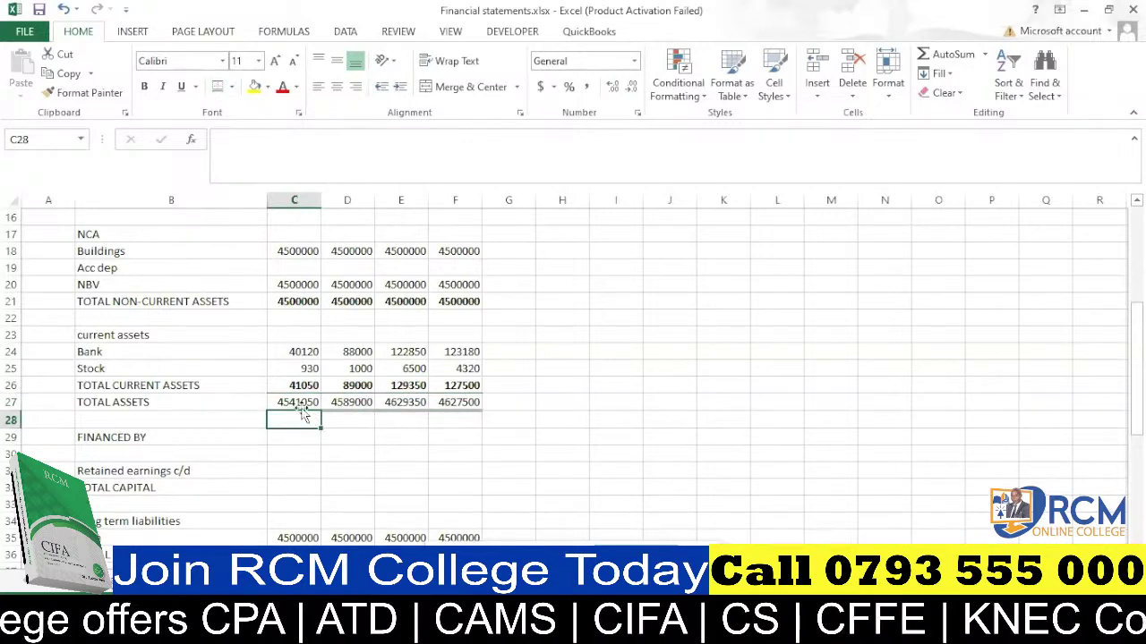
Total the liabilities in C36 with =SUM(C35), fill it across to F36, and make the totals bold.
{"action": "scroll", "coordinate": [331, 400], "scroll_direction": "down", "scroll_amount": 2}
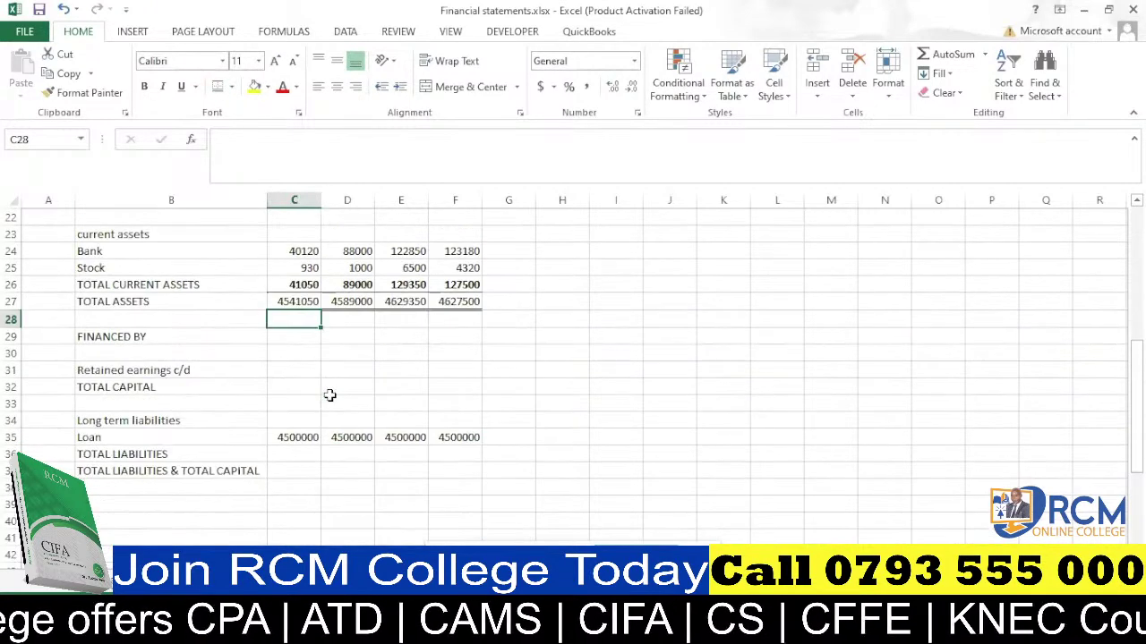
{"action": "scroll", "coordinate": [299, 340], "scroll_direction": "down", "scroll_amount": 1}
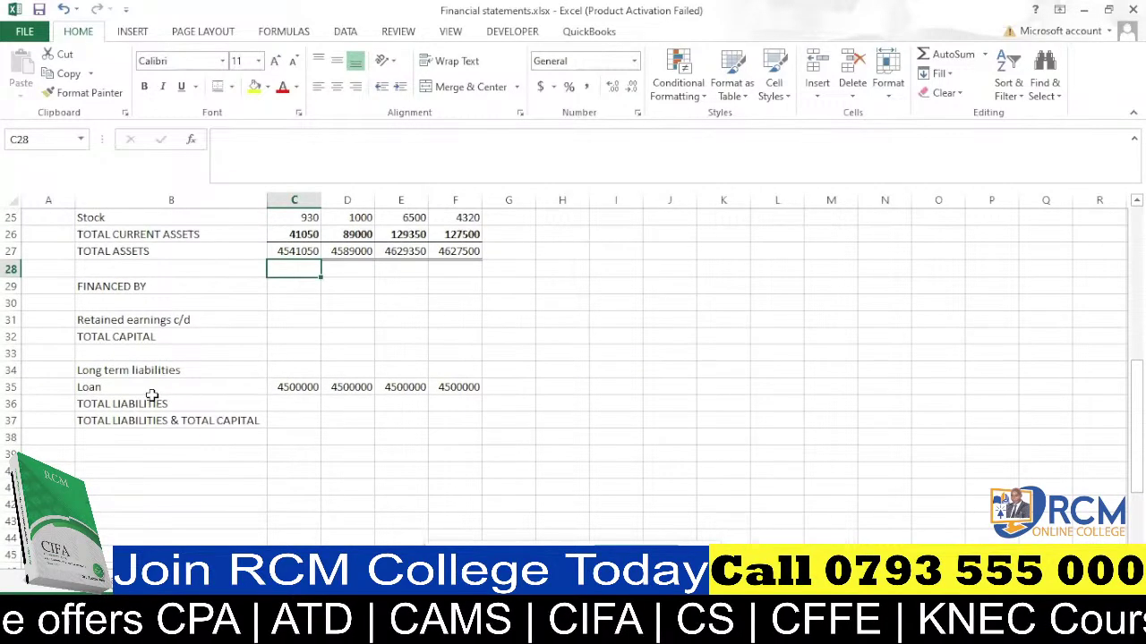
{"action": "left_click", "coordinate": [296, 401]}
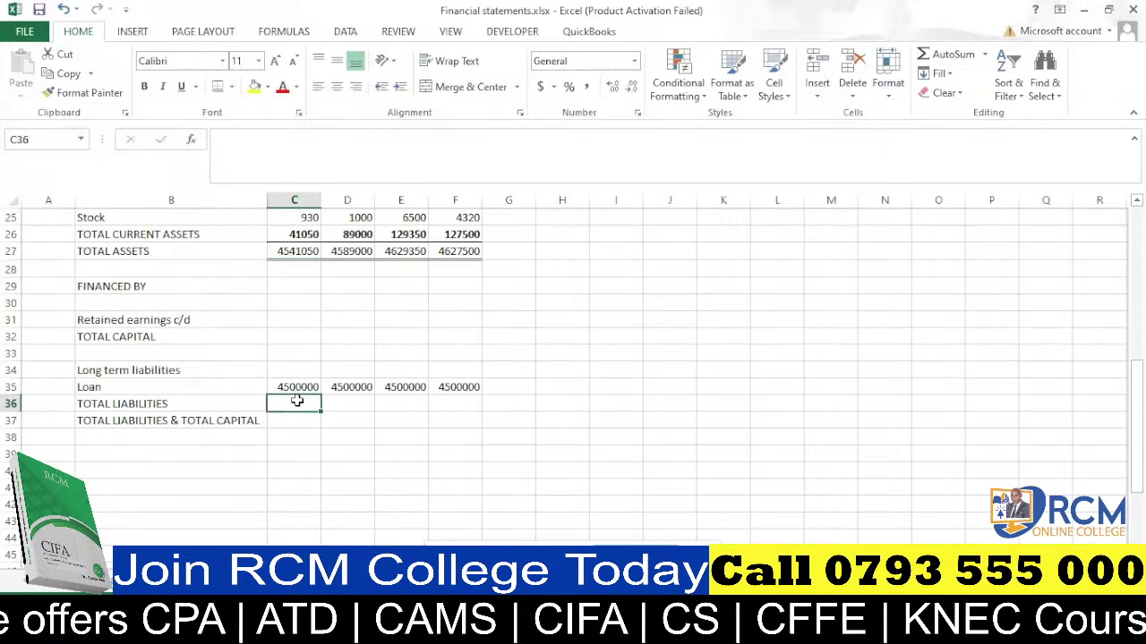
{"action": "type", "text": "=sum("}
{"action": "left_click", "coordinate": [297, 386]}
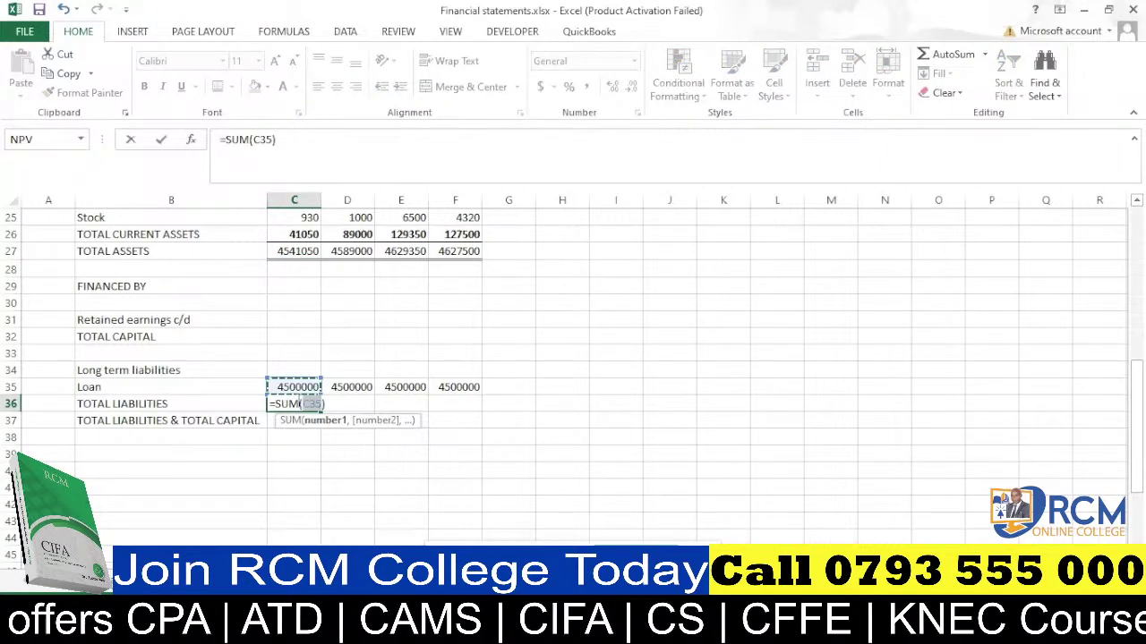
{"action": "key", "text": "Return"}
{"action": "left_click_drag", "start_coordinate": [320, 409], "coordinate": [460, 402]}
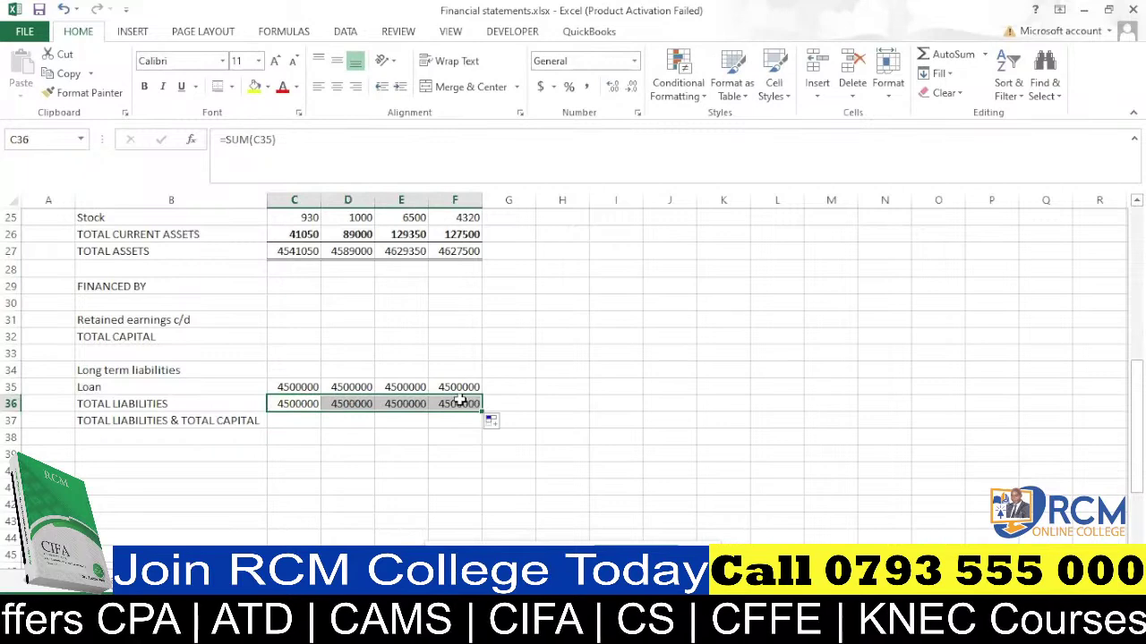
{"action": "key", "text": "ctrl+b"}
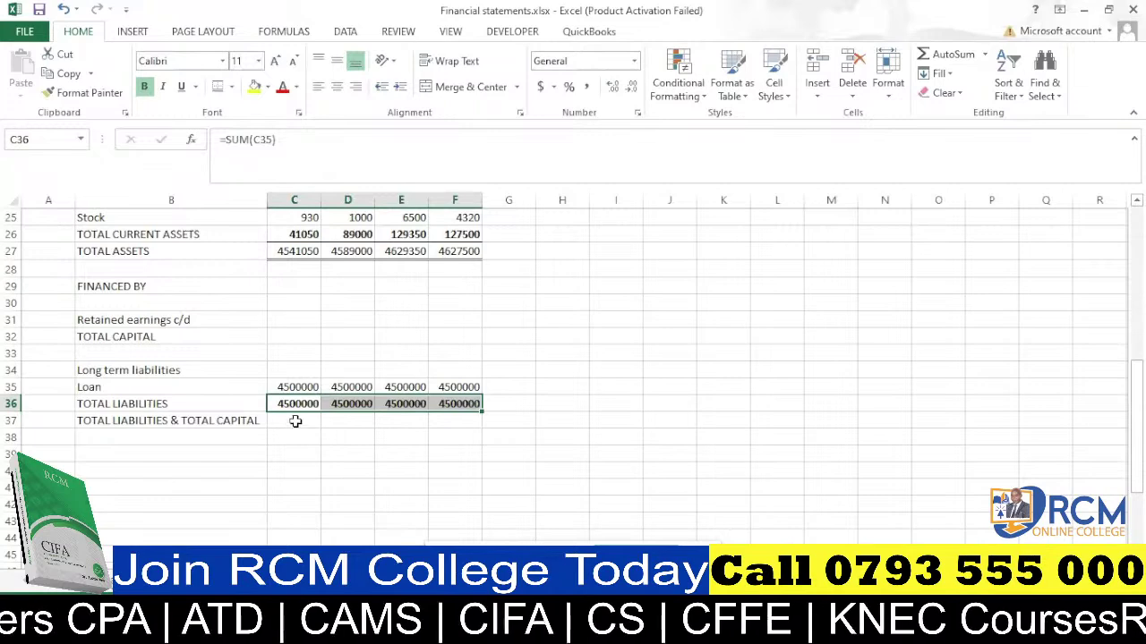
Add total capital and total liabilities in C37 with =SUM(C32,C36), and fill the formula across to F37.
{"action": "left_click", "coordinate": [296, 420]}
{"action": "double_click", "coordinate": [295, 420]}
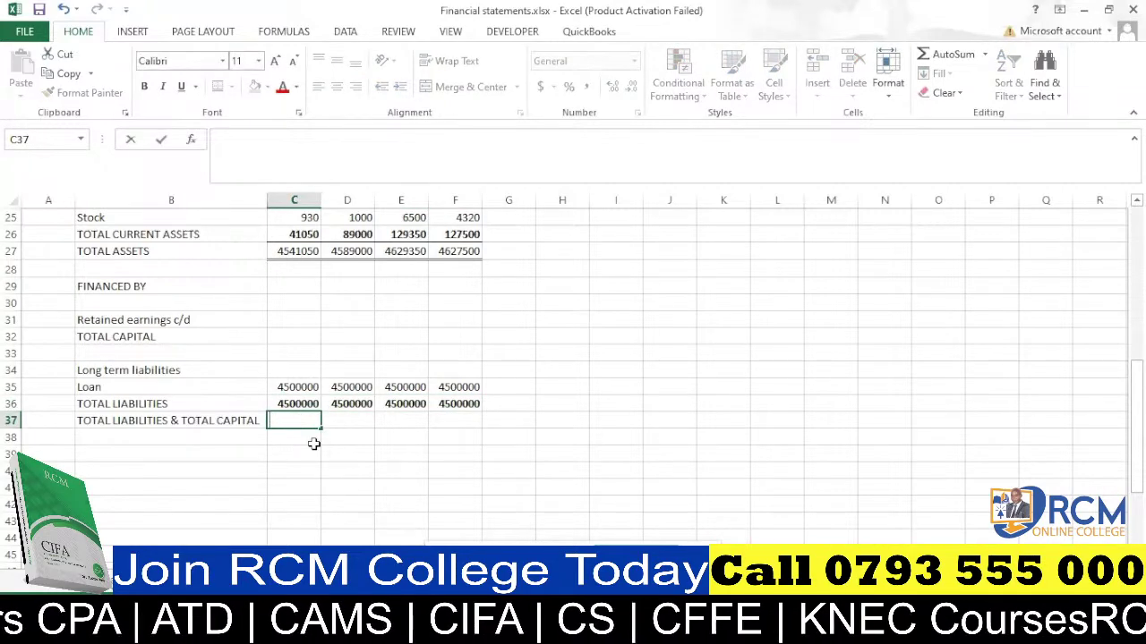
{"action": "left_click", "coordinate": [313, 439]}
{"action": "left_click", "coordinate": [305, 417]}
{"action": "type", "text": "=SUM("}
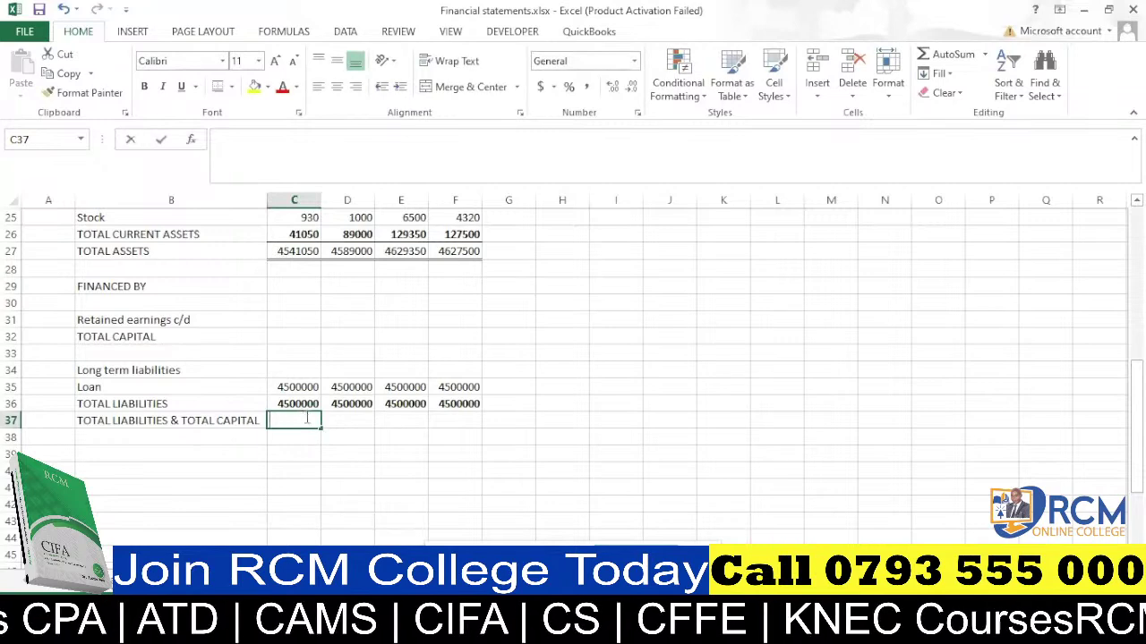
{"action": "key", "text": "Up"}
{"action": "left_click", "coordinate": [286, 336]}
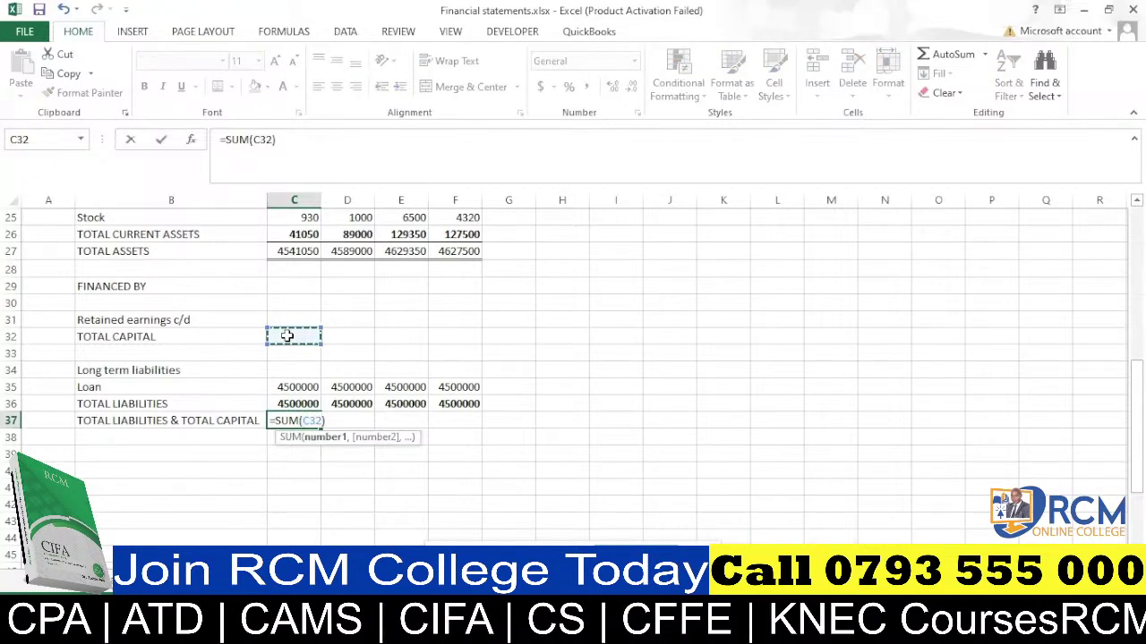
{"action": "type", "text": ","}
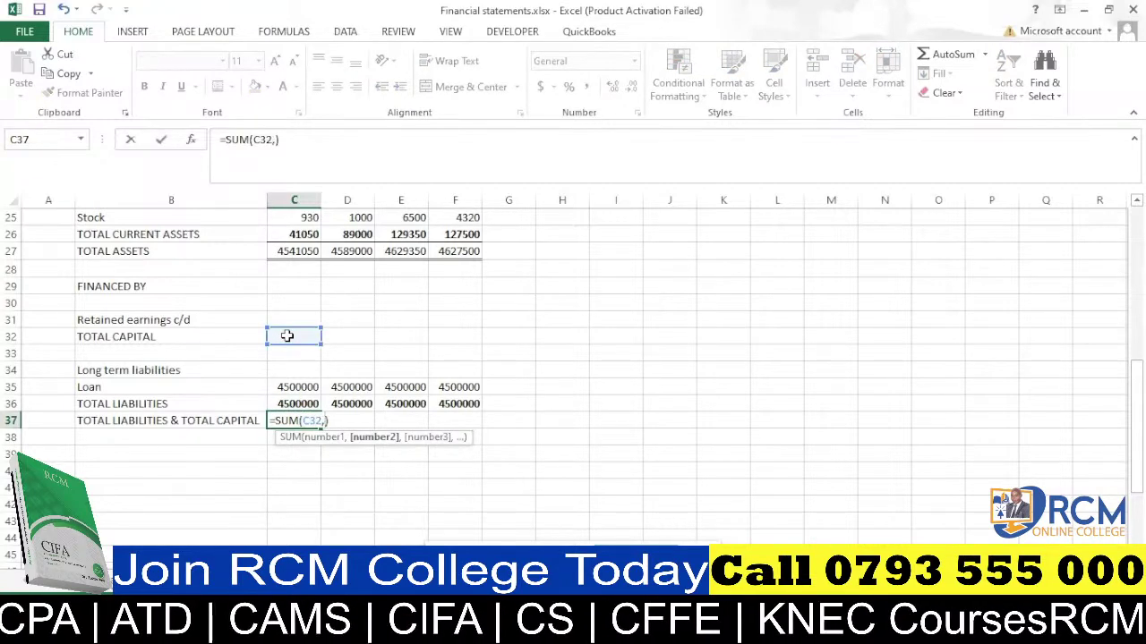
{"action": "left_click", "coordinate": [306, 402]}
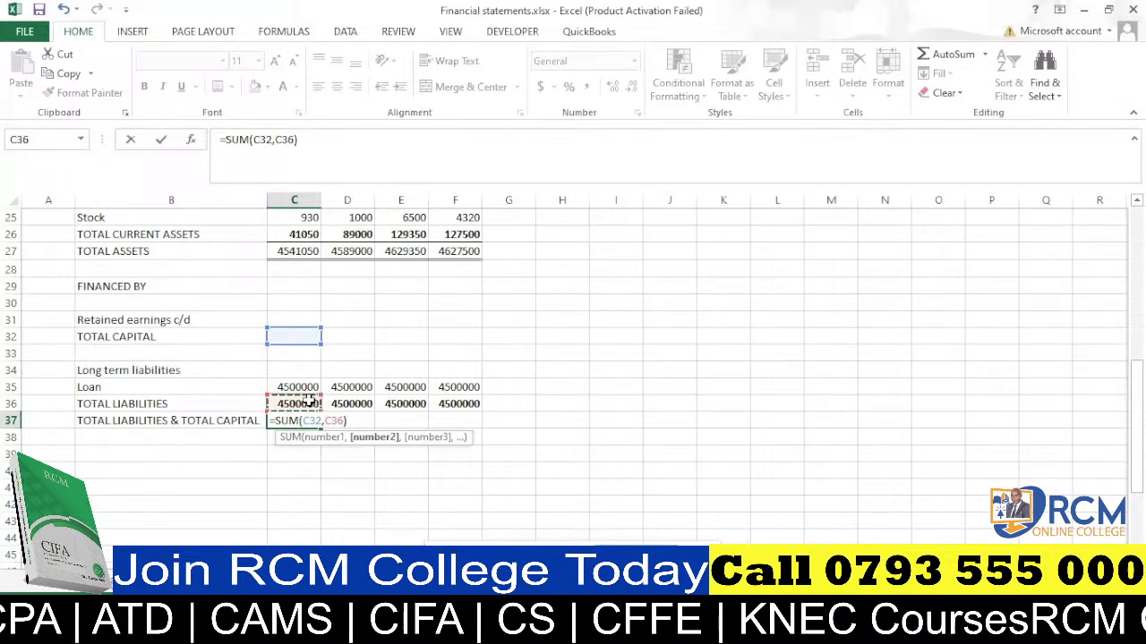
{"action": "key", "text": "Return"}
{"action": "left_click", "coordinate": [313, 421]}
{"action": "left_click_drag", "start_coordinate": [323, 429], "coordinate": [477, 425]}
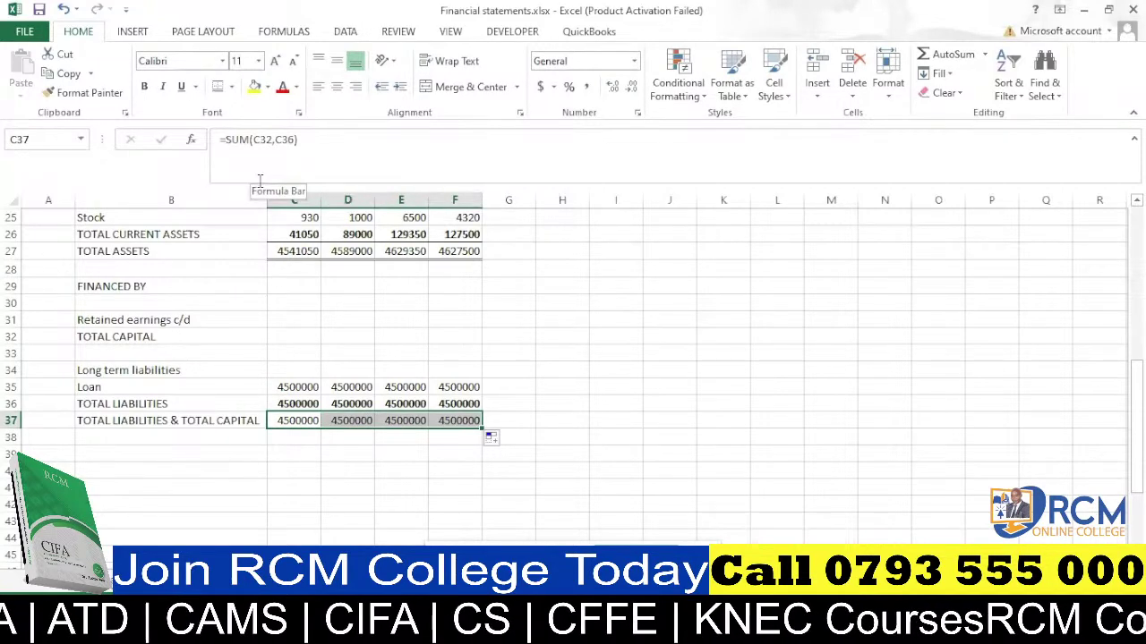
Make the TOTAL LIABILITIES & TOTAL CAPITAL figures in C37:F37 bold with a top and double bottom border.
{"action": "key", "text": "ctrl+b"}
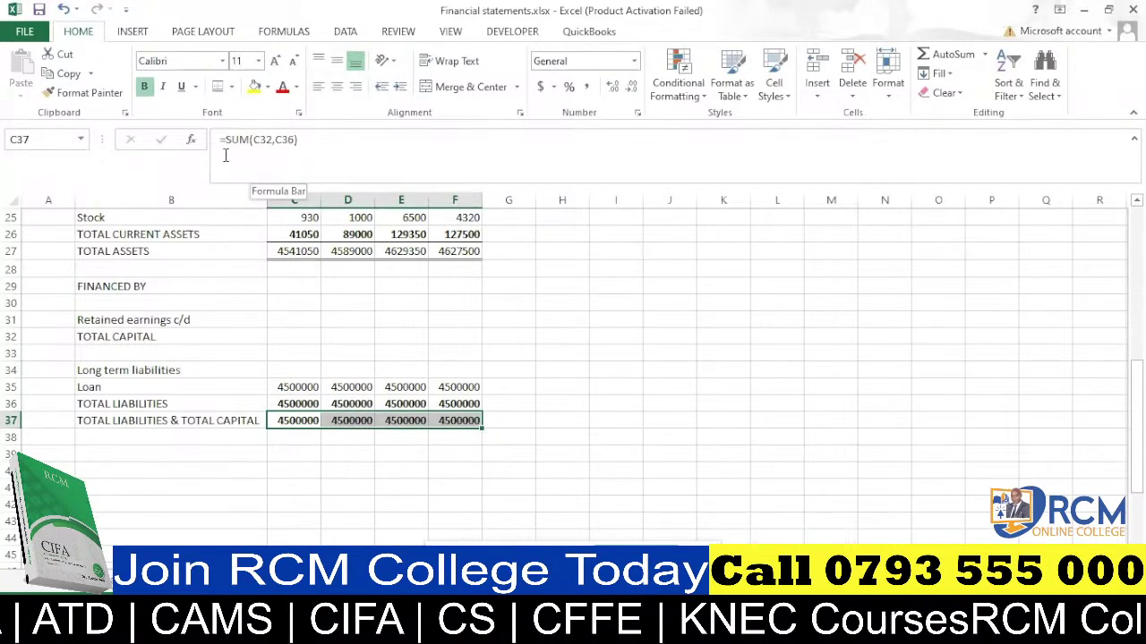
{"action": "left_click", "coordinate": [217, 87]}
{"action": "left_click", "coordinate": [629, 387]}
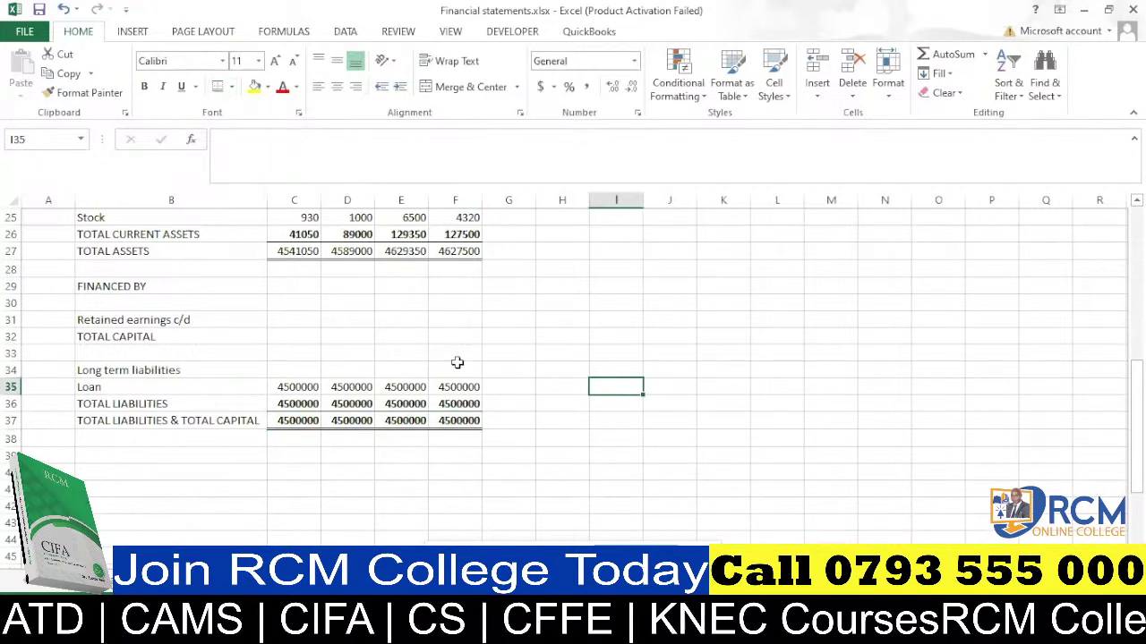
Calculate TOTAL CAPITAL in C32 with =SUM(C31), and fill the formula across to F32.
{"action": "scroll", "coordinate": [364, 404], "scroll_direction": "up", "scroll_amount": 2}
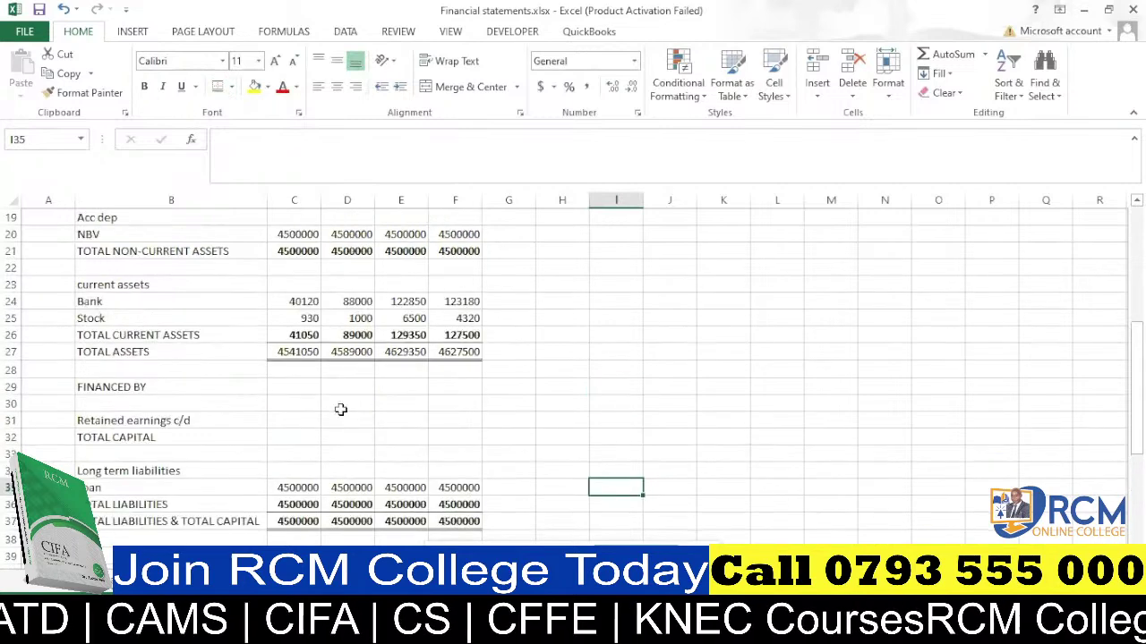
{"action": "left_click", "coordinate": [285, 438]}
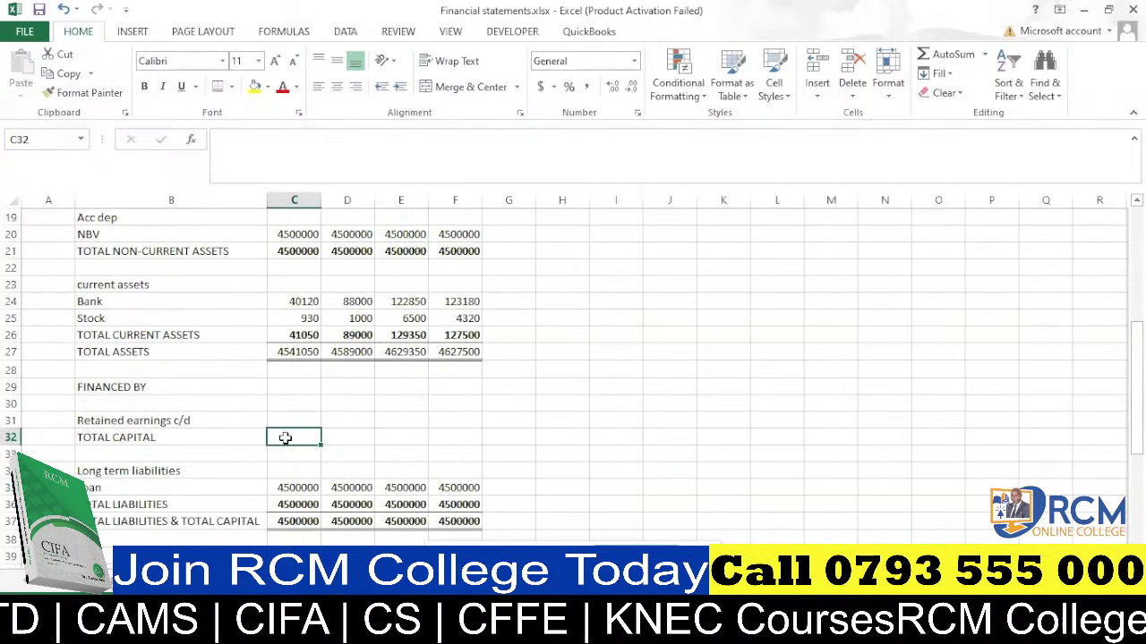
{"action": "key", "text": "alt+equal"}
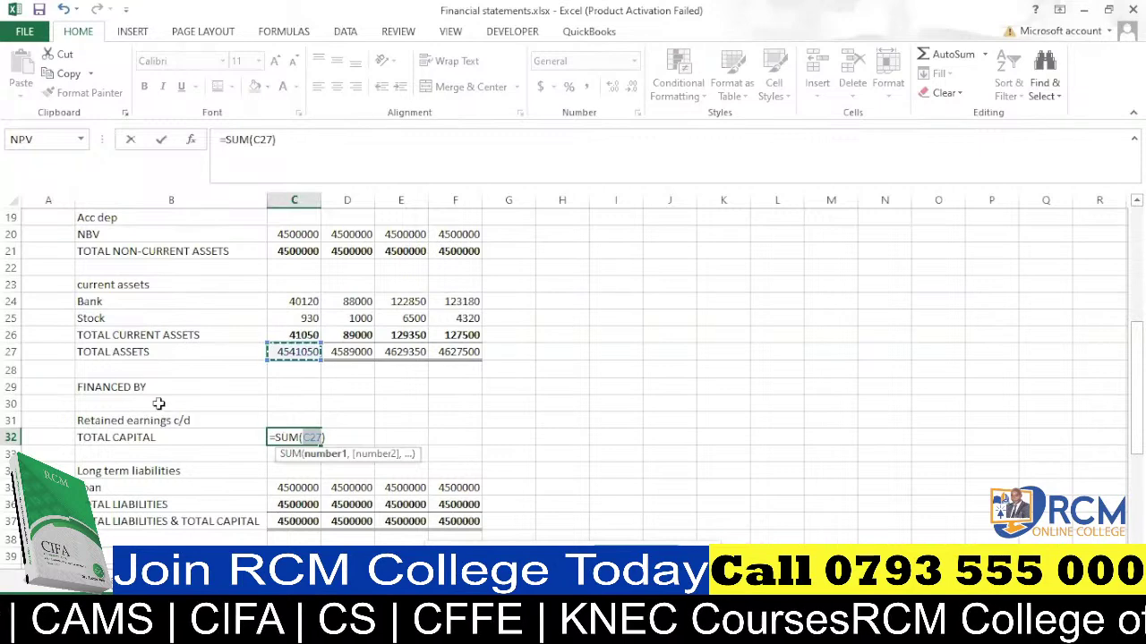
{"action": "left_click", "coordinate": [301, 417]}
{"action": "key", "text": "Return"}
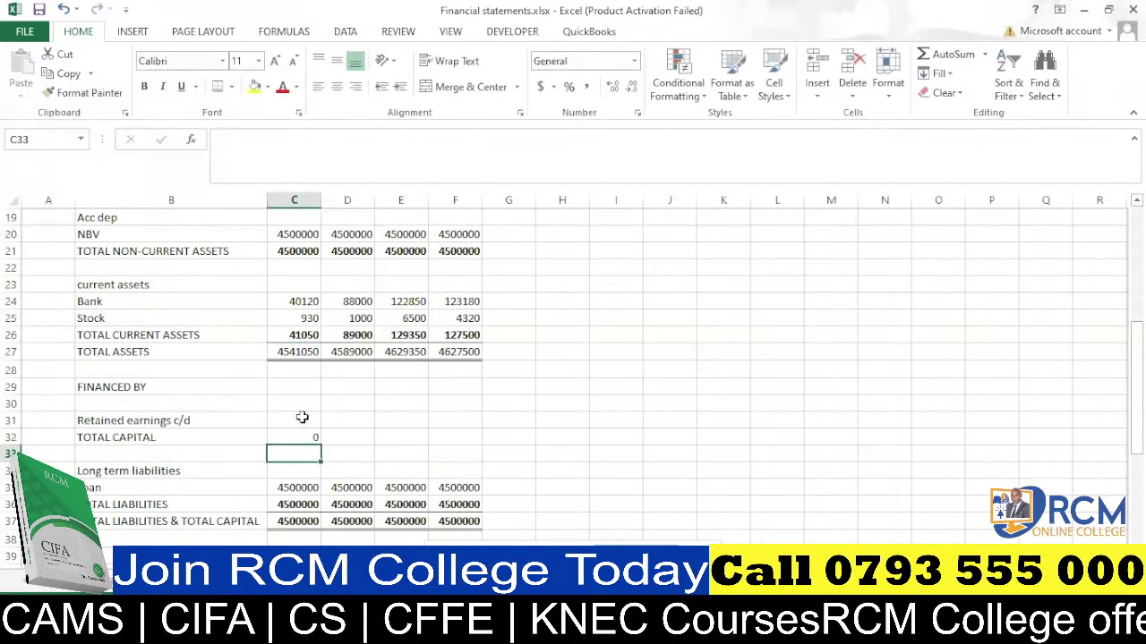
{"action": "left_click", "coordinate": [313, 437]}
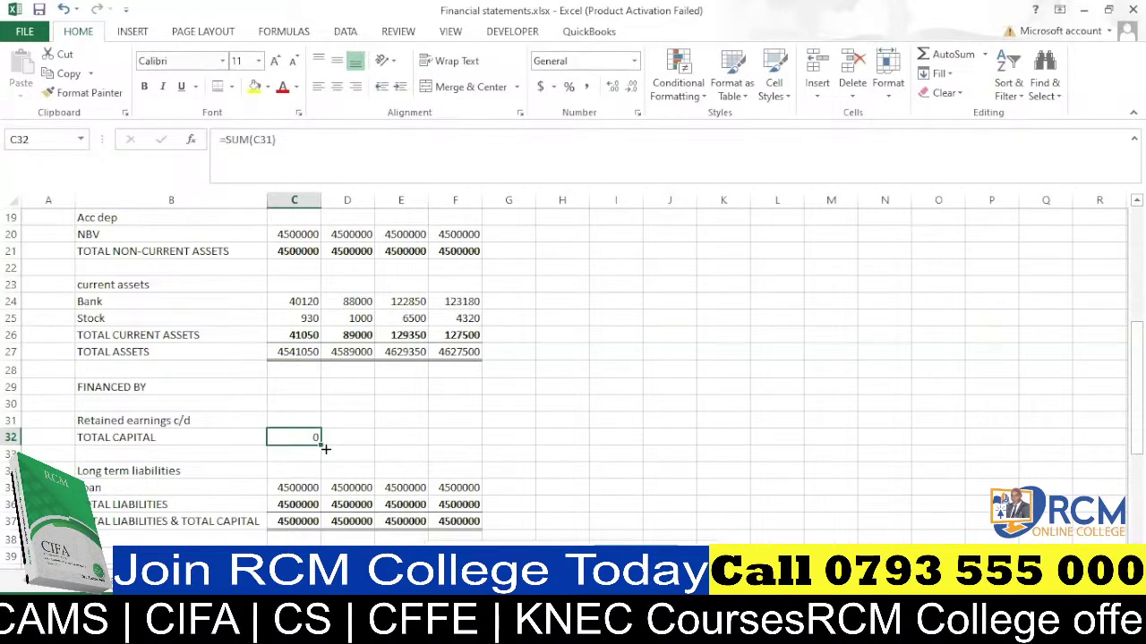
{"action": "left_click_drag", "start_coordinate": [325, 449], "coordinate": [477, 443]}
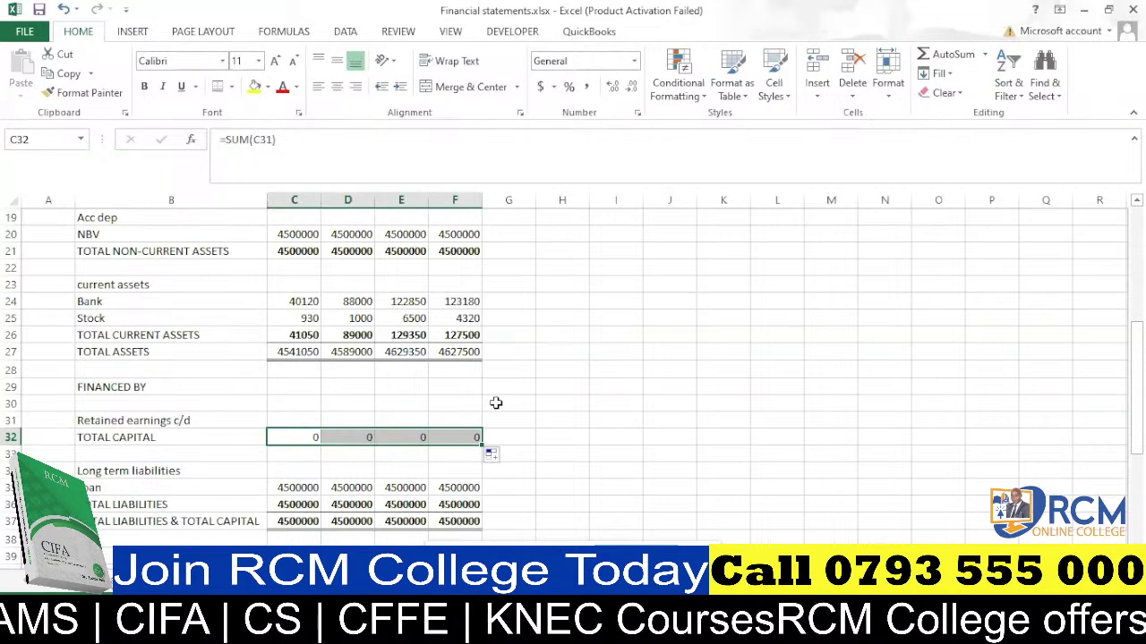
{"action": "scroll", "coordinate": [537, 387], "scroll_direction": "down", "scroll_amount": 2}
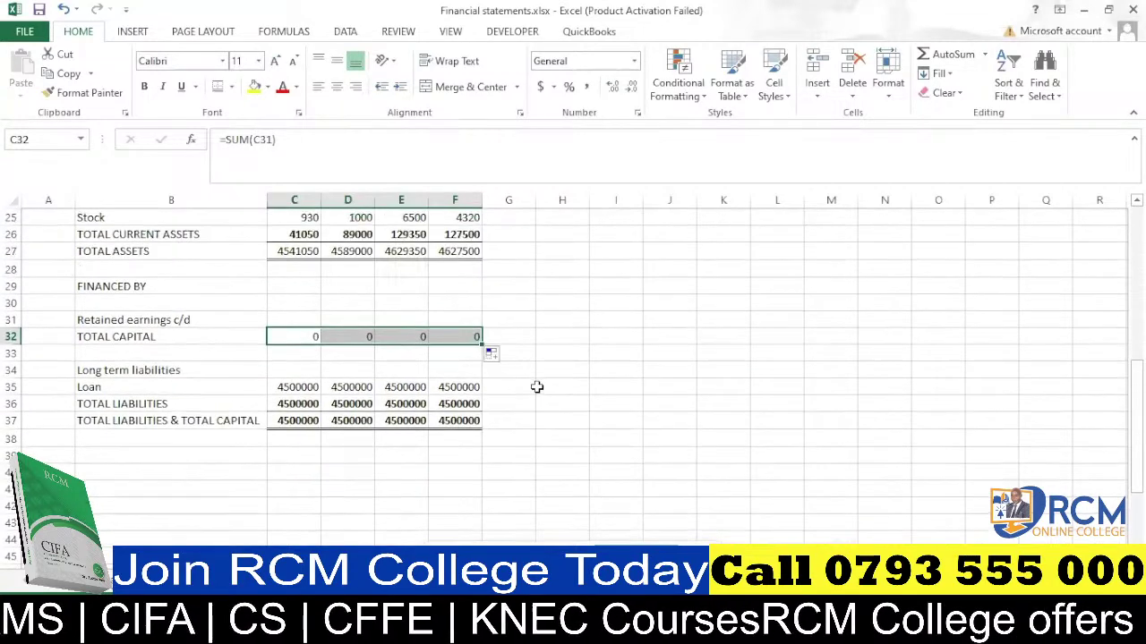
{"action": "left_click", "coordinate": [573, 355]}
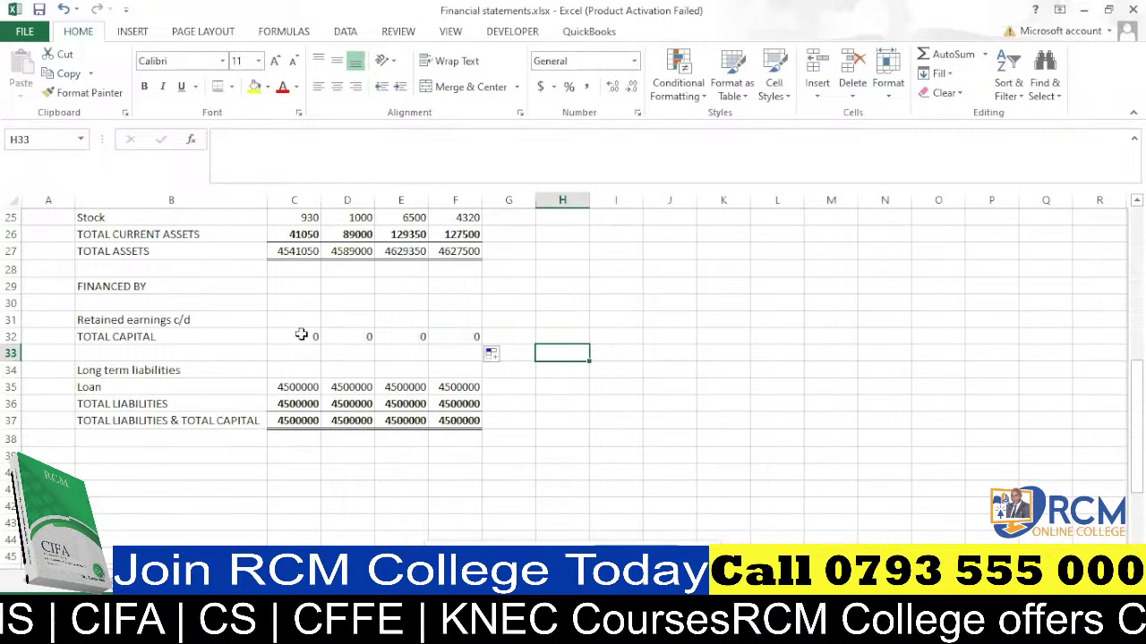
Make the TOTAL CAPITAL figures in C32:F32 bold.
{"action": "left_click_drag", "start_coordinate": [302, 334], "coordinate": [452, 333]}
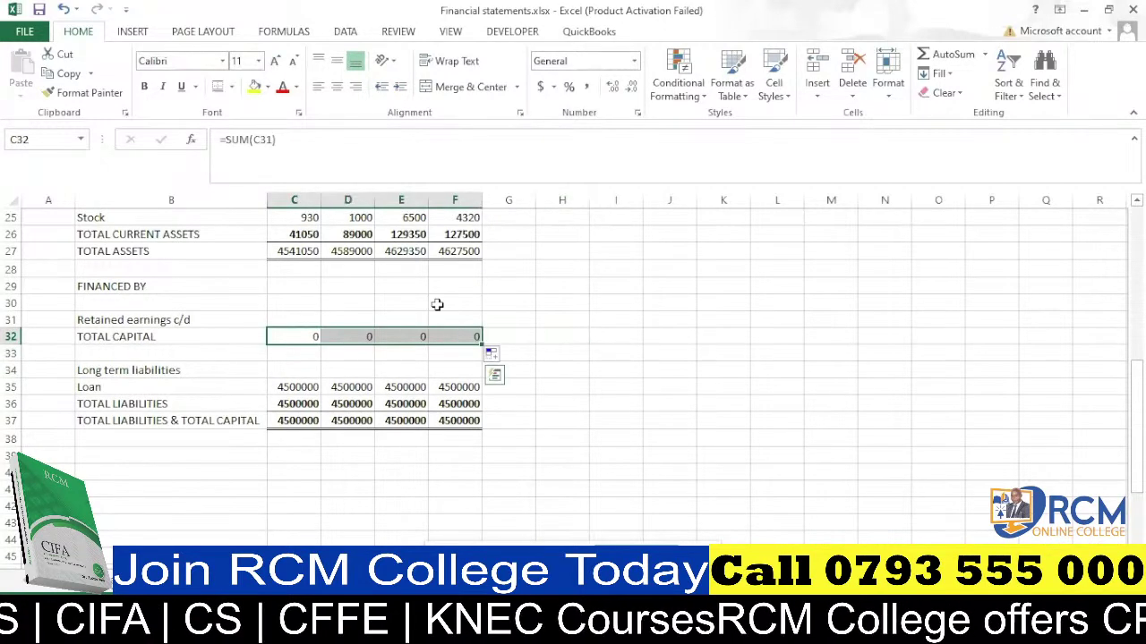
{"action": "key", "text": "ctrl+b"}
{"action": "left_click", "coordinate": [596, 335]}
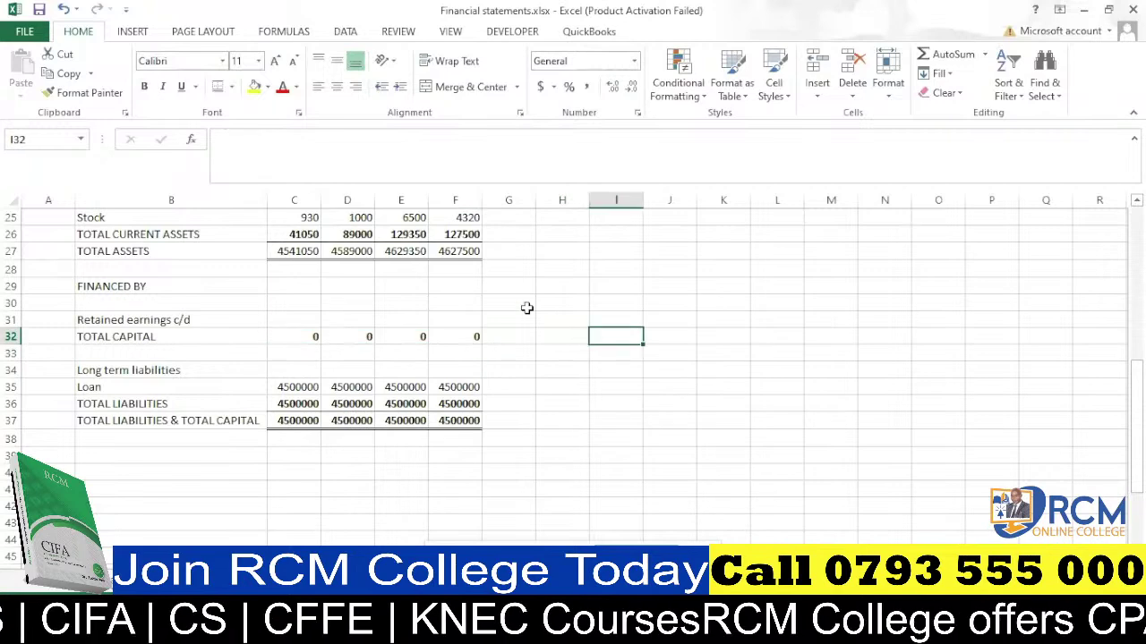
Review the balance sheet totals and the income statement's retained earnings c/d row that feeds the capital section.
{"action": "scroll", "coordinate": [527, 353], "scroll_direction": "up", "scroll_amount": 4}
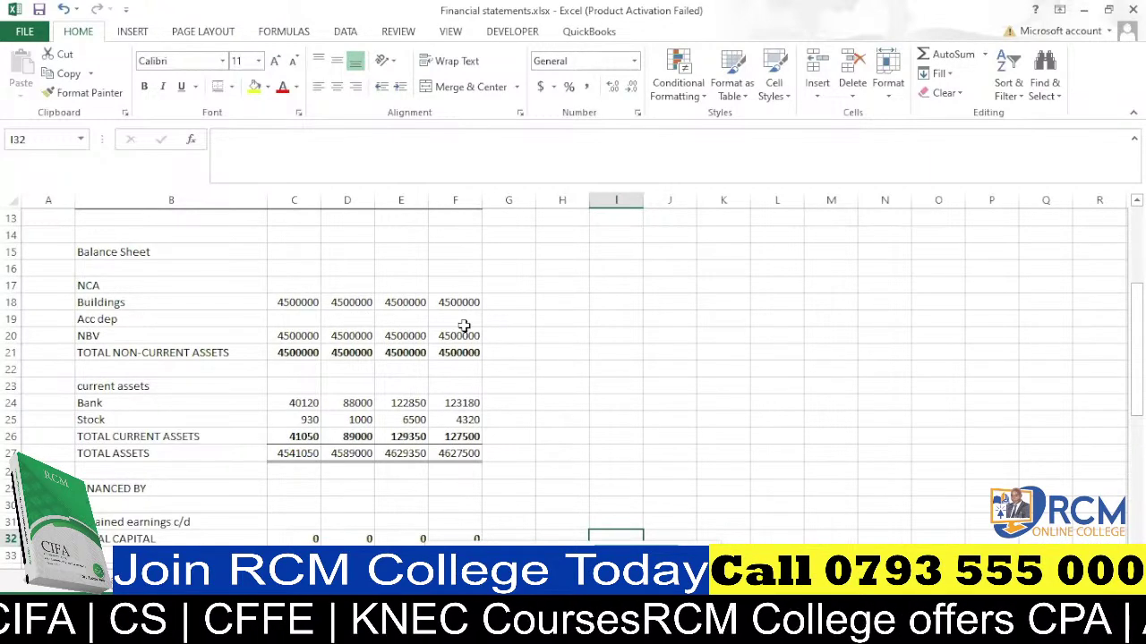
{"action": "scroll", "coordinate": [464, 326], "scroll_direction": "down", "scroll_amount": 2}
{"action": "scroll", "coordinate": [464, 326], "scroll_direction": "up", "scroll_amount": 2}
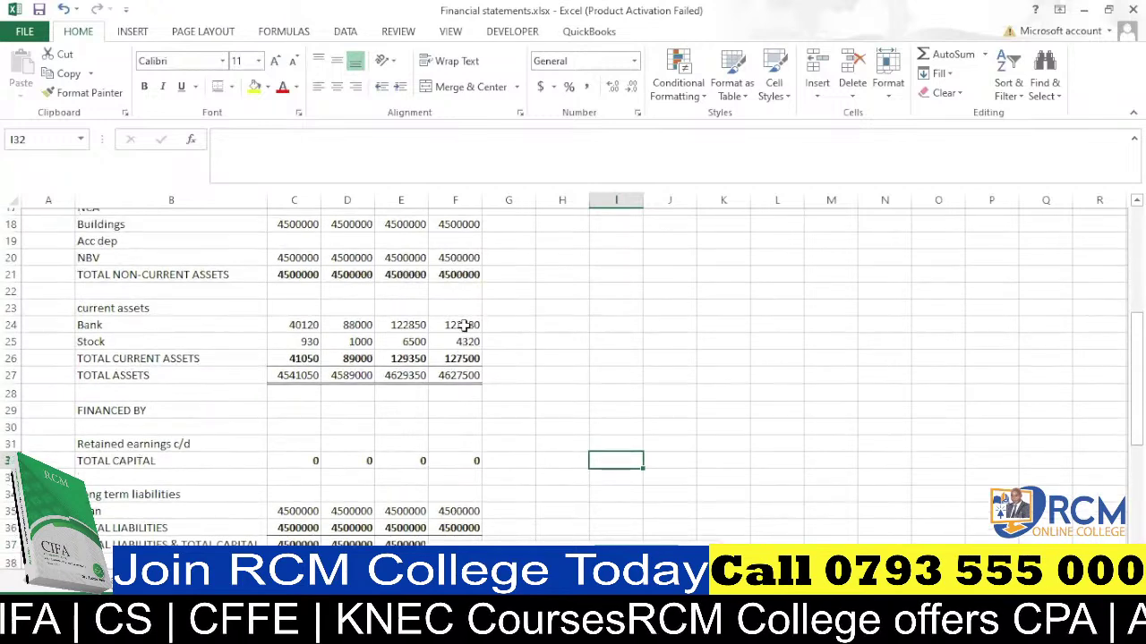
{"action": "scroll", "coordinate": [464, 325], "scroll_direction": "down", "scroll_amount": 3}
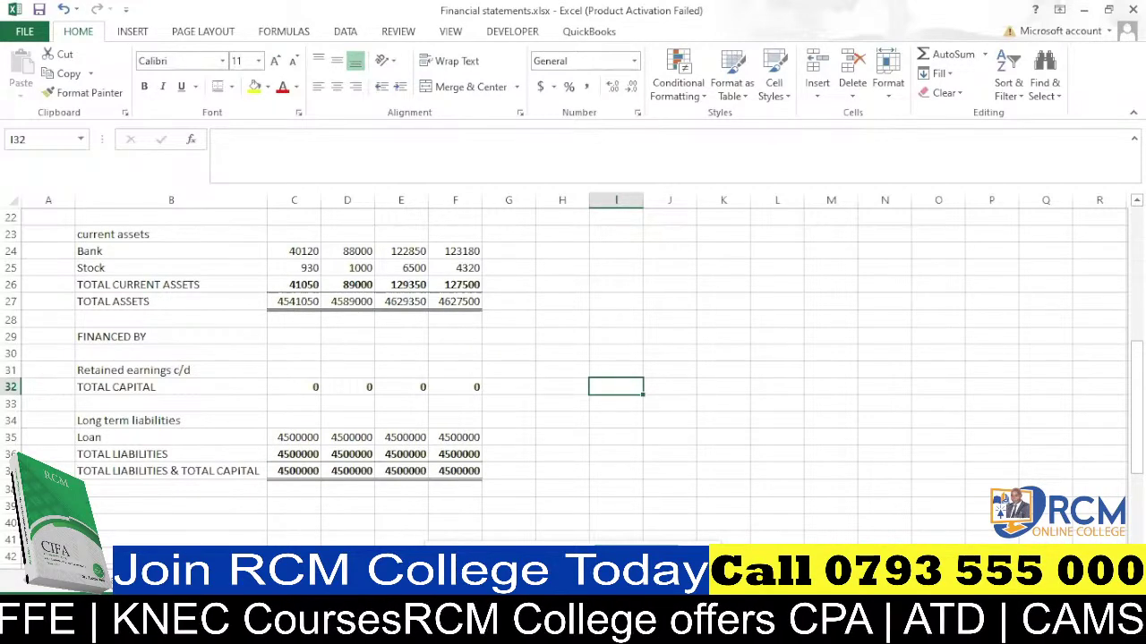
{"action": "left_click", "coordinate": [341, 523]}
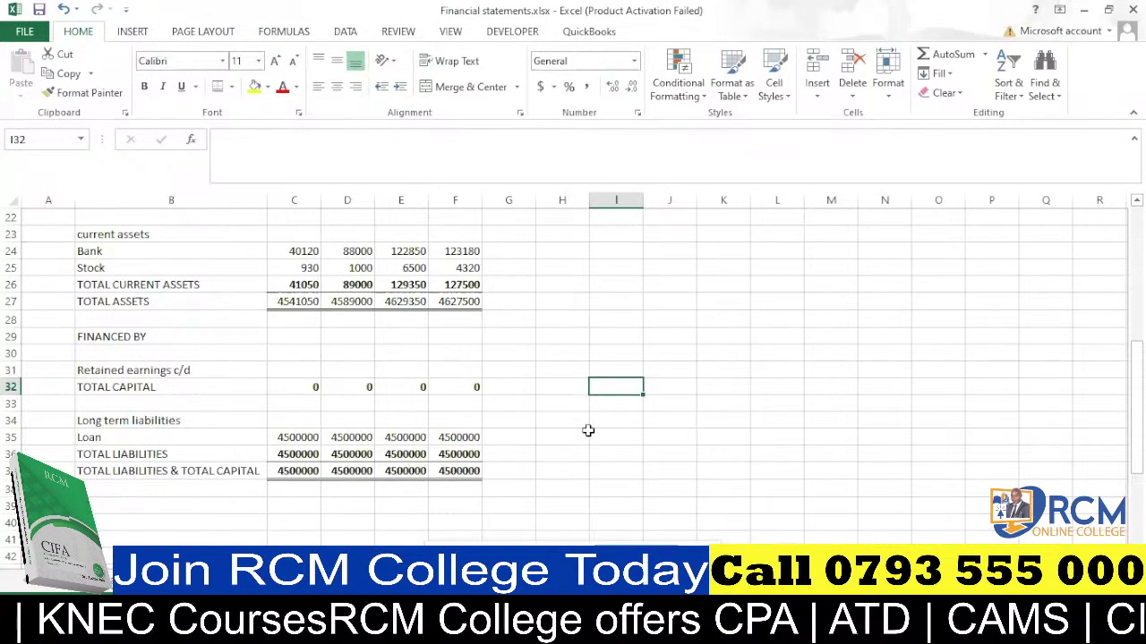
{"action": "scroll", "coordinate": [564, 435], "scroll_direction": "up", "scroll_amount": 2}
{"action": "scroll", "coordinate": [465, 394], "scroll_direction": "up", "scroll_amount": 5}
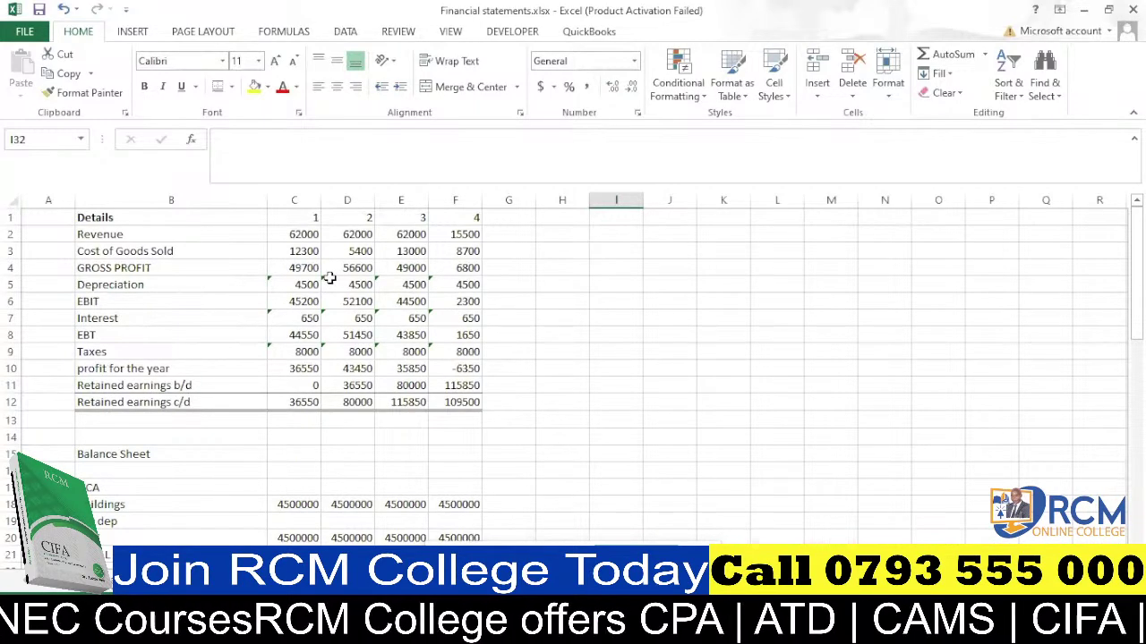
{"action": "scroll", "coordinate": [330, 279], "scroll_direction": "down", "scroll_amount": 2}
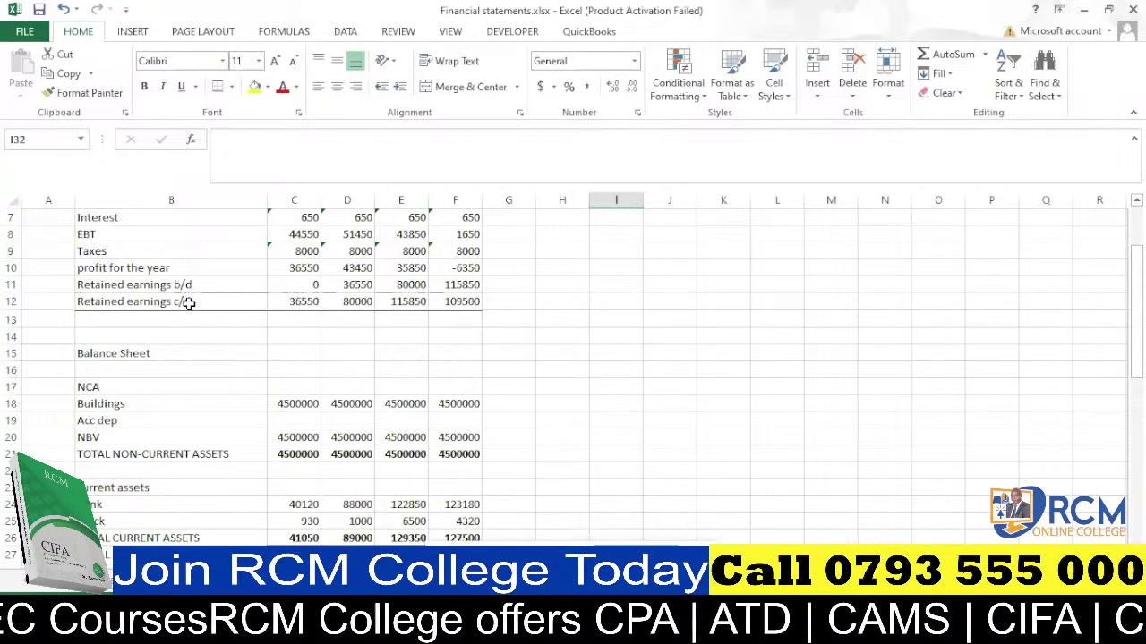
{"action": "scroll", "coordinate": [285, 302], "scroll_direction": "down", "scroll_amount": 4}
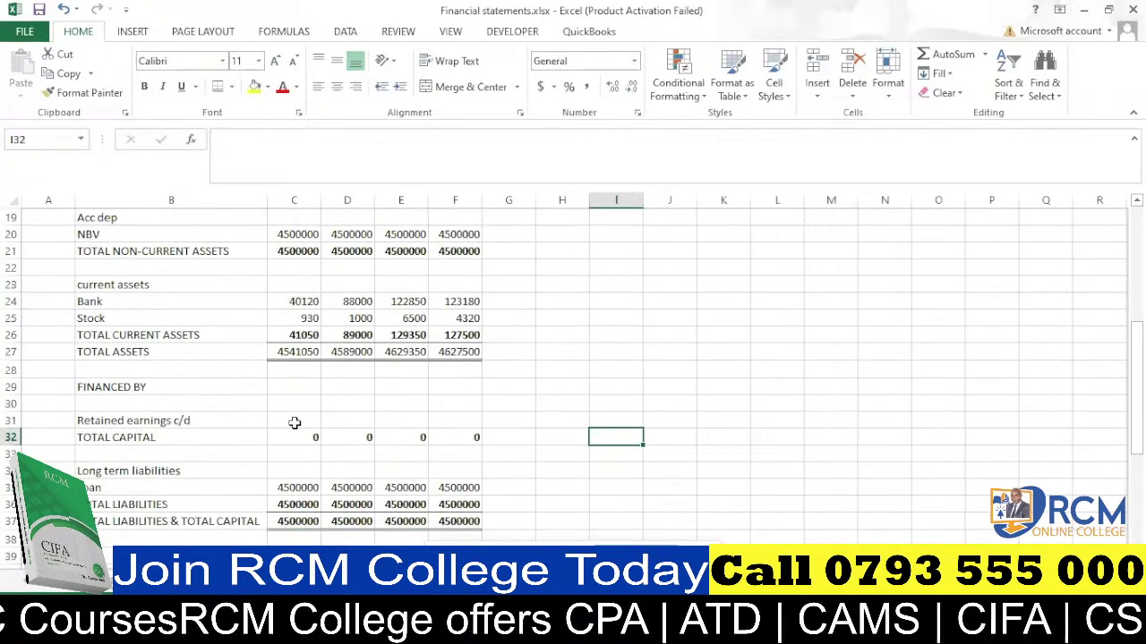
Link the balance sheet's Retained earnings c/d in C31 to the income statement with =C12, and fill it across to F31.
{"action": "left_click", "coordinate": [295, 421]}
{"action": "type", "text": "="}
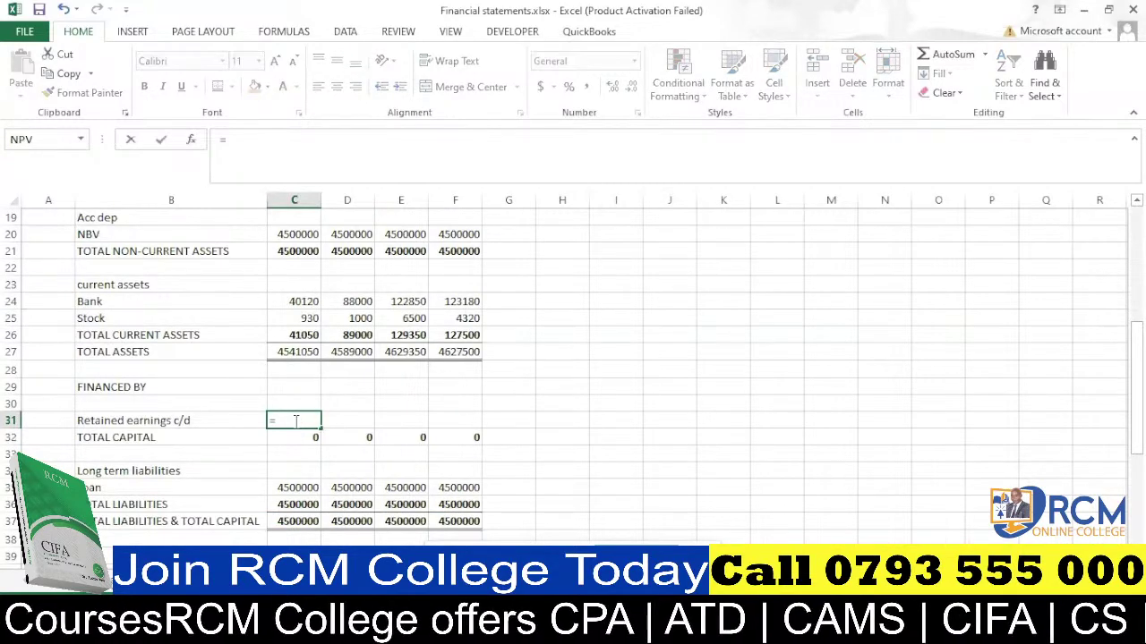
{"action": "scroll", "coordinate": [294, 421], "scroll_direction": "up", "scroll_amount": 6}
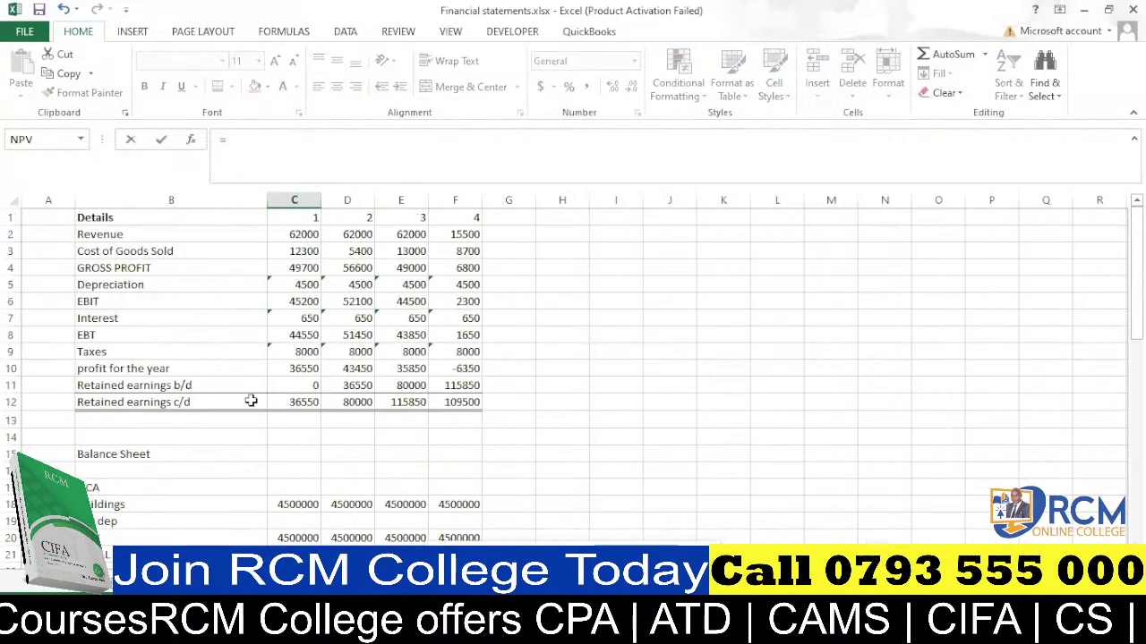
{"action": "left_click", "coordinate": [302, 403]}
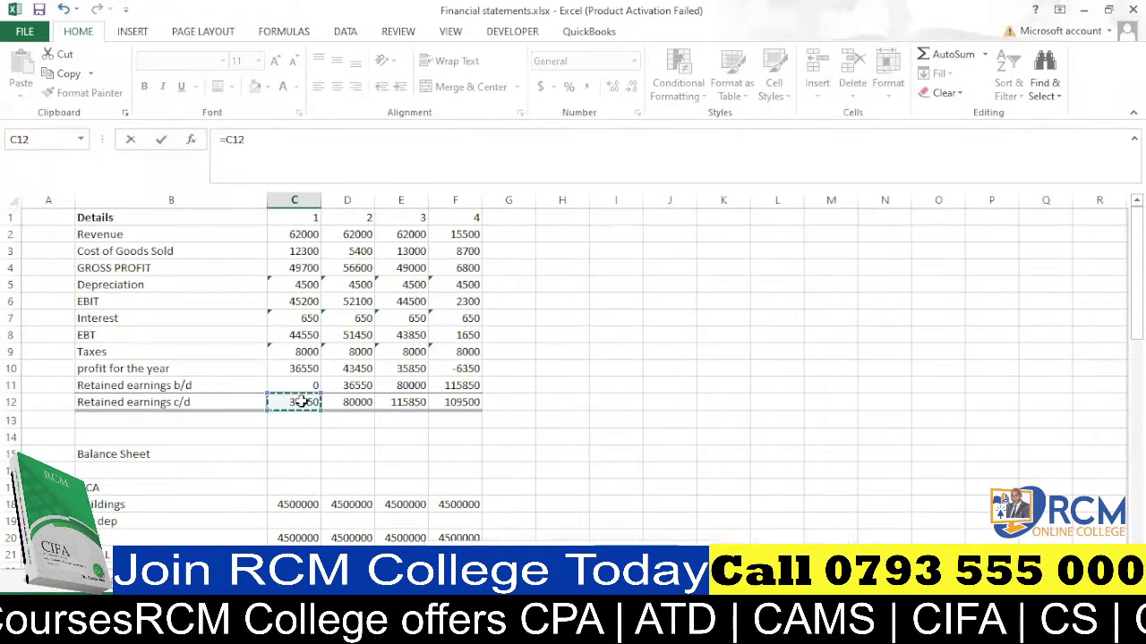
{"action": "key", "text": "Return"}
{"action": "scroll", "coordinate": [304, 403], "scroll_direction": "down", "scroll_amount": 2}
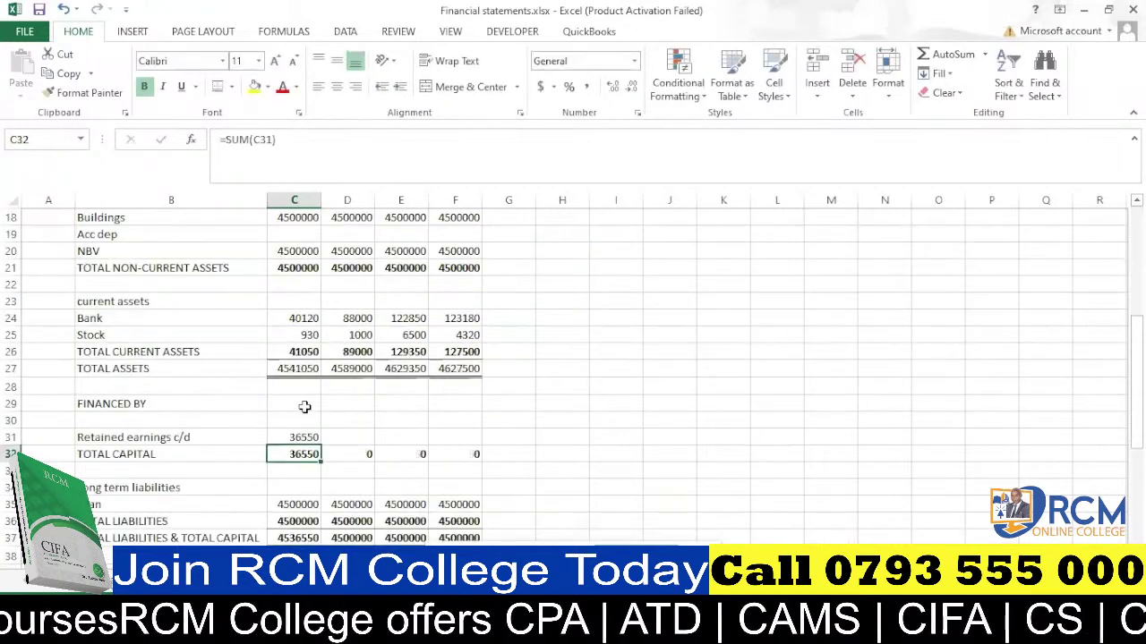
{"action": "left_click", "coordinate": [305, 438]}
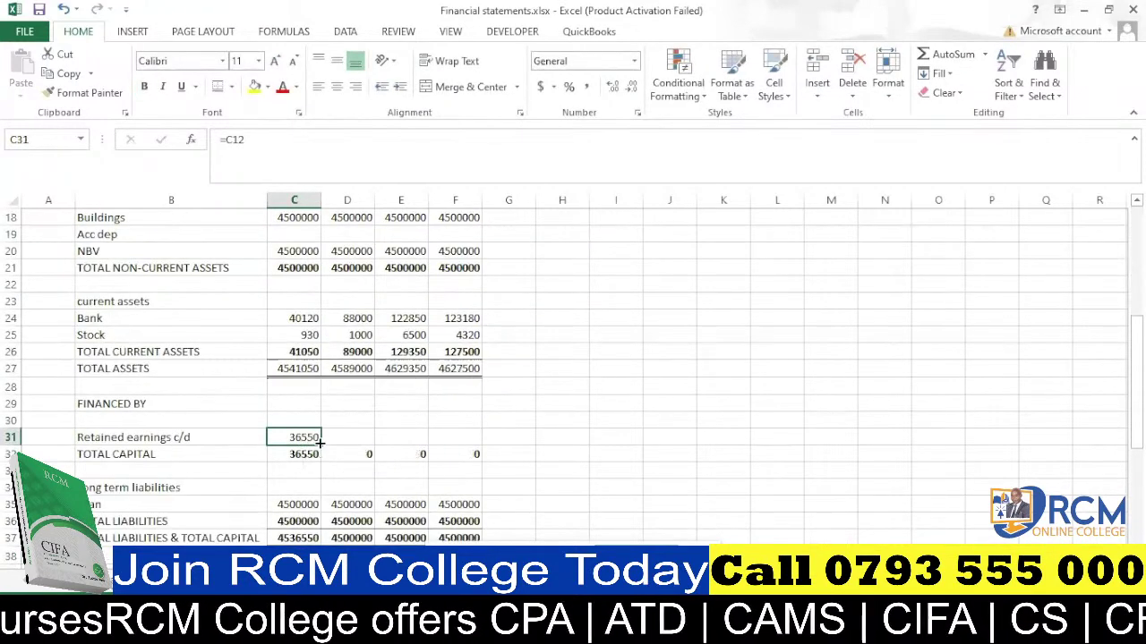
{"action": "left_click_drag", "start_coordinate": [320, 445], "coordinate": [478, 437]}
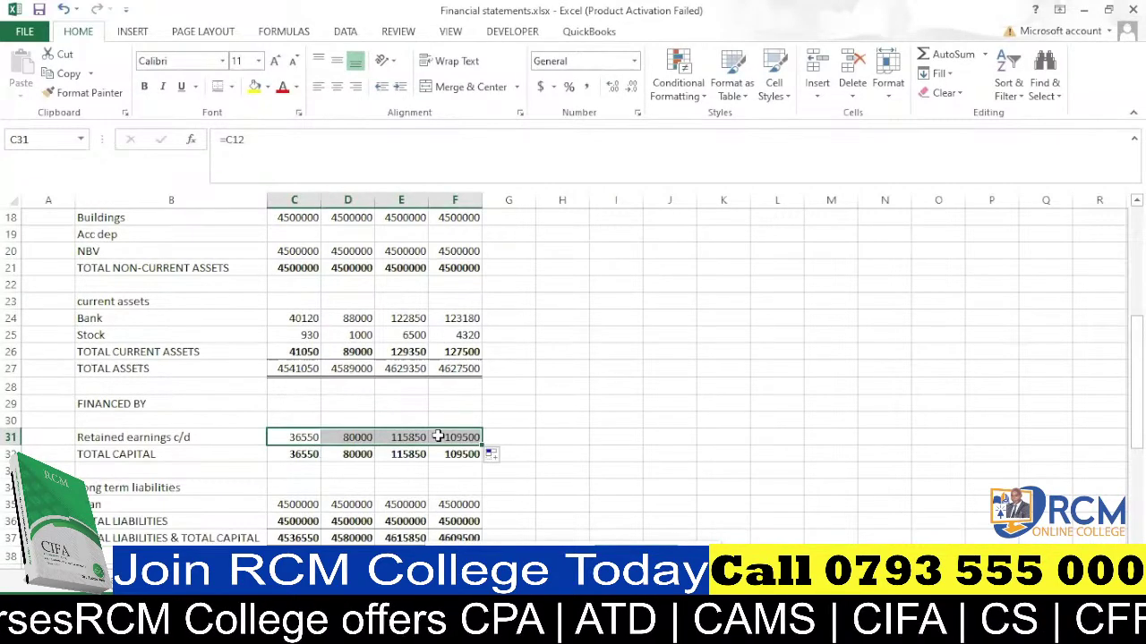
Select the first month's Acc dep cell C19, and examine the depreciation and buildings entries on the transactions sheet.
{"action": "scroll", "coordinate": [438, 437], "scroll_direction": "down", "scroll_amount": 1}
{"action": "scroll", "coordinate": [438, 437], "scroll_direction": "up", "scroll_amount": 3}
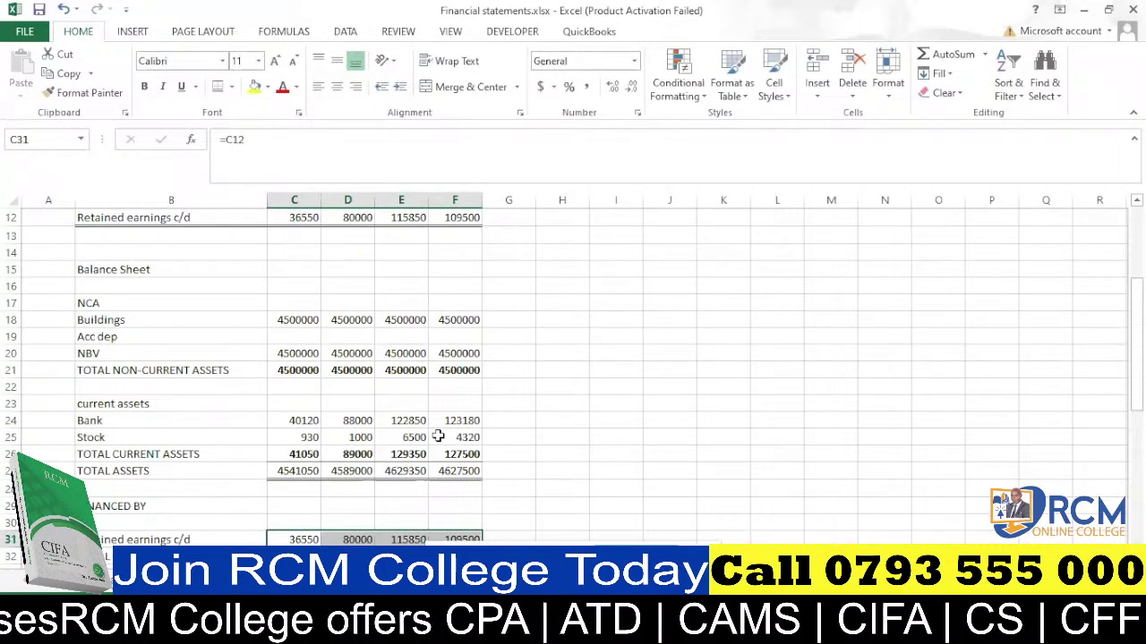
{"action": "scroll", "coordinate": [438, 437], "scroll_direction": "up", "scroll_amount": 2}
{"action": "scroll", "coordinate": [313, 427], "scroll_direction": "up", "scroll_amount": 1}
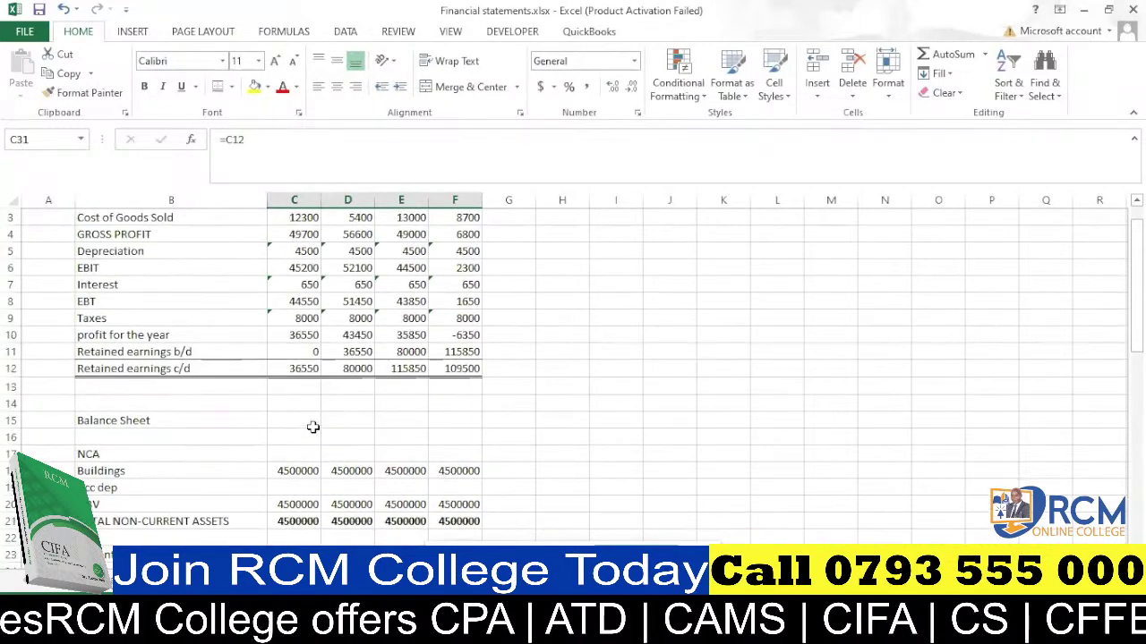
{"action": "left_click", "coordinate": [284, 485]}
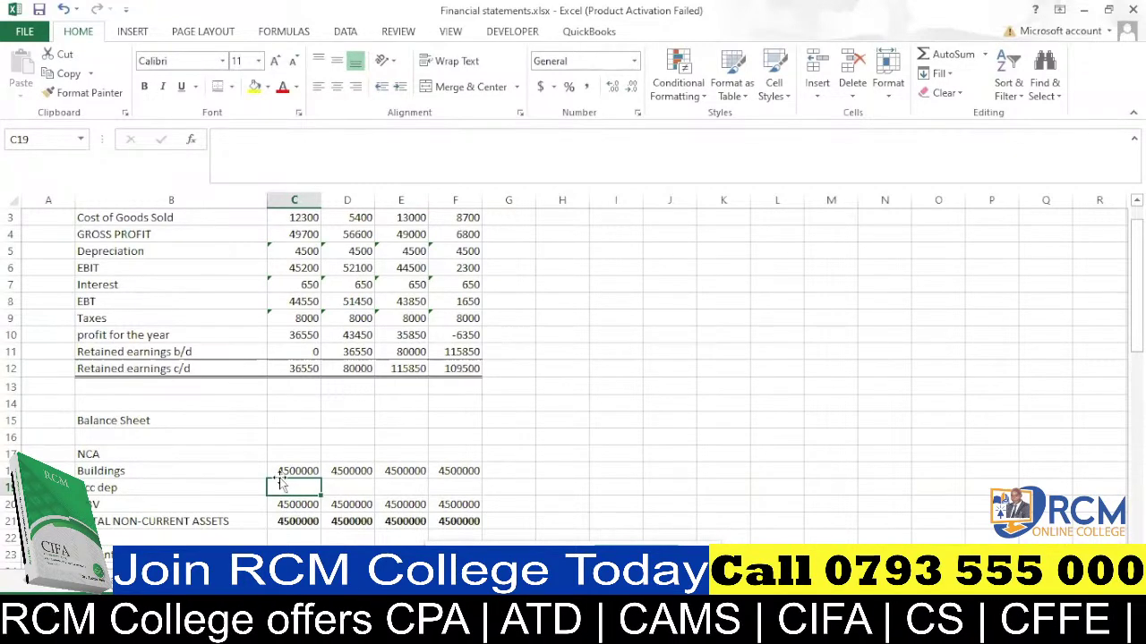
{"action": "scroll", "coordinate": [262, 458], "scroll_direction": "up", "scroll_amount": 1}
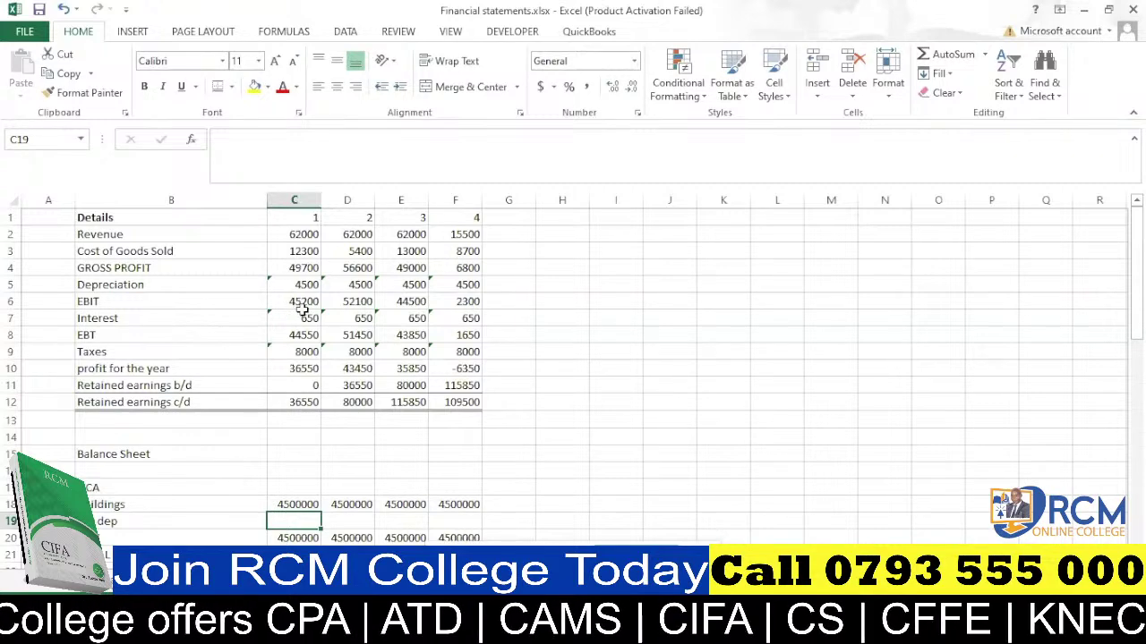
{"action": "scroll", "coordinate": [303, 309], "scroll_direction": "down", "scroll_amount": 1}
{"action": "left_click", "coordinate": [79, 579]}
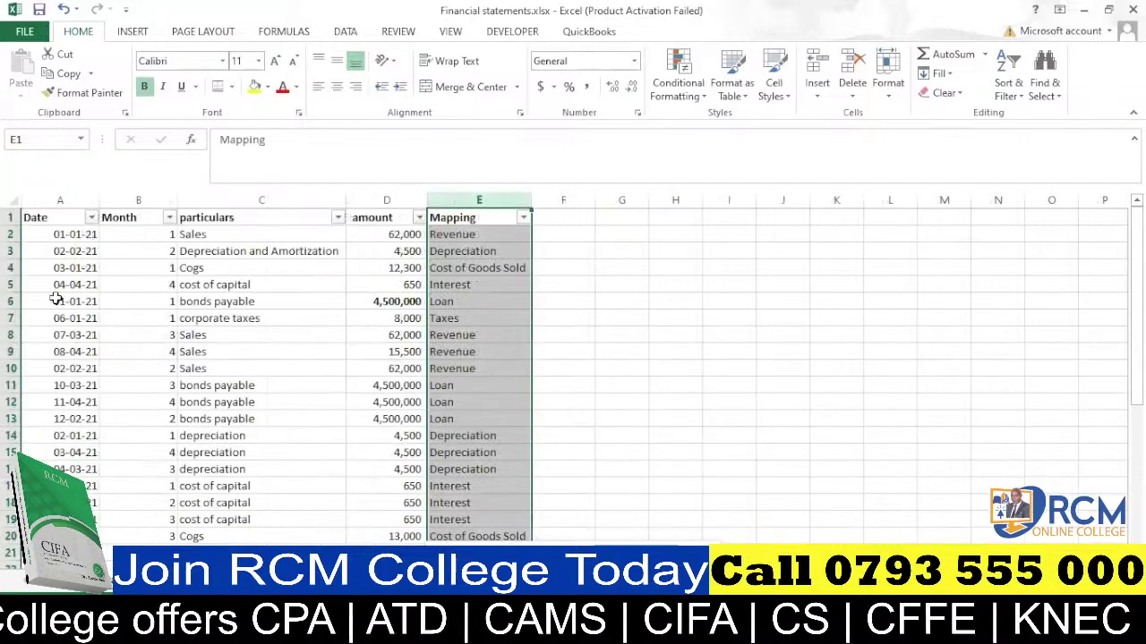
{"action": "scroll", "coordinate": [221, 265], "scroll_direction": "down", "scroll_amount": 7}
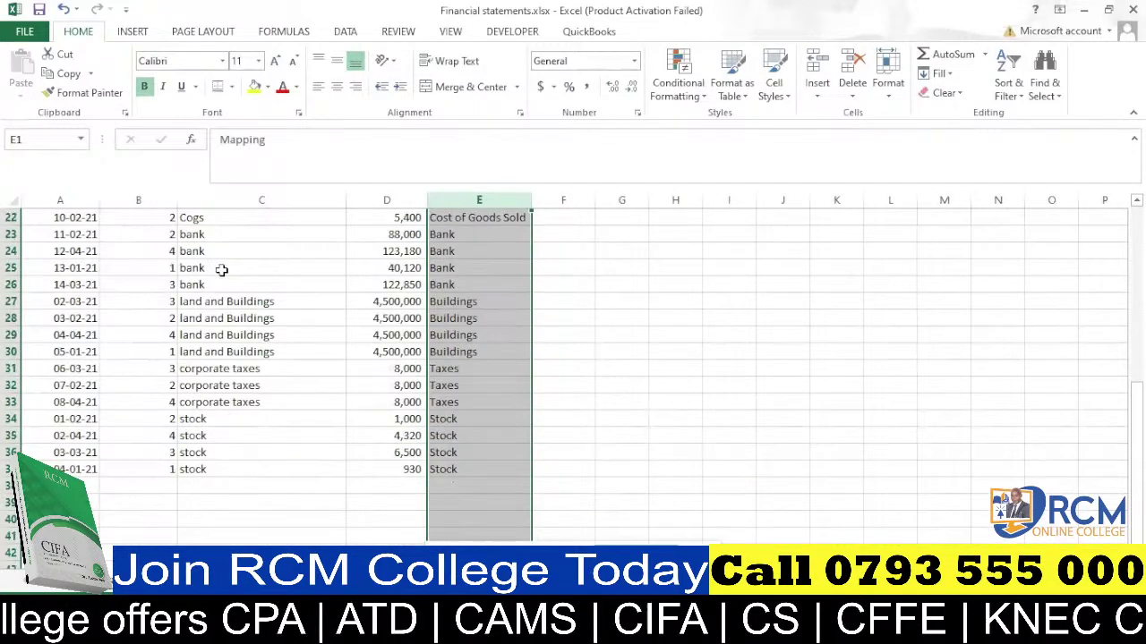
{"action": "scroll", "coordinate": [240, 303], "scroll_direction": "up", "scroll_amount": 7}
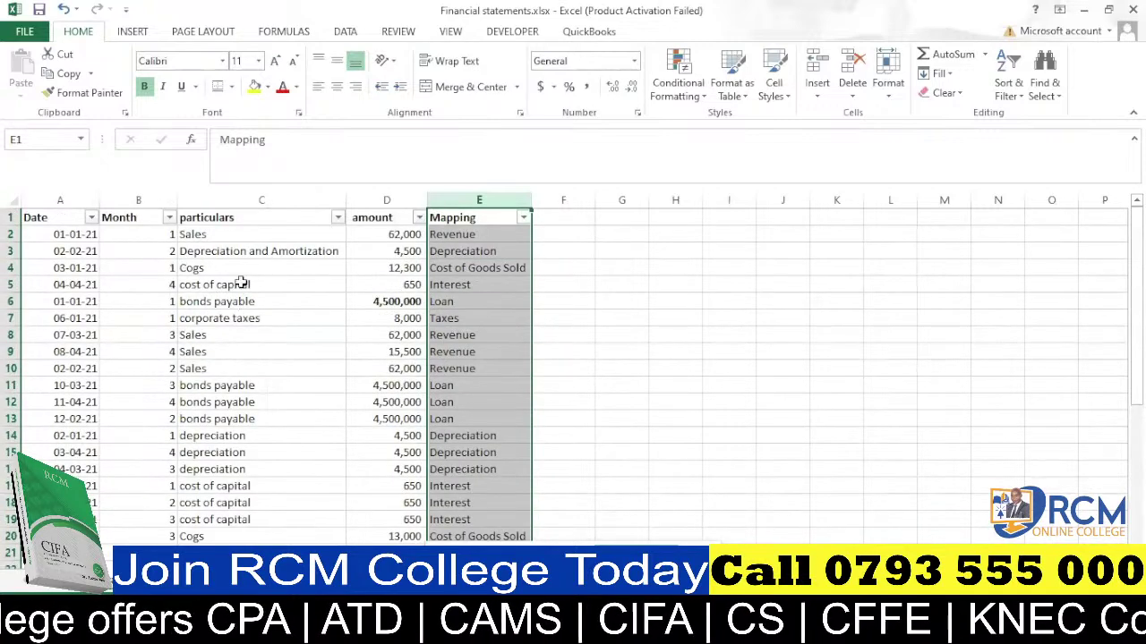
{"action": "scroll", "coordinate": [220, 315], "scroll_direction": "down", "scroll_amount": 2}
{"action": "scroll", "coordinate": [219, 318], "scroll_direction": "up", "scroll_amount": 2}
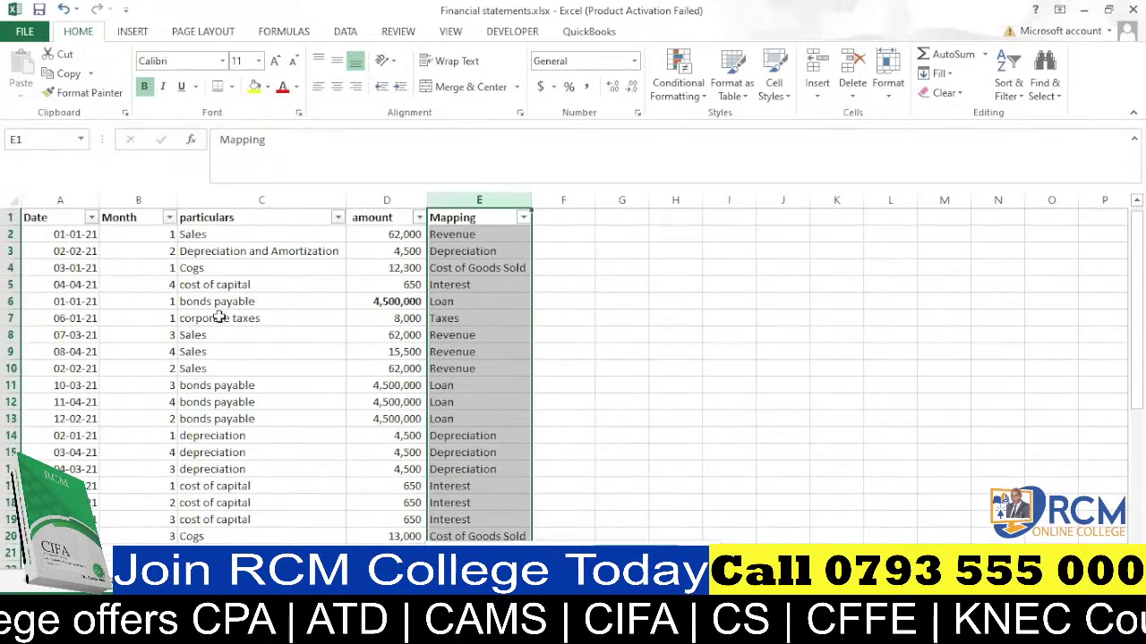
{"action": "scroll", "coordinate": [219, 318], "scroll_direction": "down", "scroll_amount": 6}
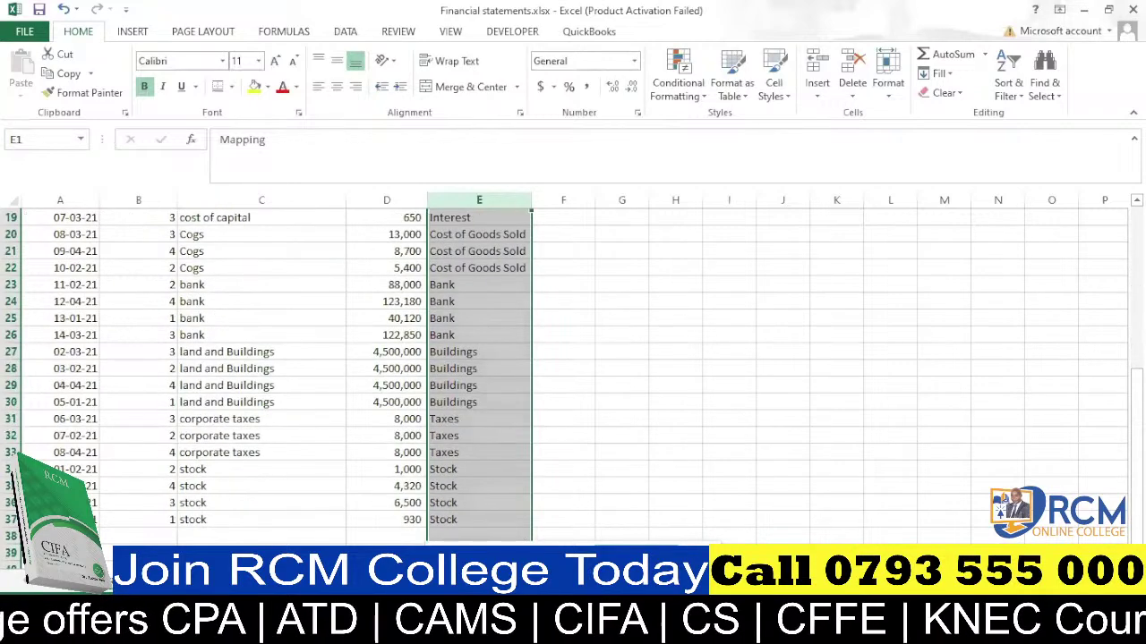
{"action": "key", "text": "ctrl+Page_Up"}
{"action": "scroll", "coordinate": [252, 366], "scroll_direction": "up", "scroll_amount": 1}
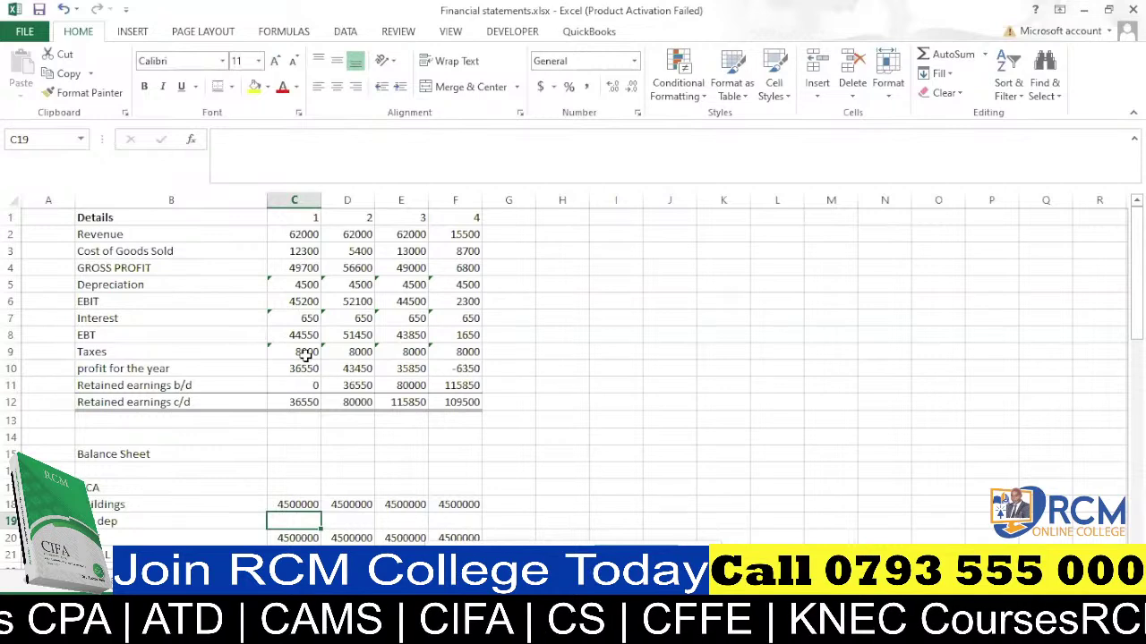
Link the first month's accumulated depreciation in C19 to the income statement depreciation with =C5.
{"action": "type", "text": "="}
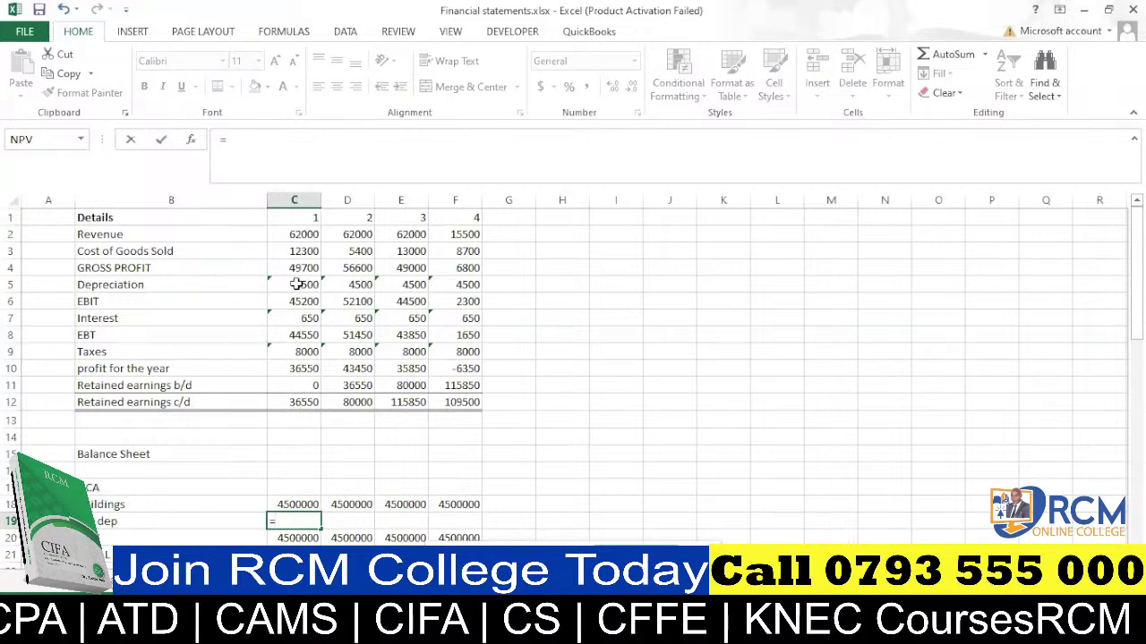
{"action": "left_click", "coordinate": [297, 284]}
{"action": "key", "text": "Return"}
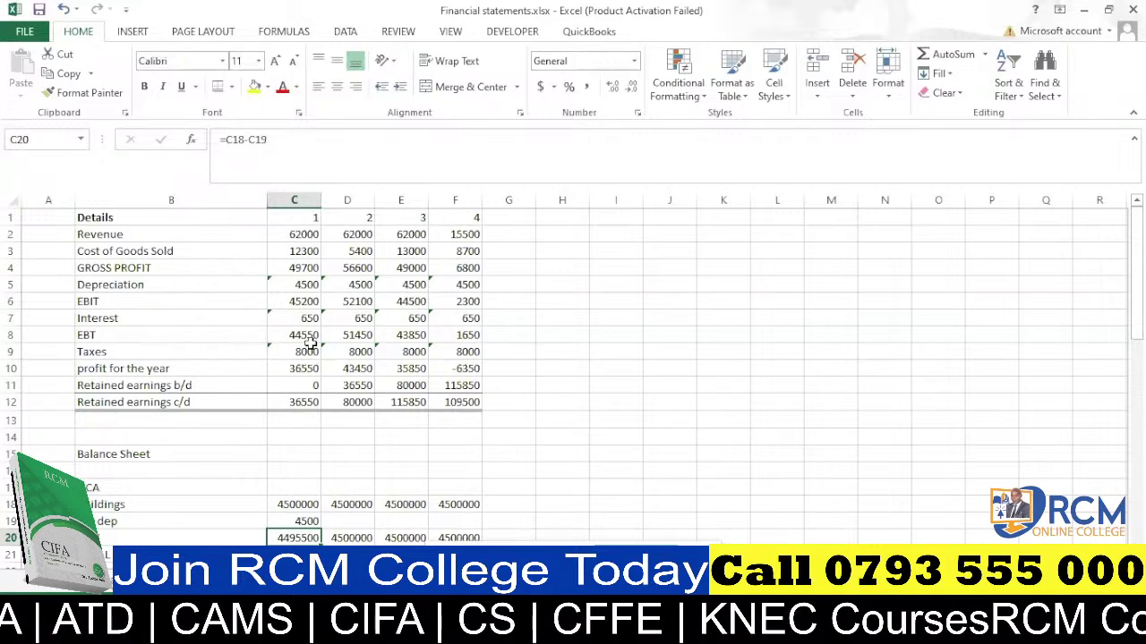
Accumulate depreciation for month 2 in D19 with =C19+D5, and fill the formula across to F19.
{"action": "left_click", "coordinate": [356, 218]}
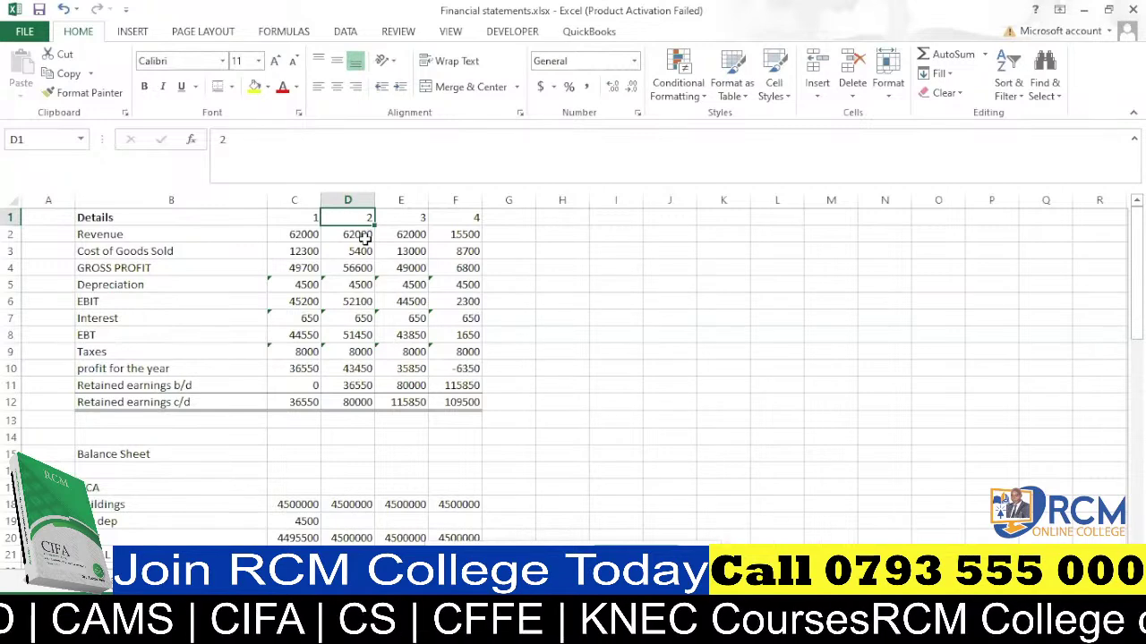
{"action": "left_click", "coordinate": [357, 519]}
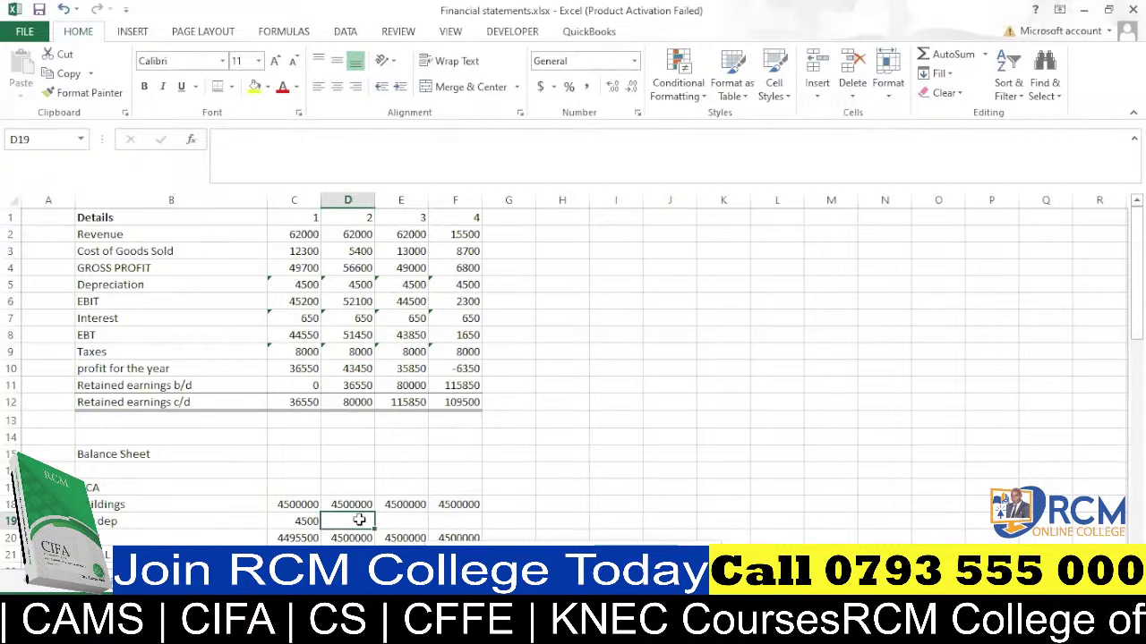
{"action": "type", "text": "="}
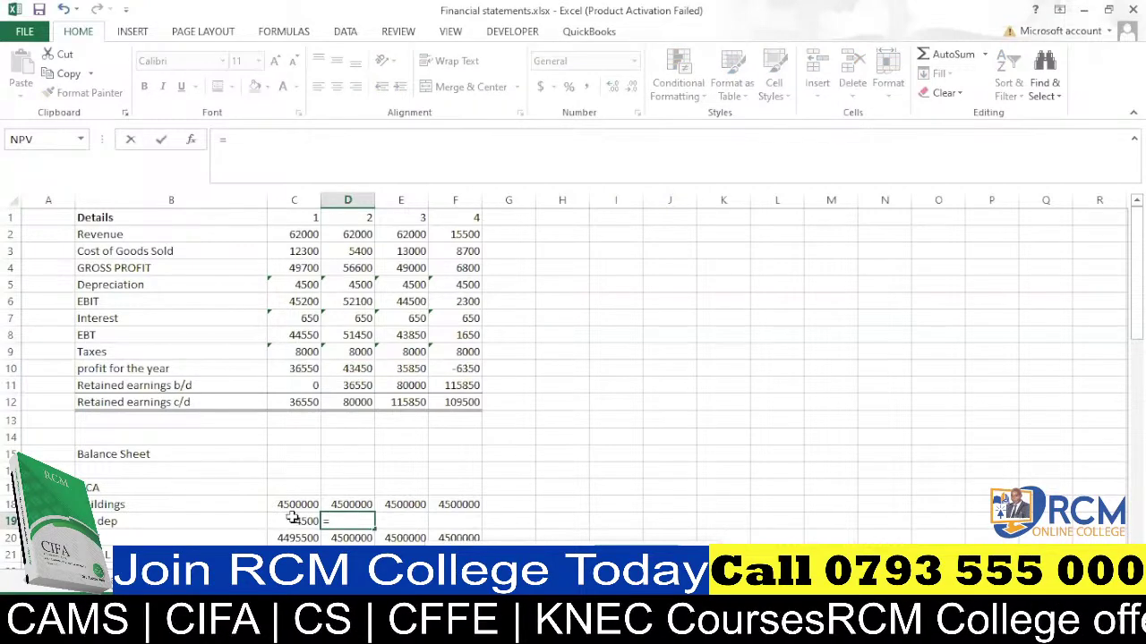
{"action": "left_click", "coordinate": [299, 520]}
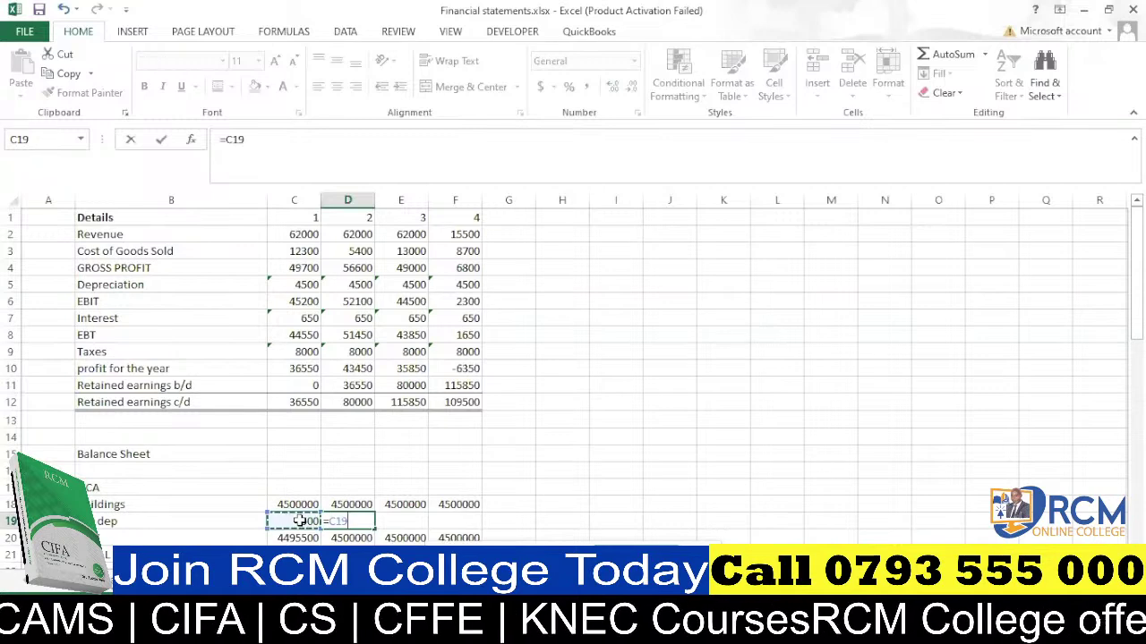
{"action": "type", "text": "+"}
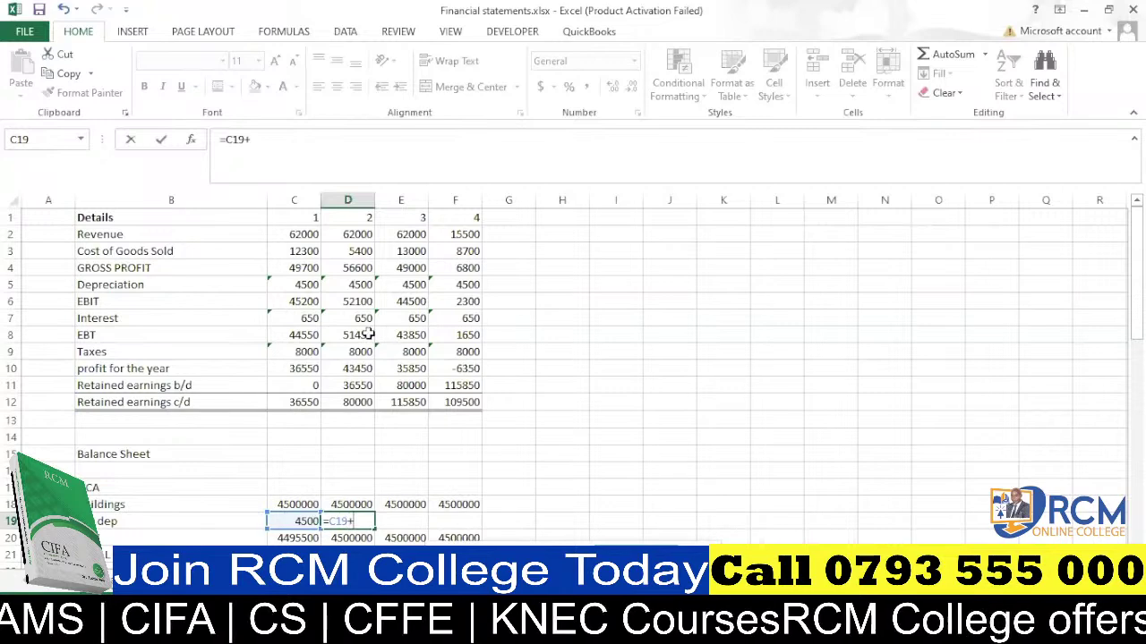
{"action": "left_click", "coordinate": [358, 284]}
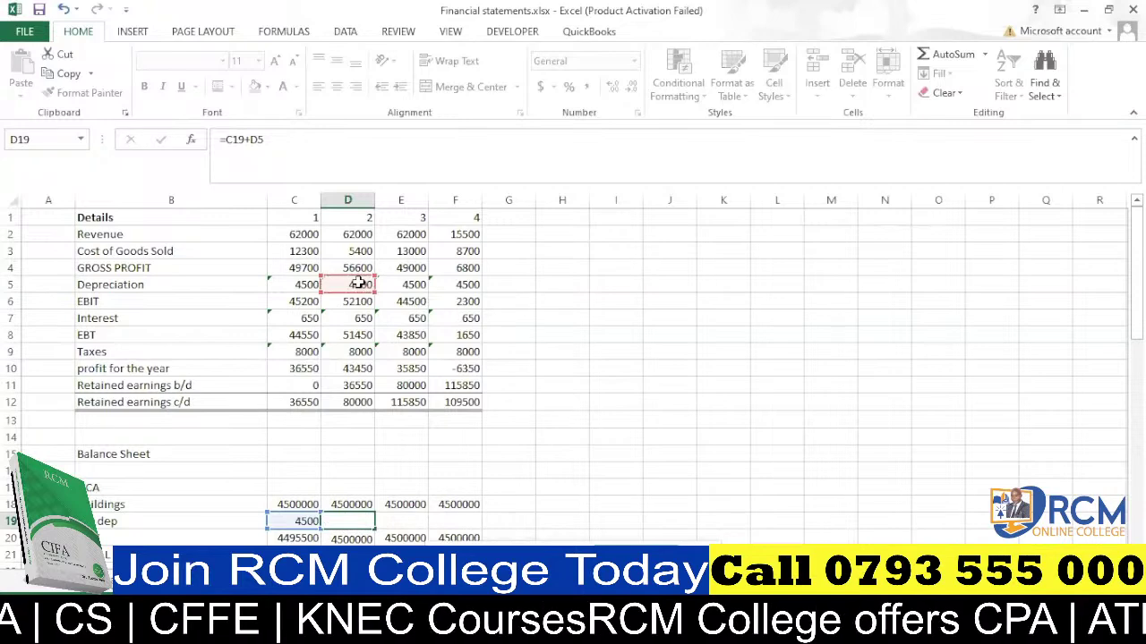
{"action": "key", "text": "Return"}
{"action": "left_click", "coordinate": [358, 521]}
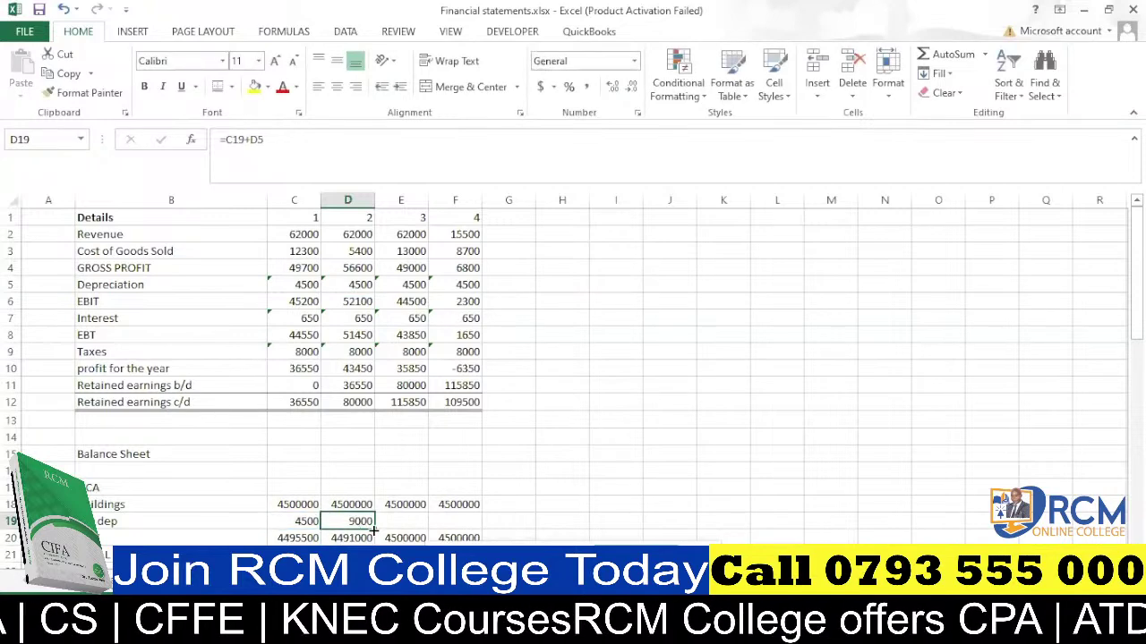
{"action": "left_click_drag", "start_coordinate": [375, 528], "coordinate": [483, 524]}
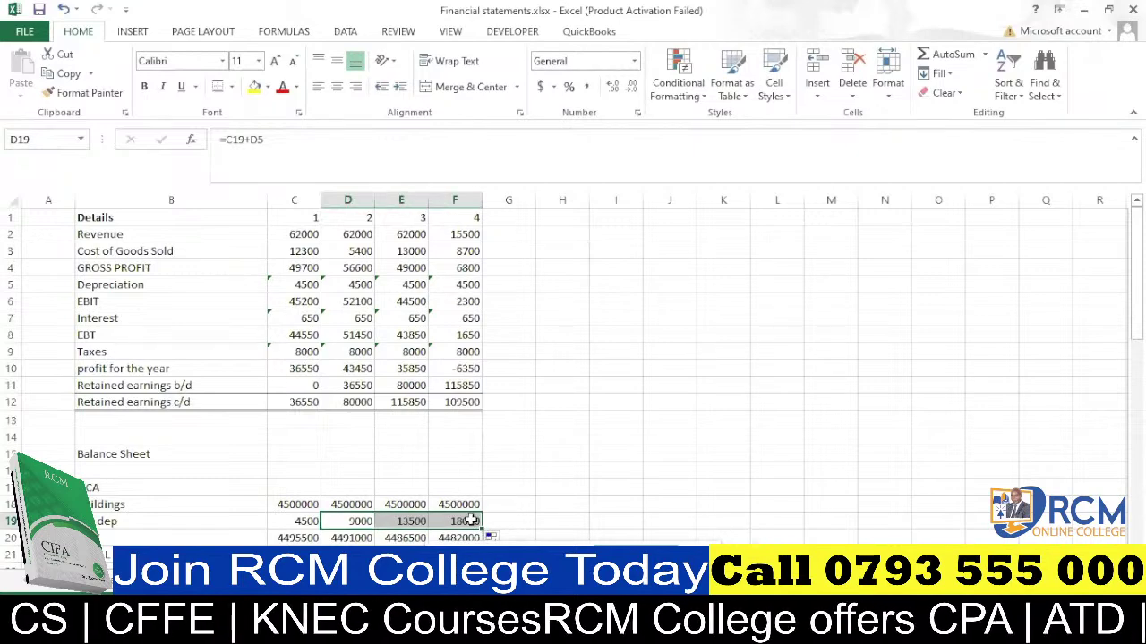
Inspect the month 4 accumulated depreciation formula in F19 and the cells it references.
{"action": "left_click", "coordinate": [468, 521]}
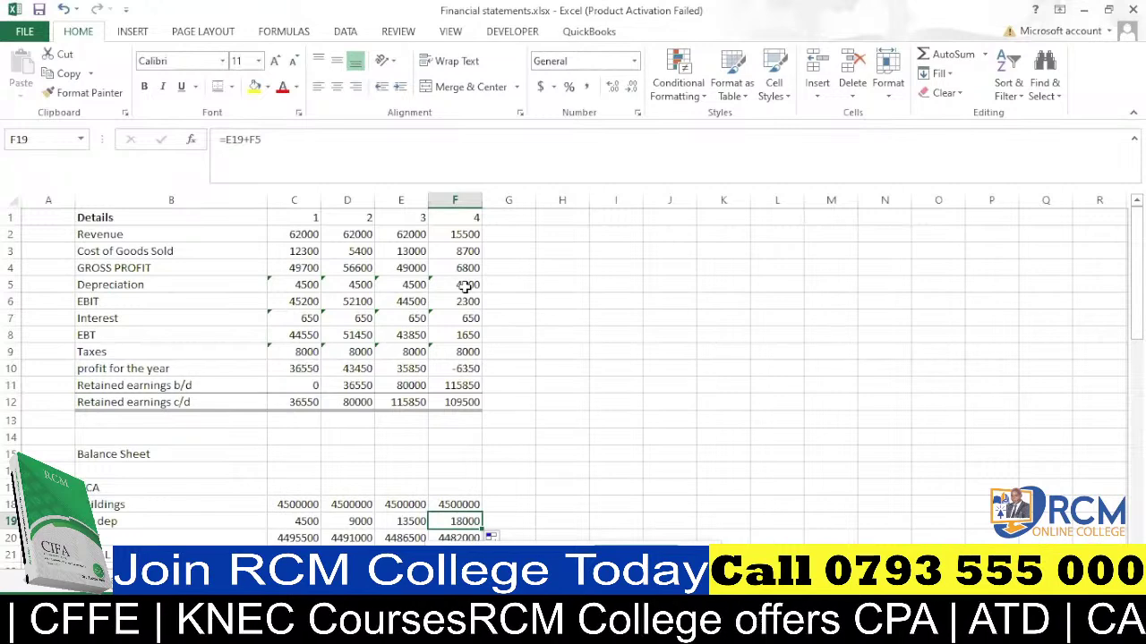
{"action": "double_click", "coordinate": [467, 521]}
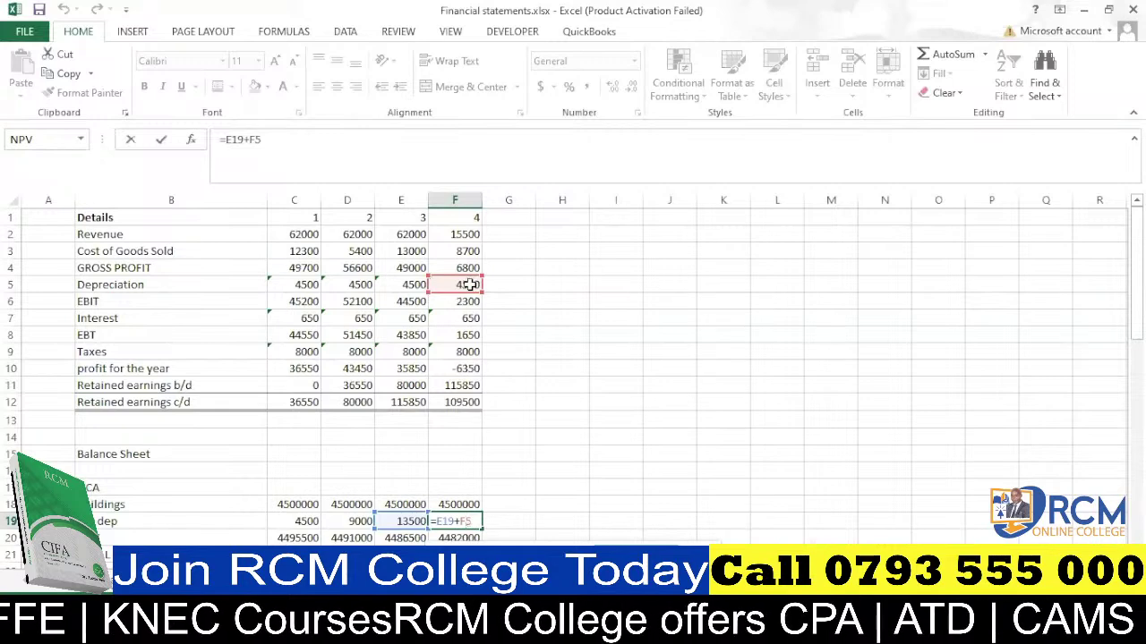
{"action": "key", "text": "Return"}
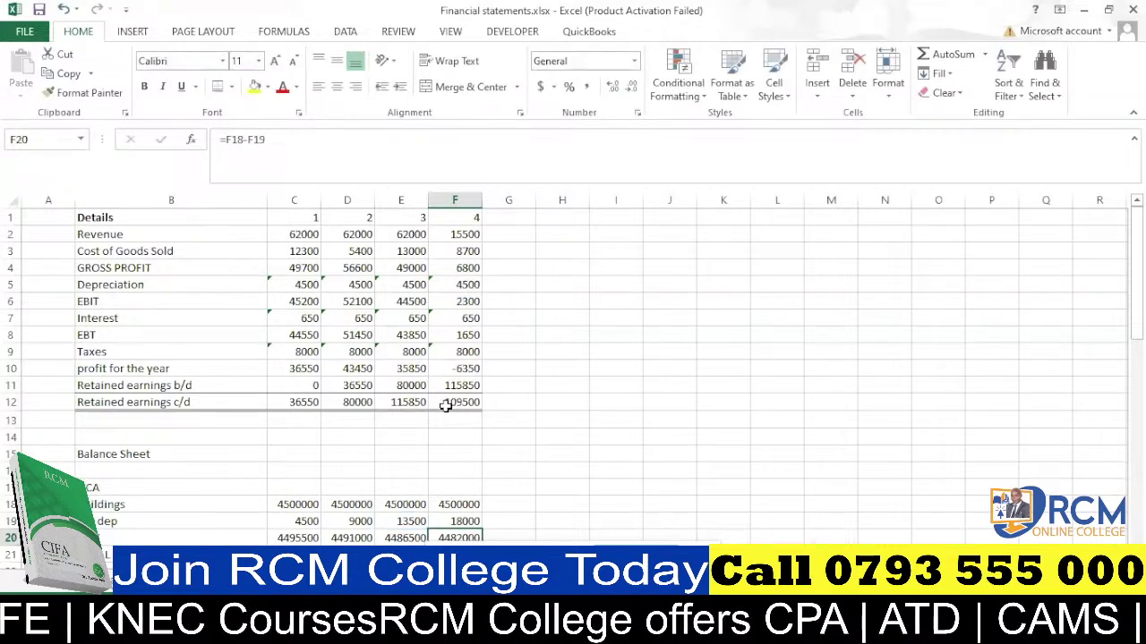
Add a balance check in C39 that subtracts total assets from total liabilities and capital with =C37-C27.
{"action": "scroll", "coordinate": [431, 414], "scroll_direction": "down", "scroll_amount": 6}
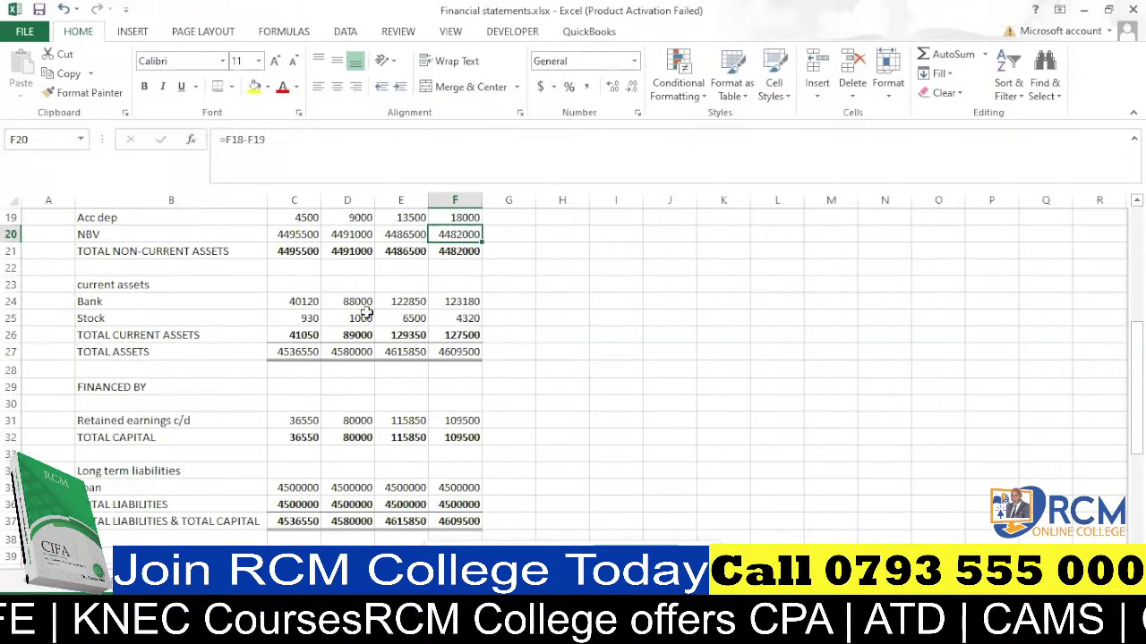
{"action": "scroll", "coordinate": [328, 338], "scroll_direction": "down", "scroll_amount": 3}
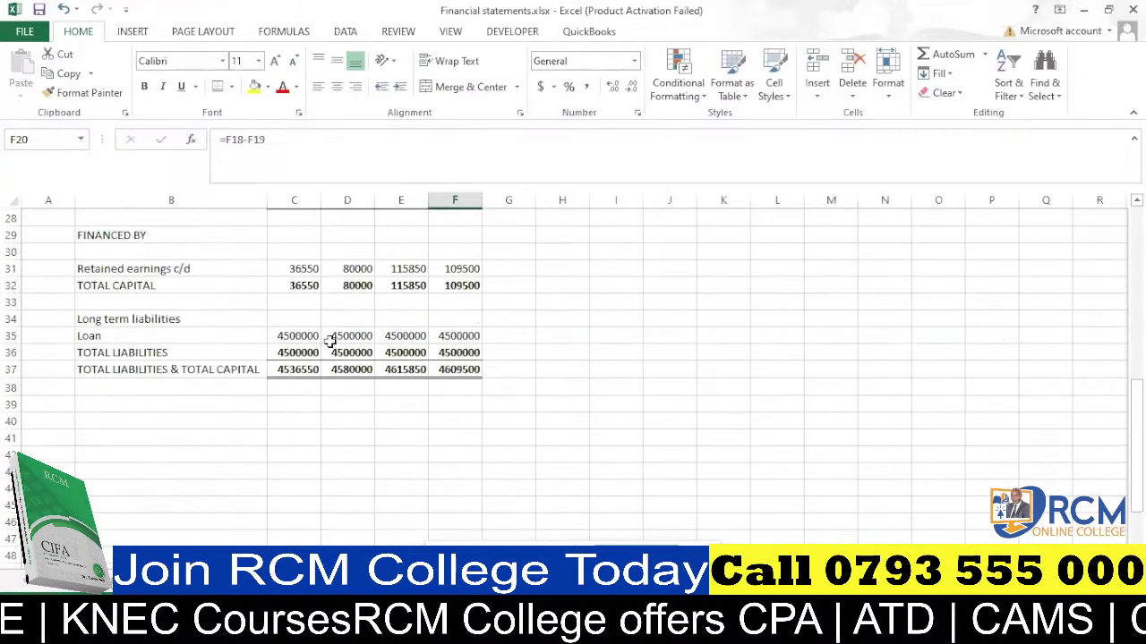
{"action": "left_click", "coordinate": [295, 404]}
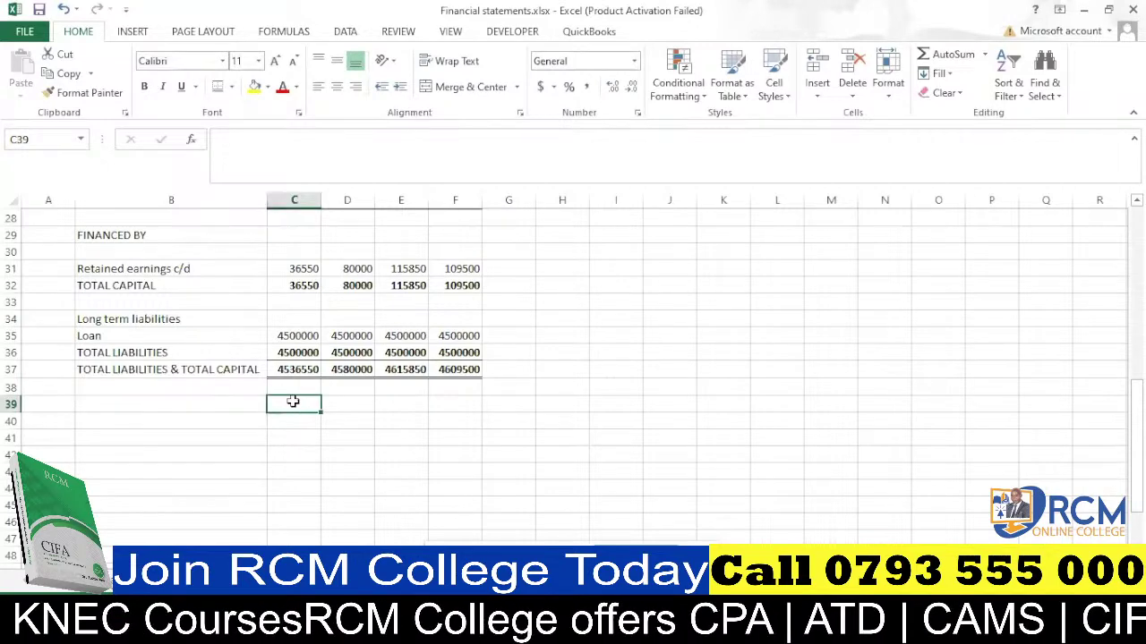
{"action": "type", "text": "="}
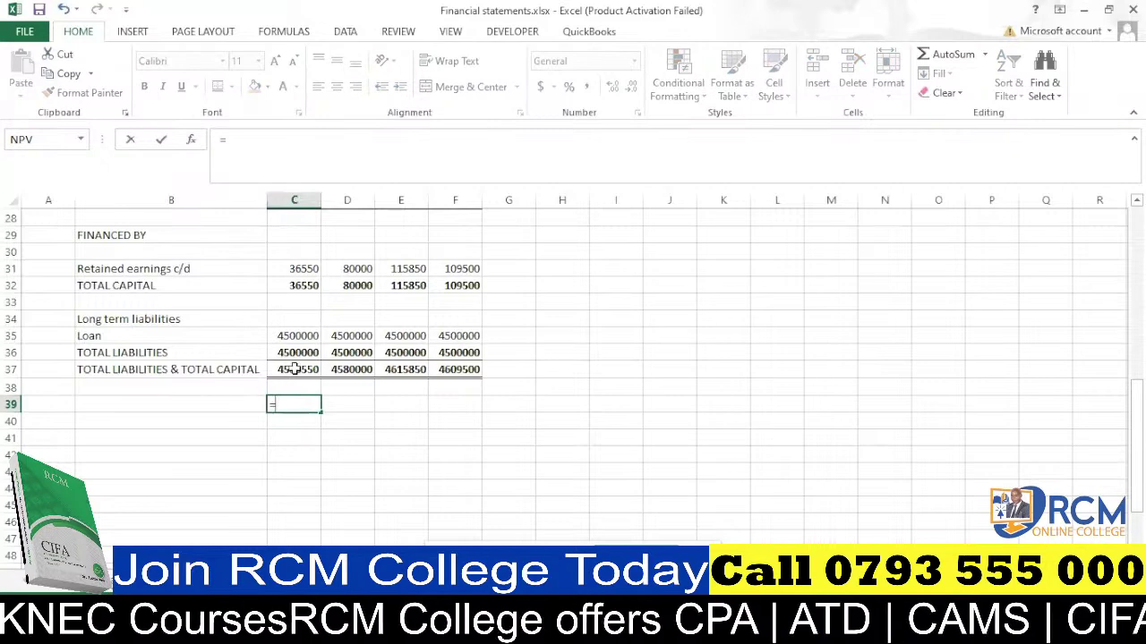
{"action": "left_click", "coordinate": [296, 368]}
{"action": "type", "text": "-"}
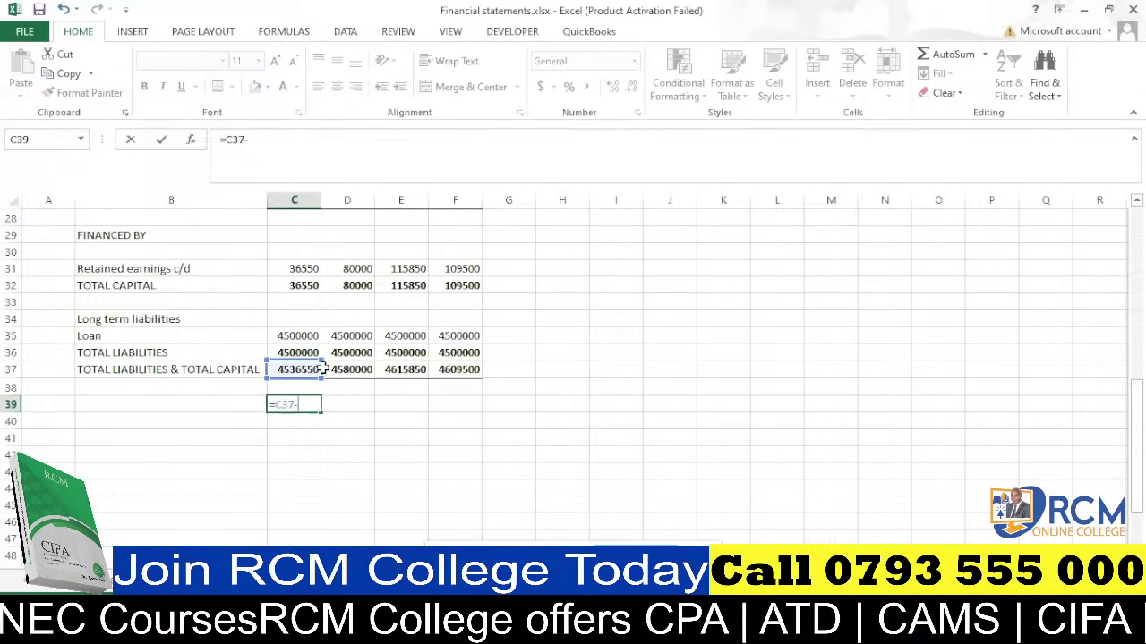
{"action": "scroll", "coordinate": [323, 367], "scroll_direction": "up", "scroll_amount": 3}
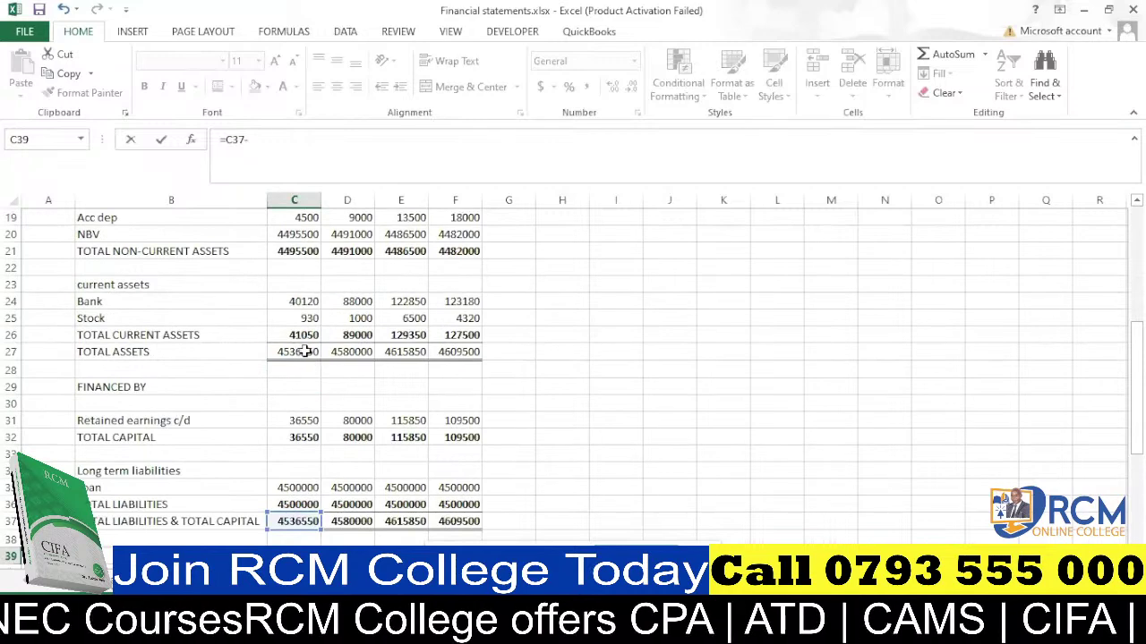
{"action": "left_click", "coordinate": [305, 351]}
{"action": "key", "text": "Return"}
Fill the balance check formula from C39 across to F39.
{"action": "scroll", "coordinate": [305, 367], "scroll_direction": "down", "scroll_amount": 3}
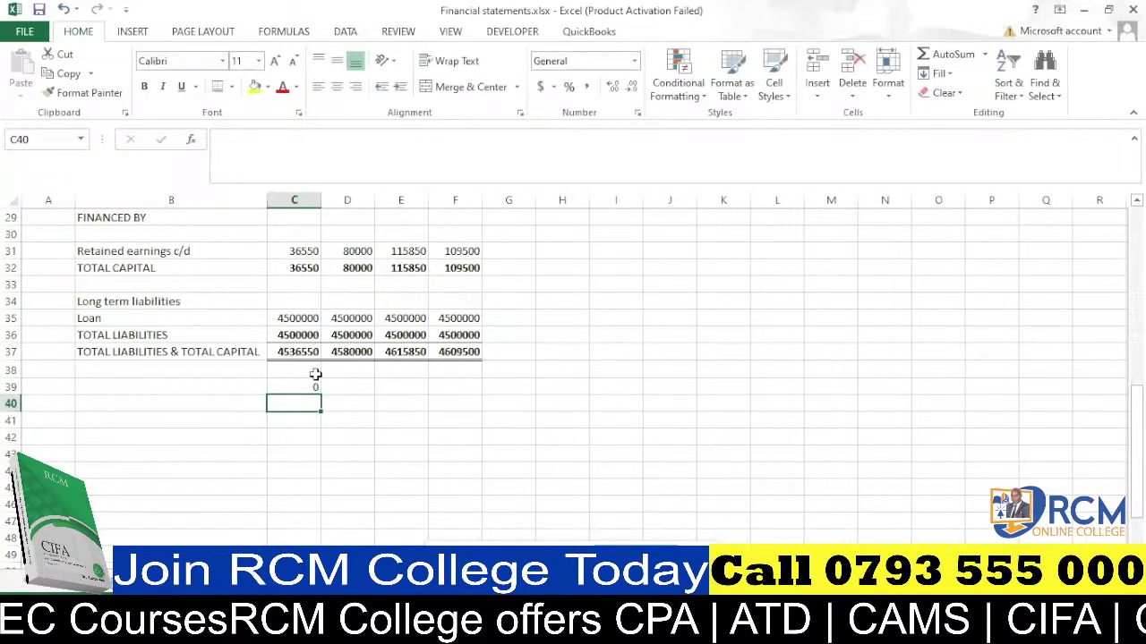
{"action": "left_click", "coordinate": [307, 390]}
{"action": "left_click_drag", "start_coordinate": [318, 392], "coordinate": [474, 389]}
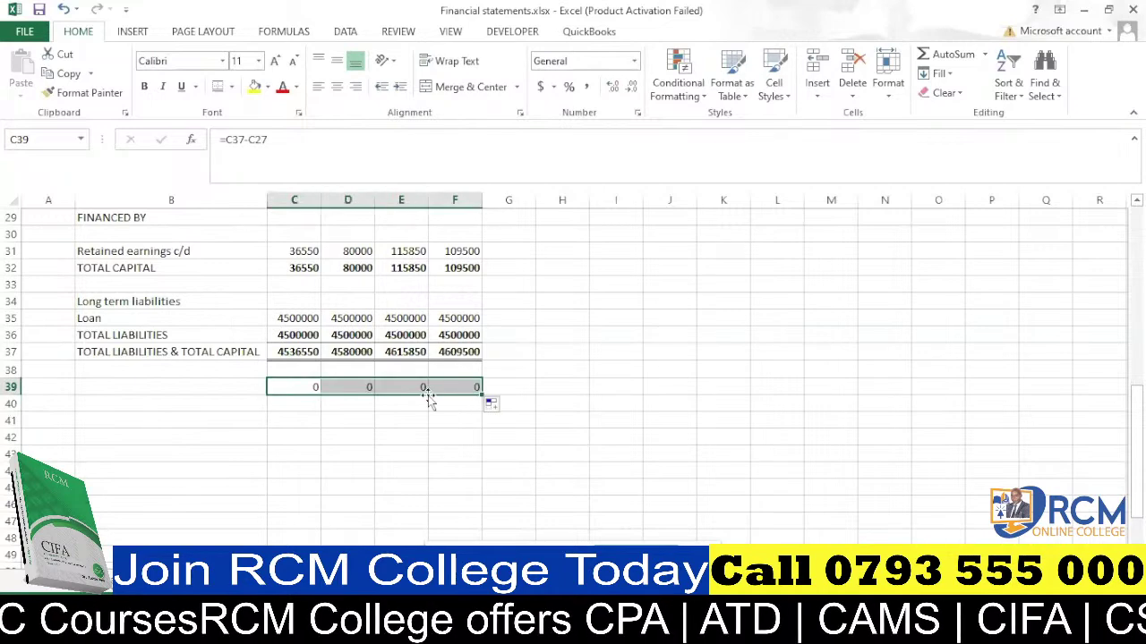
{"action": "left_click", "coordinate": [403, 417]}
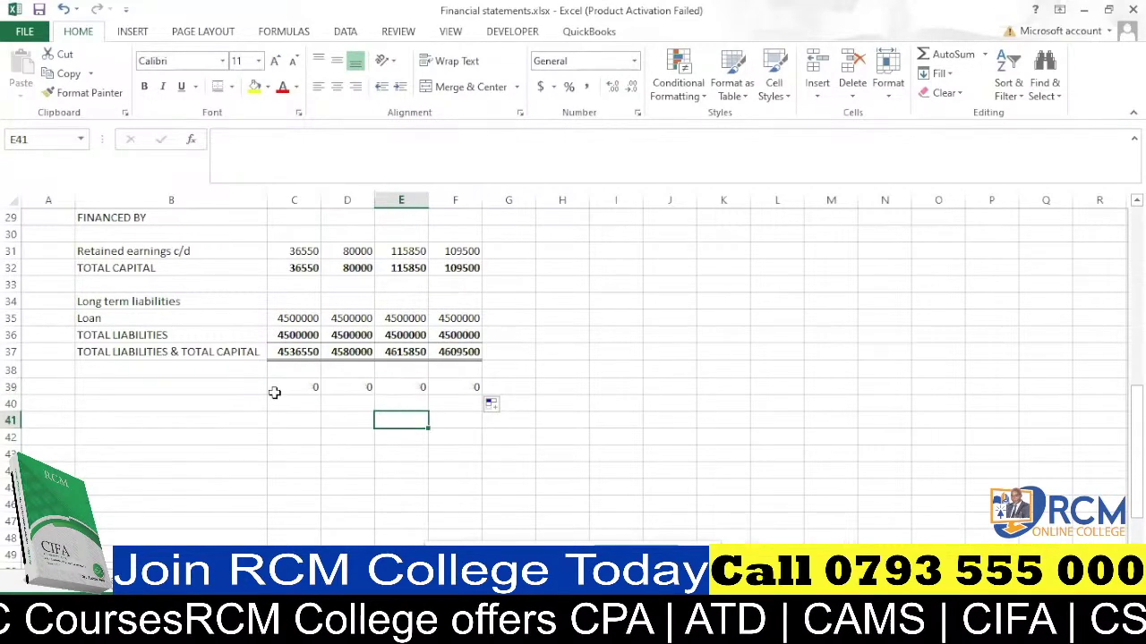
Clear the Retained earnings b/d and c/d figures for all four months in C11:F12 of the income statement.
{"action": "scroll", "coordinate": [347, 399], "scroll_direction": "up", "scroll_amount": 4}
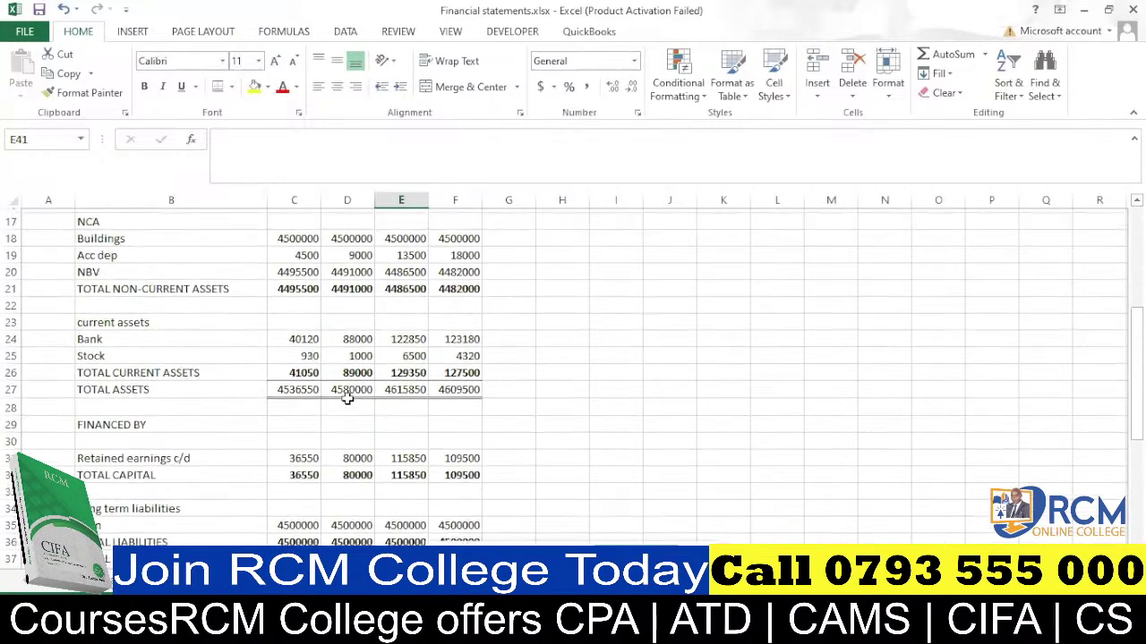
{"action": "scroll", "coordinate": [347, 399], "scroll_direction": "up", "scroll_amount": 5}
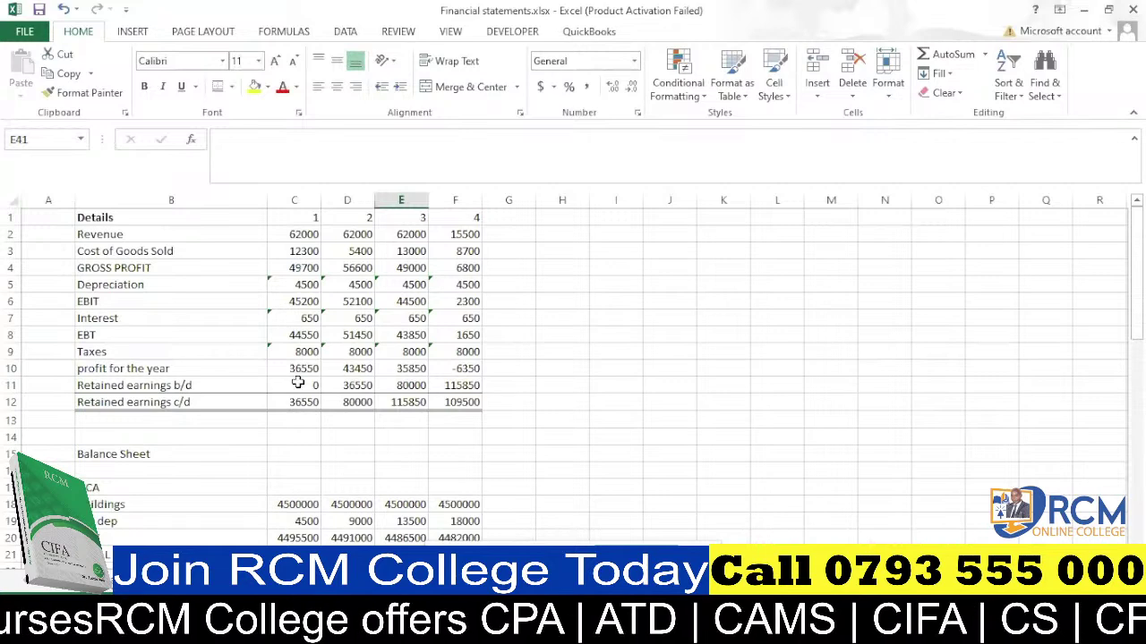
{"action": "left_click_drag", "start_coordinate": [299, 383], "coordinate": [447, 402]}
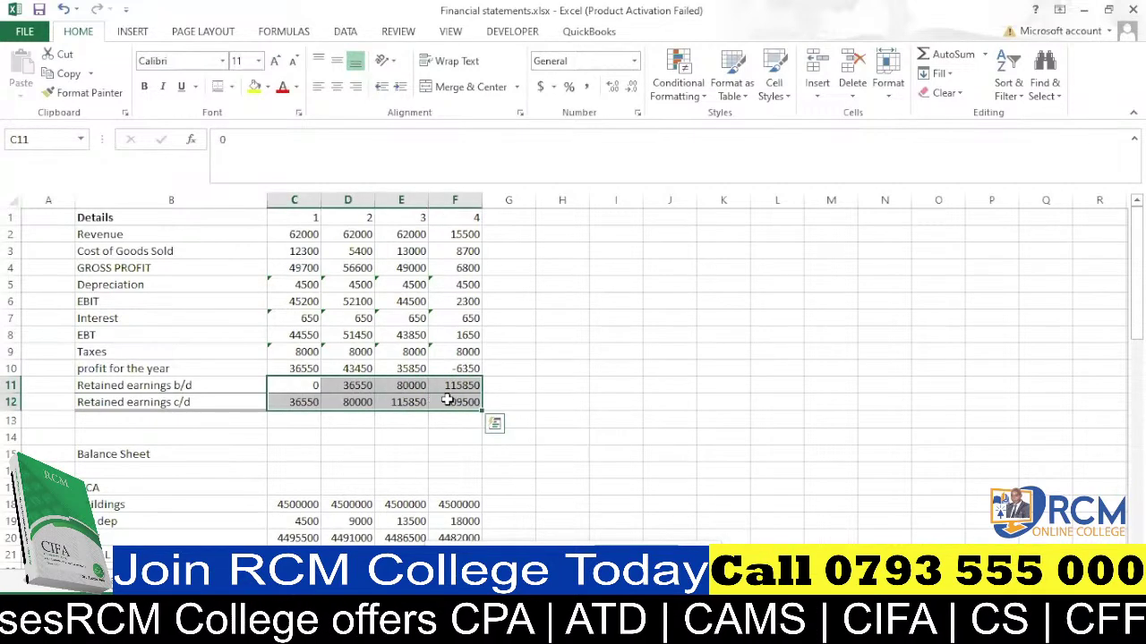
{"action": "key", "text": "Delete"}
{"action": "left_click", "coordinate": [368, 437]}
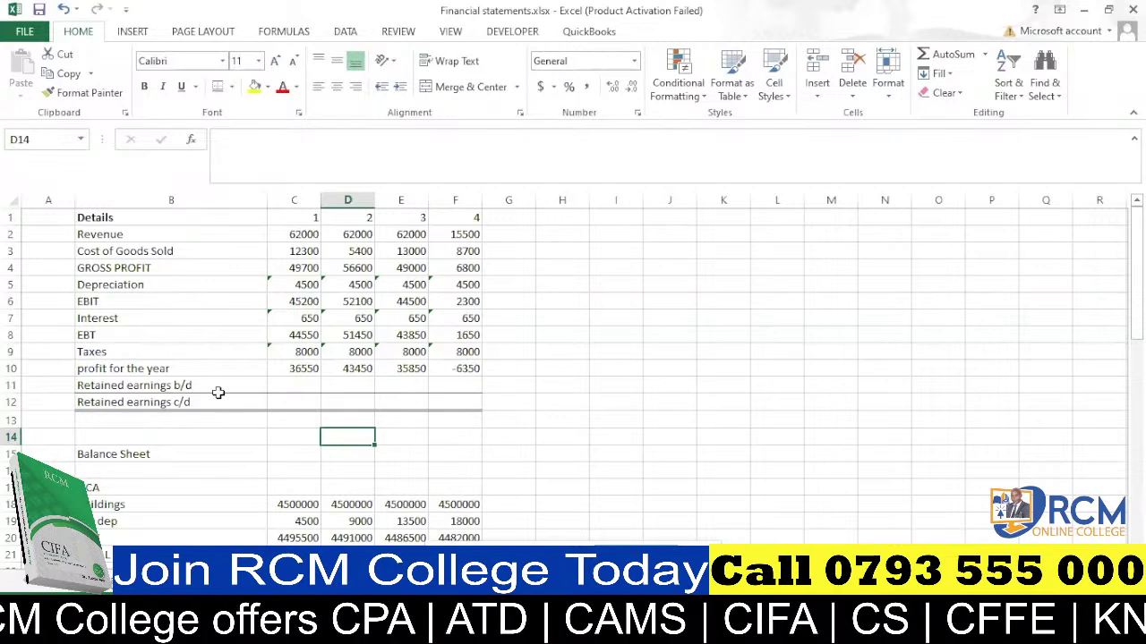
Select the first month's Retained earnings b/d cell C11, and examine the balance sheet's check row and the entries on the transactions sheet.
{"action": "left_click", "coordinate": [292, 383]}
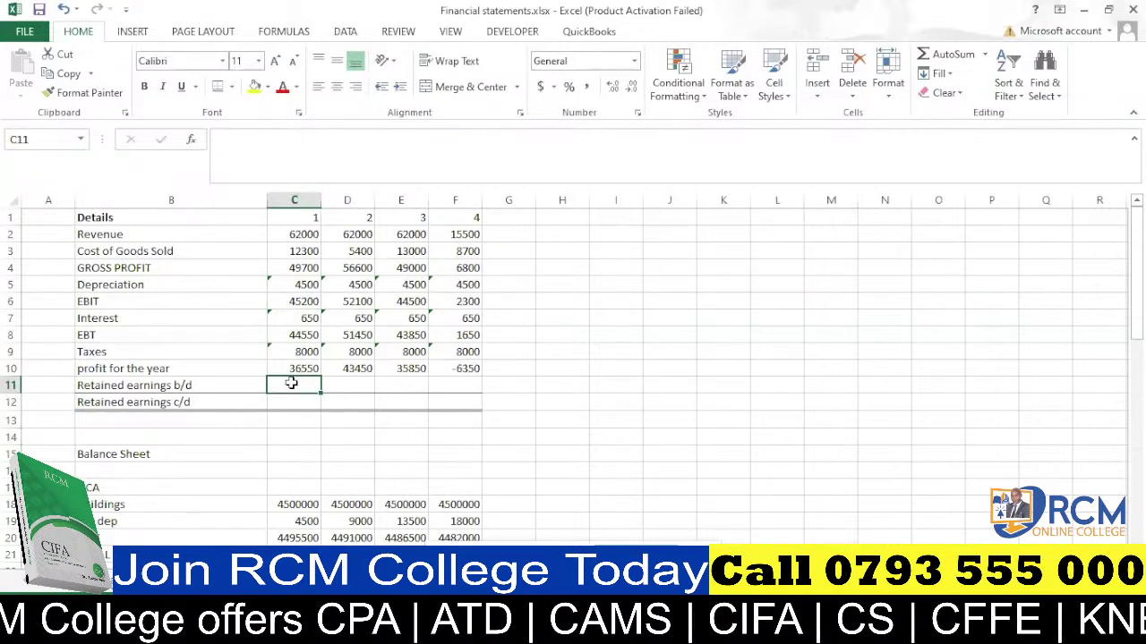
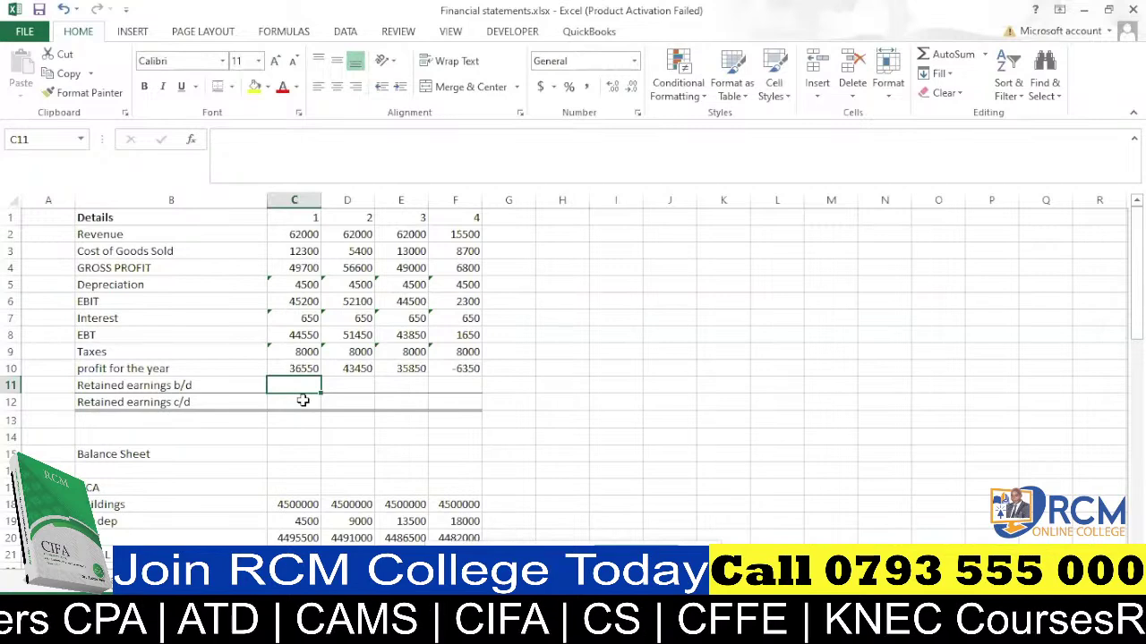
{"action": "scroll", "coordinate": [302, 400], "scroll_direction": "down", "scroll_amount": 4}
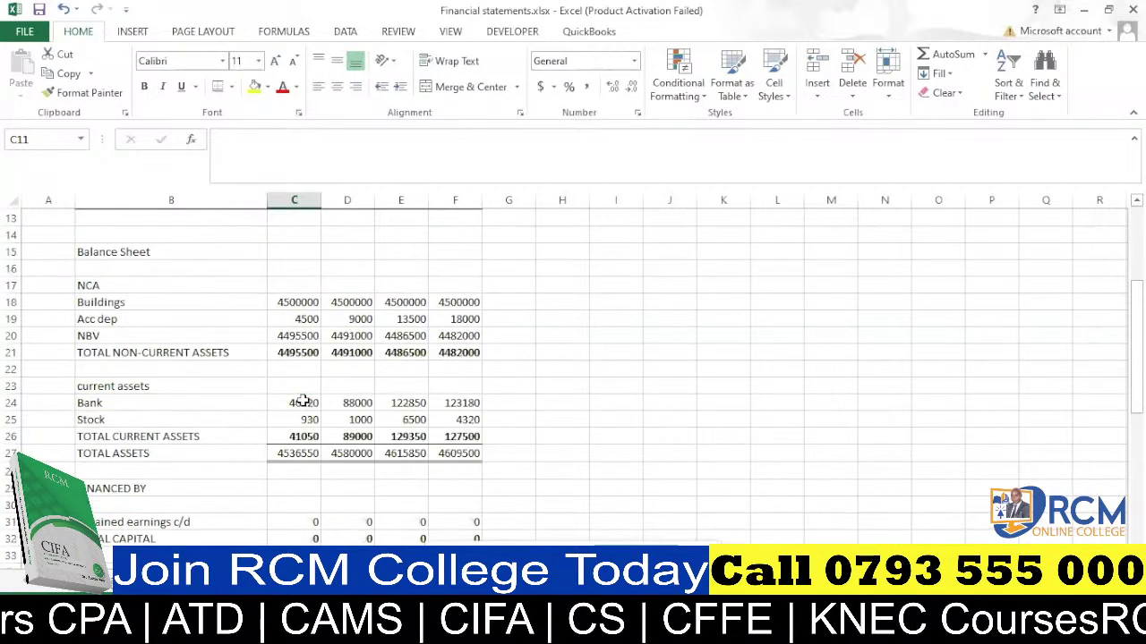
{"action": "scroll", "coordinate": [302, 403], "scroll_direction": "down", "scroll_amount": 3}
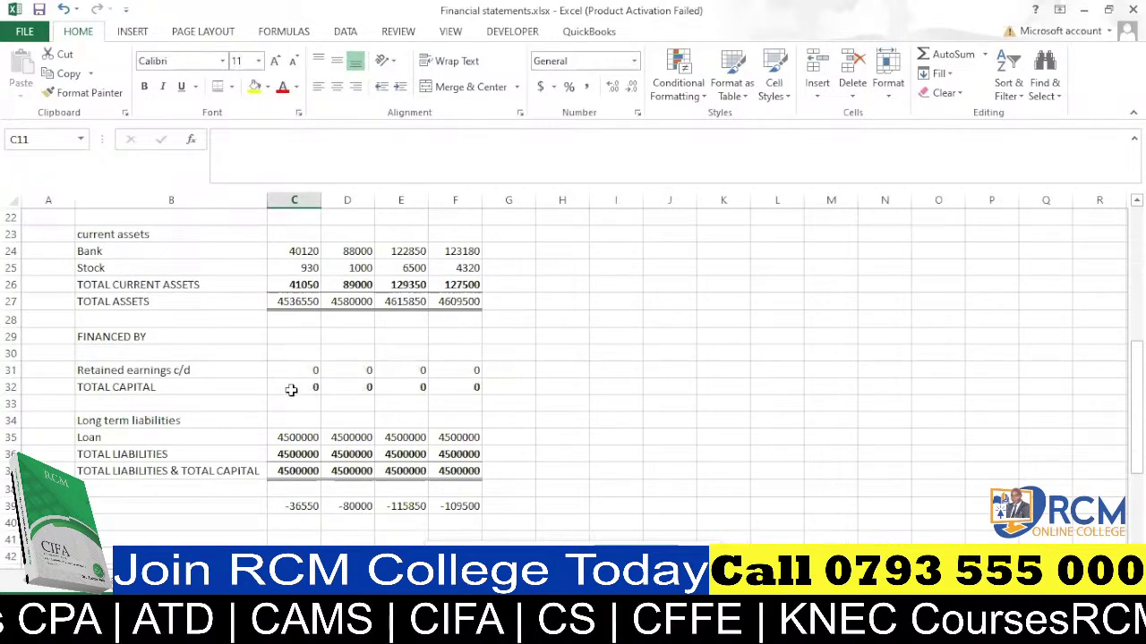
{"action": "scroll", "coordinate": [291, 390], "scroll_direction": "up", "scroll_amount": 7}
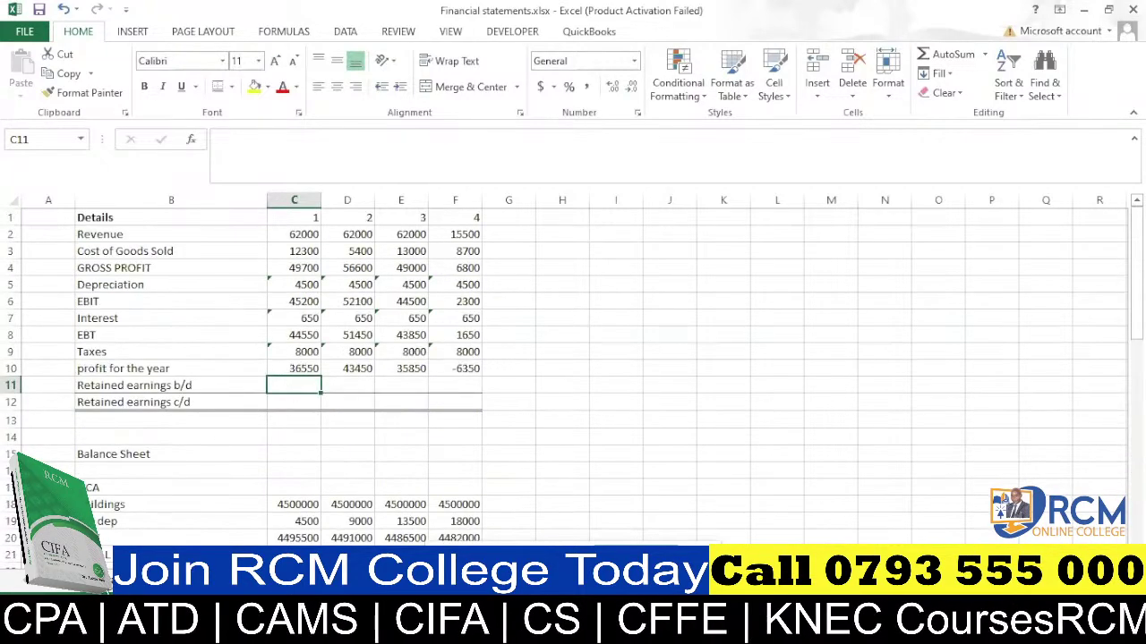
{"action": "key", "text": "ctrl+Page_Up"}
{"action": "scroll", "coordinate": [230, 430], "scroll_direction": "up", "scroll_amount": 5}
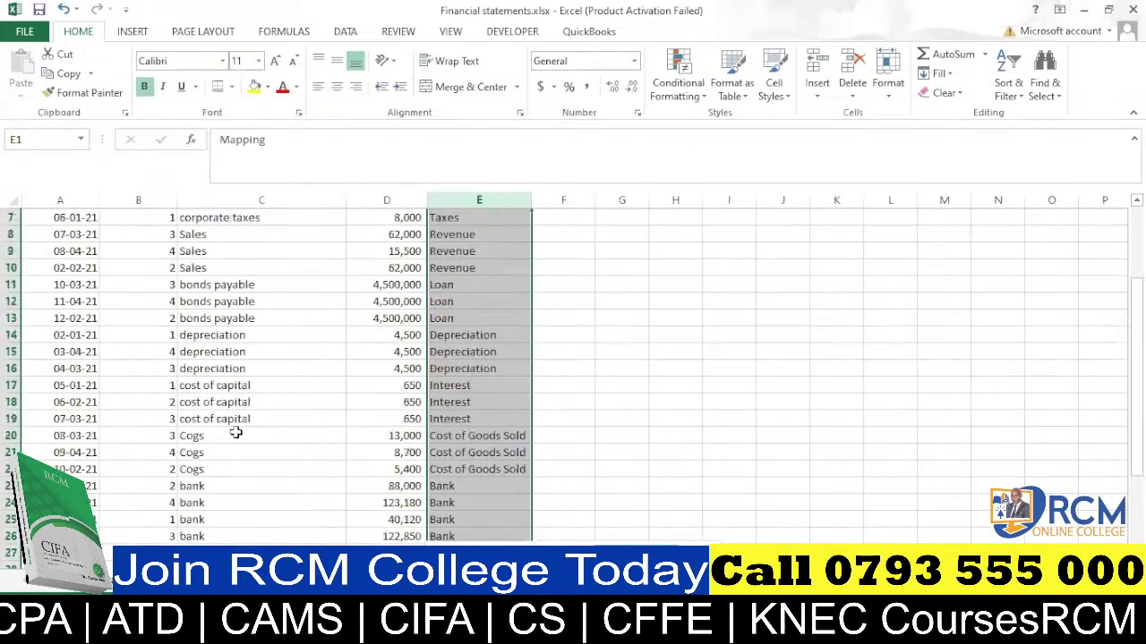
{"action": "scroll", "coordinate": [238, 269], "scroll_direction": "down", "scroll_amount": 12}
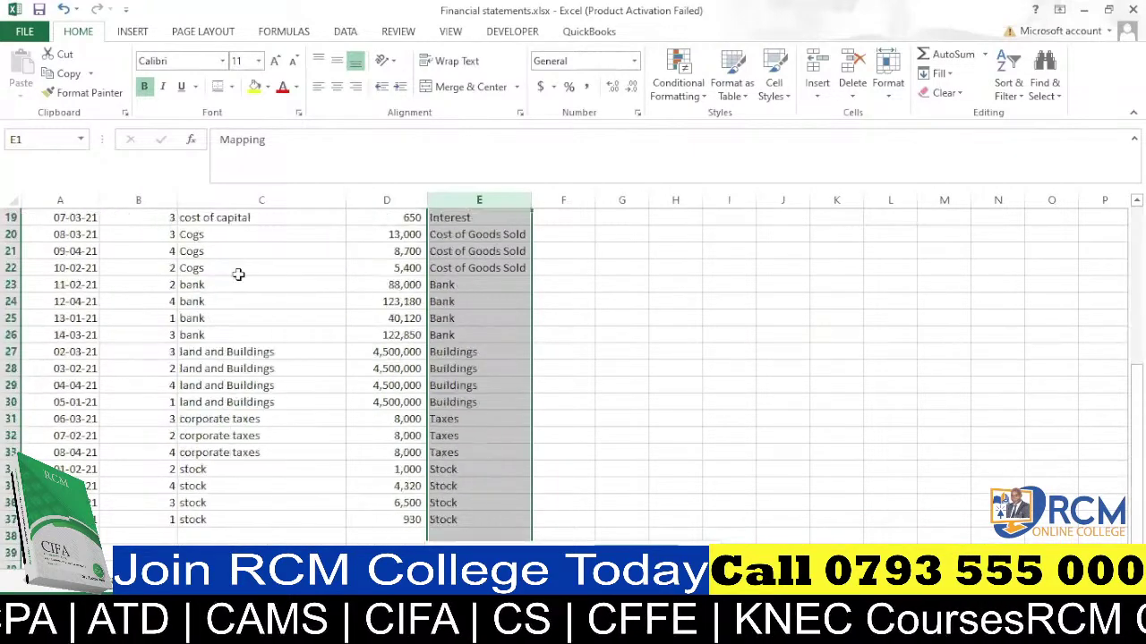
{"action": "scroll", "coordinate": [237, 279], "scroll_direction": "down", "scroll_amount": 1}
{"action": "scroll", "coordinate": [237, 278], "scroll_direction": "up", "scroll_amount": 6}
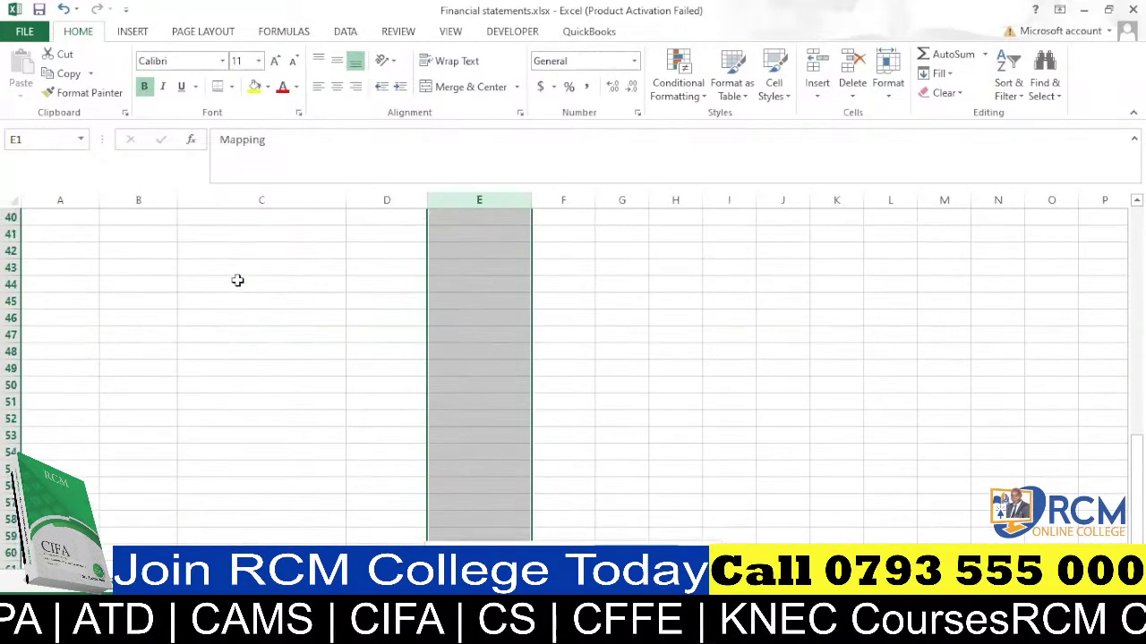
Return to the income statement and set the first month's Retained earnings b/d in C11 to 0.
{"action": "key", "text": "ctrl+Page_Down"}
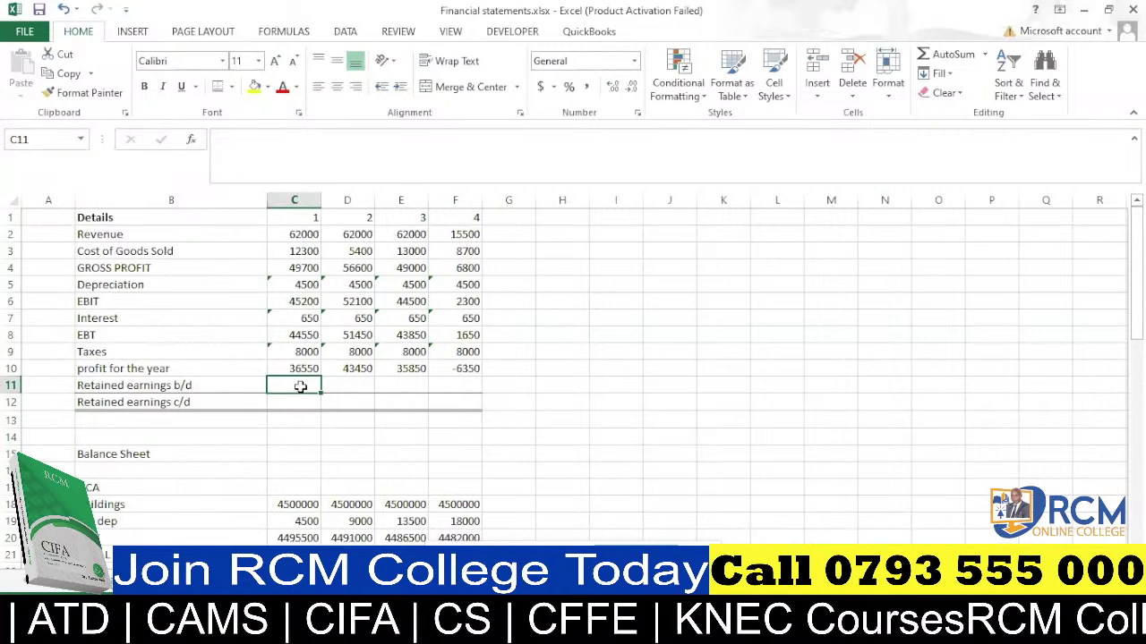
{"action": "type", "text": "0"}
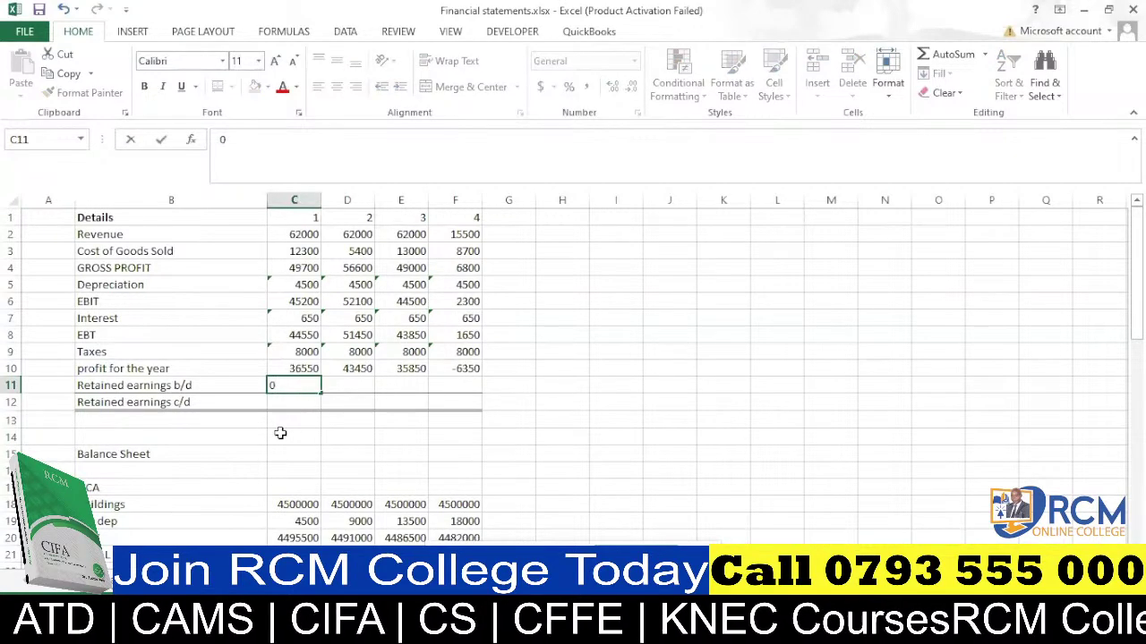
{"action": "left_click", "coordinate": [280, 434]}
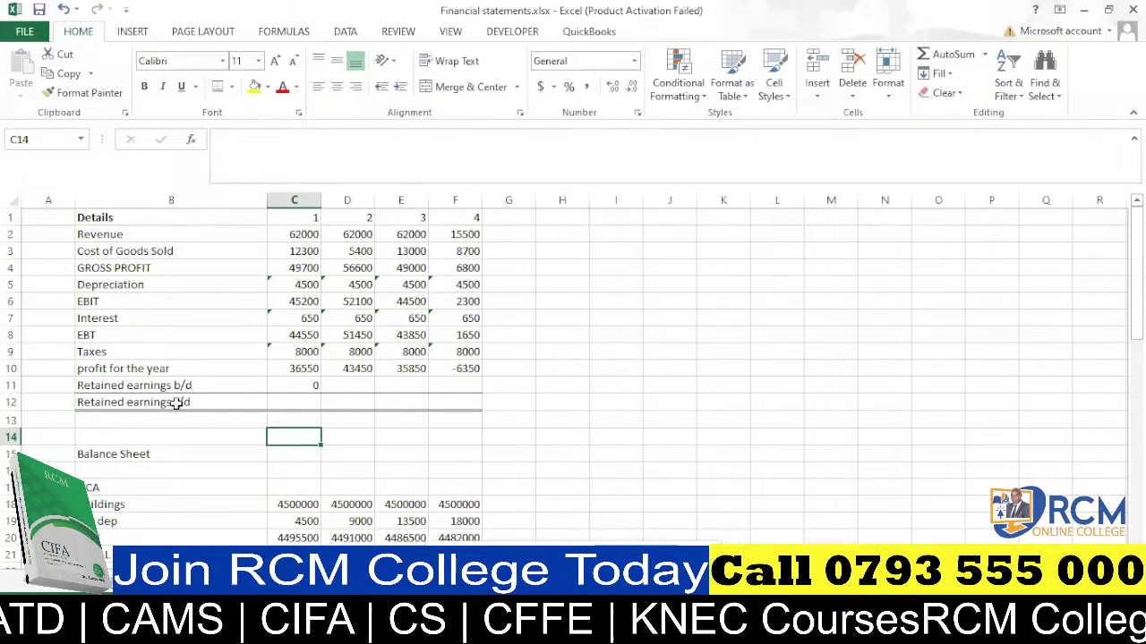
Calculate the first month's Retained earnings c/d in C12 as profit plus the opening balance with =C10+C11.
{"action": "left_click", "coordinate": [292, 399]}
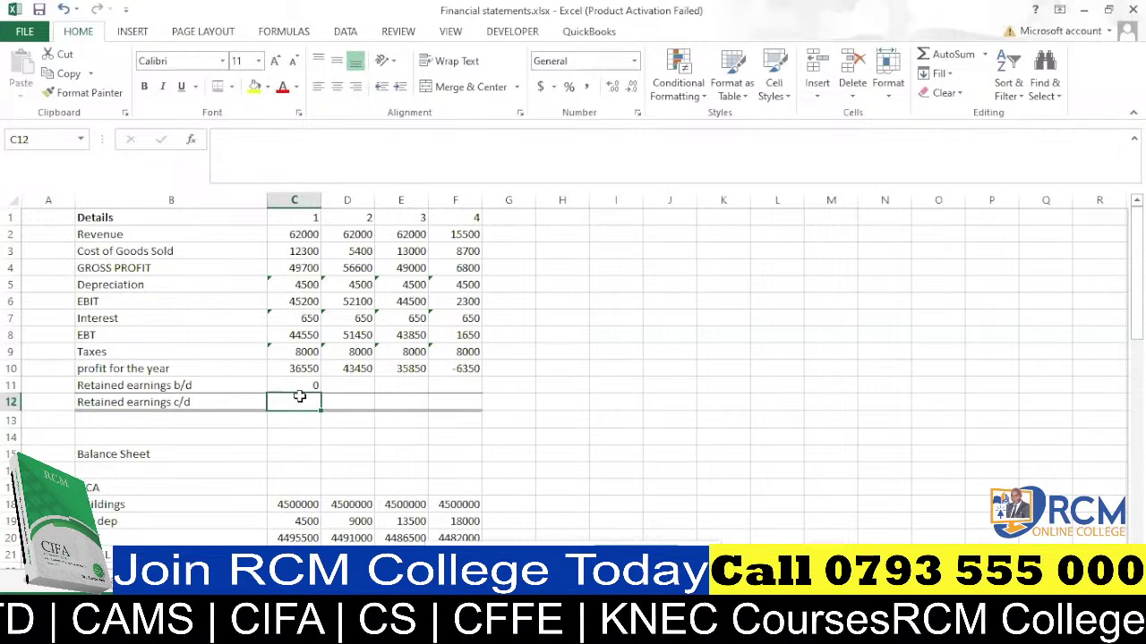
{"action": "type", "text": "="}
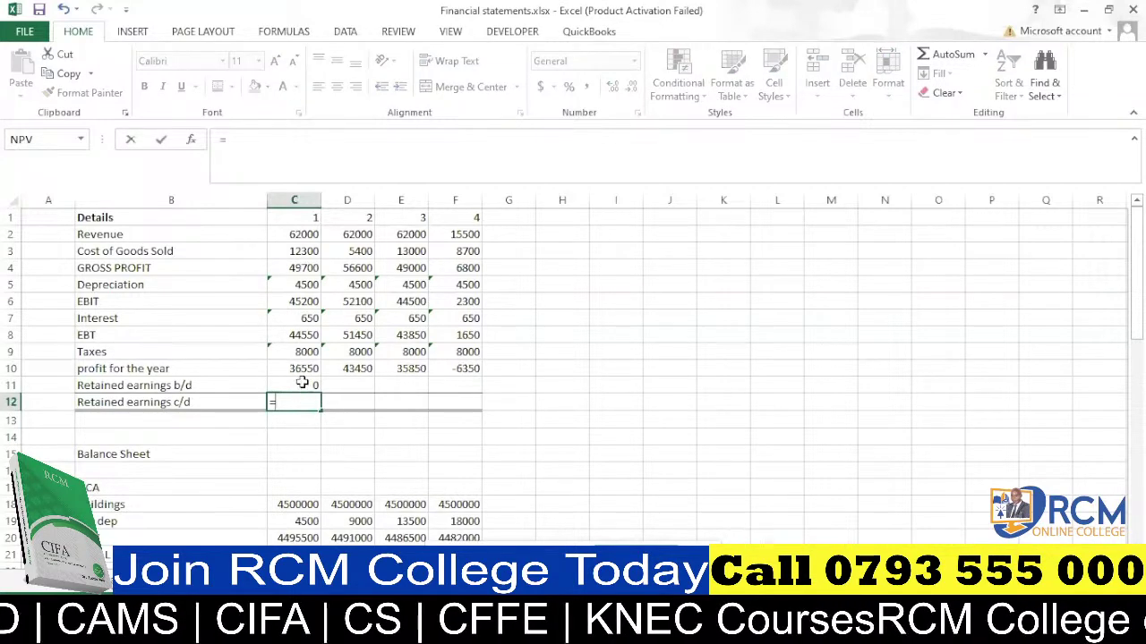
{"action": "left_click", "coordinate": [303, 369]}
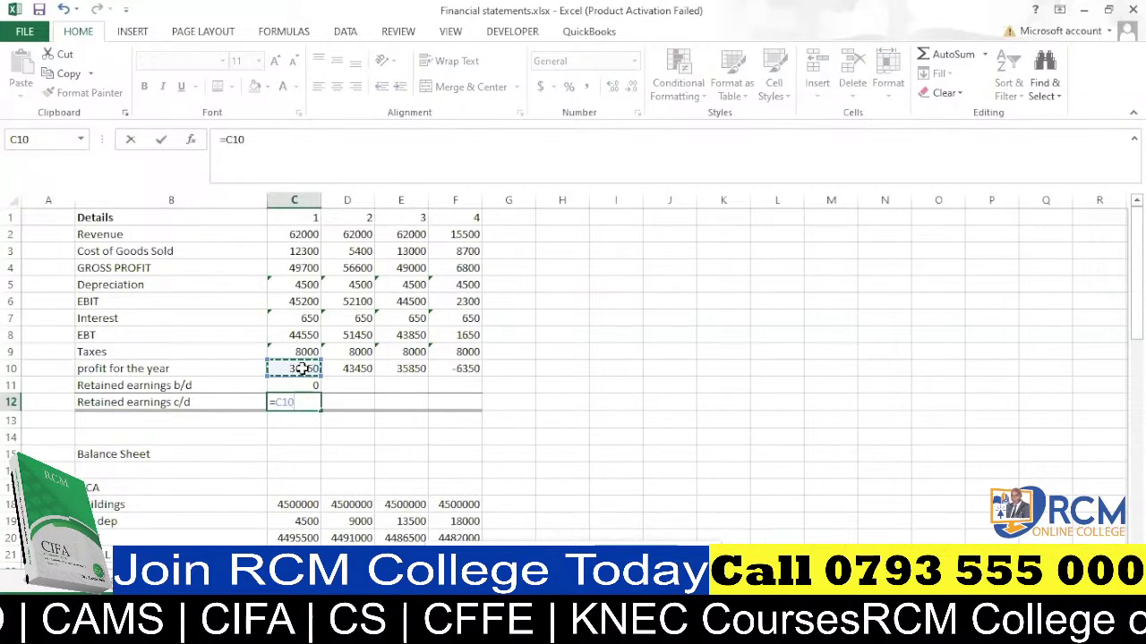
{"action": "type", "text": "+"}
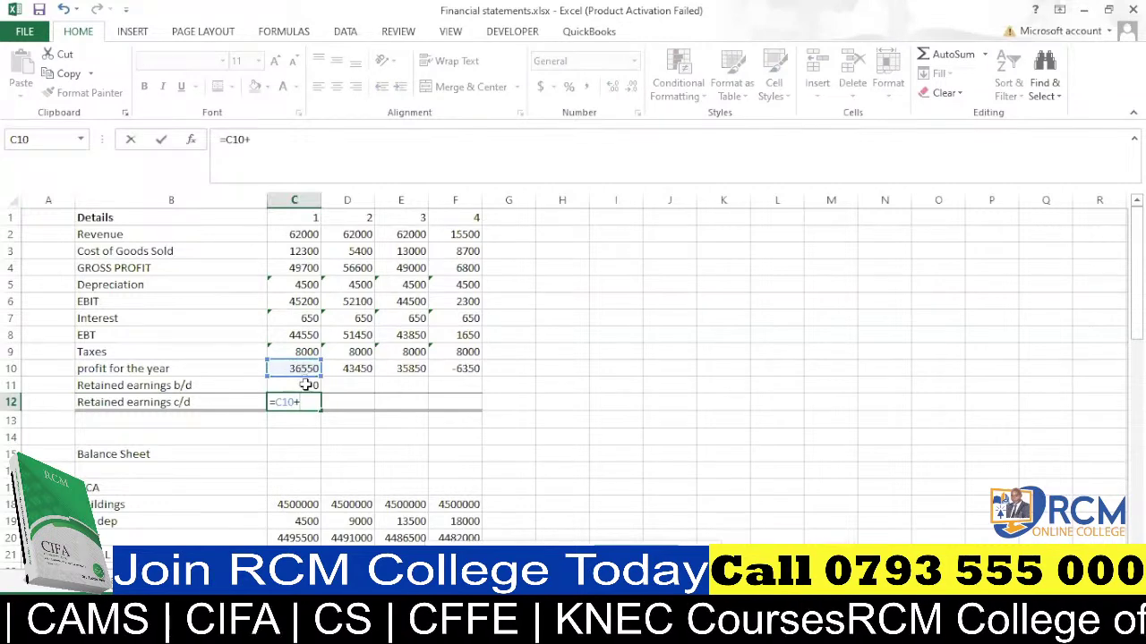
{"action": "left_click", "coordinate": [307, 385]}
{"action": "key", "text": "Return"}
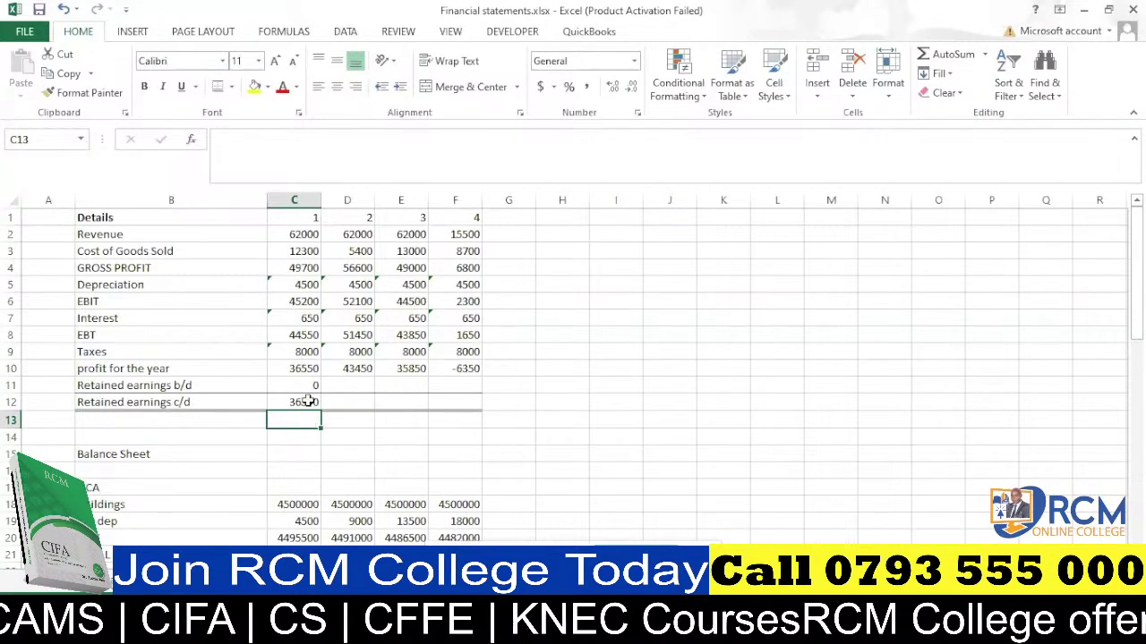
Link the second month's Retained earnings b/d in D11 to the first month's closing balance with =C12.
{"action": "left_click", "coordinate": [350, 383]}
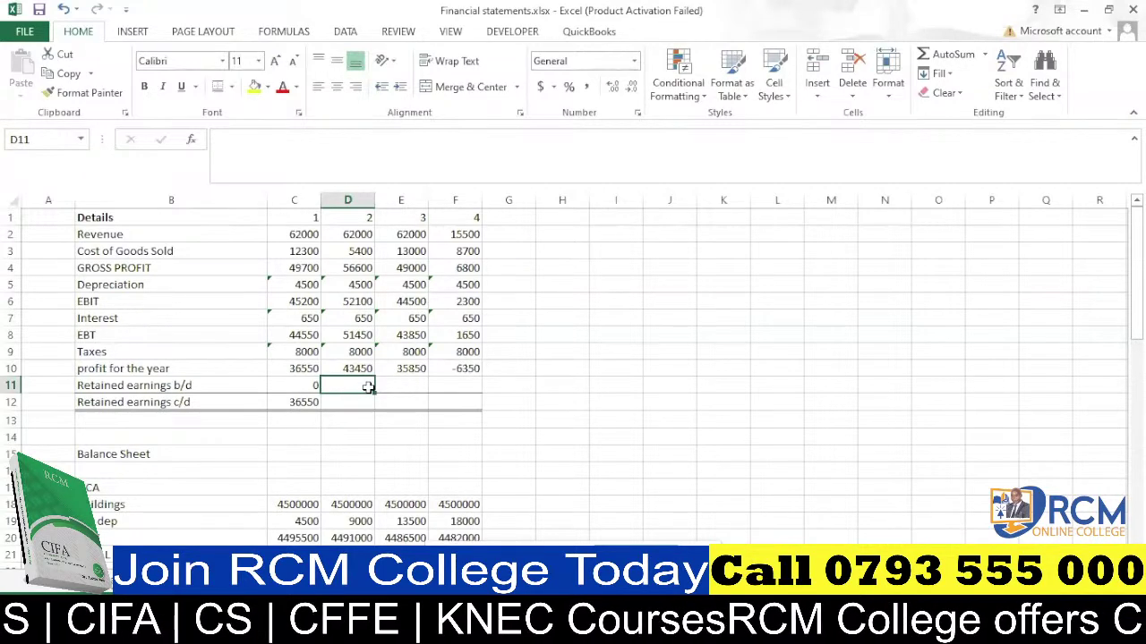
{"action": "type", "text": "="}
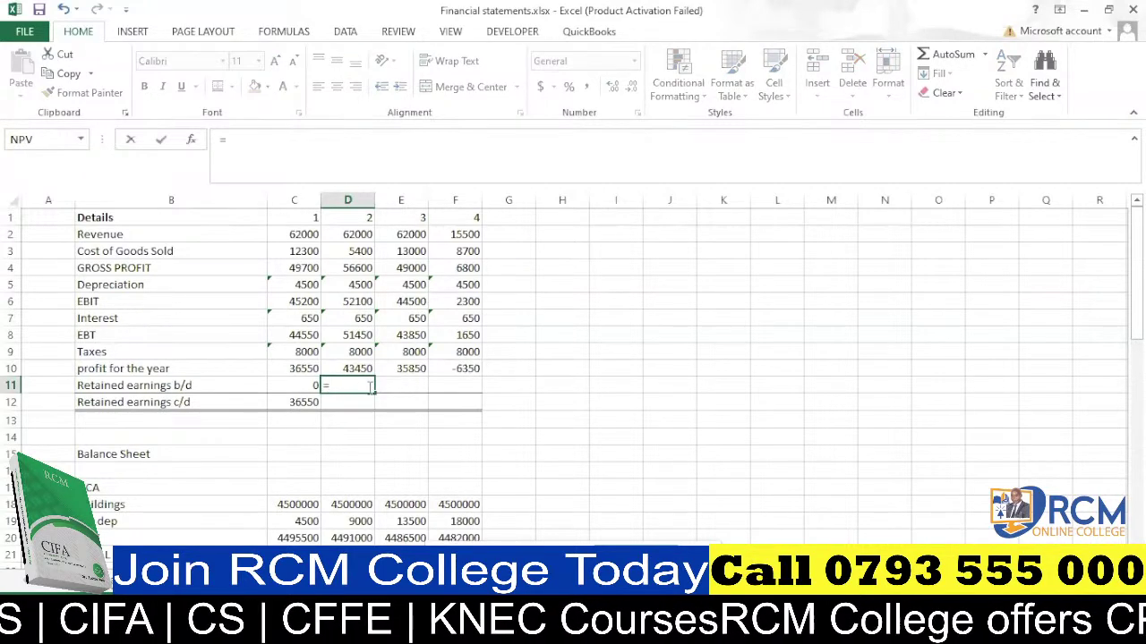
{"action": "left_click", "coordinate": [299, 403]}
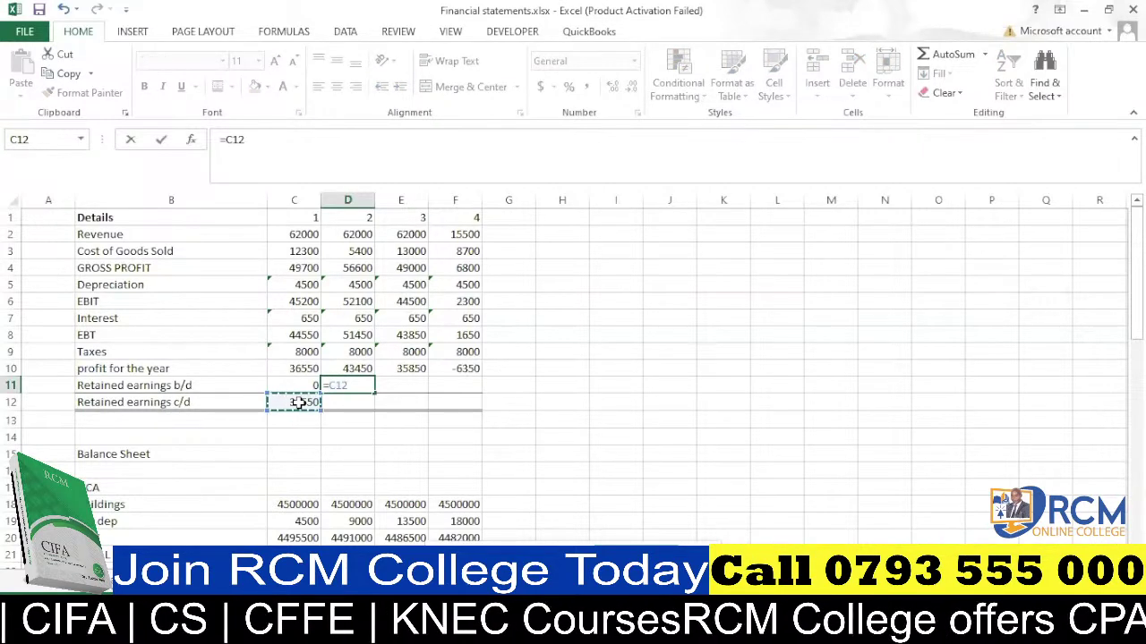
{"action": "key", "text": "Return"}
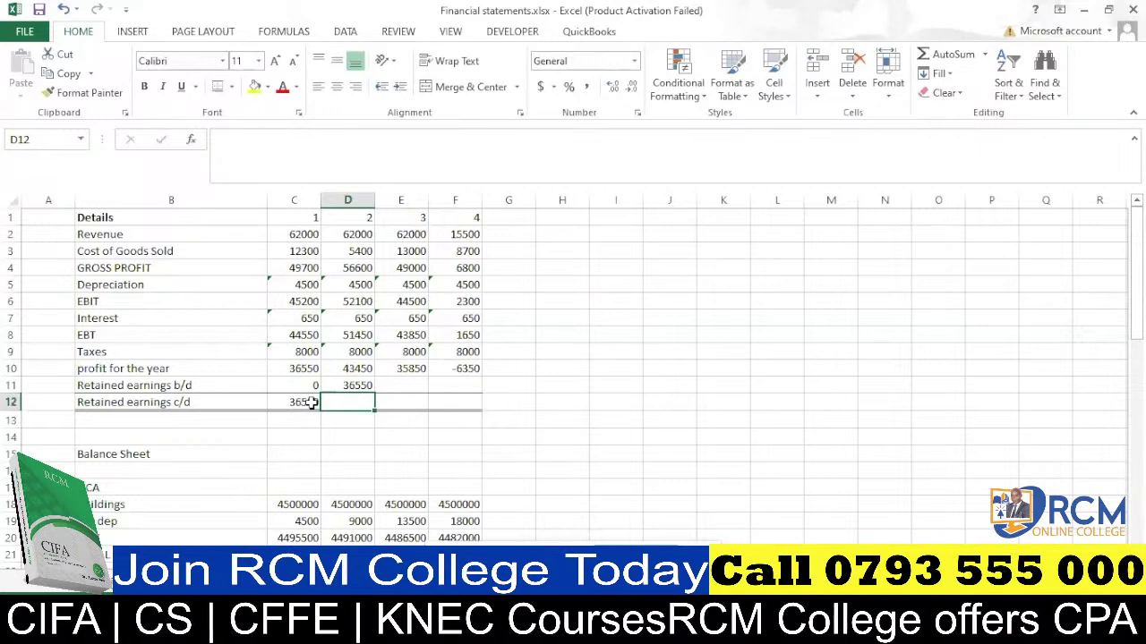
Copy the Retained earnings b/d formula from D11 across to E11:F11, and check the cell reference in F11.
{"action": "left_click", "coordinate": [356, 387]}
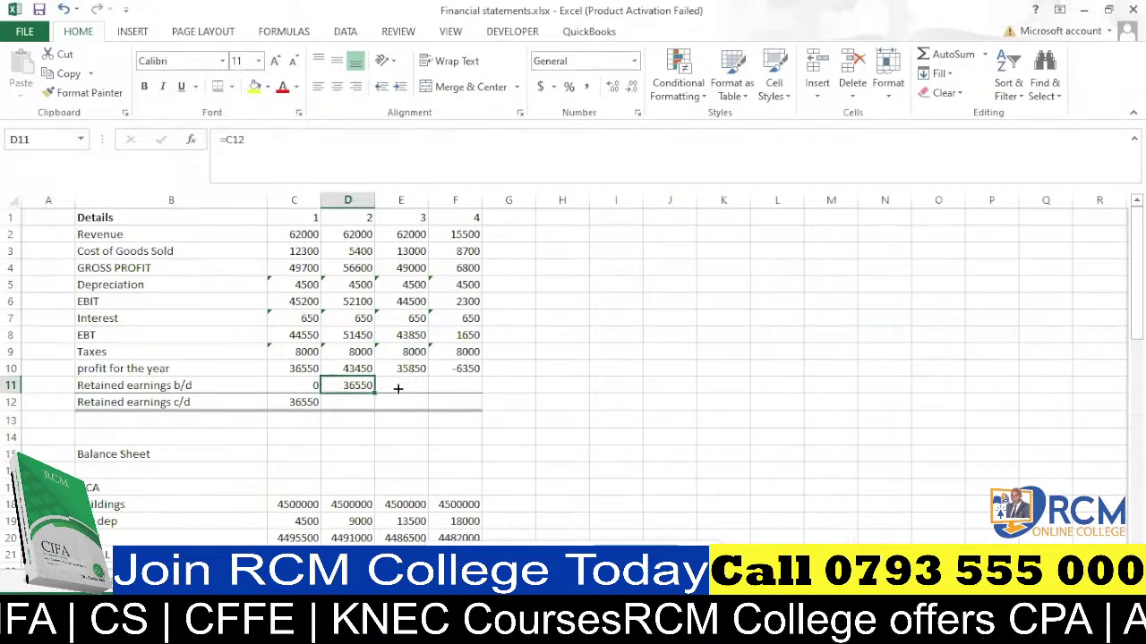
{"action": "left_click_drag", "start_coordinate": [398, 388], "coordinate": [469, 389]}
{"action": "left_click", "coordinate": [532, 372]}
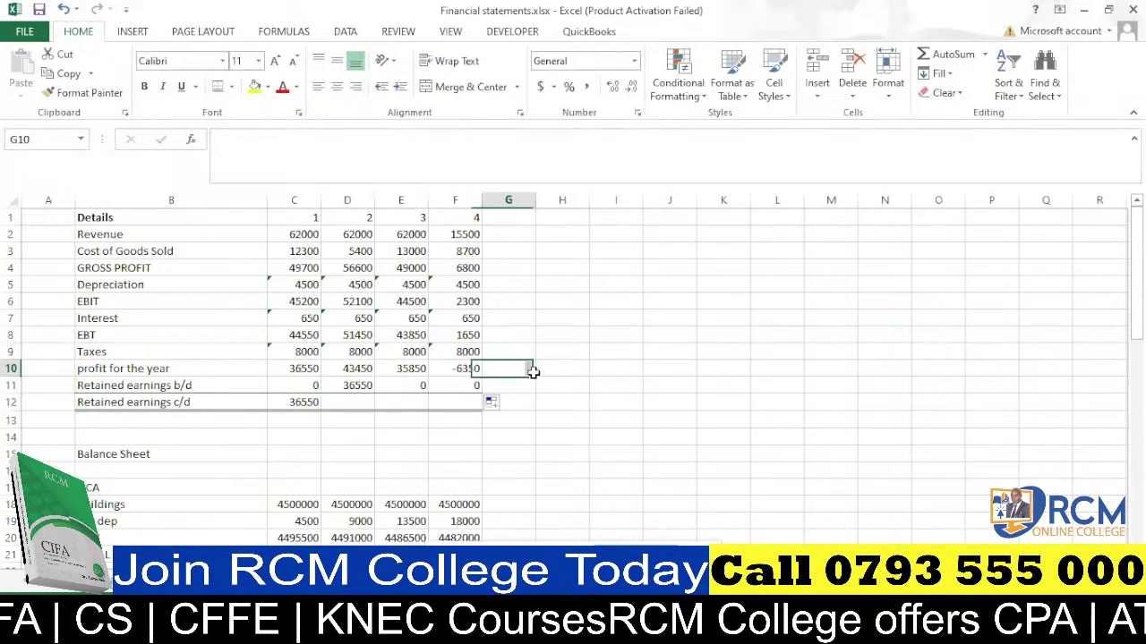
{"action": "left_click", "coordinate": [464, 384]}
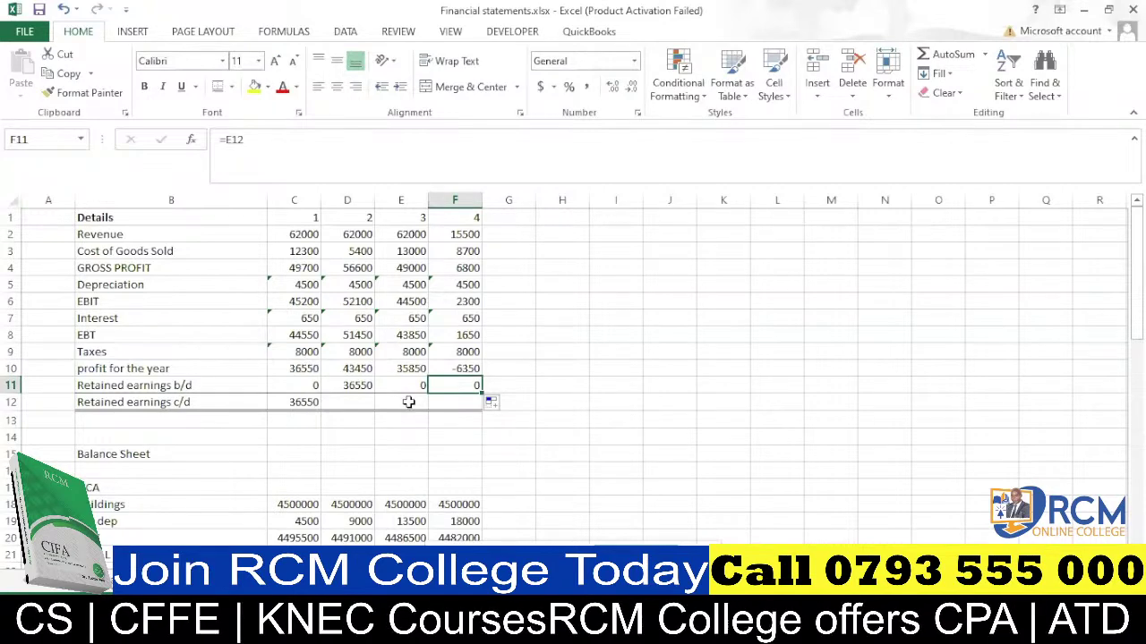
{"action": "double_click", "coordinate": [467, 384]}
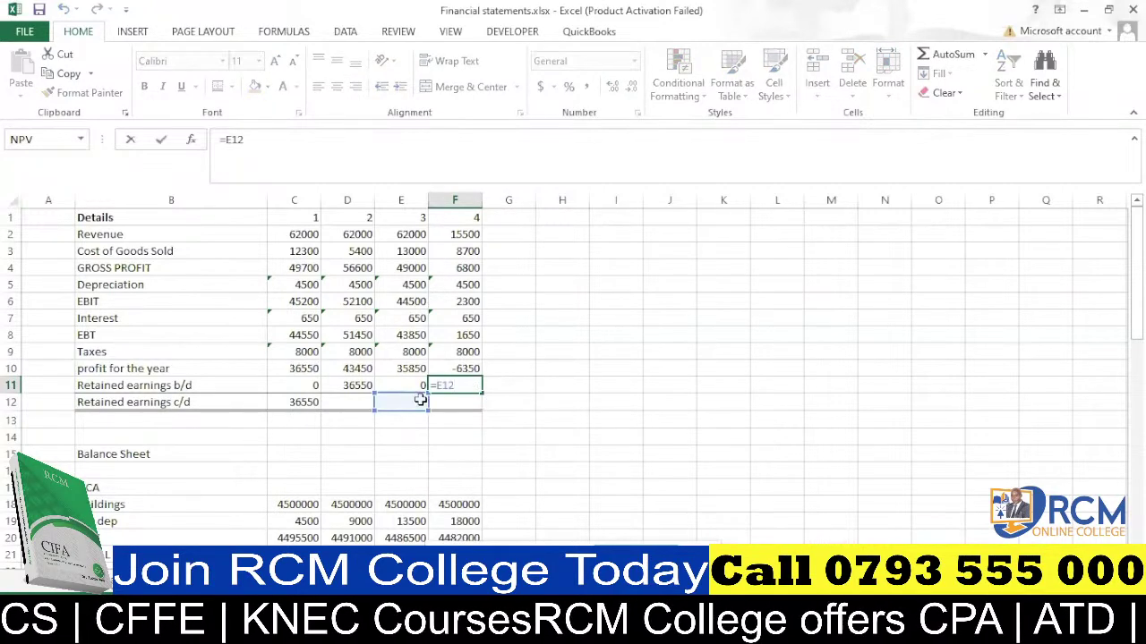
{"action": "key", "text": "Return"}
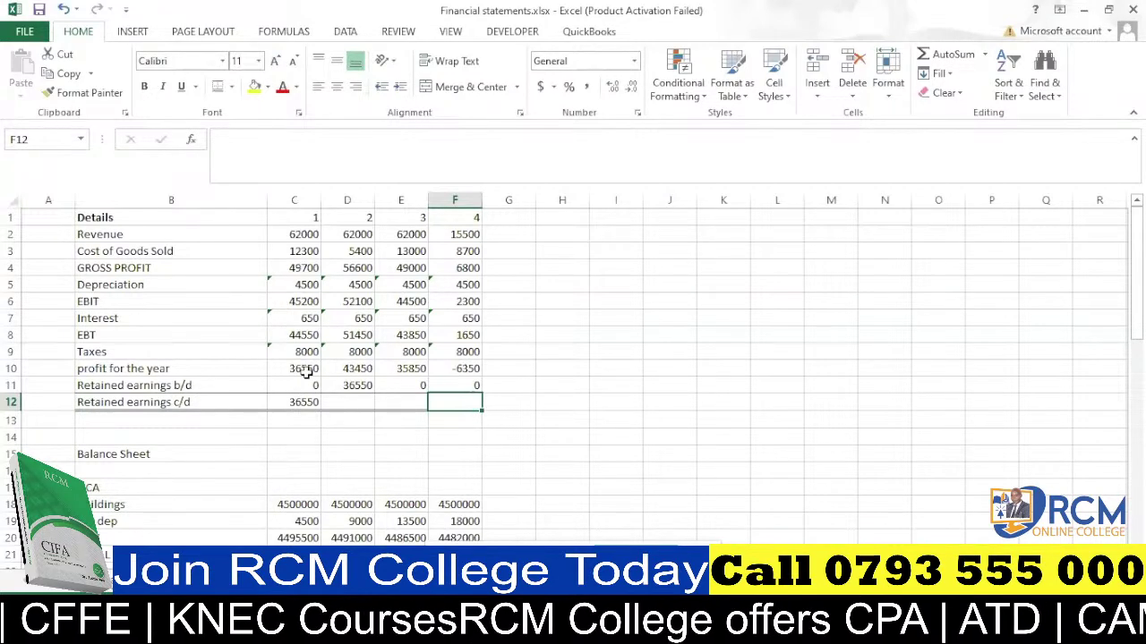
Copy the Retained earnings c/d formula from C12 across to D12:F12, and check the linked b/d and c/d formulas.
{"action": "double_click", "coordinate": [302, 402]}
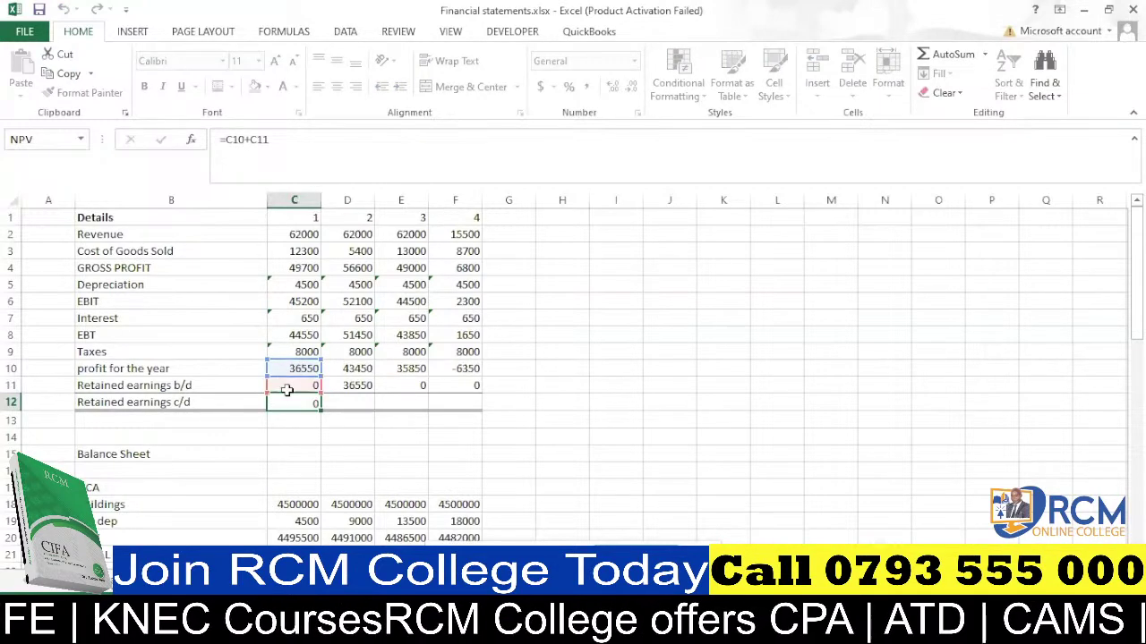
{"action": "left_click", "coordinate": [298, 401]}
{"action": "left_click_drag", "start_coordinate": [321, 409], "coordinate": [477, 410]}
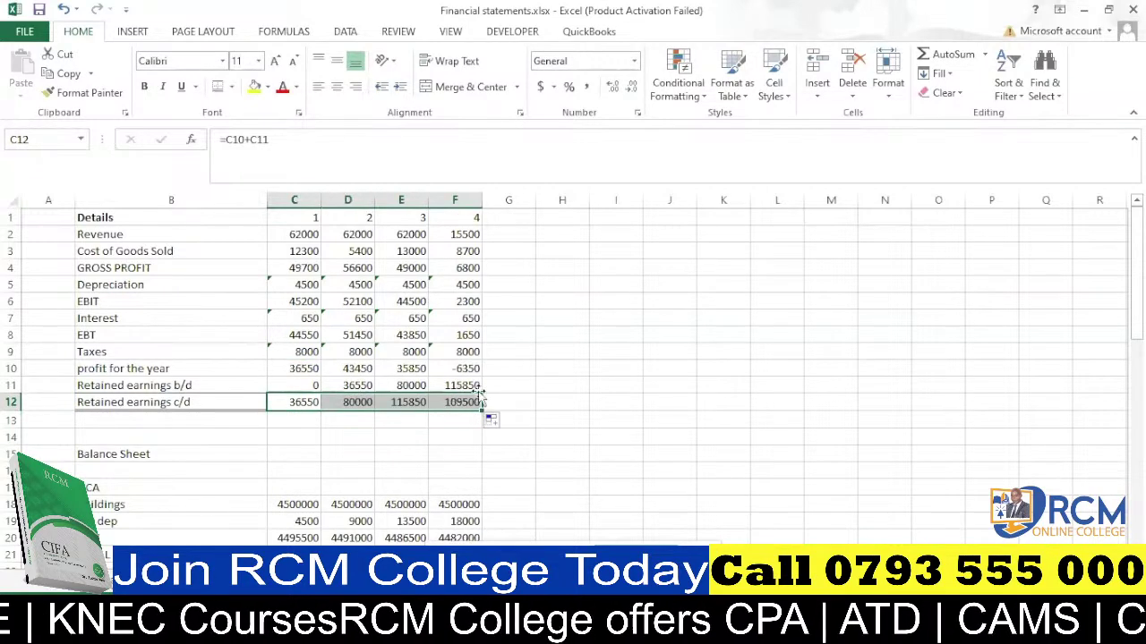
{"action": "left_click", "coordinate": [301, 403]}
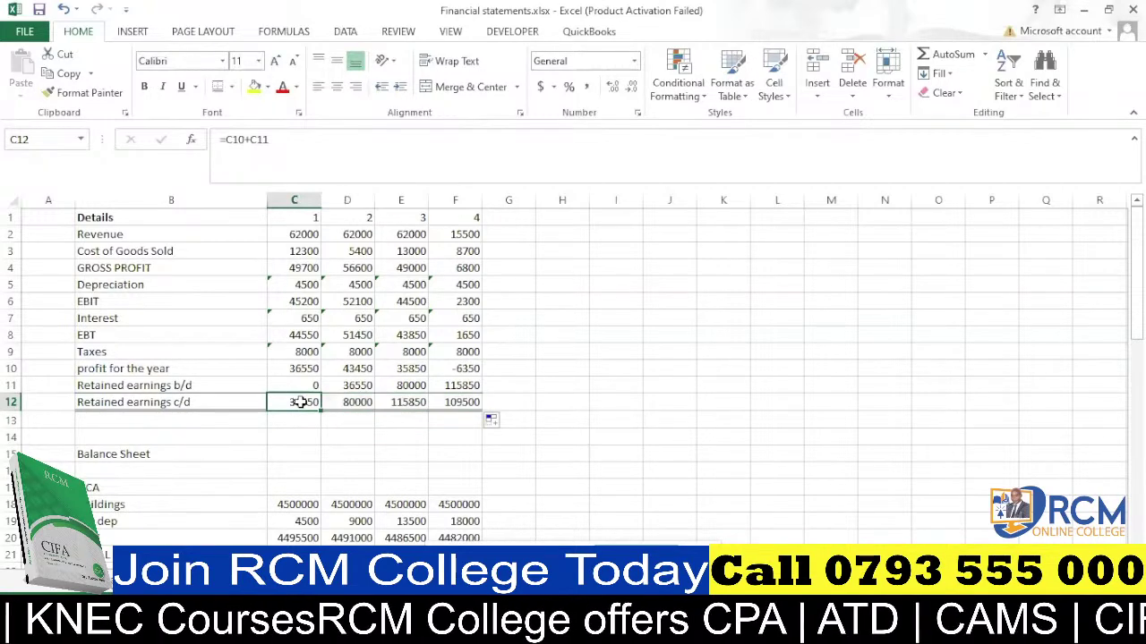
{"action": "left_click", "coordinate": [356, 385]}
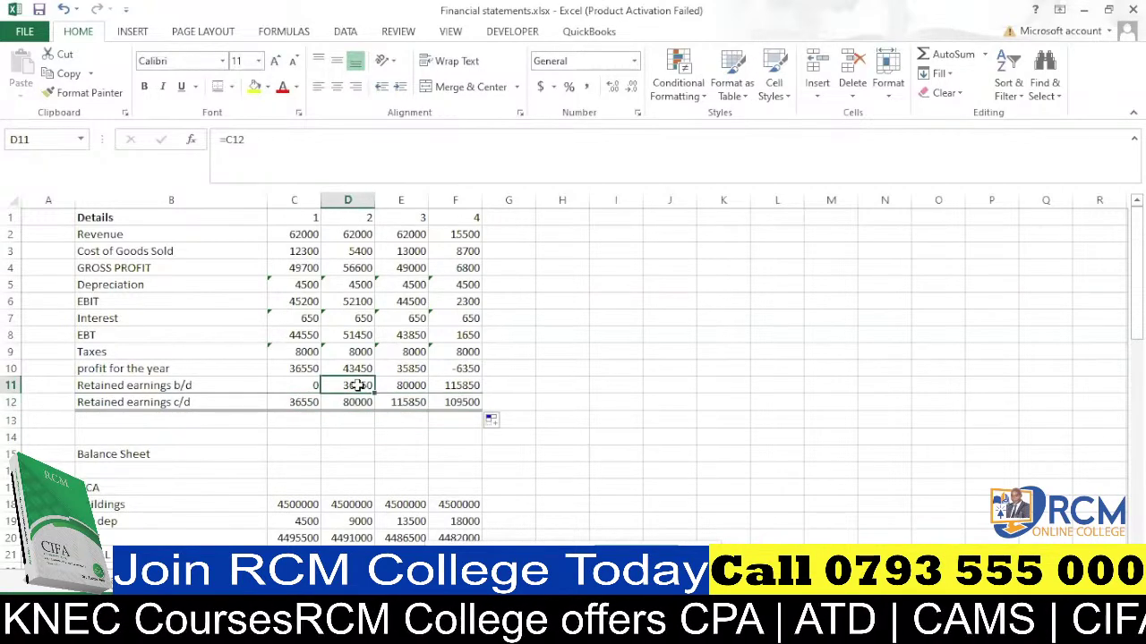
{"action": "left_click", "coordinate": [407, 403]}
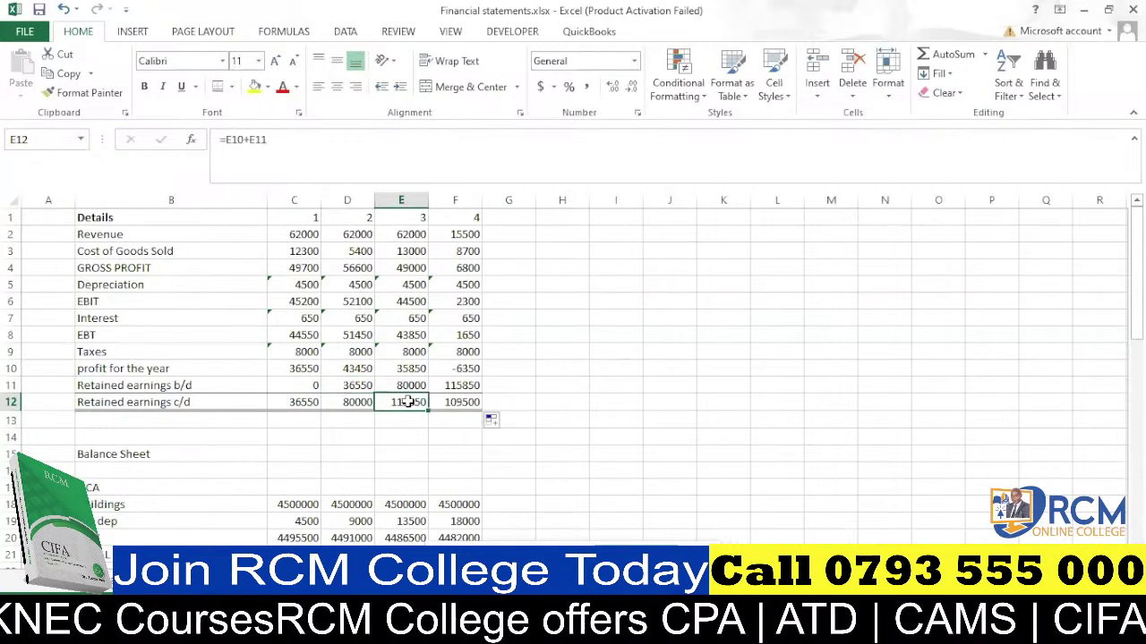
{"action": "left_click", "coordinate": [462, 384]}
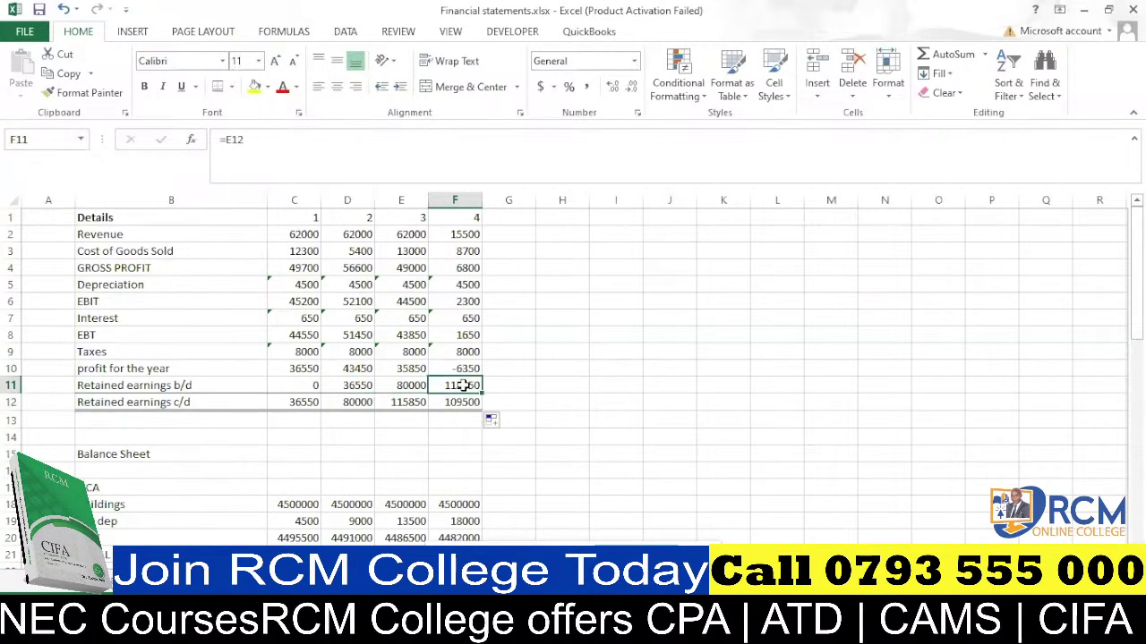
Try extending the Retained earnings c/d and b/d formulas from column F into G12 and G11.
{"action": "left_click", "coordinate": [515, 387]}
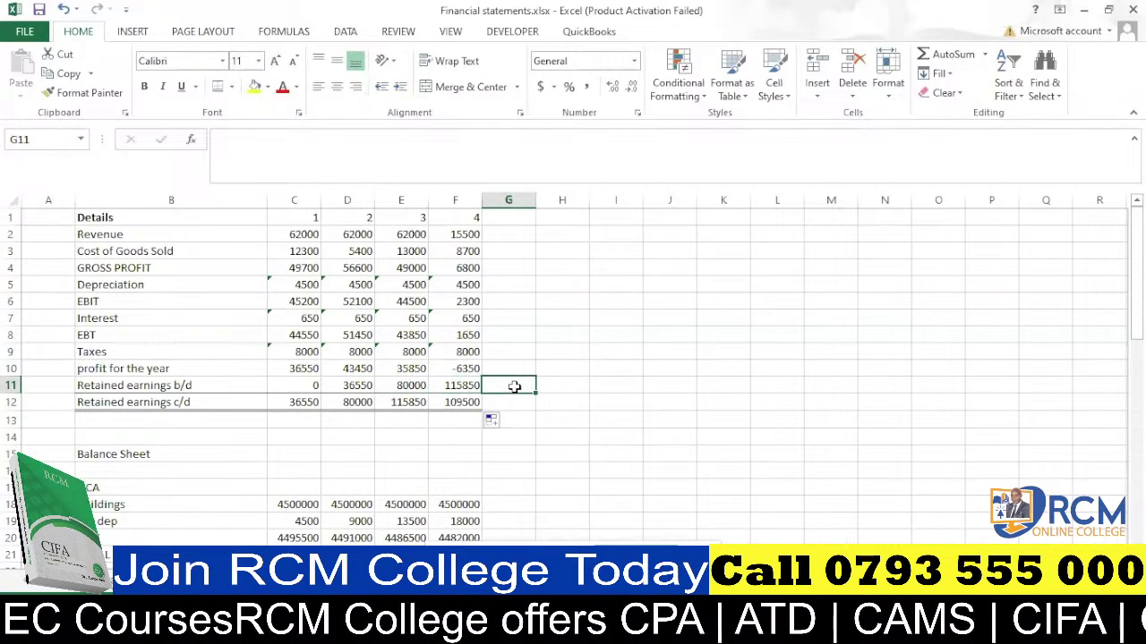
{"action": "left_click", "coordinate": [471, 407]}
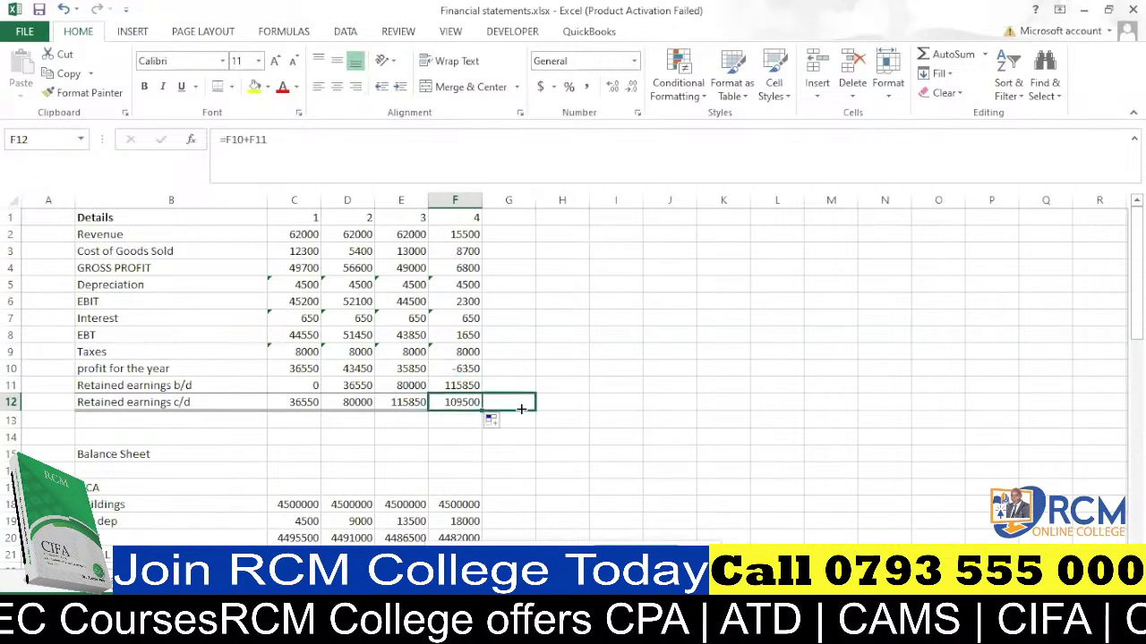
{"action": "left_click_drag", "start_coordinate": [521, 409], "coordinate": [519, 390]}
{"action": "left_click", "coordinate": [479, 388]}
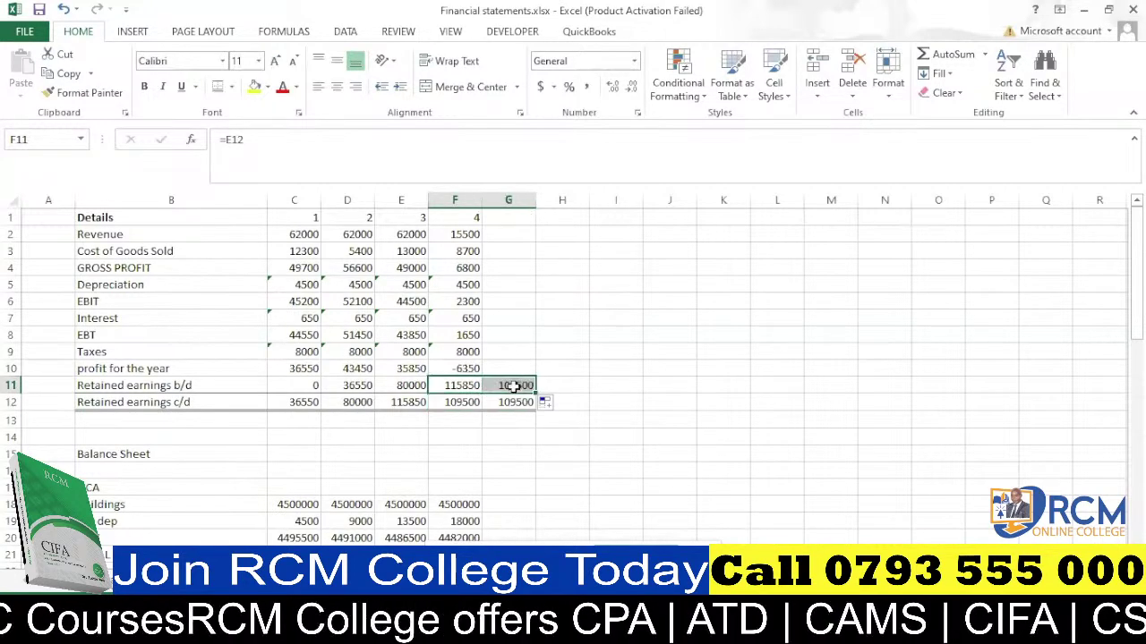
Clear the extra retained earnings formulas from G11:G12.
{"action": "left_click", "coordinate": [460, 403]}
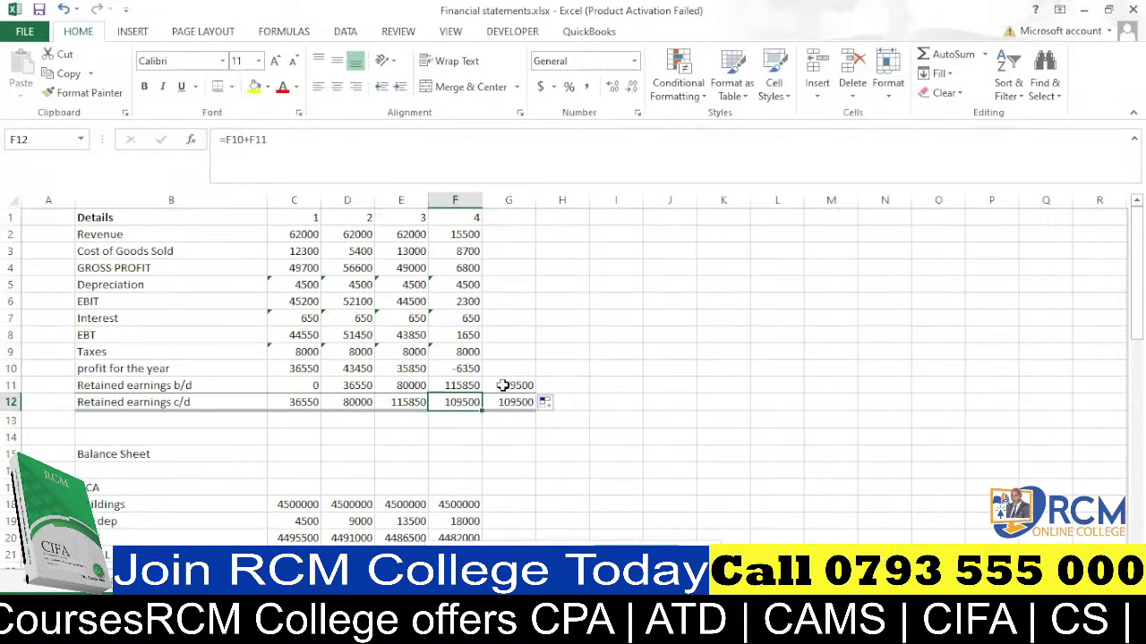
{"action": "left_click_drag", "start_coordinate": [508, 385], "coordinate": [513, 405]}
{"action": "key", "text": "Delete"}
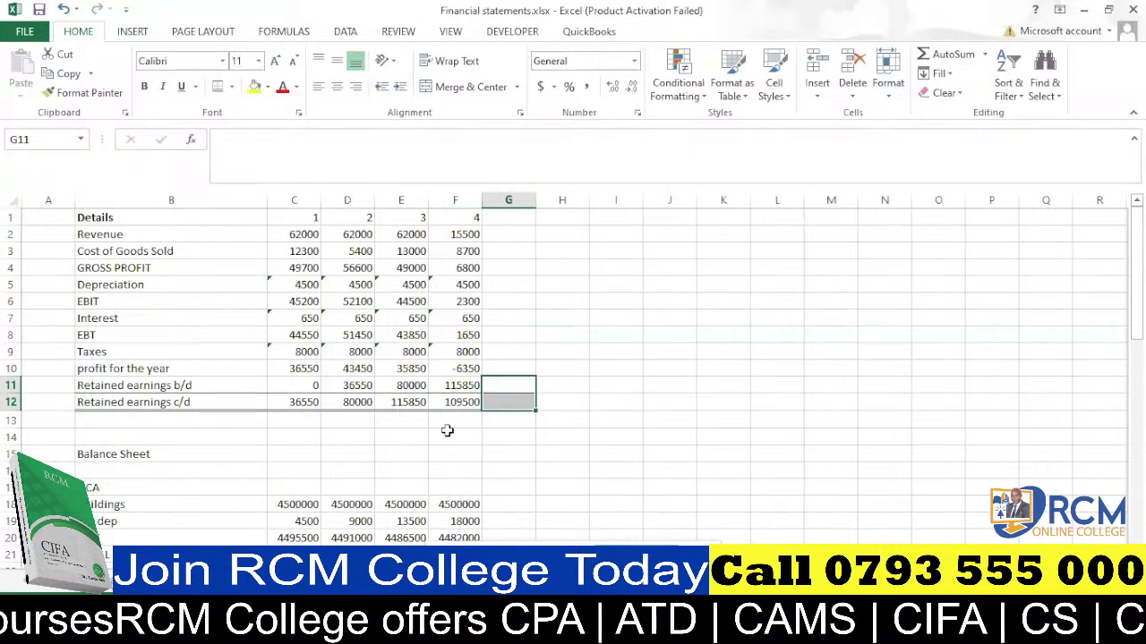
{"action": "left_click", "coordinate": [447, 435]}
{"action": "left_click", "coordinate": [520, 390]}
{"action": "left_click_drag", "start_coordinate": [520, 393], "coordinate": [503, 420]}
Link the balance sheet's first-month Retained earnings c/d in C31 to the income statement with =C12.
{"action": "scroll", "coordinate": [400, 432], "scroll_direction": "down", "scroll_amount": 1}
{"action": "scroll", "coordinate": [400, 433], "scroll_direction": "down", "scroll_amount": 1}
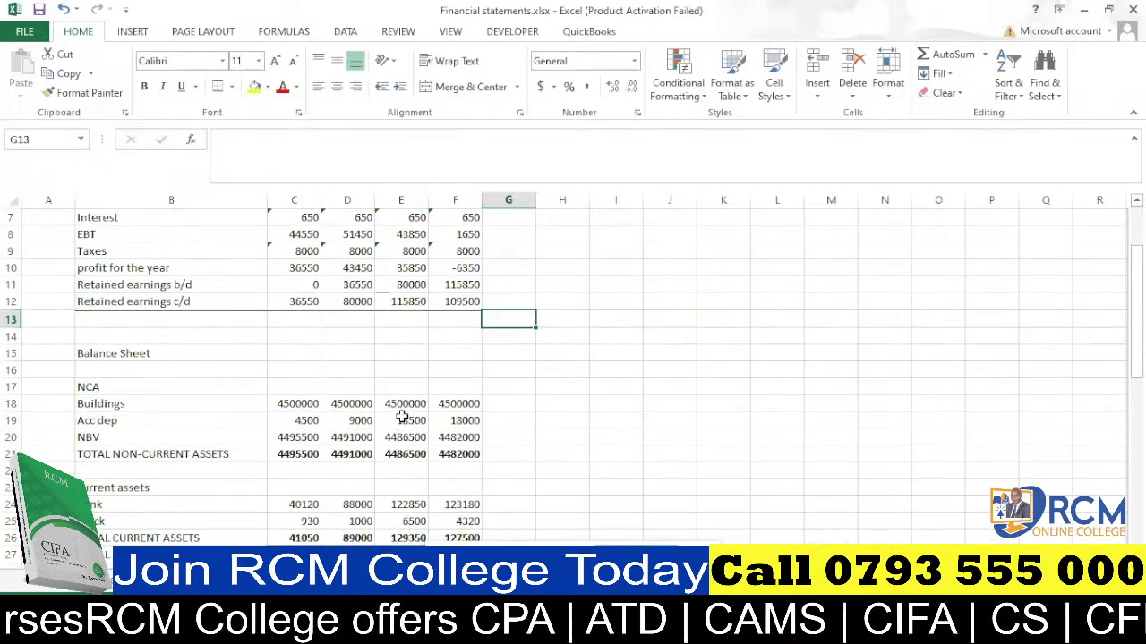
{"action": "left_click", "coordinate": [431, 370]}
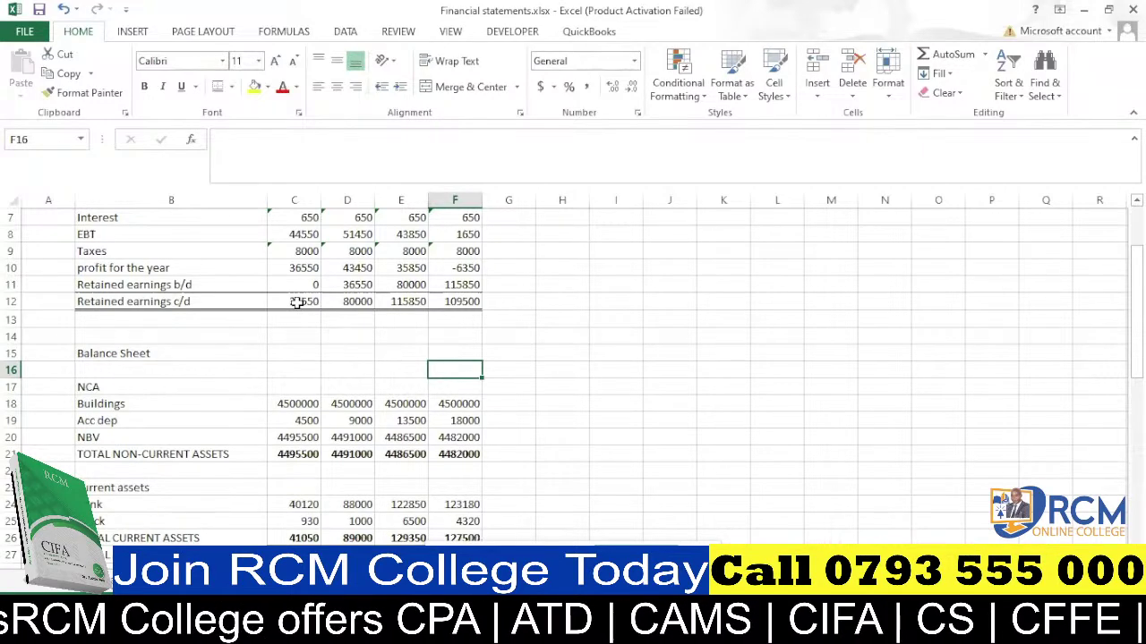
{"action": "scroll", "coordinate": [298, 303], "scroll_direction": "down", "scroll_amount": 6}
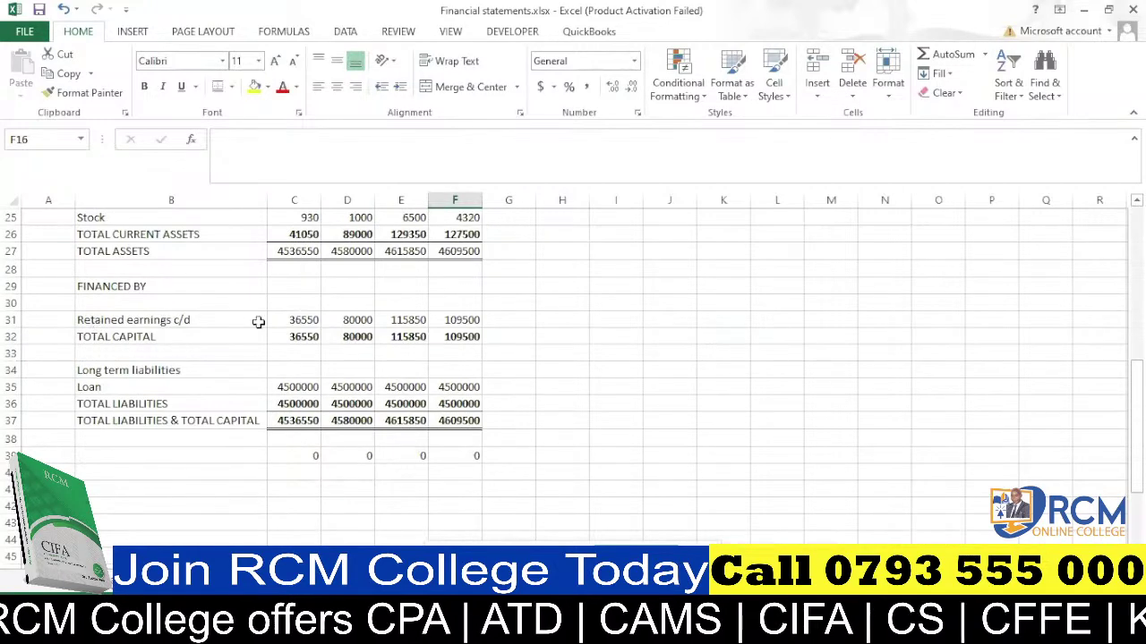
{"action": "left_click", "coordinate": [302, 322]}
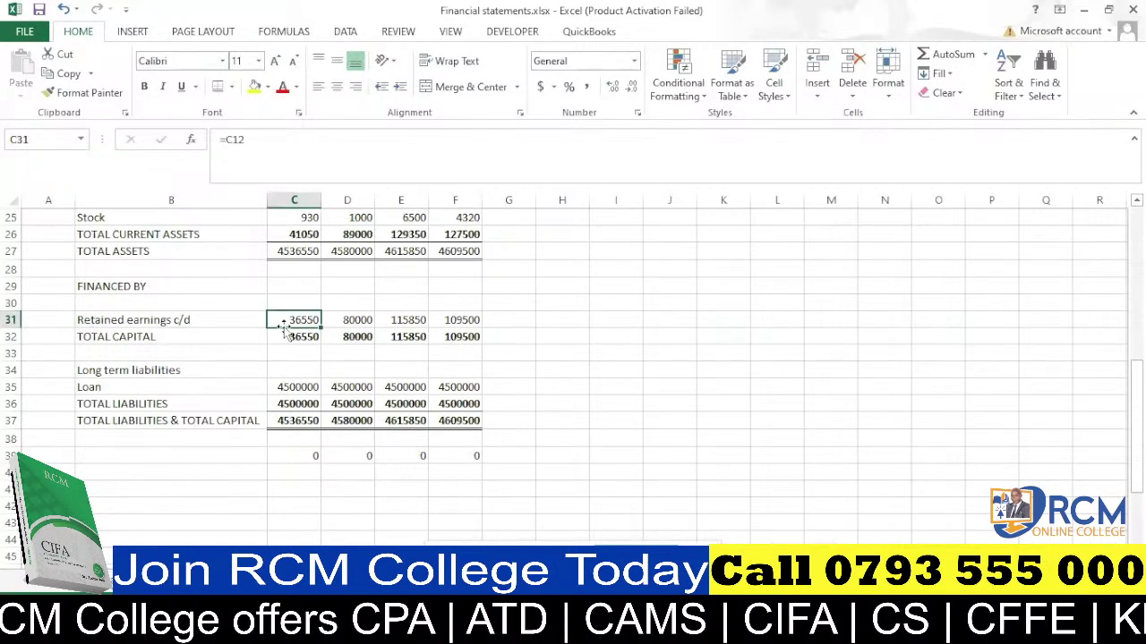
{"action": "type", "text": "="}
{"action": "scroll", "coordinate": [296, 322], "scroll_direction": "up", "scroll_amount": 3}
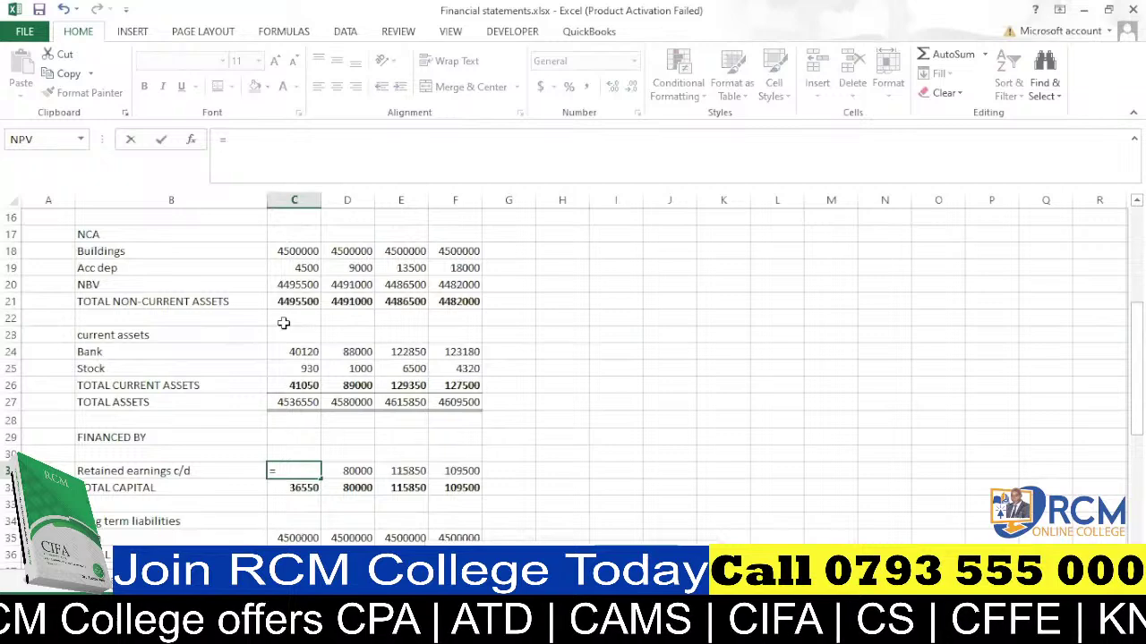
{"action": "scroll", "coordinate": [250, 318], "scroll_direction": "up", "scroll_amount": 4}
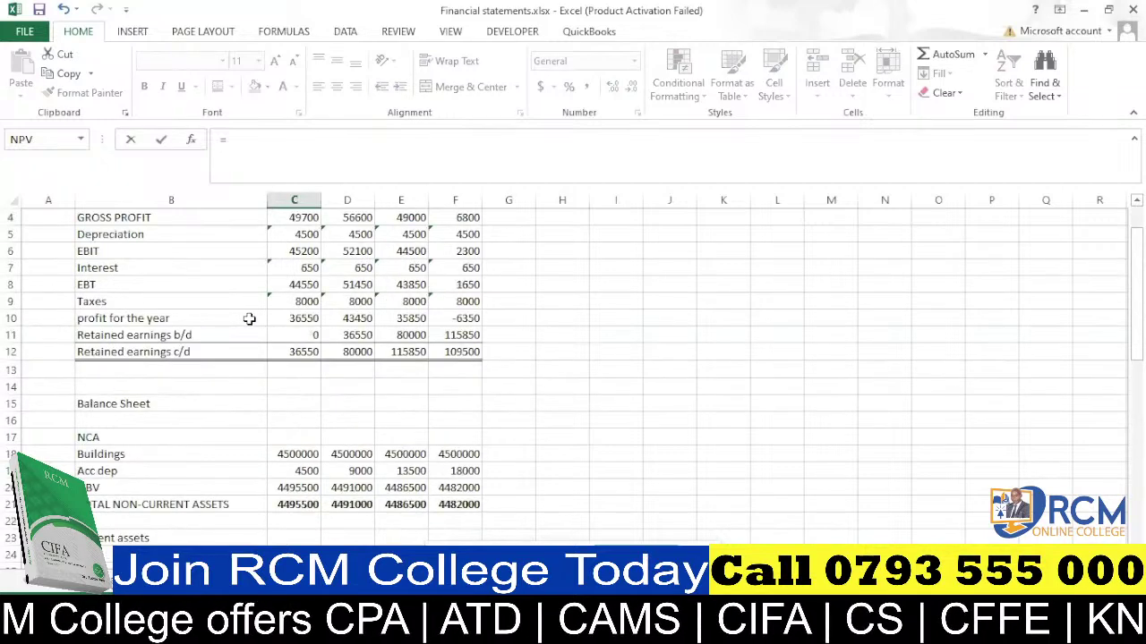
{"action": "left_click", "coordinate": [304, 352]}
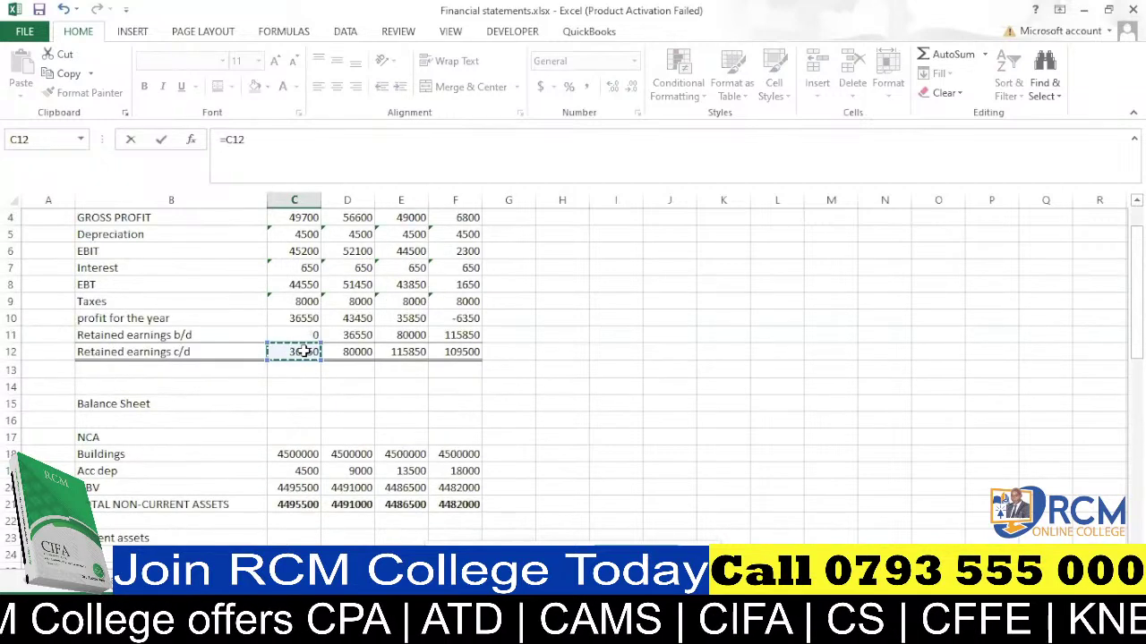
{"action": "key", "text": "Return"}
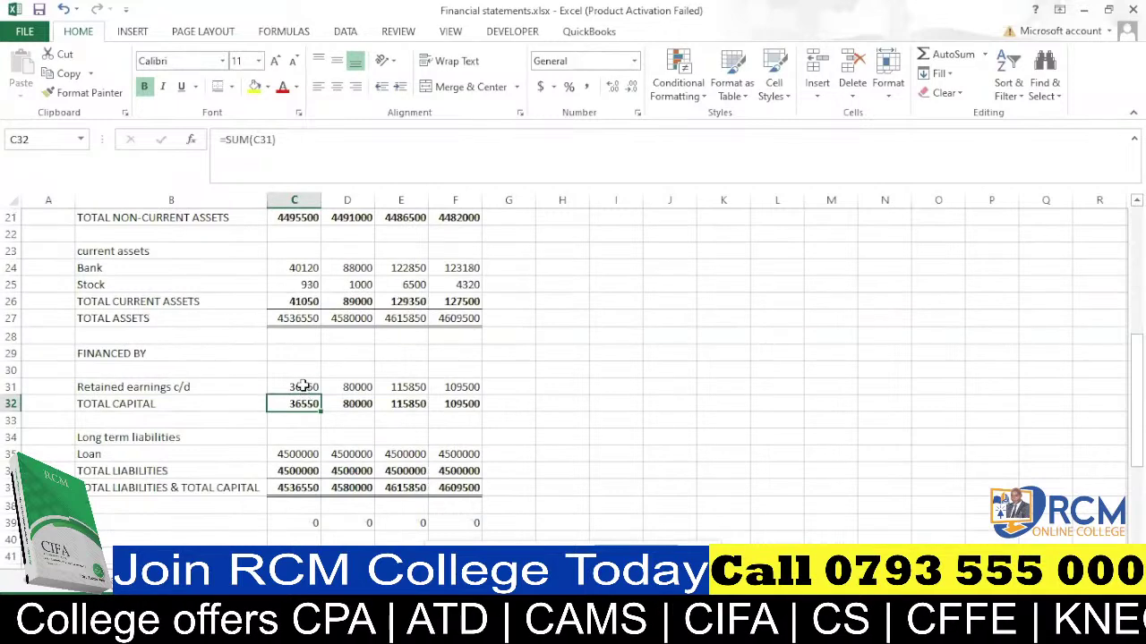
Copy the balance sheet's Retained earnings c/d formula from C31 across to D31:F31.
{"action": "left_click", "coordinate": [304, 387]}
{"action": "left_click_drag", "start_coordinate": [320, 395], "coordinate": [479, 387]}
{"action": "left_click", "coordinate": [469, 386]}
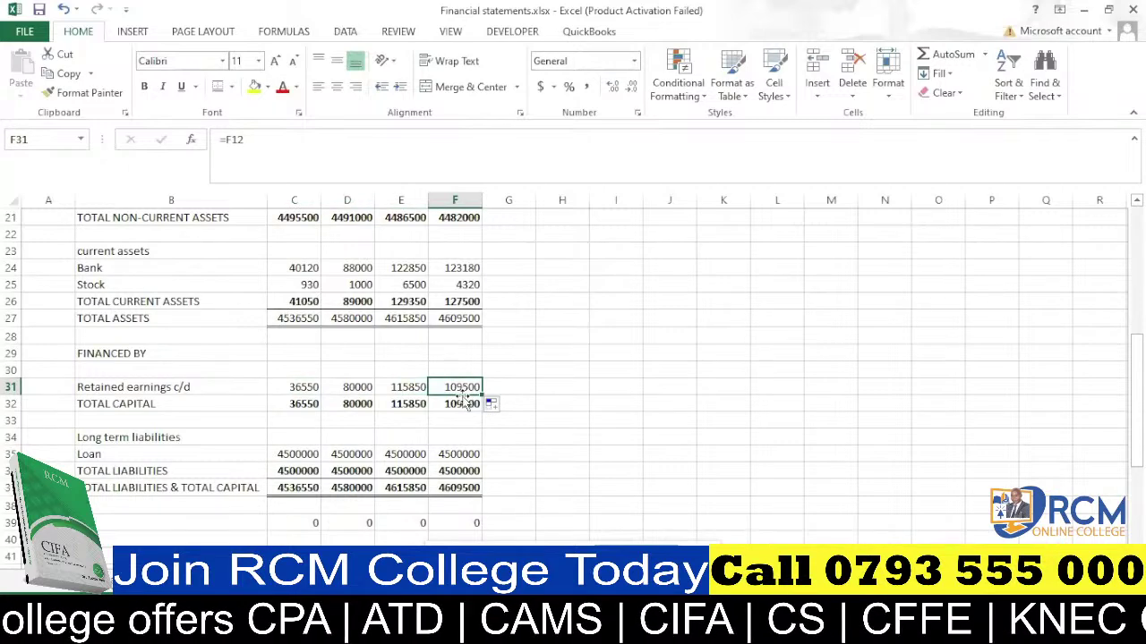
Compare total assets with total liabilities and capital and examine the check row for all four months, then review the income statement.
{"action": "scroll", "coordinate": [455, 401], "scroll_direction": "down", "scroll_amount": 3}
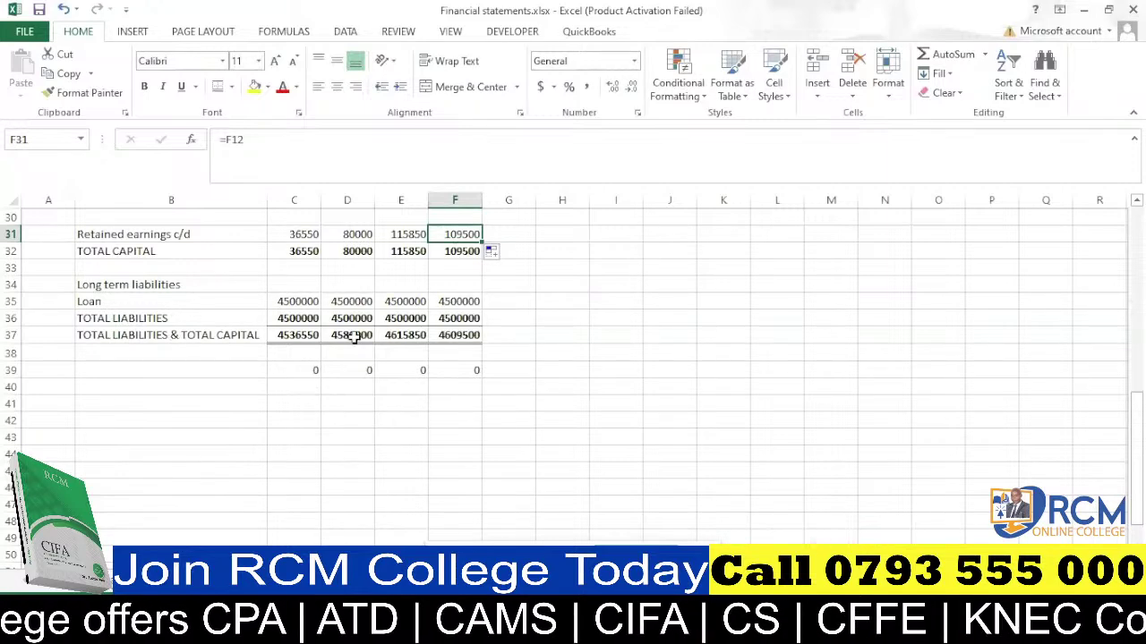
{"action": "scroll", "coordinate": [467, 337], "scroll_direction": "up", "scroll_amount": 1}
{"action": "scroll", "coordinate": [462, 337], "scroll_direction": "up", "scroll_amount": 4}
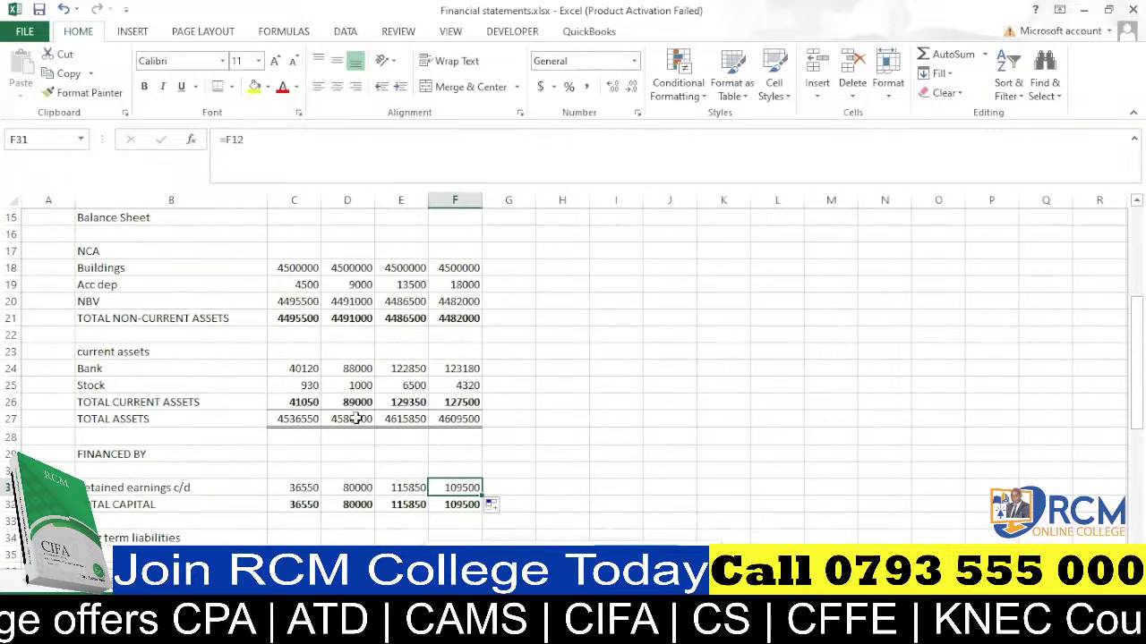
{"action": "scroll", "coordinate": [362, 419], "scroll_direction": "down", "scroll_amount": 3}
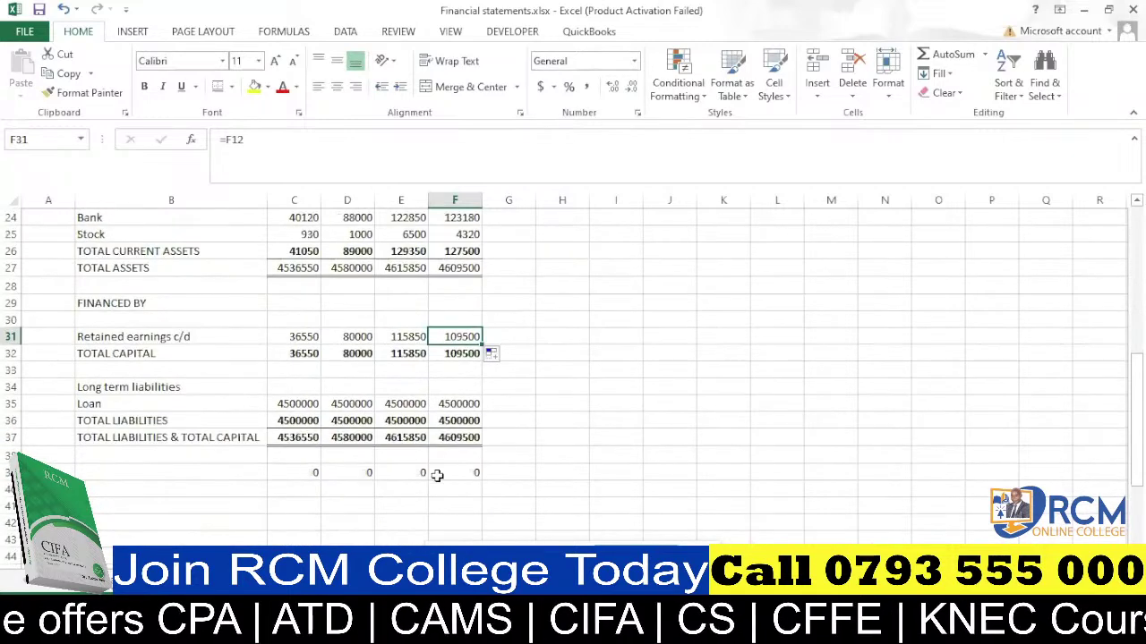
{"action": "left_click", "coordinate": [570, 385]}
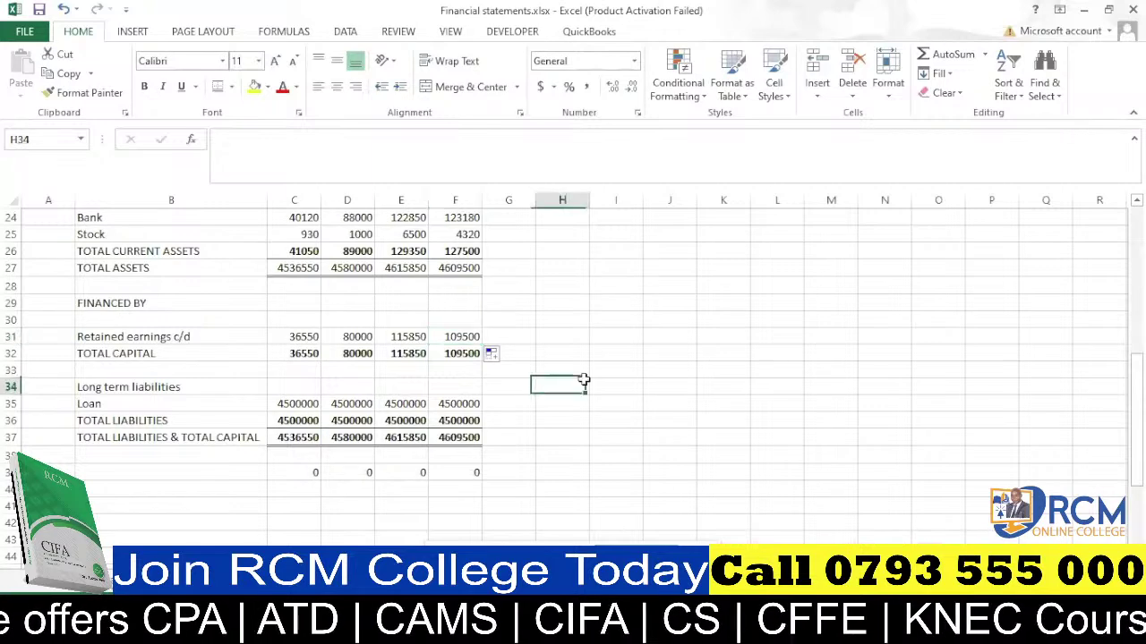
{"action": "scroll", "coordinate": [536, 336], "scroll_direction": "up", "scroll_amount": 3}
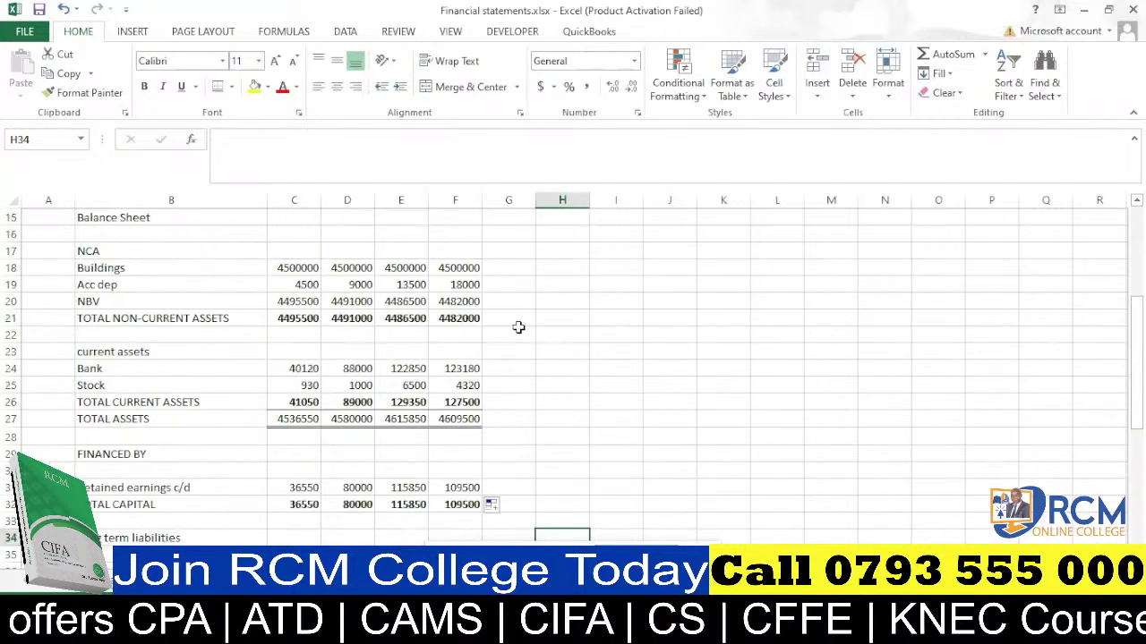
{"action": "scroll", "coordinate": [518, 328], "scroll_direction": "up", "scroll_amount": 4}
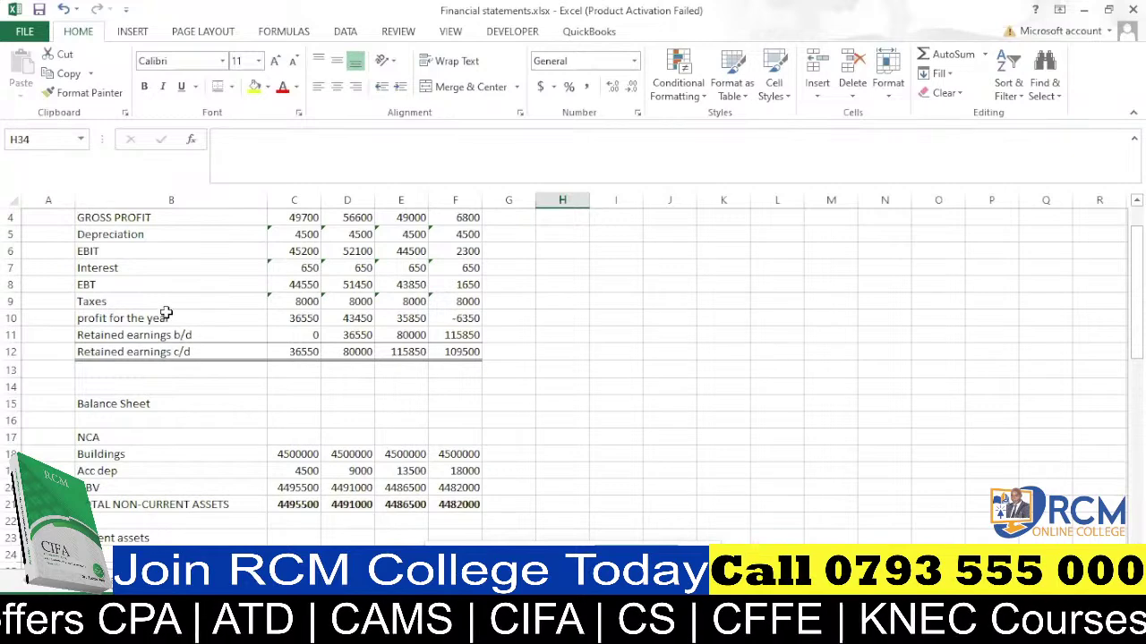
Bold the GROSS PROFIT, EBIT, EBT and Retained earnings c/d rows of the income statement, from column B to F.
{"action": "left_click_drag", "start_coordinate": [108, 352], "coordinate": [455, 351]}
{"action": "left_click_drag", "start_coordinate": [89, 285], "coordinate": [443, 280]}
{"action": "left_click_drag", "start_coordinate": [100, 253], "coordinate": [465, 253]}
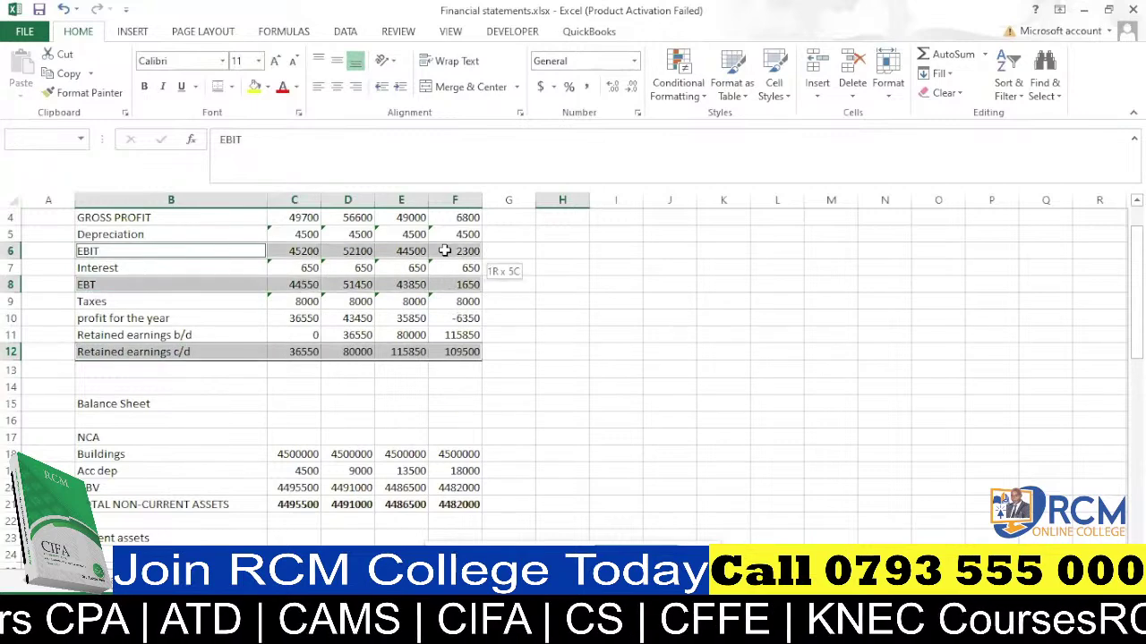
{"action": "left_click", "coordinate": [136, 218], "text": "ctrl"}
{"action": "left_click_drag", "start_coordinate": [136, 217], "coordinate": [439, 217]}
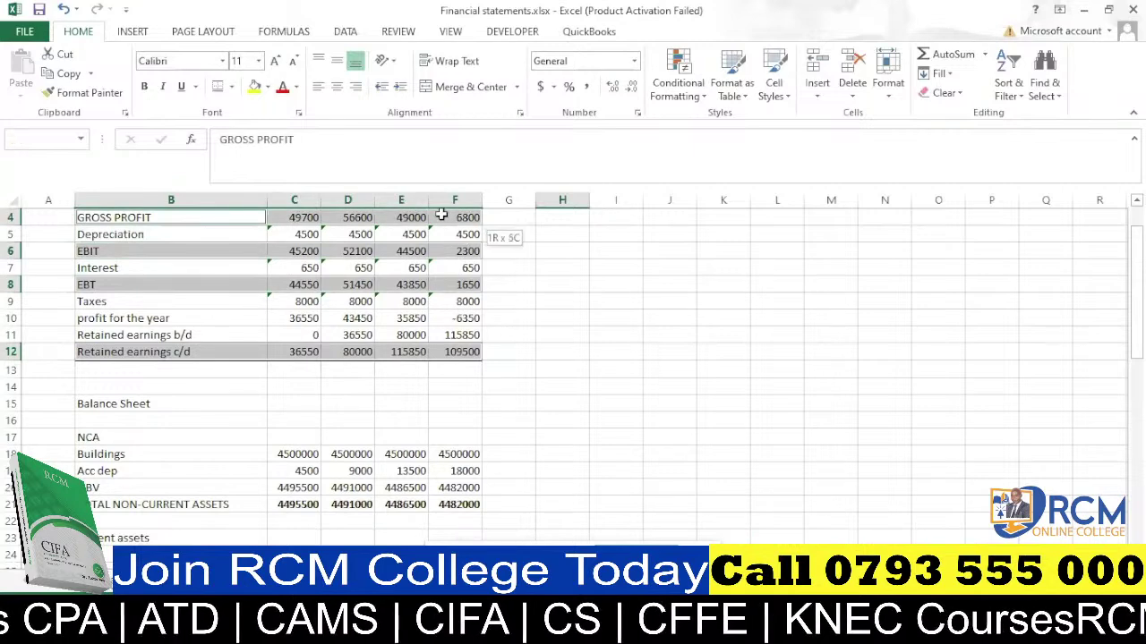
{"action": "key", "text": "ctrl+b"}
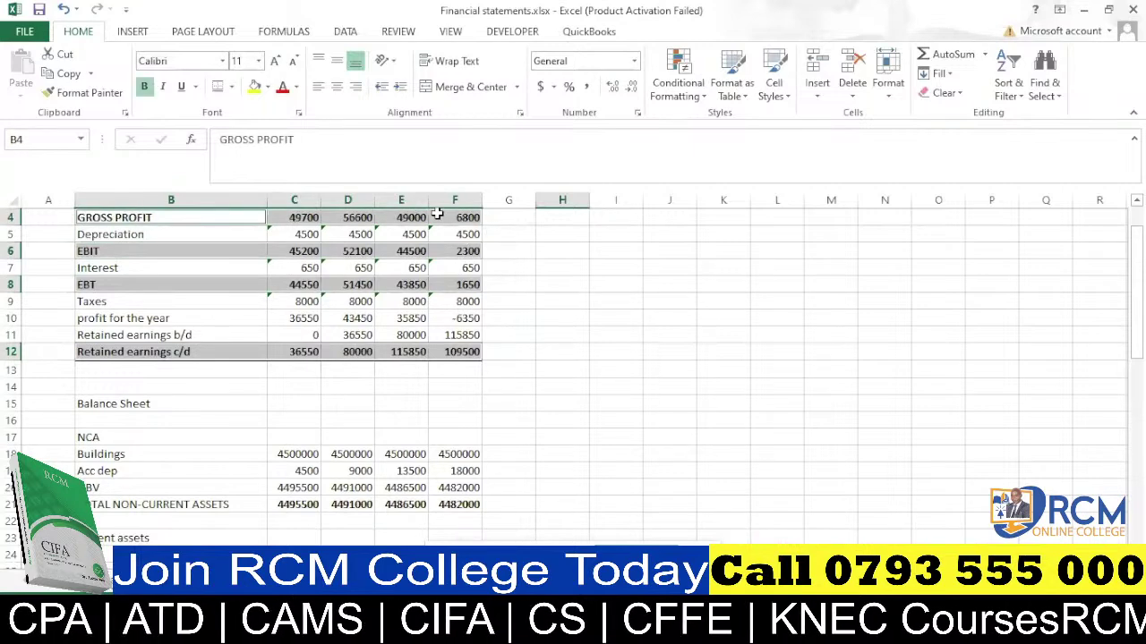
{"action": "left_click", "coordinate": [626, 320]}
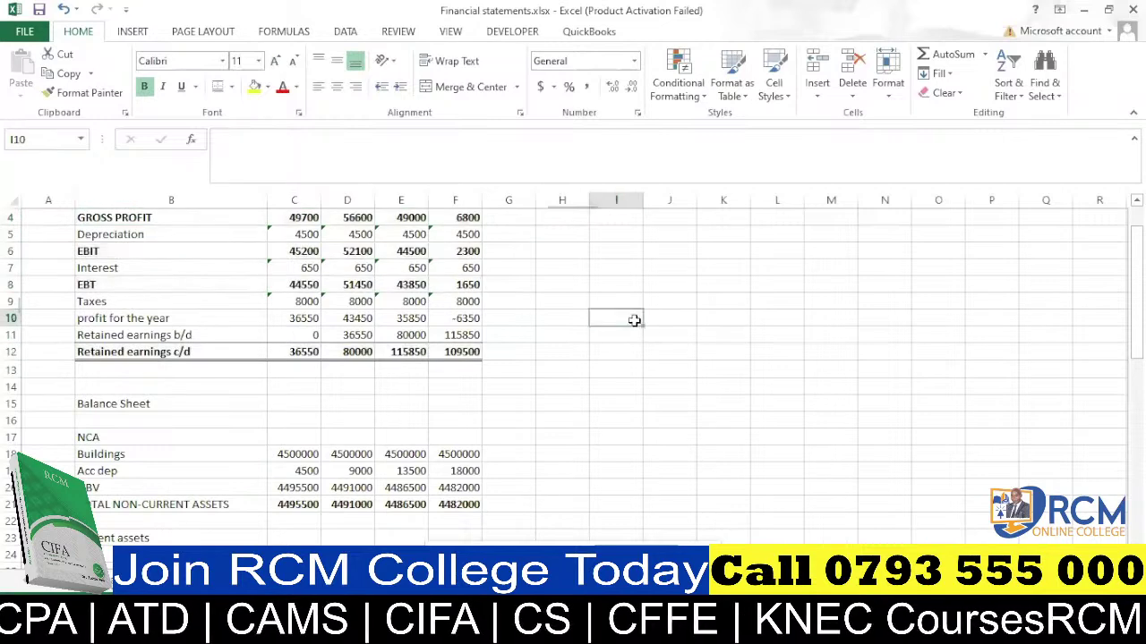
Enter the month numbers 1, 2, 3 and 4 in C16:F16 as the balance sheet's column headings.
{"action": "scroll", "coordinate": [589, 331], "scroll_direction": "up", "scroll_amount": 1}
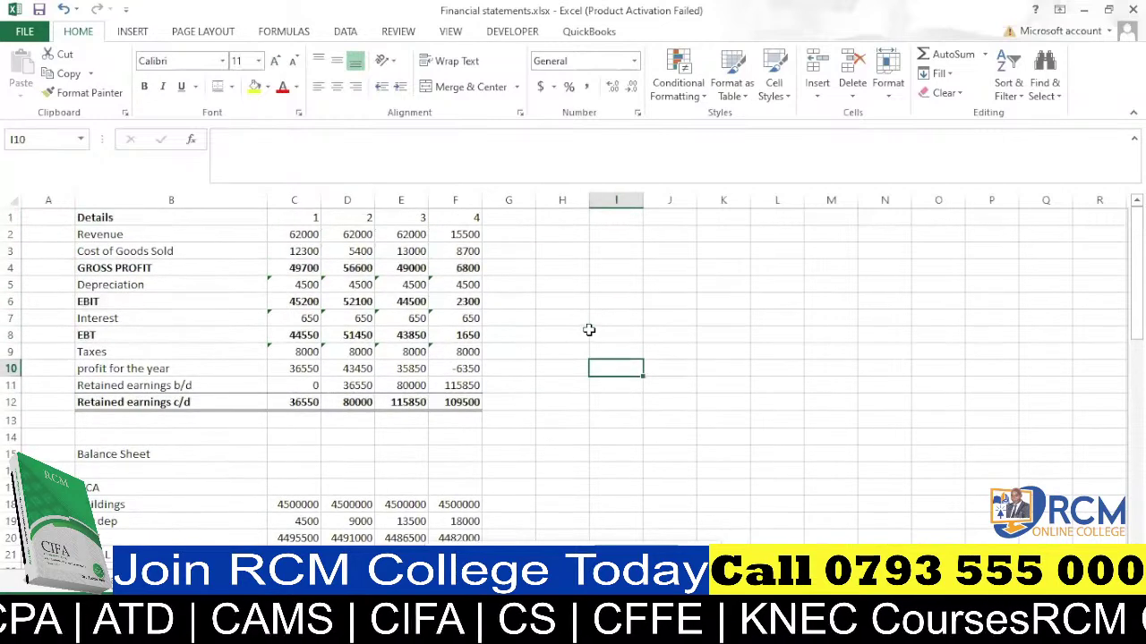
{"action": "left_click", "coordinate": [309, 470]}
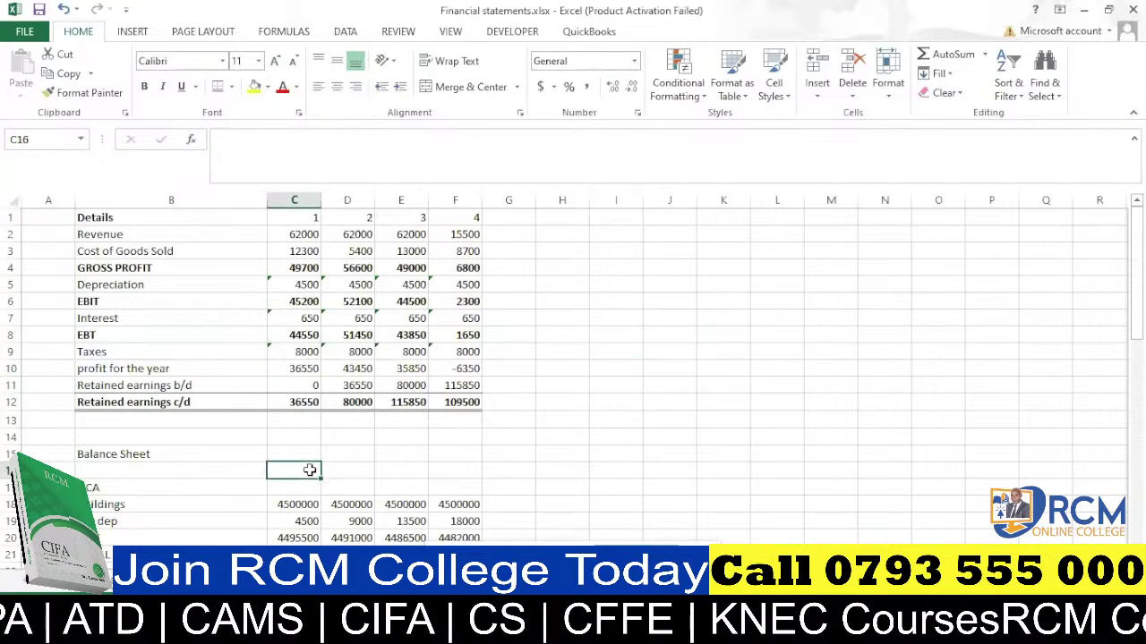
{"action": "type", "text": "1"}
{"action": "key", "text": "Tab"}
{"action": "type", "text": "2"}
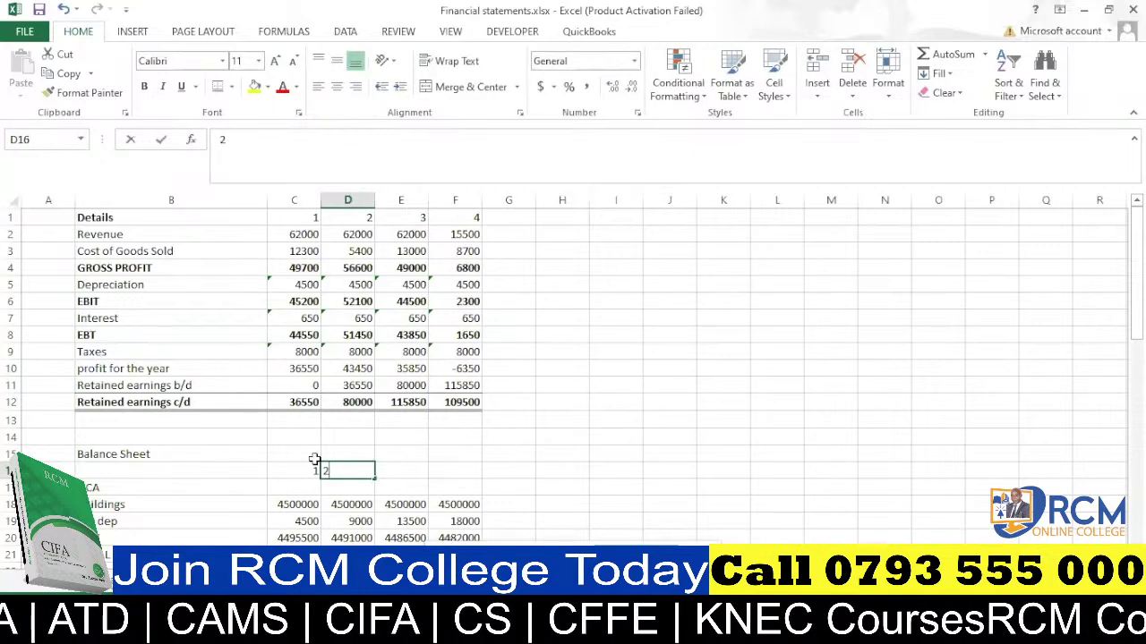
{"action": "key", "text": "Tab"}
{"action": "type", "text": "3"}
{"action": "key", "text": "Tab"}
{"action": "type", "text": "4"}
{"action": "left_click", "coordinate": [586, 487]}
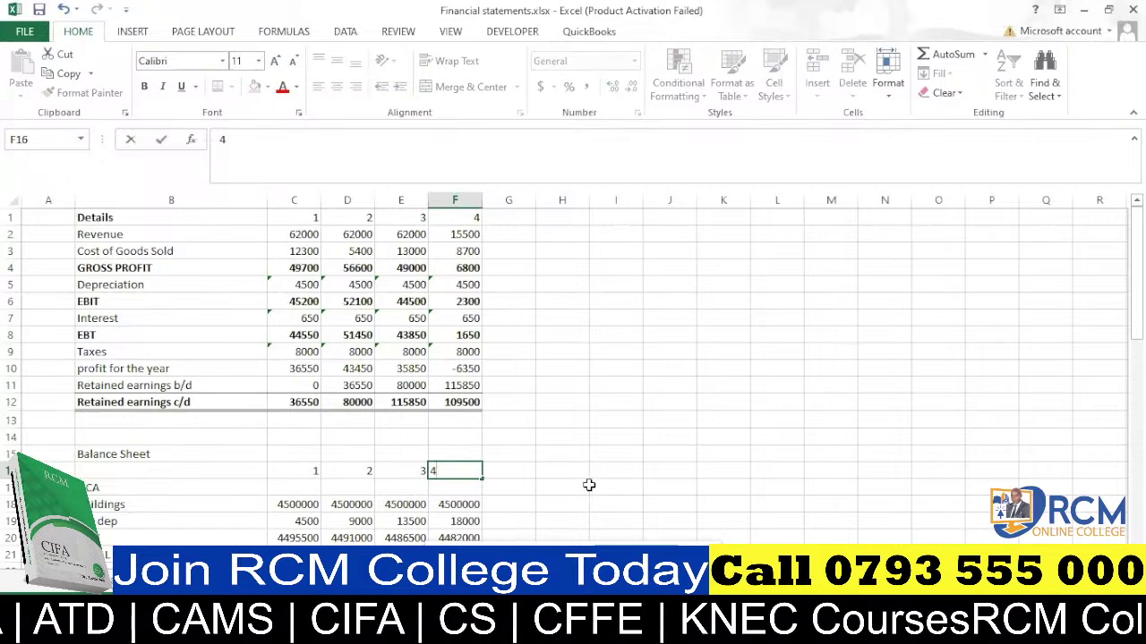
{"action": "scroll", "coordinate": [521, 358], "scroll_direction": "down", "scroll_amount": 4}
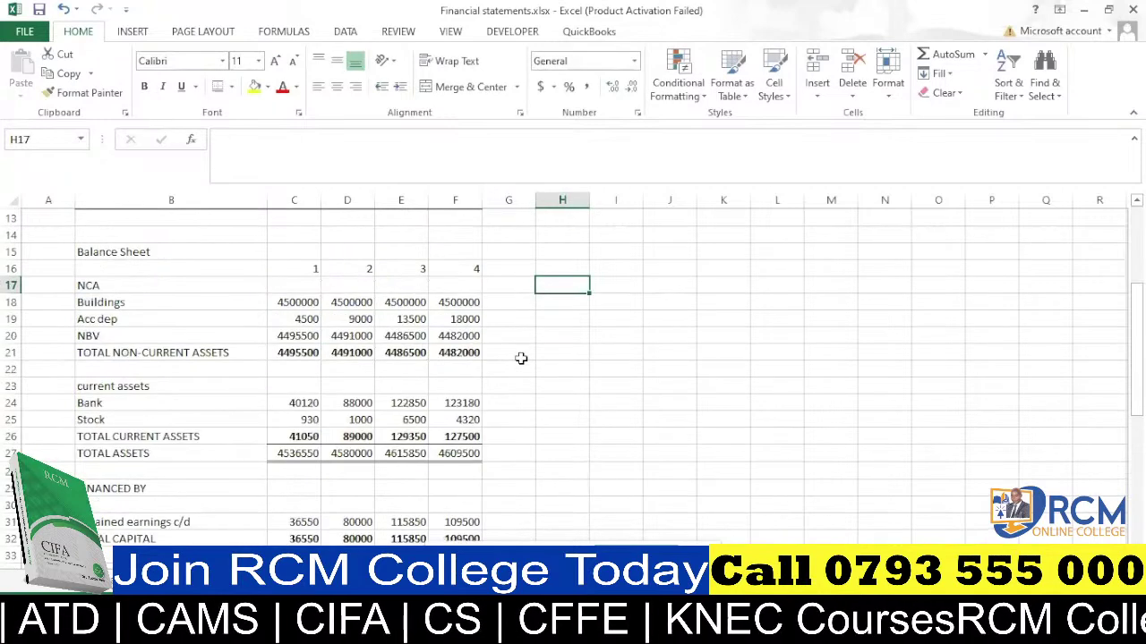
{"action": "scroll", "coordinate": [521, 358], "scroll_direction": "down", "scroll_amount": 3}
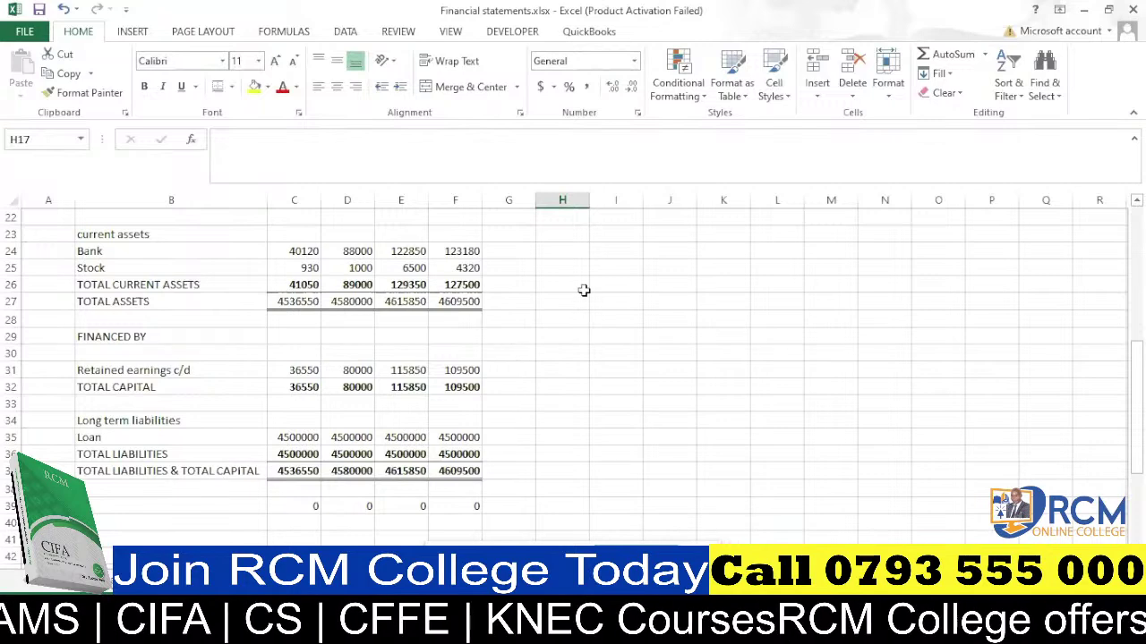
{"action": "scroll", "coordinate": [680, 322], "scroll_direction": "up", "scroll_amount": 2}
{"action": "scroll", "coordinate": [617, 308], "scroll_direction": "up", "scroll_amount": 5}
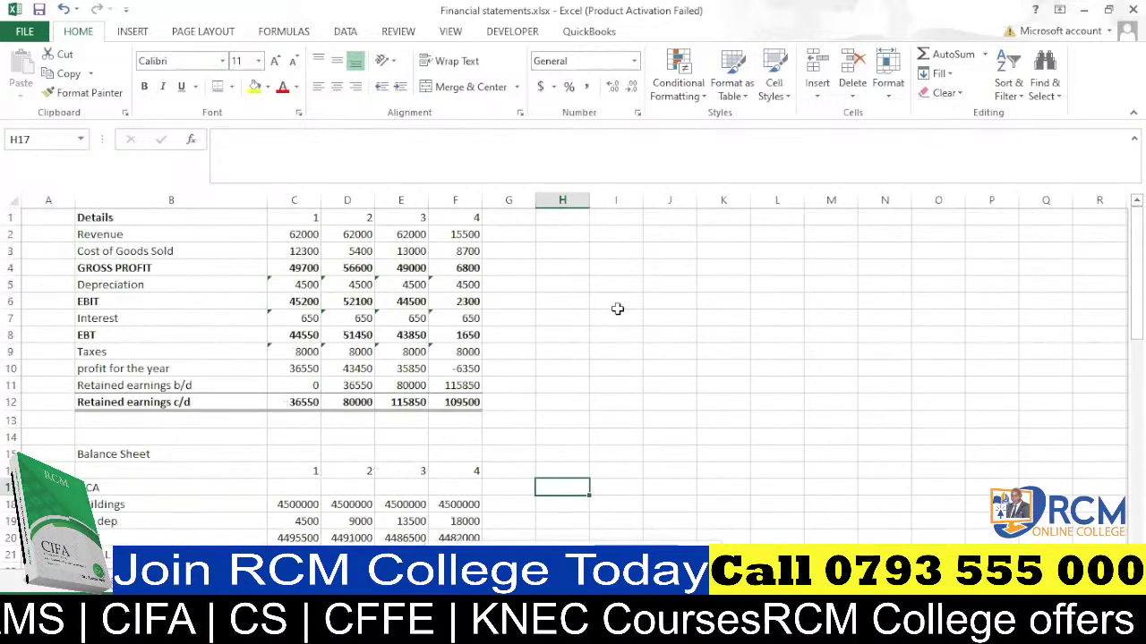
Apply a top and double bottom border to the empty cell K5 and a bottom border to K7.
{"action": "left_click", "coordinate": [729, 284]}
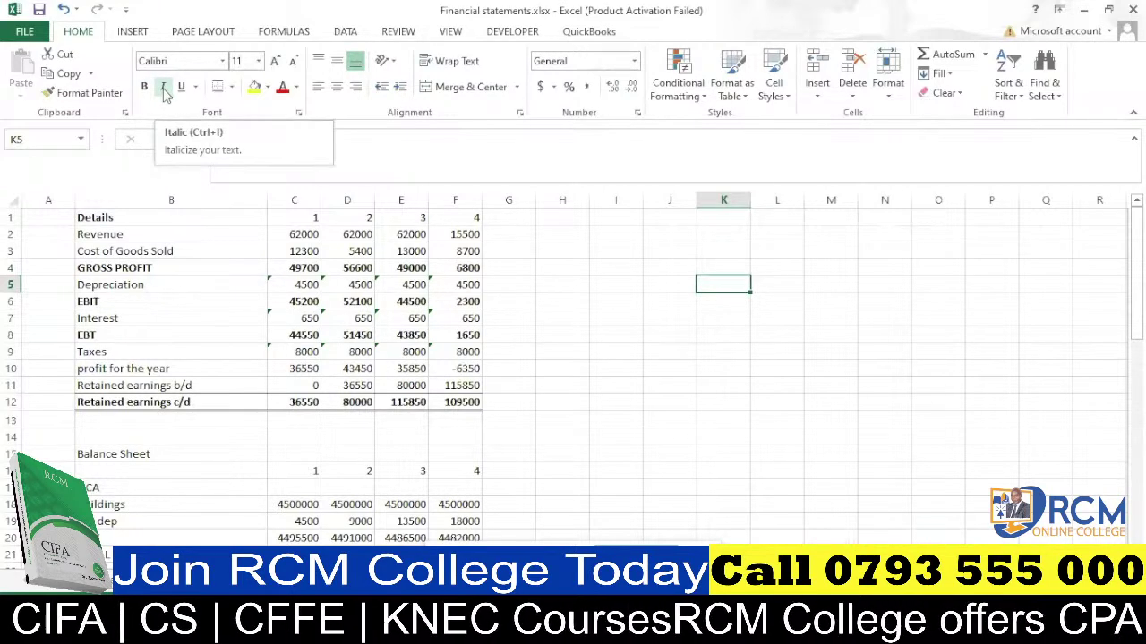
{"action": "left_click", "coordinate": [233, 89]}
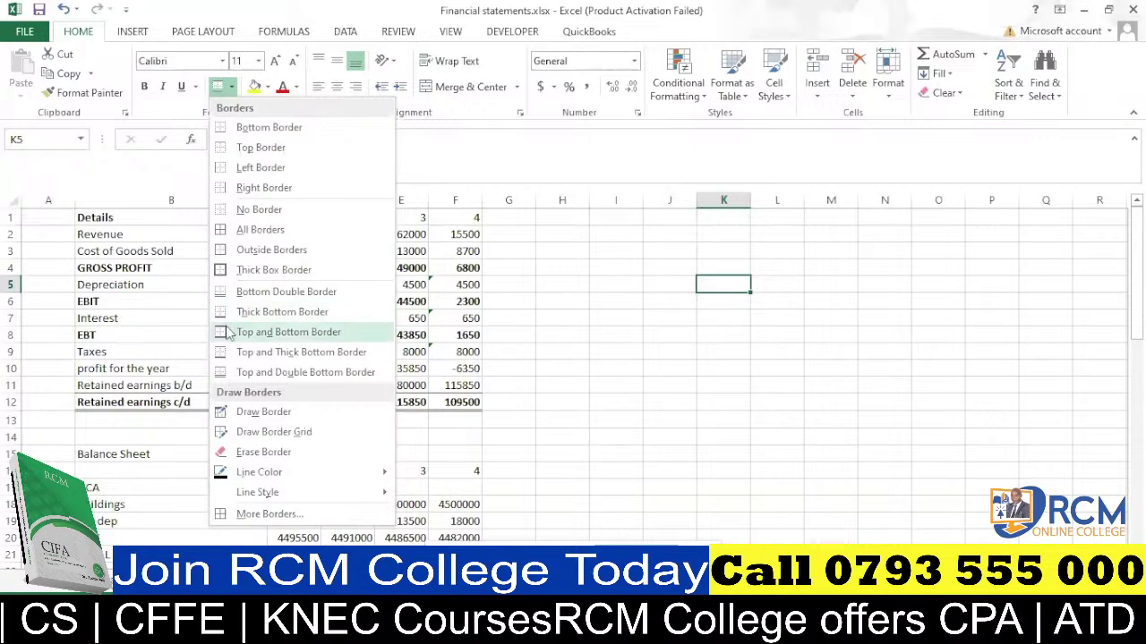
{"action": "left_click", "coordinate": [223, 376]}
{"action": "left_click", "coordinate": [708, 319]}
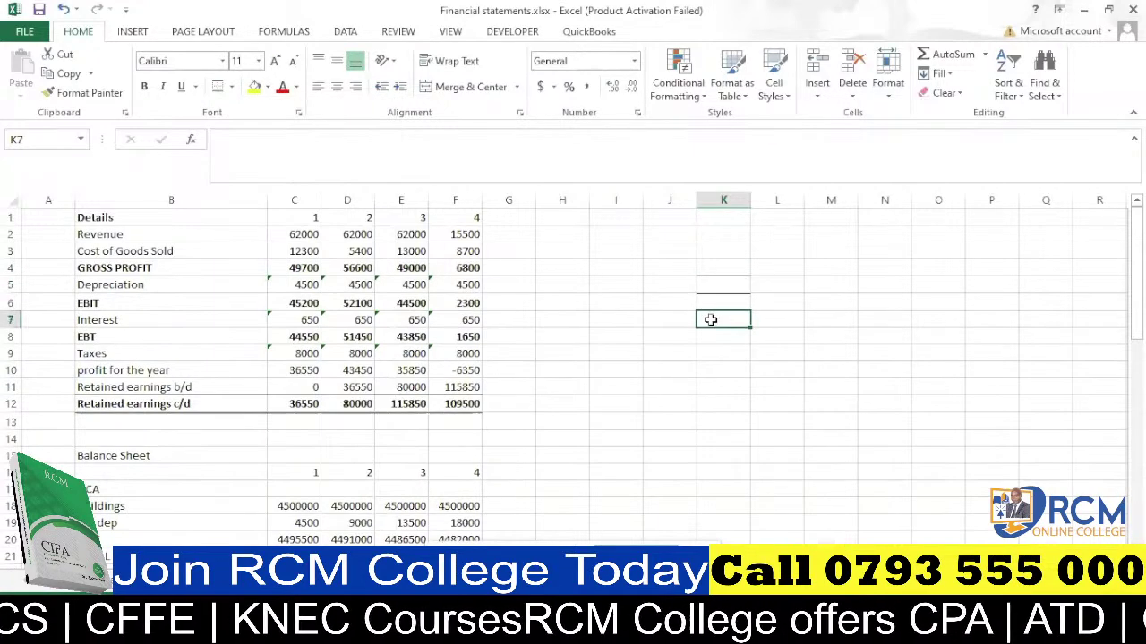
{"action": "left_click", "coordinate": [231, 87]}
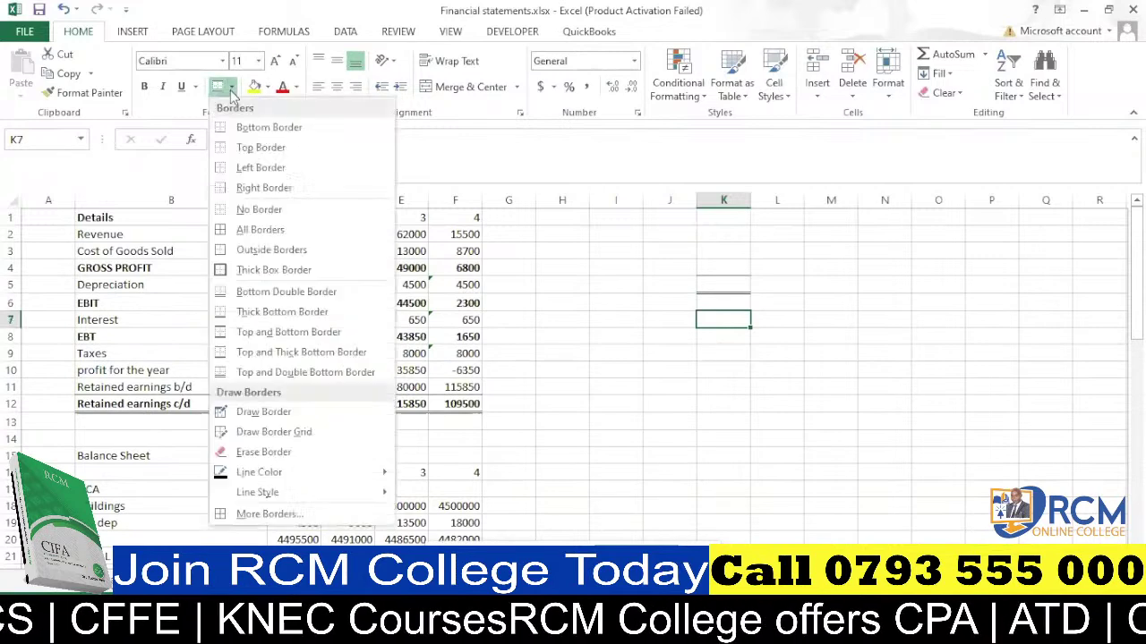
{"action": "left_click", "coordinate": [229, 131]}
Apply all borders to the empty range L9:M14 to form a grid.
{"action": "left_click", "coordinate": [739, 371]}
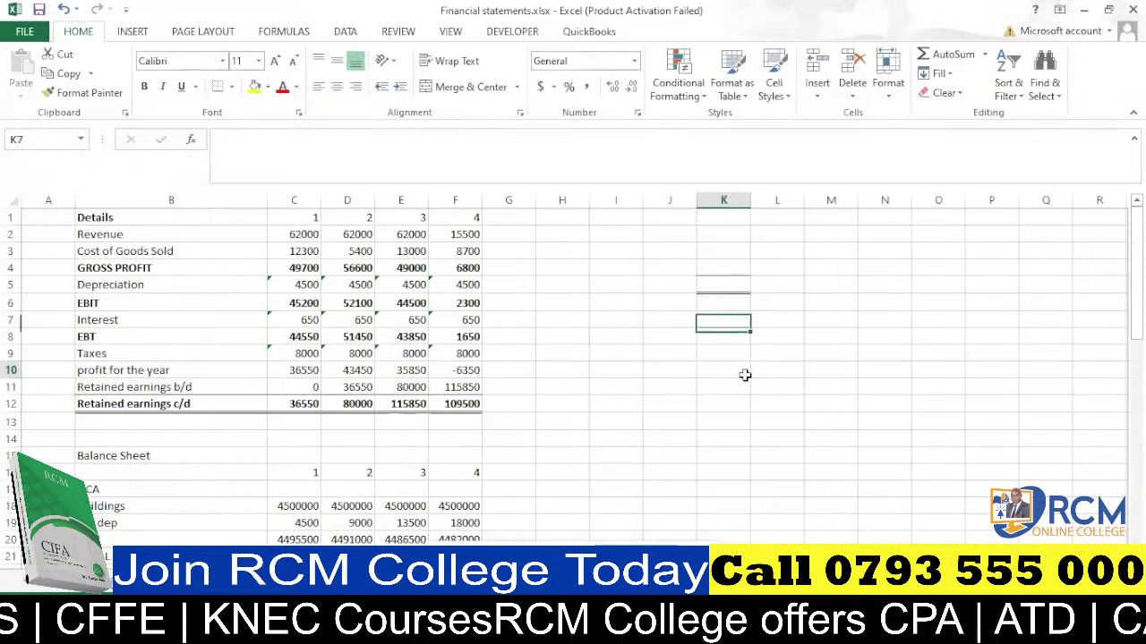
{"action": "left_click", "coordinate": [231, 87]}
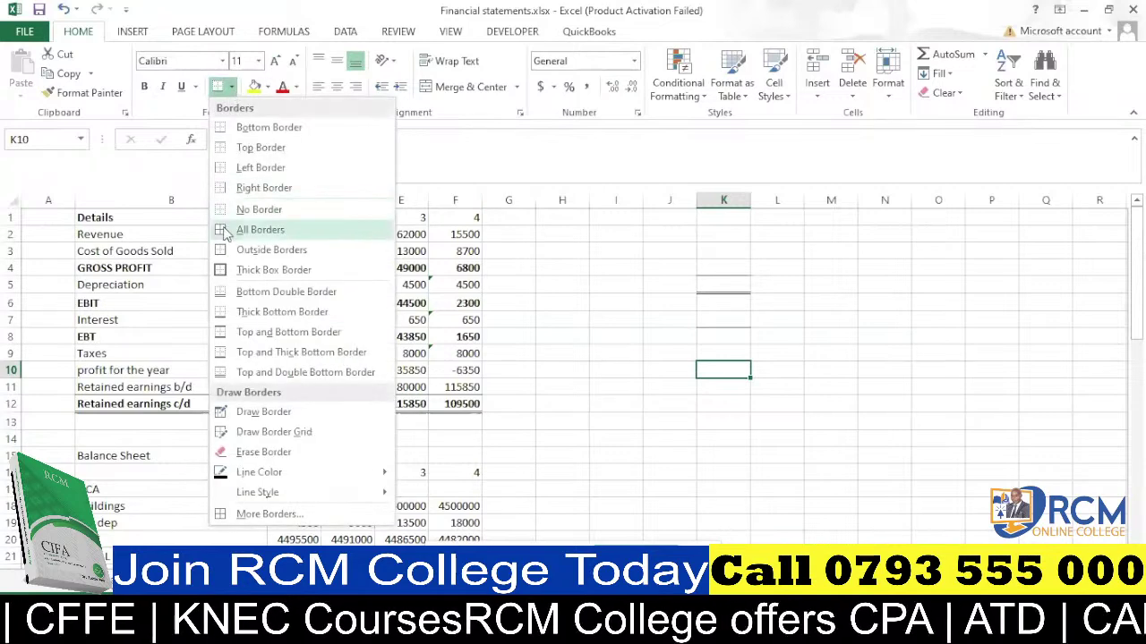
{"action": "left_click", "coordinate": [792, 340]}
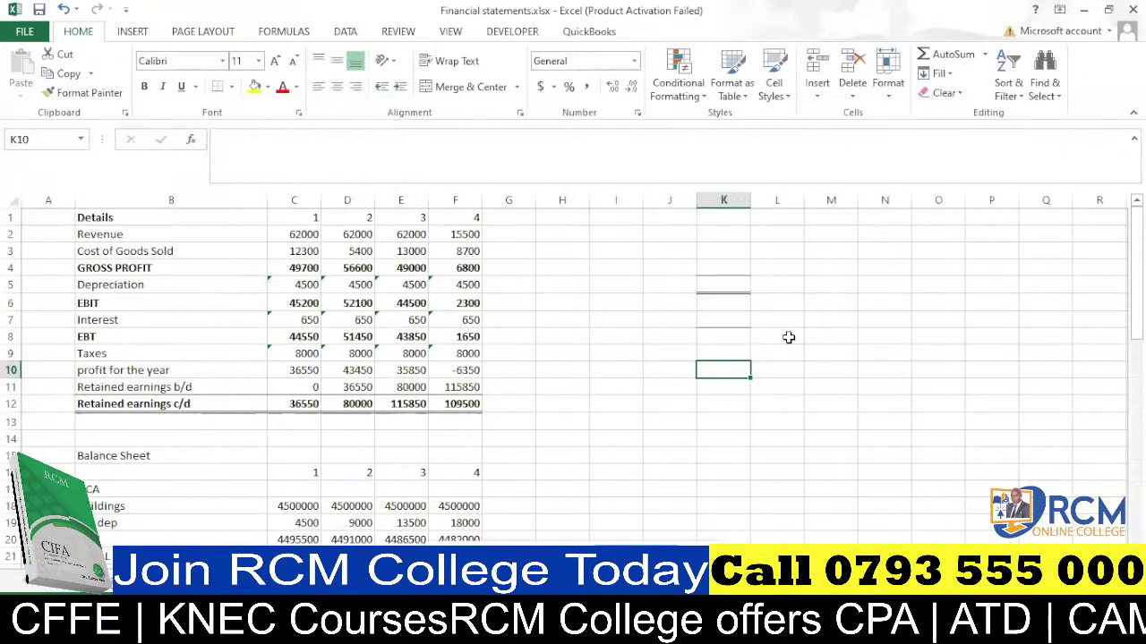
{"action": "left_click", "coordinate": [774, 347]}
{"action": "left_click_drag", "start_coordinate": [774, 348], "coordinate": [818, 433]}
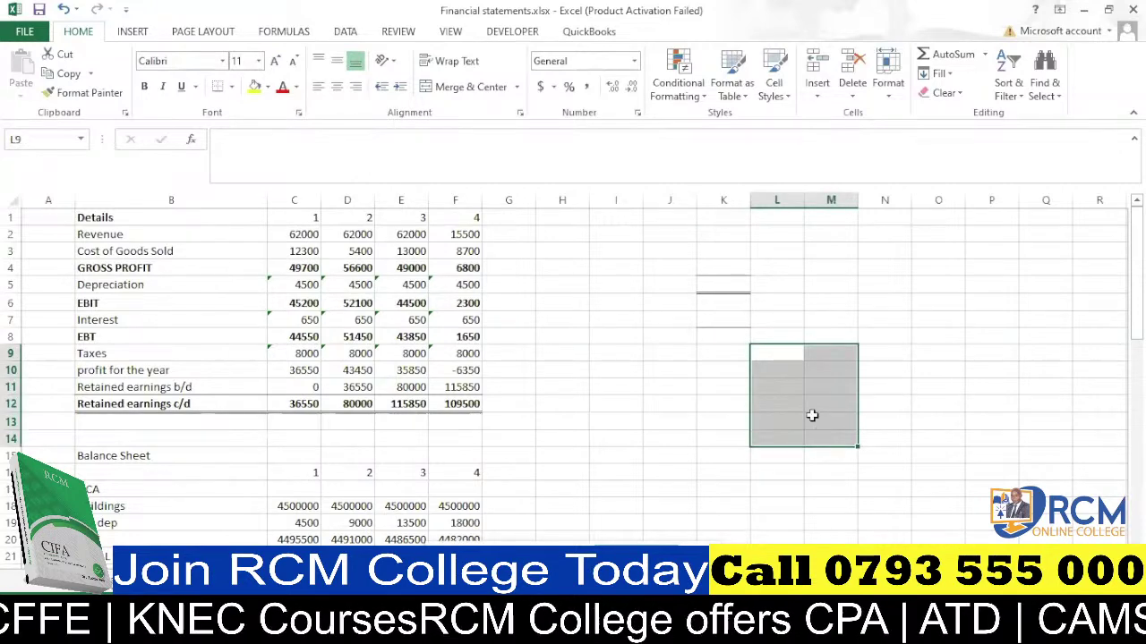
{"action": "left_click", "coordinate": [233, 86]}
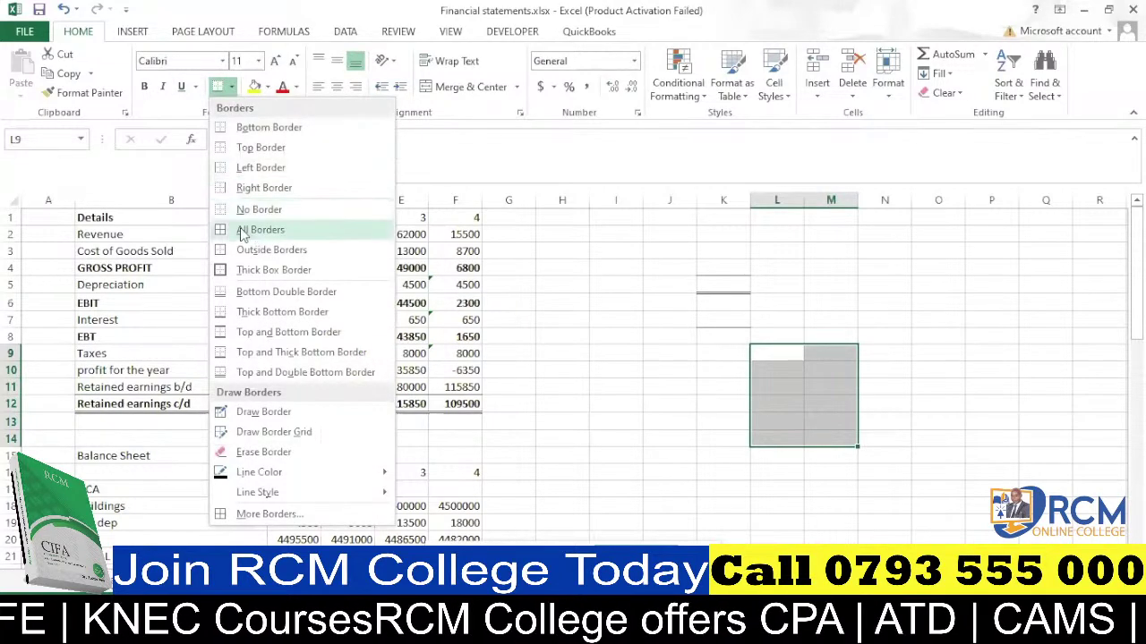
{"action": "left_click", "coordinate": [225, 230]}
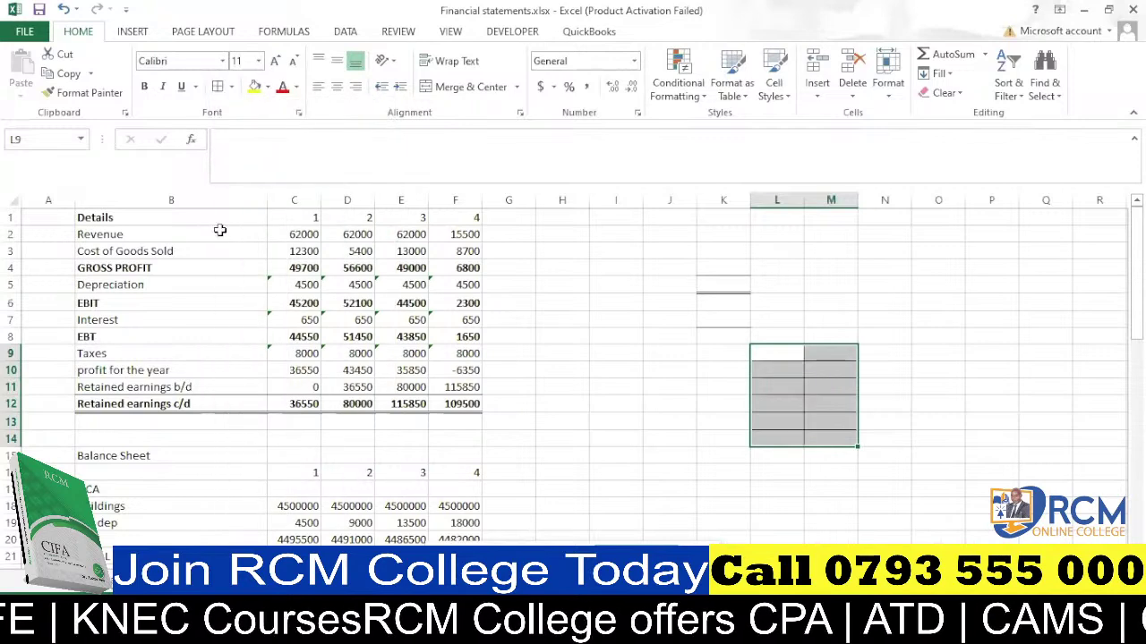
{"action": "left_click", "coordinate": [1004, 392]}
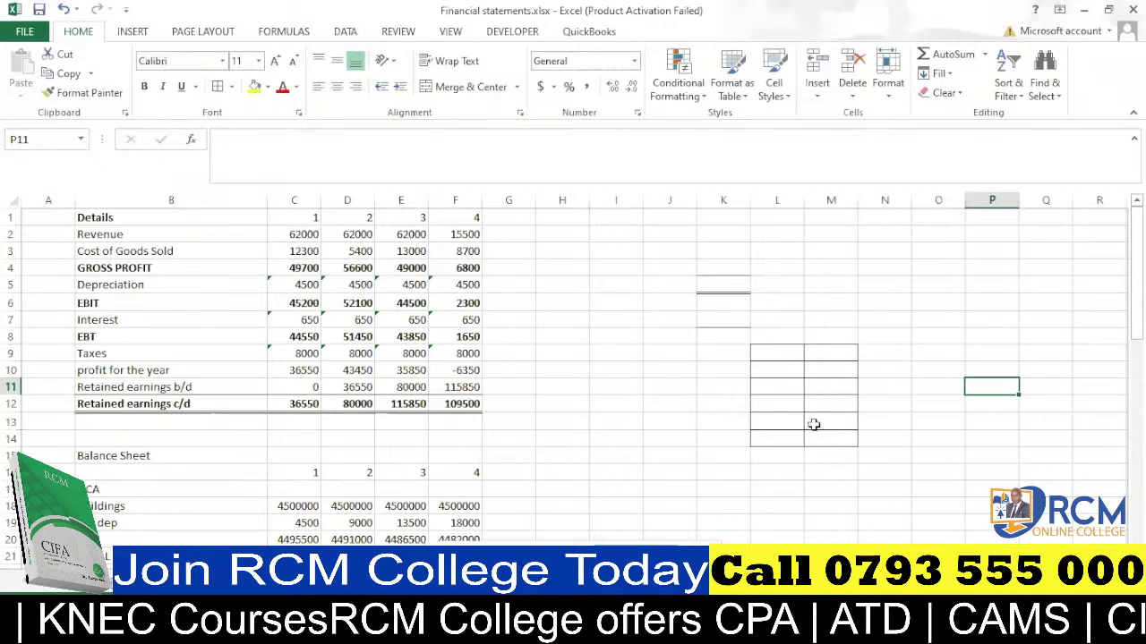
{"action": "left_click_drag", "start_coordinate": [767, 392], "coordinate": [828, 420]}
{"action": "left_click", "coordinate": [890, 335]}
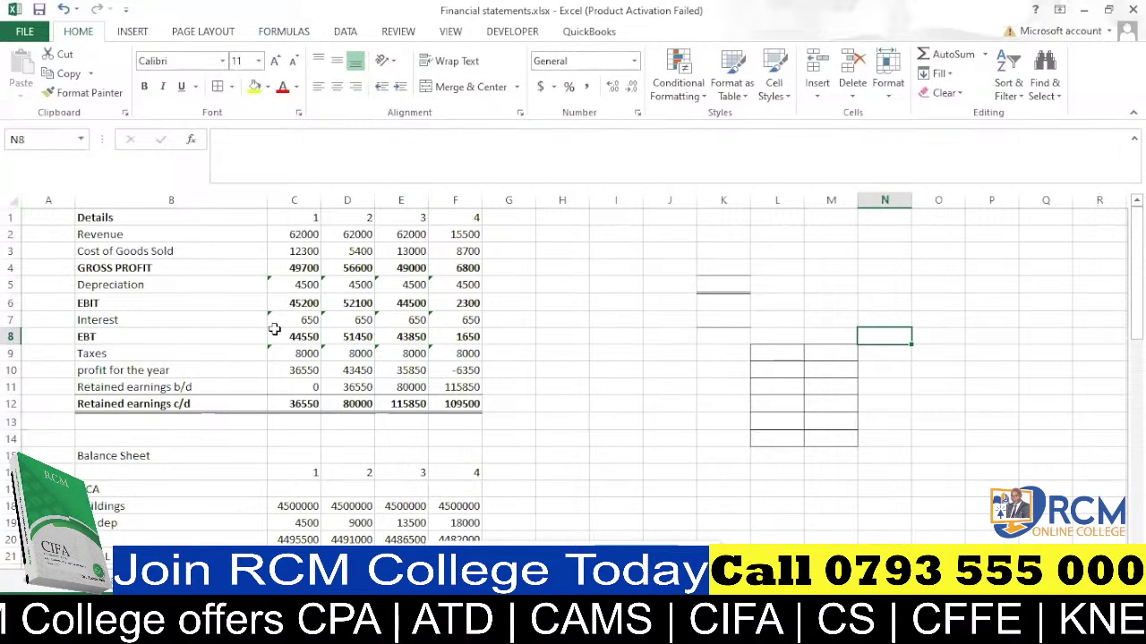
Clear the accumulated depreciation values for all four months from C19:F19 of the balance sheet.
{"action": "left_click", "coordinate": [626, 333]}
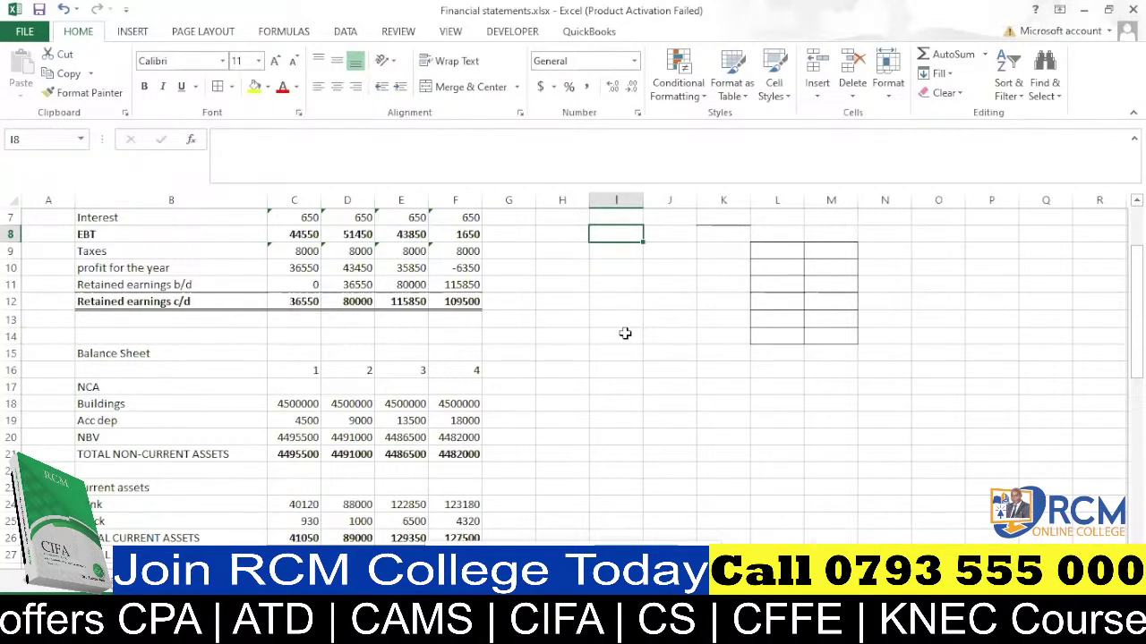
{"action": "scroll", "coordinate": [627, 345], "scroll_direction": "down", "scroll_amount": 5}
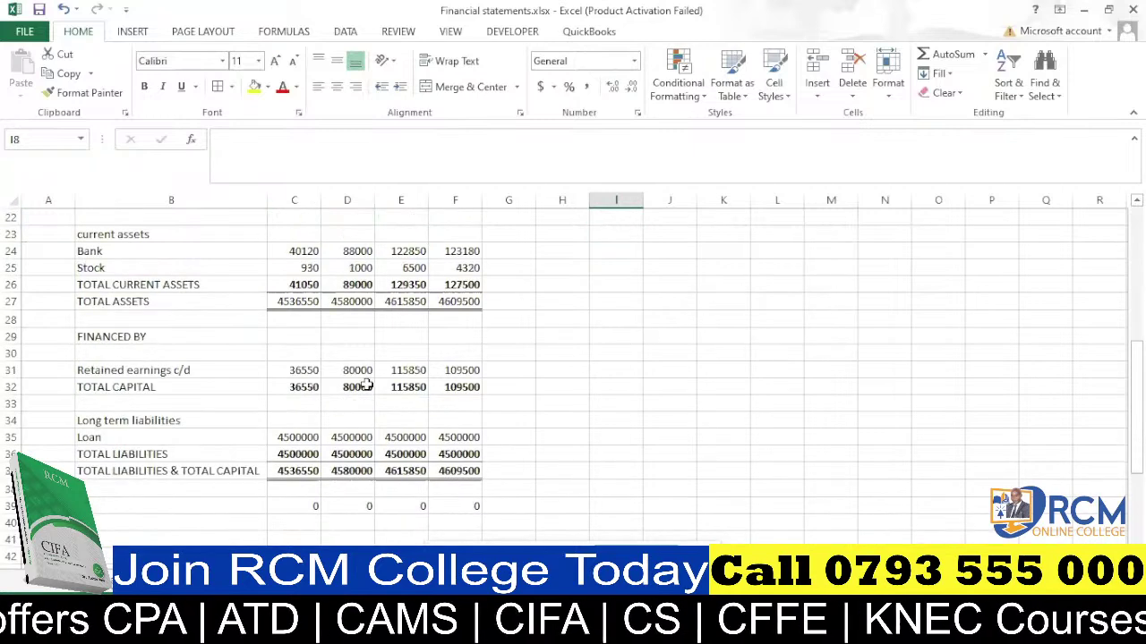
{"action": "scroll", "coordinate": [358, 367], "scroll_direction": "up", "scroll_amount": 3}
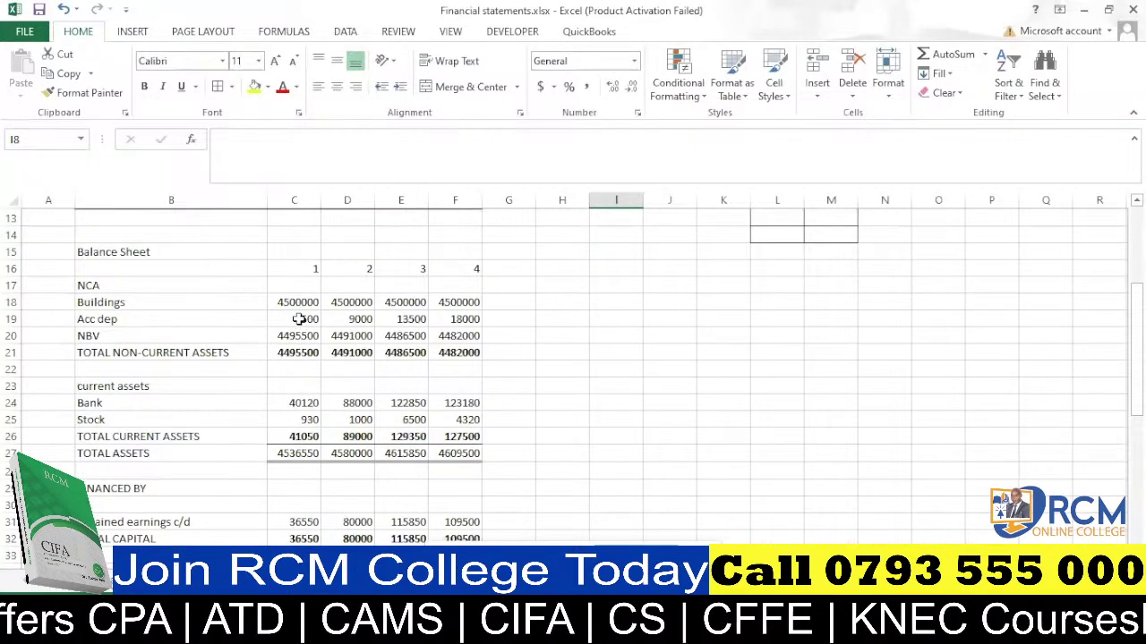
{"action": "left_click_drag", "start_coordinate": [304, 319], "coordinate": [468, 322]}
{"action": "key", "text": "Delete"}
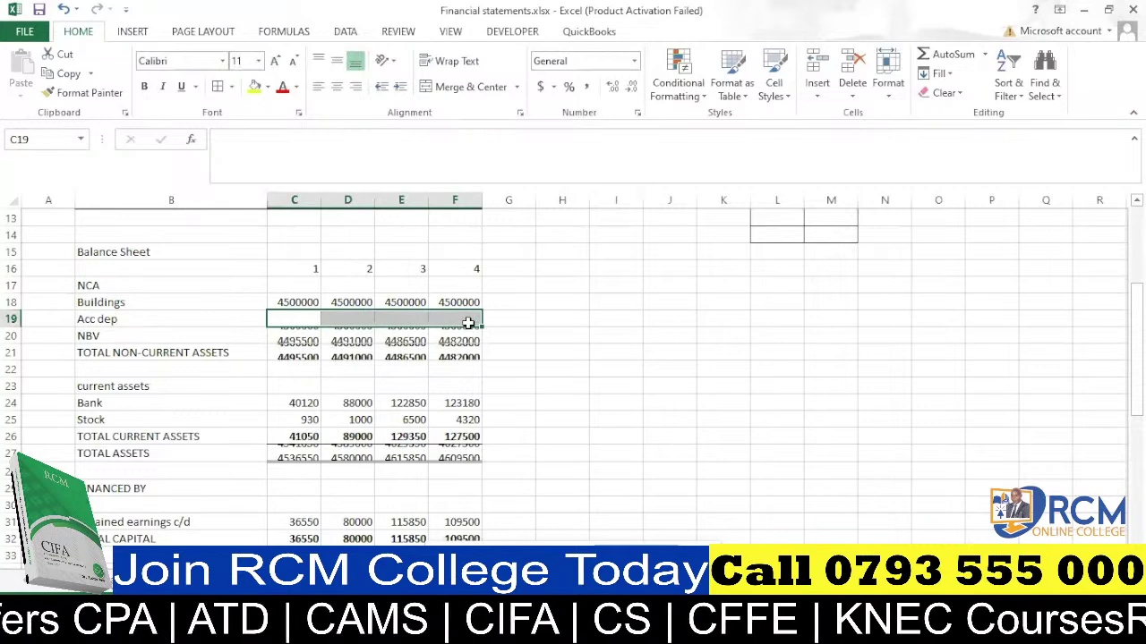
{"action": "left_click", "coordinate": [573, 323]}
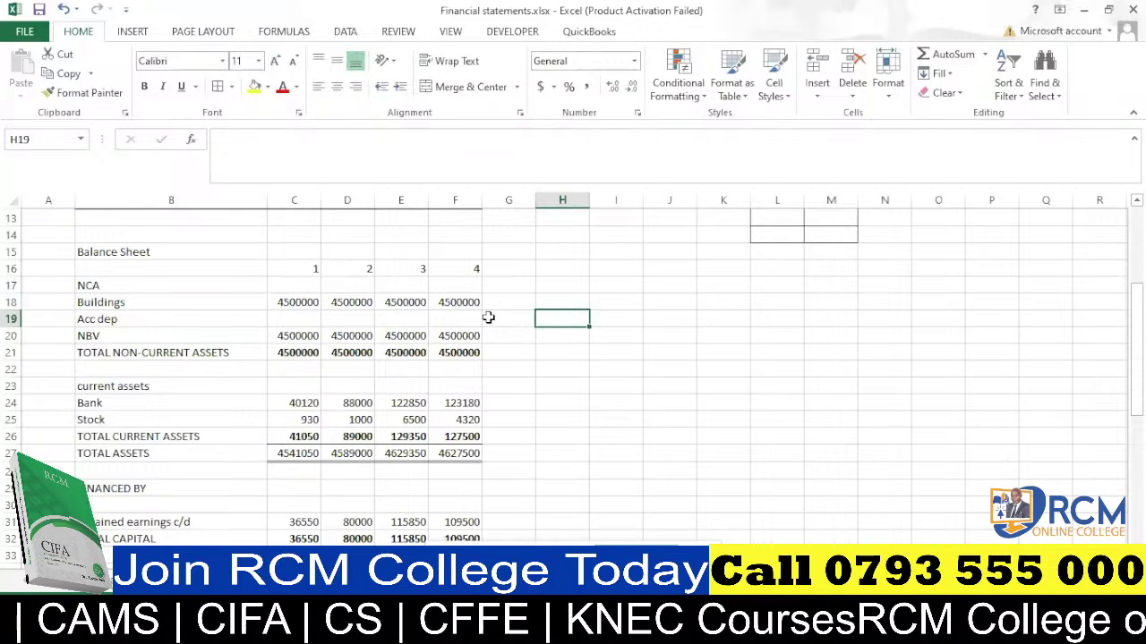
Examine the transaction accounts, amounts and mappings on the data sheet, then return to the financial statements.
{"action": "scroll", "coordinate": [285, 315], "scroll_direction": "up", "scroll_amount": 4}
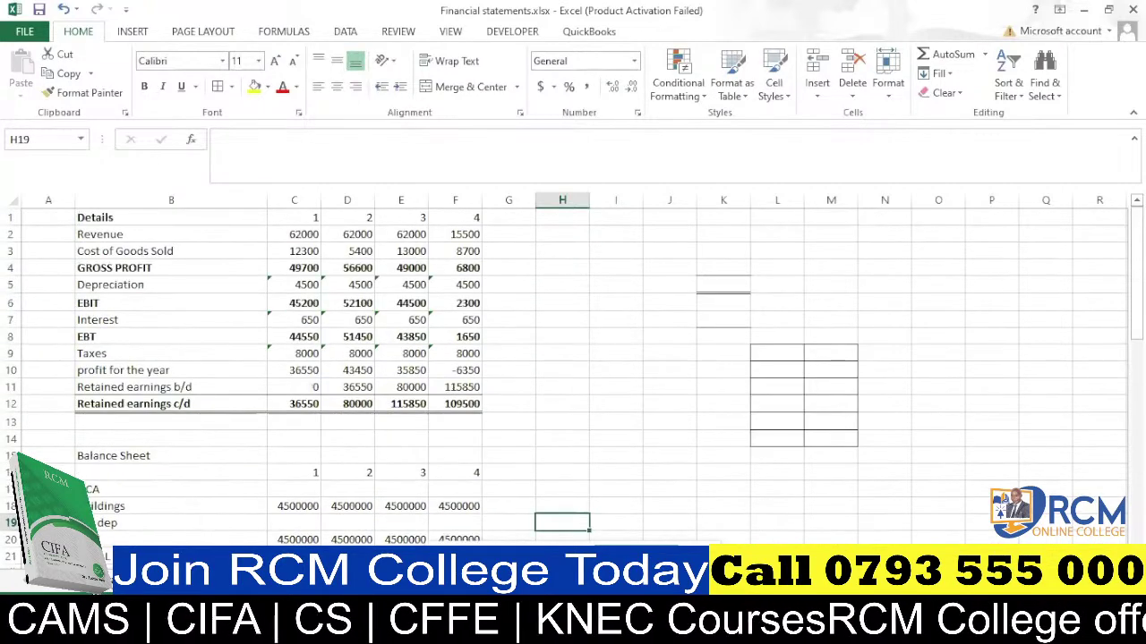
{"action": "key", "text": "ctrl+Page_Down"}
{"action": "scroll", "coordinate": [225, 384], "scroll_direction": "up", "scroll_amount": 4}
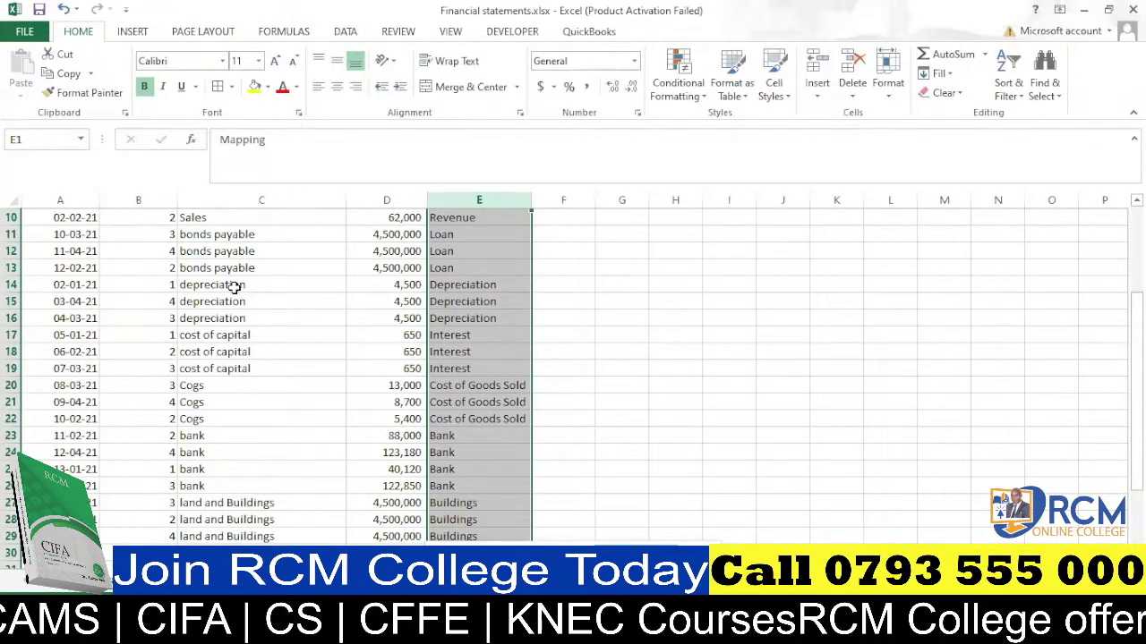
{"action": "scroll", "coordinate": [225, 307], "scroll_direction": "down", "scroll_amount": 3}
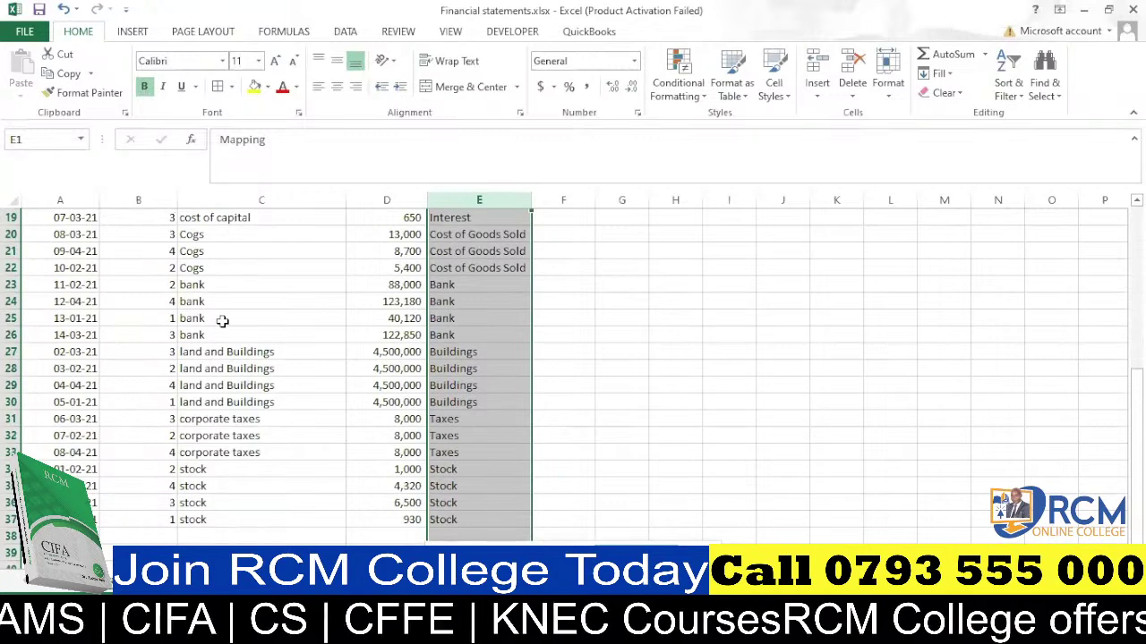
{"action": "scroll", "coordinate": [222, 322], "scroll_direction": "down", "scroll_amount": 2}
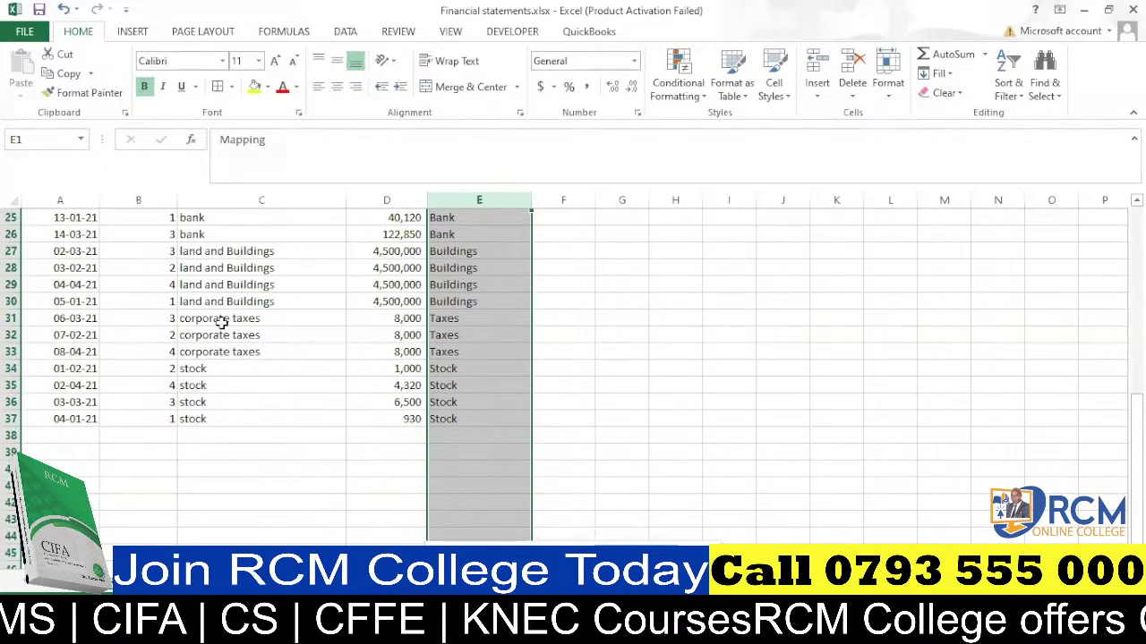
{"action": "scroll", "coordinate": [221, 324], "scroll_direction": "up", "scroll_amount": 4}
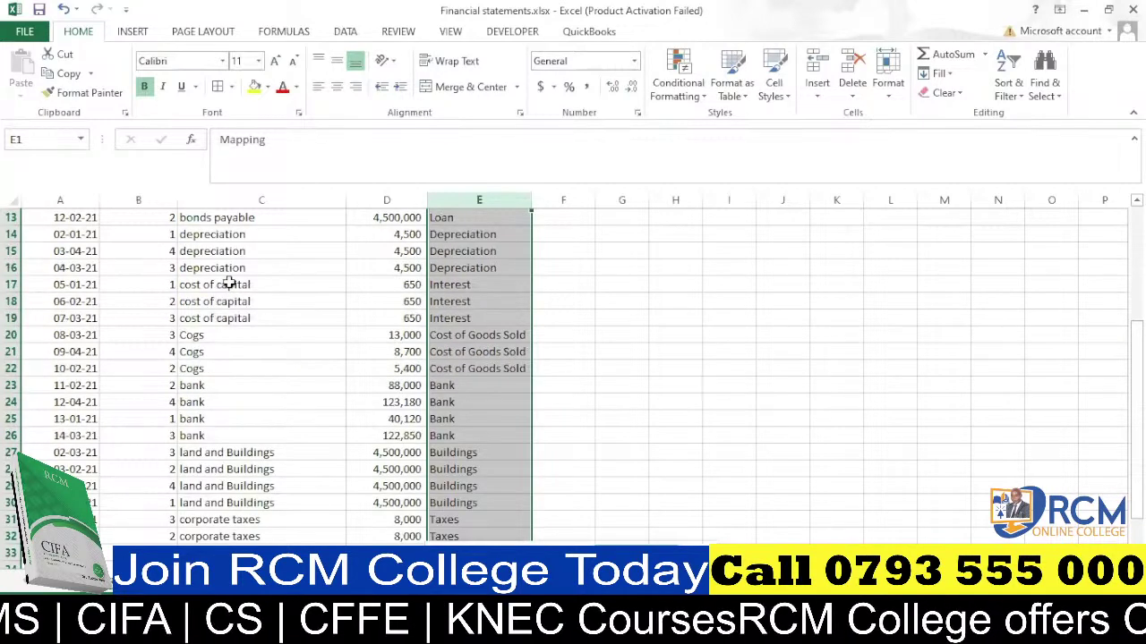
{"action": "scroll", "coordinate": [229, 284], "scroll_direction": "down", "scroll_amount": 2}
{"action": "scroll", "coordinate": [228, 291], "scroll_direction": "down", "scroll_amount": 2}
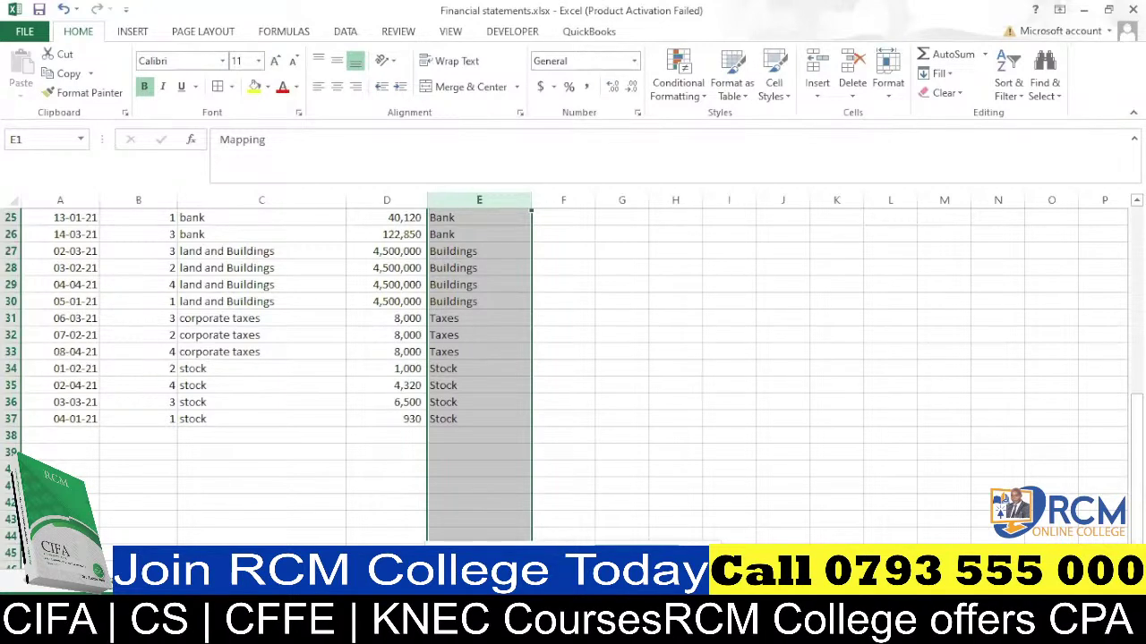
{"action": "left_click", "coordinate": [183, 582]}
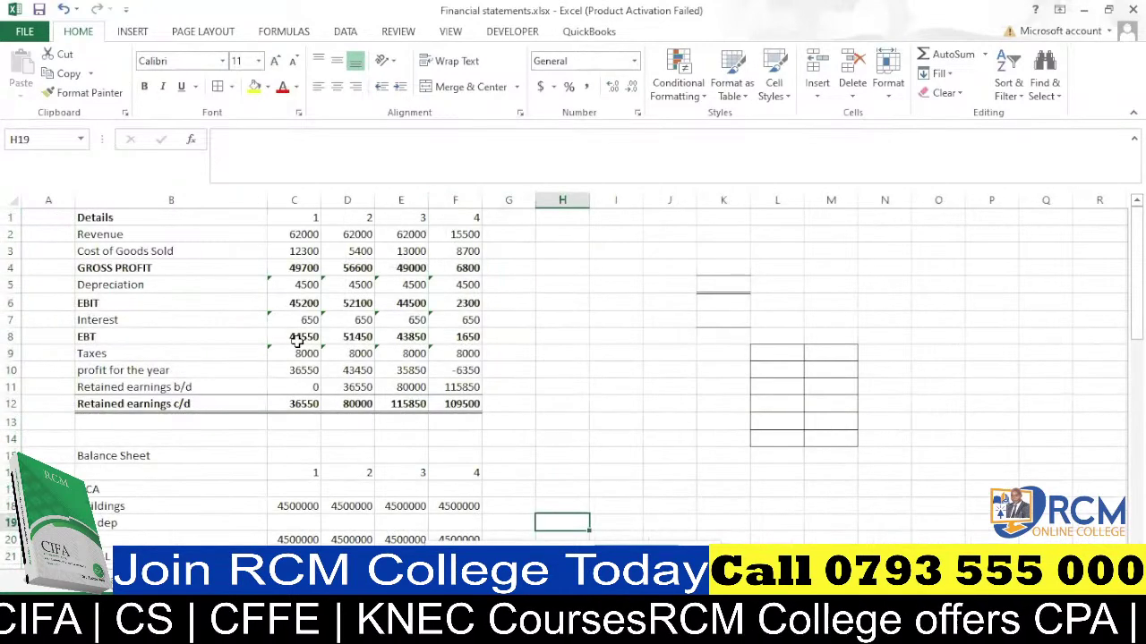
{"action": "scroll", "coordinate": [298, 342], "scroll_direction": "down", "scroll_amount": 2}
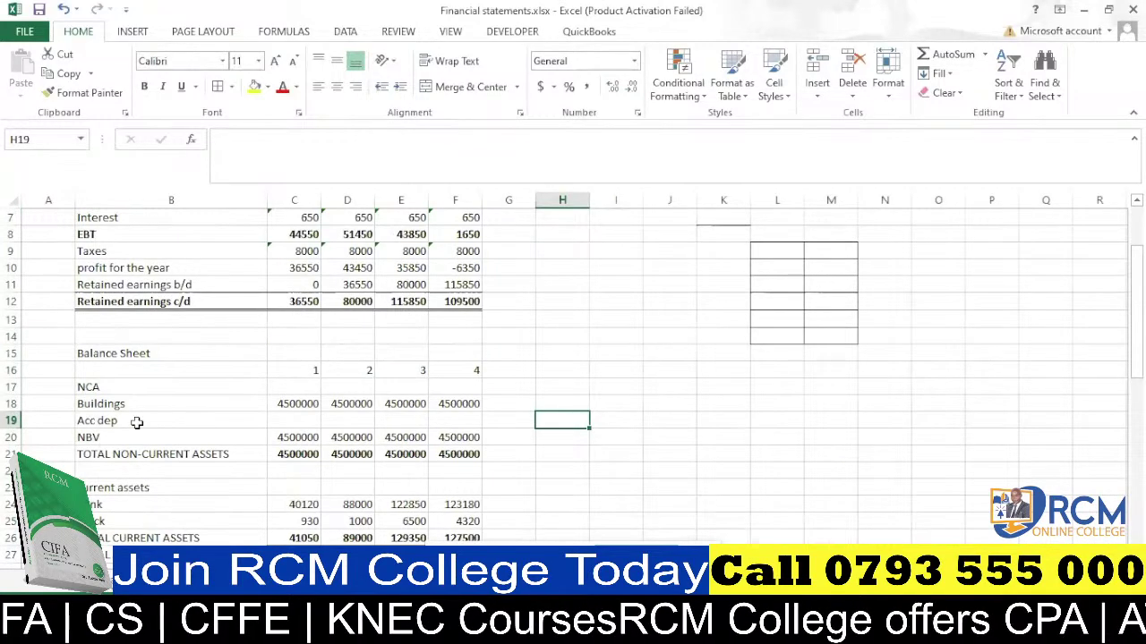
{"action": "left_click", "coordinate": [303, 419]}
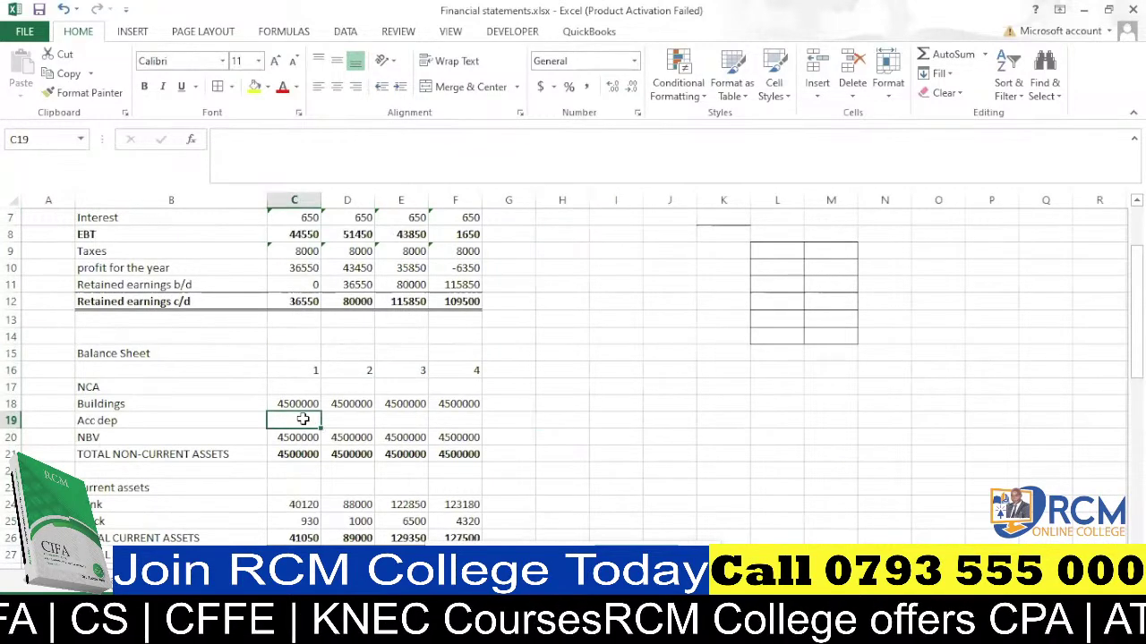
{"action": "left_click", "coordinate": [161, 582]}
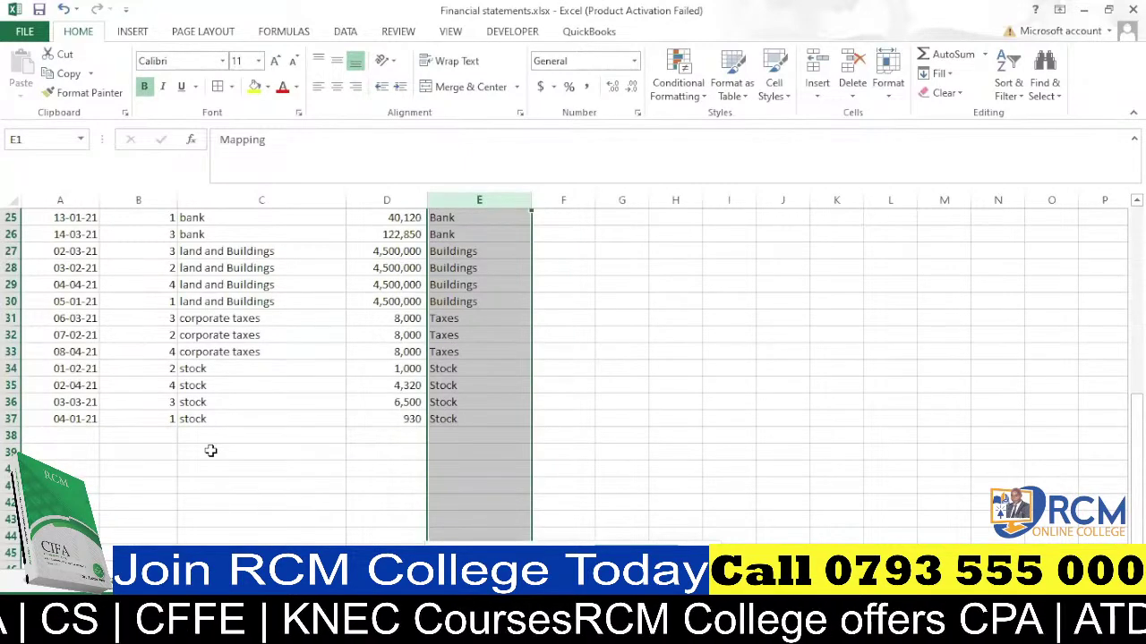
{"action": "left_click", "coordinate": [233, 582]}
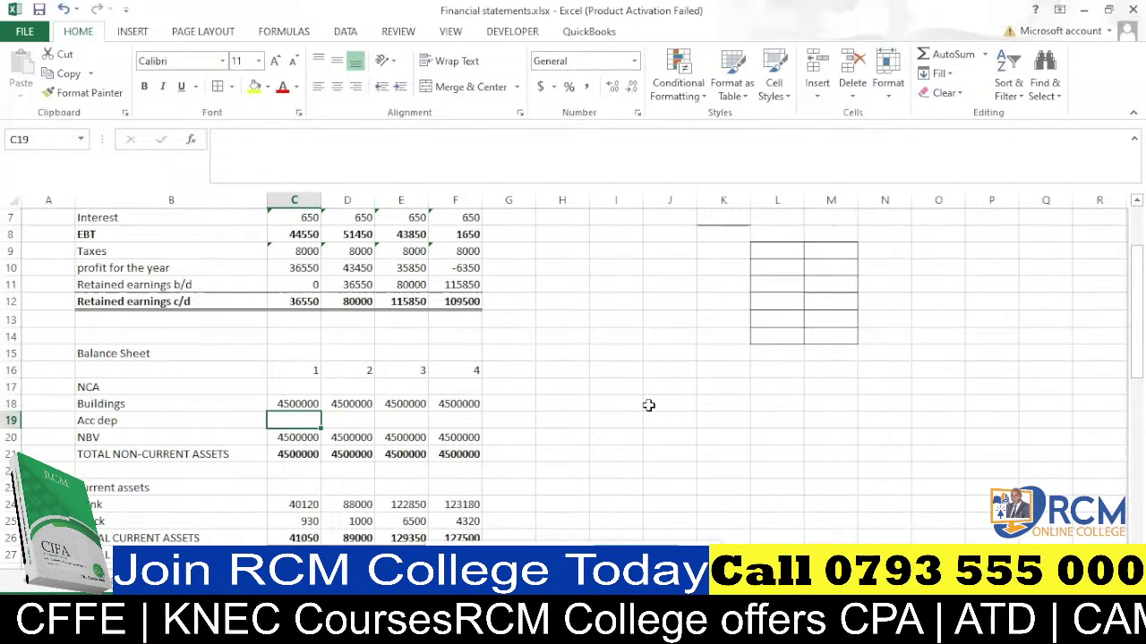
Merge and center J18:N18 beside the balance sheet and give the merged cell a thick bottom border.
{"action": "left_click_drag", "start_coordinate": [659, 404], "coordinate": [908, 404]}
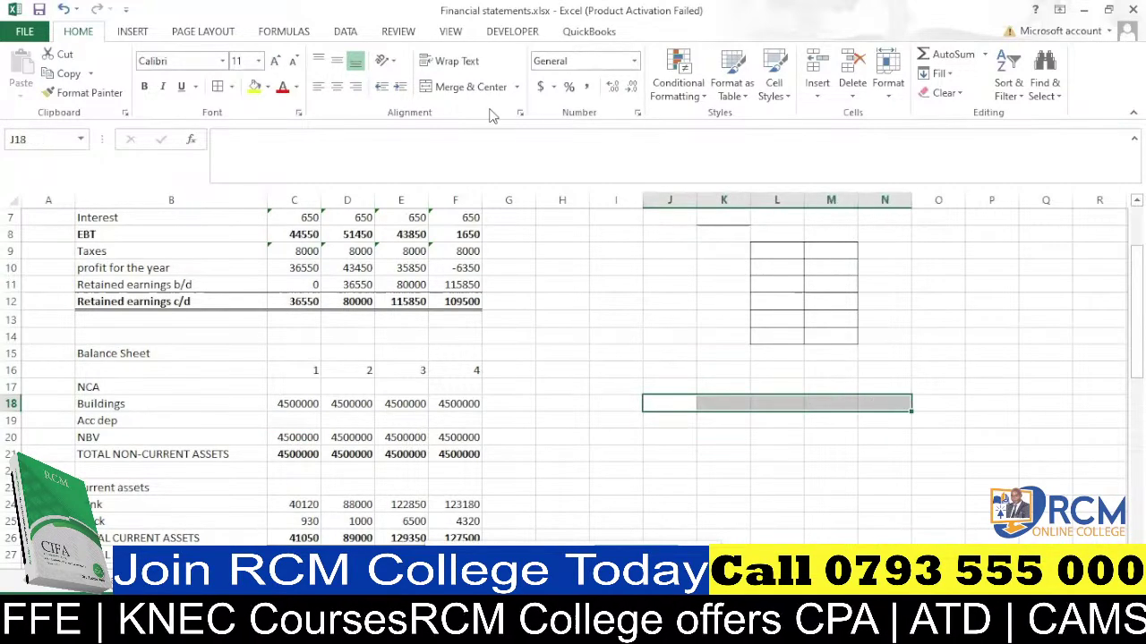
{"action": "left_click", "coordinate": [471, 87]}
{"action": "left_click", "coordinate": [775, 419]}
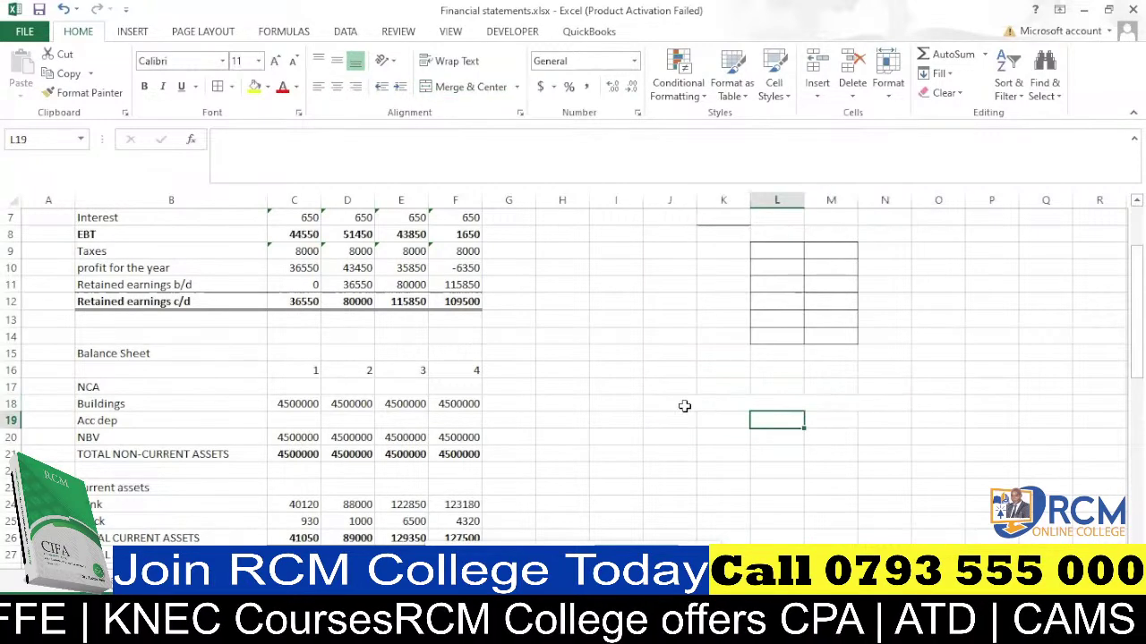
{"action": "left_click", "coordinate": [773, 402]}
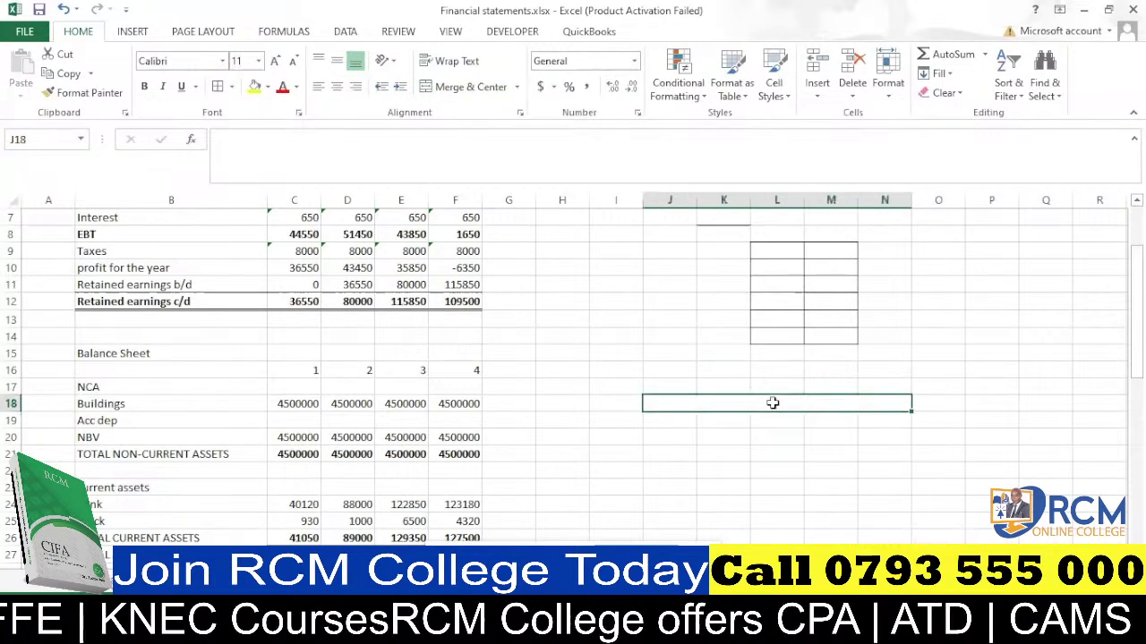
{"action": "left_click", "coordinate": [231, 87]}
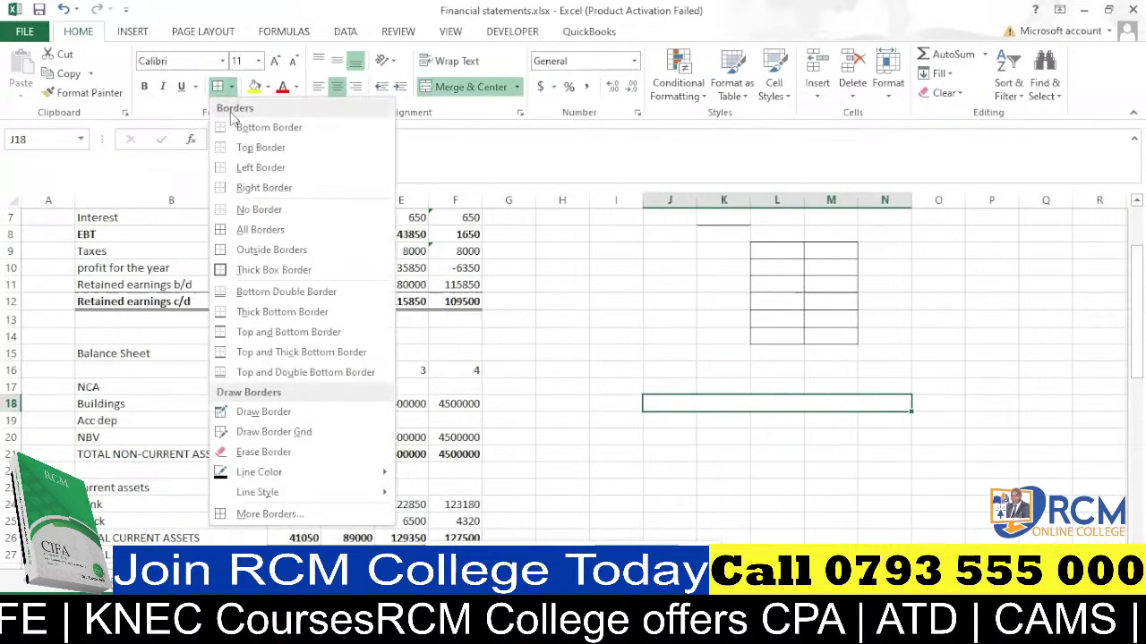
{"action": "left_click", "coordinate": [232, 313]}
{"action": "left_click", "coordinate": [762, 423]}
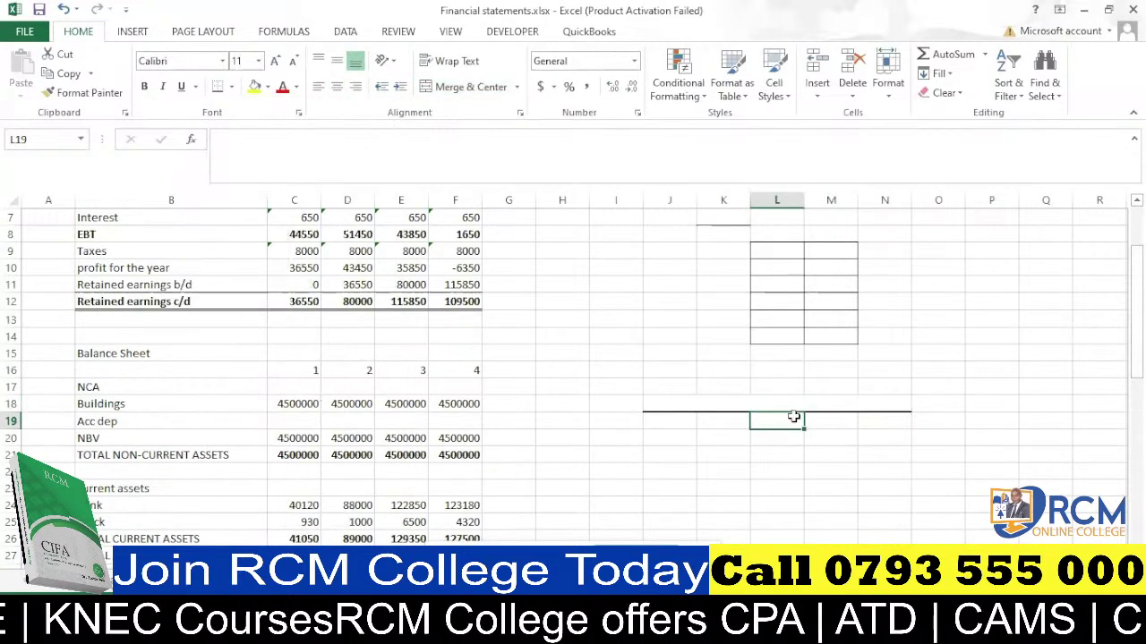
Apply a right border to L19:L25 to form the vertical divider of a T-account.
{"action": "left_click_drag", "start_coordinate": [793, 418], "coordinate": [791, 524]}
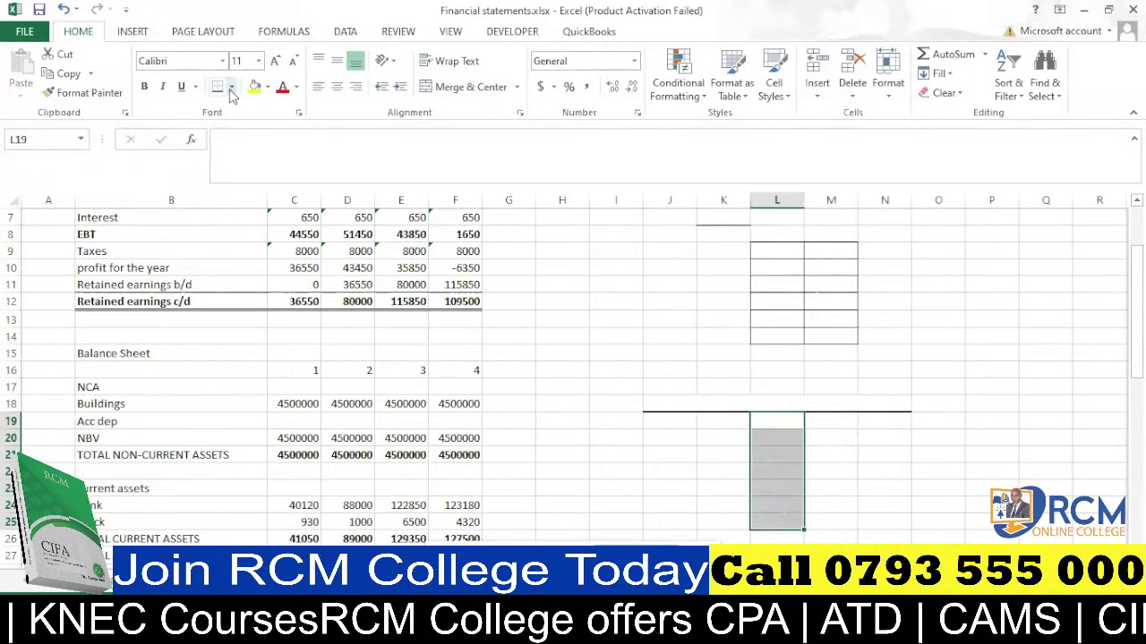
{"action": "left_click", "coordinate": [231, 87]}
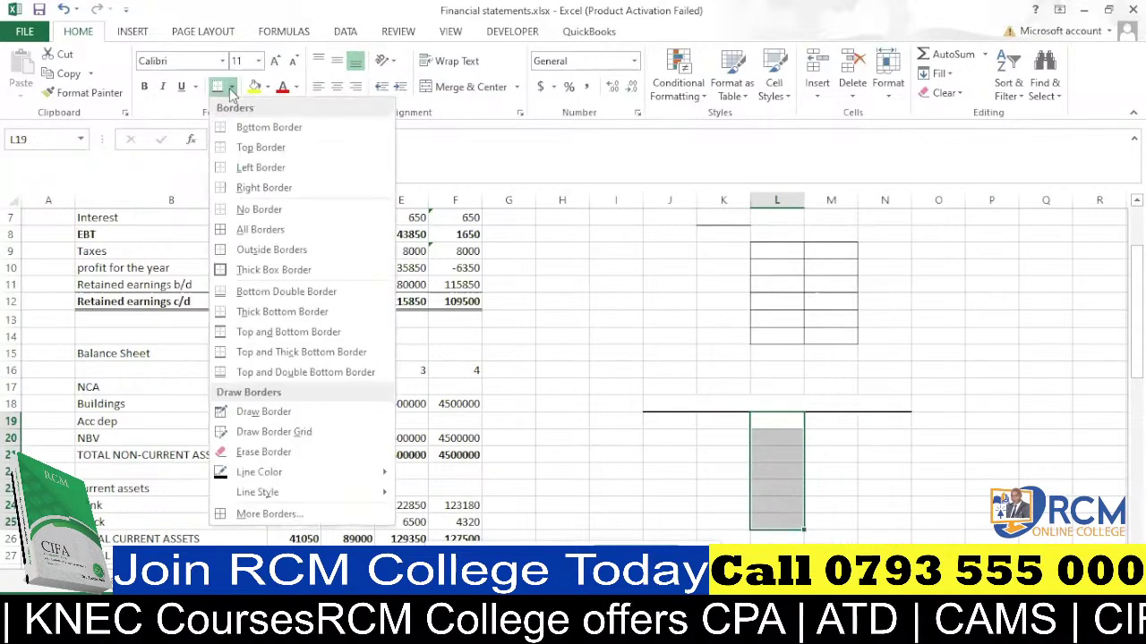
{"action": "left_click", "coordinate": [226, 188]}
{"action": "left_click", "coordinate": [881, 437]}
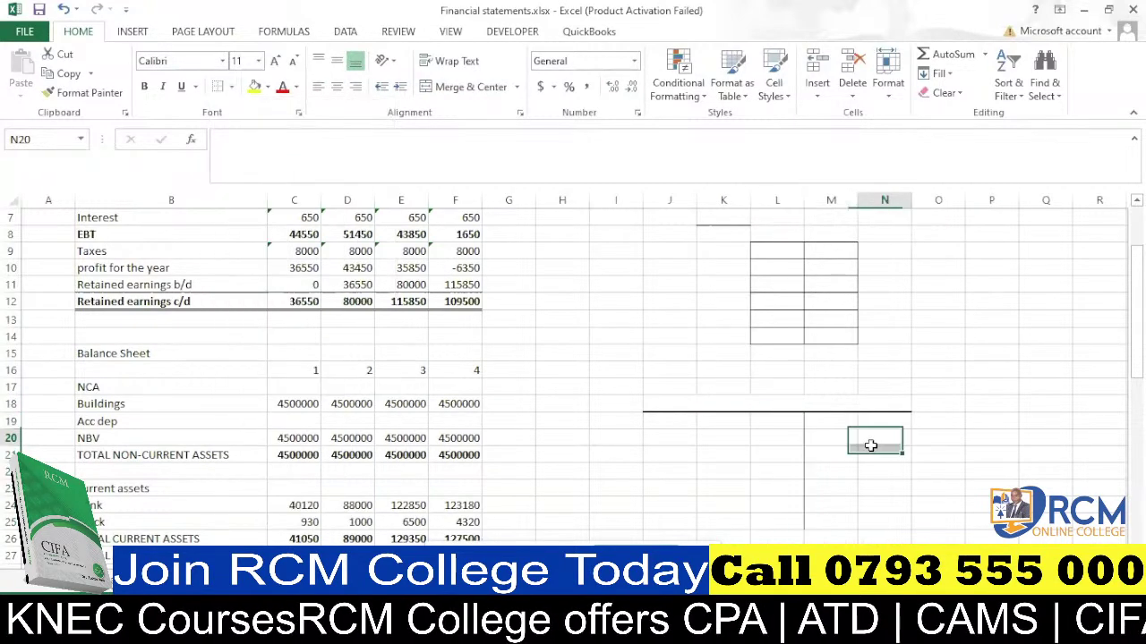
Title the T-account "ACCUMULATED DEPRECIATION A/C" in the merged cell J18.
{"action": "left_click", "coordinate": [761, 404]}
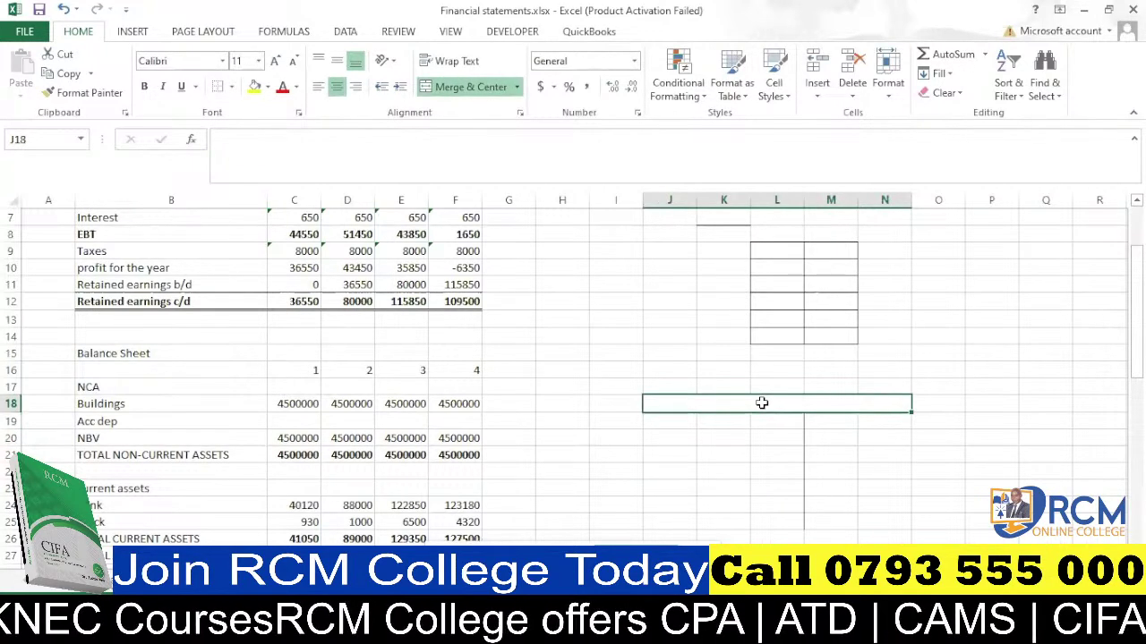
{"action": "type", "text": "ACC"}
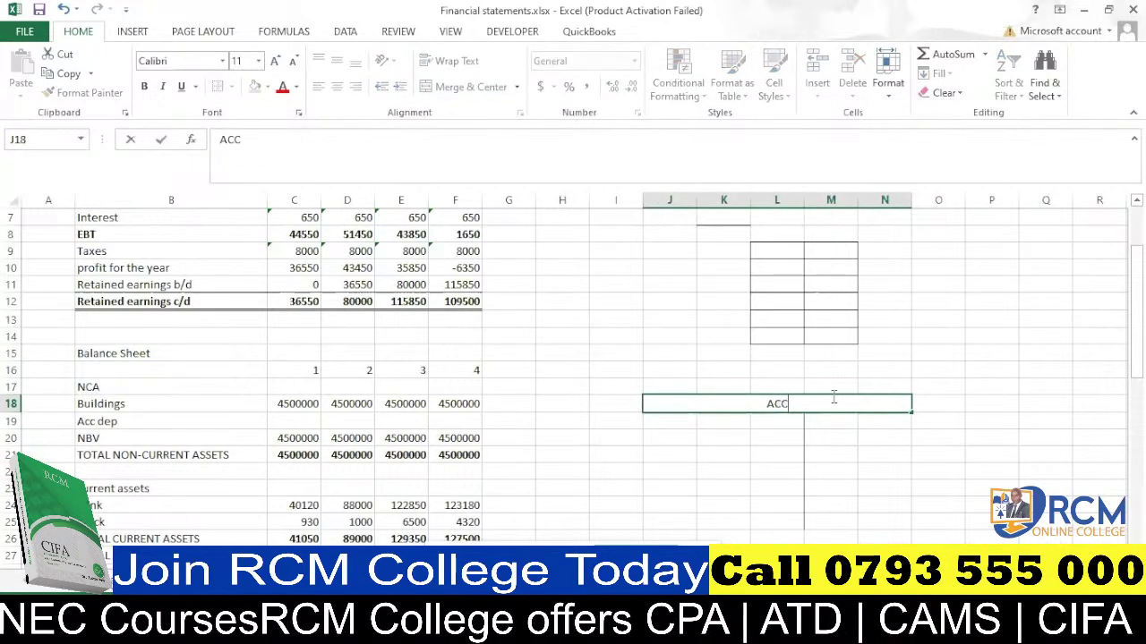
{"action": "type", "text": "UMULAY"}
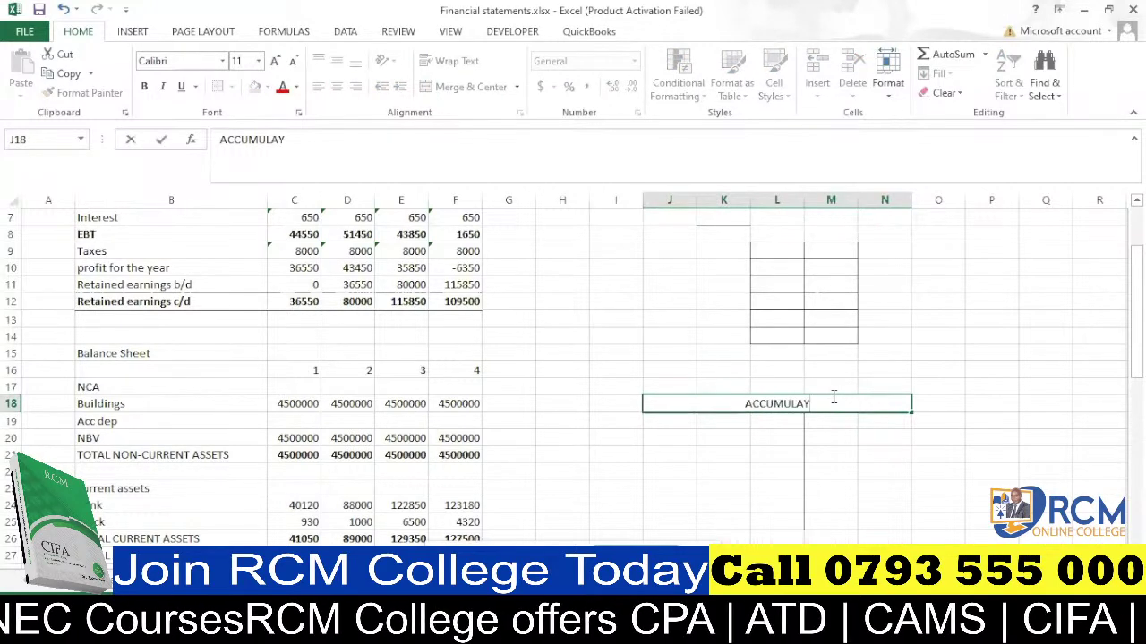
{"action": "key", "text": "BackSpace"}
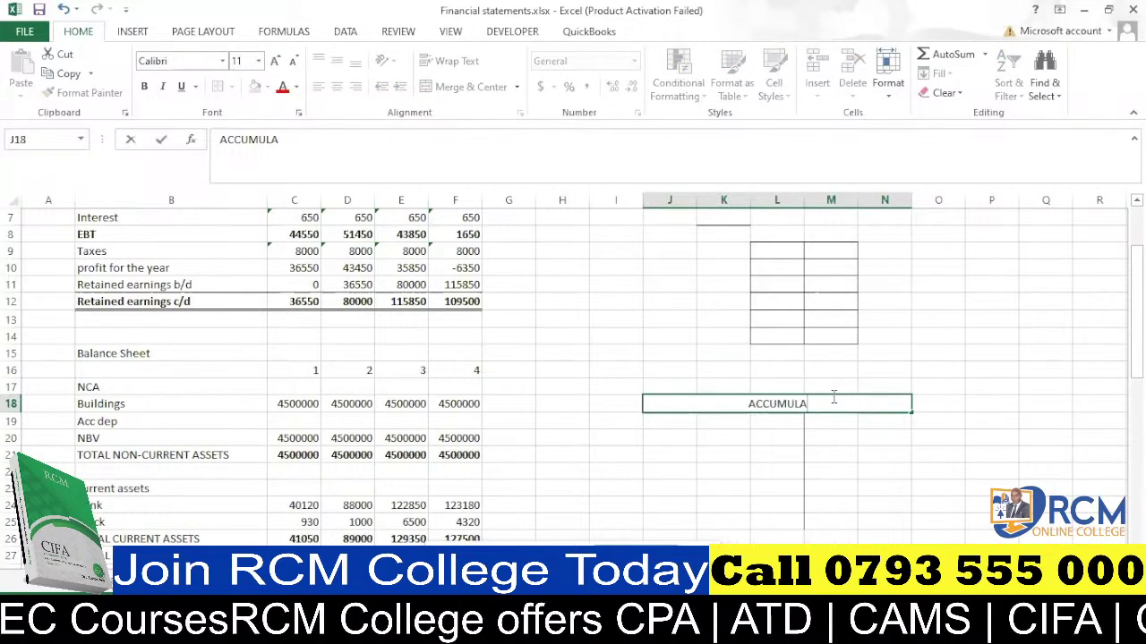
{"action": "type", "text": "TED "}
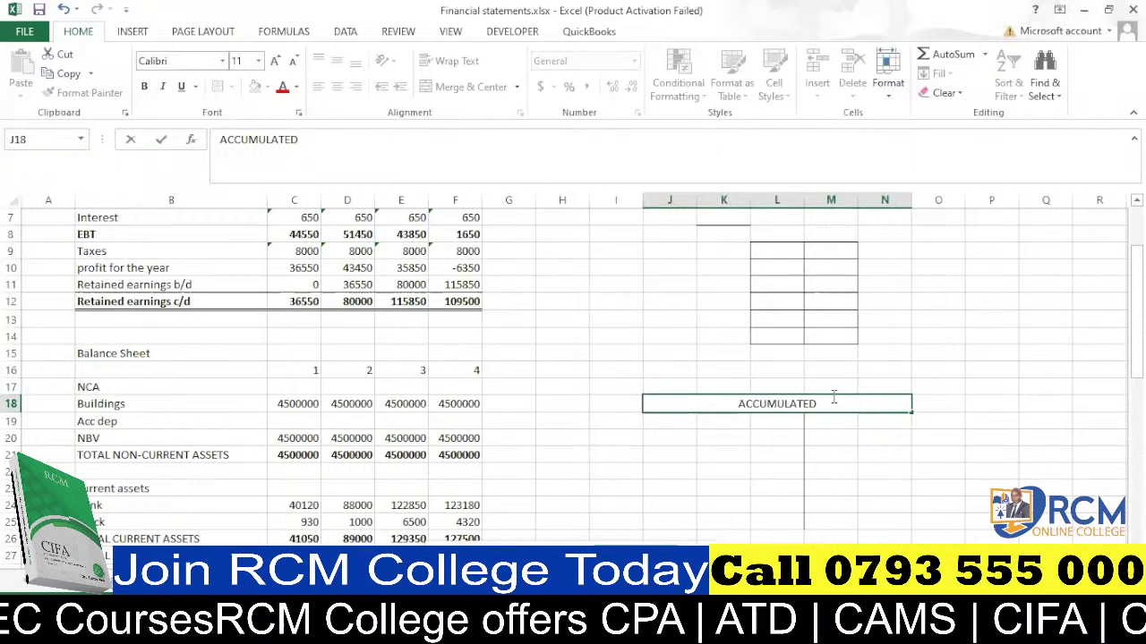
{"action": "type", "text": "DEPRECI"}
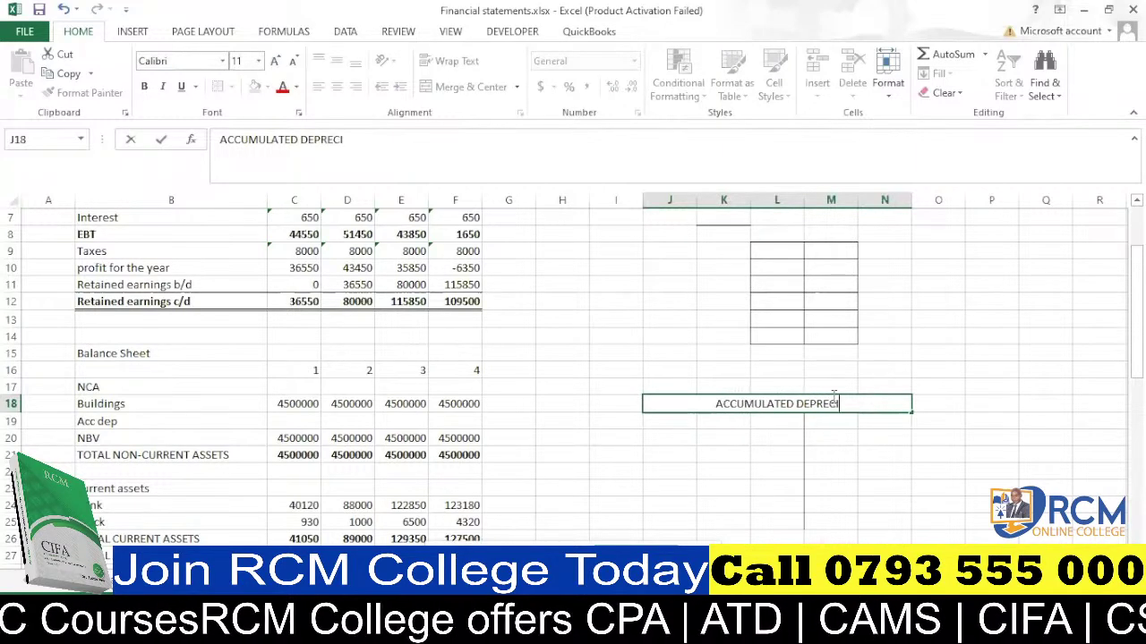
{"action": "type", "text": "ATION"}
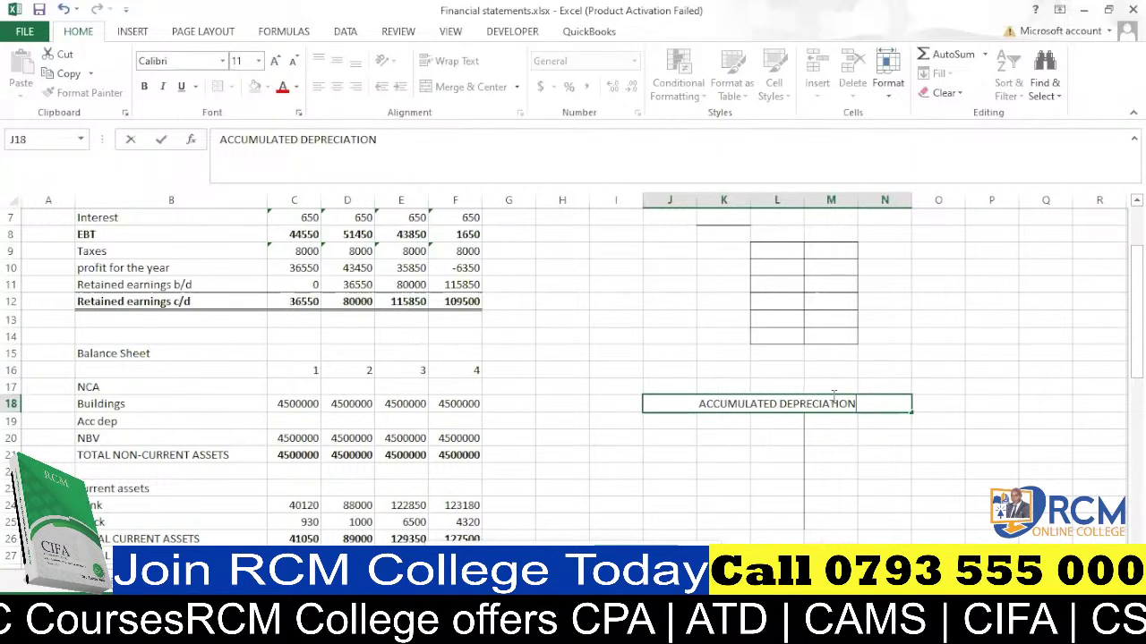
{"action": "type", "text": " A"}
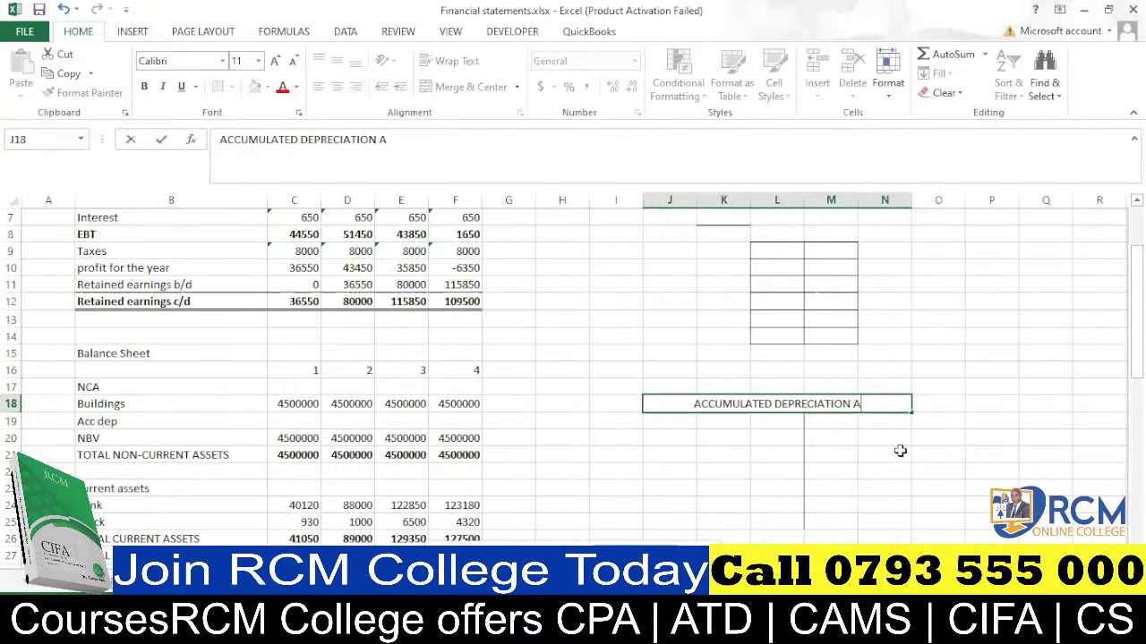
{"action": "type", "text": "/C"}
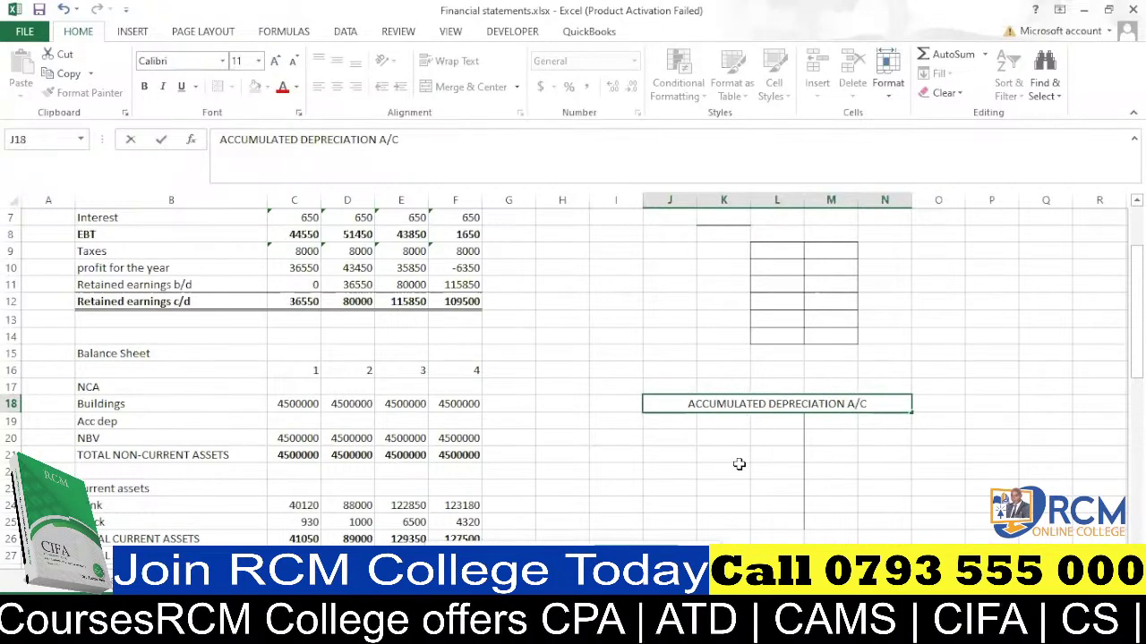
{"action": "left_click", "coordinate": [739, 464]}
Adjust the T-account's column widths by widening L and M, narrowing J and collapsing K.
{"action": "left_click", "coordinate": [849, 428]}
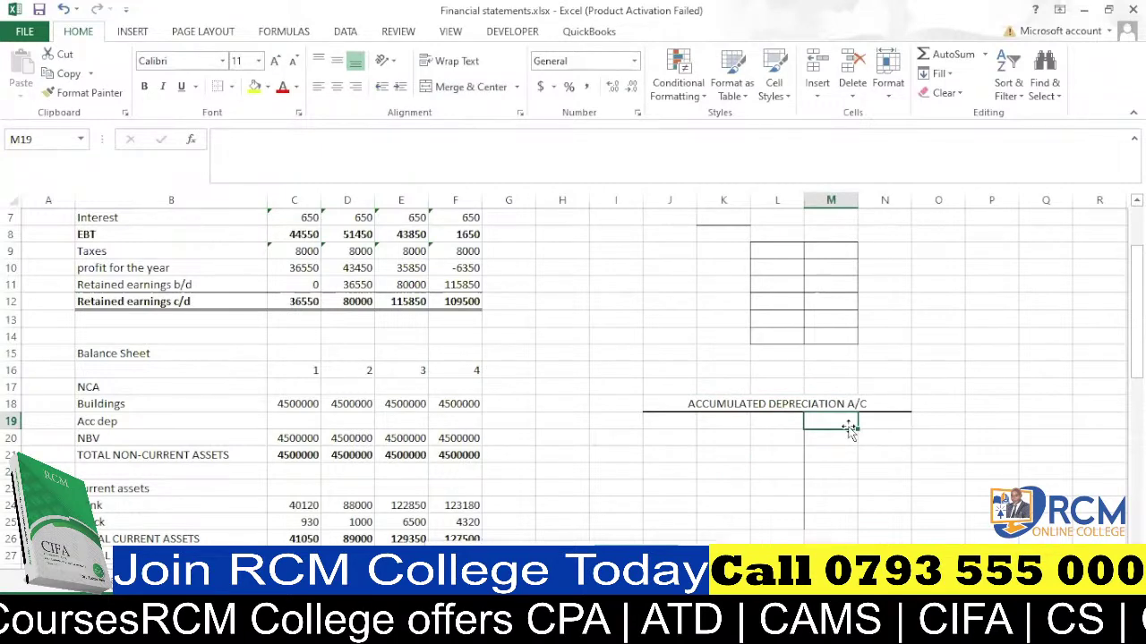
{"action": "left_click_drag", "start_coordinate": [858, 205], "coordinate": [916, 205]}
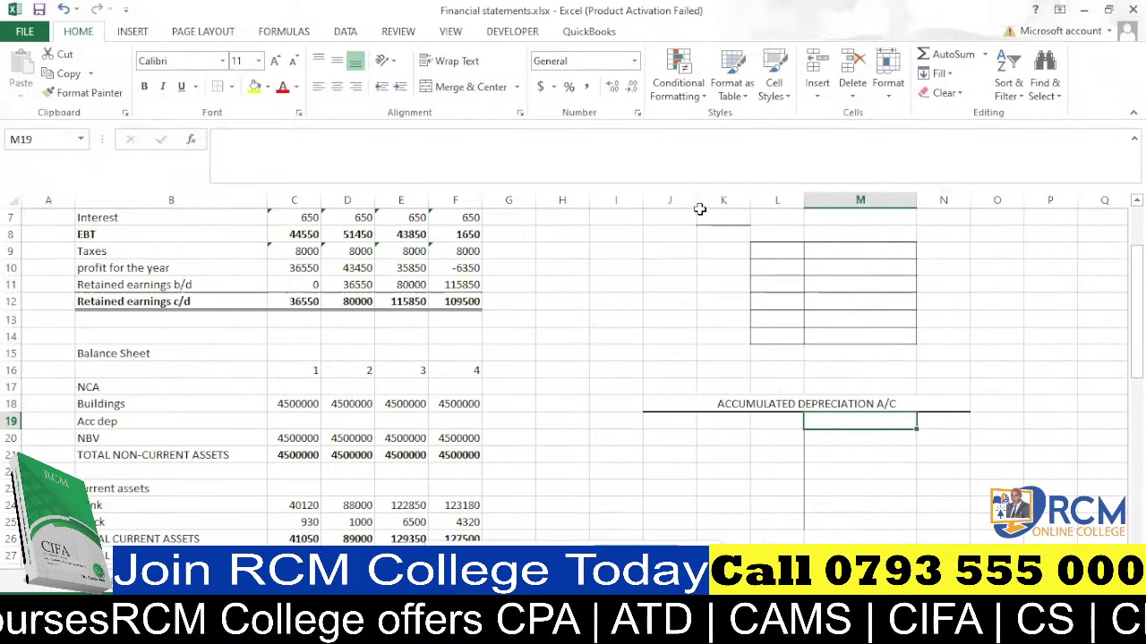
{"action": "left_click", "coordinate": [671, 200]}
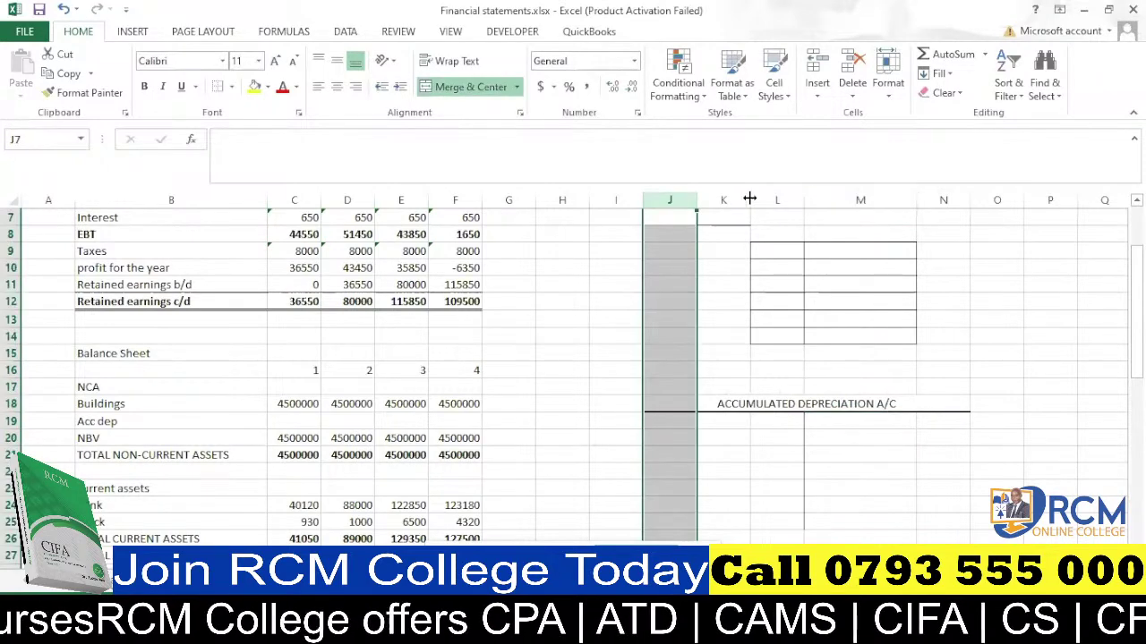
{"action": "left_click_drag", "start_coordinate": [749, 198], "coordinate": [661, 200]}
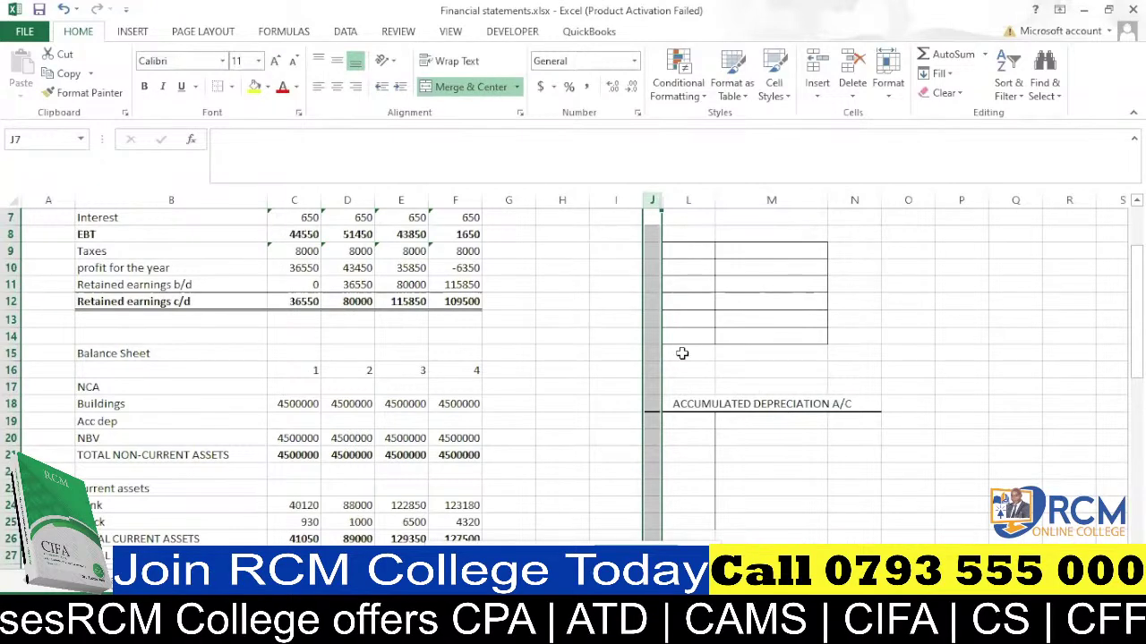
{"action": "left_click_drag", "start_coordinate": [716, 199], "coordinate": [752, 200]}
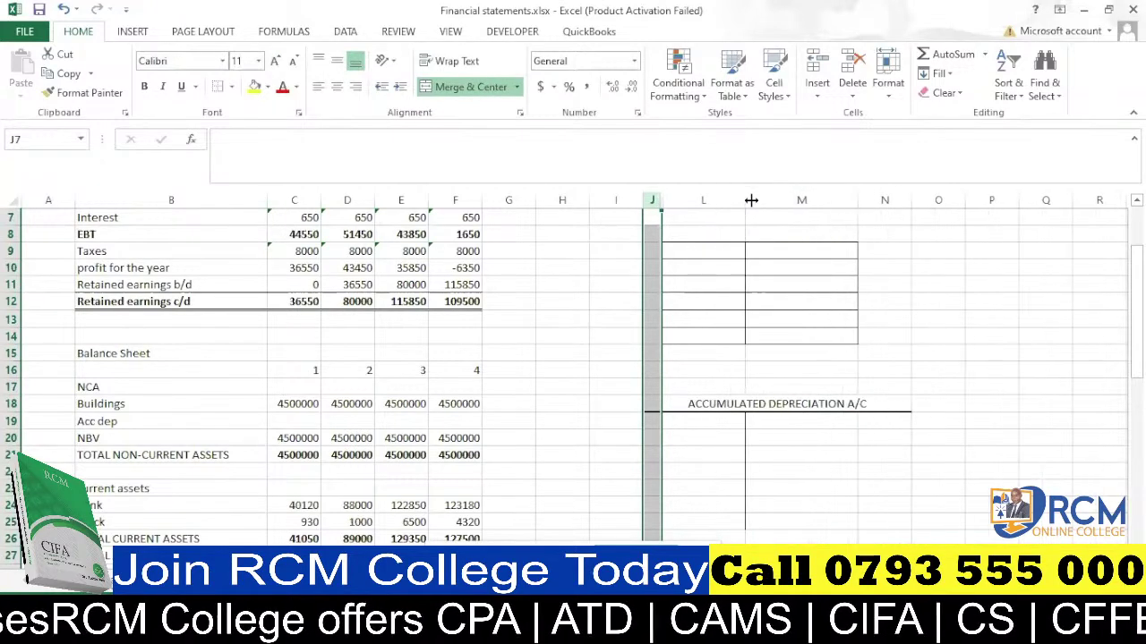
Enter the label "bal b/d" in M19 on the credit side of the accumulated depreciation account.
{"action": "left_click", "coordinate": [779, 418]}
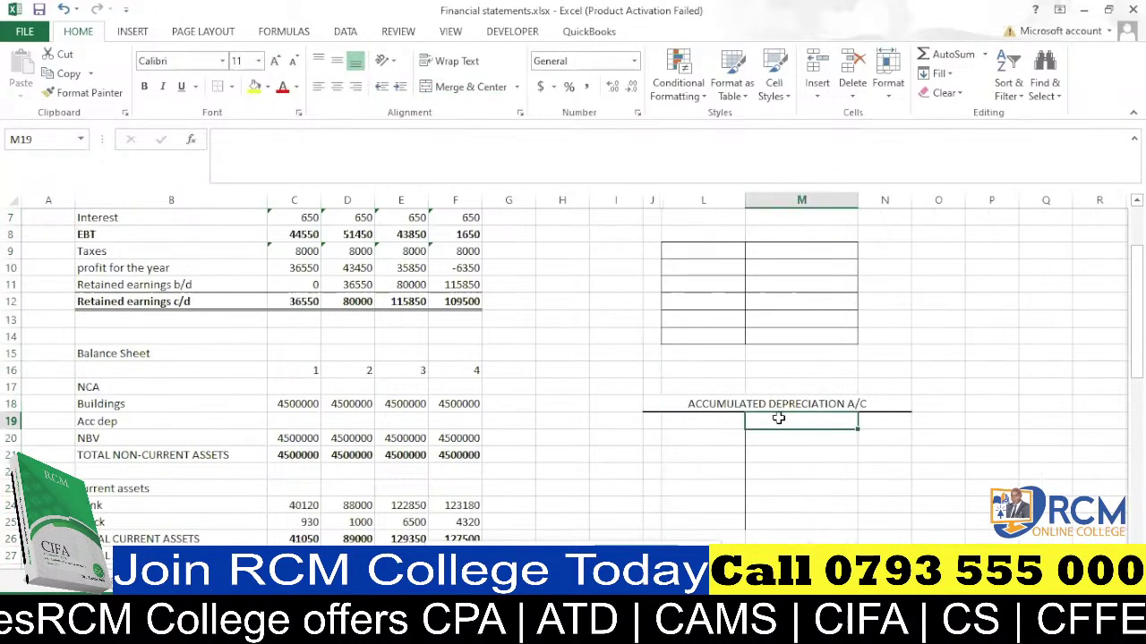
{"action": "type", "text": "bal"}
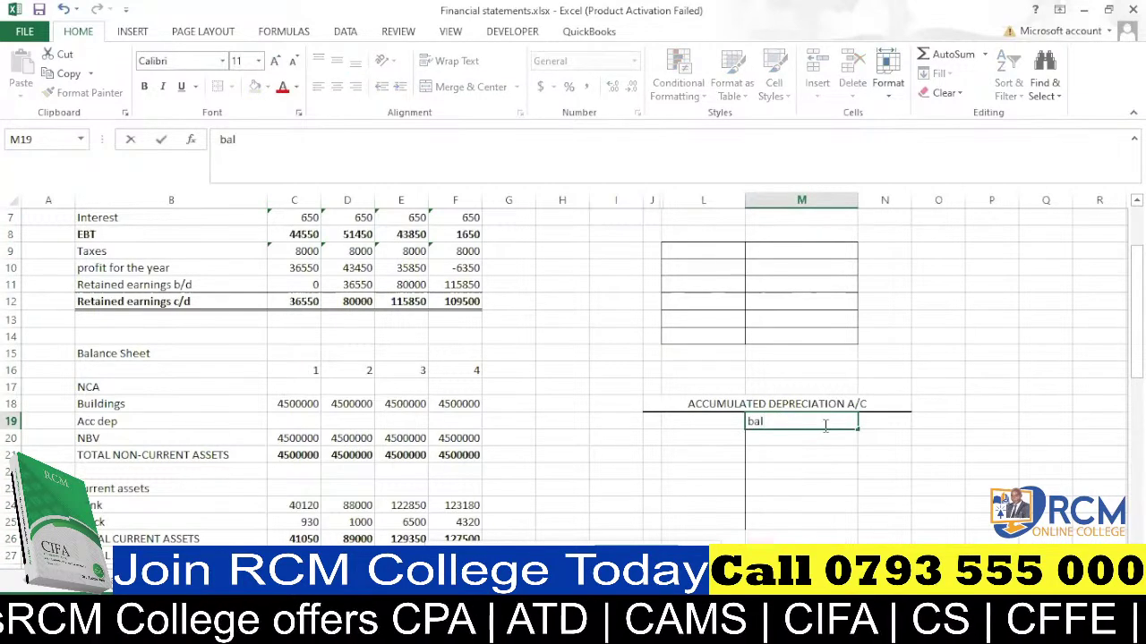
{"action": "type", "text": " b"}
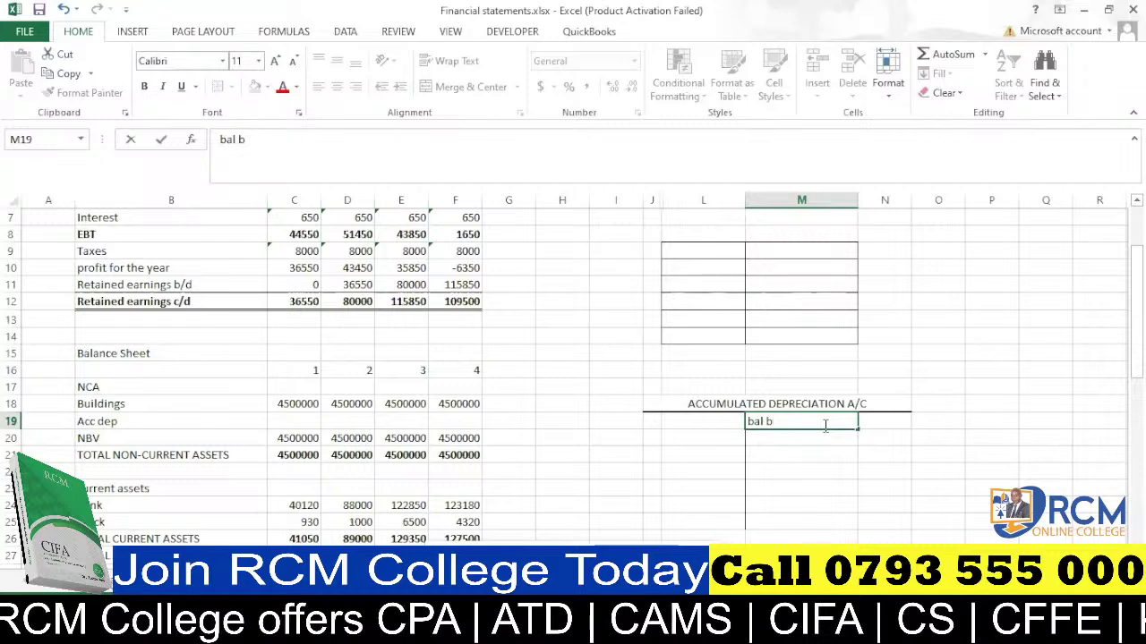
{"action": "type", "text": "/d"}
{"action": "key", "text": "Return"}
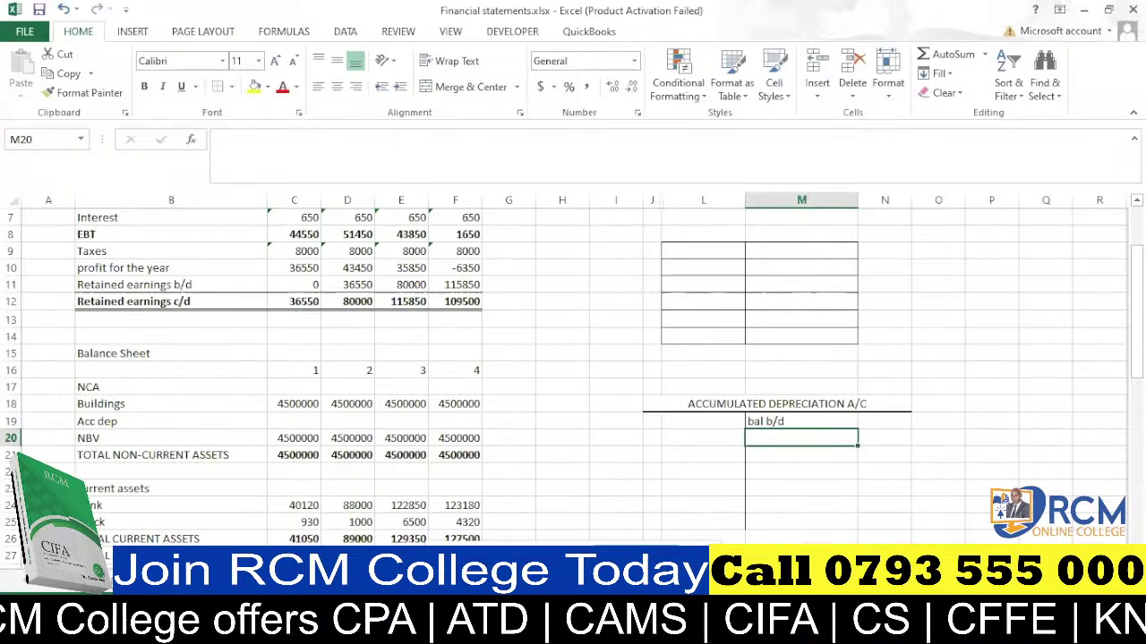
Enter 0 in N19 as the opening balance of the accumulated depreciation account.
{"action": "left_click", "coordinate": [121, 577]}
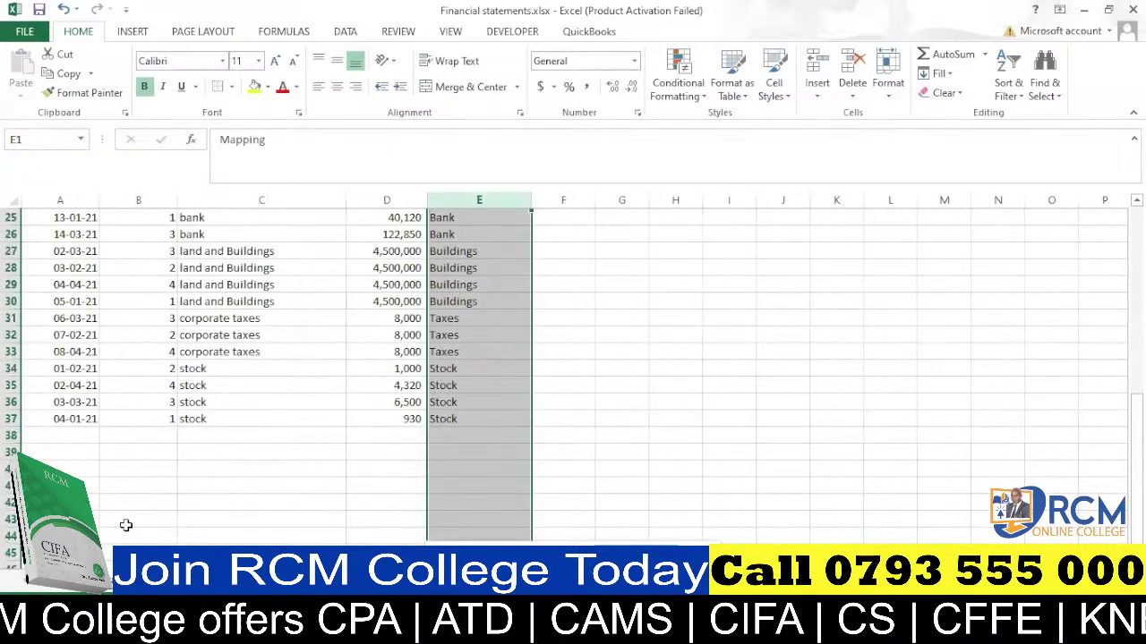
{"action": "key", "text": "ctrl+Page_Up"}
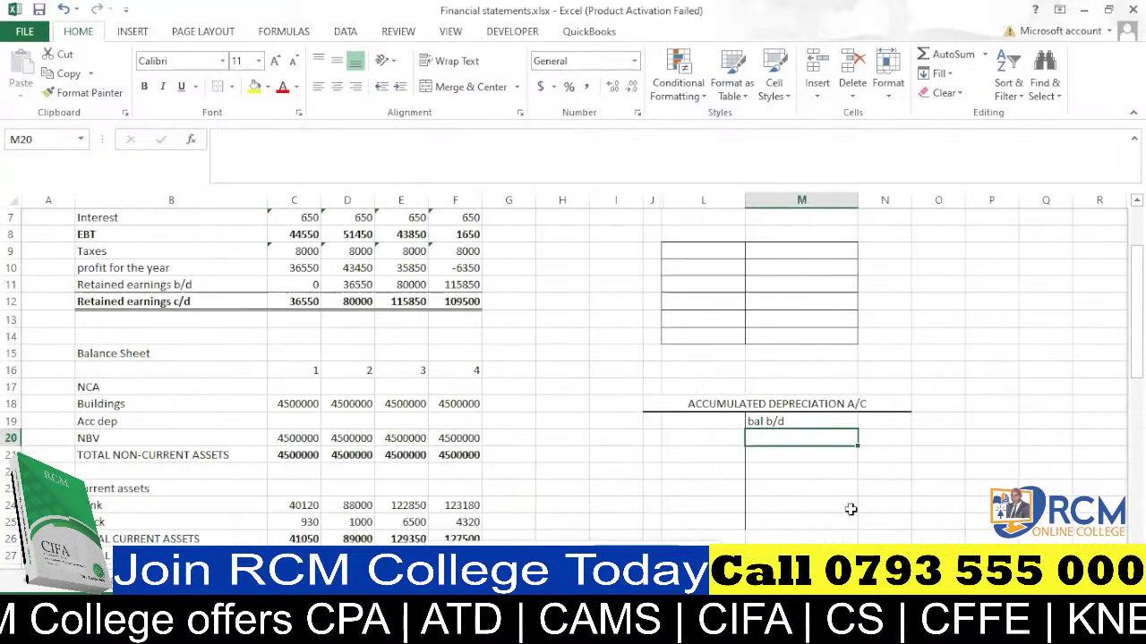
{"action": "left_click", "coordinate": [884, 420]}
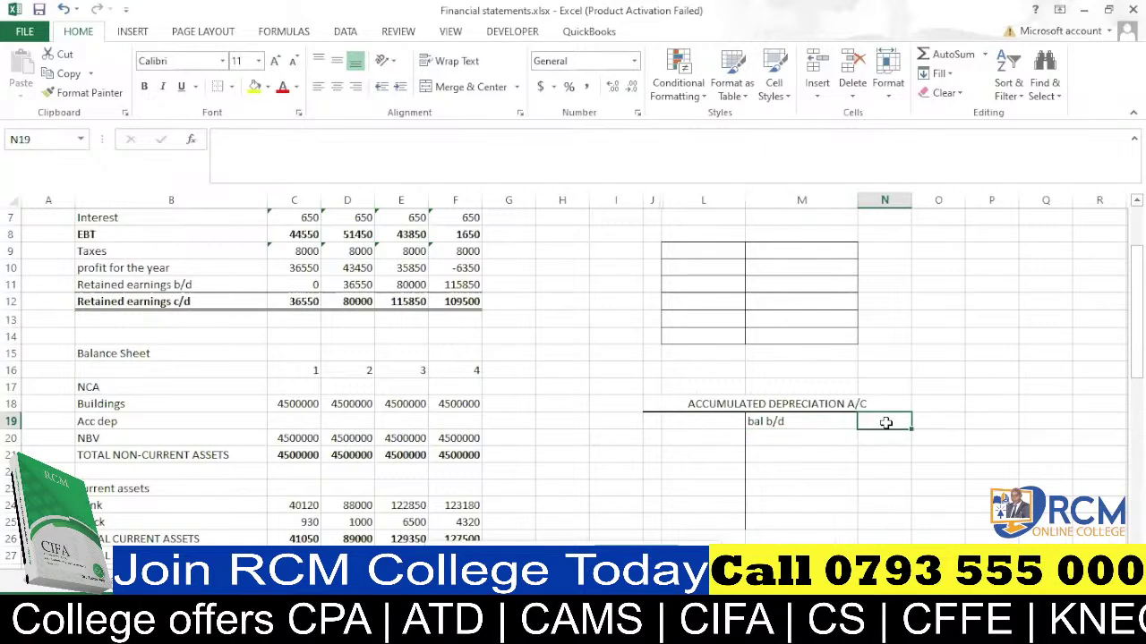
{"action": "type", "text": "0"}
{"action": "left_click", "coordinate": [813, 438]}
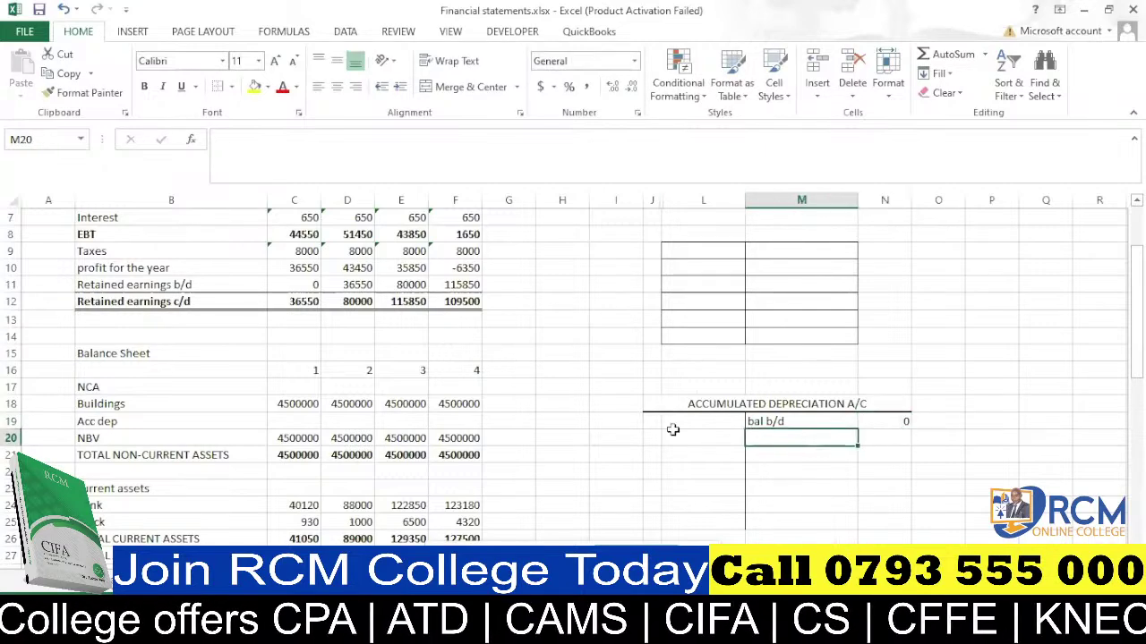
{"action": "scroll", "coordinate": [278, 300], "scroll_direction": "up", "scroll_amount": 2}
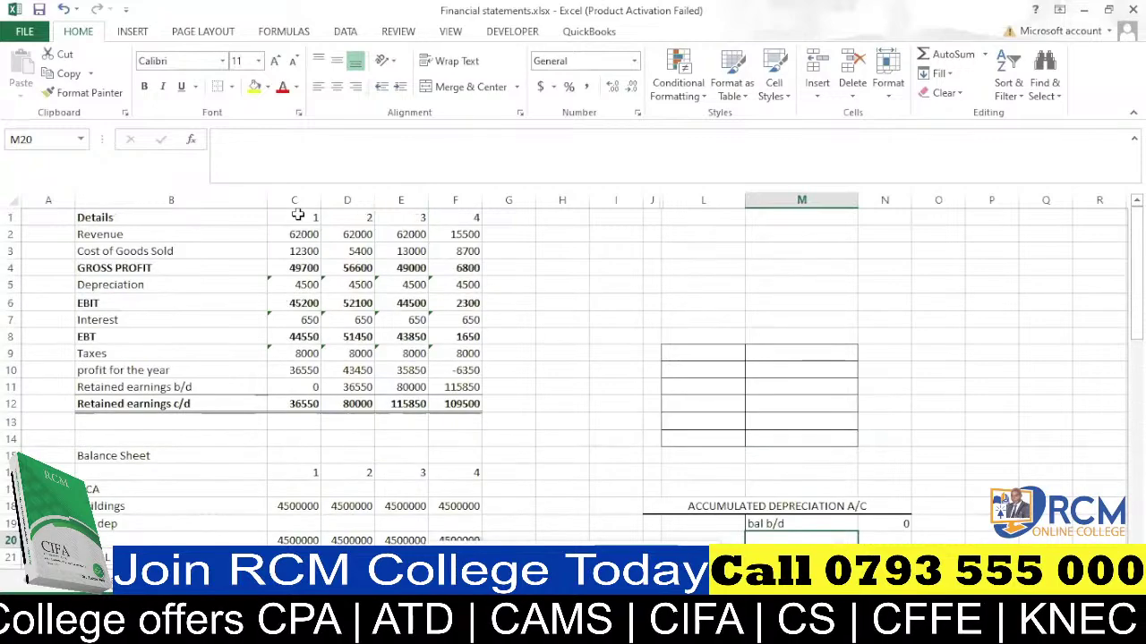
Enter a label beginning with "P" in M20, below "bal b/d" on the credit side of the accumulated depreciation account.
{"action": "scroll", "coordinate": [295, 228], "scroll_direction": "down", "scroll_amount": 3}
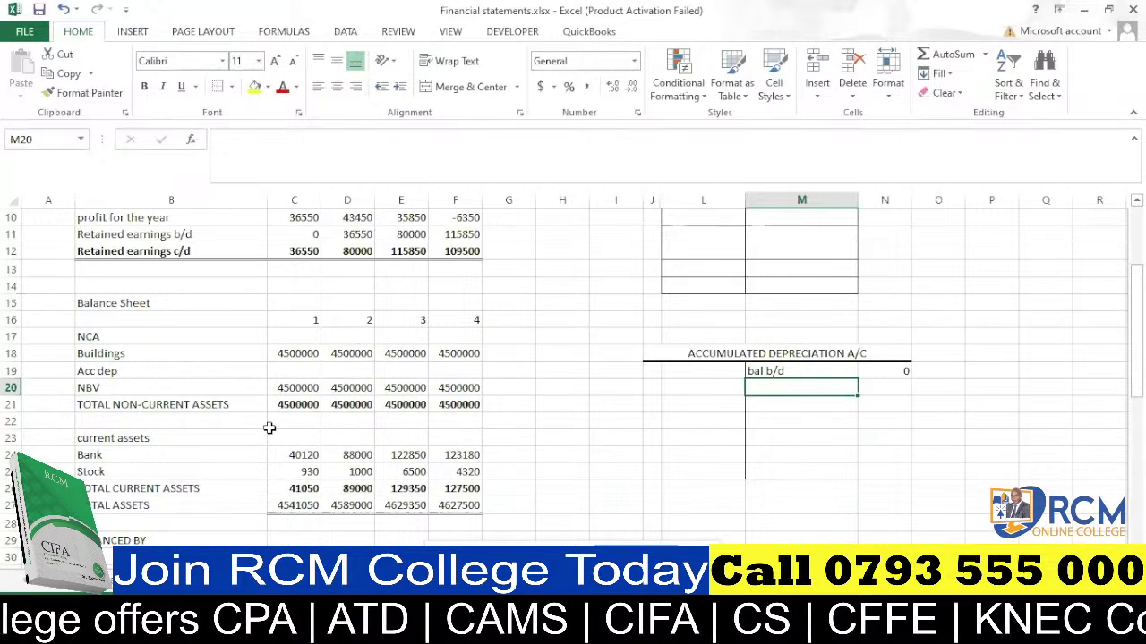
{"action": "scroll", "coordinate": [269, 428], "scroll_direction": "up", "scroll_amount": 3}
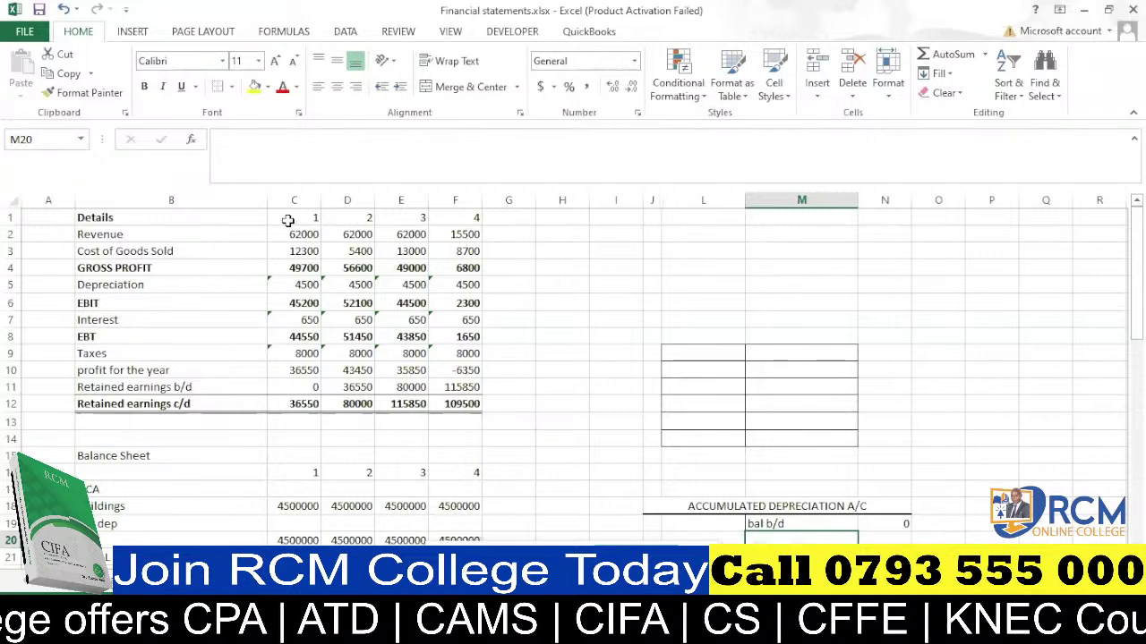
{"action": "scroll", "coordinate": [295, 224], "scroll_direction": "down", "scroll_amount": 4}
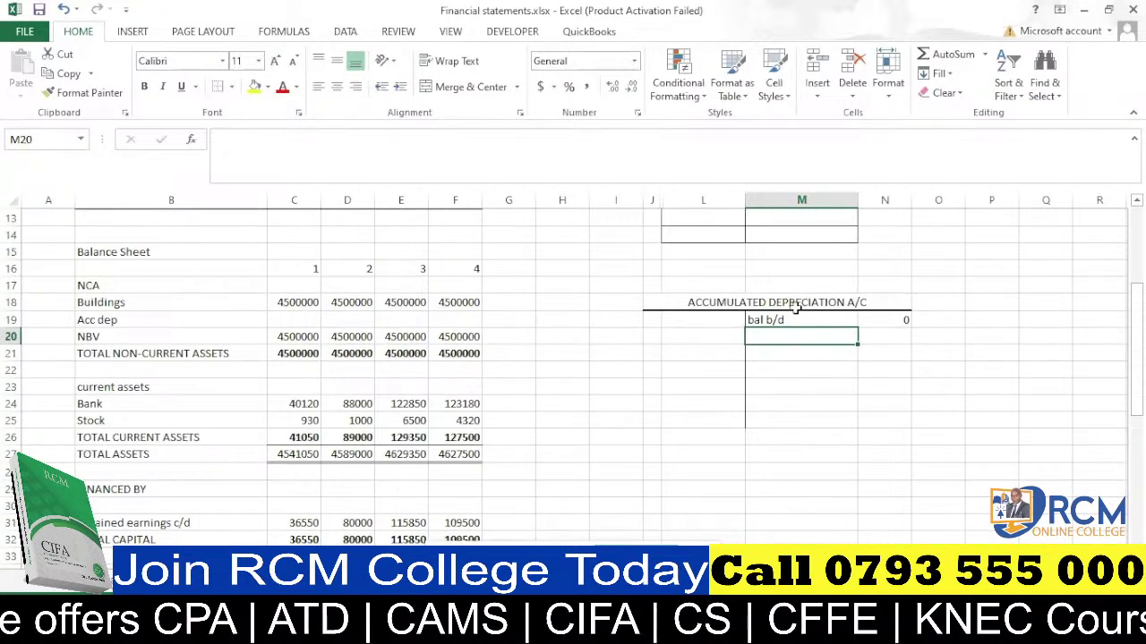
{"action": "scroll", "coordinate": [558, 314], "scroll_direction": "up", "scroll_amount": 4}
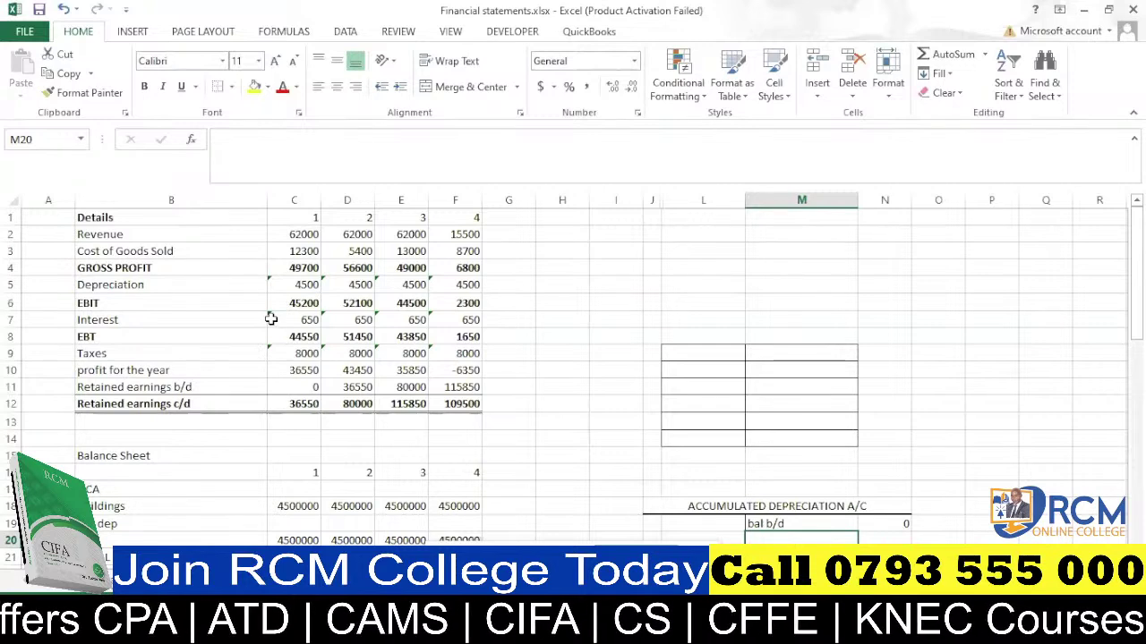
{"action": "scroll", "coordinate": [271, 320], "scroll_direction": "down", "scroll_amount": 2}
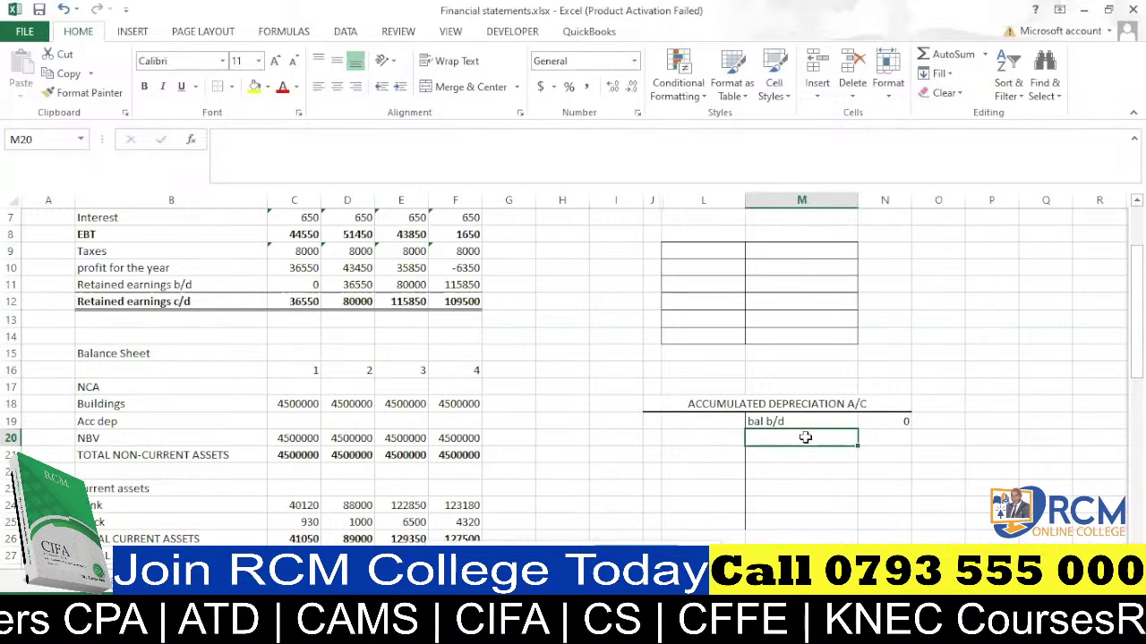
{"action": "type", "text": "P"}
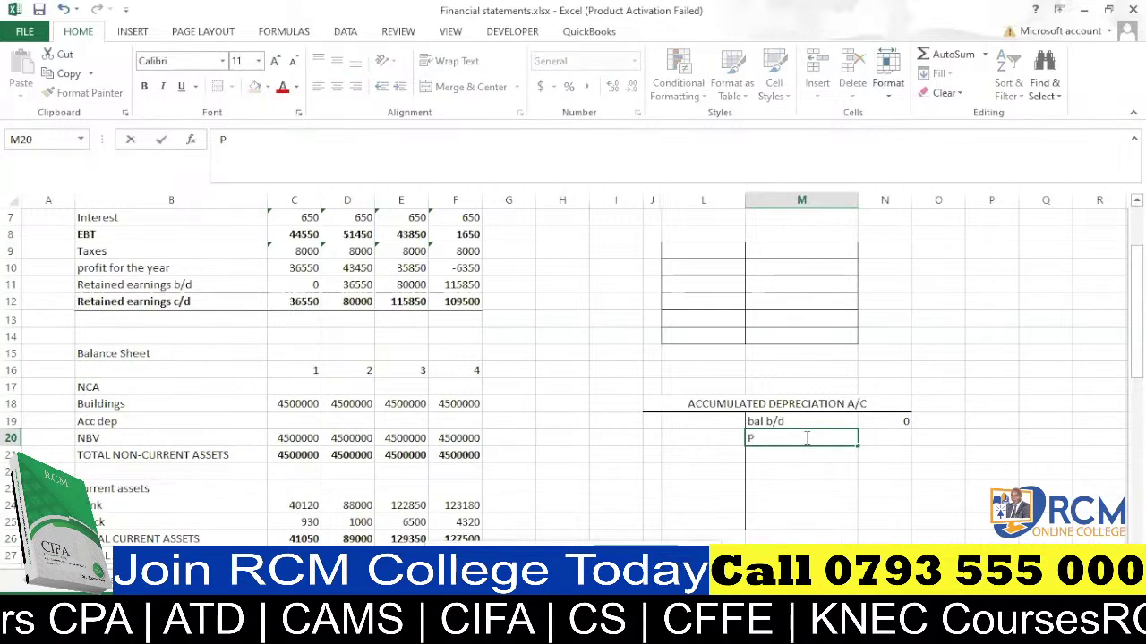
Complete the P&L label in M20 of the accumulated depreciation account and enter 4500 beside it in N20.
{"action": "type", "text": "&"}
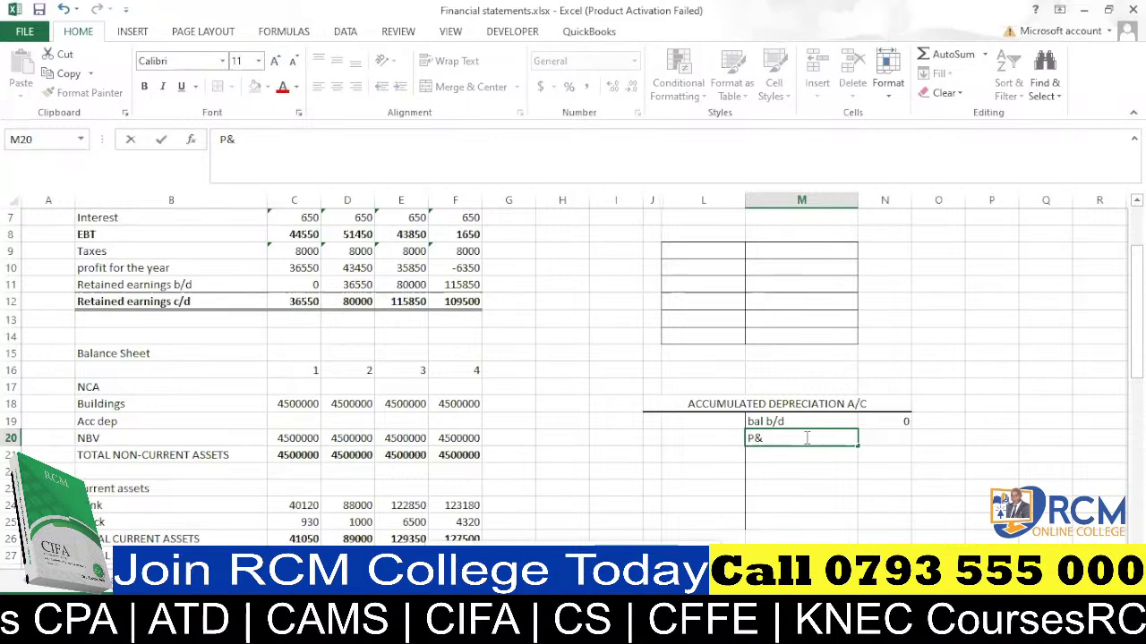
{"action": "type", "text": "L"}
{"action": "key", "text": "Return"}
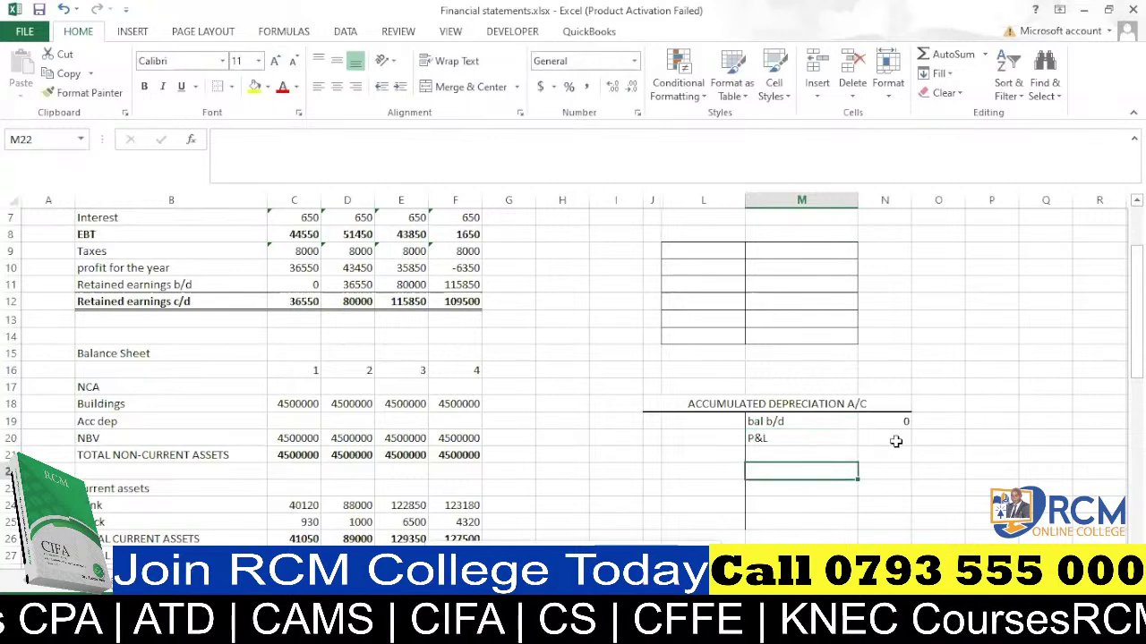
{"action": "left_click", "coordinate": [889, 438]}
{"action": "type", "text": "4500"}
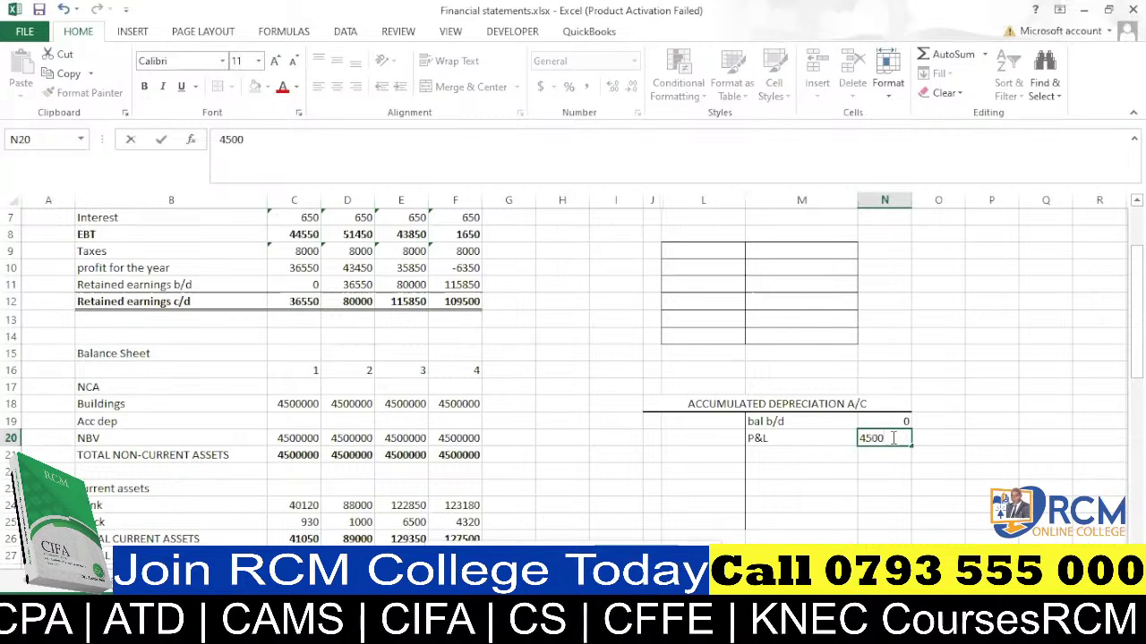
Total the credit side of the accumulated depreciation account in N22 with =SUM(N19:N21).
{"action": "left_click", "coordinate": [880, 468]}
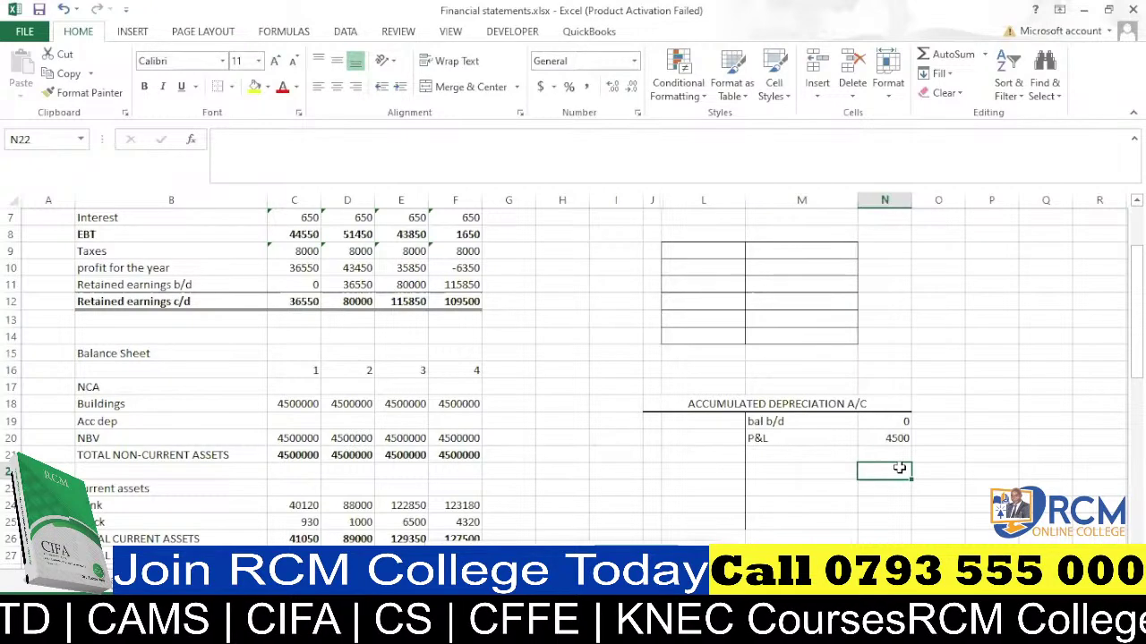
{"action": "key", "text": "alt+equal"}
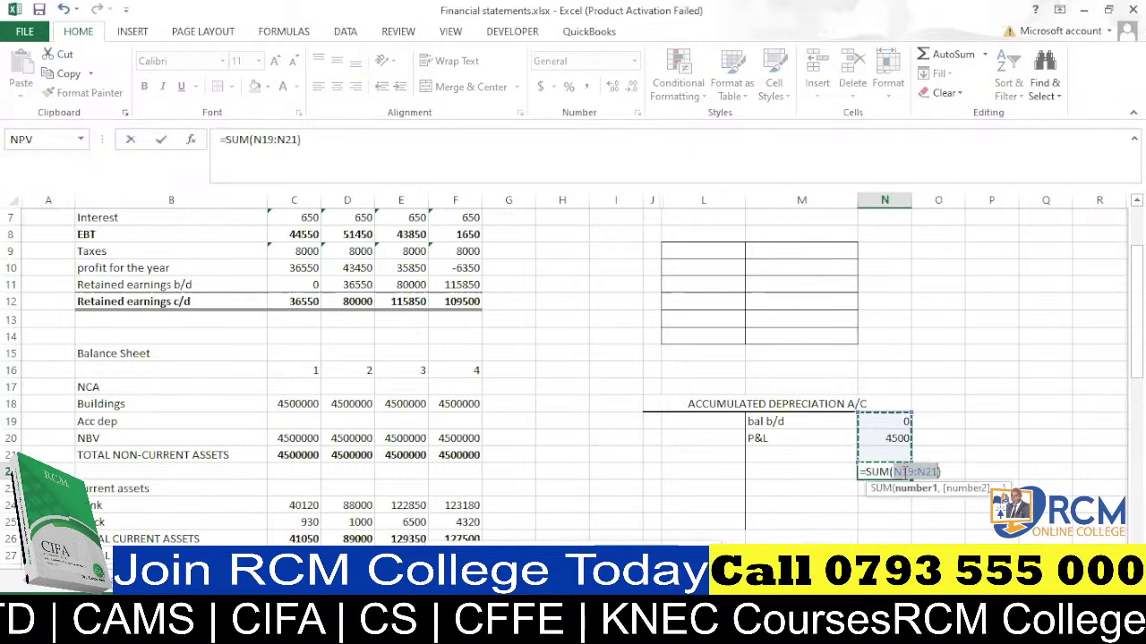
{"action": "key", "text": "Return"}
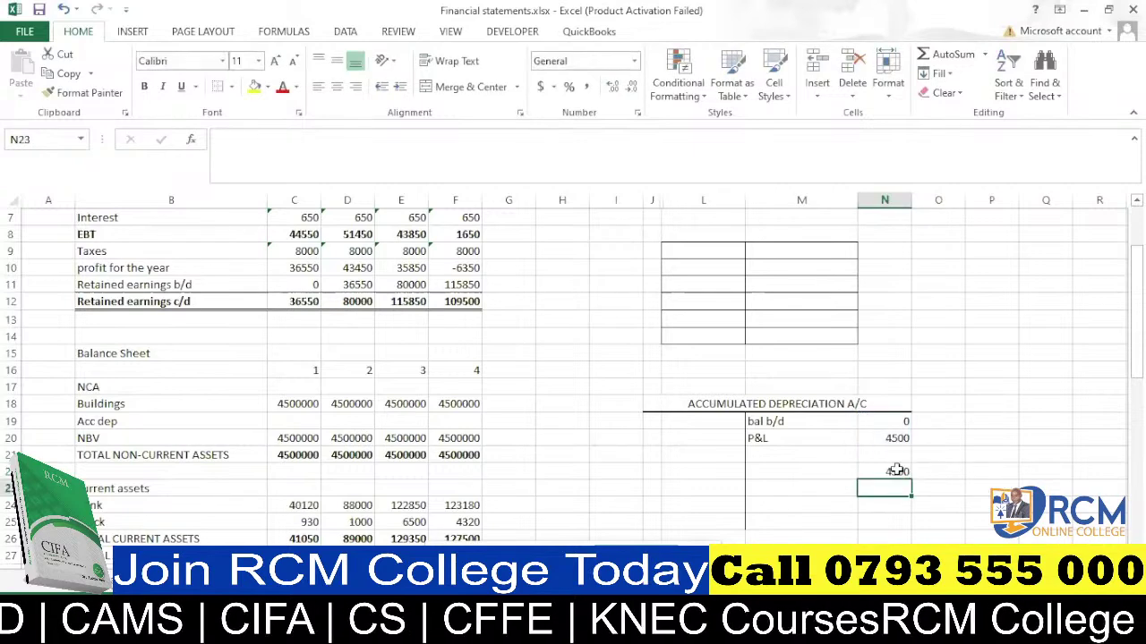
Enter 4500 as the debit-side total in L22.
{"action": "left_click", "coordinate": [695, 475]}
{"action": "type", "text": "4500"}
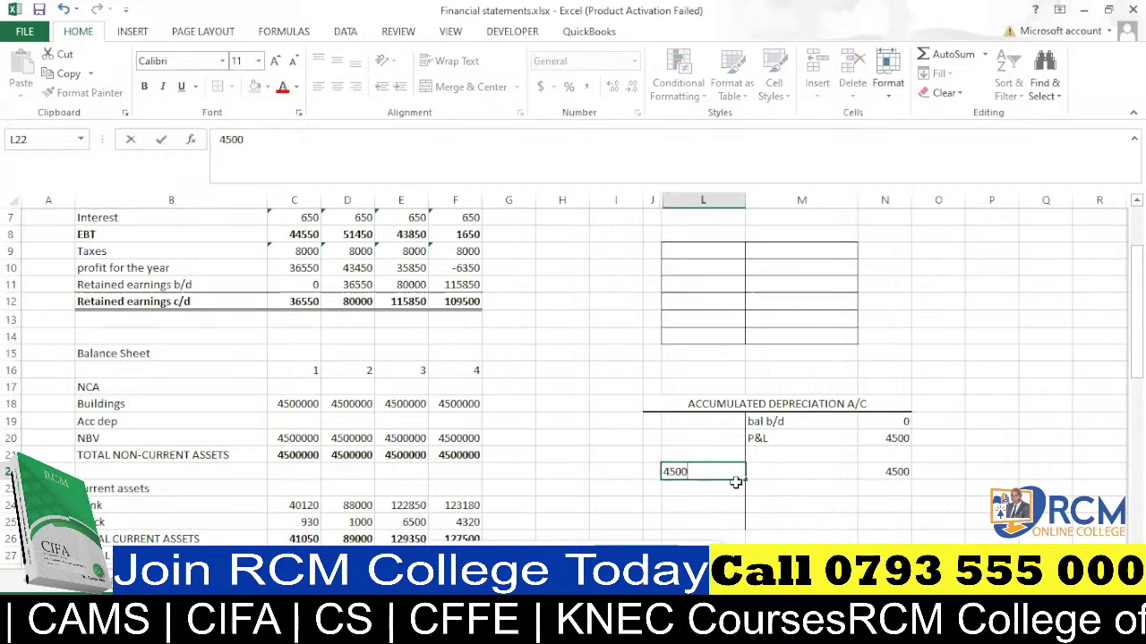
{"action": "key", "text": "Return"}
Apply a top and double bottom border to the account totals in L22 and N22.
{"action": "left_click", "coordinate": [729, 474]}
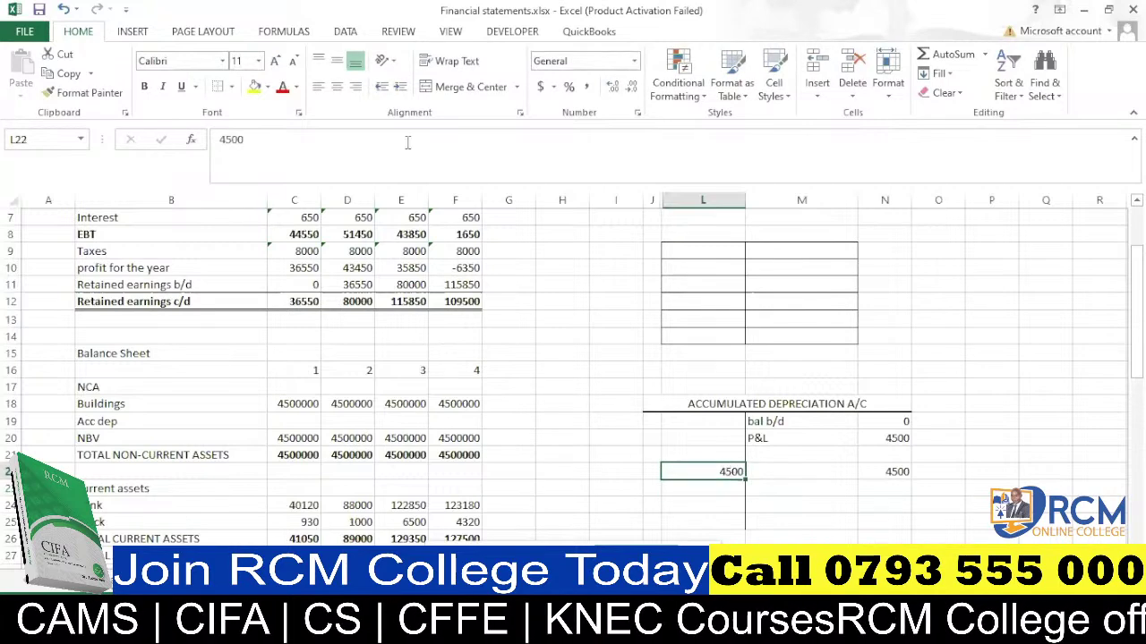
{"action": "left_click", "coordinate": [232, 87]}
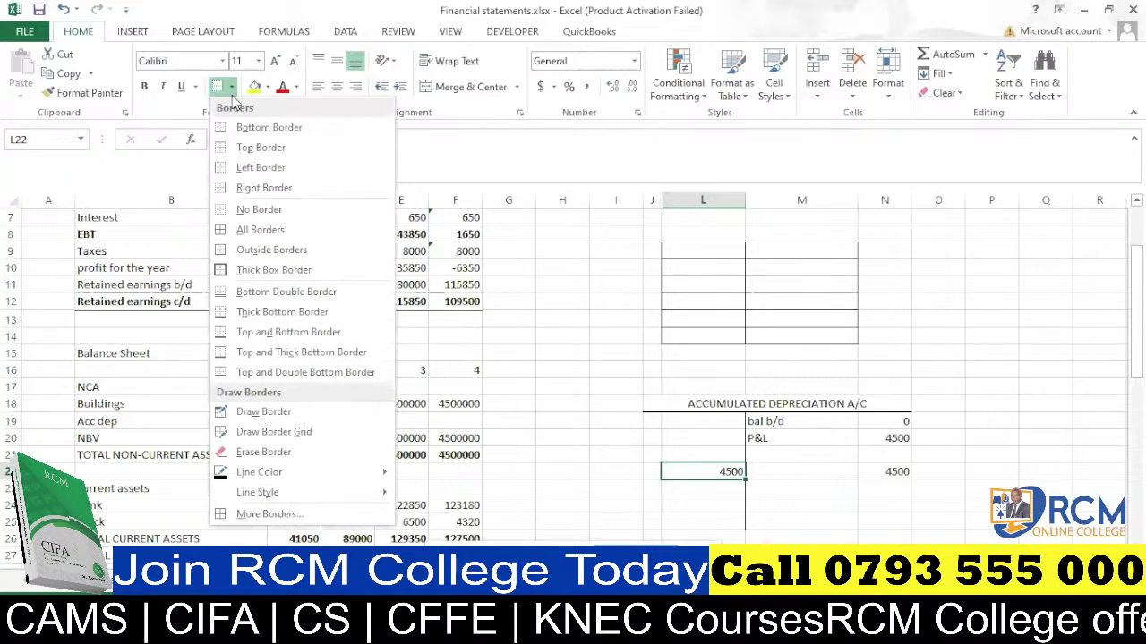
{"action": "left_click", "coordinate": [223, 372]}
{"action": "left_click", "coordinate": [893, 467]}
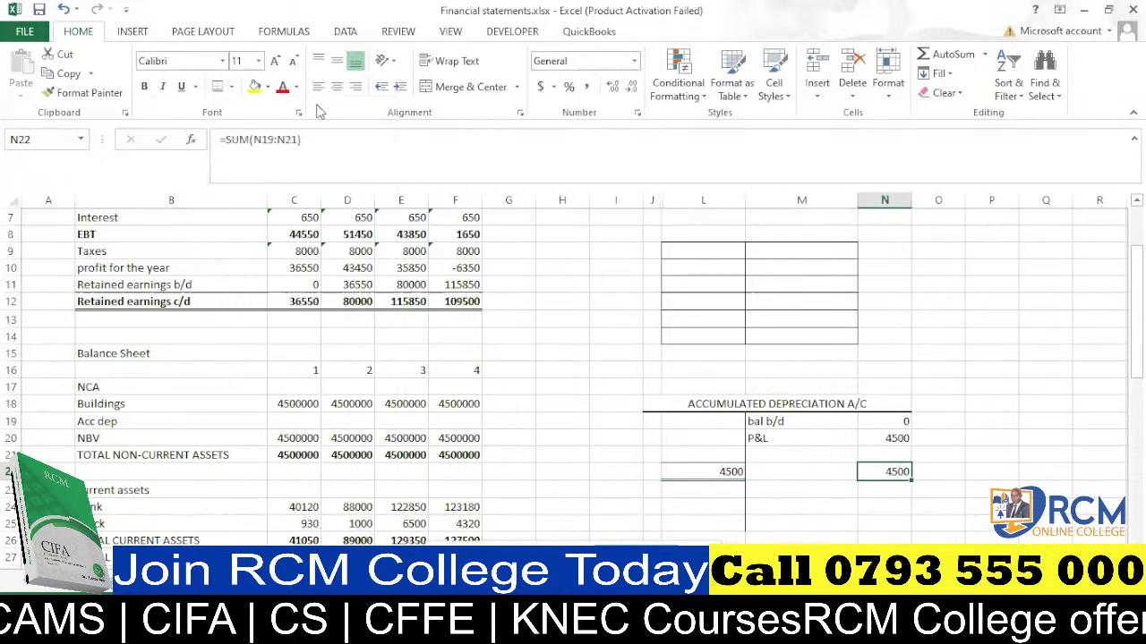
{"action": "left_click", "coordinate": [219, 87]}
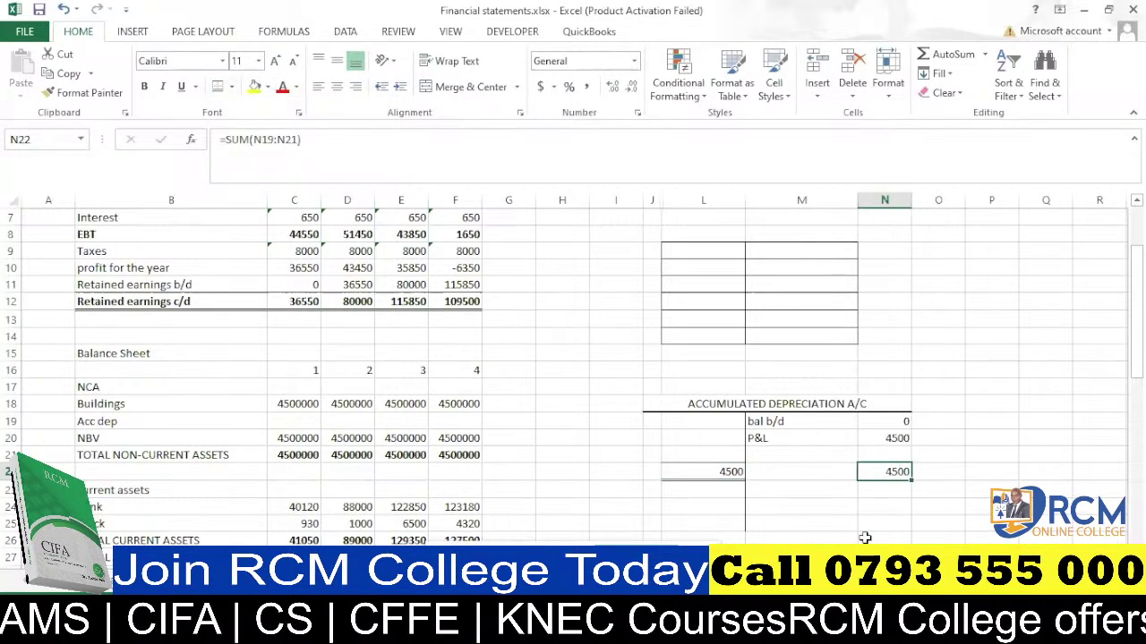
{"action": "left_click_drag", "start_coordinate": [831, 496], "coordinate": [767, 467]}
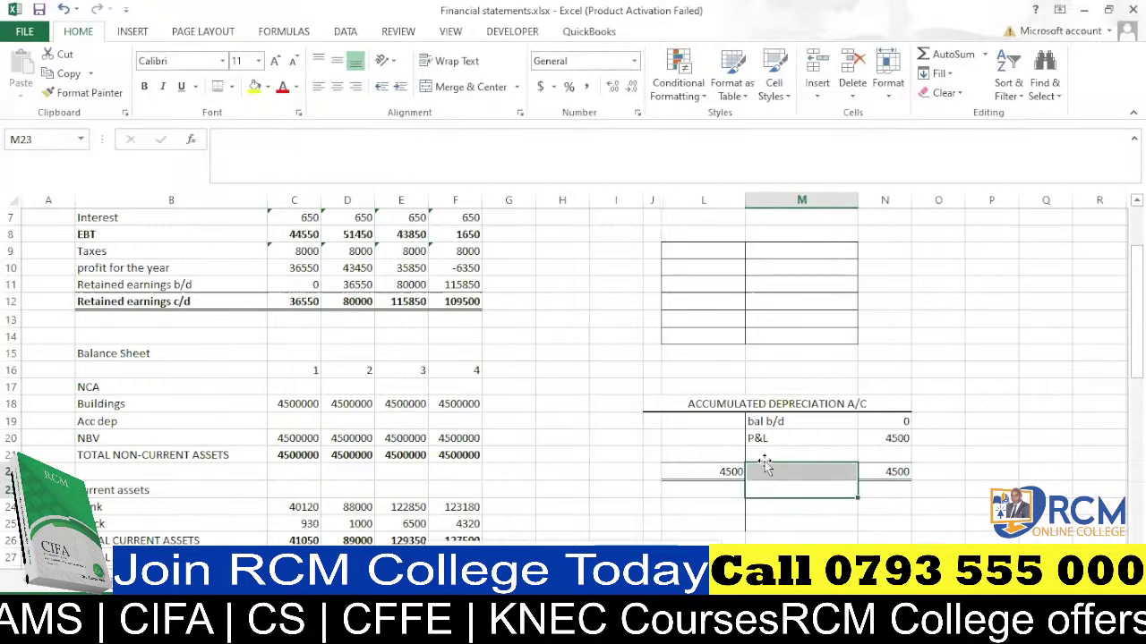
Unhide and widen column K to make room for descriptions on the debit side of the account.
{"action": "left_click", "coordinate": [681, 456]}
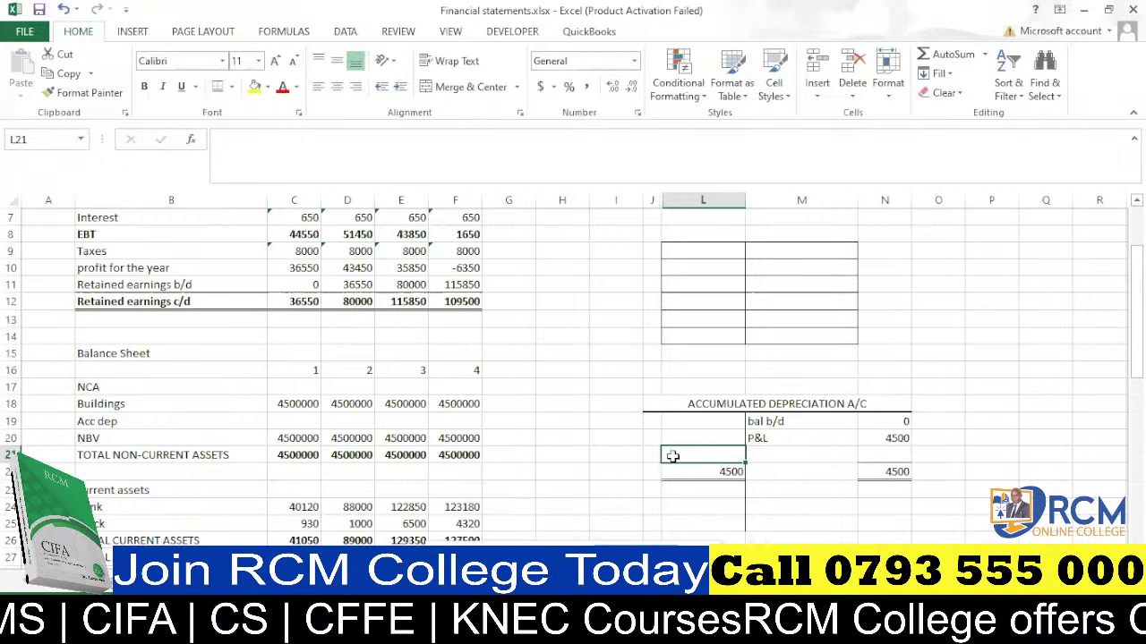
{"action": "left_click", "coordinate": [653, 456]}
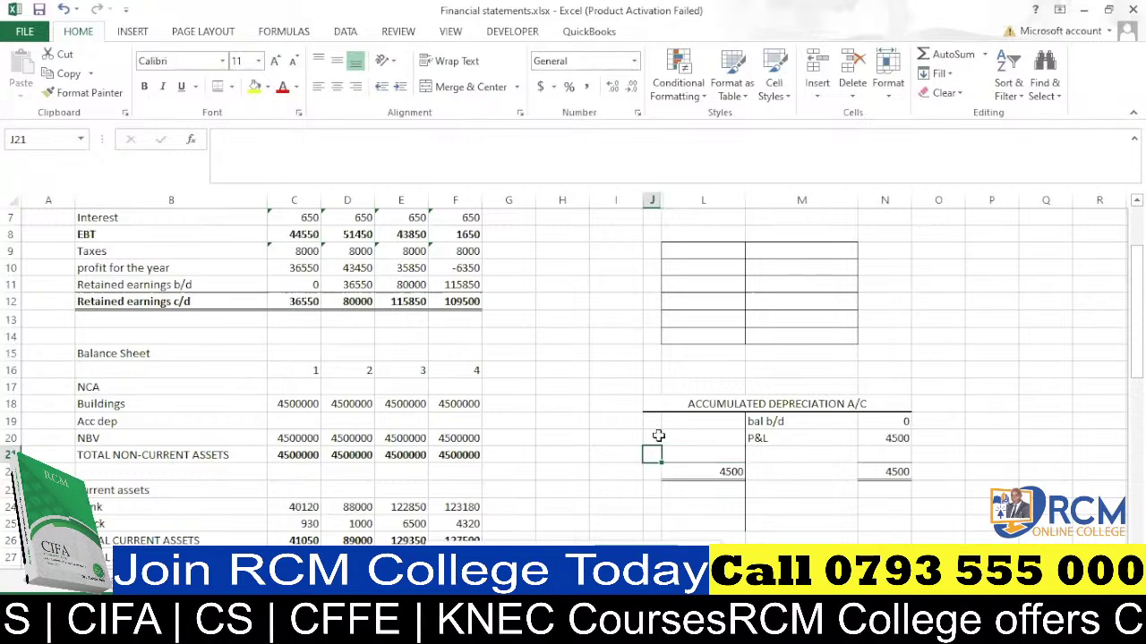
{"action": "left_click_drag", "start_coordinate": [643, 200], "coordinate": [678, 204]}
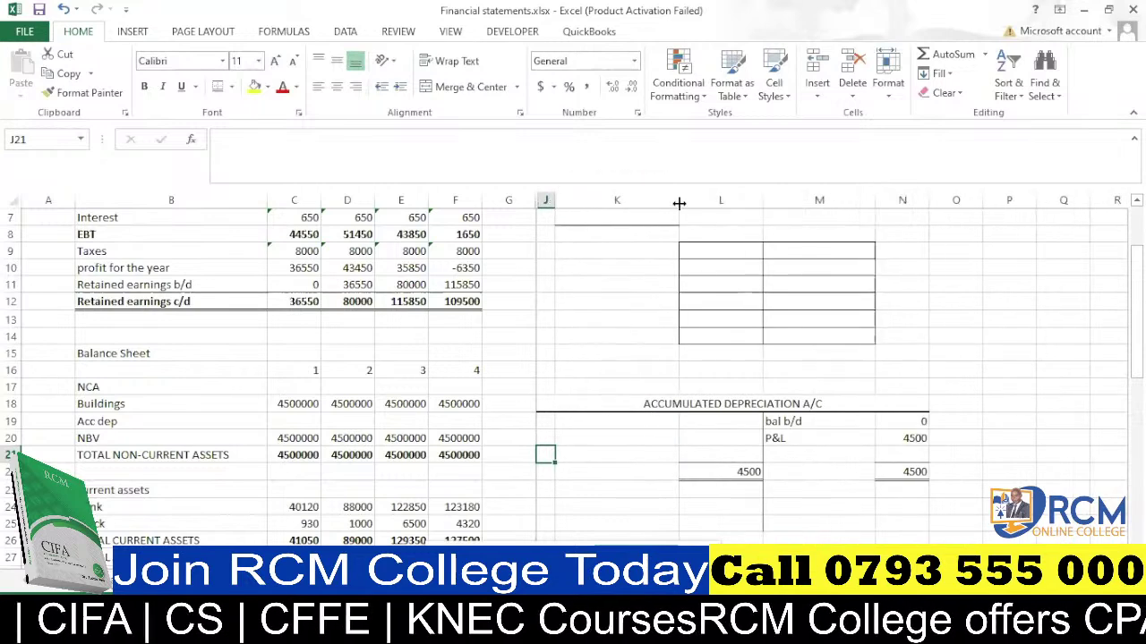
Label K21 on the account's debit side as Bal c/d.
{"action": "left_click", "coordinate": [665, 425]}
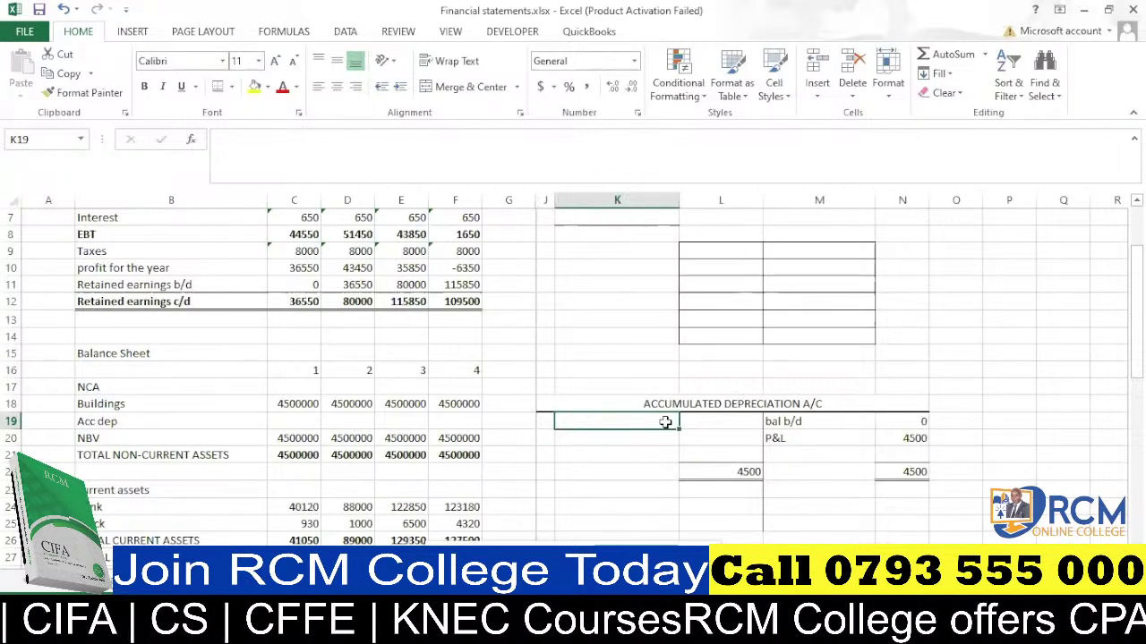
{"action": "left_click", "coordinate": [642, 455]}
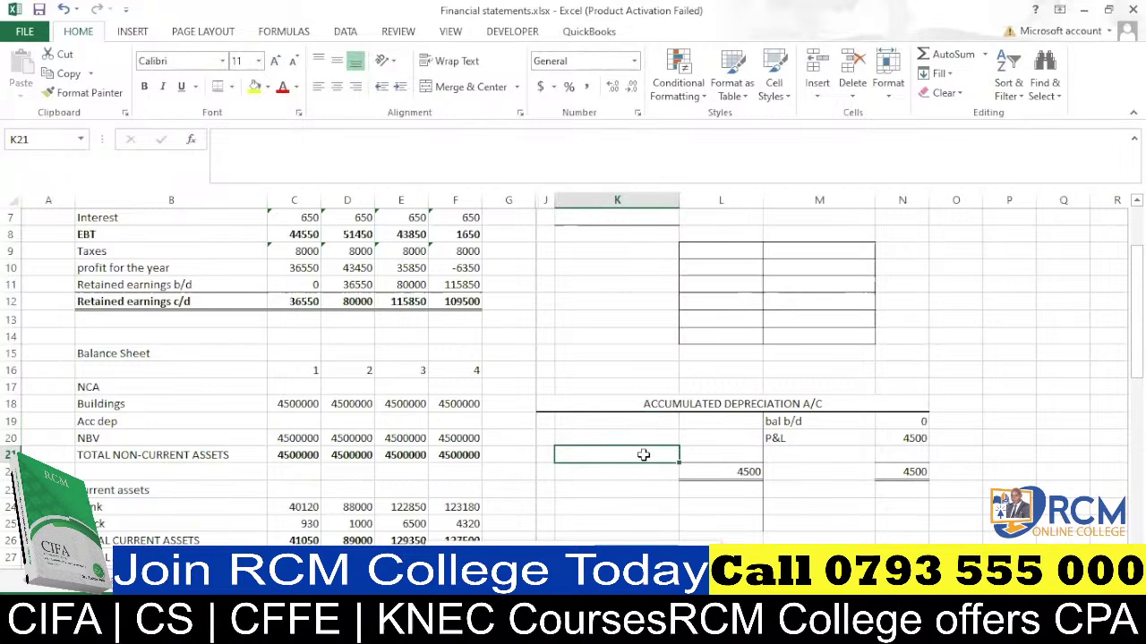
{"action": "type", "text": "BA"}
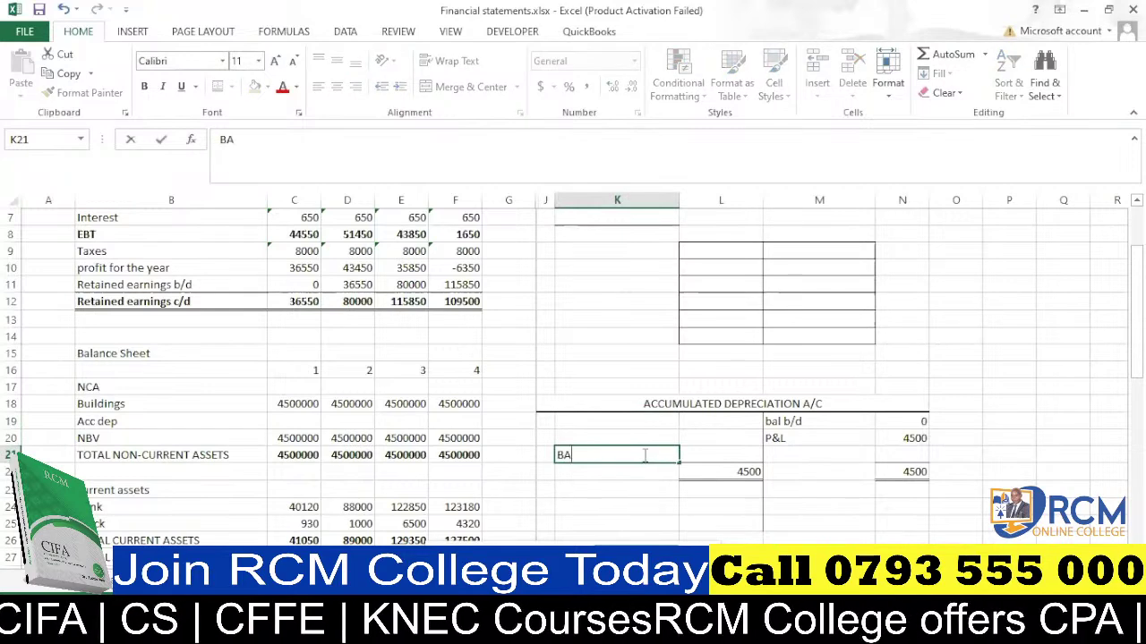
{"action": "key", "text": "BackSpace"}
{"action": "type", "text": "al"}
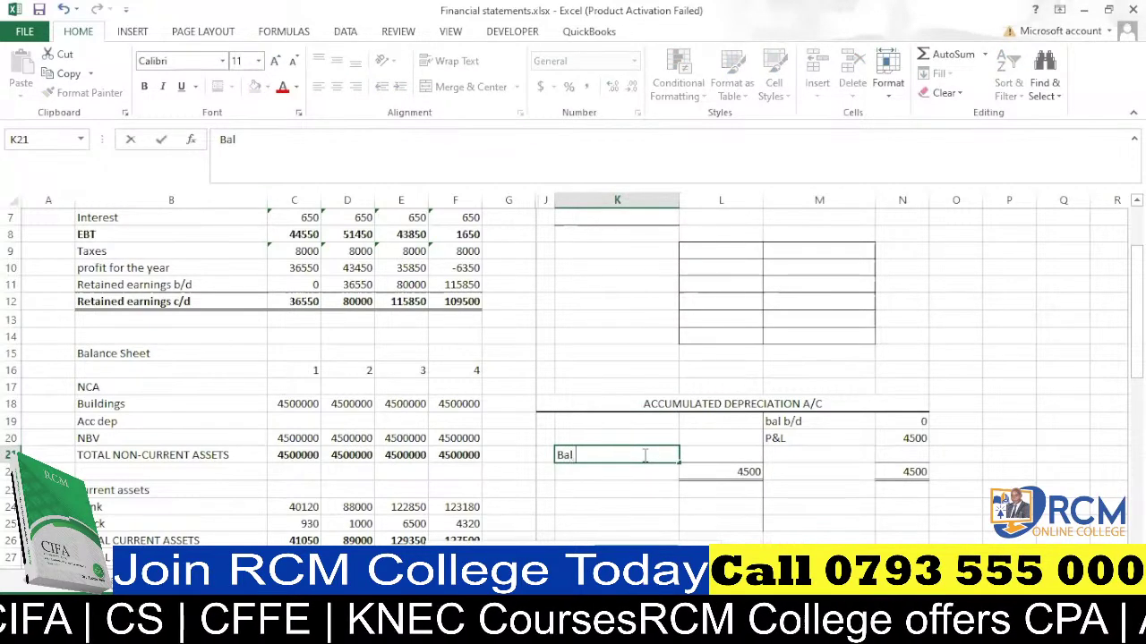
{"action": "type", "text": " c/d"}
{"action": "left_click", "coordinate": [732, 456]}
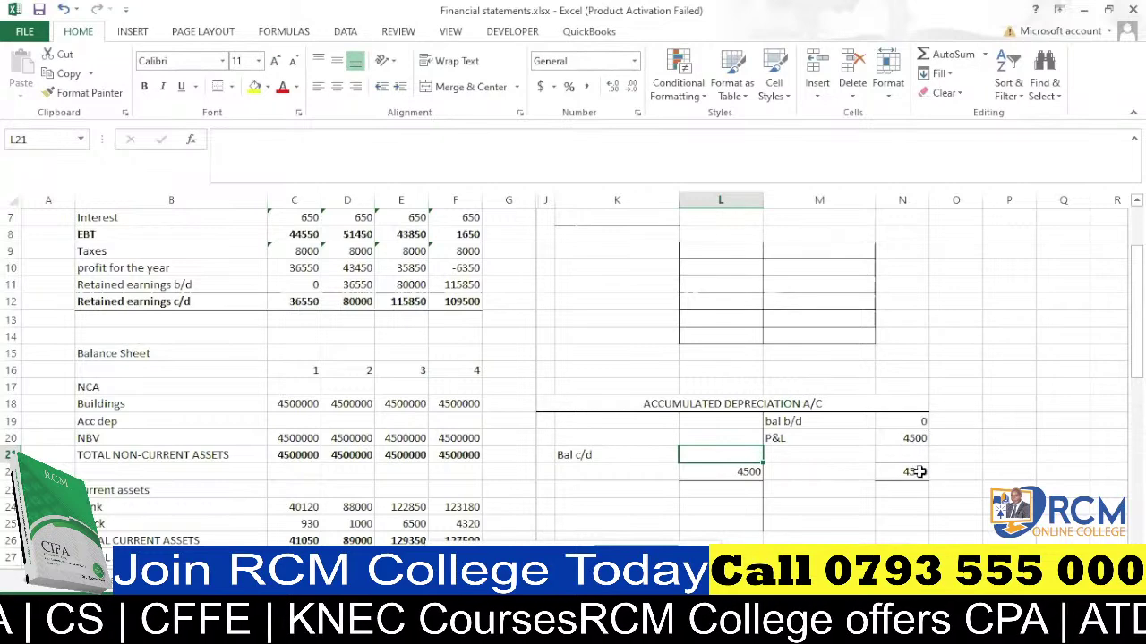
Replace the debit-side total in L22 with a link to the credit total, =N22.
{"action": "left_click", "coordinate": [749, 472]}
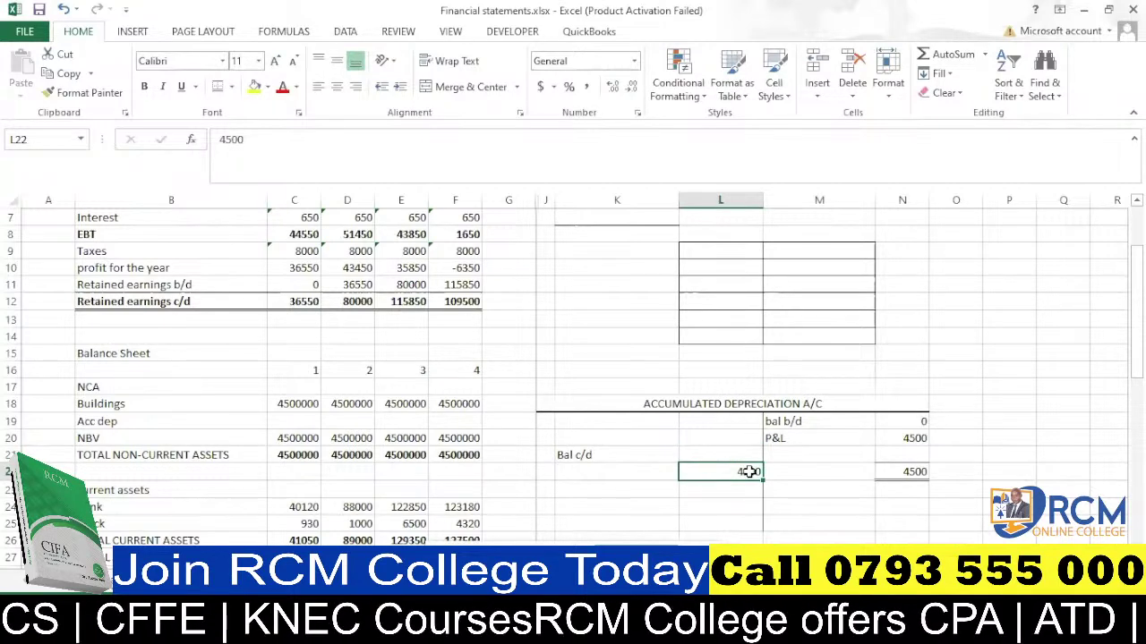
{"action": "type", "text": "="}
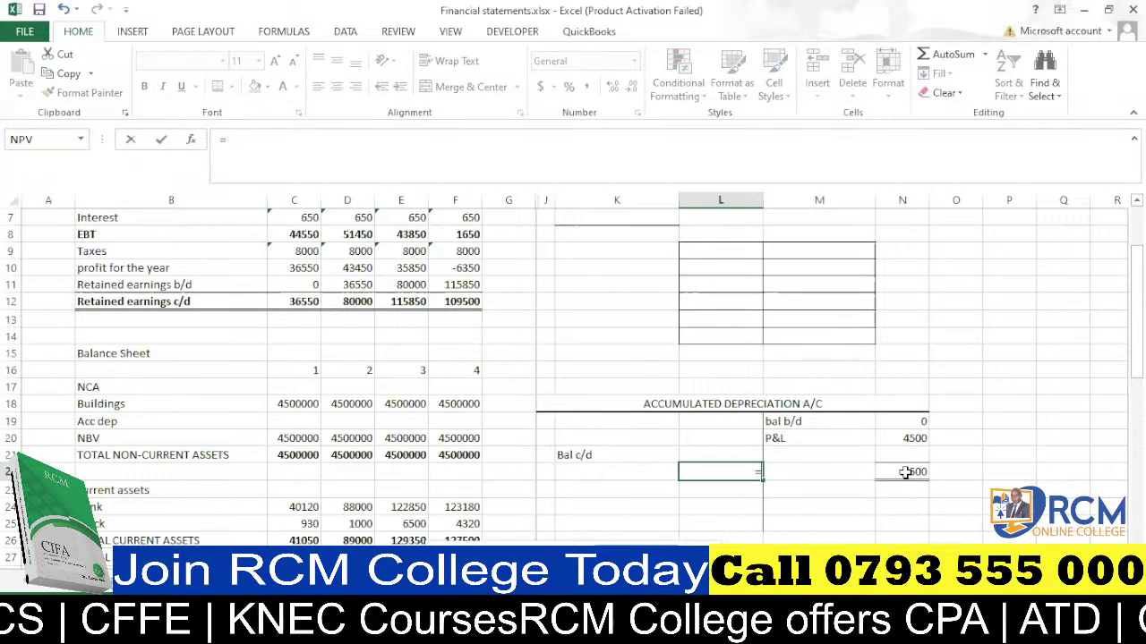
{"action": "left_click", "coordinate": [906, 474]}
{"action": "key", "text": "Return"}
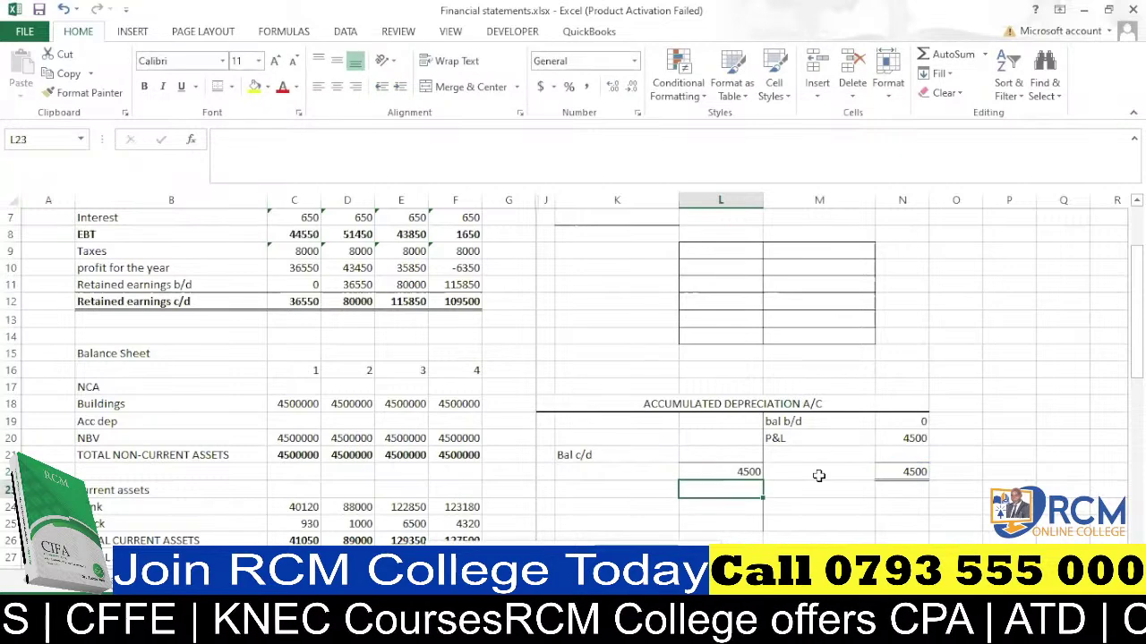
Calculate the Bal c/d amount in L21 with =N22-SUM(L19:L20).
{"action": "left_click", "coordinate": [744, 454]}
{"action": "type", "text": "="}
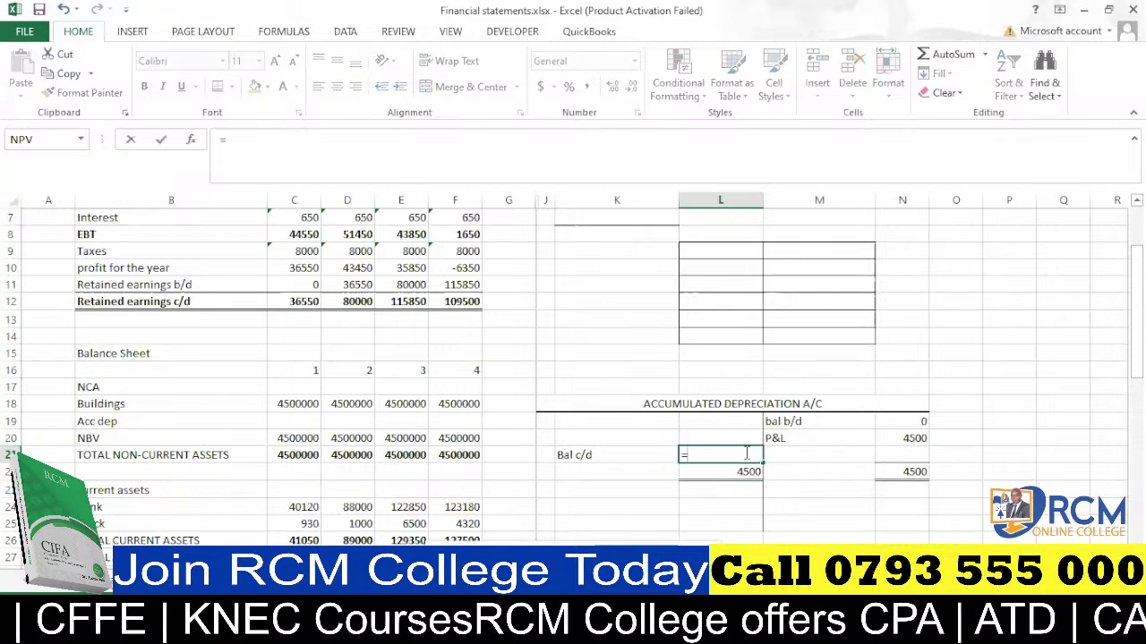
{"action": "left_click", "coordinate": [917, 474]}
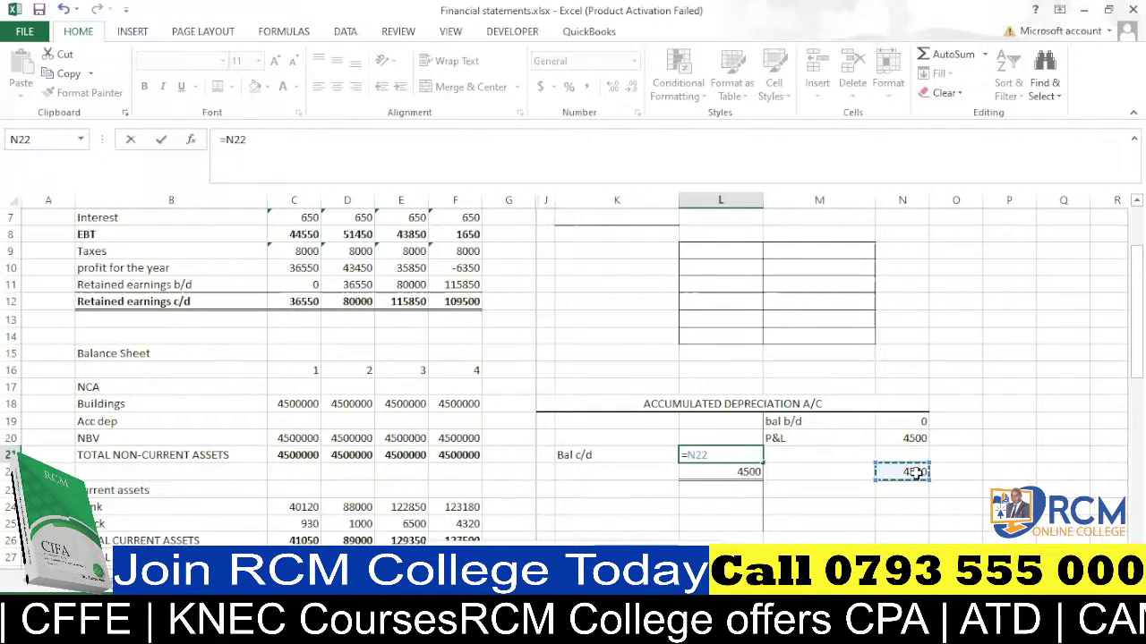
{"action": "type", "text": "-"}
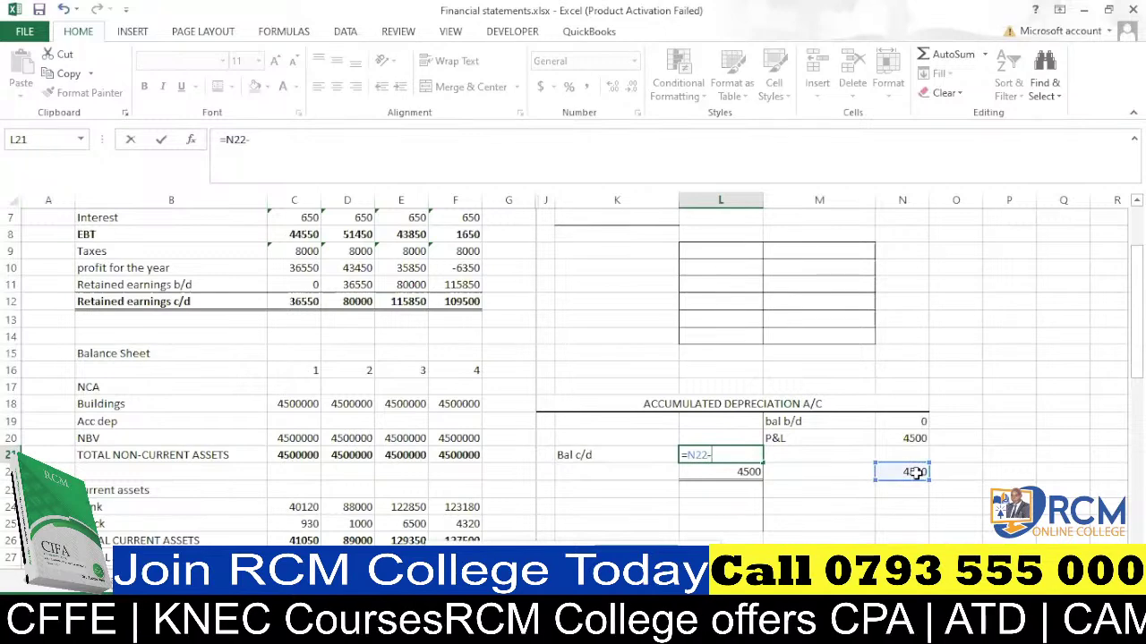
{"action": "type", "text": "sum"}
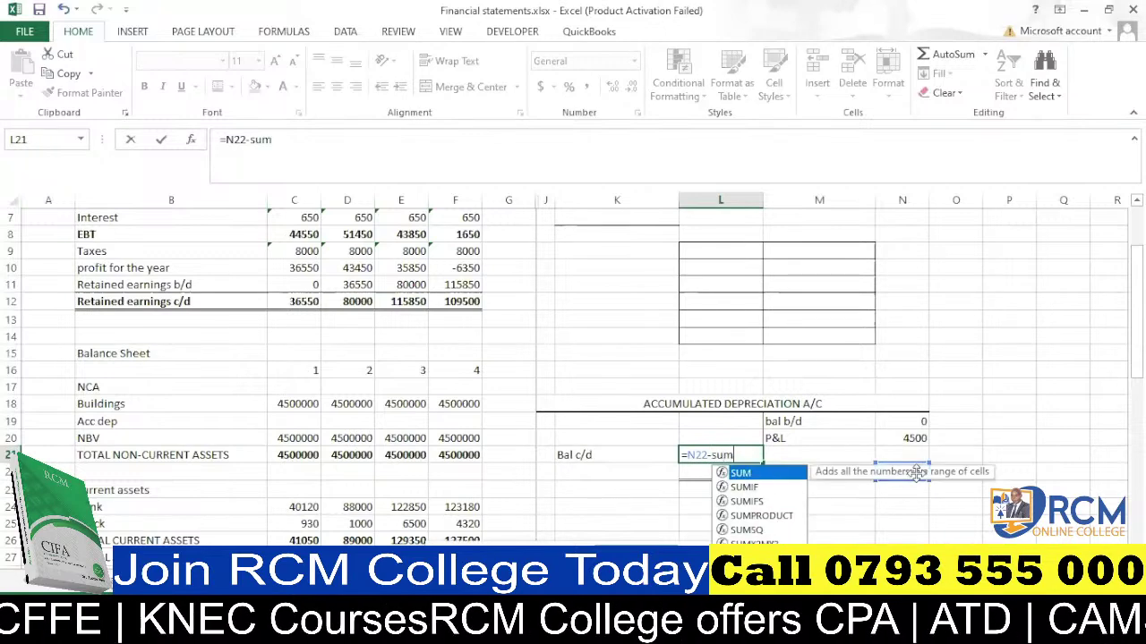
{"action": "type", "text": "("}
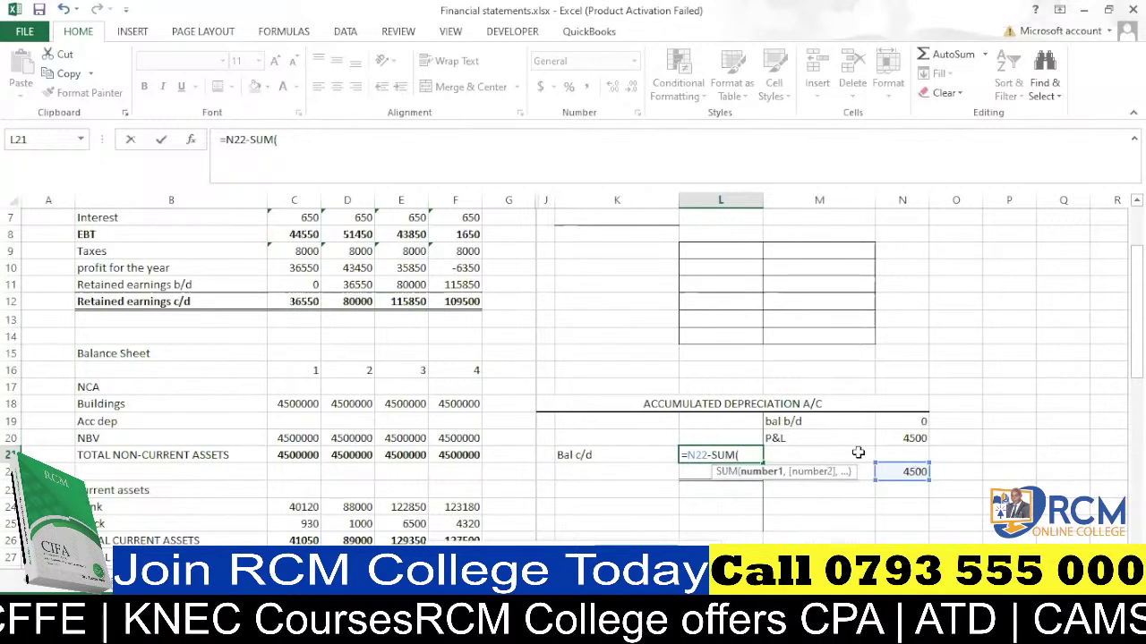
{"action": "left_click_drag", "start_coordinate": [743, 421], "coordinate": [743, 436]}
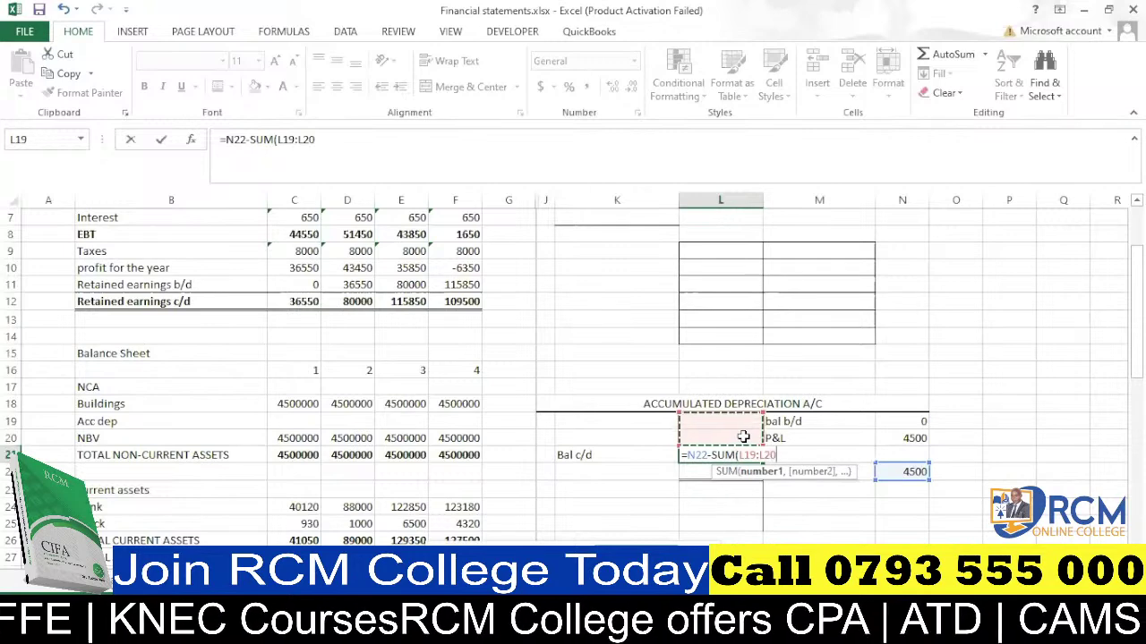
{"action": "type", "text": ")"}
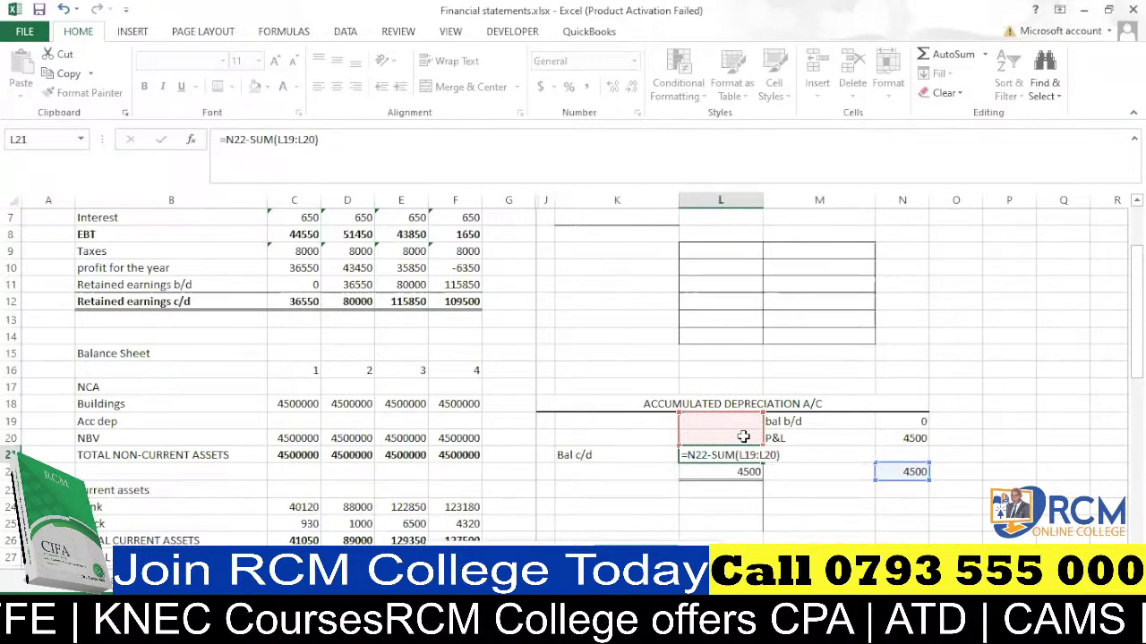
{"action": "key", "text": "Return"}
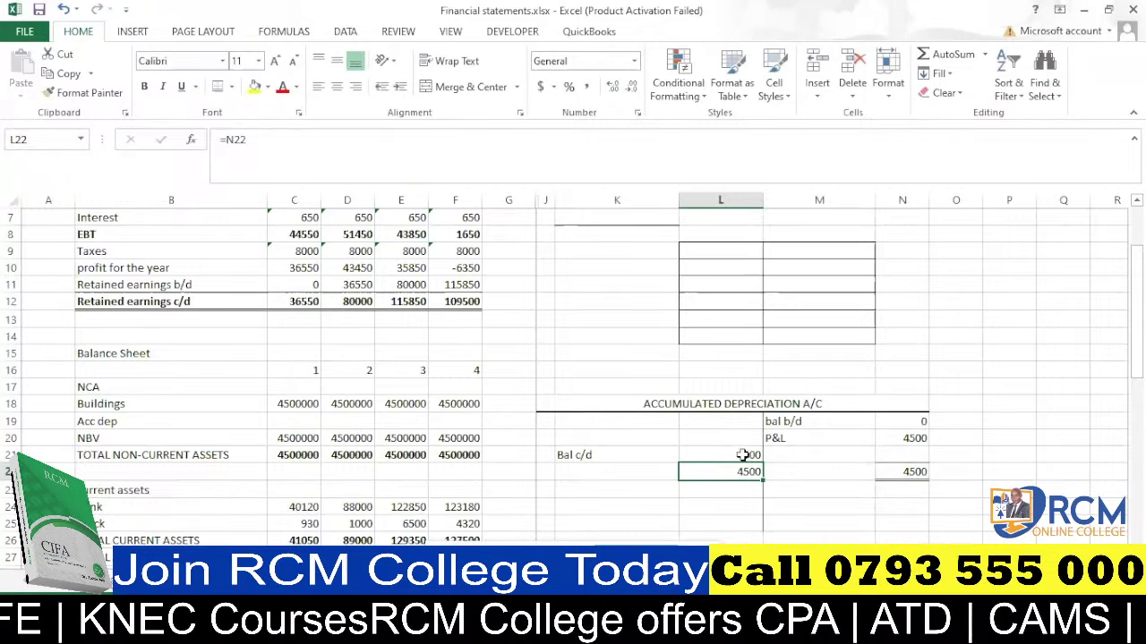
Review the Bal c/d formula in L21 and the year 1 Depreciation formula in C5.
{"action": "left_click", "coordinate": [743, 455]}
{"action": "scroll", "coordinate": [741, 454], "scroll_direction": "down", "scroll_amount": 1}
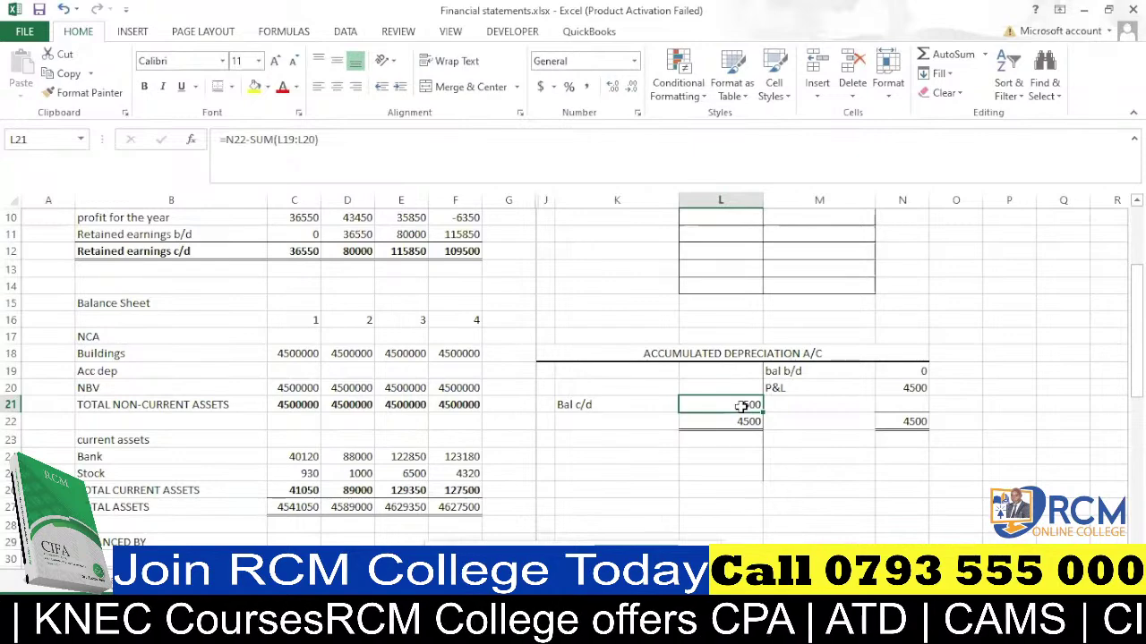
{"action": "scroll", "coordinate": [741, 406], "scroll_direction": "up", "scroll_amount": 1}
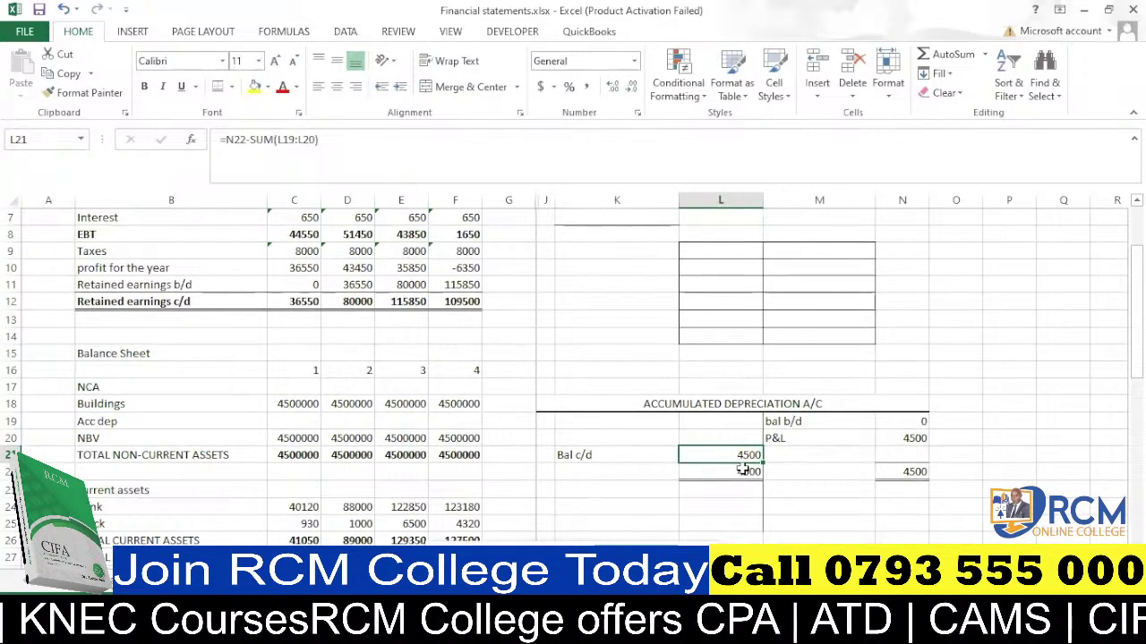
{"action": "scroll", "coordinate": [740, 461], "scroll_direction": "up", "scroll_amount": 2}
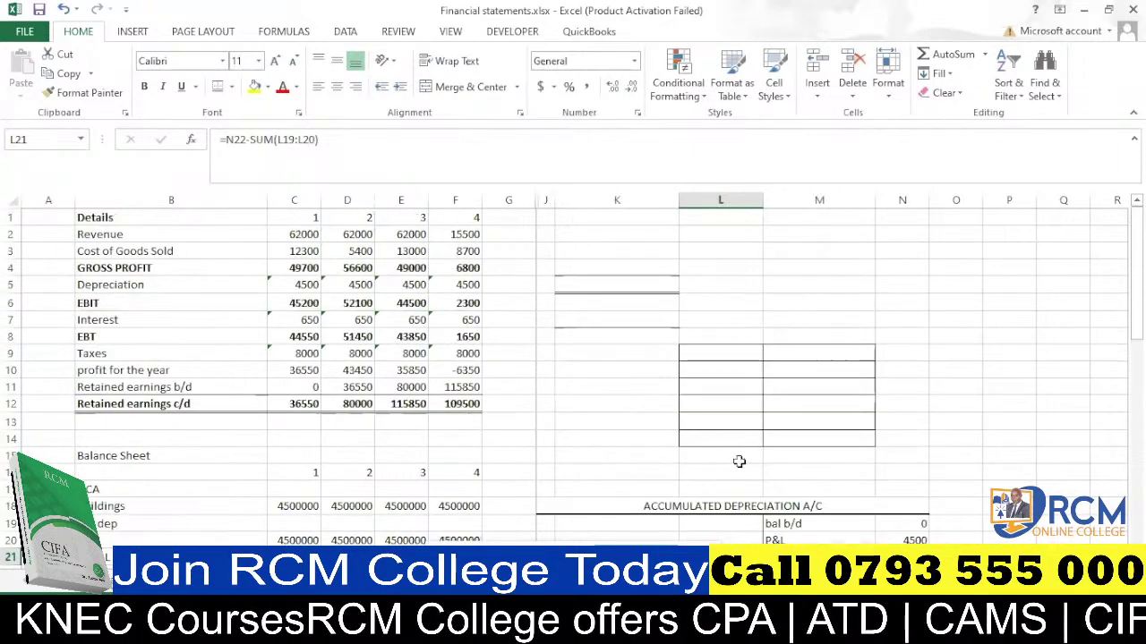
{"action": "left_click", "coordinate": [303, 284]}
{"action": "scroll", "coordinate": [917, 512], "scroll_direction": "down", "scroll_amount": 2}
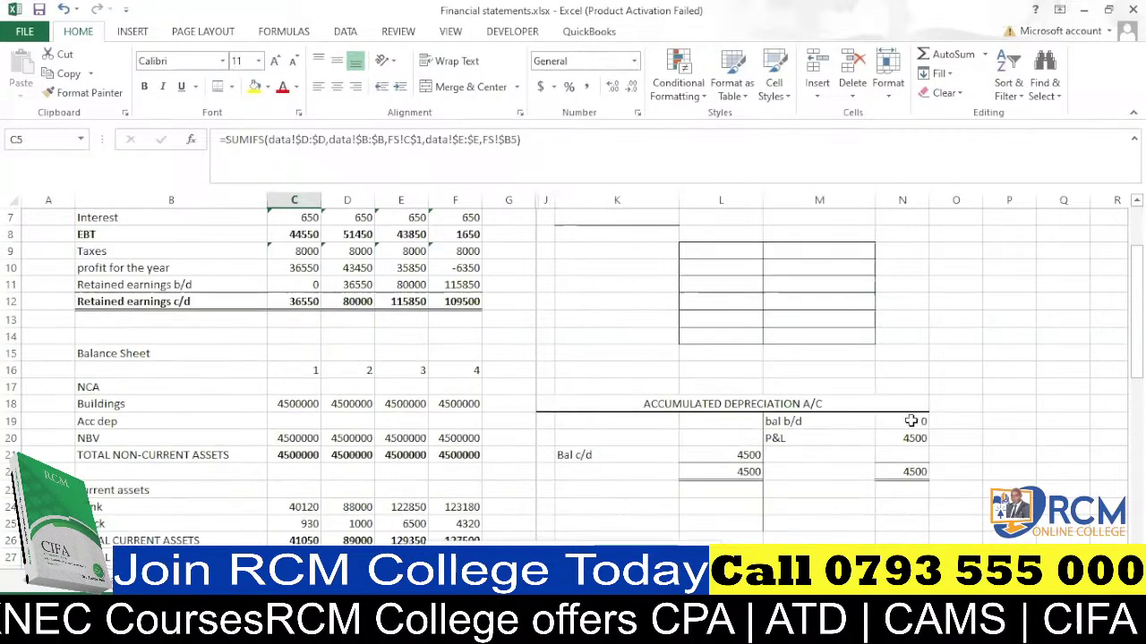
Try an opening bal b/d of 100 in N19 of the accumulated depreciation account and check the data sheet.
{"action": "left_click", "coordinate": [911, 421]}
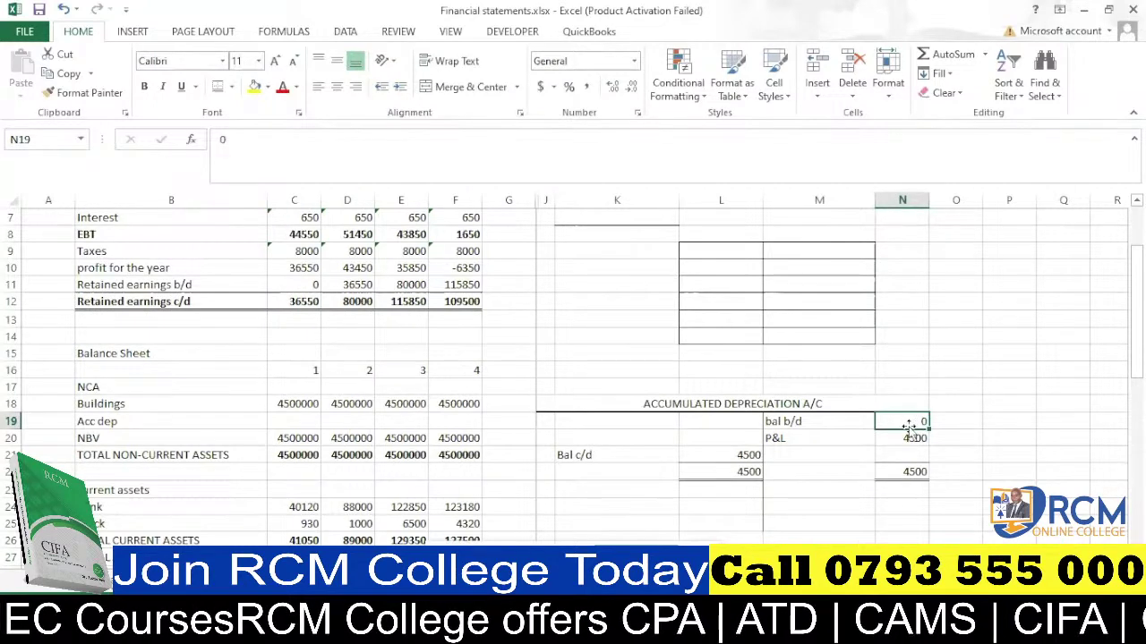
{"action": "type", "text": "100"}
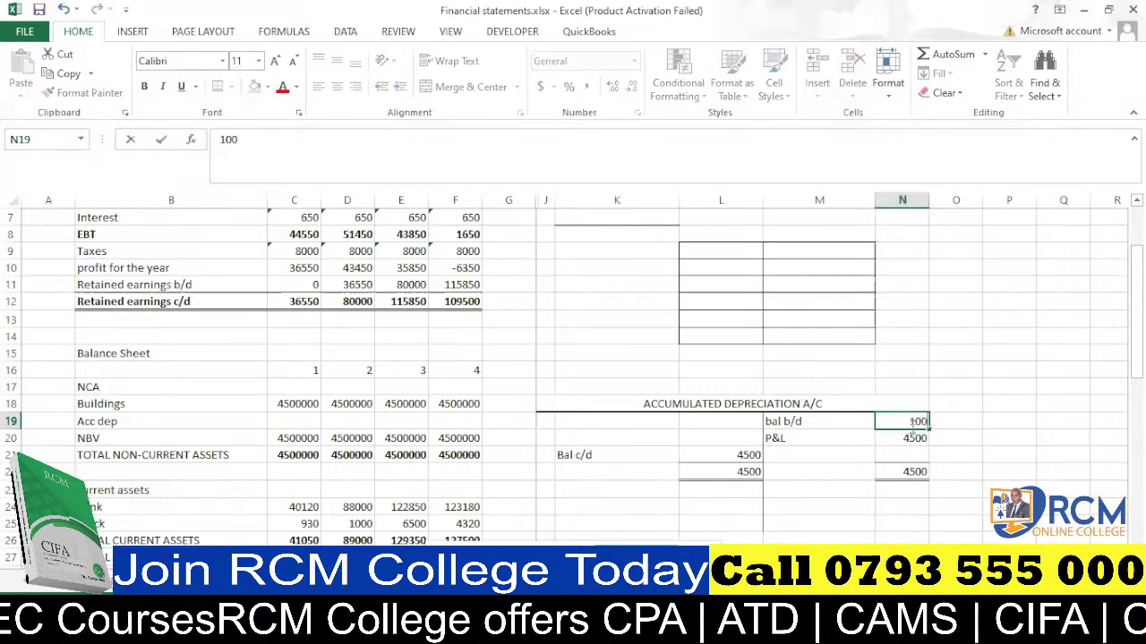
{"action": "left_click", "coordinate": [866, 487]}
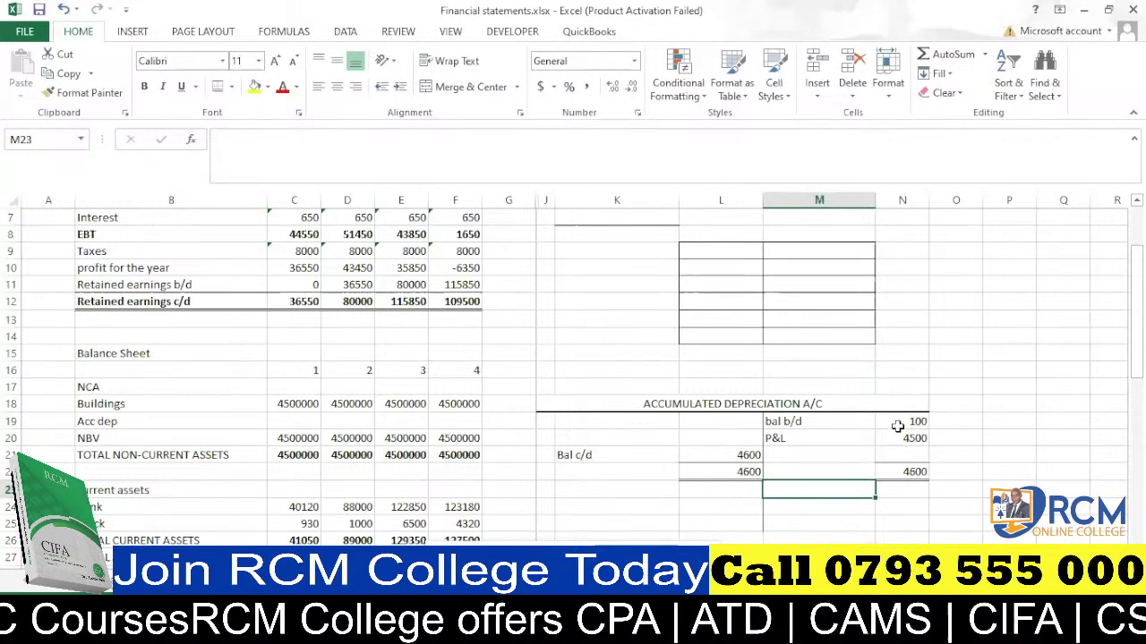
{"action": "key", "text": "ctrl+Page_Down"}
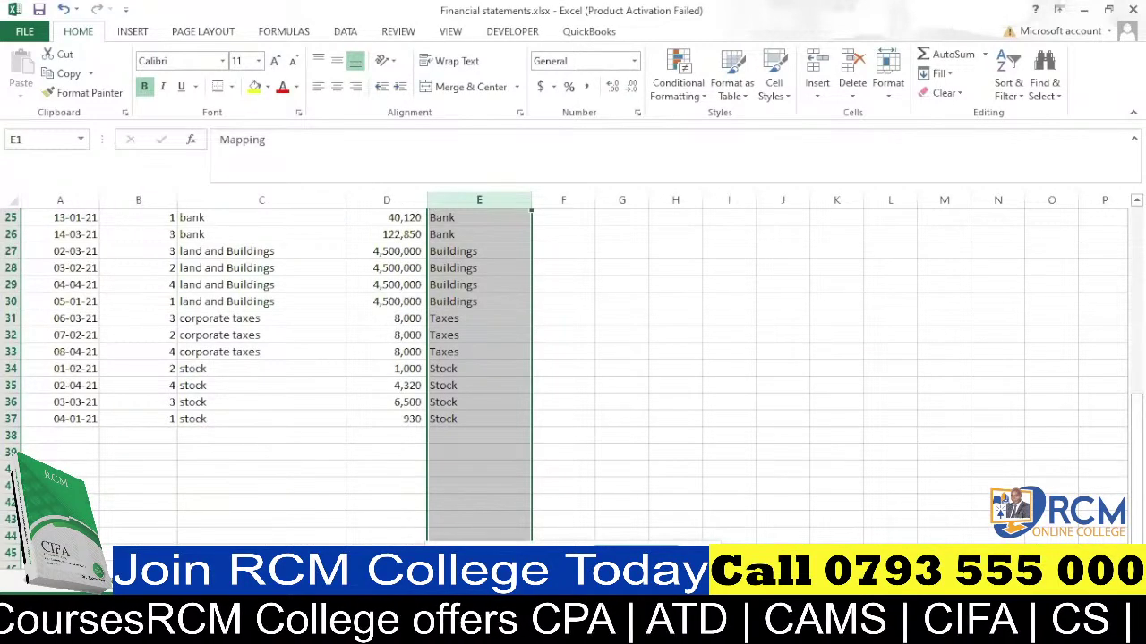
{"action": "key", "text": "ctrl+Page_Up"}
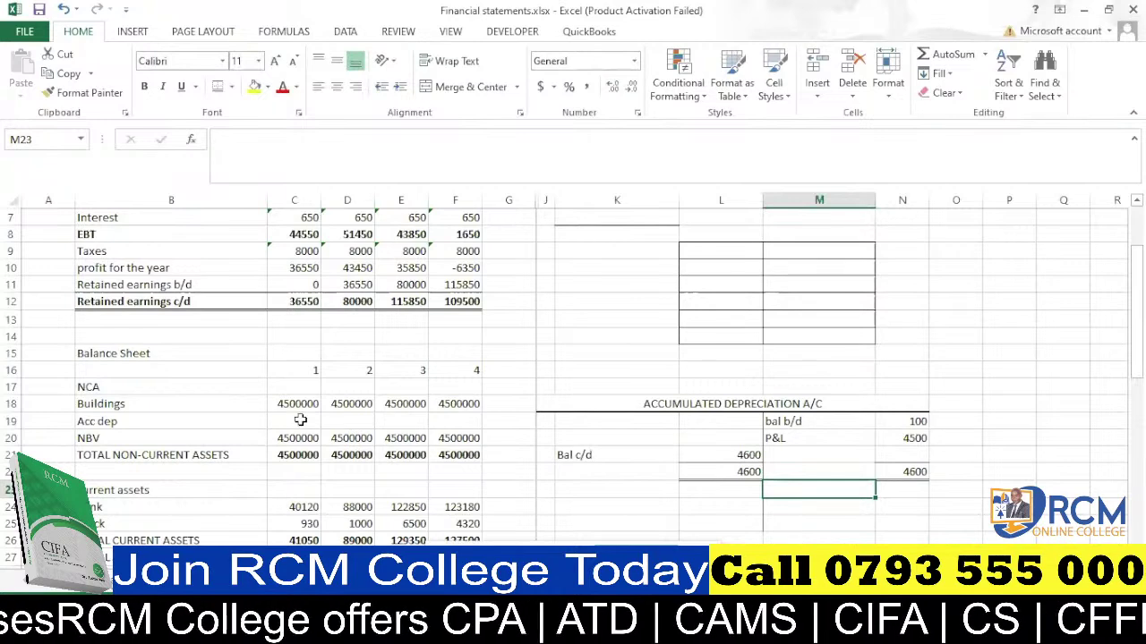
Reset the opening bal b/d in N19 to 0.
{"action": "left_click", "coordinate": [921, 422]}
{"action": "double_click", "coordinate": [922, 421]}
{"action": "key", "text": "BackSpace"}
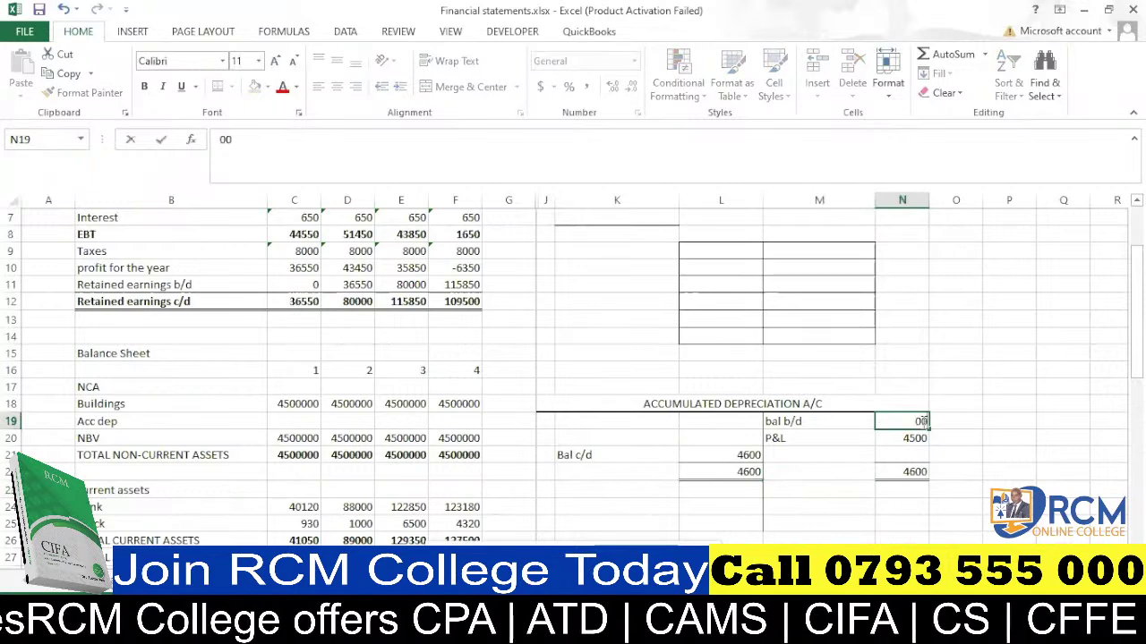
{"action": "left_click", "coordinate": [979, 422]}
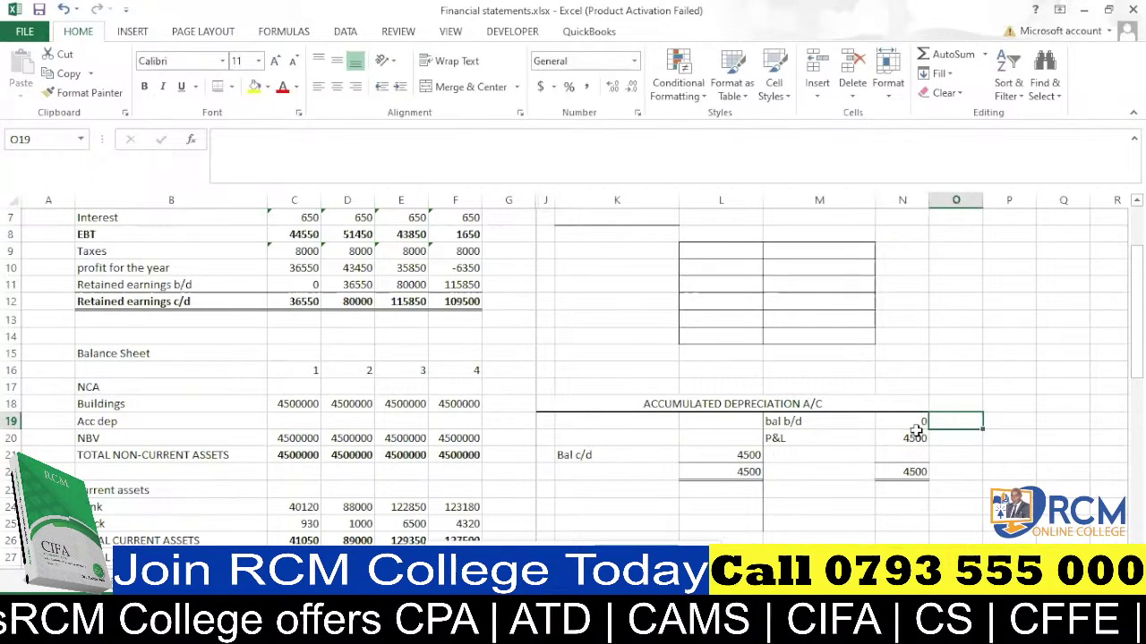
Link the year 1 Acc dep in balance sheet cell C19 to the year 1 Depreciation in C5.
{"action": "left_click", "coordinate": [288, 422]}
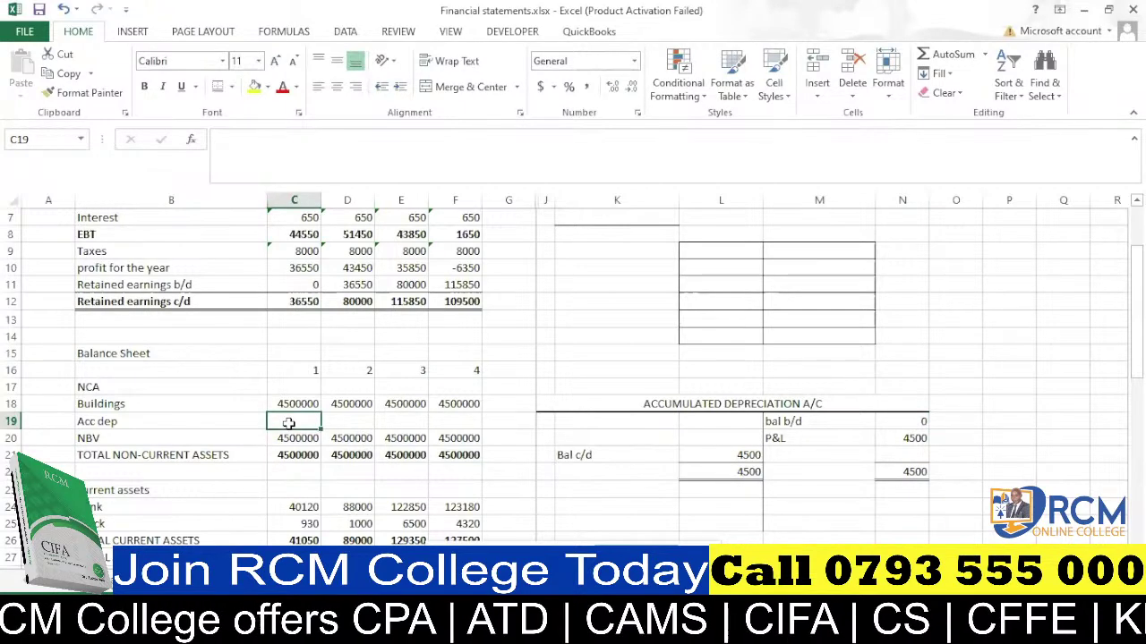
{"action": "type", "text": "="}
{"action": "scroll", "coordinate": [288, 422], "scroll_direction": "up", "scroll_amount": 2}
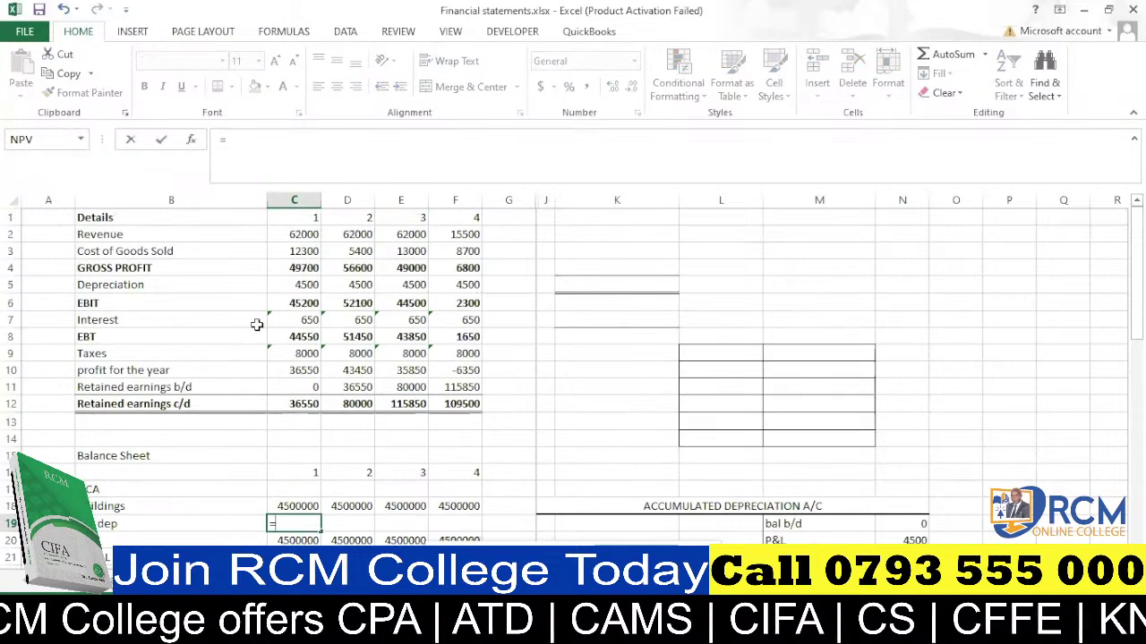
{"action": "left_click", "coordinate": [304, 285]}
{"action": "key", "text": "Return"}
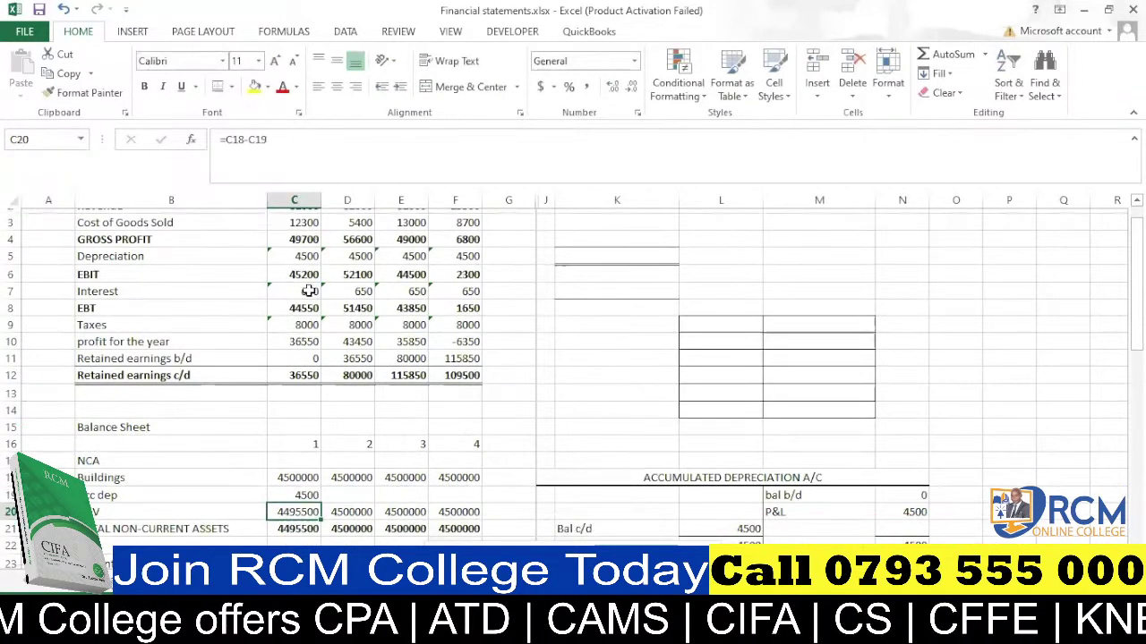
Enter feb in L23 as the heading of the second period below the account's totals.
{"action": "scroll", "coordinate": [307, 291], "scroll_direction": "down", "scroll_amount": 2}
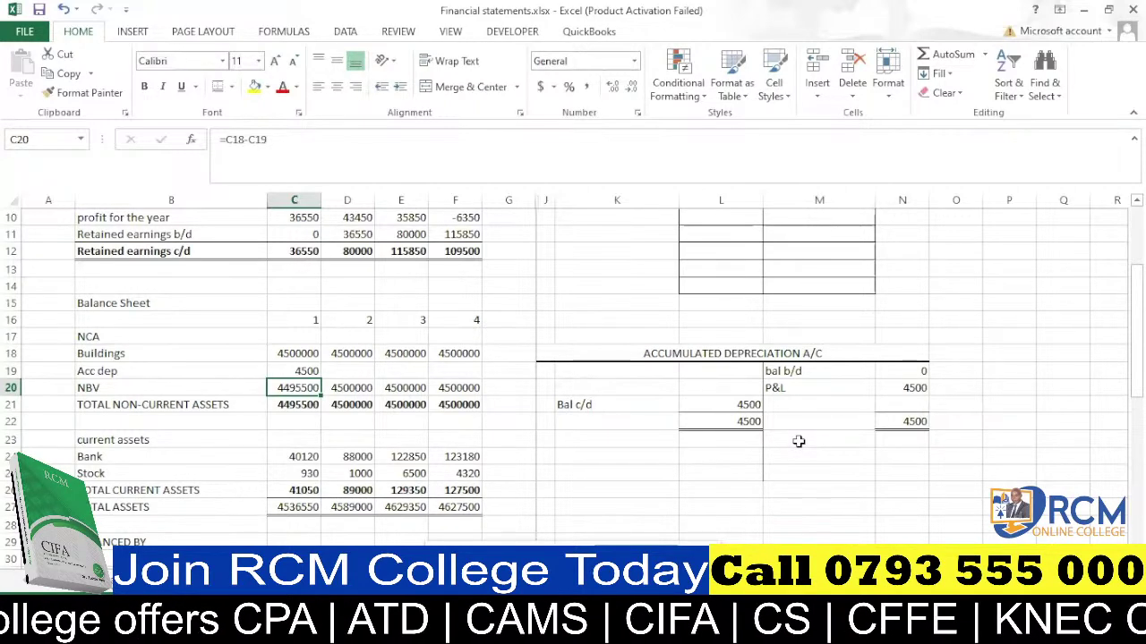
{"action": "left_click", "coordinate": [739, 441]}
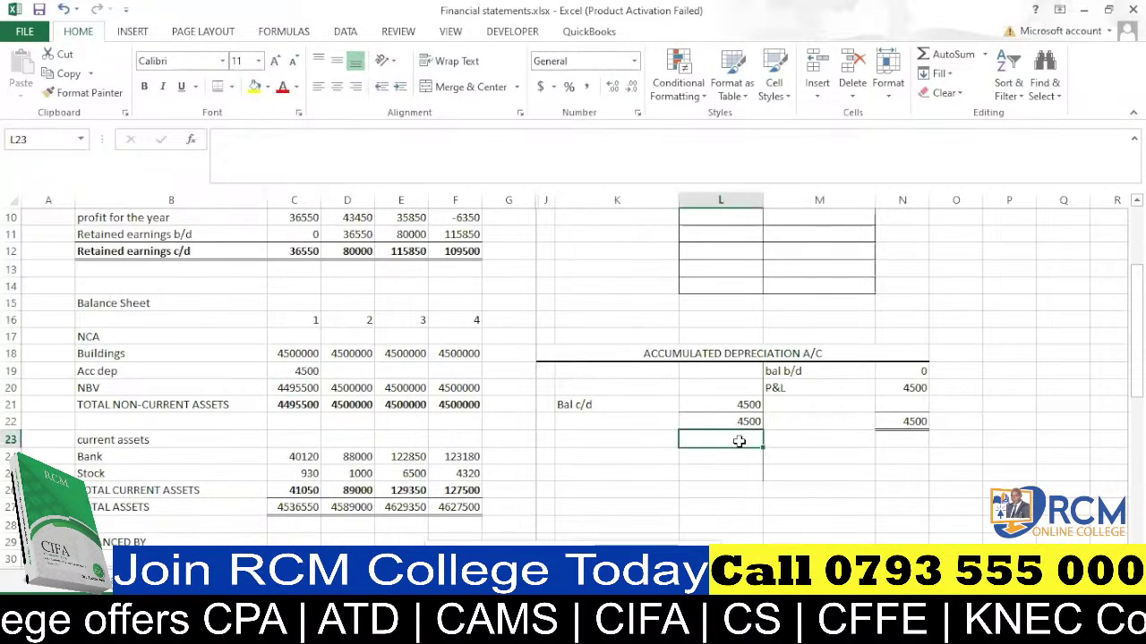
{"action": "type", "text": "feb"}
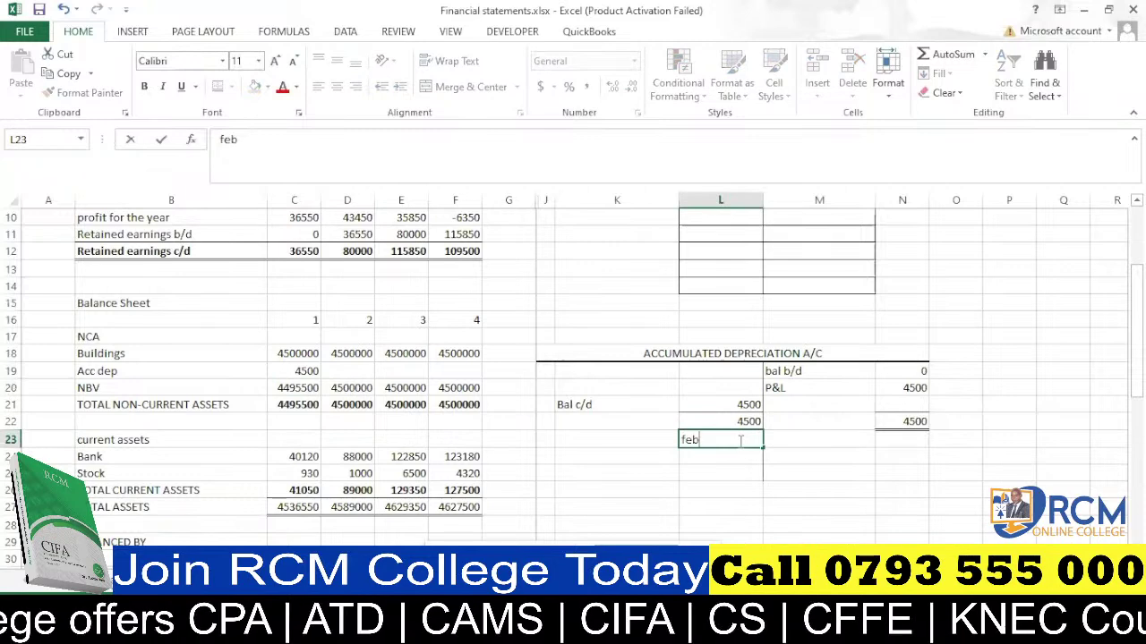
{"action": "left_click", "coordinate": [731, 477]}
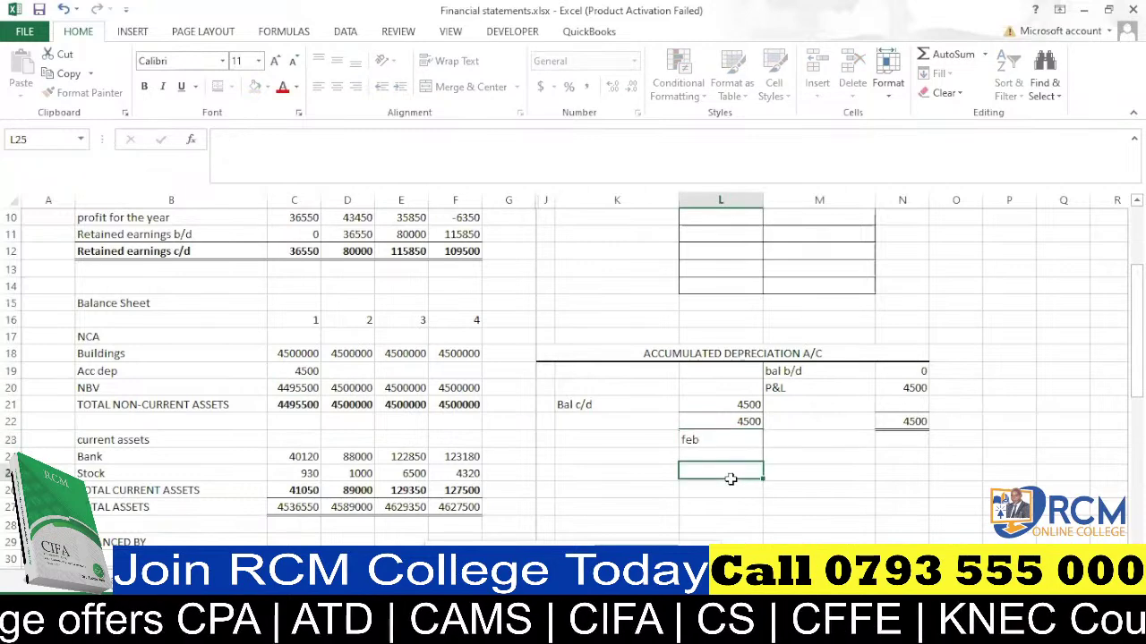
{"action": "left_click", "coordinate": [788, 458]}
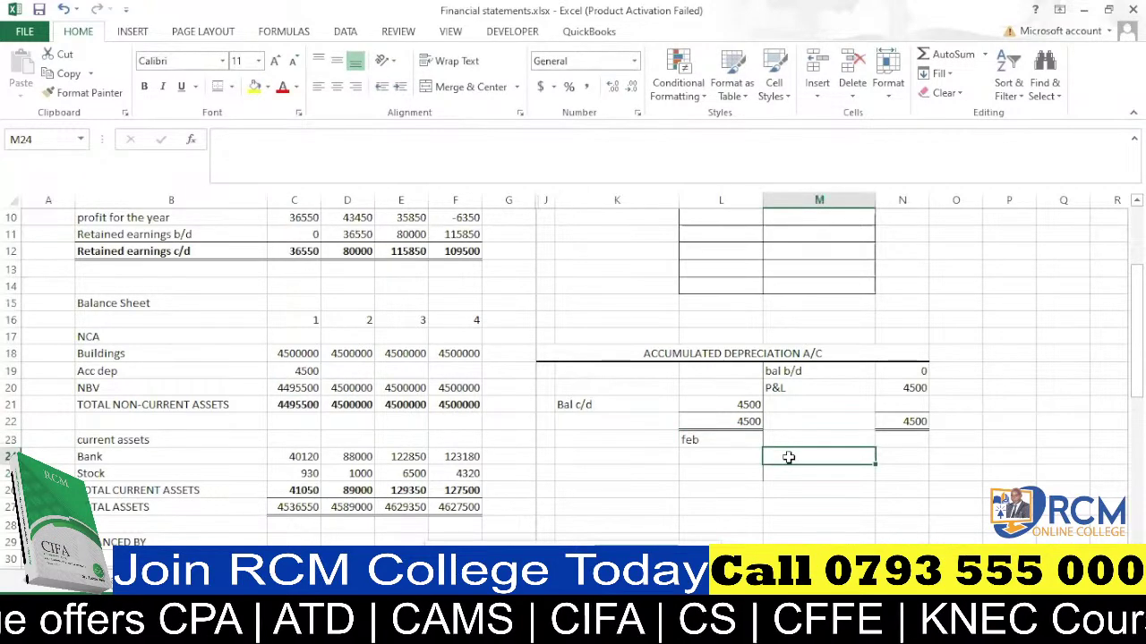
Copy the bal b/d entry in M19:N19 to M24:N24 on the credit side of the feb section.
{"action": "left_click_drag", "start_coordinate": [810, 371], "coordinate": [903, 370]}
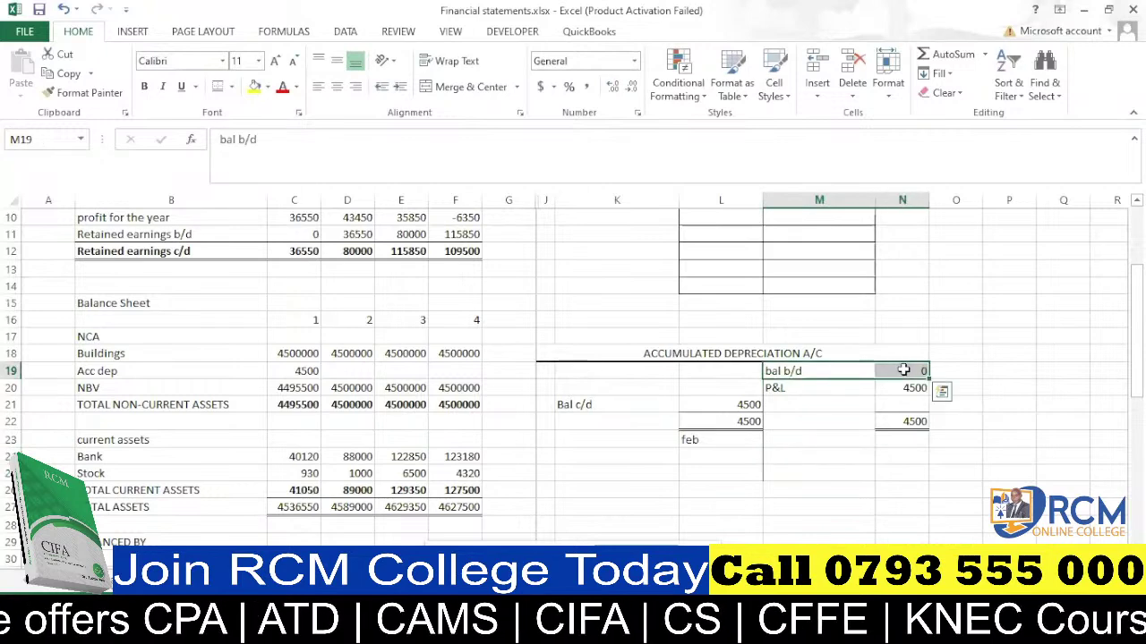
{"action": "key", "text": "ctrl+c"}
{"action": "left_click", "coordinate": [805, 440]}
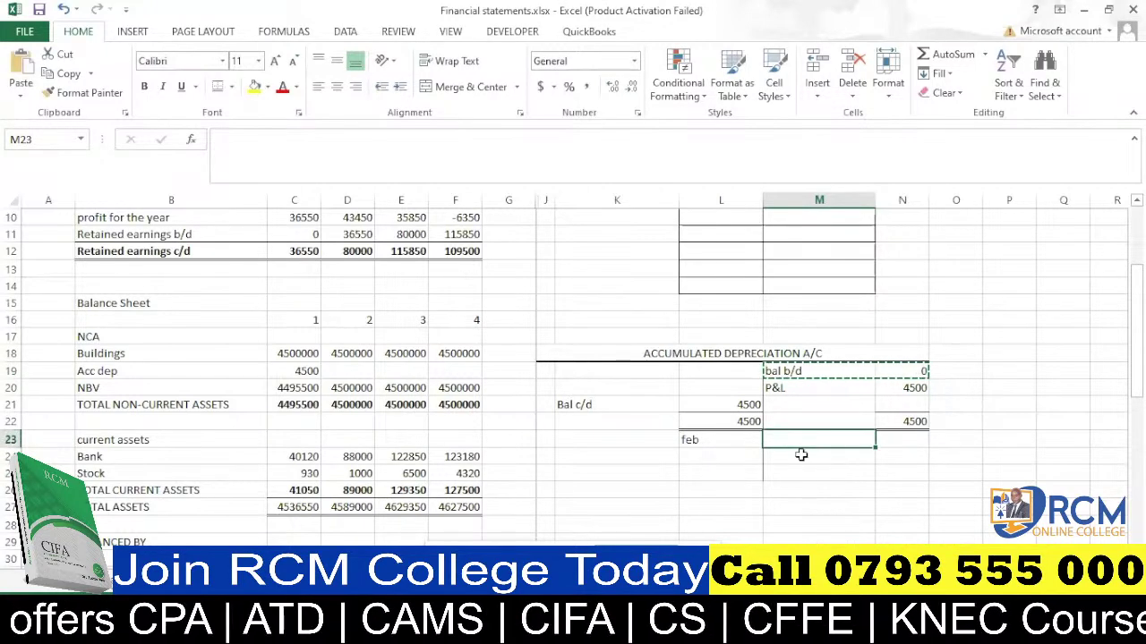
{"action": "left_click", "coordinate": [801, 455]}
{"action": "key", "text": "ctrl+v"}
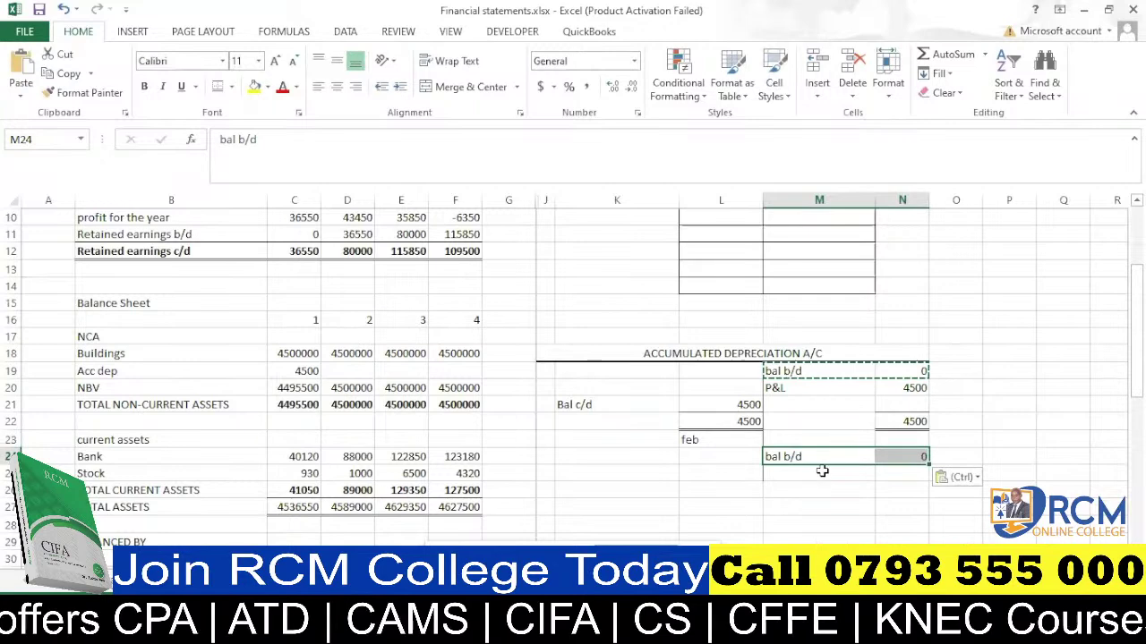
Set the feb bal b/d amount in N24 to 4500.
{"action": "left_click", "coordinate": [906, 457]}
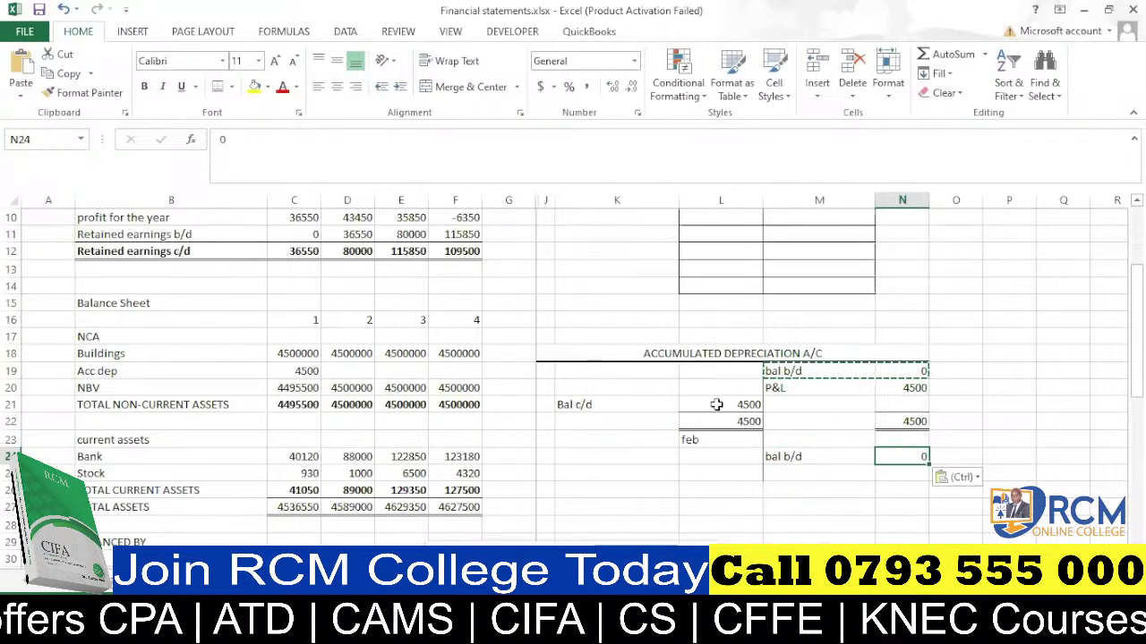
{"action": "type", "text": "54"}
{"action": "key", "text": "BackSpace"}
{"action": "key", "text": "BackSpace"}
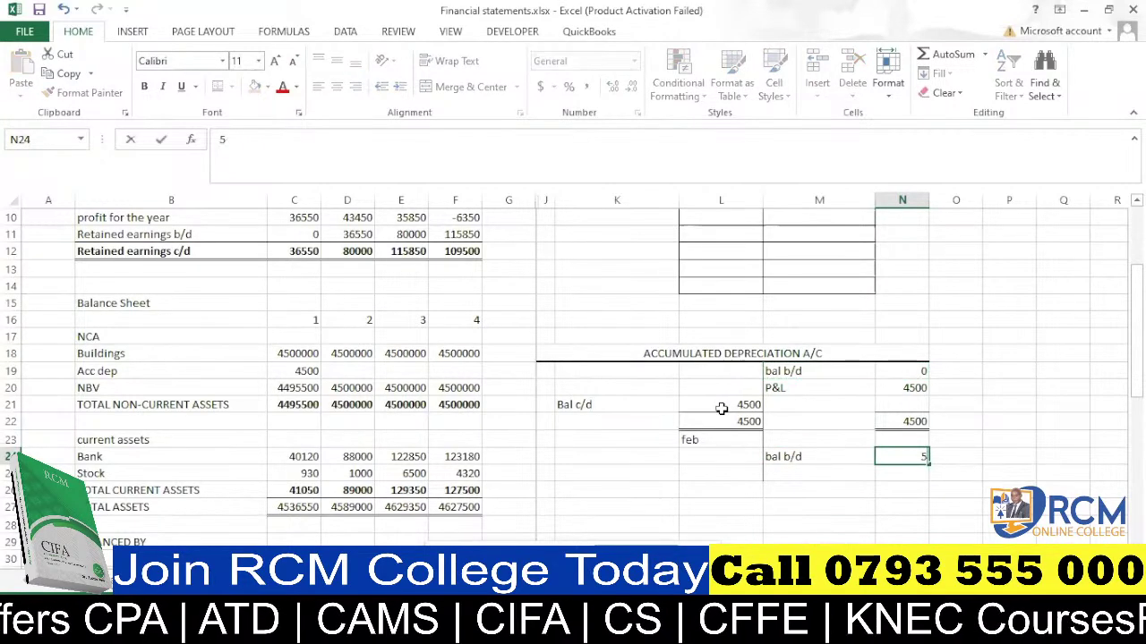
{"action": "type", "text": "4500"}
{"action": "left_click", "coordinate": [830, 475]}
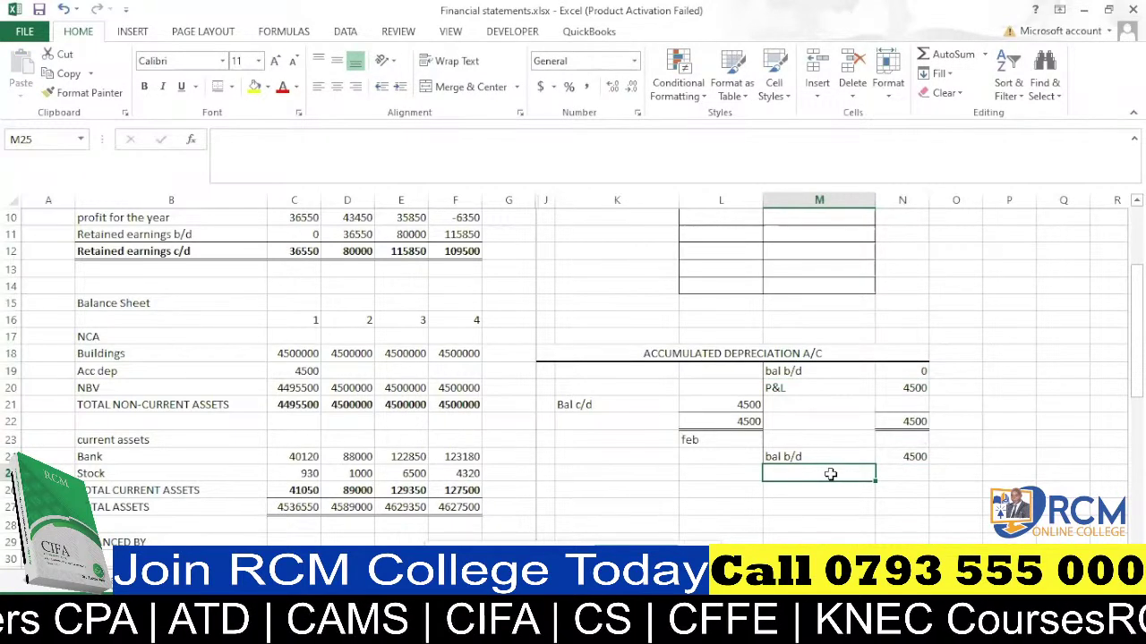
Add a P&L entry in M25 with the year 2 depreciation charge of 4500 in N25.
{"action": "type", "text": "P&L"}
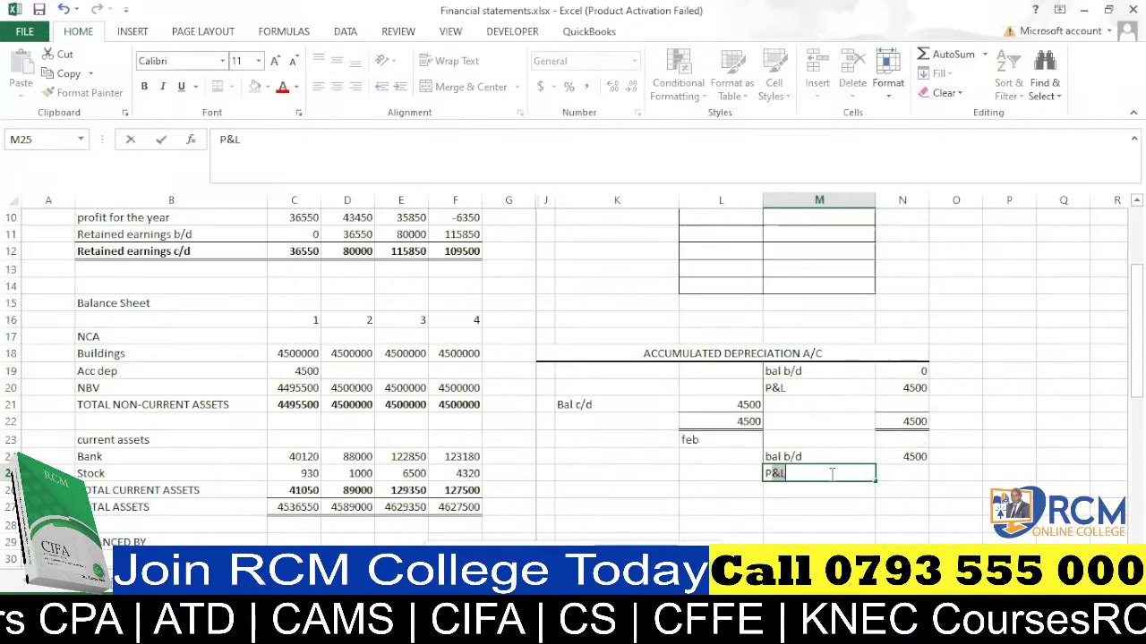
{"action": "left_click", "coordinate": [896, 473]}
{"action": "scroll", "coordinate": [882, 470], "scroll_direction": "up", "scroll_amount": 3}
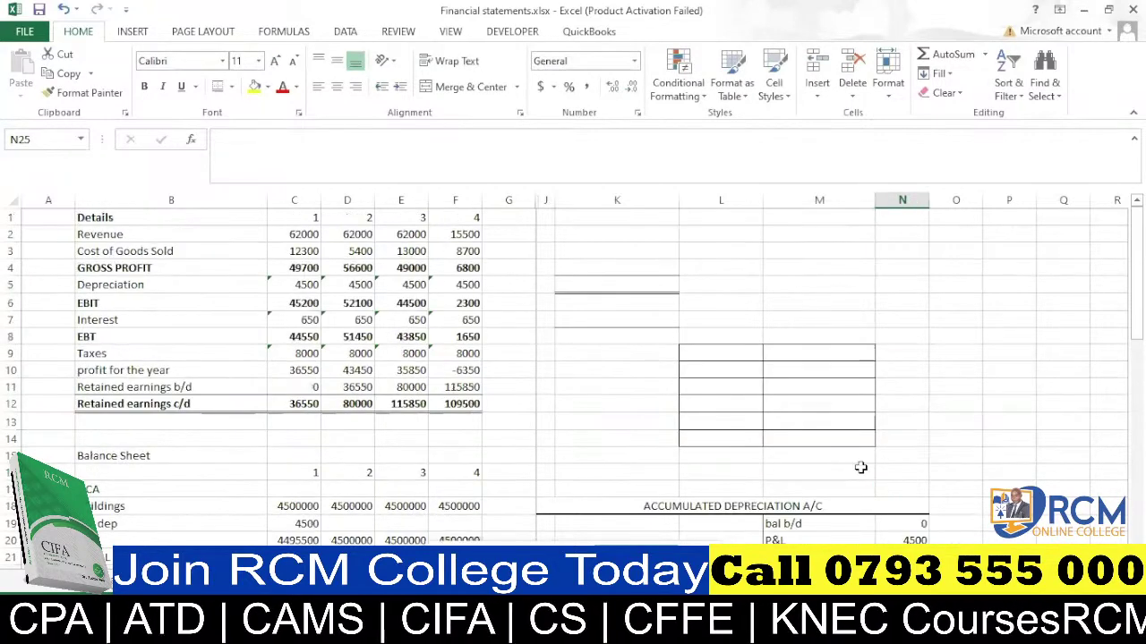
{"action": "scroll", "coordinate": [881, 469], "scroll_direction": "down", "scroll_amount": 3}
{"action": "scroll", "coordinate": [783, 413], "scroll_direction": "up", "scroll_amount": 3}
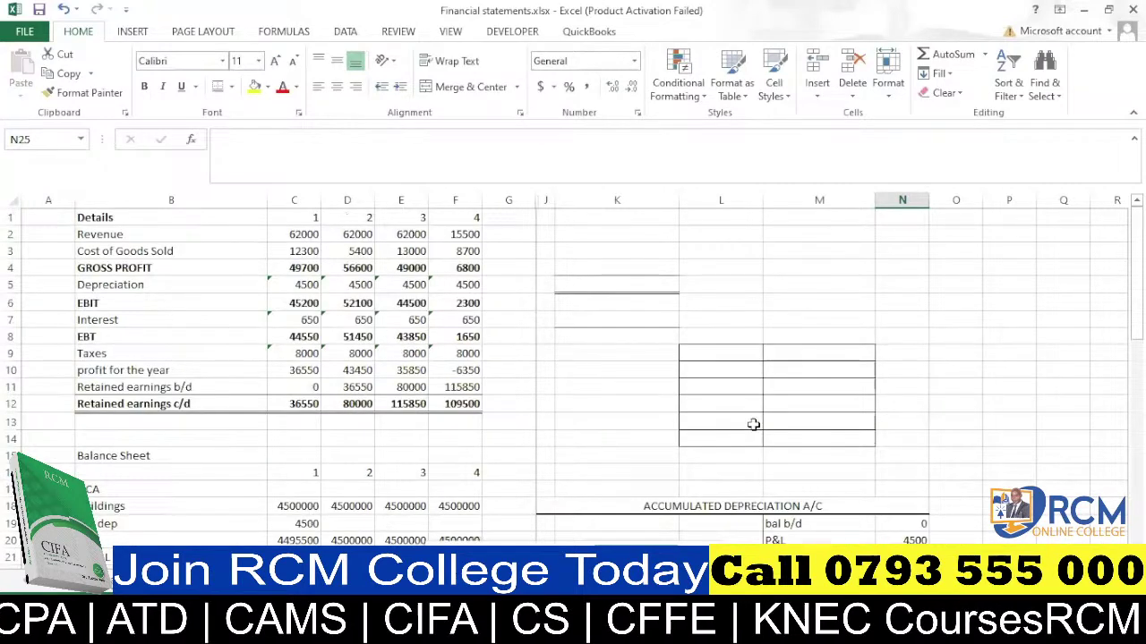
{"action": "left_click", "coordinate": [359, 283]}
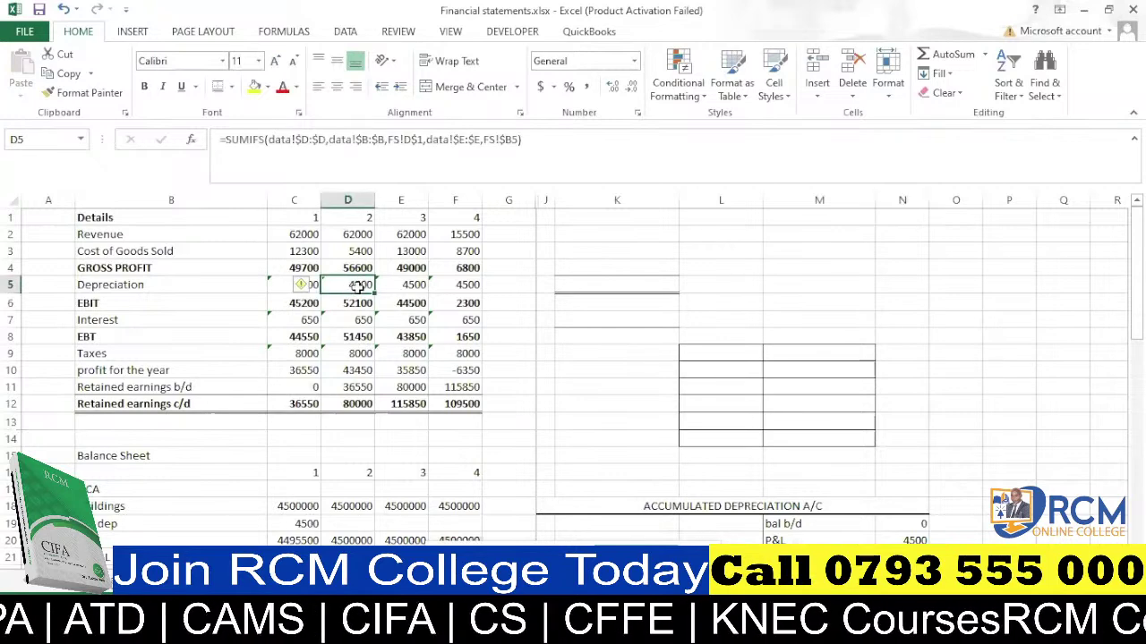
{"action": "key", "text": "Down"}
{"action": "scroll", "coordinate": [1135, 502], "scroll_direction": "down", "scroll_amount": 1}
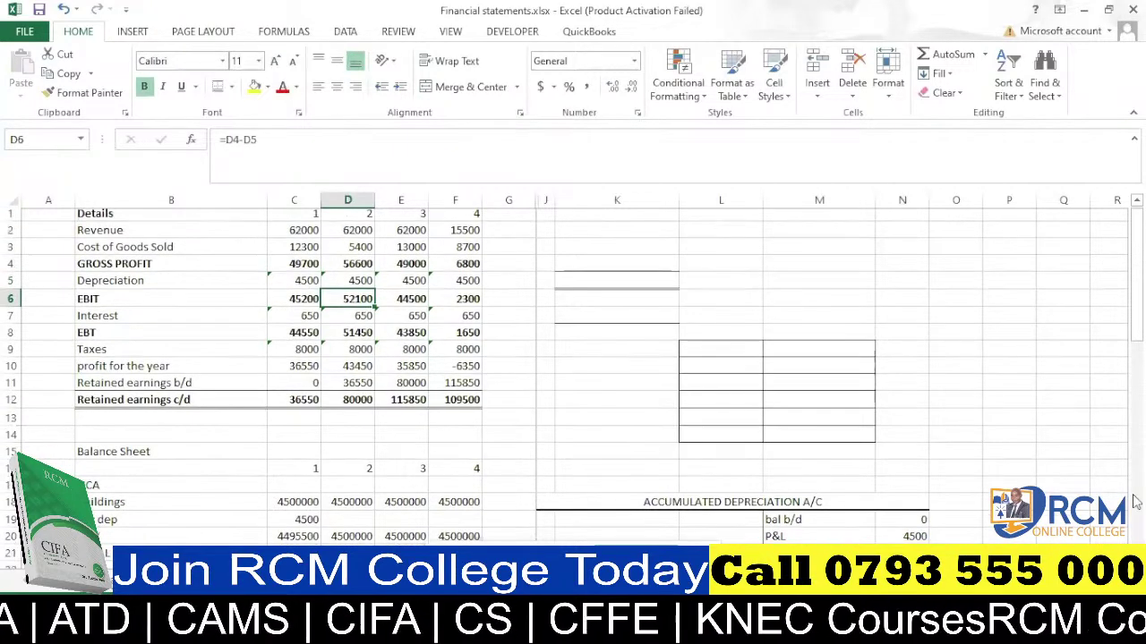
{"action": "scroll", "coordinate": [1135, 502], "scroll_direction": "down", "scroll_amount": 3}
{"action": "left_click", "coordinate": [908, 474]}
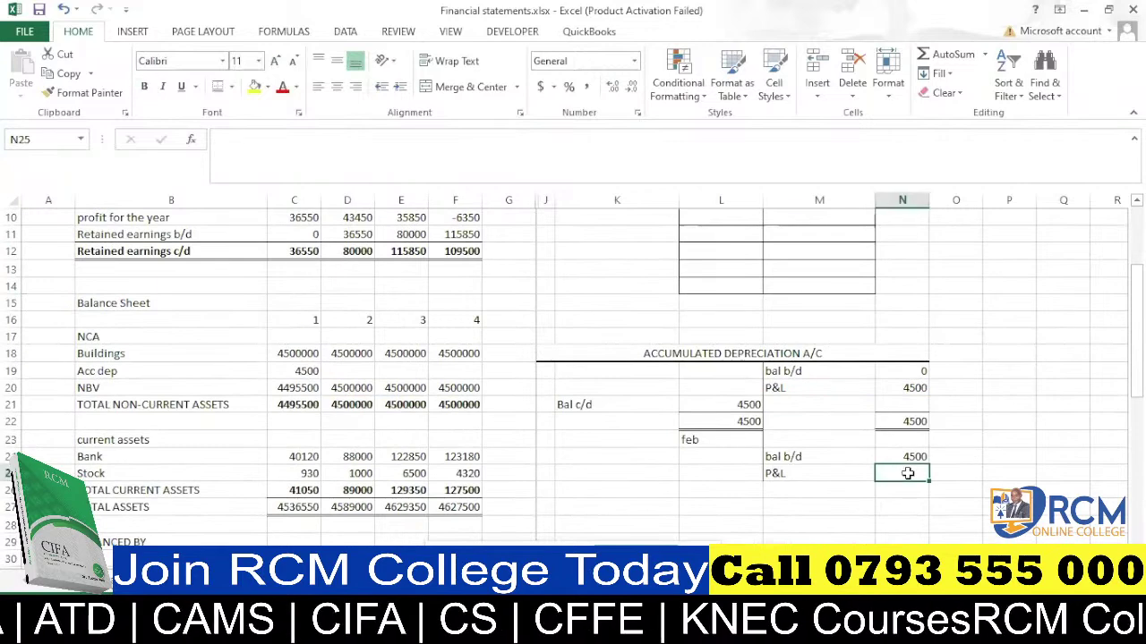
{"action": "type", "text": "45"}
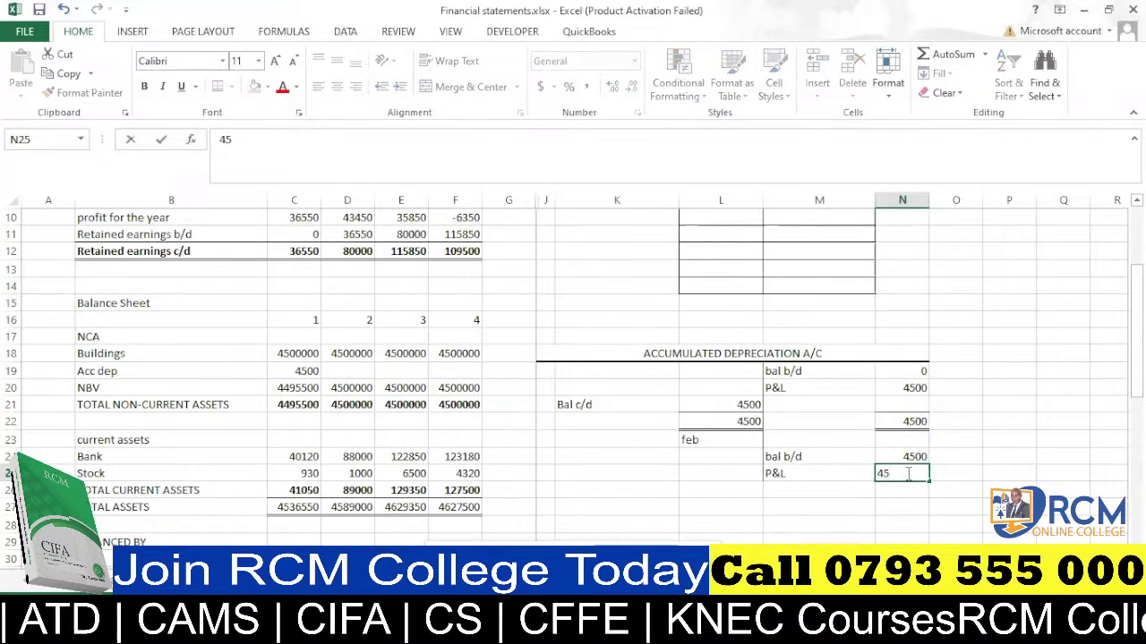
{"action": "type", "text": "00"}
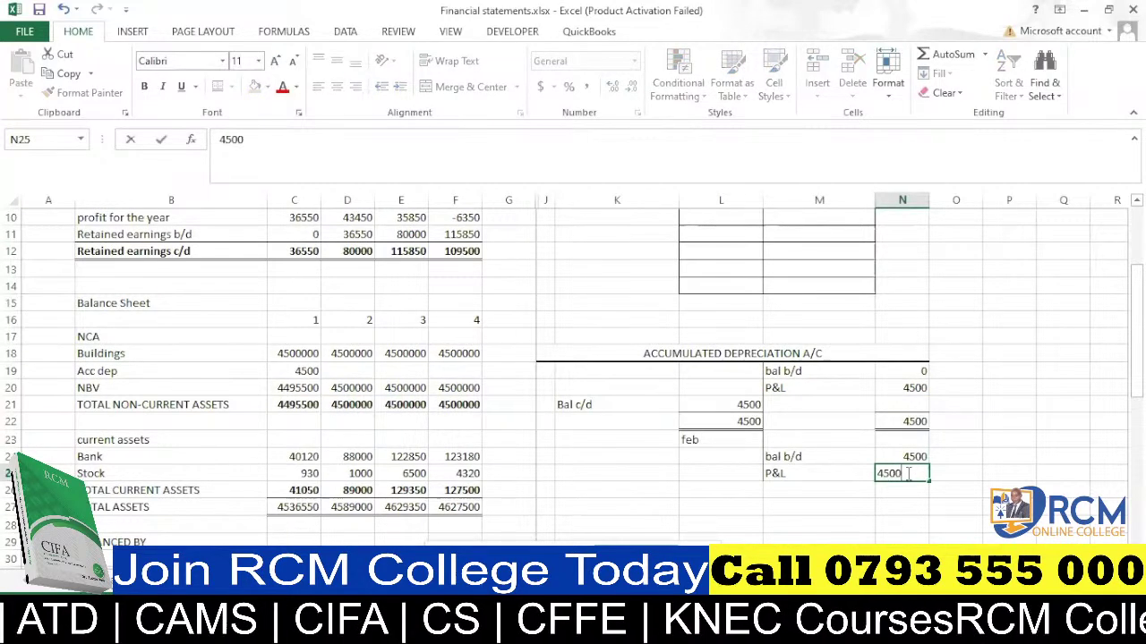
{"action": "key", "text": "Return"}
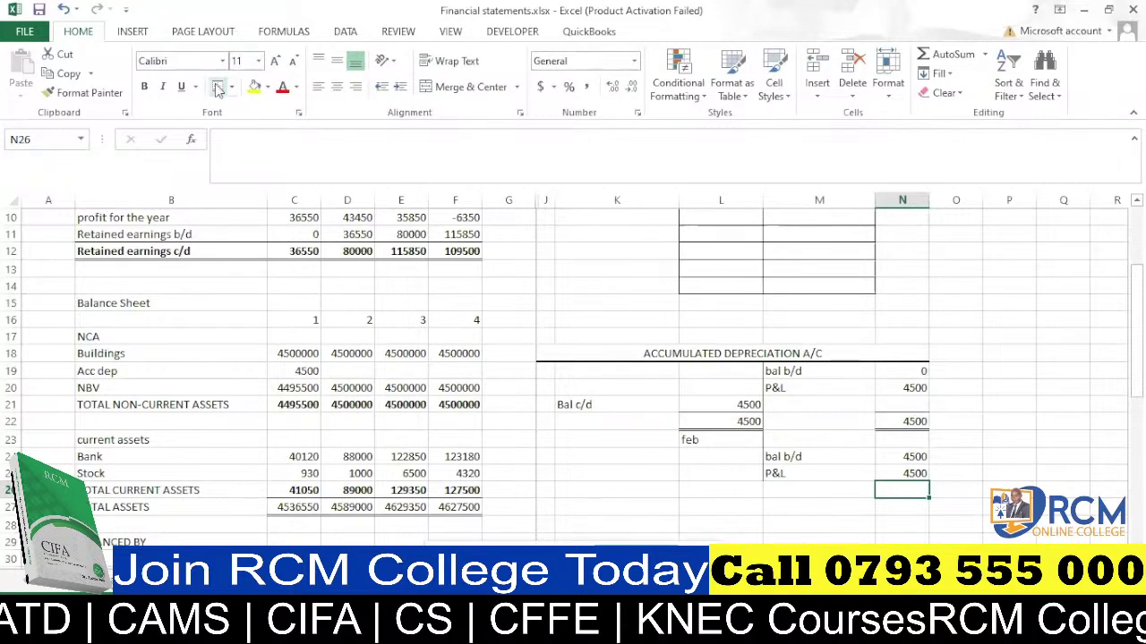
Apply a top and double bottom border to the feb total cells N26 and L26.
{"action": "left_click", "coordinate": [217, 89]}
{"action": "left_click", "coordinate": [736, 489]}
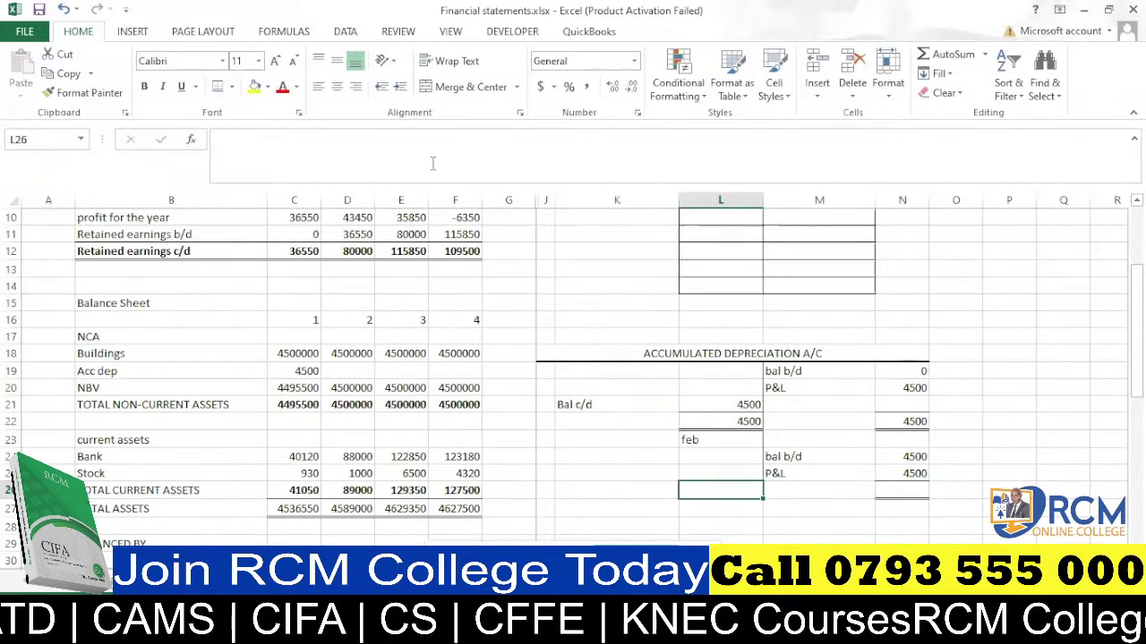
{"action": "left_click", "coordinate": [215, 89]}
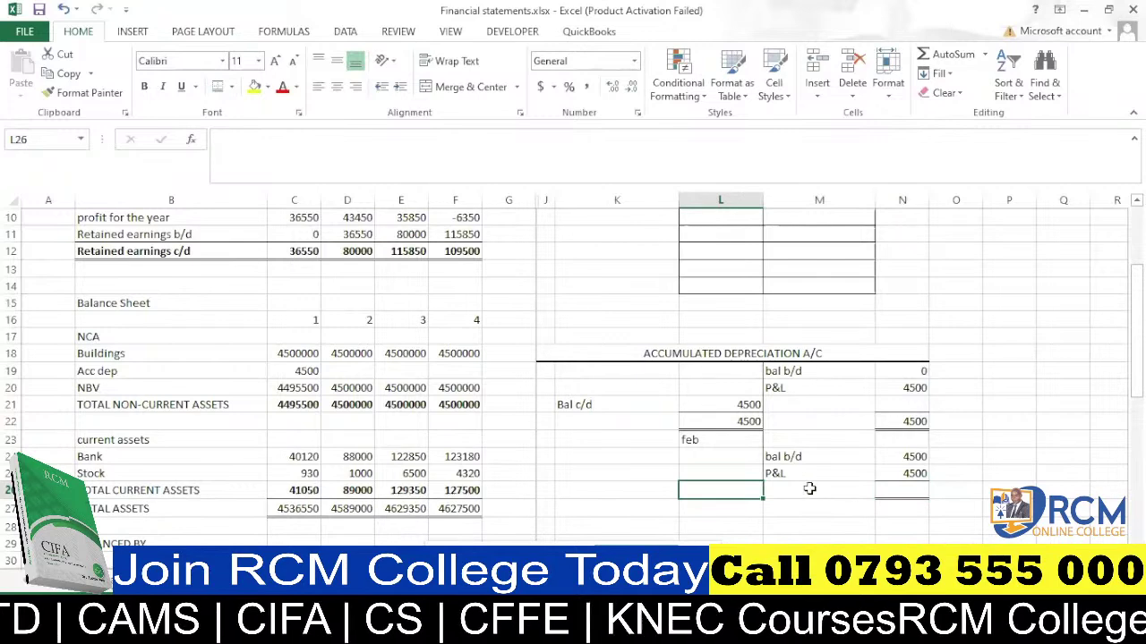
{"action": "left_click", "coordinate": [812, 522]}
Total the feb credit entries N24:N25 in N26 with AutoSum.
{"action": "left_click", "coordinate": [900, 487]}
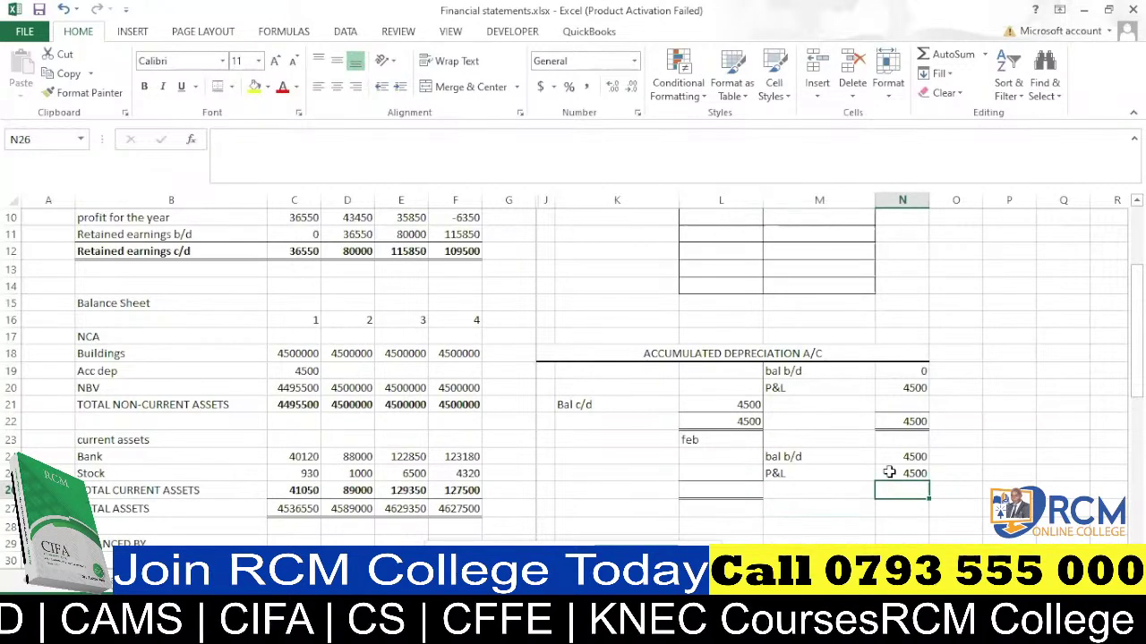
{"action": "key", "text": "alt+="}
{"action": "key", "text": "Return"}
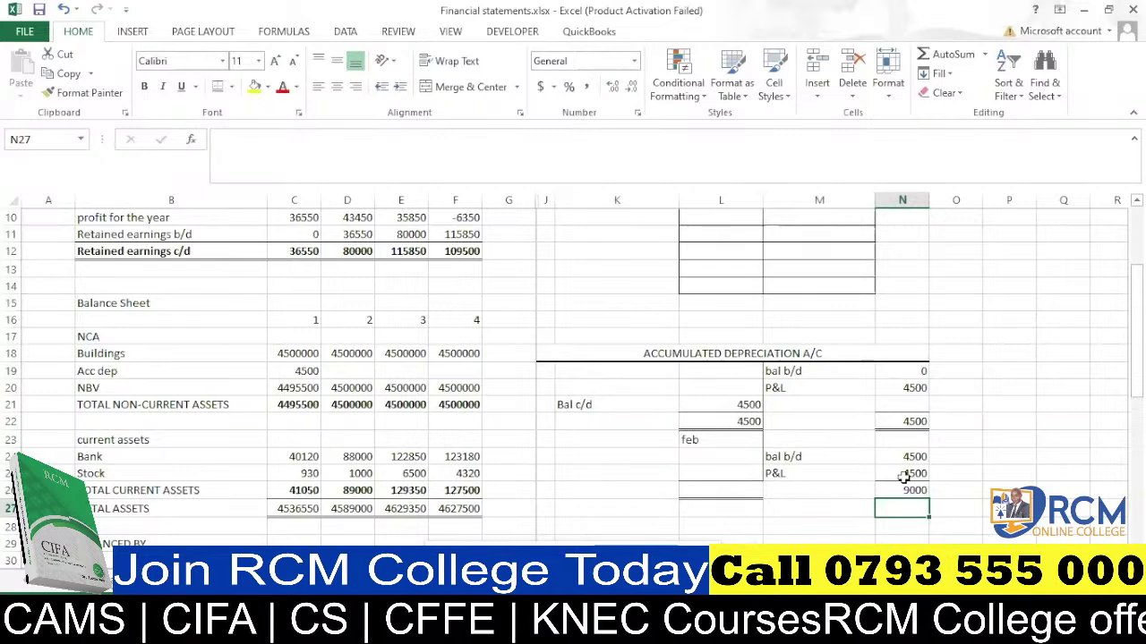
Copy the Bal c/d entry from K21:L21 into the feb section at K25:L25.
{"action": "left_click", "coordinate": [667, 474]}
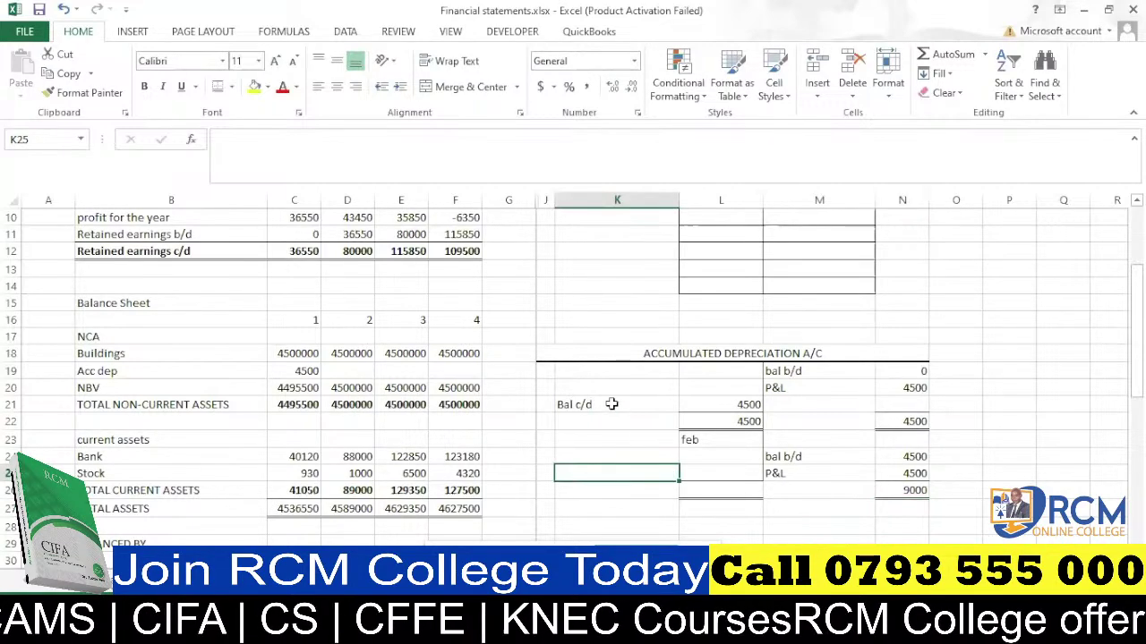
{"action": "left_click_drag", "start_coordinate": [611, 404], "coordinate": [703, 405]}
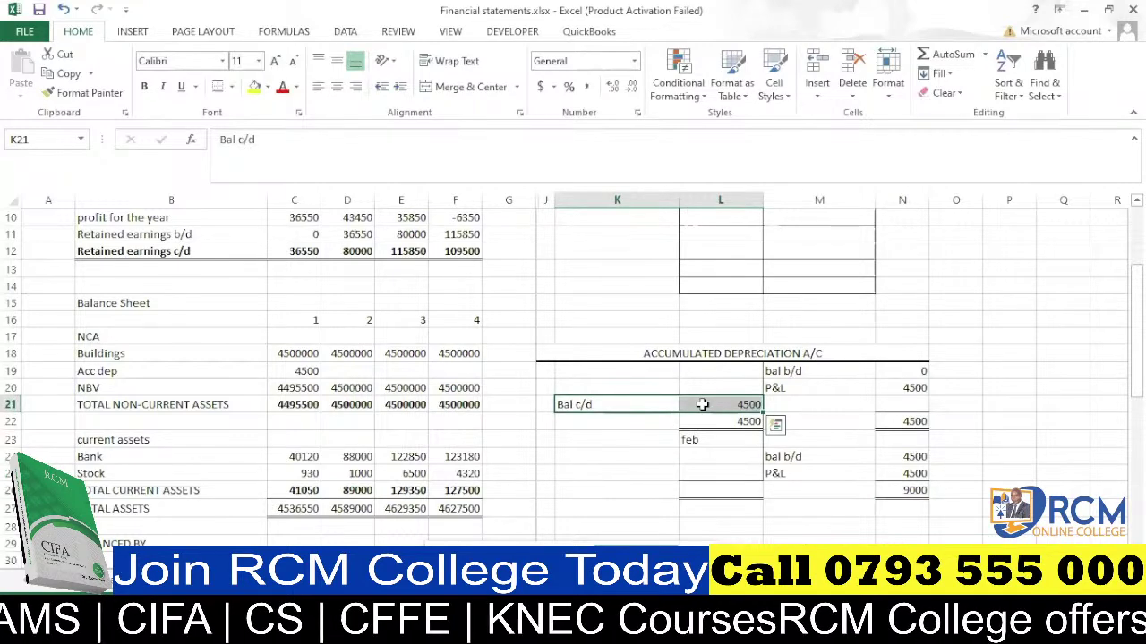
{"action": "key", "text": "ctrl+c"}
{"action": "left_click", "coordinate": [613, 473]}
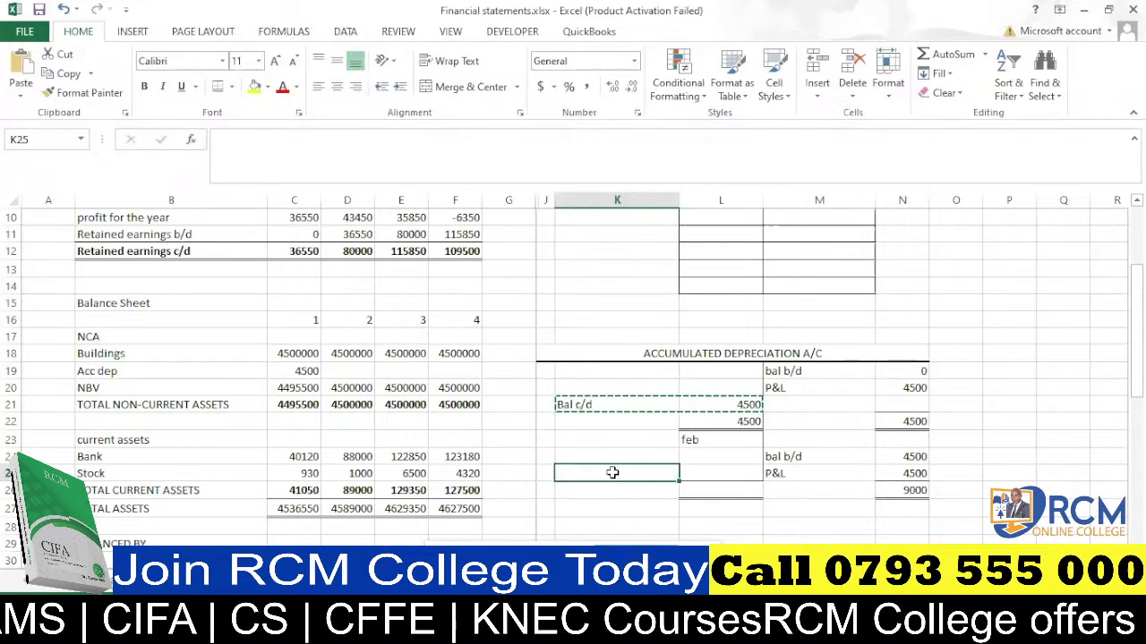
{"action": "key", "text": "ctrl+v"}
Set the feb debit total in L26 equal to the credit total with =N26.
{"action": "left_click", "coordinate": [735, 491]}
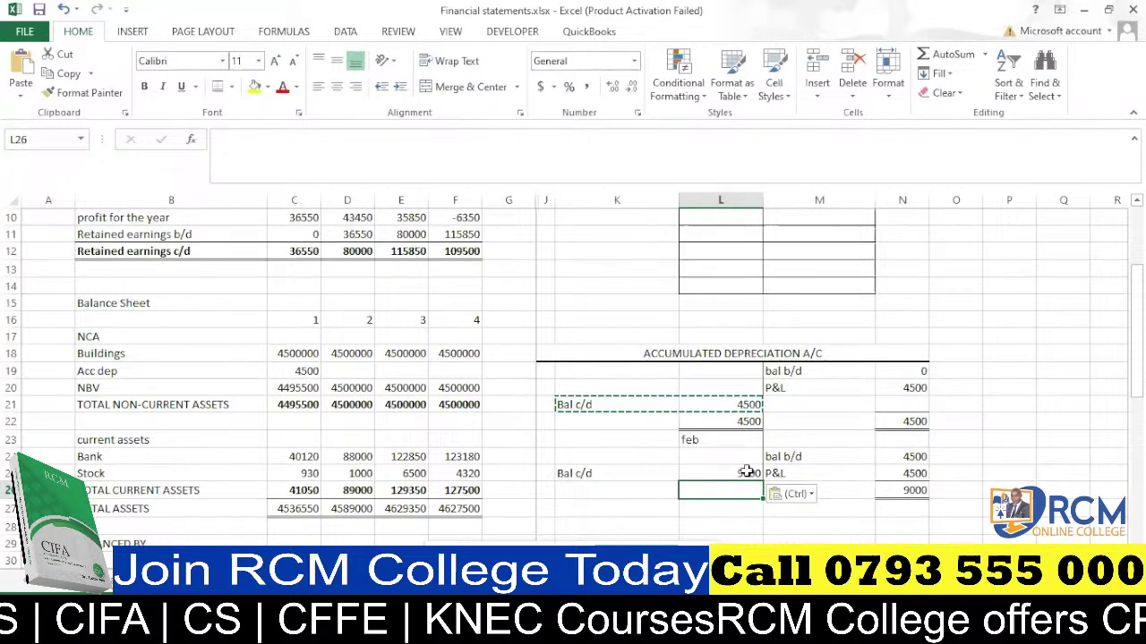
{"action": "type", "text": "="}
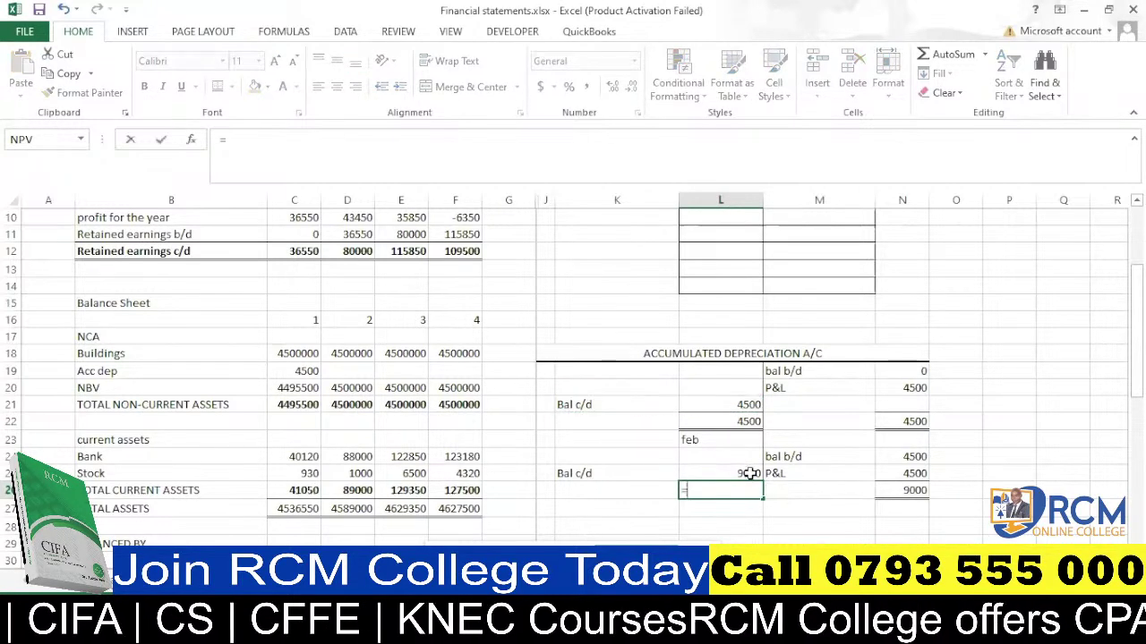
{"action": "left_click", "coordinate": [907, 489]}
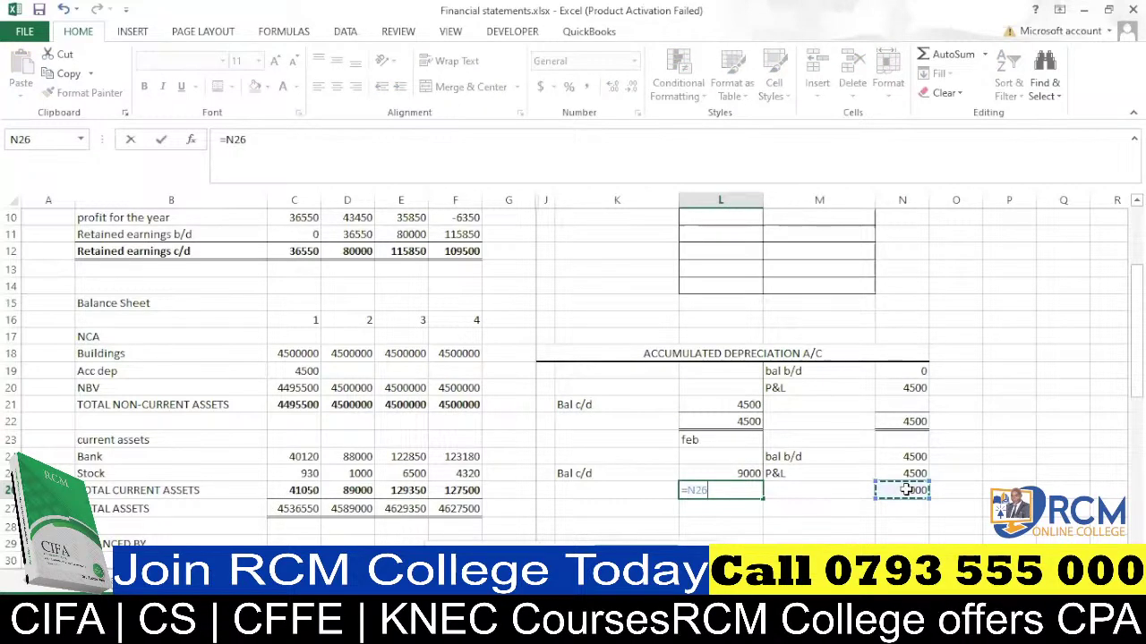
{"action": "key", "text": "Return"}
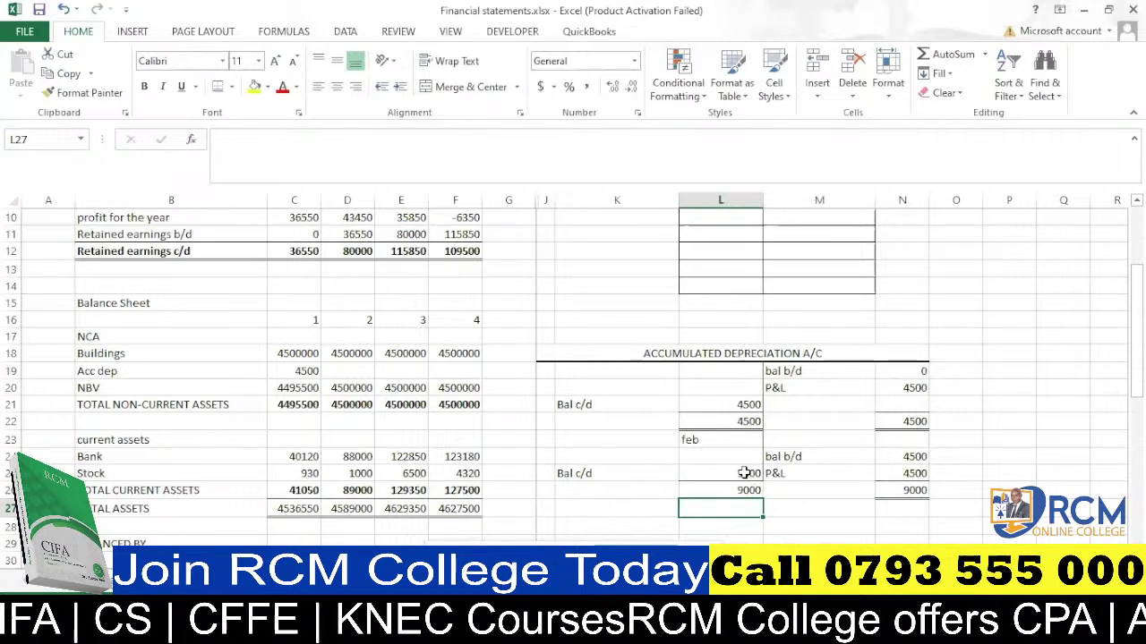
Set the year 2 Acc dep in D19 to =C19+D5 and fill the formula across to F19.
{"action": "scroll", "coordinate": [744, 472], "scroll_direction": "down", "scroll_amount": 1}
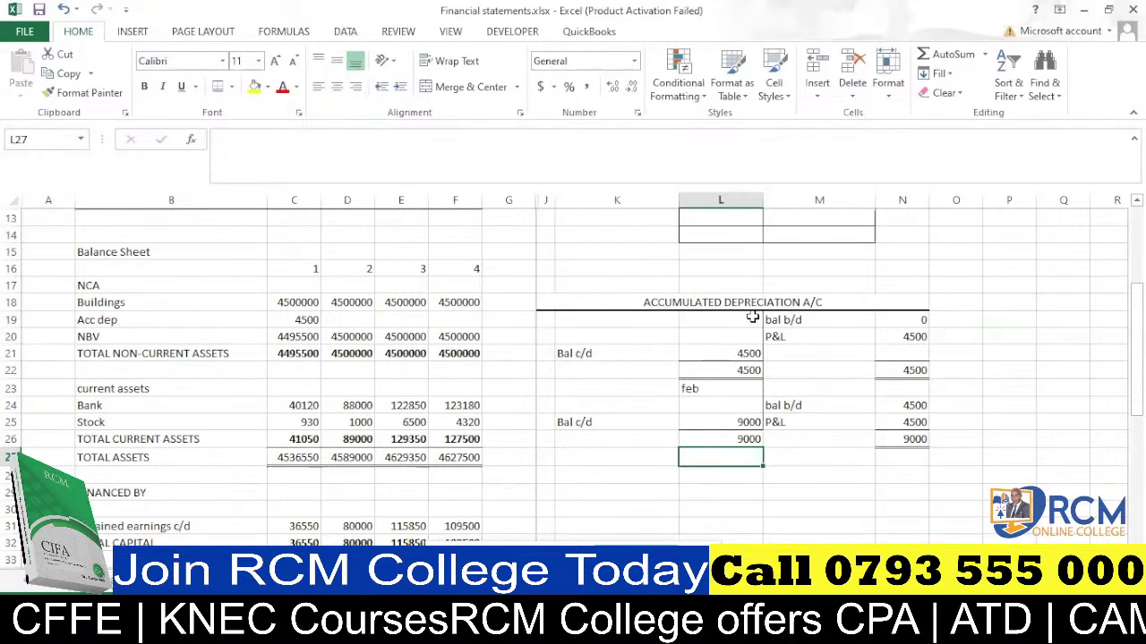
{"action": "scroll", "coordinate": [355, 370], "scroll_direction": "up", "scroll_amount": 1}
{"action": "left_click", "coordinate": [356, 371]}
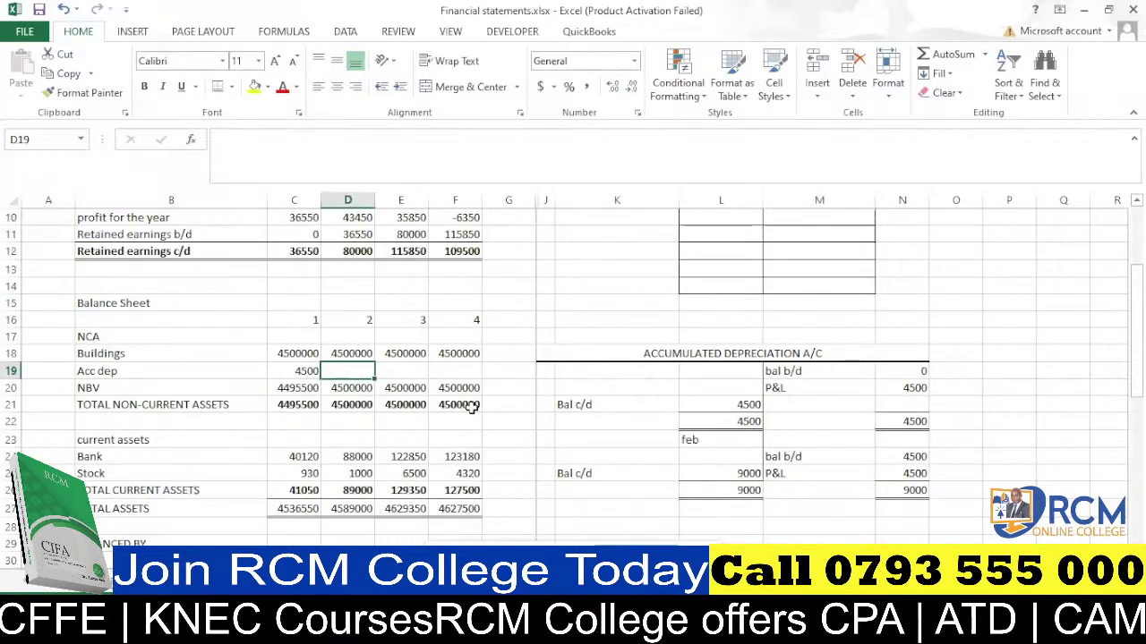
{"action": "type", "text": "="}
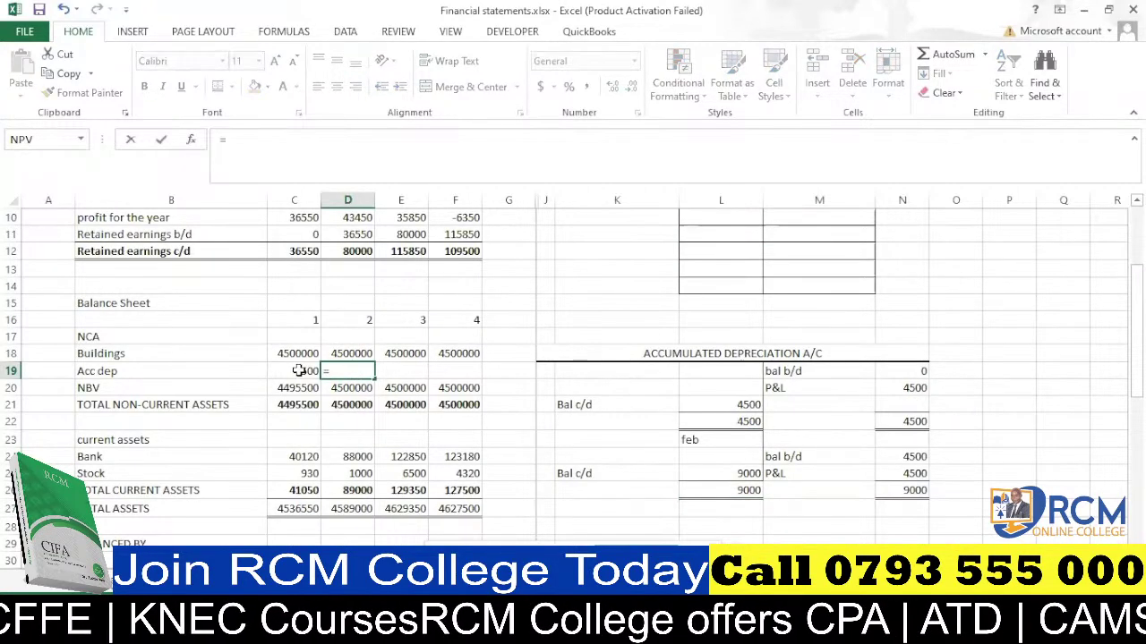
{"action": "left_click", "coordinate": [303, 371]}
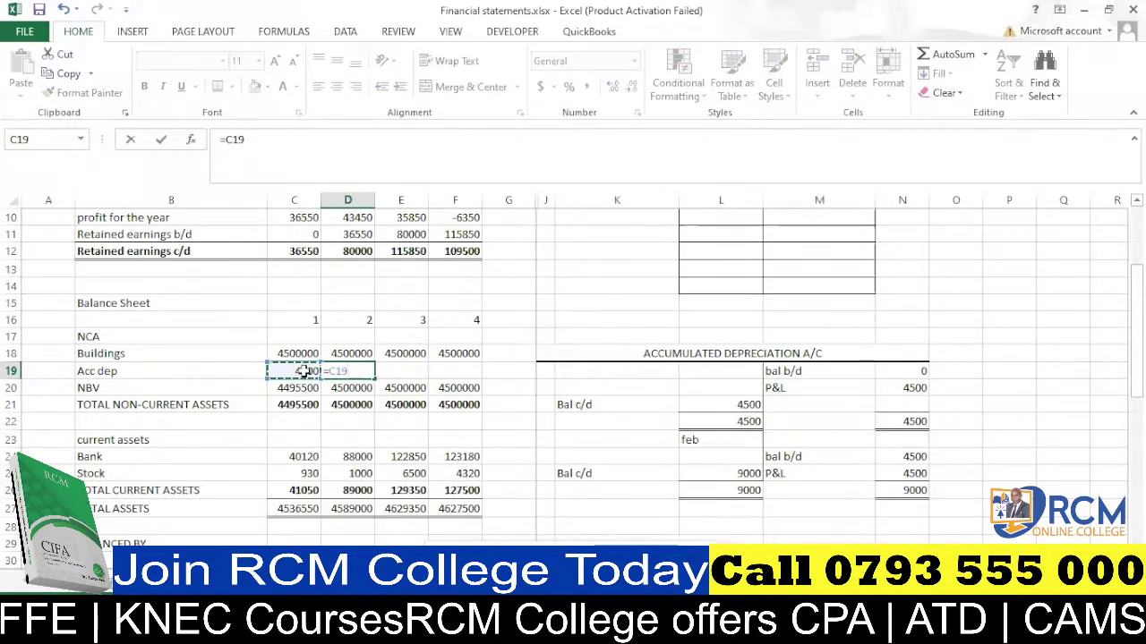
{"action": "type", "text": "+"}
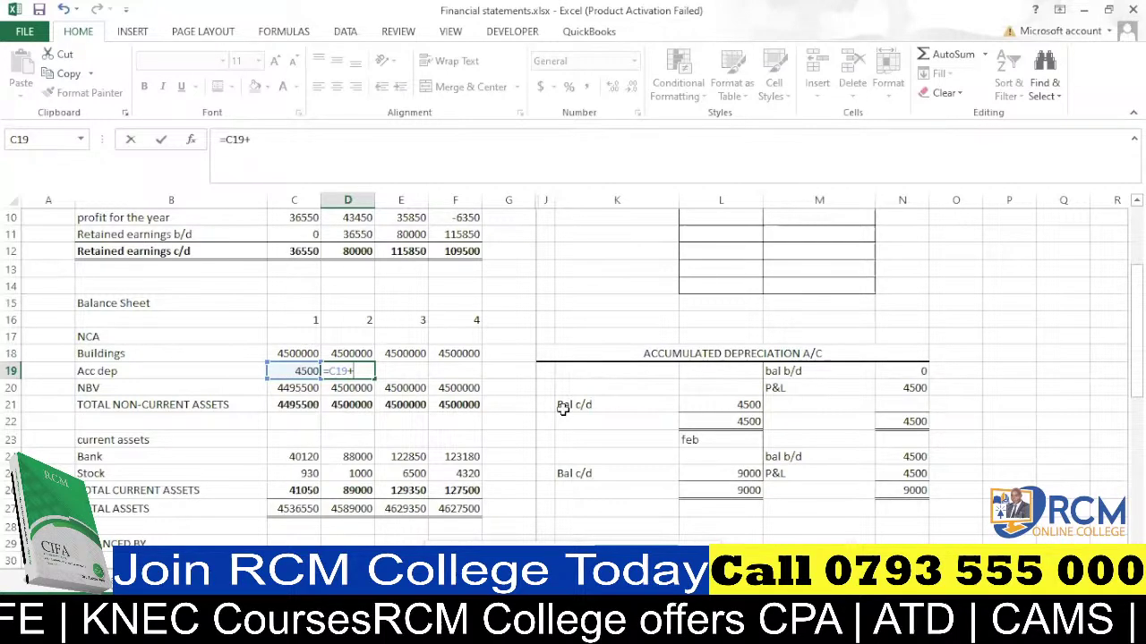
{"action": "scroll", "coordinate": [358, 230], "scroll_direction": "up", "scroll_amount": 2}
{"action": "left_click", "coordinate": [354, 234]}
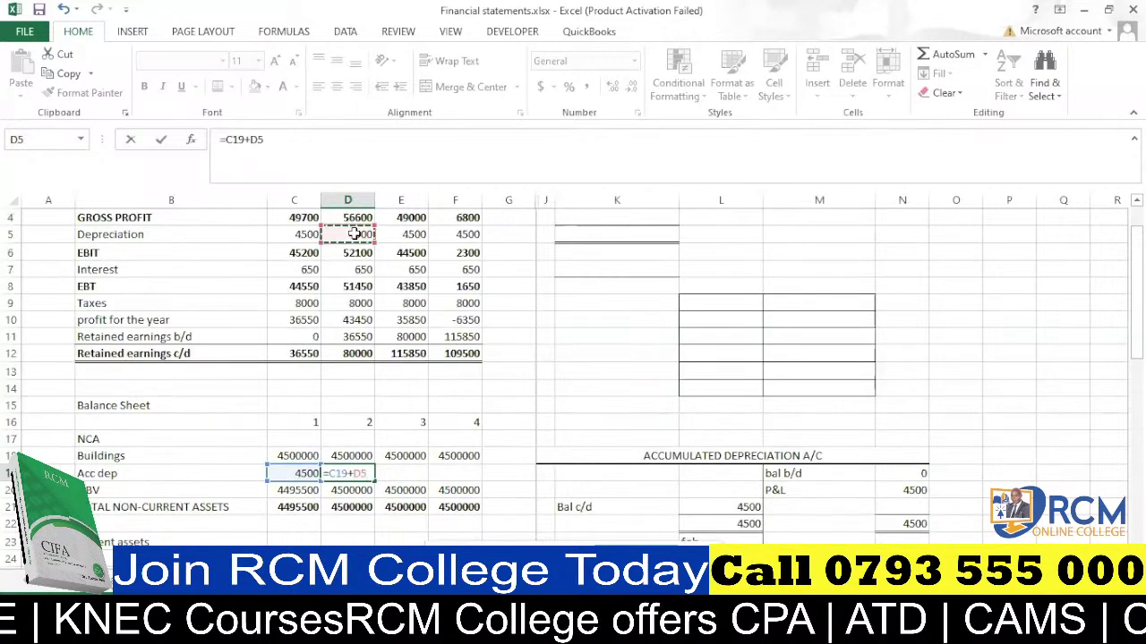
{"action": "key", "text": "Return"}
{"action": "scroll", "coordinate": [365, 262], "scroll_direction": "down", "scroll_amount": 2}
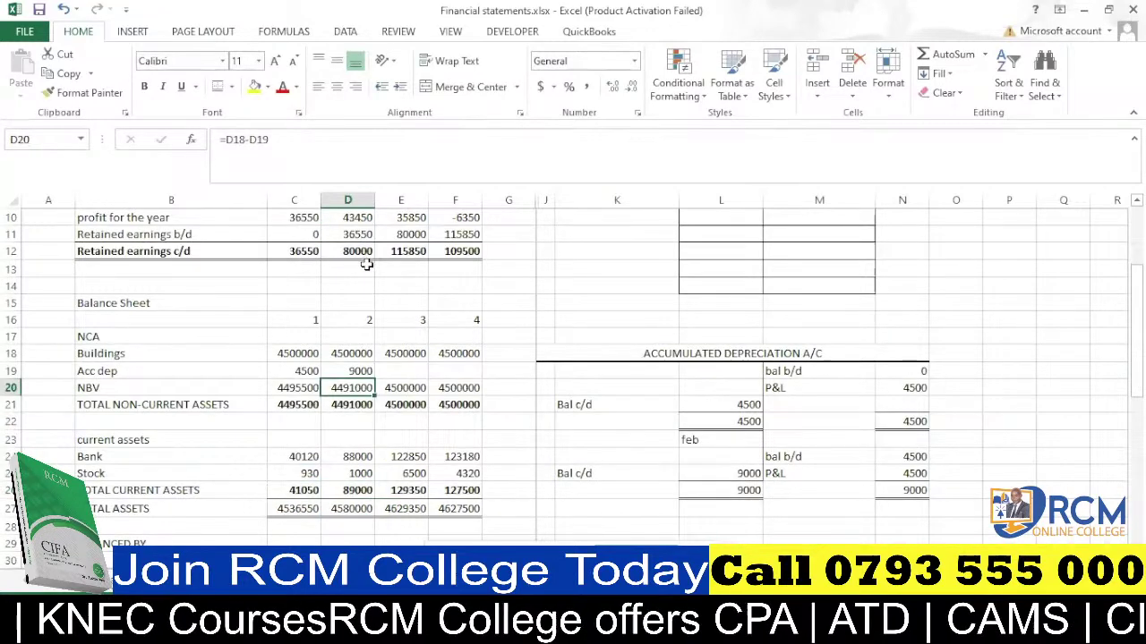
{"action": "left_click_drag", "start_coordinate": [354, 371], "coordinate": [463, 379]}
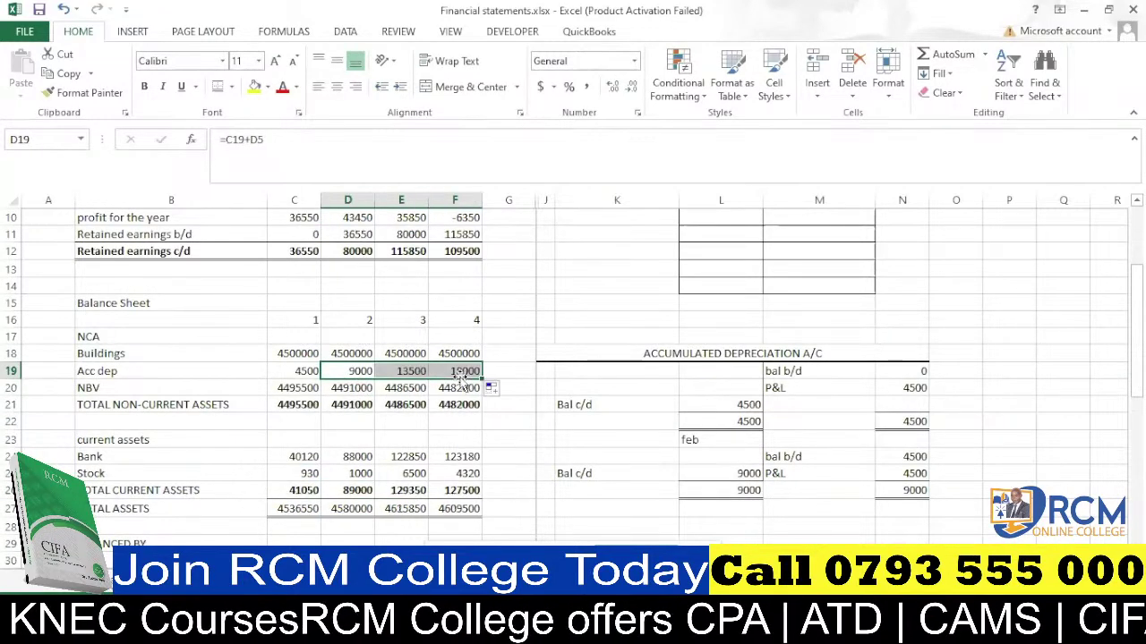
Start the next period of the account with the label mar in L27 and an opening balance of 9000 in N27.
{"action": "scroll", "coordinate": [759, 497], "scroll_direction": "down", "scroll_amount": 2}
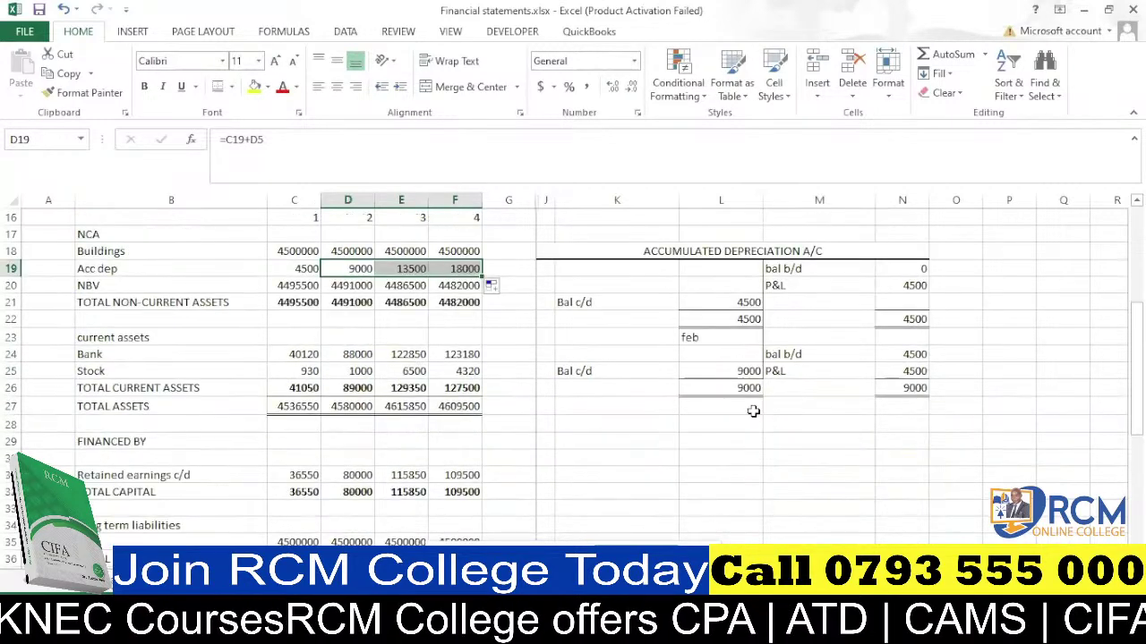
{"action": "left_click", "coordinate": [753, 412]}
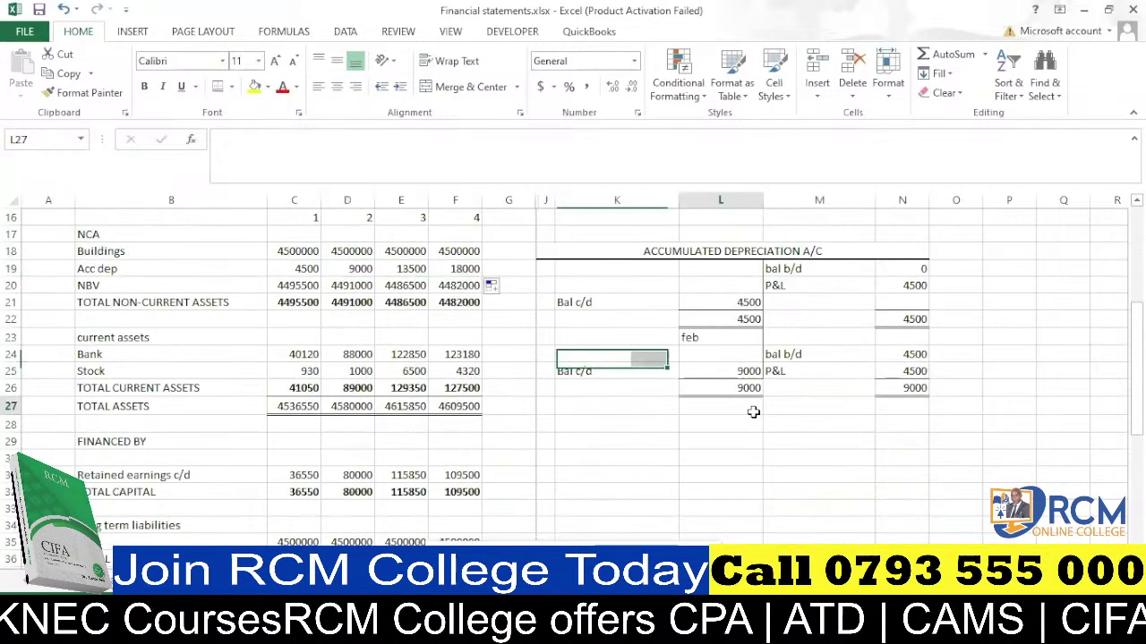
{"action": "type", "text": "mar"}
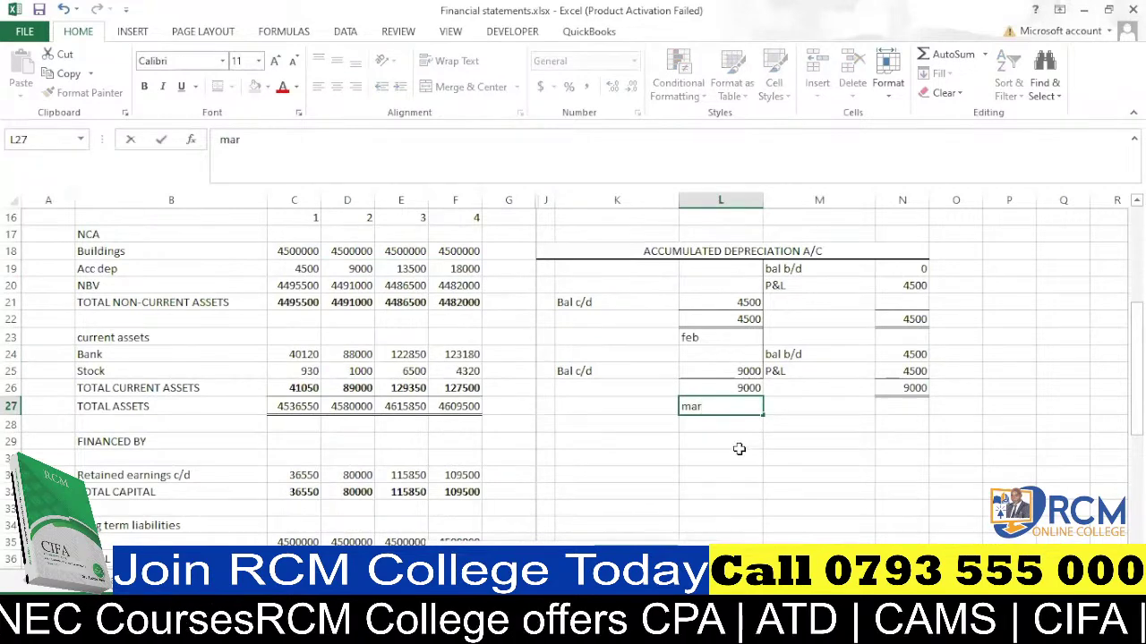
{"action": "left_click", "coordinate": [738, 449]}
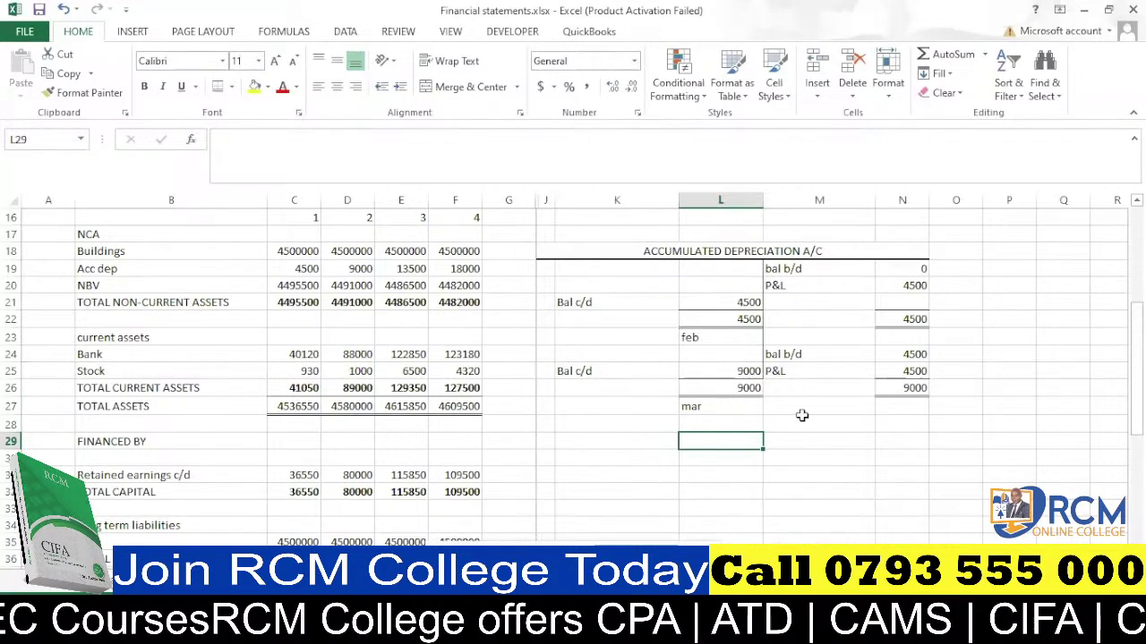
{"action": "left_click", "coordinate": [896, 410]}
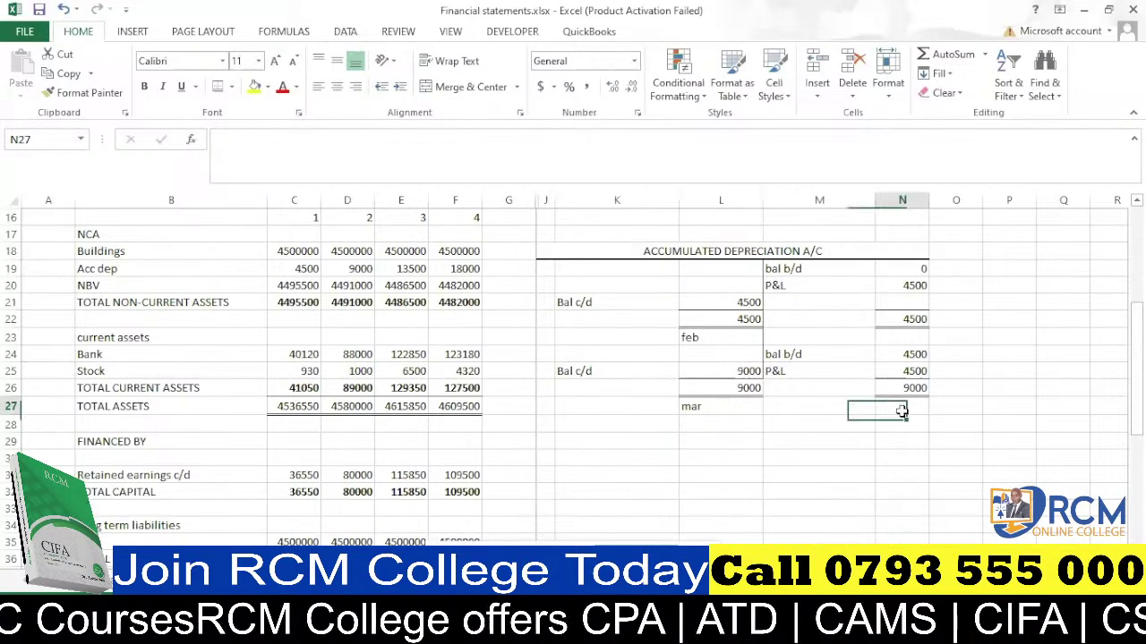
{"action": "type", "text": "9000"}
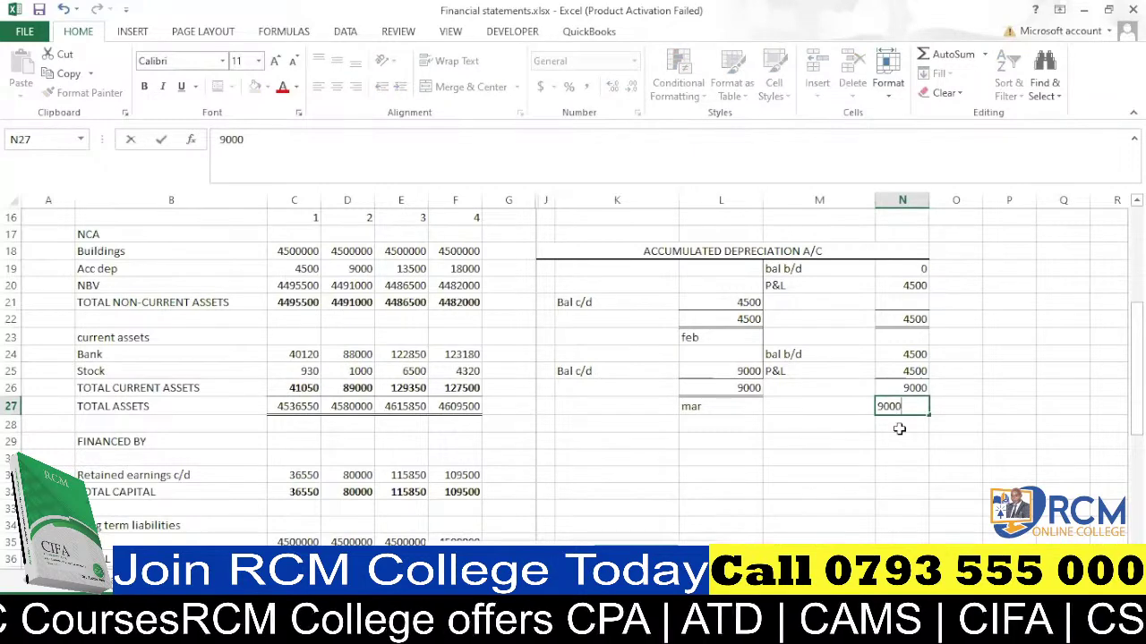
{"action": "key", "text": "Return"}
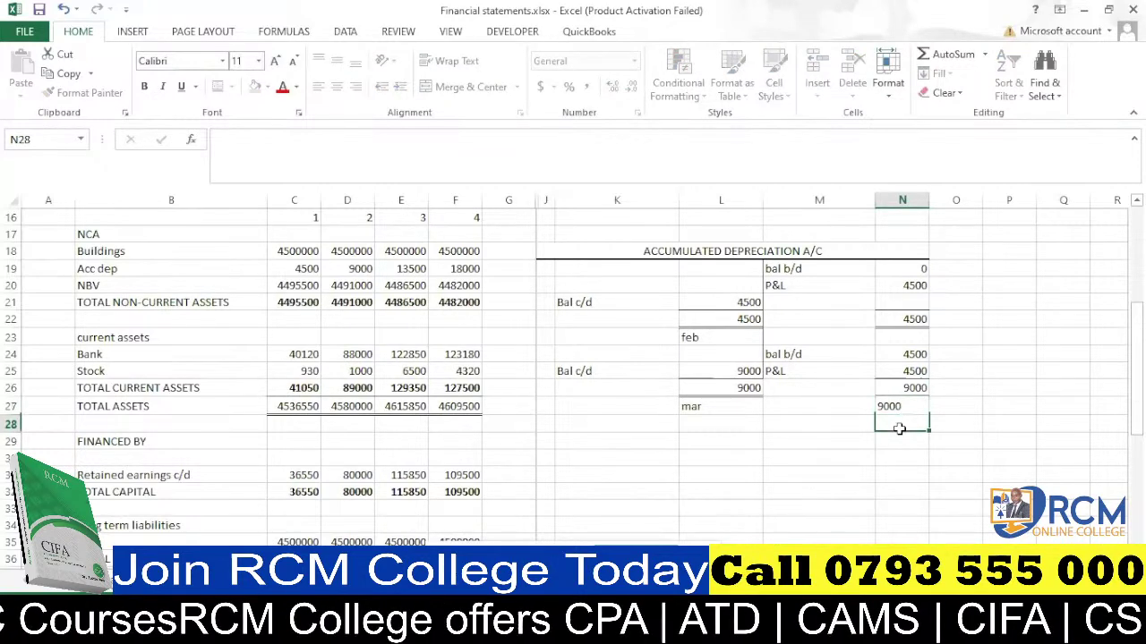
Copy the P&L depreciation entry from M20:N20 into the mar section at M28:N28.
{"action": "left_click_drag", "start_coordinate": [900, 428], "coordinate": [814, 425]}
{"action": "left_click_drag", "start_coordinate": [814, 285], "coordinate": [899, 286]}
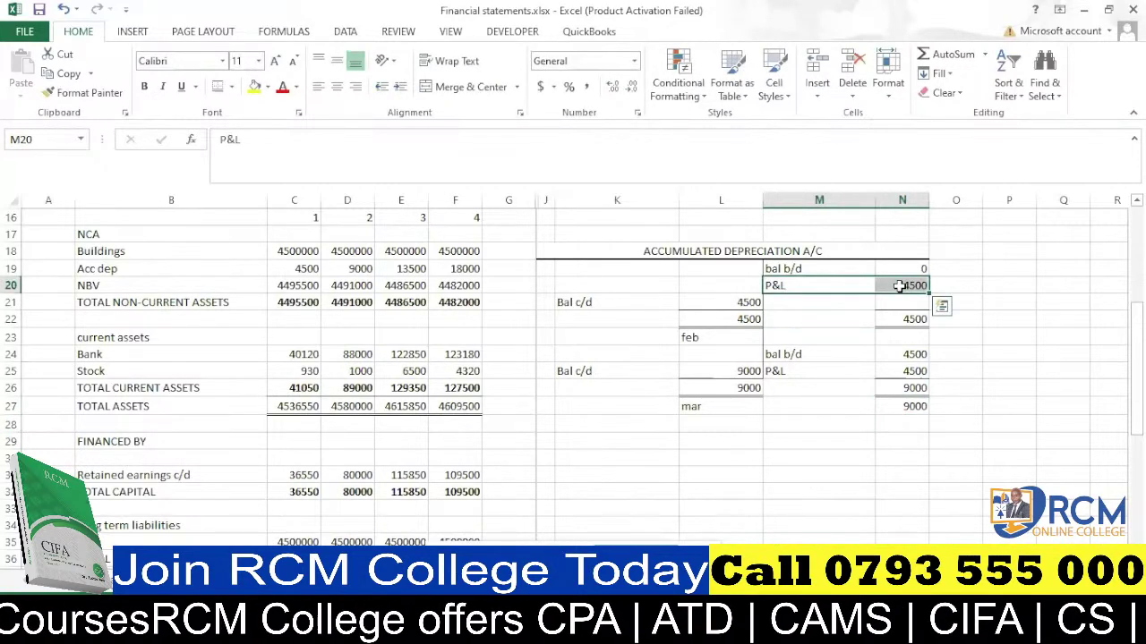
{"action": "key", "text": "ctrl+c"}
{"action": "left_click_drag", "start_coordinate": [845, 425], "coordinate": [904, 422]}
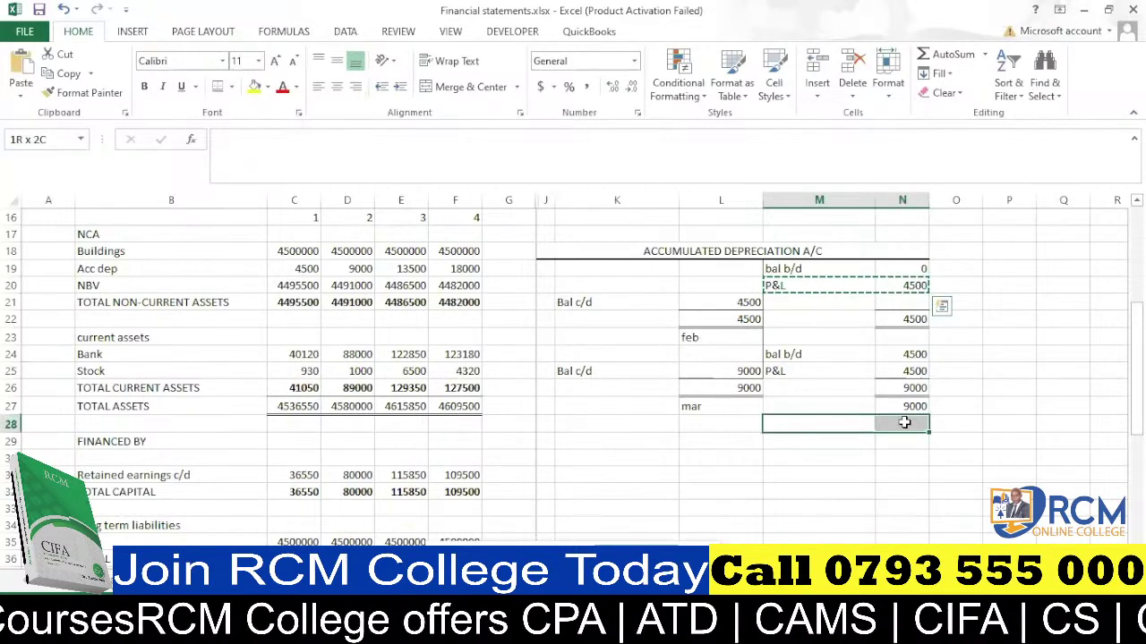
{"action": "key", "text": "ctrl+v"}
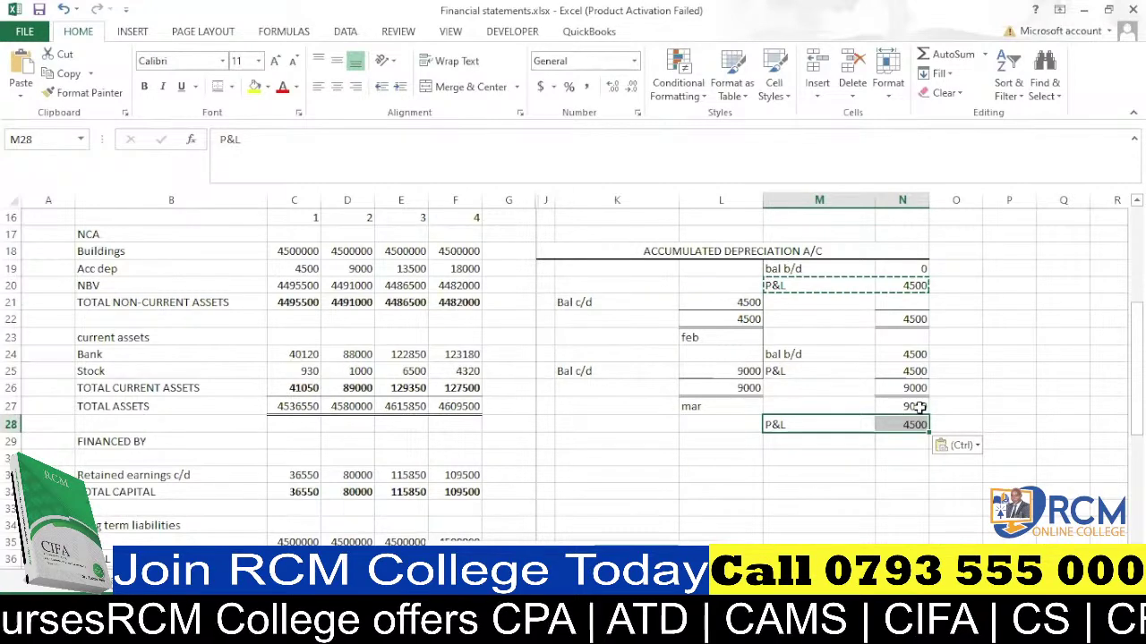
Total the mar credit entries N27:N28 in N29 with AutoSum and compare the total with the year 3 Acc dep in E19.
{"action": "left_click", "coordinate": [920, 407]}
{"action": "left_click", "coordinate": [912, 438]}
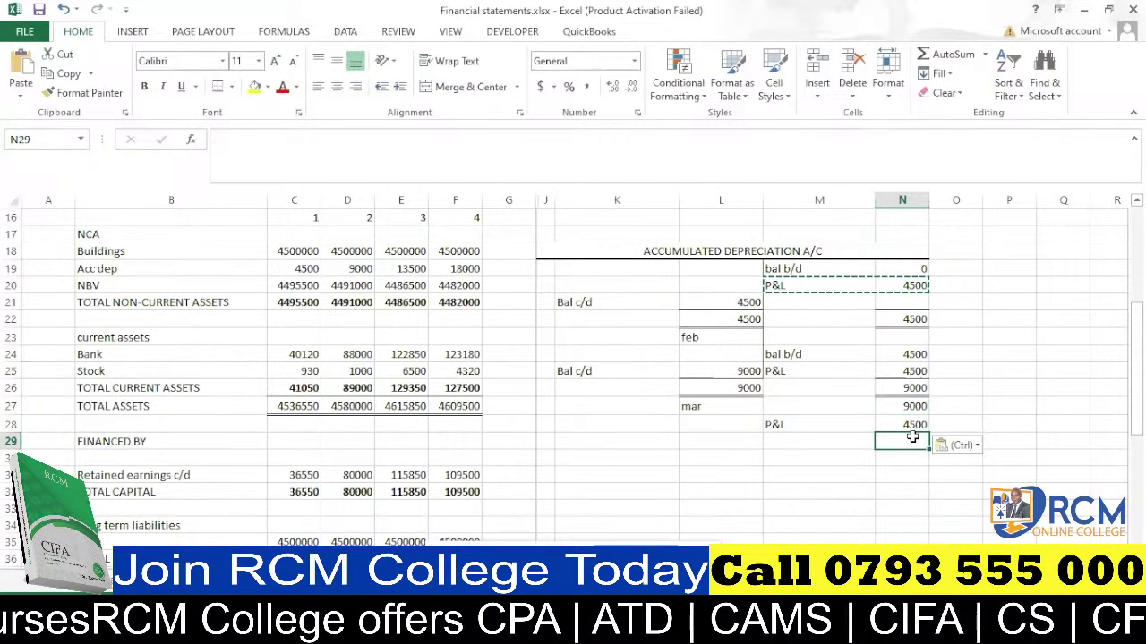
{"action": "key", "text": "alt+equal"}
{"action": "key", "text": "Return"}
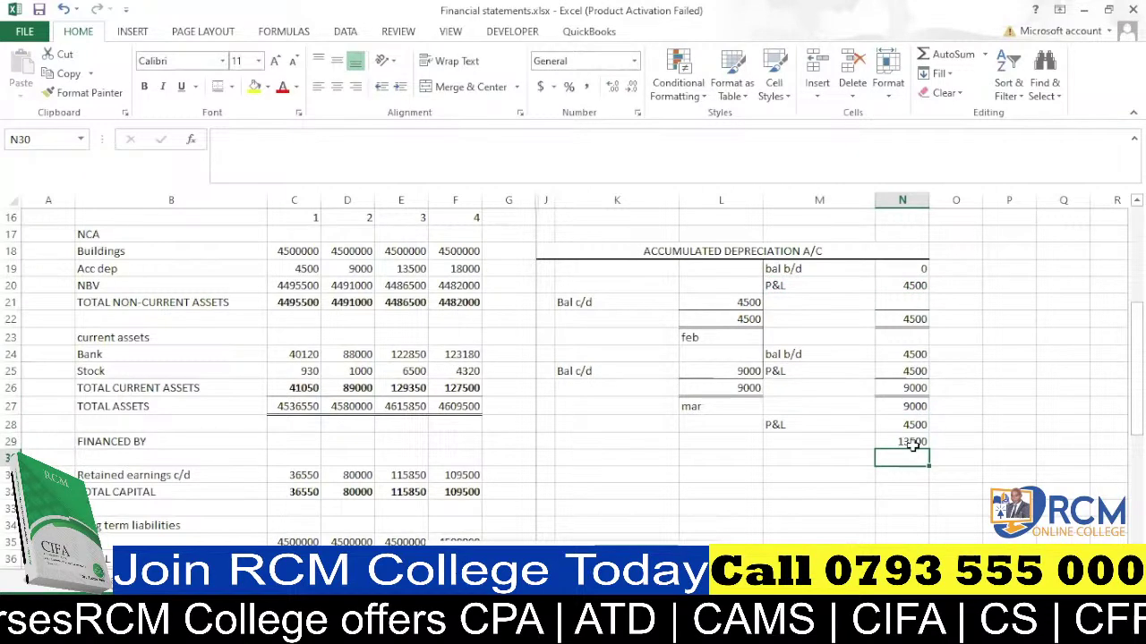
{"action": "left_click", "coordinate": [412, 268]}
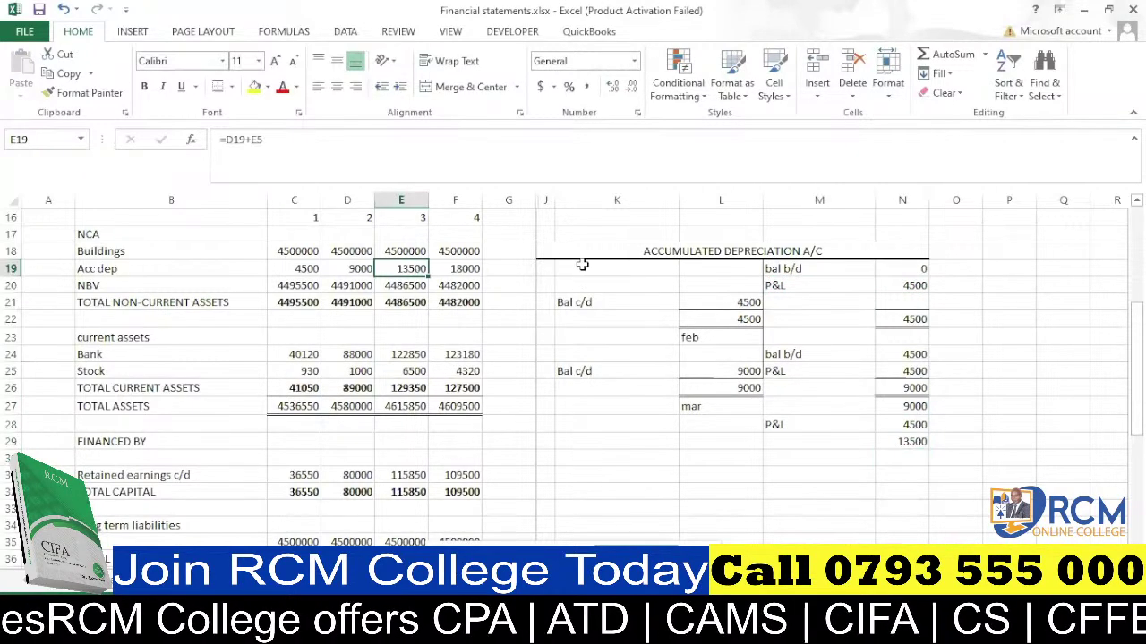
Clear the whole accumulated depreciation account and delete its cells J18:N29.
{"action": "left_click_drag", "start_coordinate": [582, 249], "coordinate": [853, 439]}
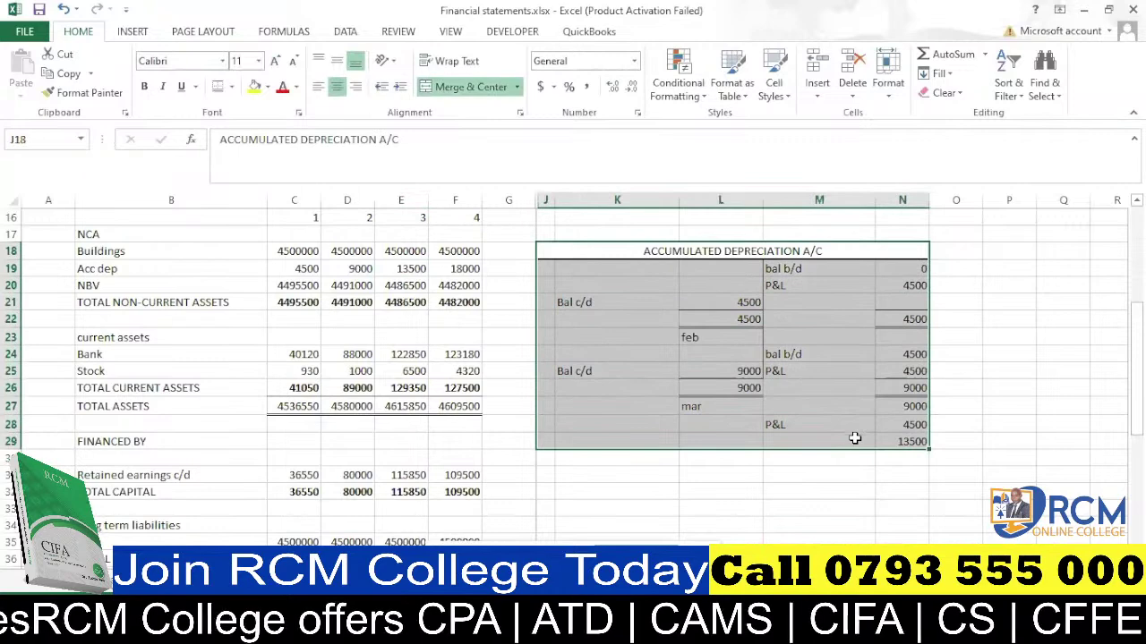
{"action": "key", "text": "Delete"}
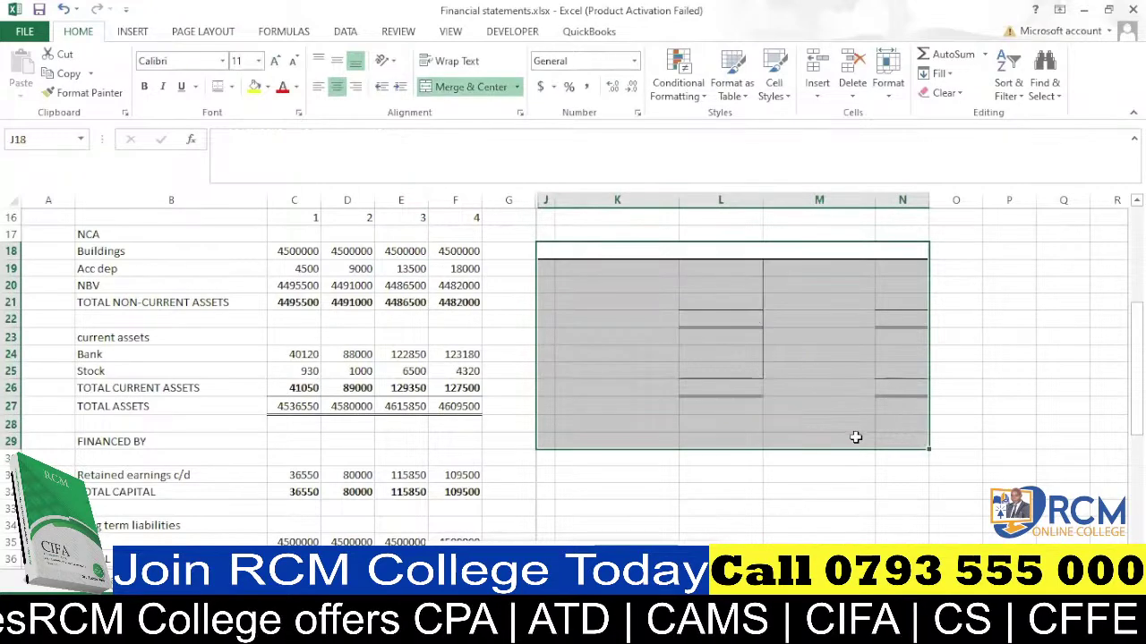
{"action": "left_click", "coordinate": [853, 67]}
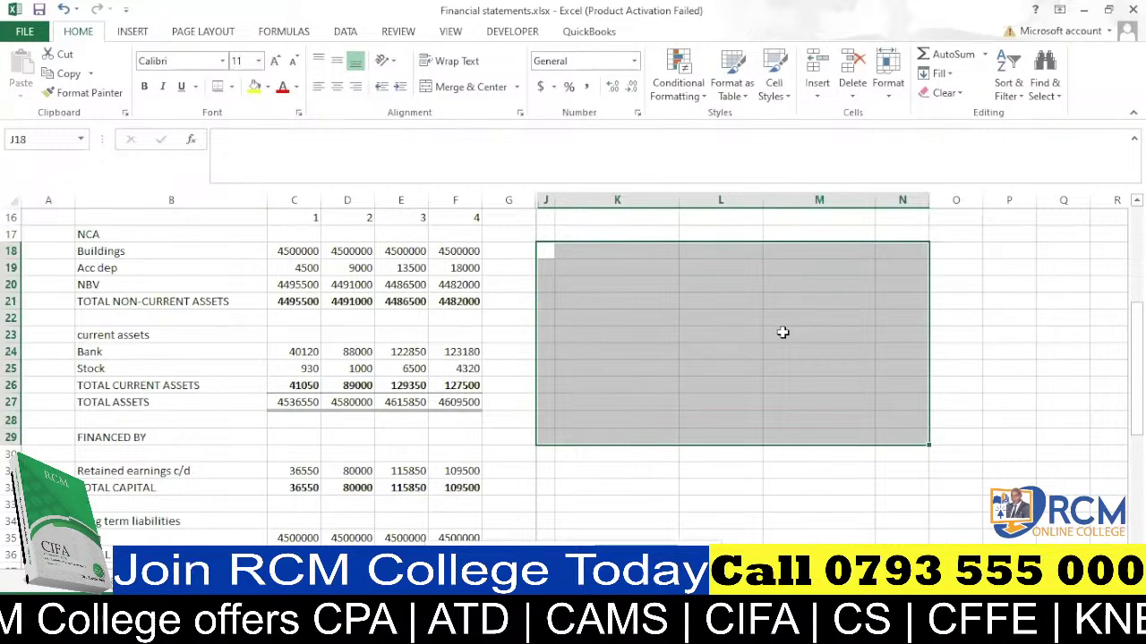
{"action": "left_click", "coordinate": [997, 439]}
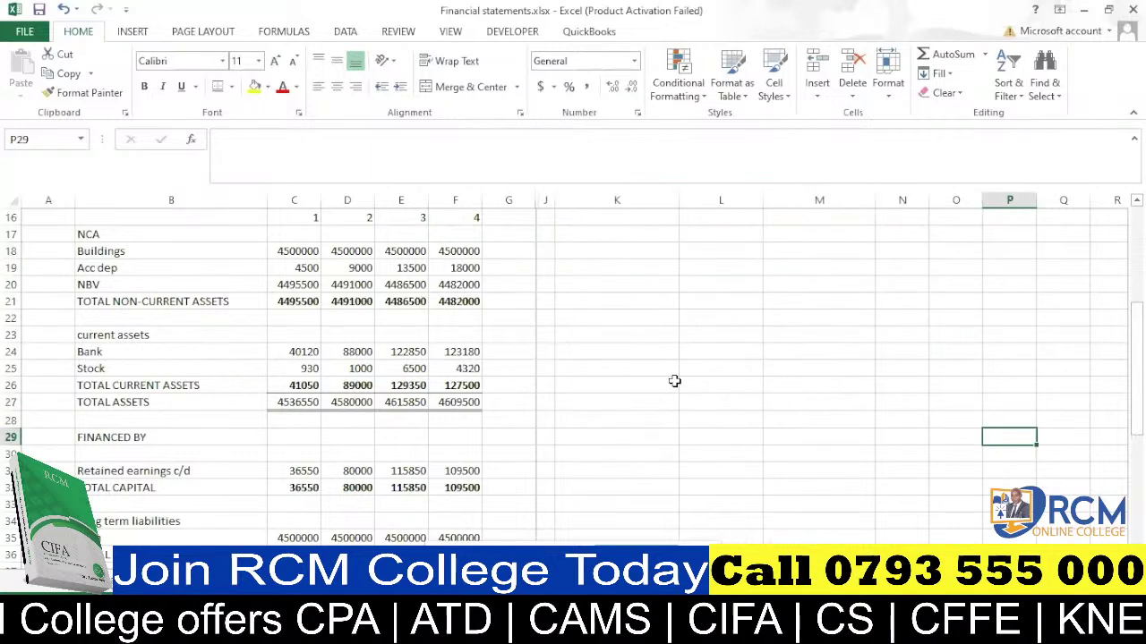
Delete the empty bordered cells K4:M15 beside the income statement.
{"action": "scroll", "coordinate": [663, 391], "scroll_direction": "up", "scroll_amount": 5}
{"action": "left_click", "coordinate": [631, 288]}
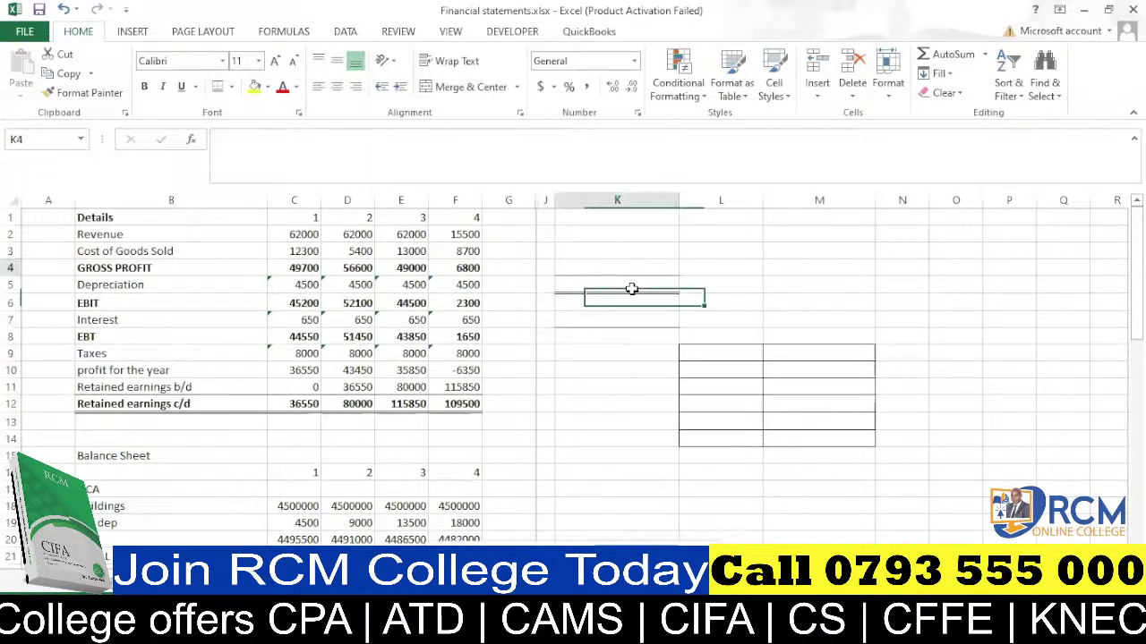
{"action": "left_click_drag", "start_coordinate": [631, 288], "coordinate": [828, 463]}
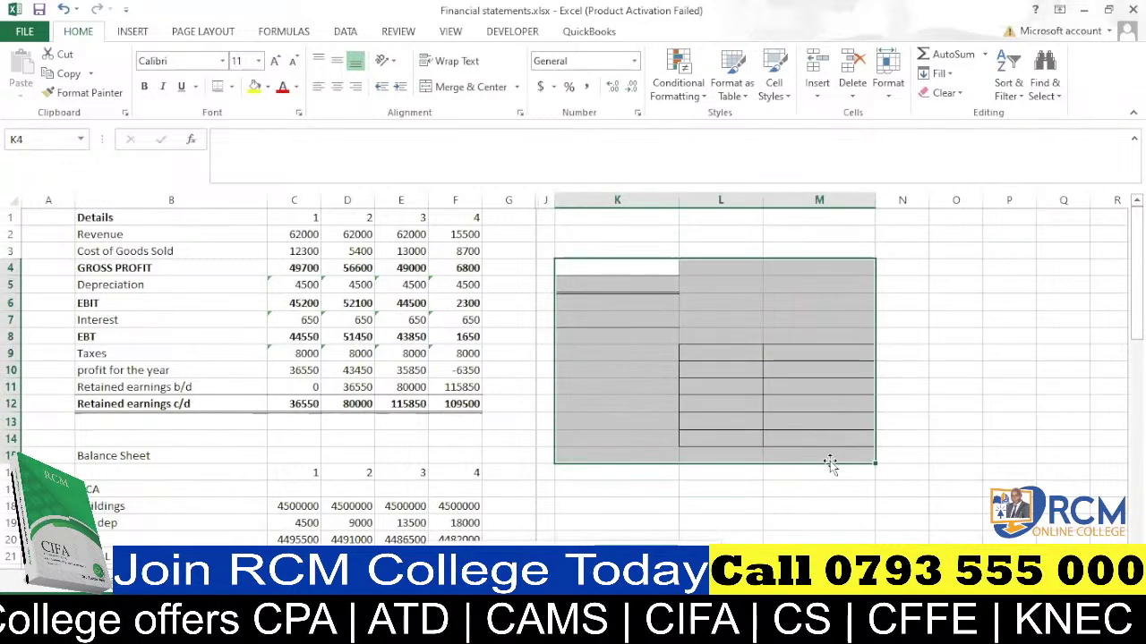
{"action": "left_click", "coordinate": [853, 60]}
{"action": "left_click", "coordinate": [770, 421]}
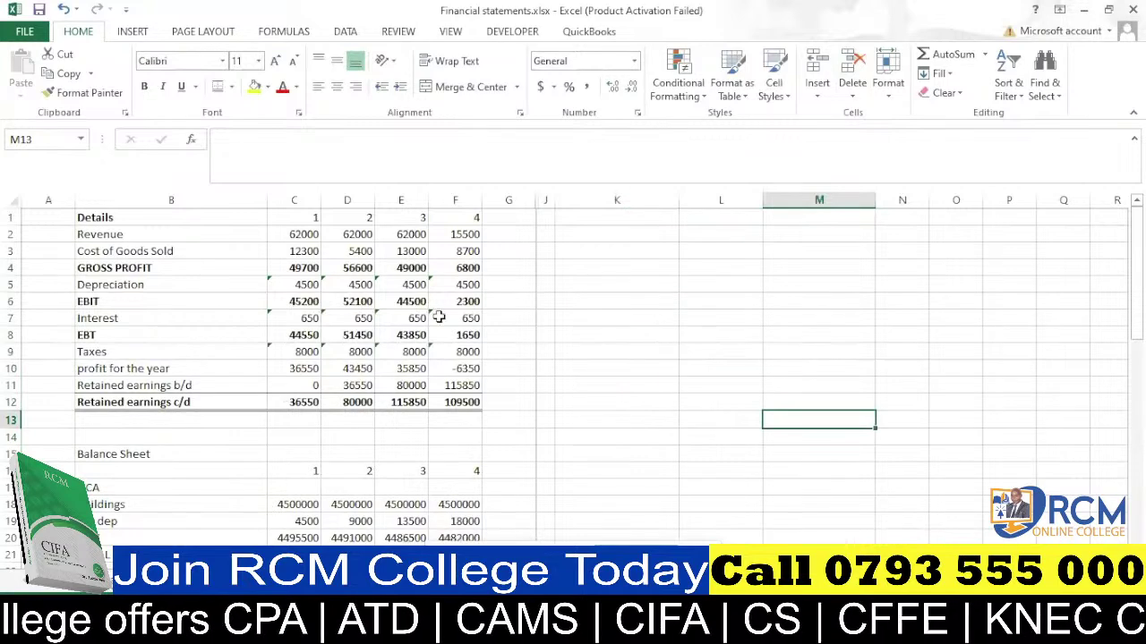
Review the income statement and the balance sheet for all four periods, down to the balance check row.
{"action": "scroll", "coordinate": [274, 315], "scroll_direction": "down", "scroll_amount": 13}
{"action": "scroll", "coordinate": [274, 315], "scroll_direction": "up", "scroll_amount": 1}
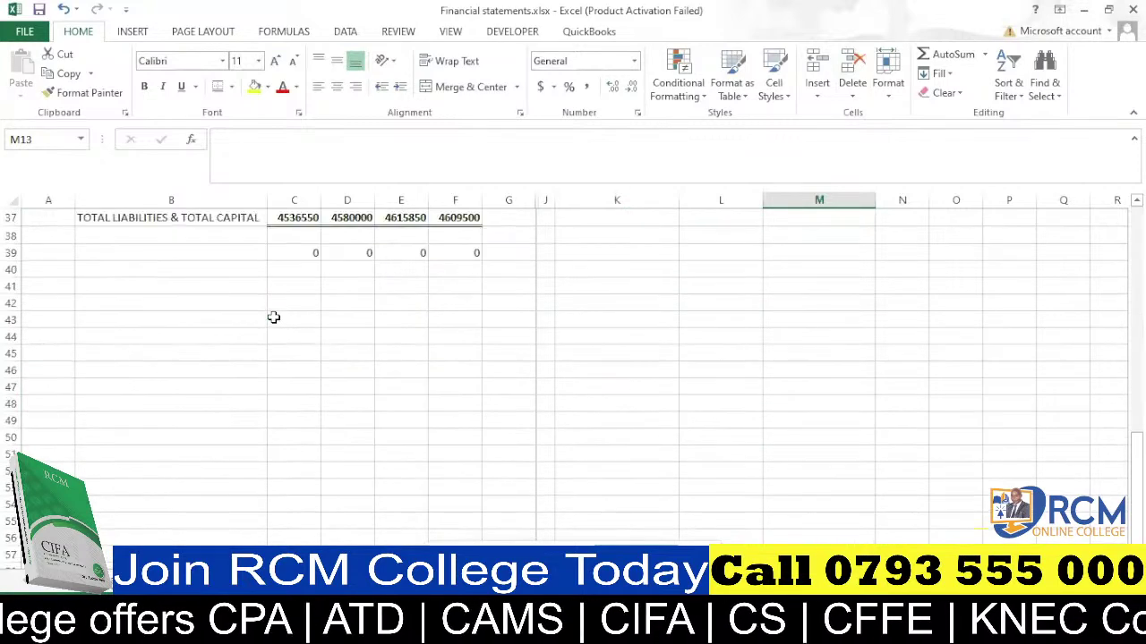
{"action": "scroll", "coordinate": [274, 317], "scroll_direction": "up", "scroll_amount": 5}
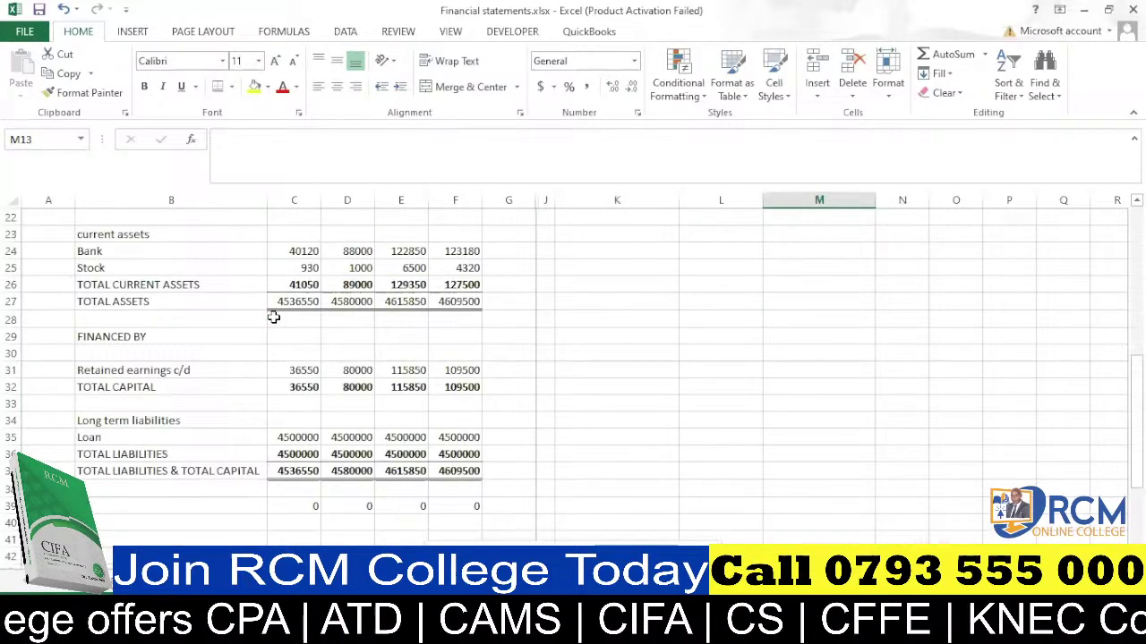
{"action": "scroll", "coordinate": [274, 317], "scroll_direction": "up", "scroll_amount": 7}
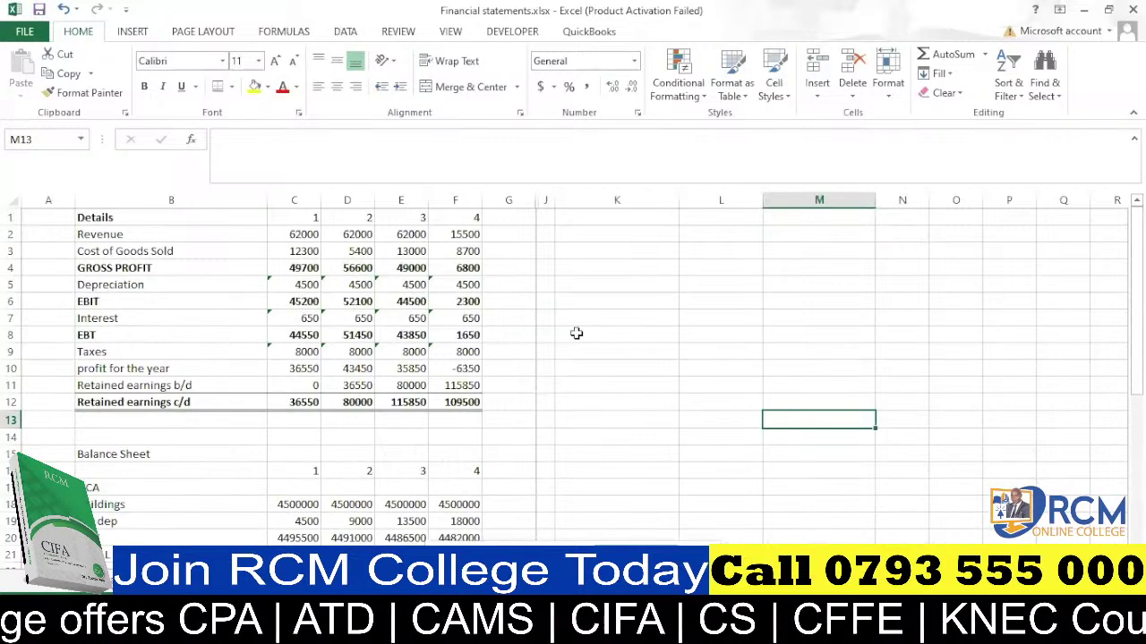
{"action": "scroll", "coordinate": [574, 328], "scroll_direction": "down", "scroll_amount": 3}
{"action": "scroll", "coordinate": [573, 327], "scroll_direction": "down", "scroll_amount": 11}
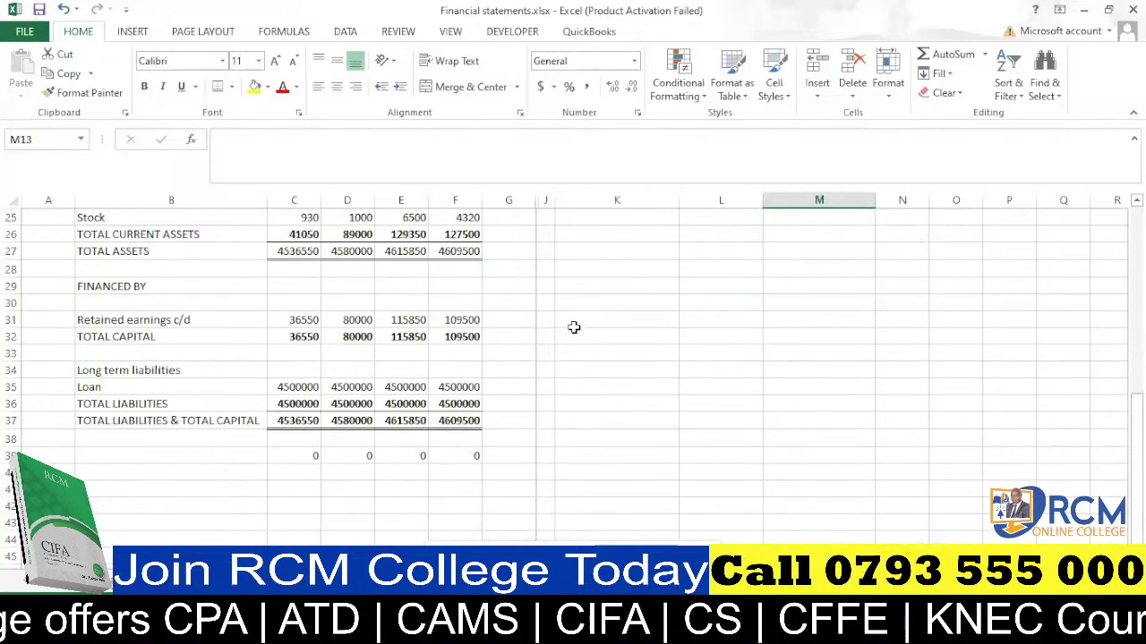
{"action": "scroll", "coordinate": [562, 326], "scroll_direction": "up", "scroll_amount": 2}
{"action": "scroll", "coordinate": [562, 326], "scroll_direction": "up", "scroll_amount": 9}
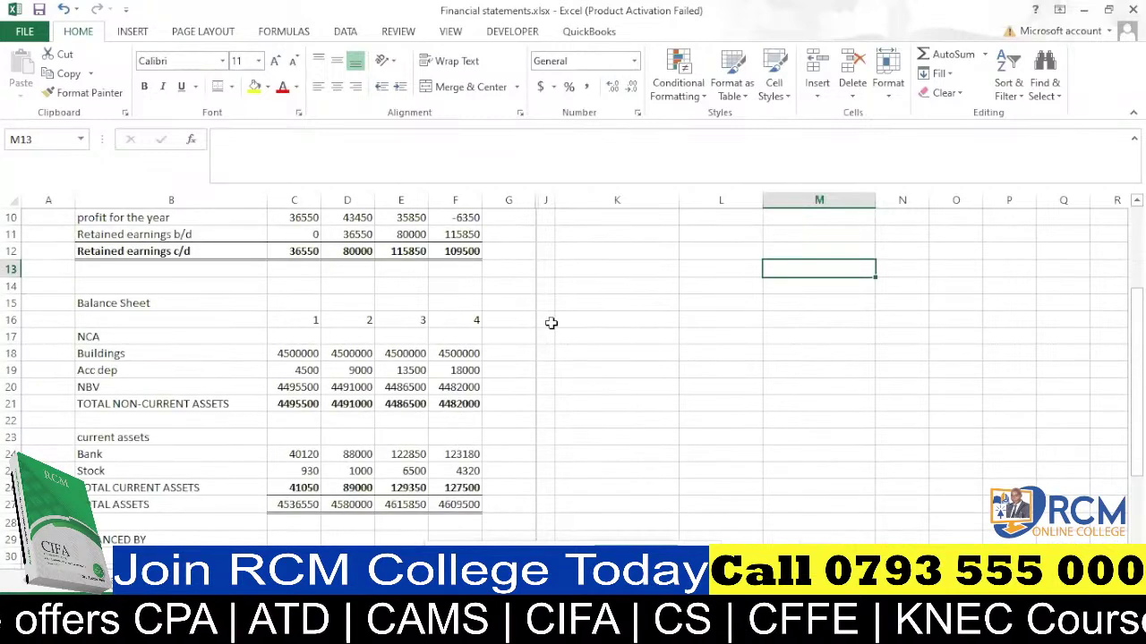
{"action": "scroll", "coordinate": [545, 325], "scroll_direction": "down", "scroll_amount": 2}
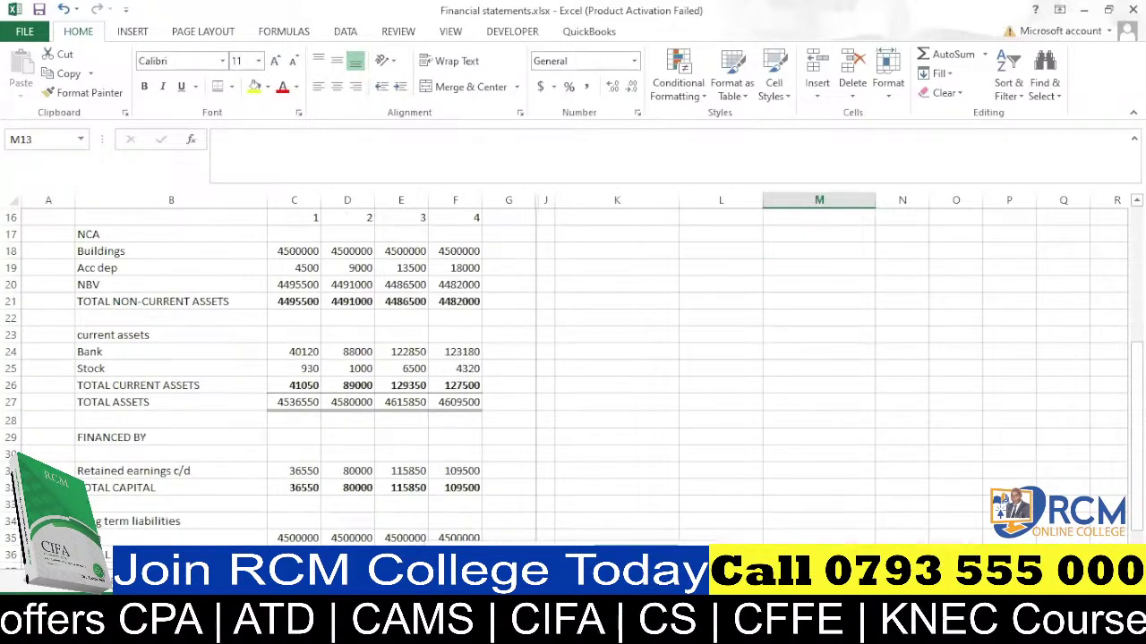
Switch to the blank worksheet and enter the year 2018 in D5.
{"action": "left_click", "coordinate": [192, 535]}
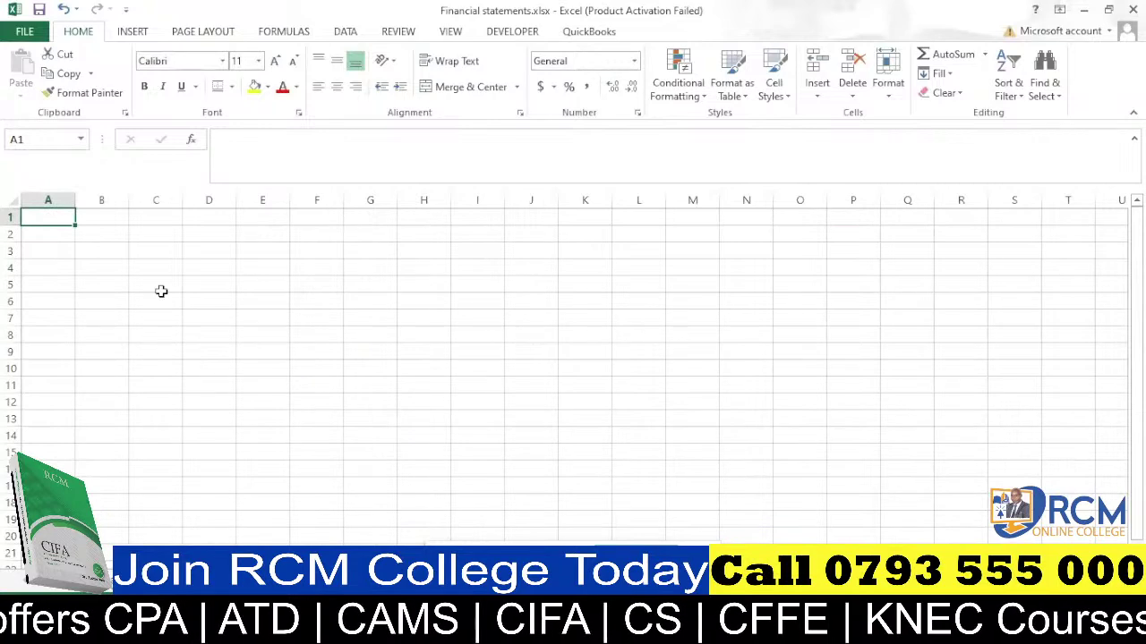
{"action": "left_click", "coordinate": [208, 280]}
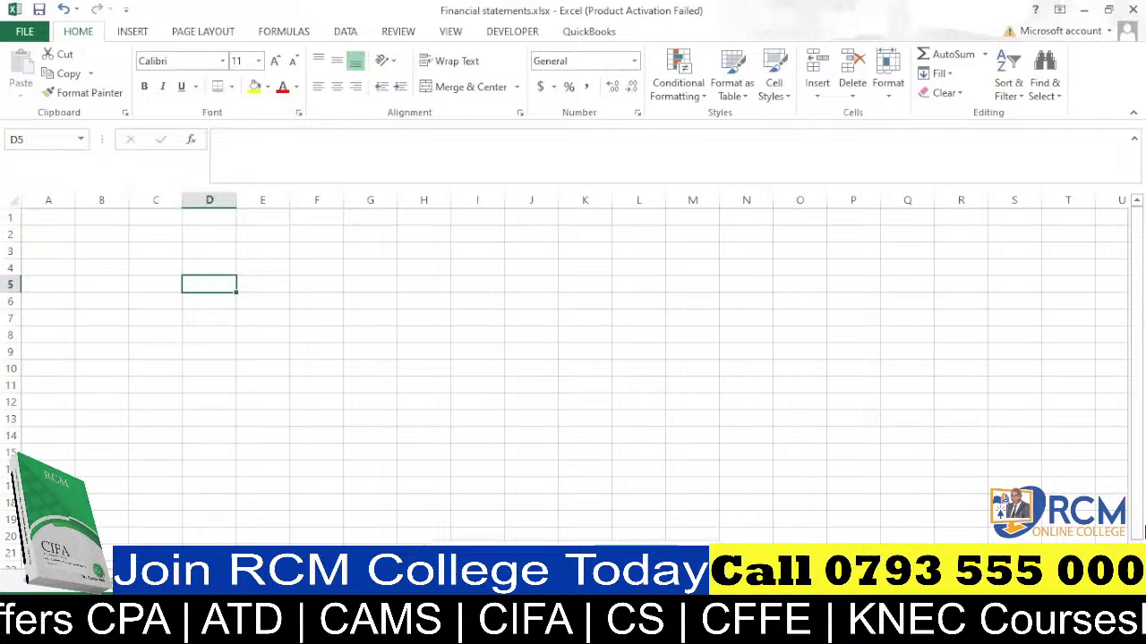
{"action": "type", "text": "2018"}
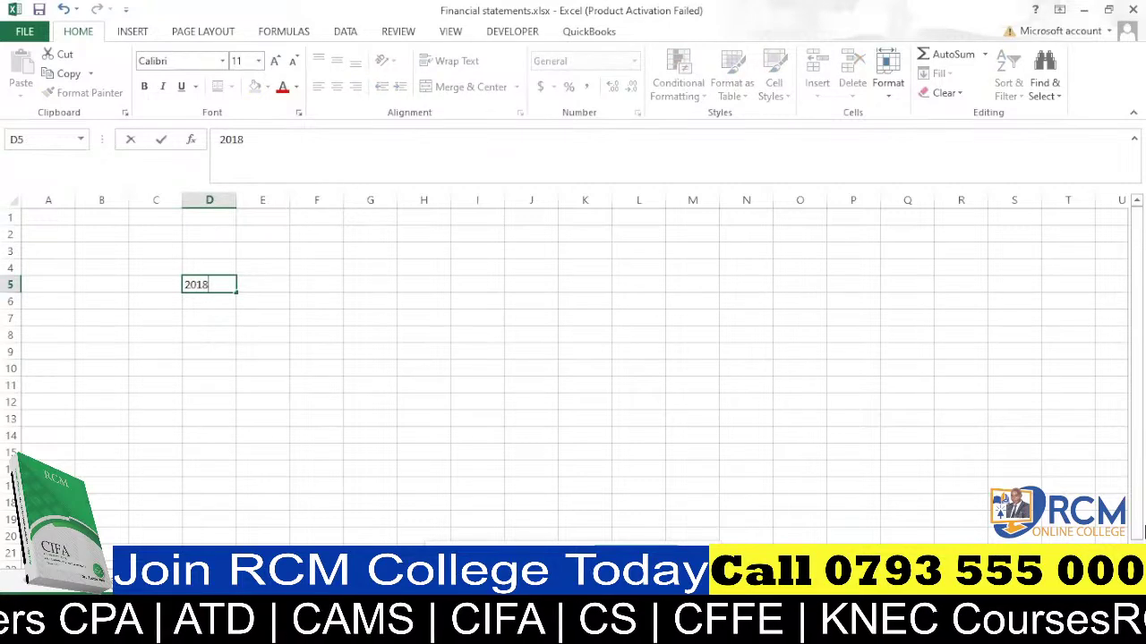
{"action": "key", "text": "Return"}
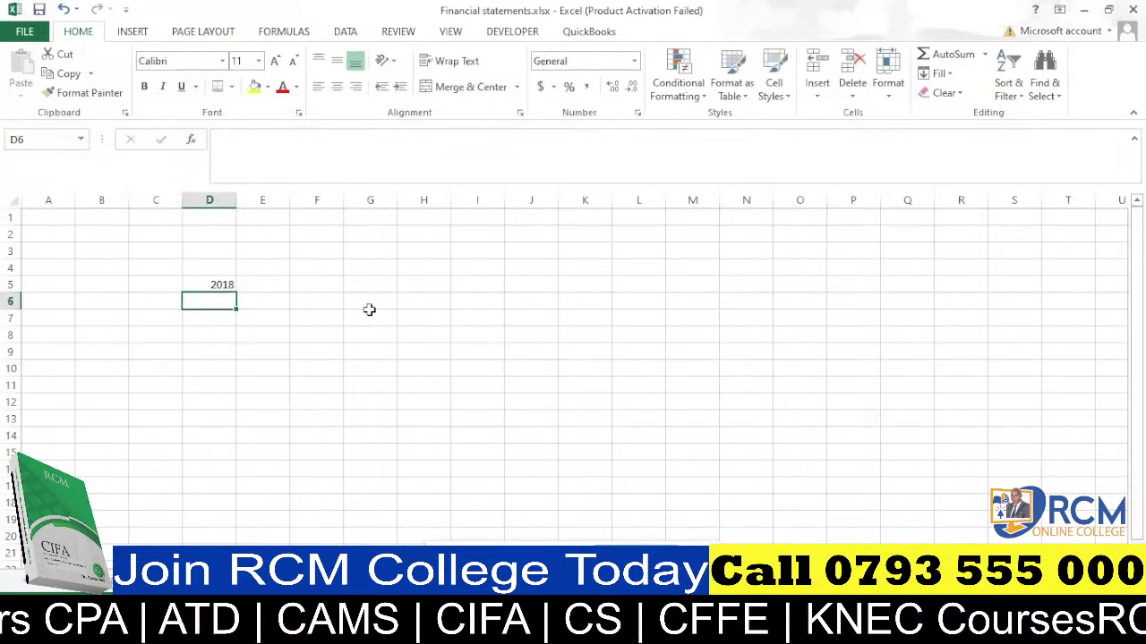
Enter the column headings unit in E4 and students in F4, above the 2018 row.
{"action": "left_click", "coordinate": [260, 281]}
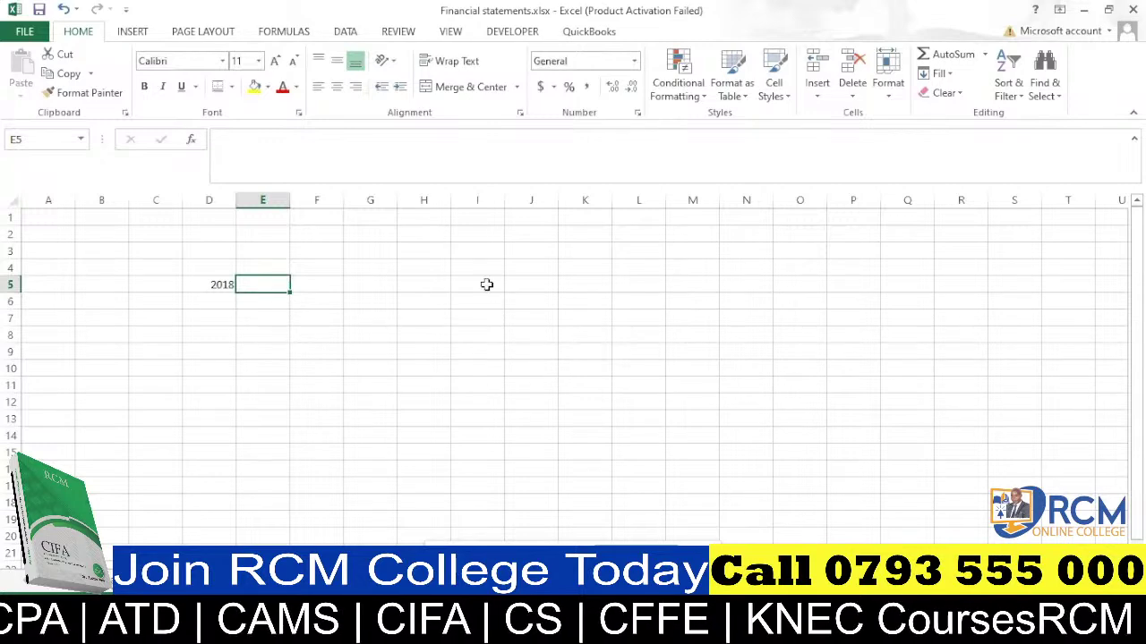
{"action": "left_click", "coordinate": [280, 268]}
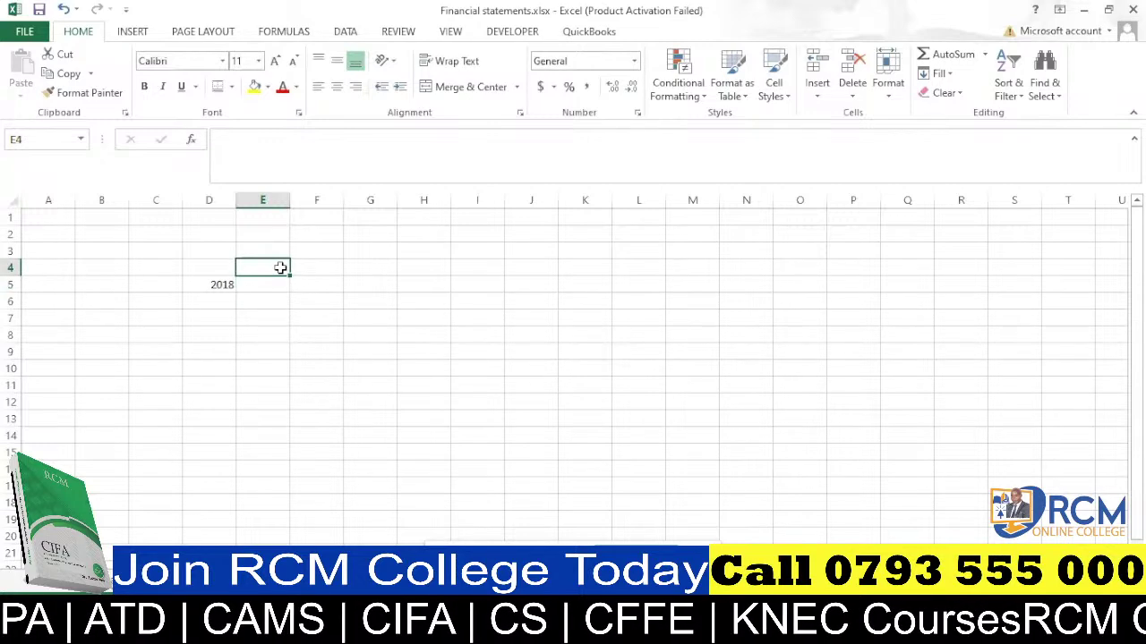
{"action": "type", "text": "unit"}
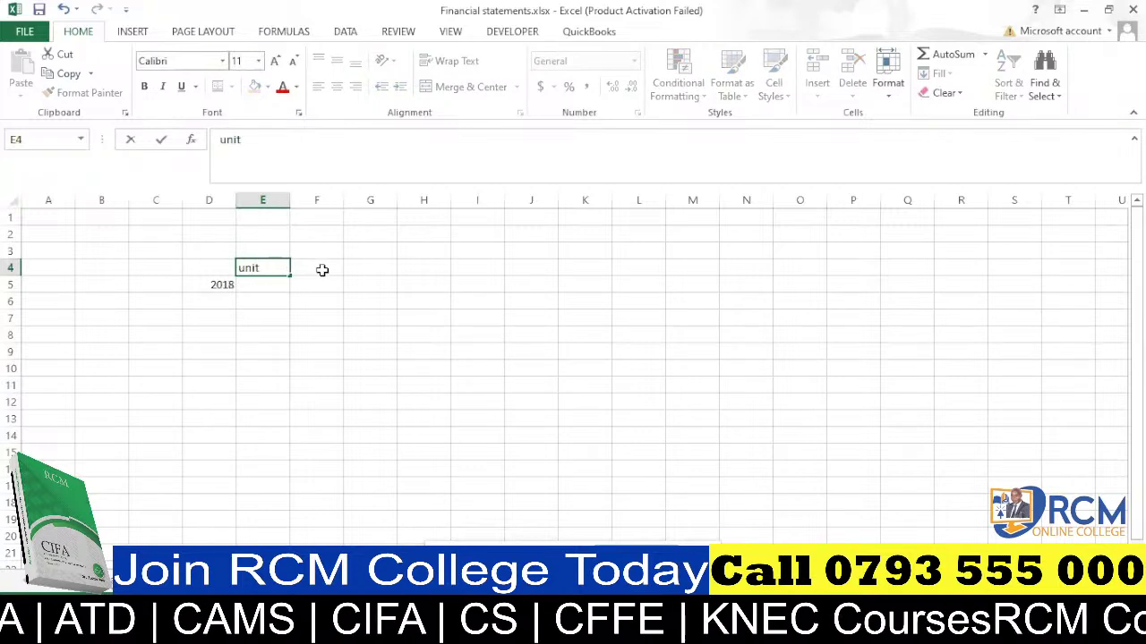
{"action": "left_click", "coordinate": [323, 270]}
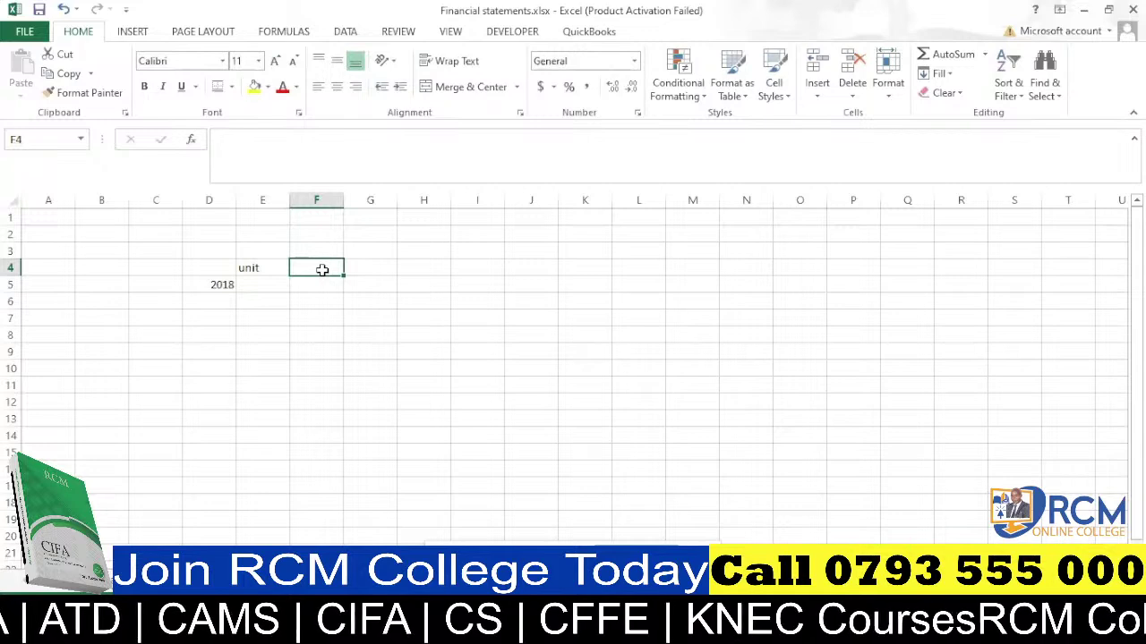
{"action": "type", "text": "stu"}
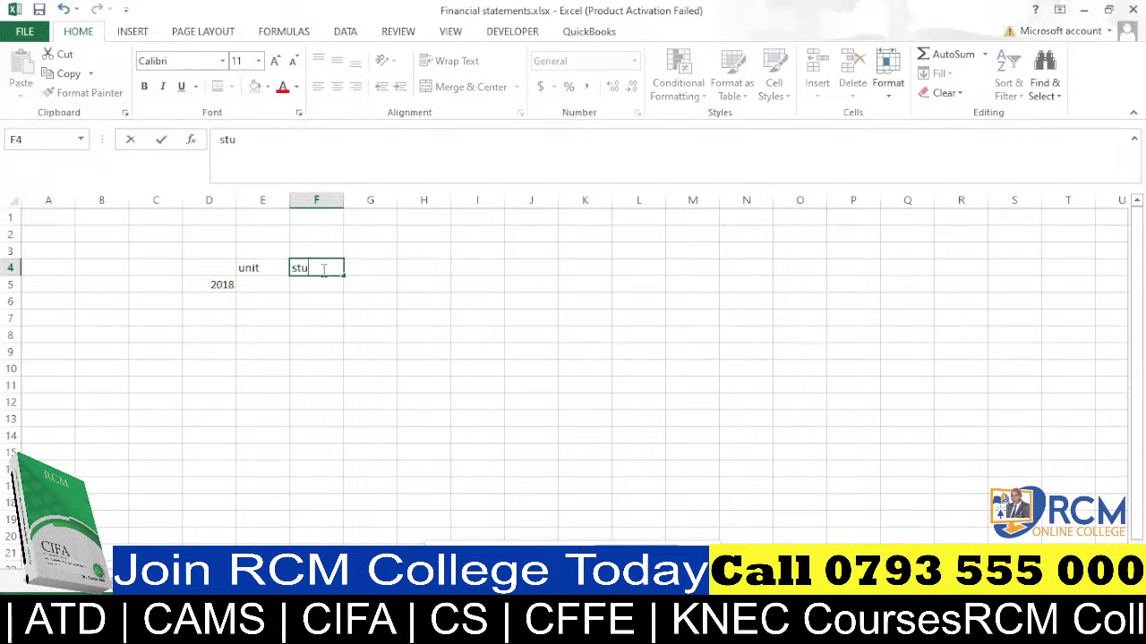
{"action": "type", "text": "dents"}
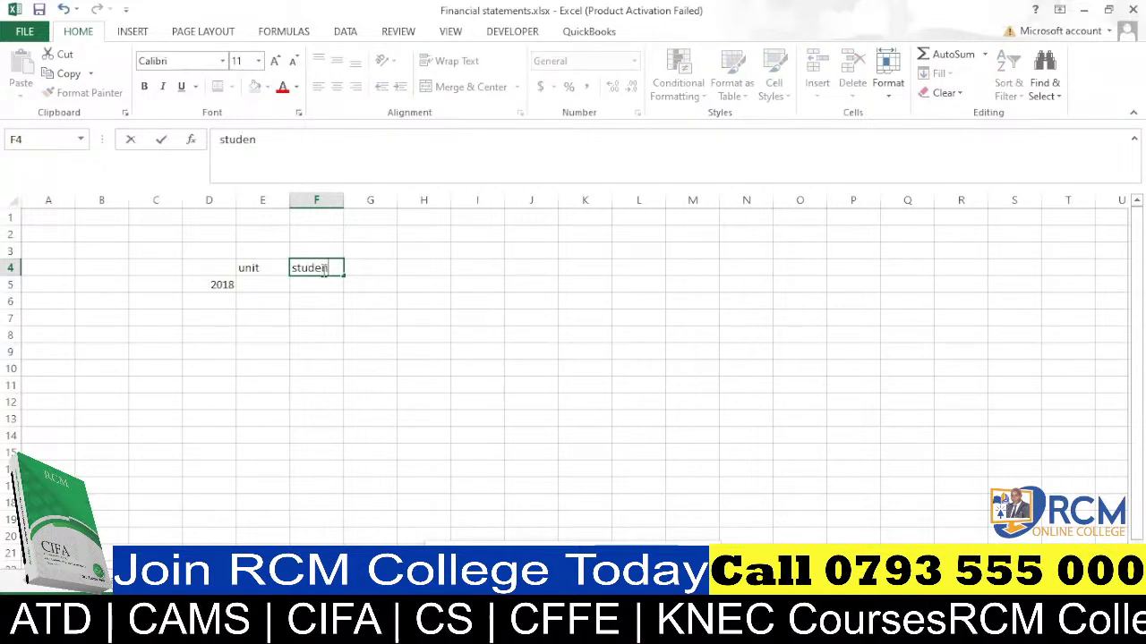
Enter the heading fee in G4 and widen the students column F slightly.
{"action": "left_click", "coordinate": [372, 269]}
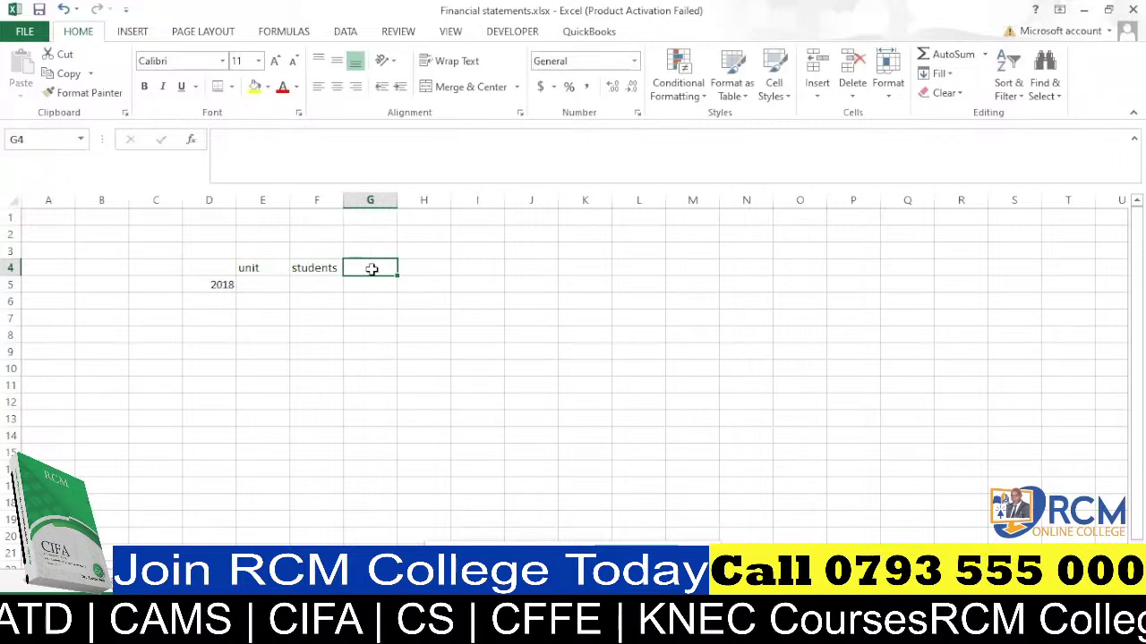
{"action": "type", "text": "cost"}
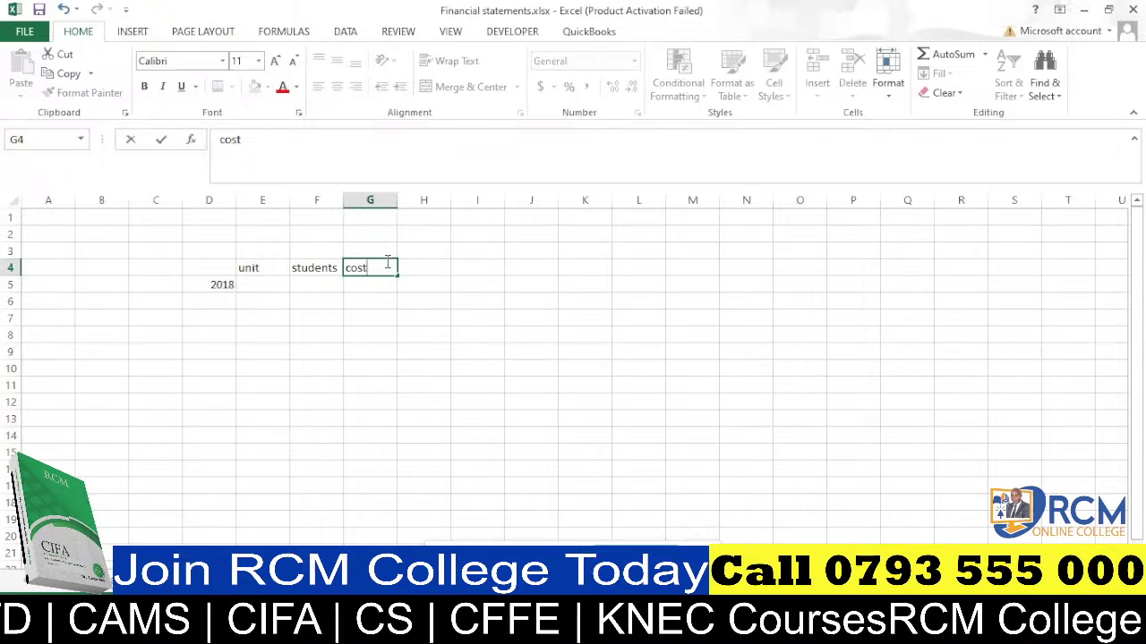
{"action": "key", "text": "BackSpace"}
{"action": "key", "text": "BackSpace"}
{"action": "key", "text": "BackSpace"}
{"action": "key", "text": "BackSpace"}
{"action": "type", "text": "fee"}
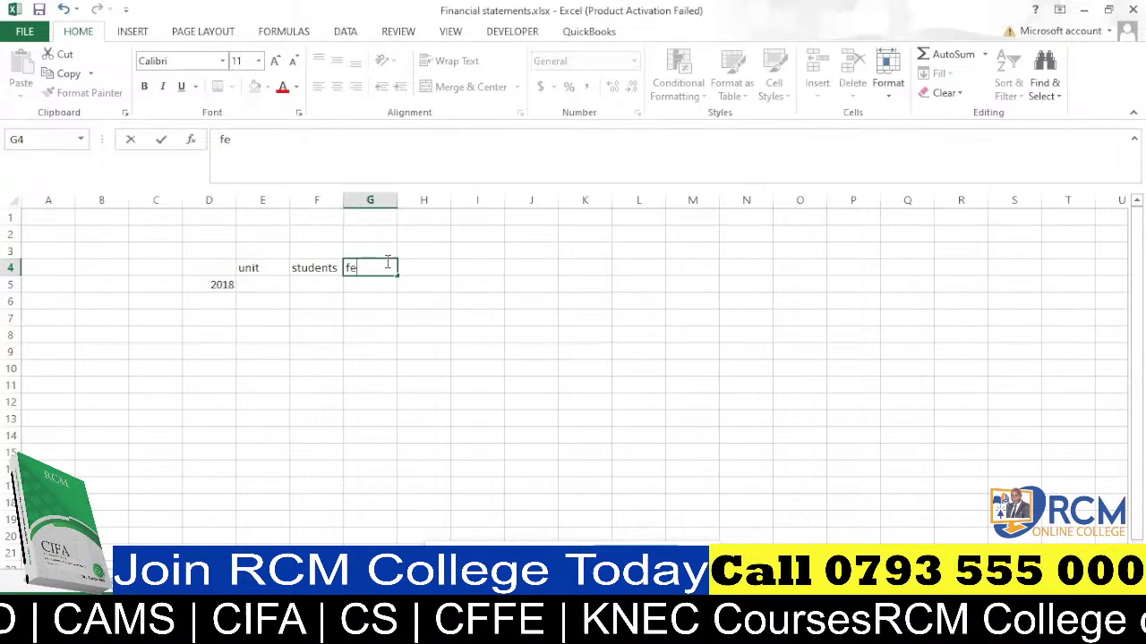
{"action": "key", "text": "BackSpace"}
{"action": "type", "text": "e"}
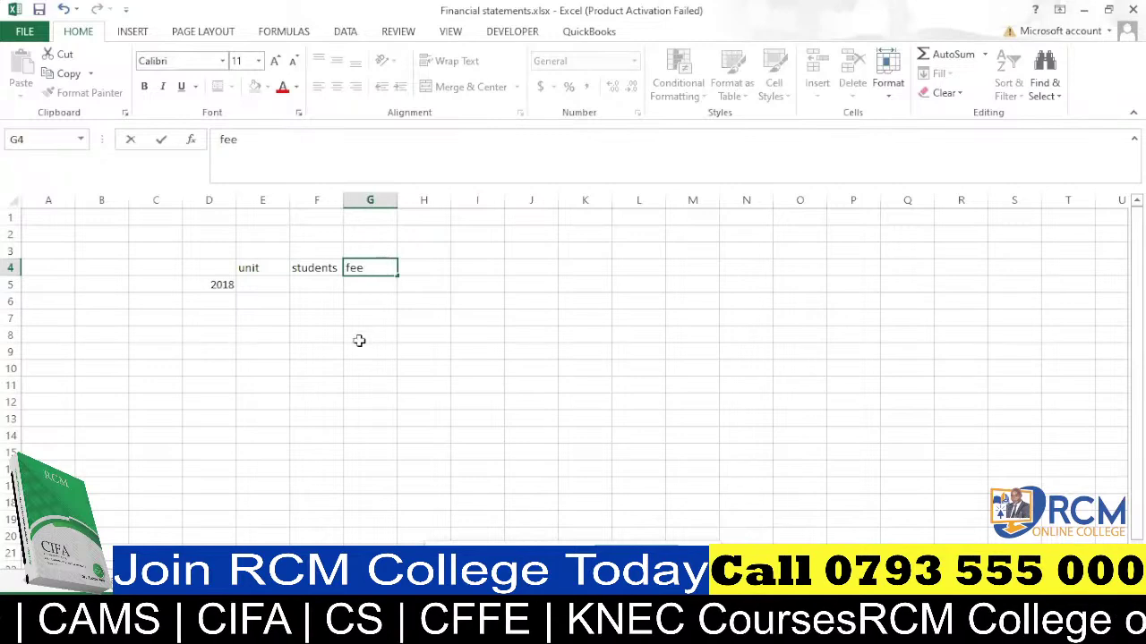
{"action": "left_click", "coordinate": [333, 333]}
{"action": "left_click_drag", "start_coordinate": [343, 200], "coordinate": [358, 199]}
List the units CPA, CFFE and EXCEL in E5:E7 under the unit heading.
{"action": "left_click", "coordinate": [267, 286]}
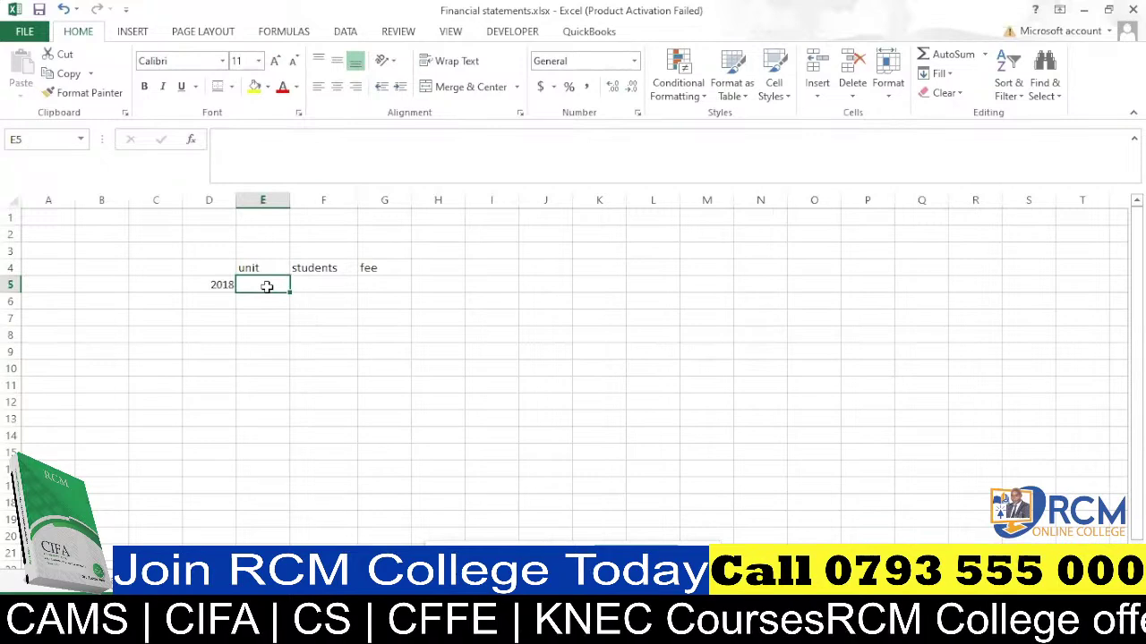
{"action": "type", "text": "CPA"}
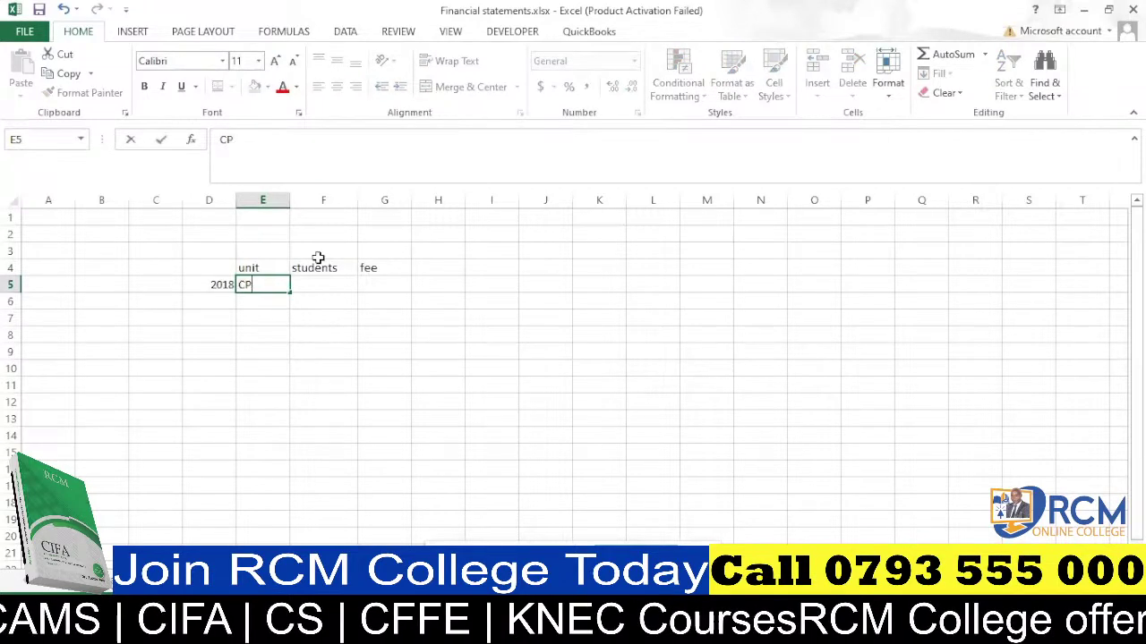
{"action": "left_click", "coordinate": [262, 303]}
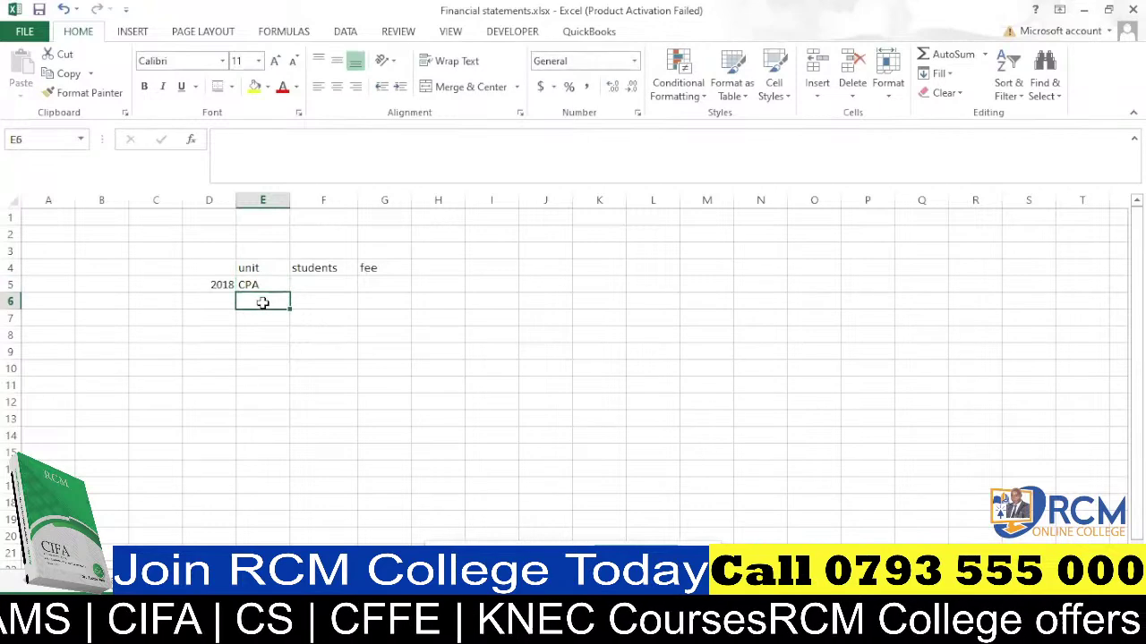
{"action": "type", "text": "CFFE"}
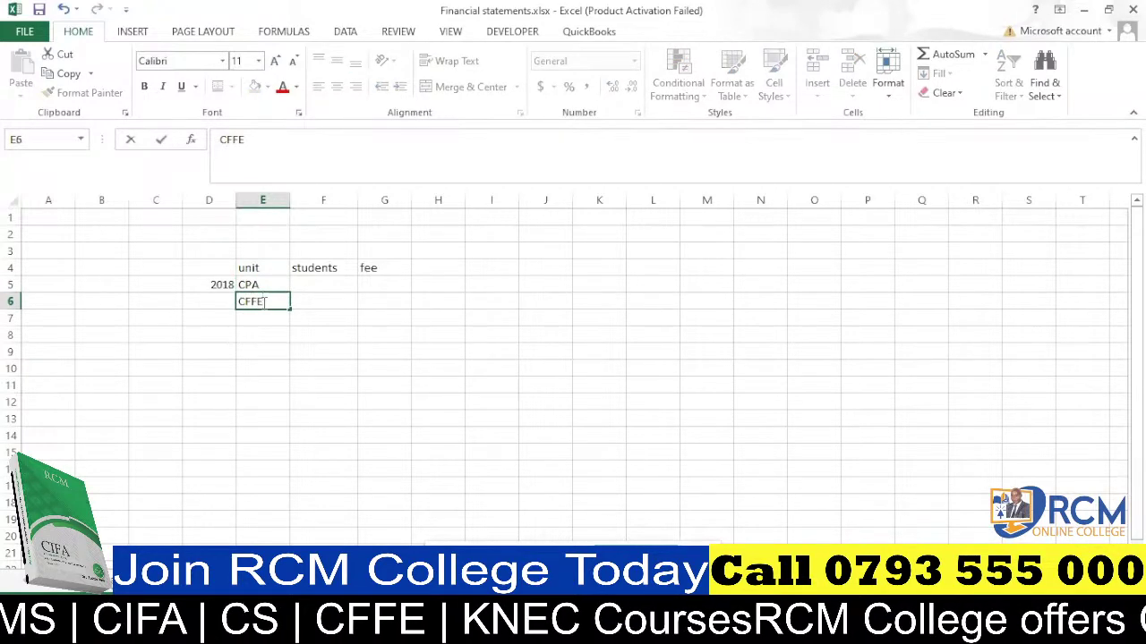
{"action": "key", "text": "Return"}
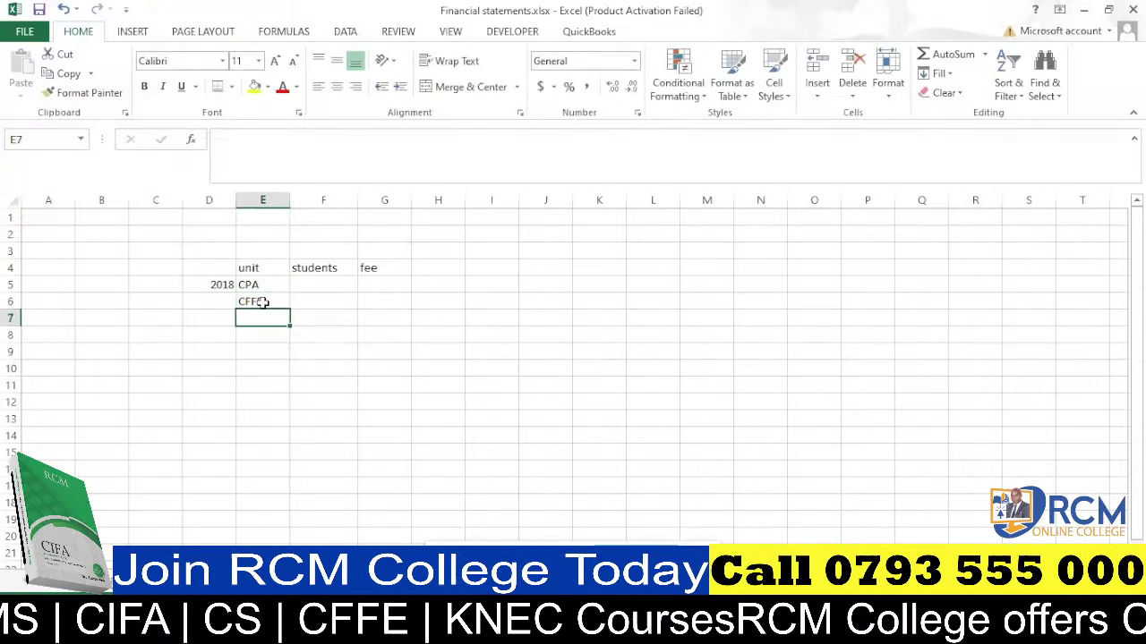
{"action": "type", "text": "EXCEL"}
{"action": "left_click", "coordinate": [263, 345]}
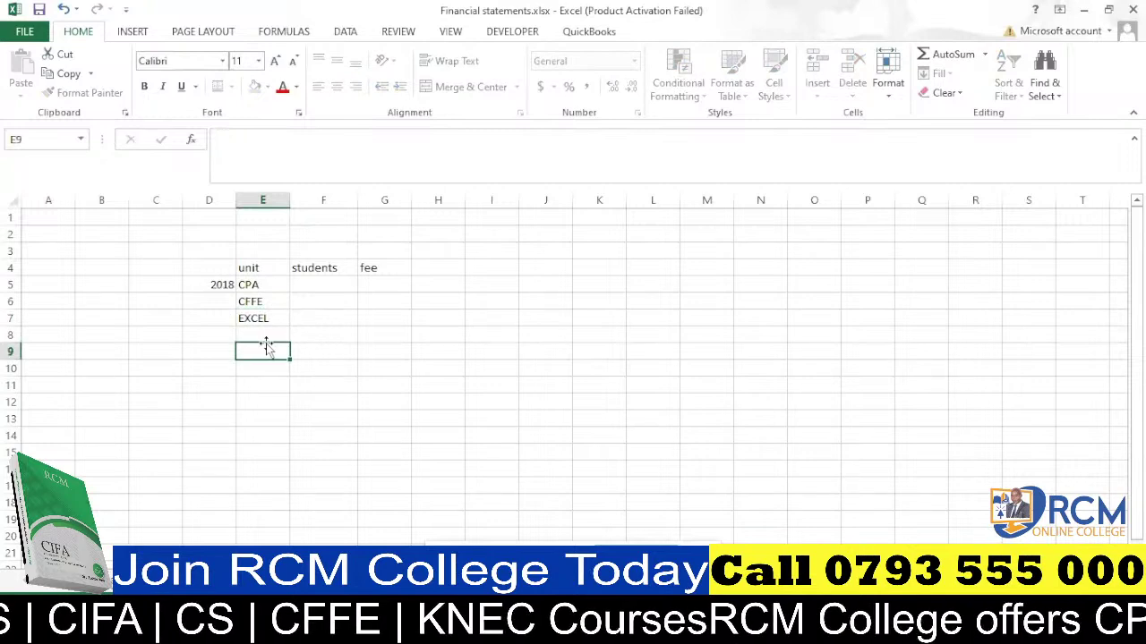
Enter the 2018 student numbers 1200 for CPA, 800 for CFFE and 1500 for EXCEL in F5:F7.
{"action": "left_click", "coordinate": [315, 285]}
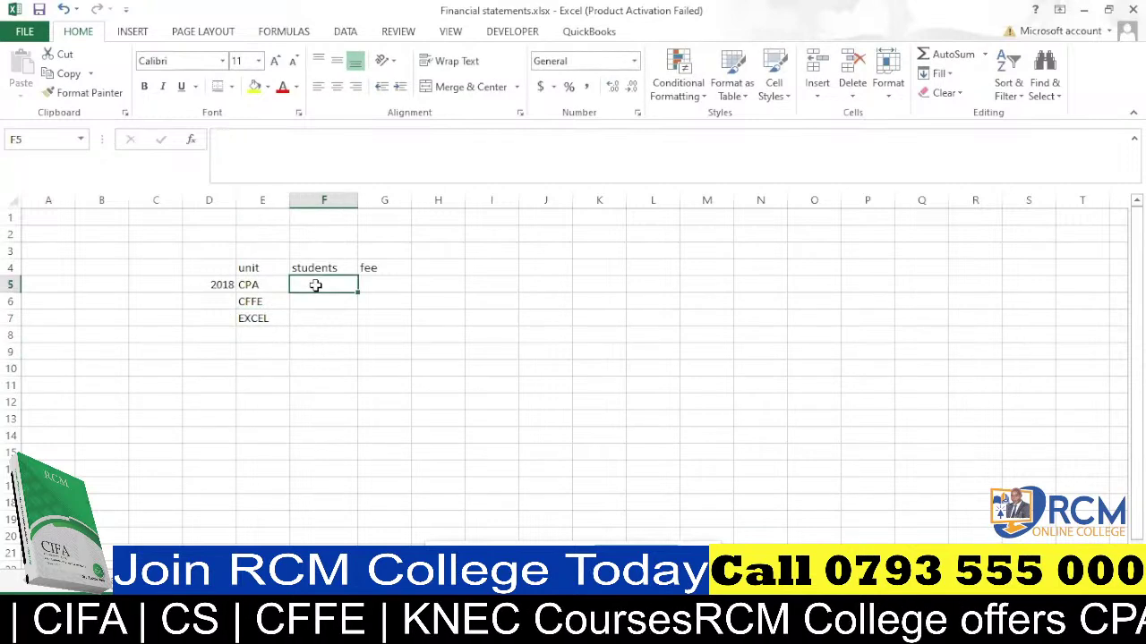
{"action": "type", "text": "12"}
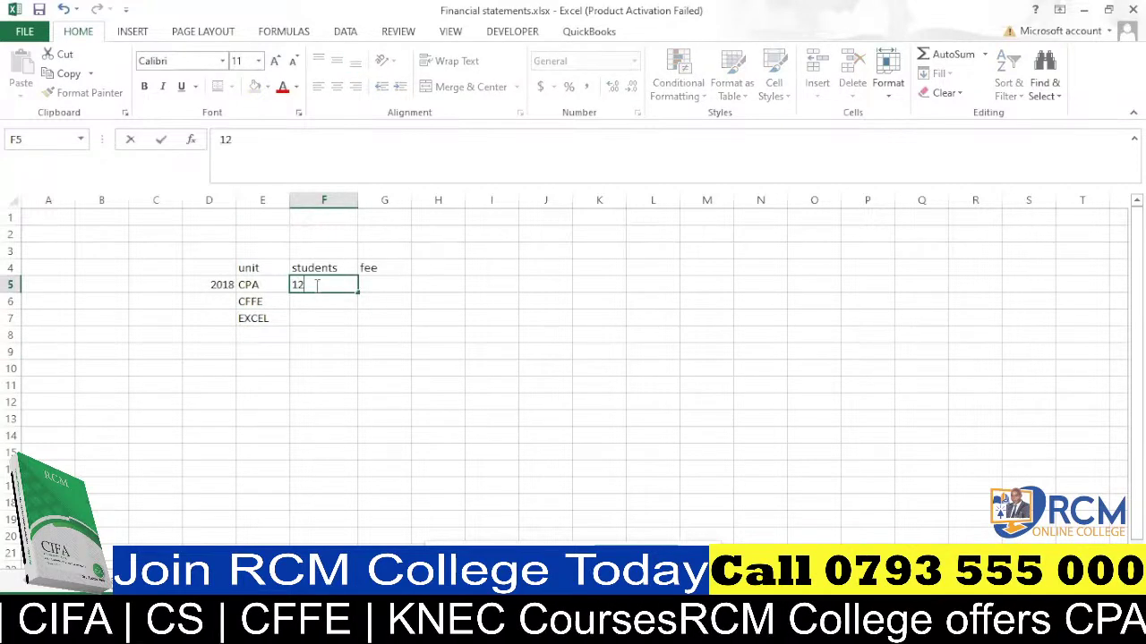
{"action": "type", "text": "3"}
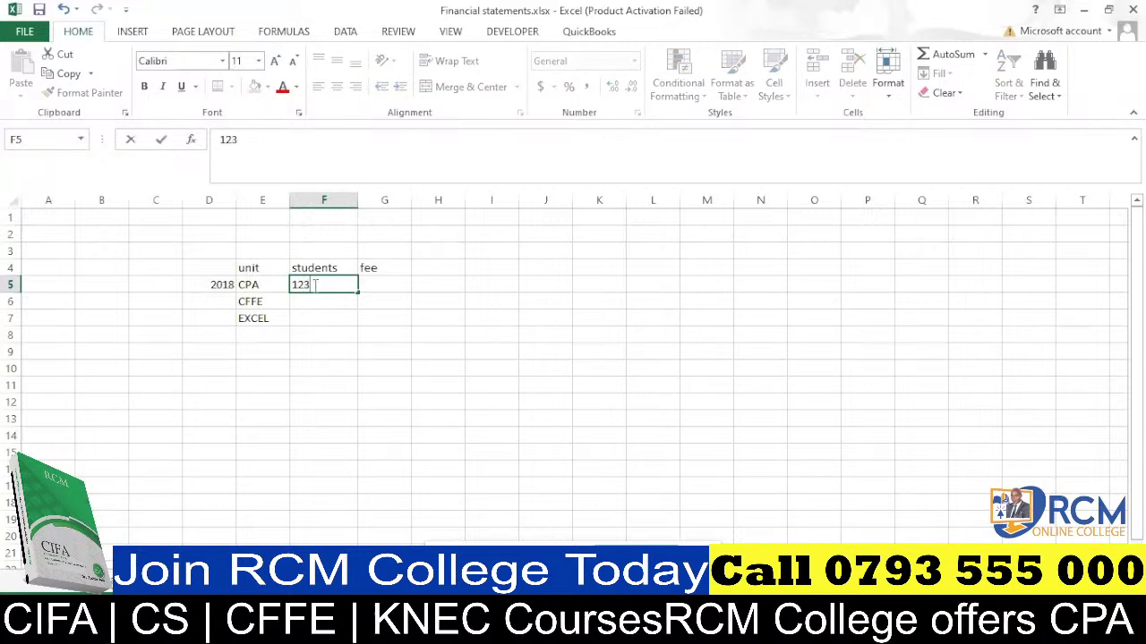
{"action": "key", "text": "BackSpace"}
{"action": "type", "text": "00"}
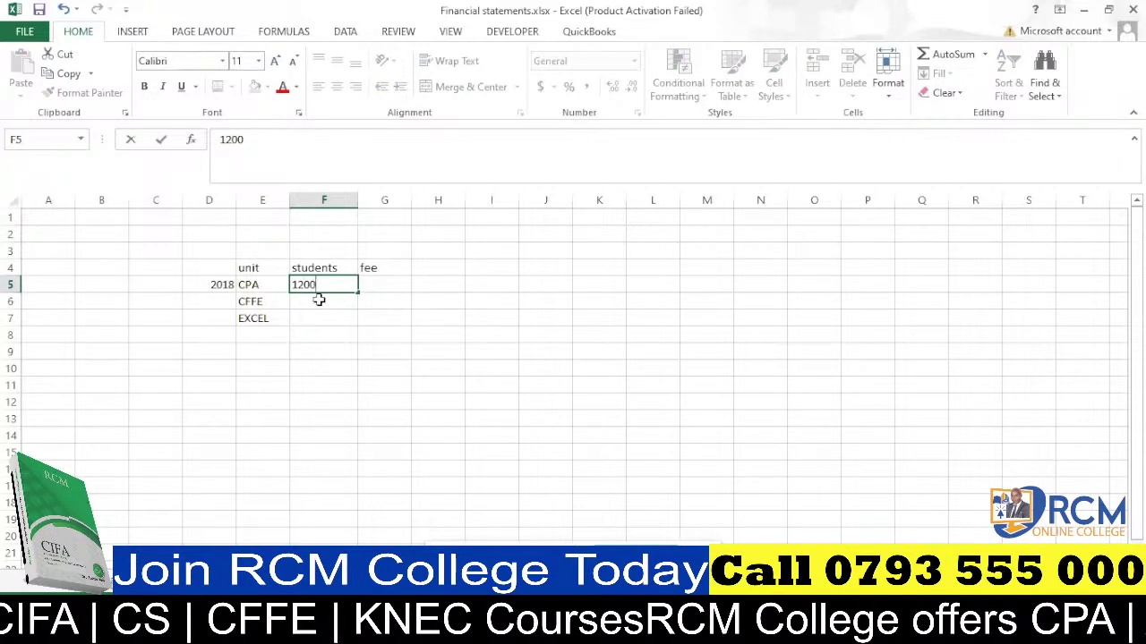
{"action": "key", "text": "Return"}
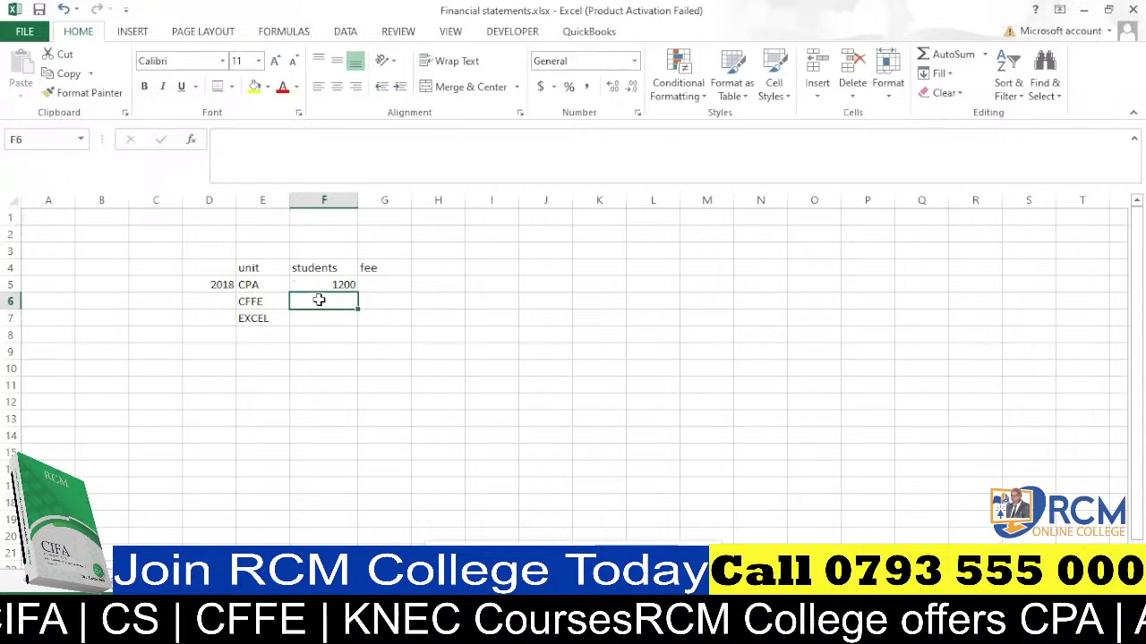
{"action": "type", "text": "800"}
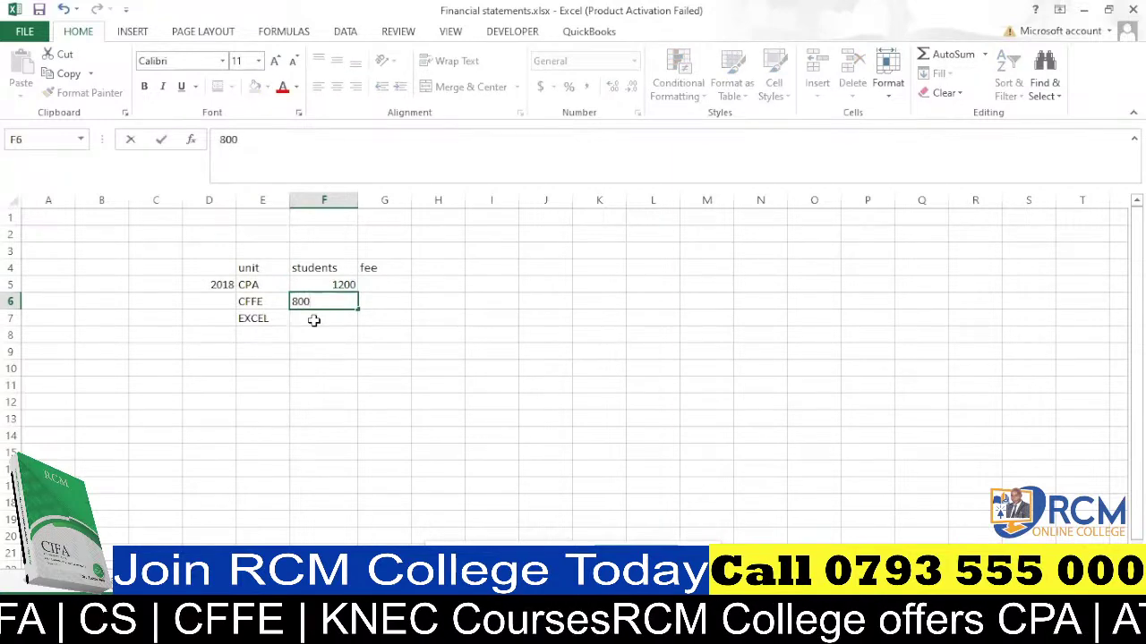
{"action": "key", "text": "Return"}
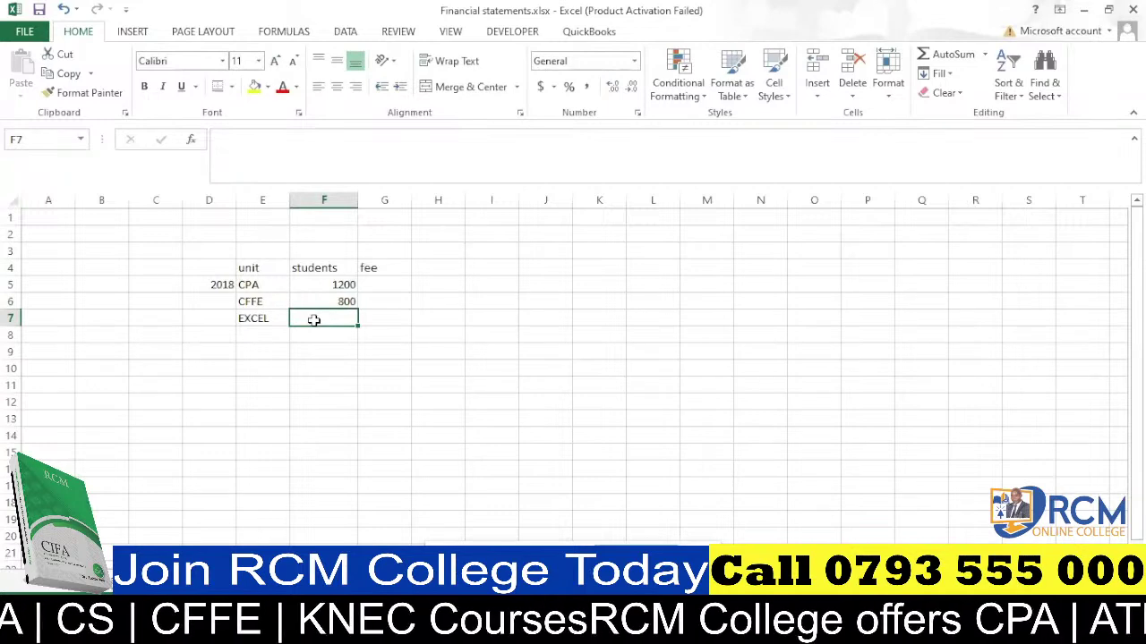
{"action": "type", "text": "1"}
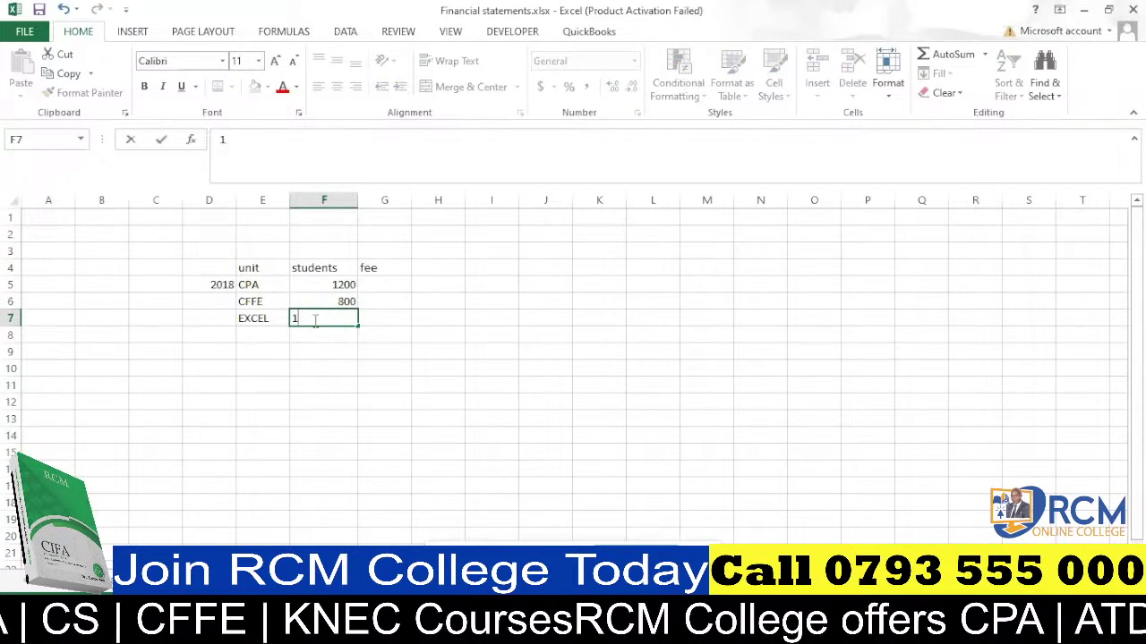
{"action": "type", "text": "5"}
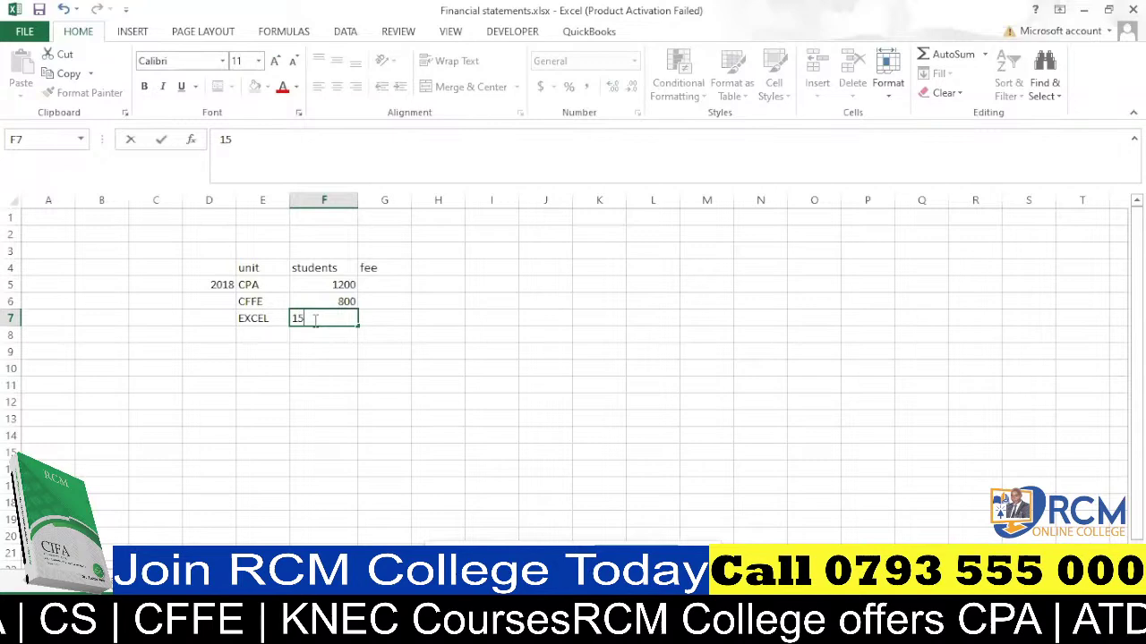
{"action": "type", "text": "00"}
{"action": "key", "text": "Return"}
Enter the 2018 fees 26000 for CPA, 32000 for CFFE and 2000 for EXCEL in G5:G7.
{"action": "left_click", "coordinate": [377, 286]}
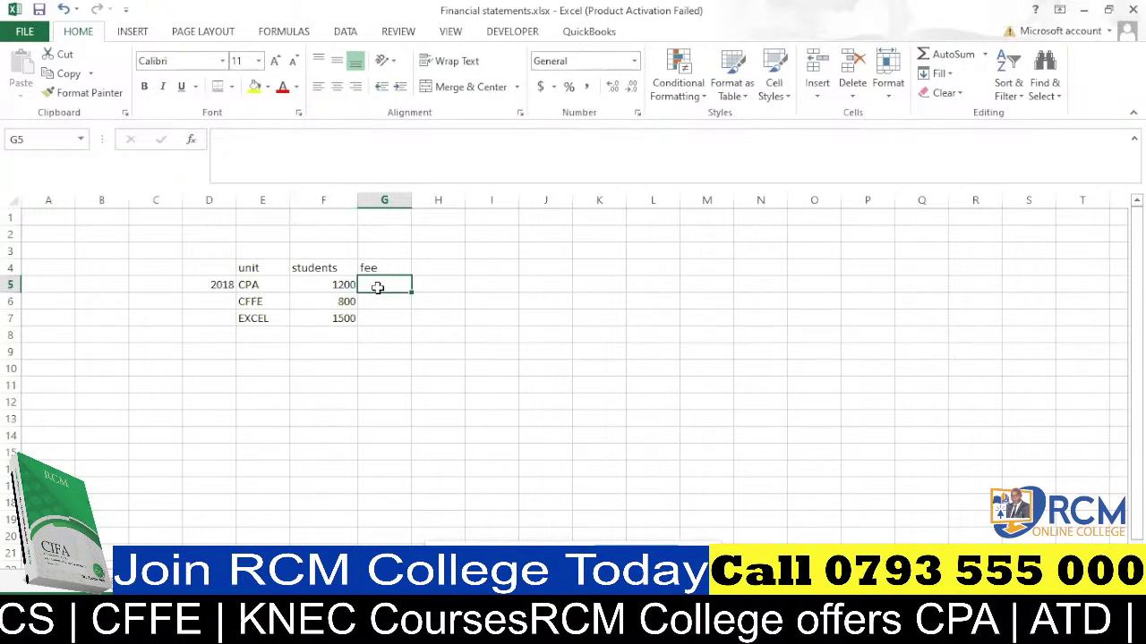
{"action": "type", "text": "26000"}
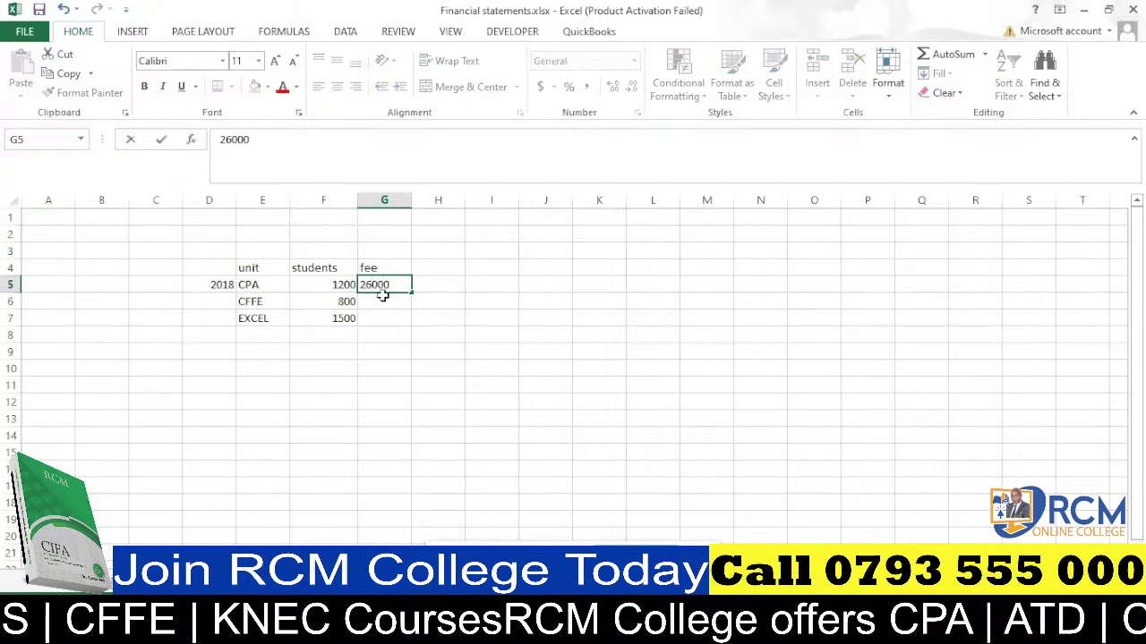
{"action": "left_click", "coordinate": [390, 302]}
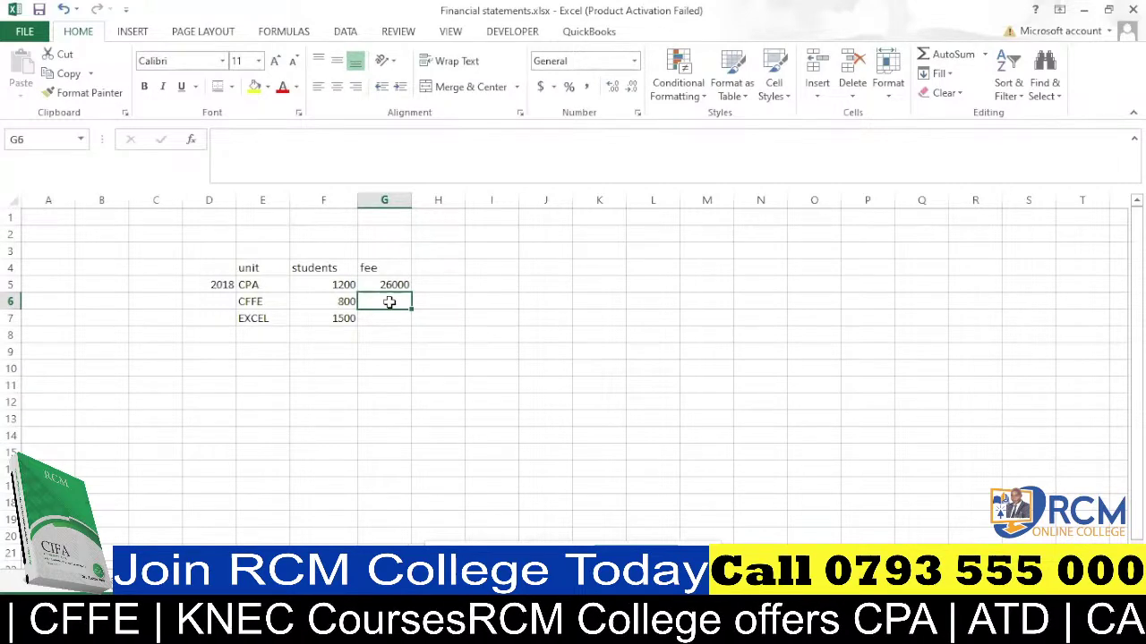
{"action": "type", "text": "32000"}
{"action": "left_click", "coordinate": [375, 320]}
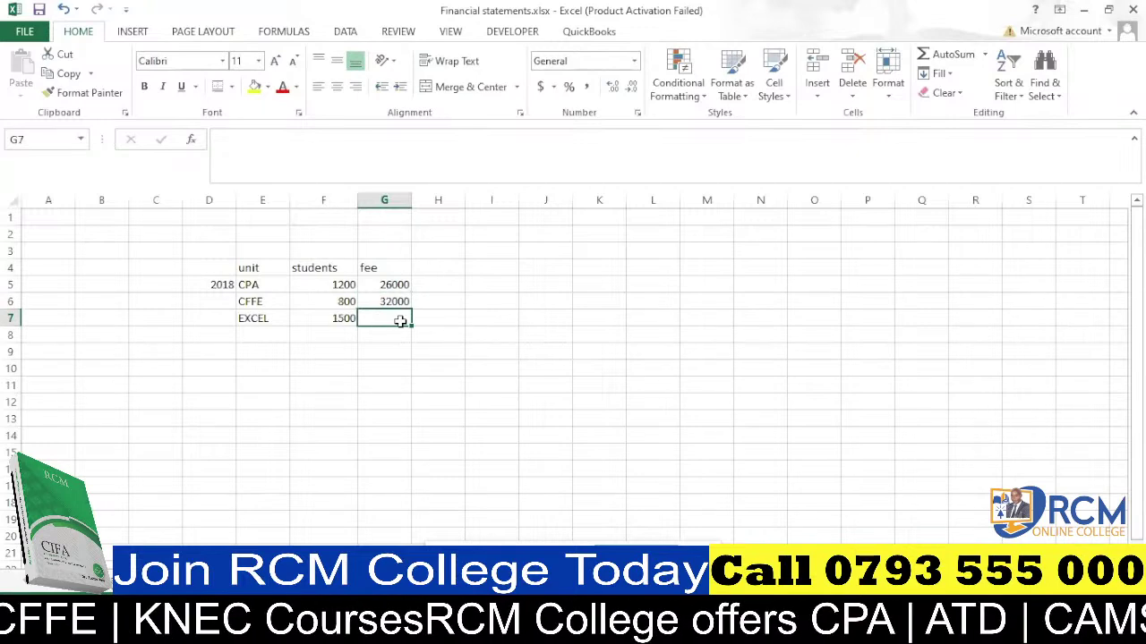
{"action": "type", "text": "2000"}
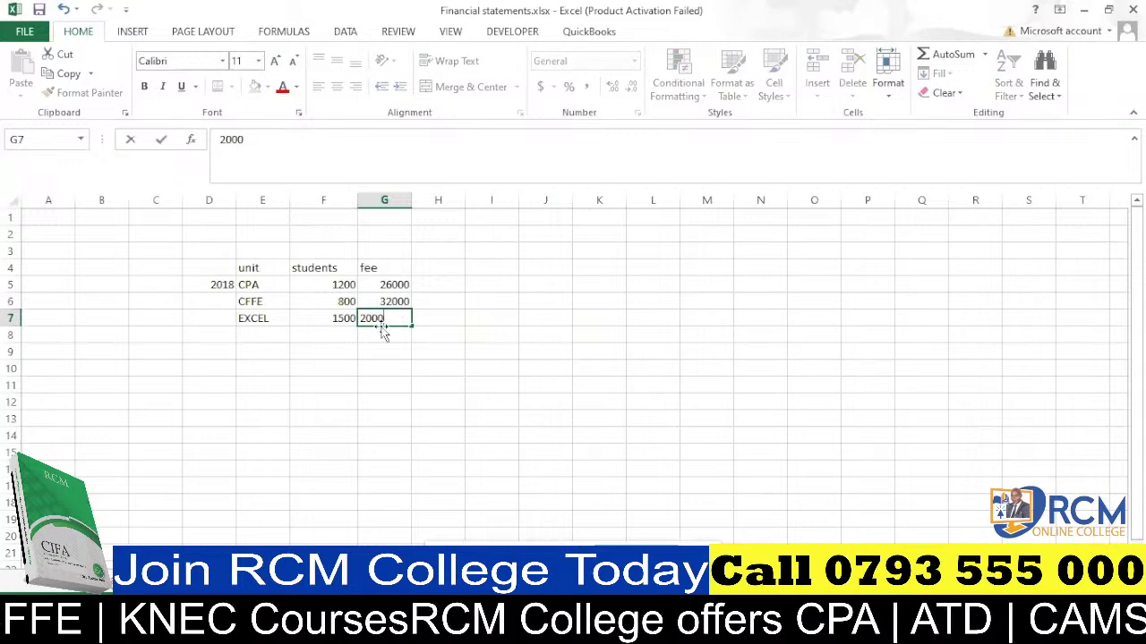
{"action": "left_click", "coordinate": [332, 338]}
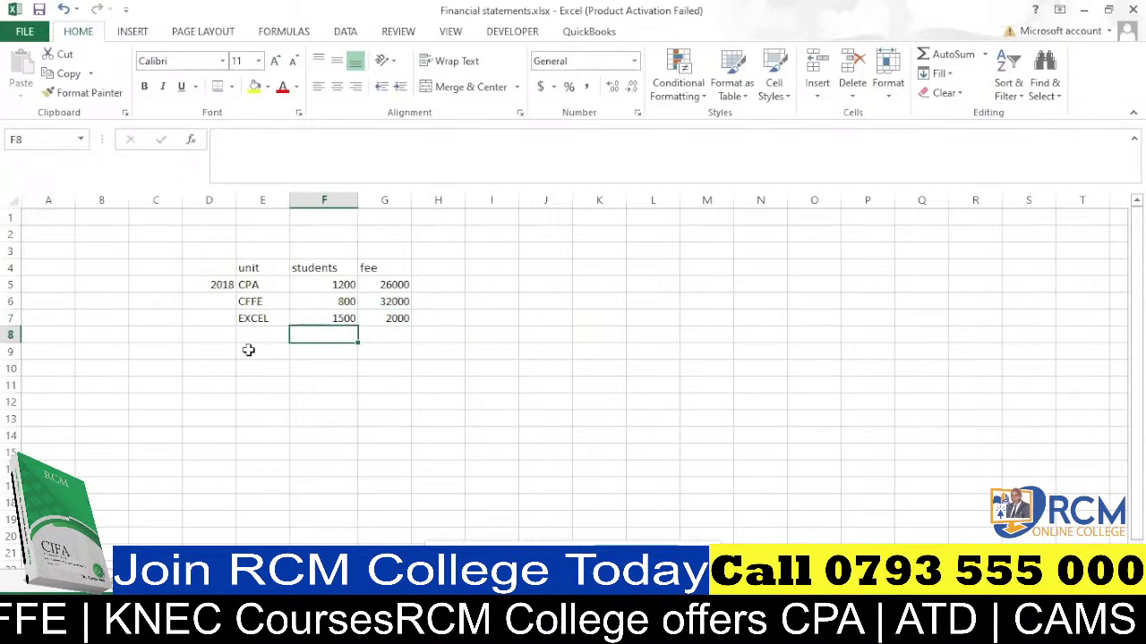
Enter the year 2019 in D8, directly below the 2018 block.
{"action": "left_click", "coordinate": [220, 358]}
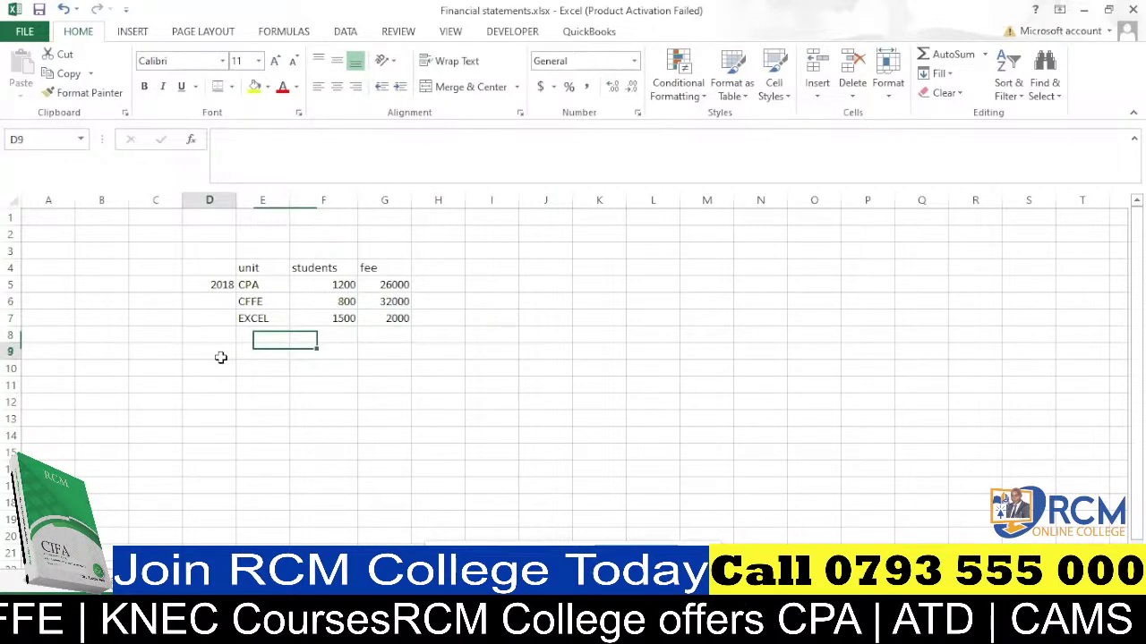
{"action": "left_click", "coordinate": [223, 333]}
{"action": "type", "text": "20"}
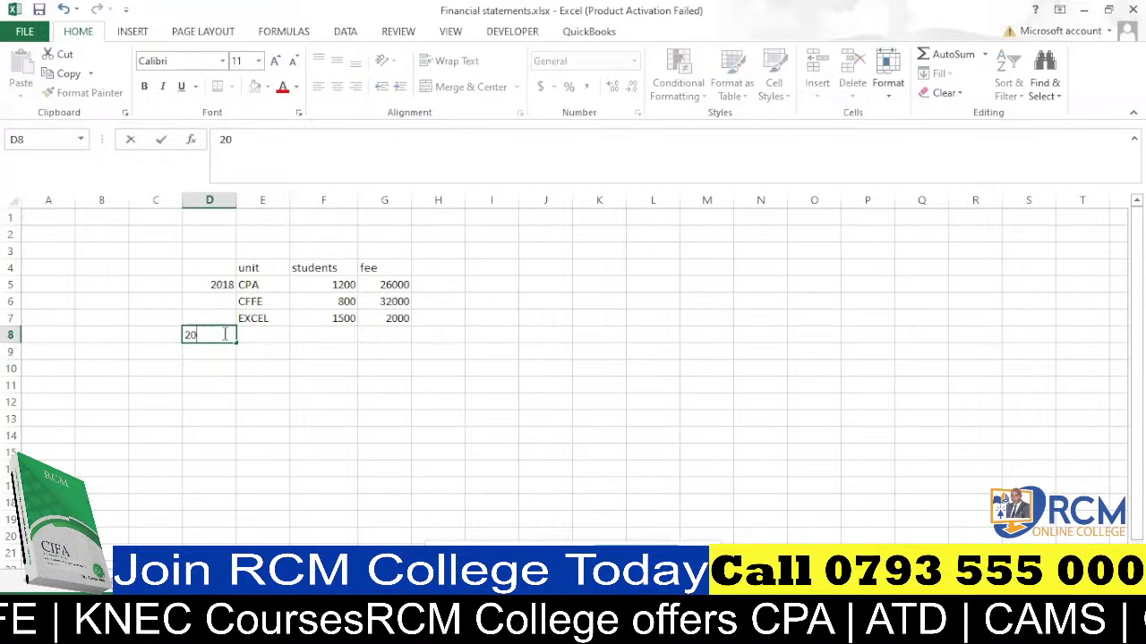
{"action": "type", "text": "19"}
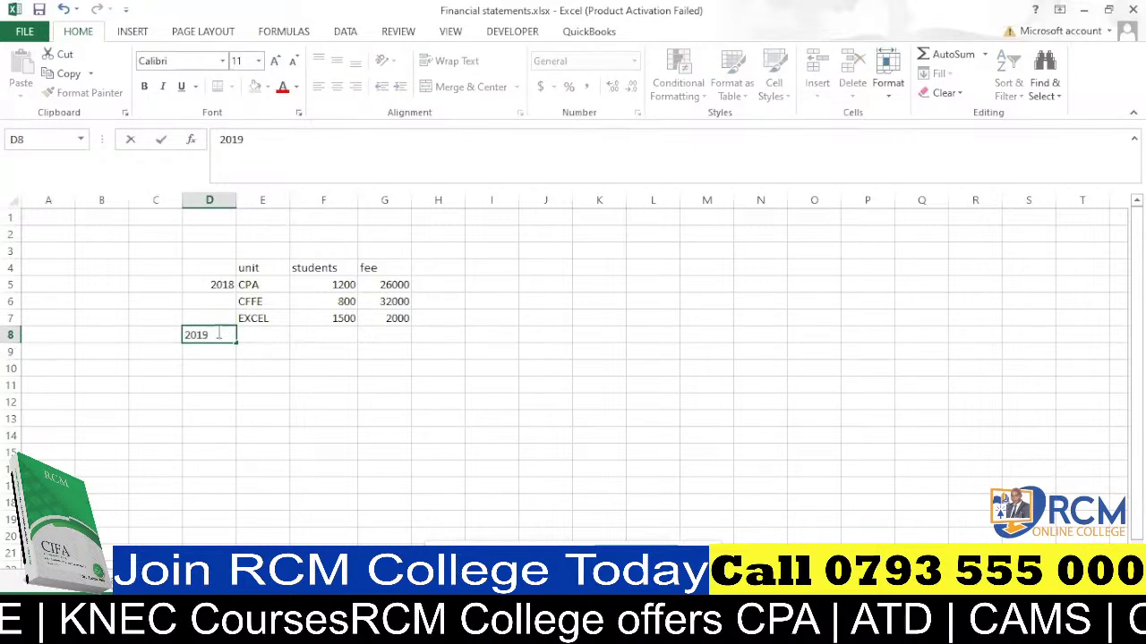
{"action": "left_click_drag", "start_coordinate": [247, 383], "coordinate": [250, 368]}
Copy the three unit names from E5:E7 into E8:E10 for the 2019 block.
{"action": "left_click_drag", "start_coordinate": [256, 285], "coordinate": [259, 312]}
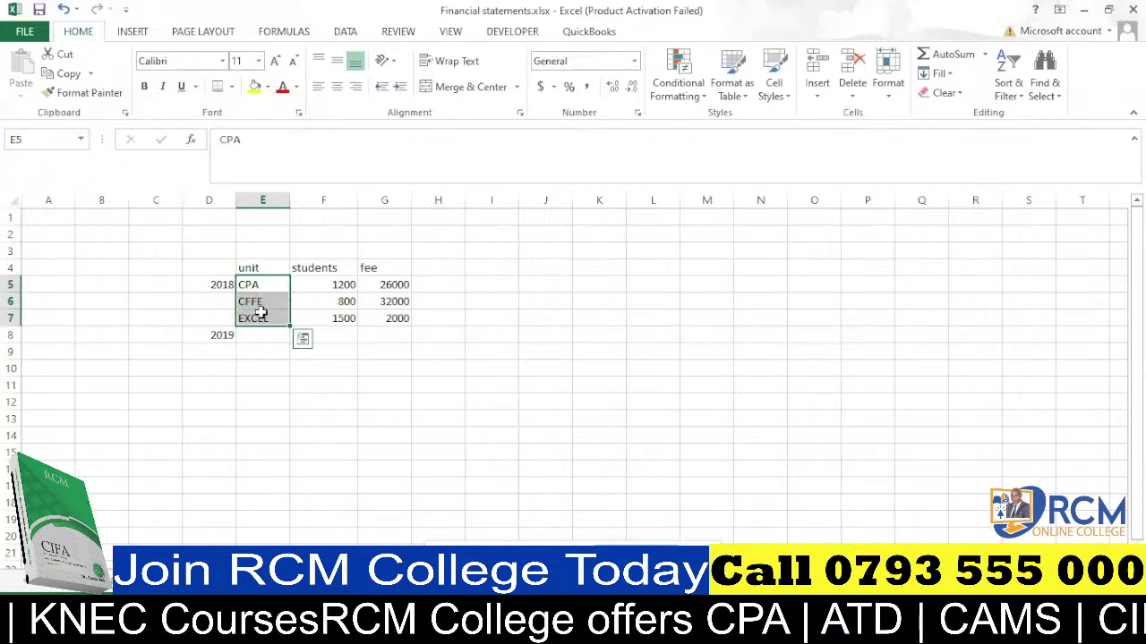
{"action": "key", "text": "ctrl+c"}
{"action": "left_click", "coordinate": [258, 336]}
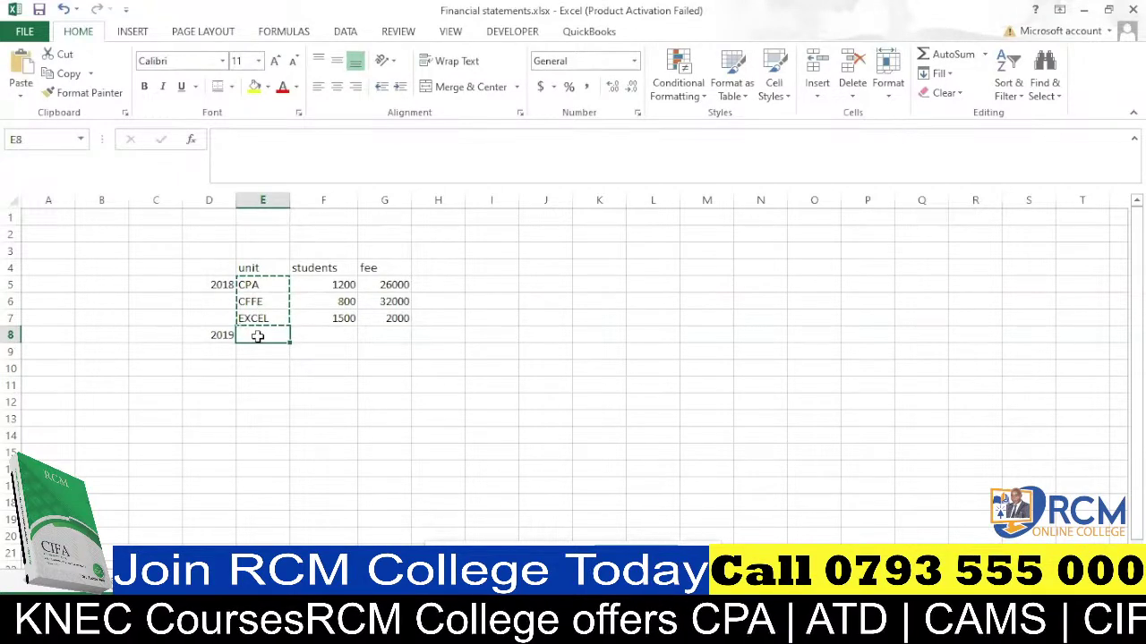
{"action": "key", "text": "ctrl+v"}
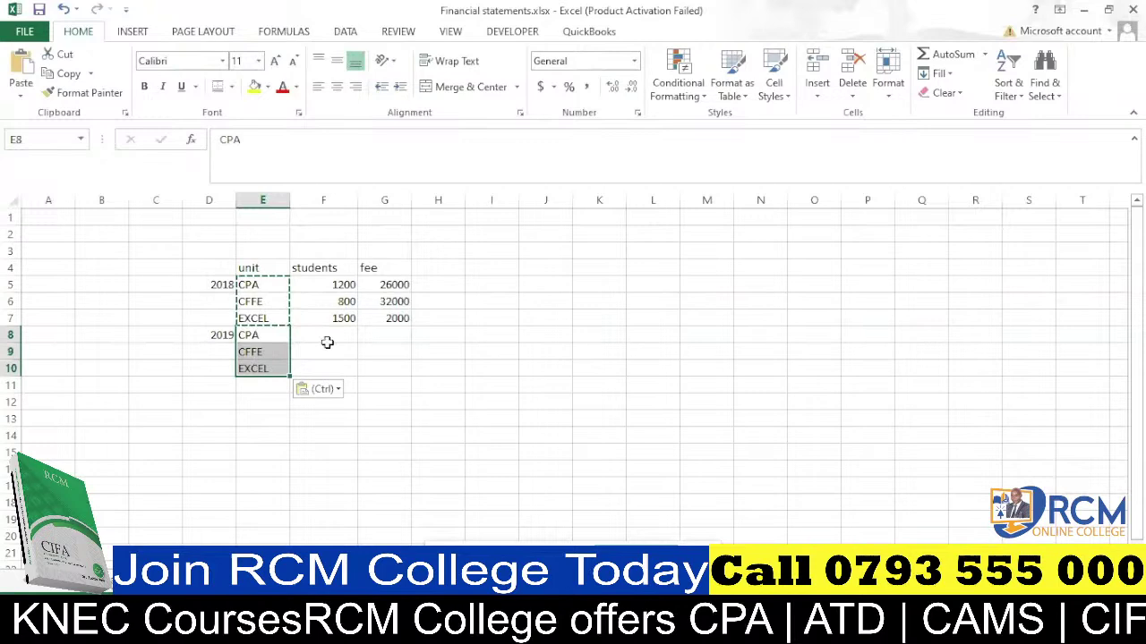
Enter the 2019 student numbers 1300 for CPA, 960 for CFFE and 2100 for EXCEL in F8:F10.
{"action": "left_click", "coordinate": [328, 340]}
{"action": "type", "text": "1300"}
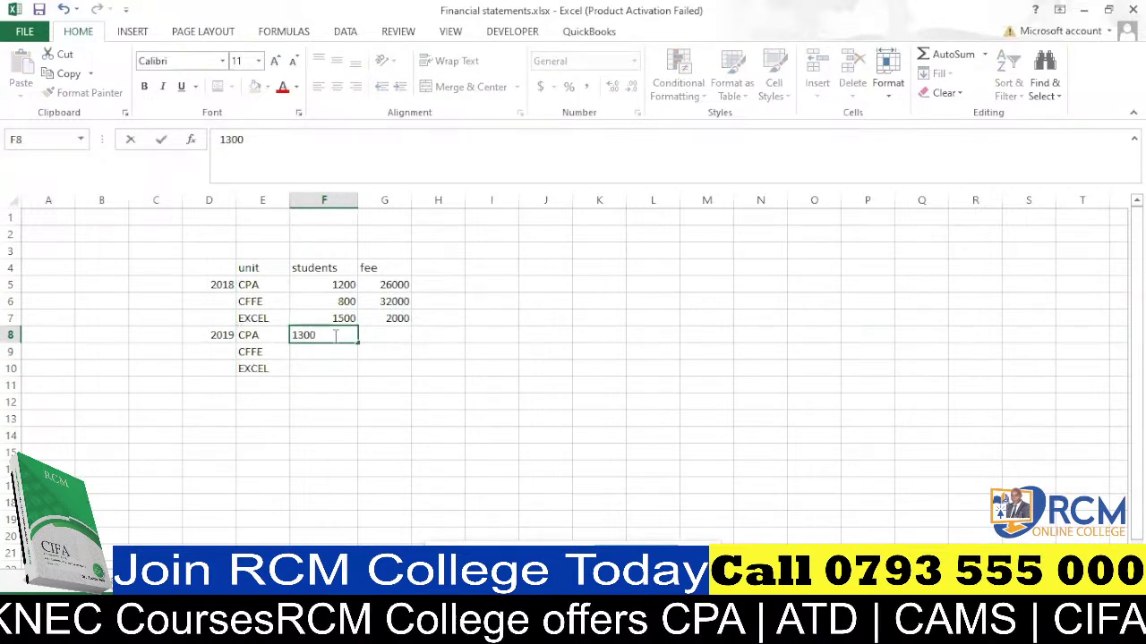
{"action": "left_click", "coordinate": [332, 352]}
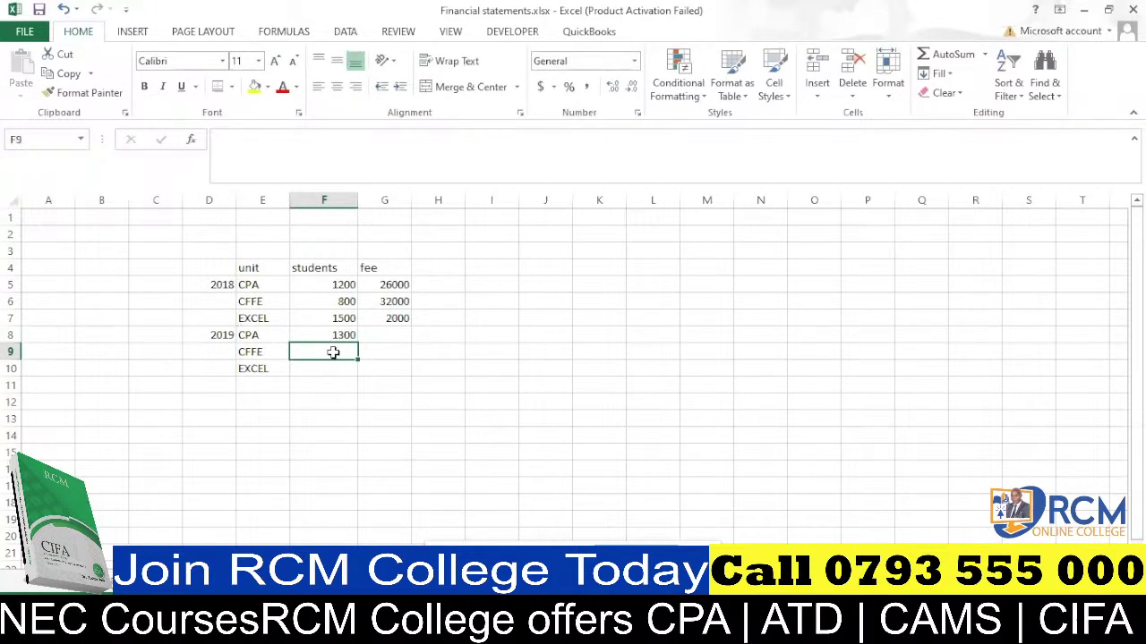
{"action": "type", "text": "960"}
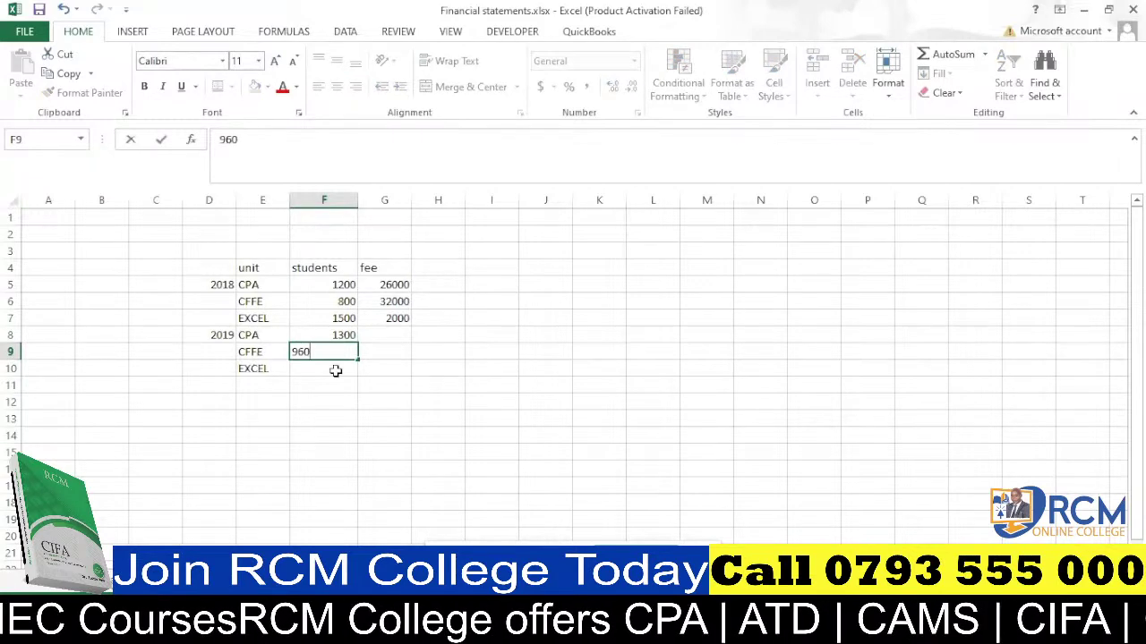
{"action": "left_click", "coordinate": [335, 366]}
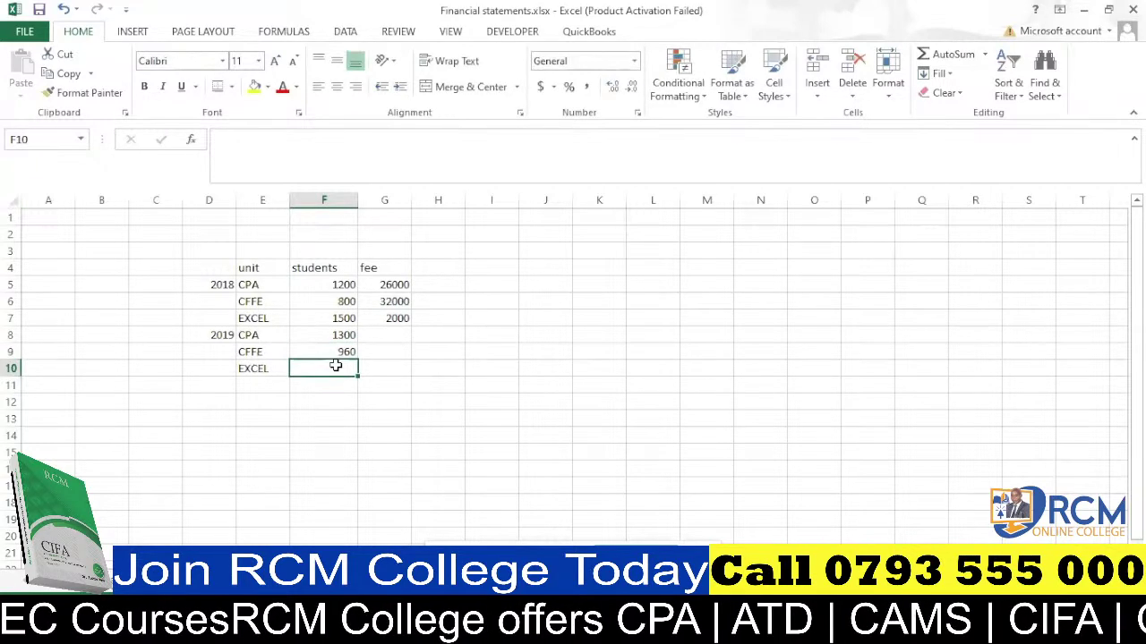
{"action": "type", "text": "2"}
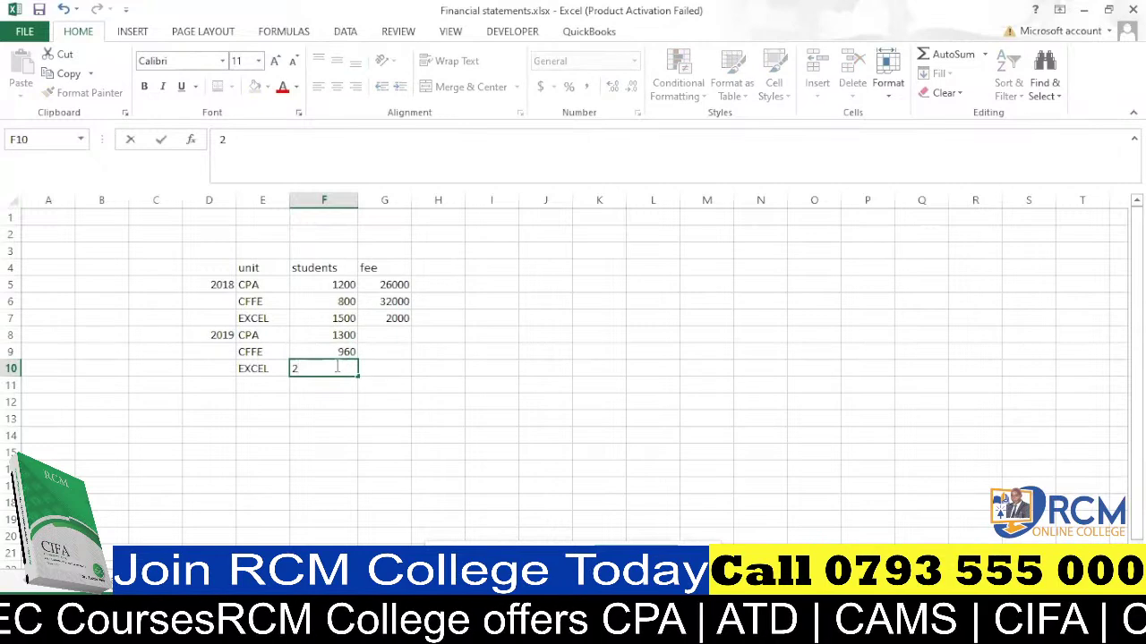
{"action": "type", "text": "100"}
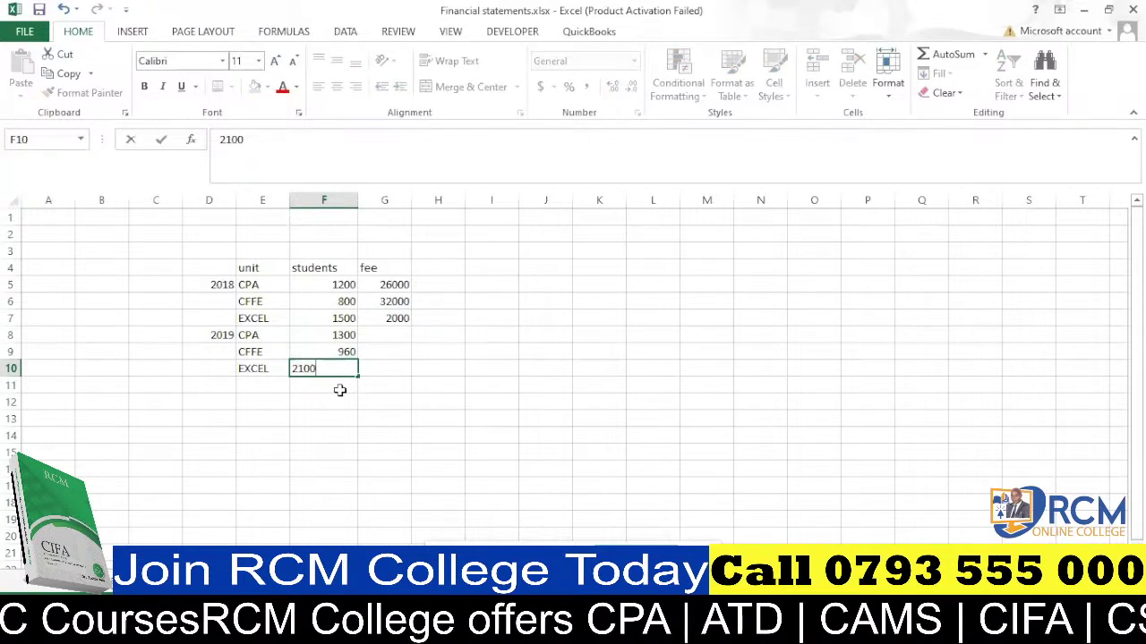
{"action": "left_click", "coordinate": [335, 386]}
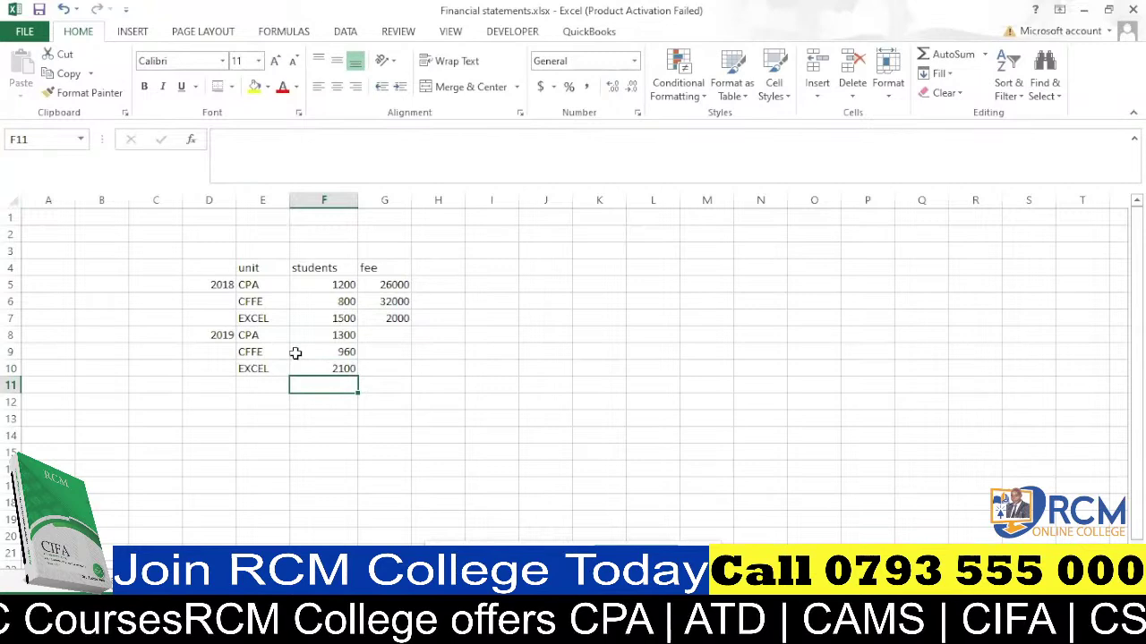
Enter the 2019 fees 27300 for CPA, 34000 for CFFE and 2500 for EXCEL in G8:G10.
{"action": "scroll", "coordinate": [295, 353], "scroll_direction": "down", "scroll_amount": 1}
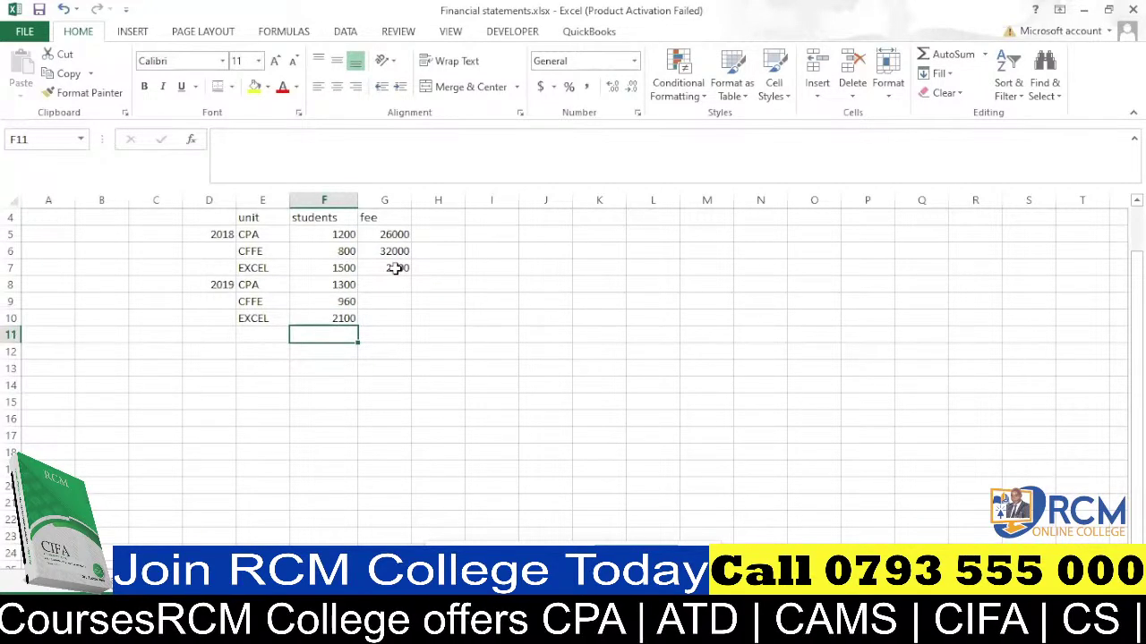
{"action": "scroll", "coordinate": [395, 268], "scroll_direction": "up", "scroll_amount": 1}
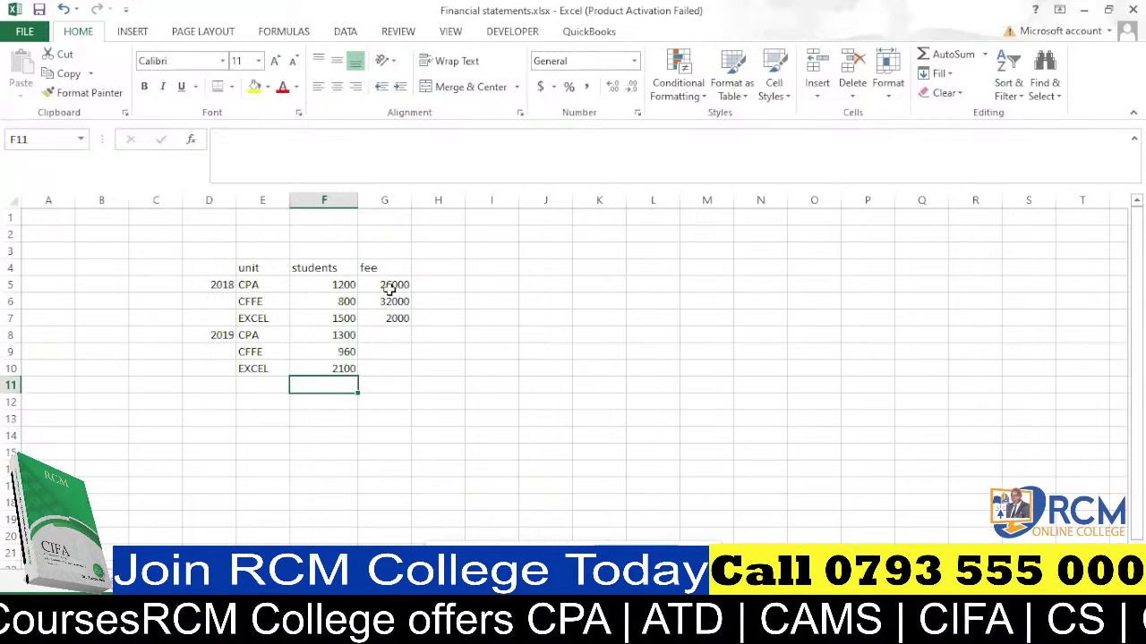
{"action": "left_click", "coordinate": [391, 335]}
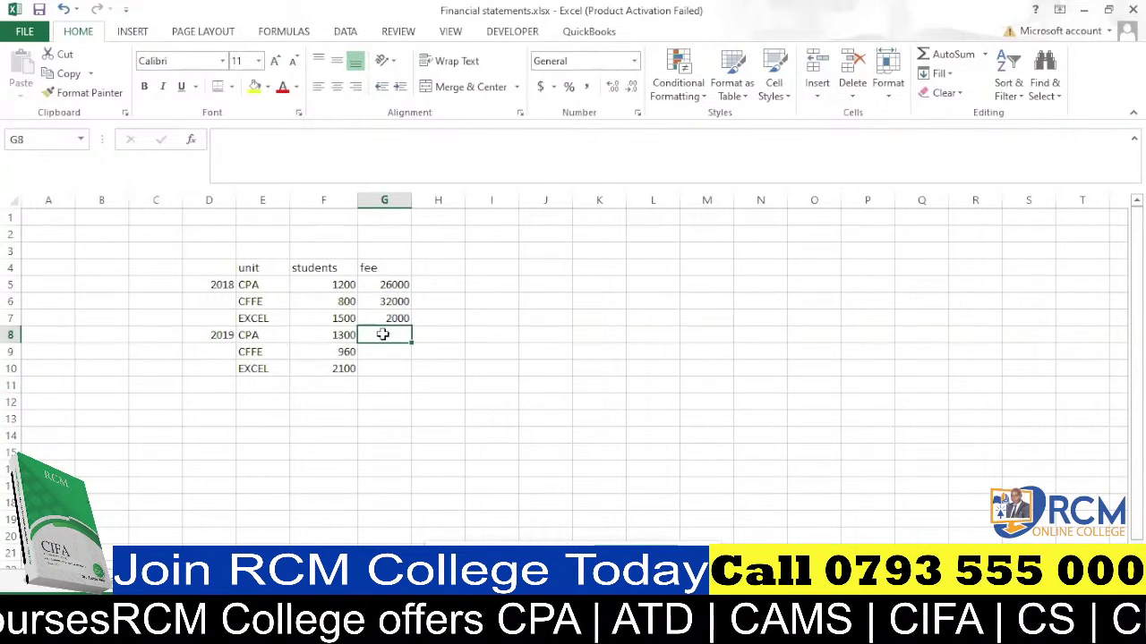
{"action": "type", "text": "27300"}
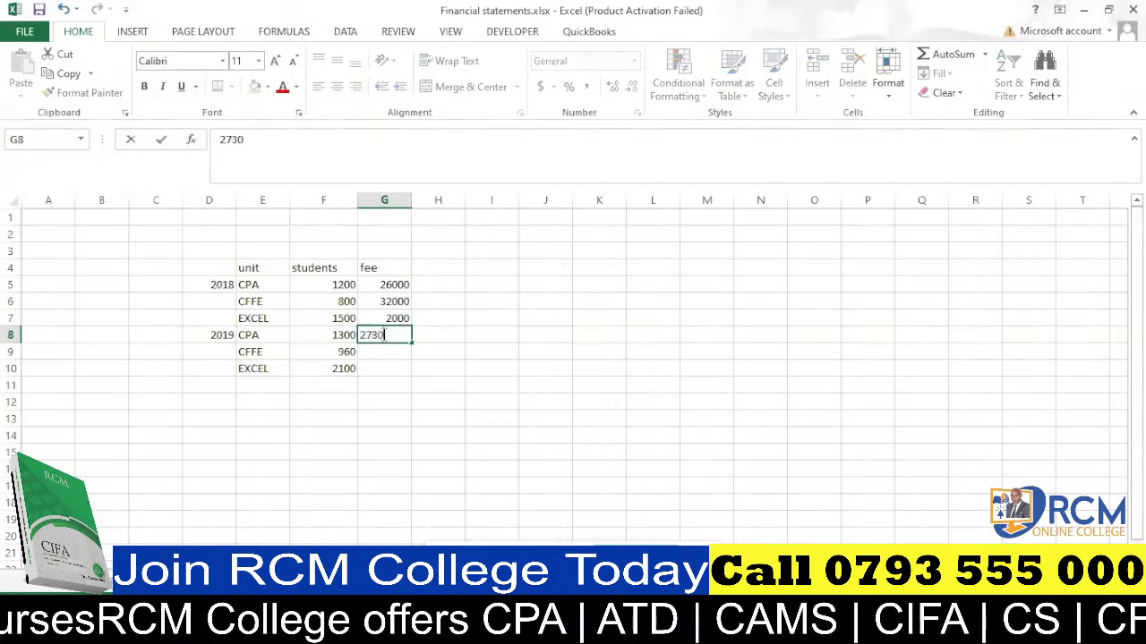
{"action": "left_click", "coordinate": [392, 353]}
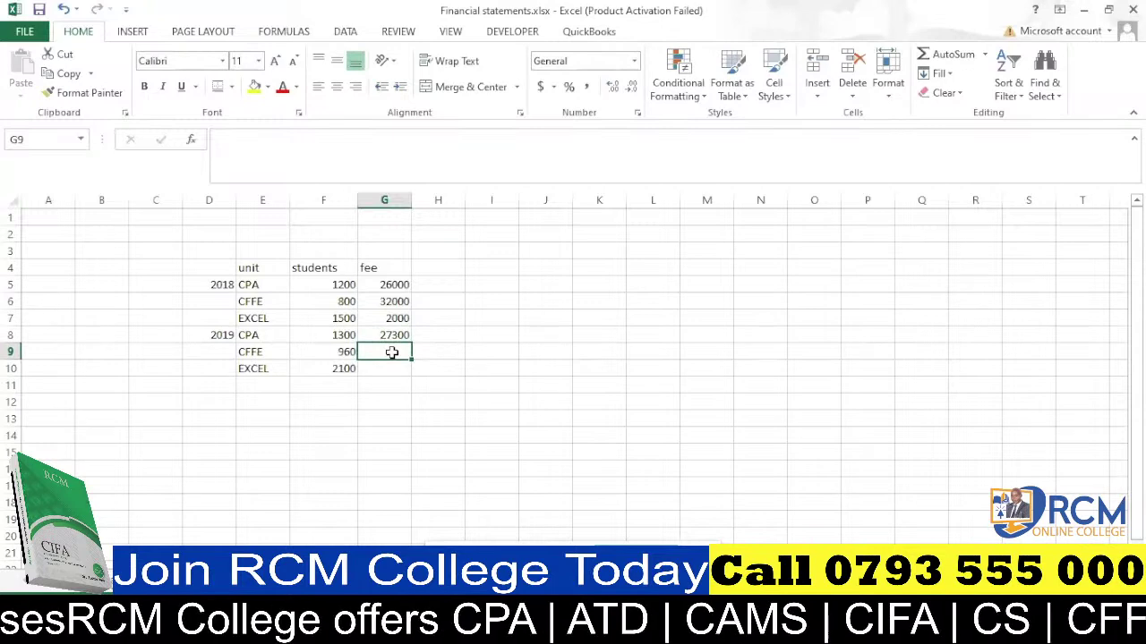
{"action": "type", "text": "3"}
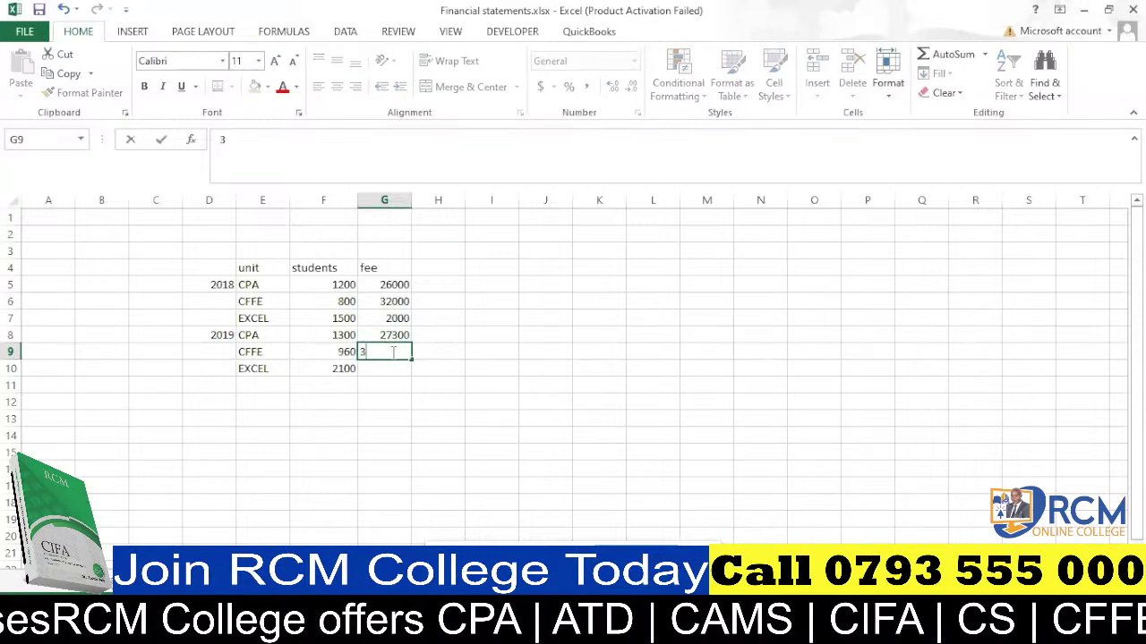
{"action": "type", "text": "4000"}
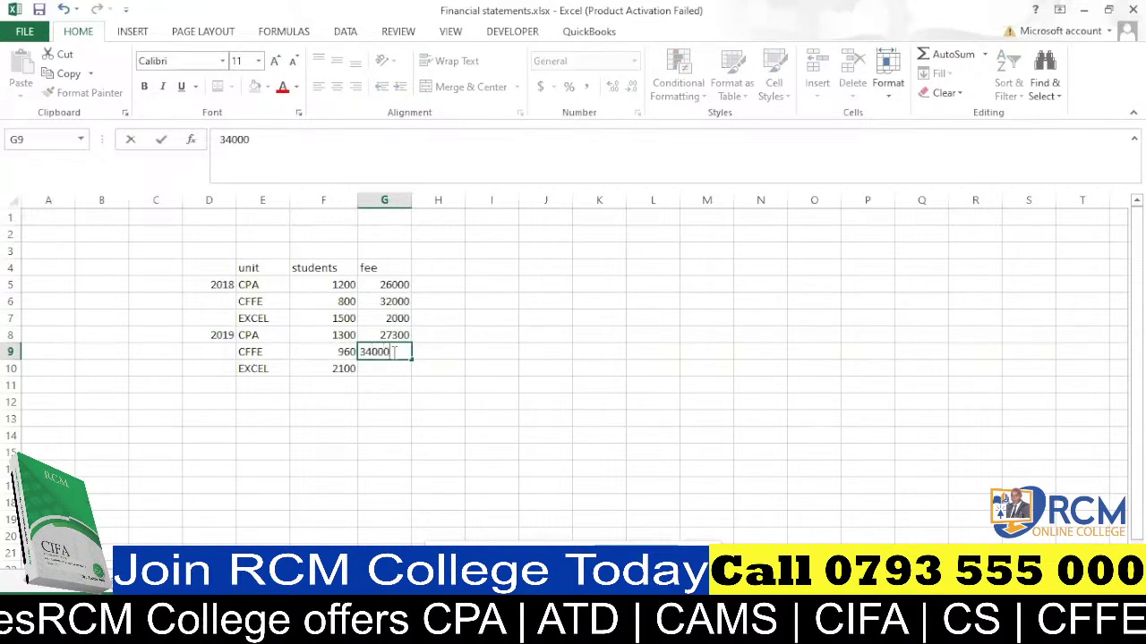
{"action": "left_click", "coordinate": [390, 369]}
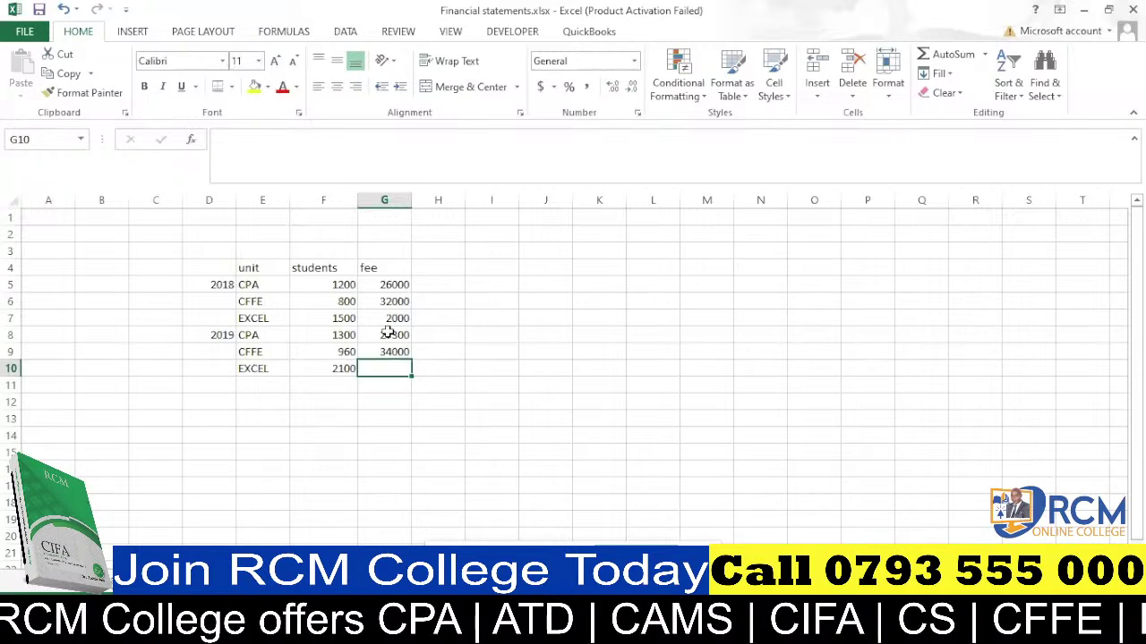
{"action": "type", "text": "2500"}
{"action": "left_click", "coordinate": [387, 418]}
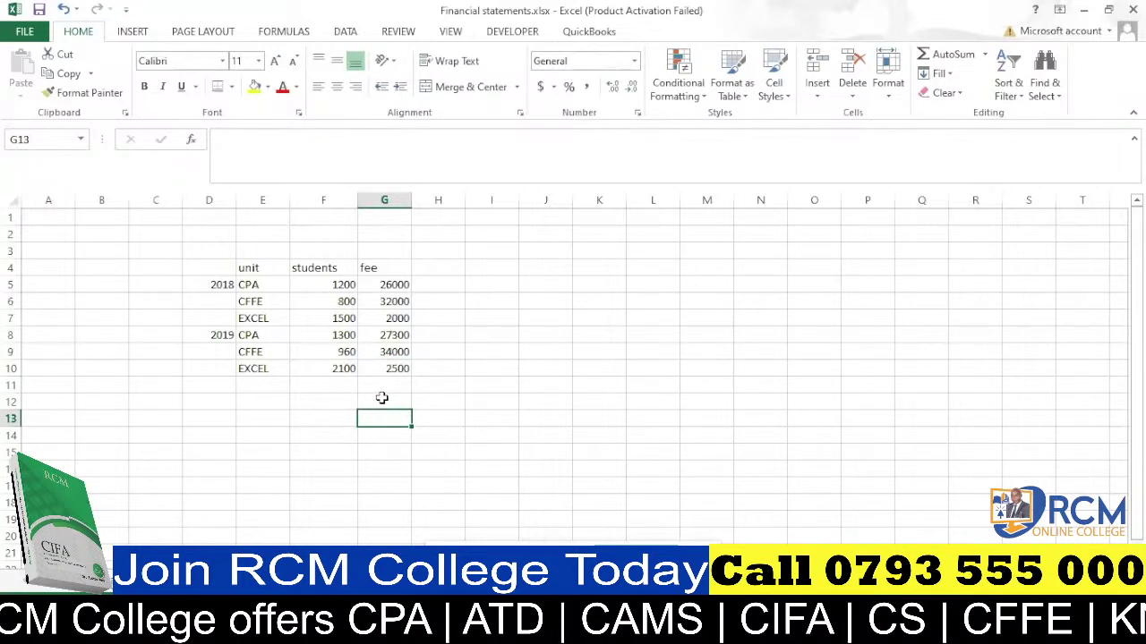
{"action": "left_click", "coordinate": [451, 271]}
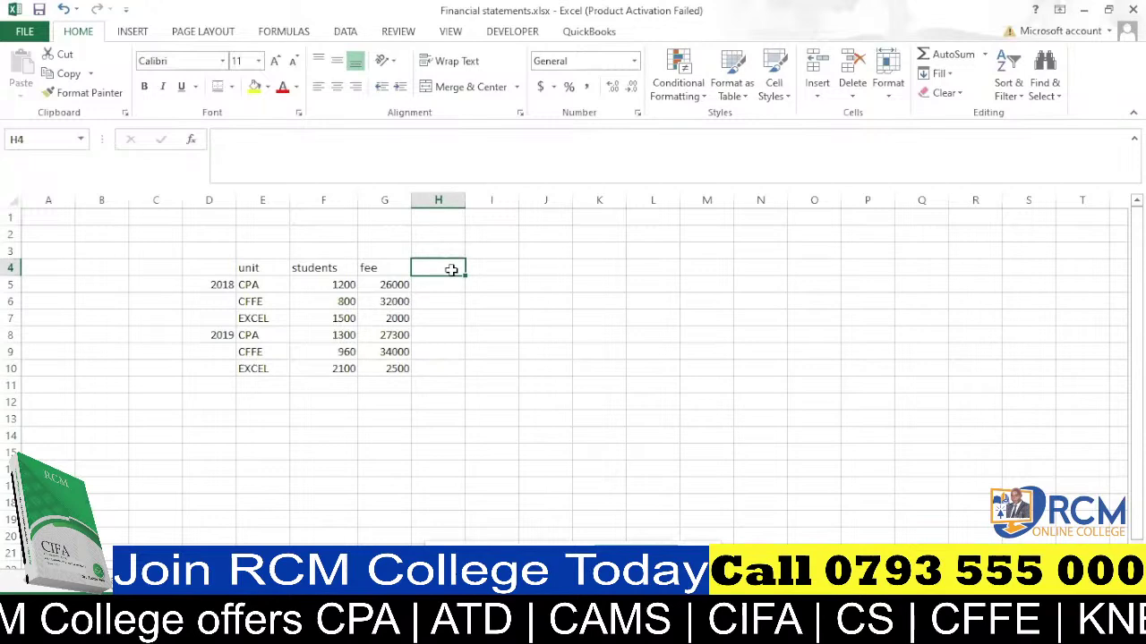
{"action": "type", "text": "SALES"}
{"action": "left_click", "coordinate": [432, 300]}
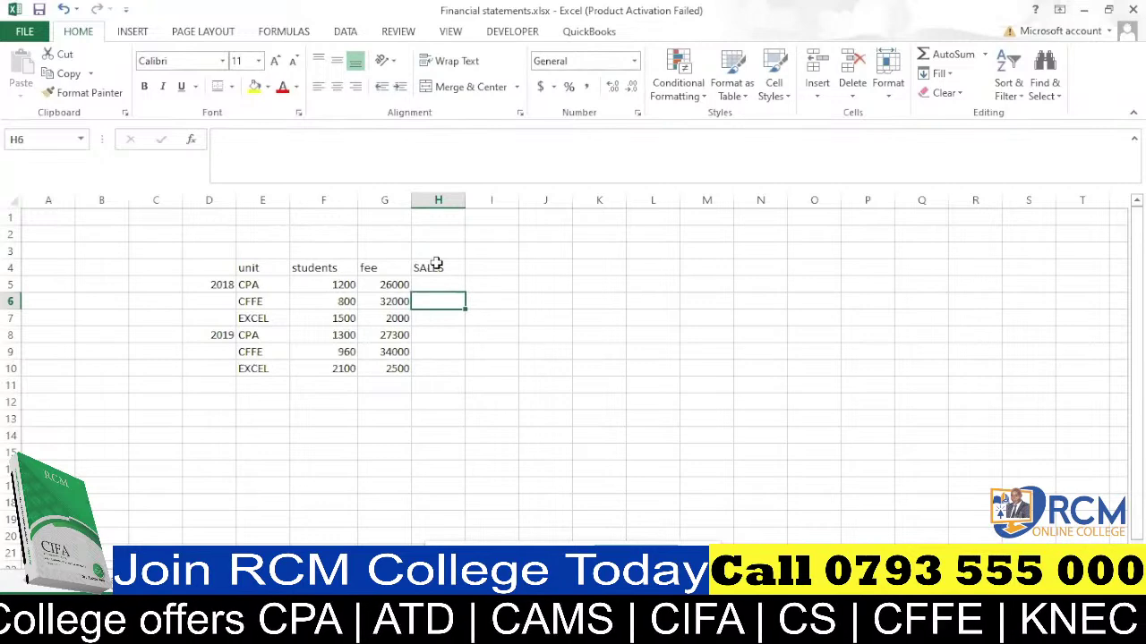
{"action": "left_click_drag", "start_coordinate": [436, 265], "coordinate": [444, 278]}
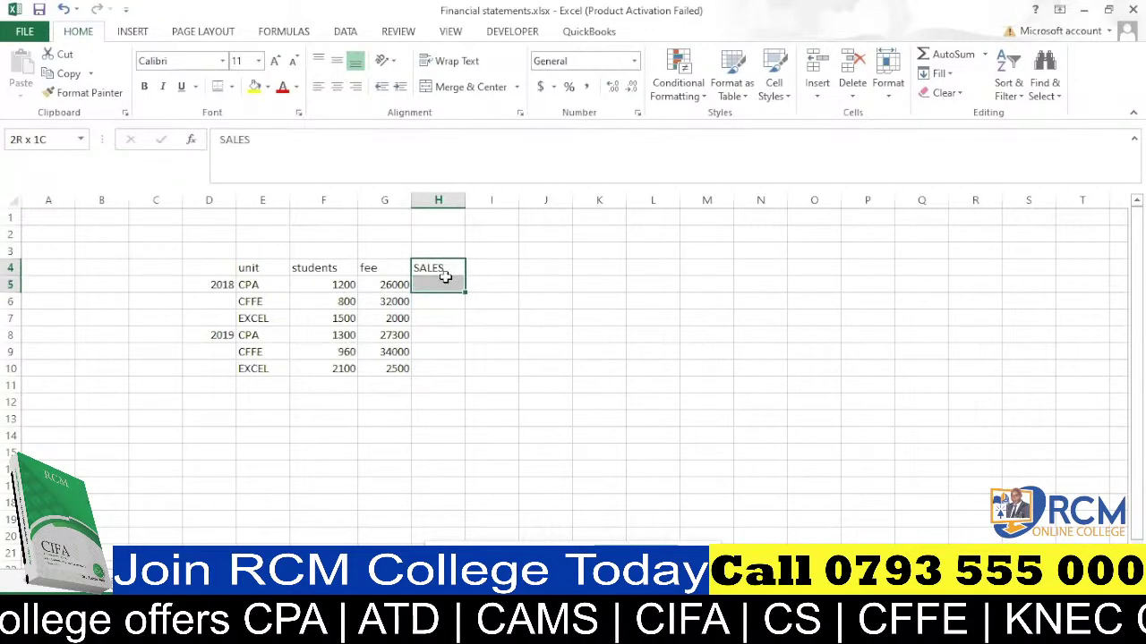
{"action": "key", "text": "Delete"}
{"action": "left_click", "coordinate": [469, 353]}
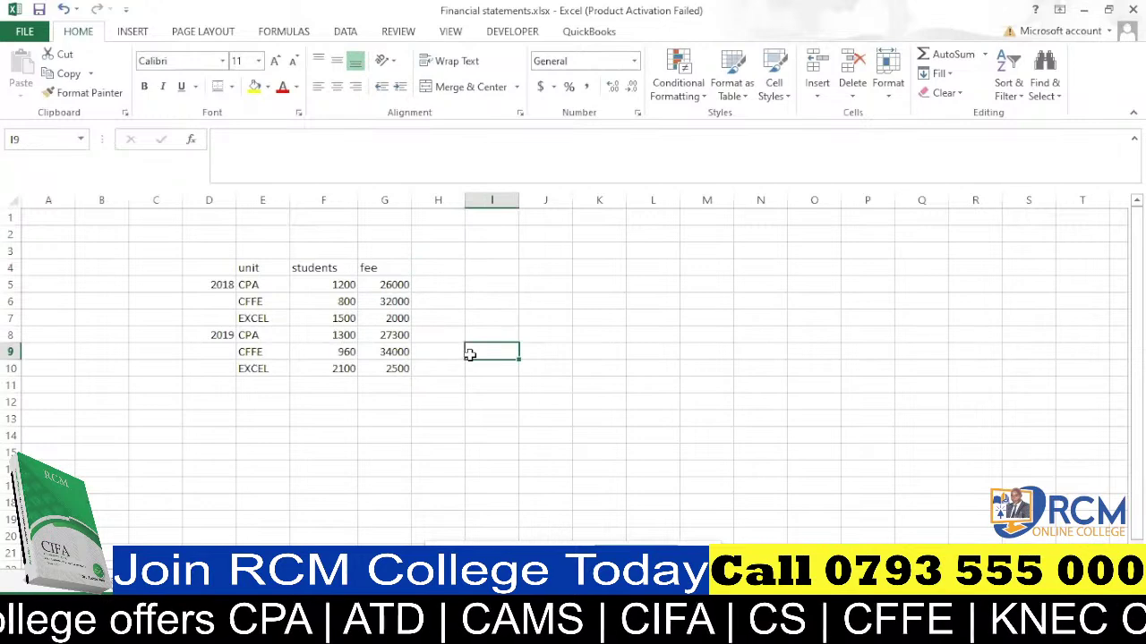
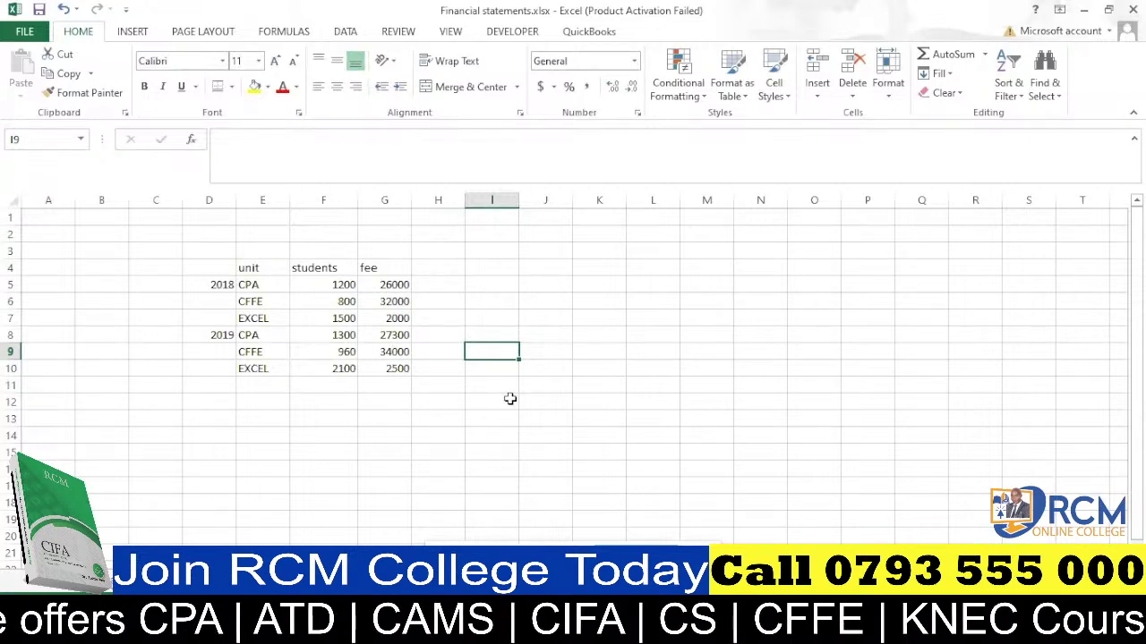
Enter the labels CPA in J12 and students in I13, and widen column I slightly.
{"action": "left_click", "coordinate": [554, 400]}
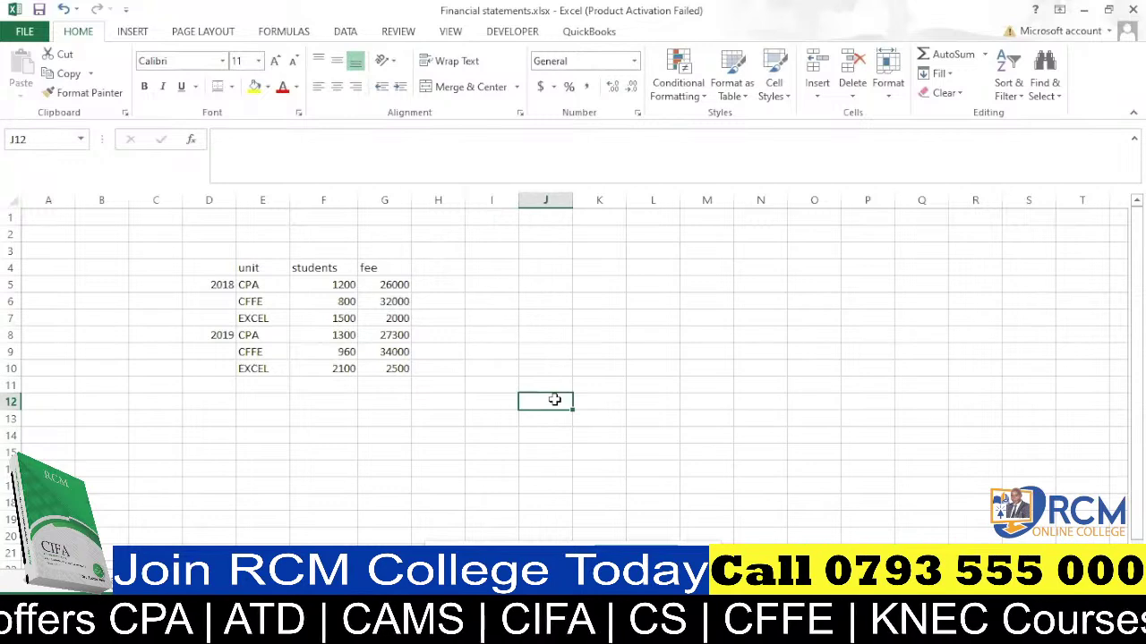
{"action": "type", "text": "CPA"}
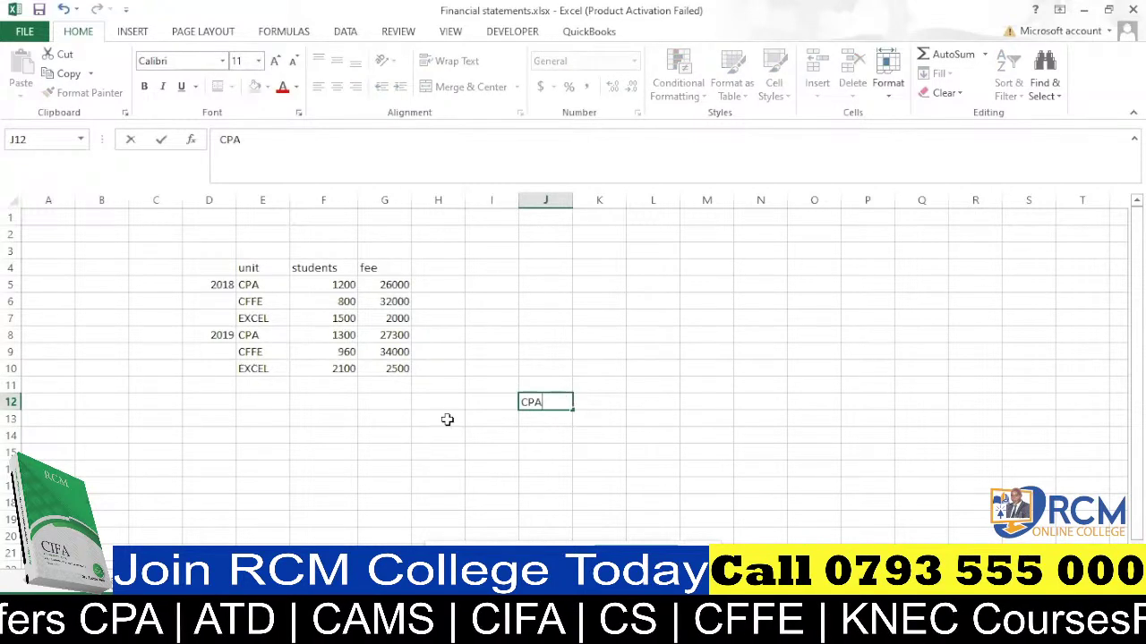
{"action": "left_click", "coordinate": [481, 419]}
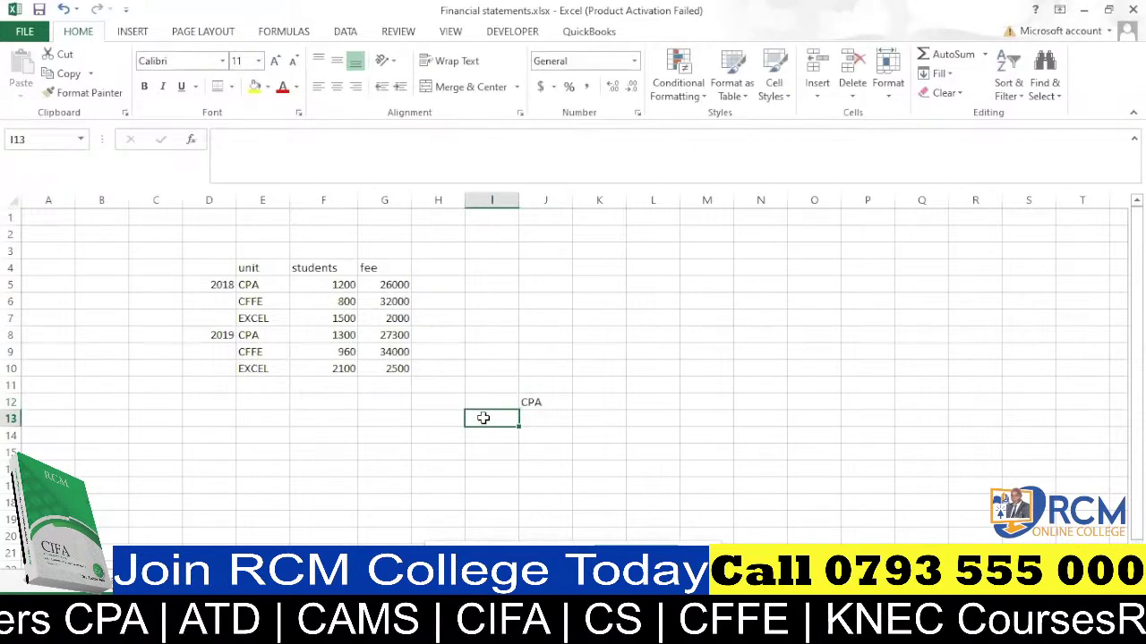
{"action": "type", "text": "stu"}
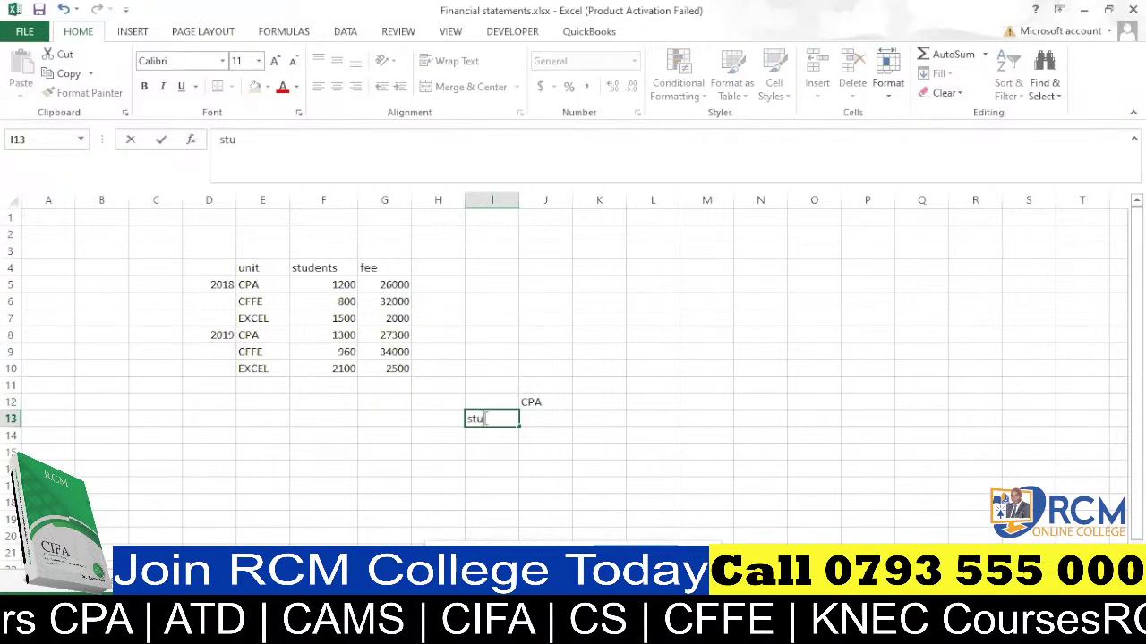
{"action": "type", "text": "dents"}
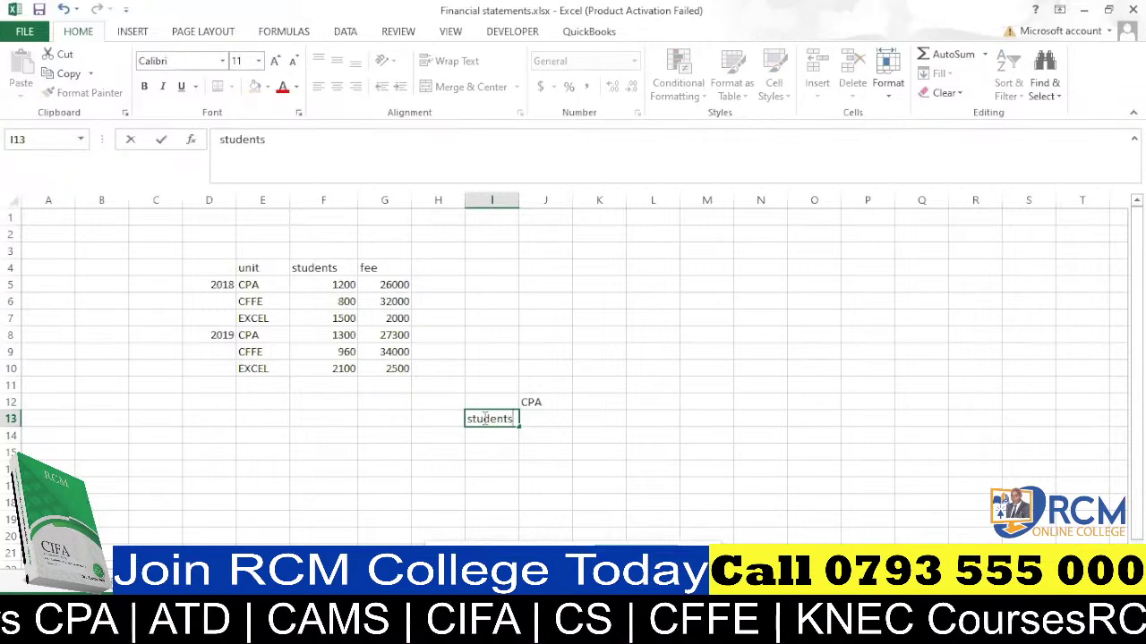
{"action": "key", "text": "Return"}
{"action": "left_click", "coordinate": [494, 465]}
{"action": "left_click_drag", "start_coordinate": [520, 201], "coordinate": [530, 201]}
{"action": "left_click", "coordinate": [504, 435]}
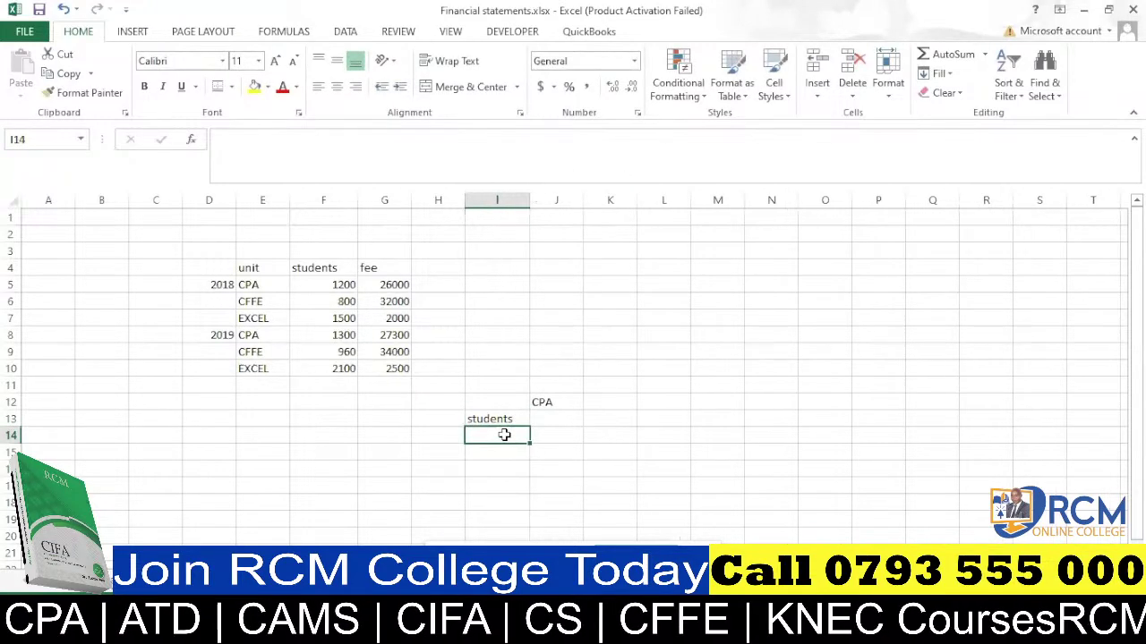
Begin a SUMPRODUCT formula in J13 that compares the units in E5:E10 with the criterion in J12.
{"action": "left_click", "coordinate": [547, 415]}
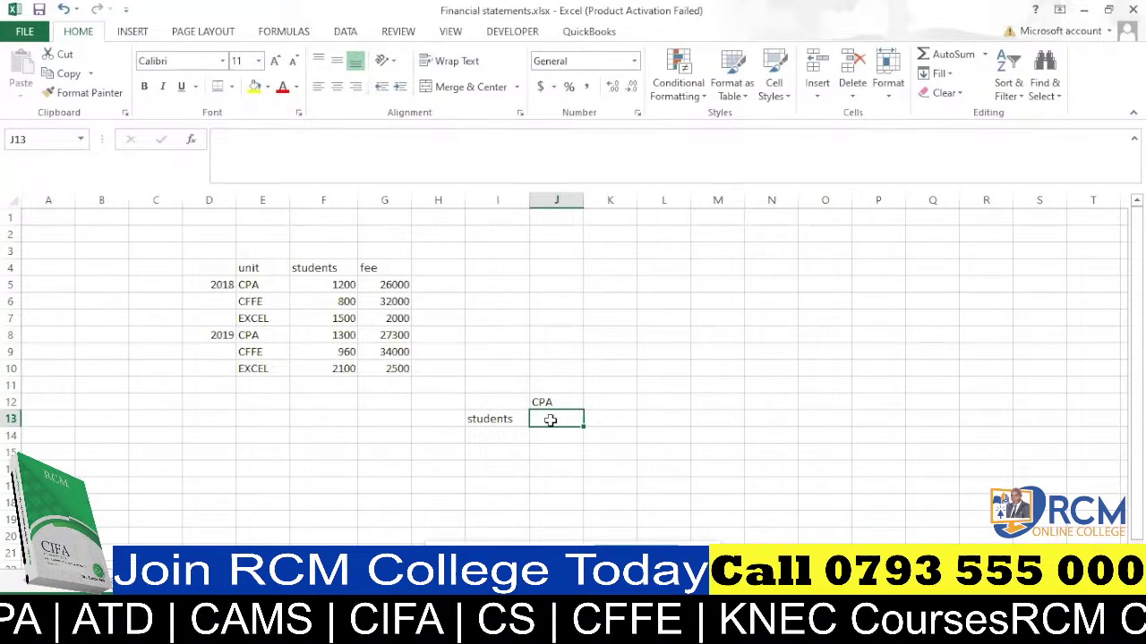
{"action": "type", "text": "=sum"}
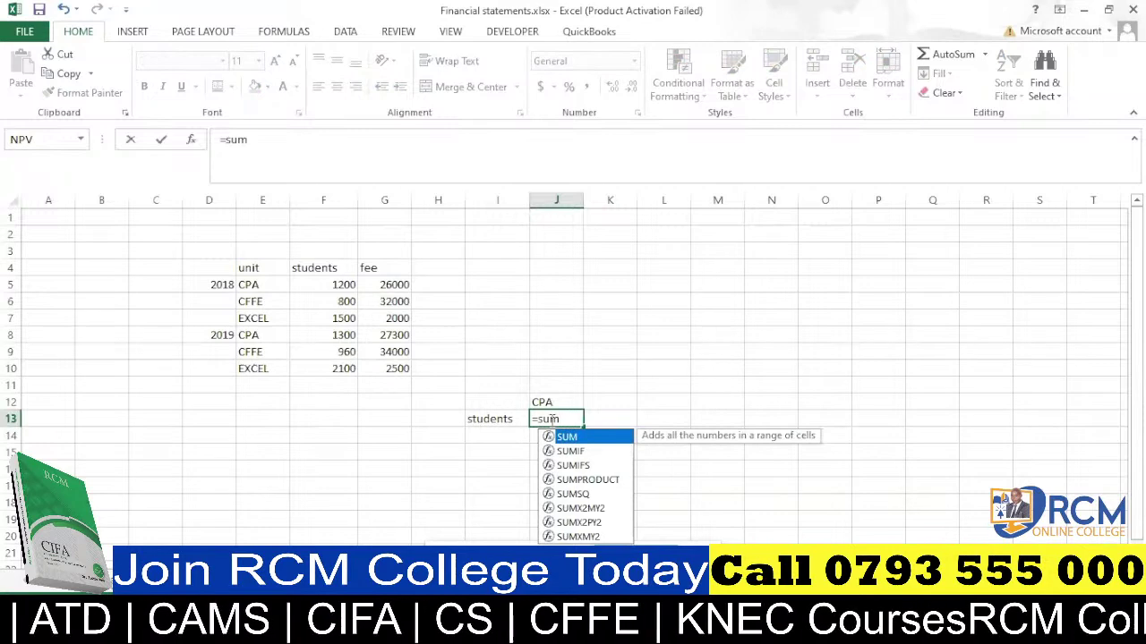
{"action": "type", "text": "p"}
{"action": "key", "text": "Tab"}
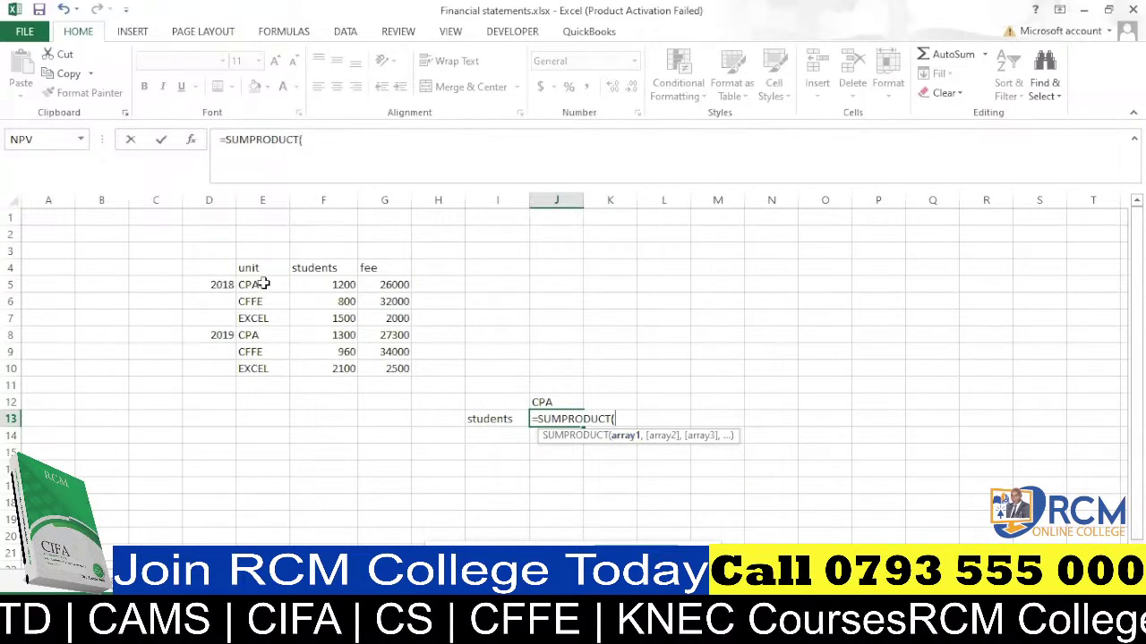
{"action": "left_click_drag", "start_coordinate": [265, 281], "coordinate": [268, 364]}
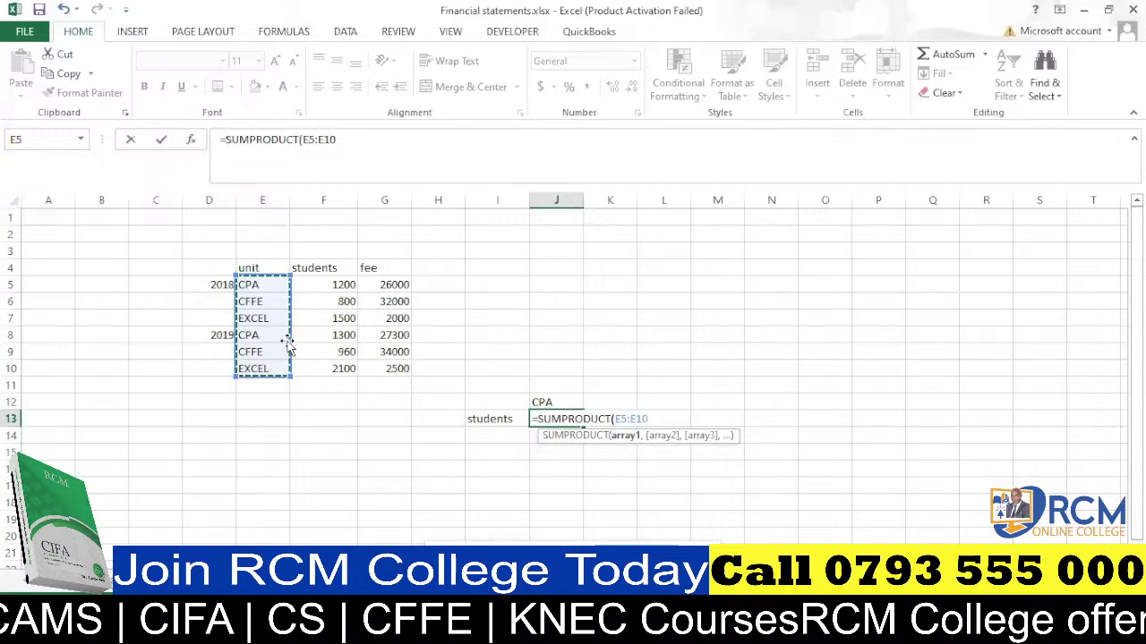
{"action": "type", "text": "="}
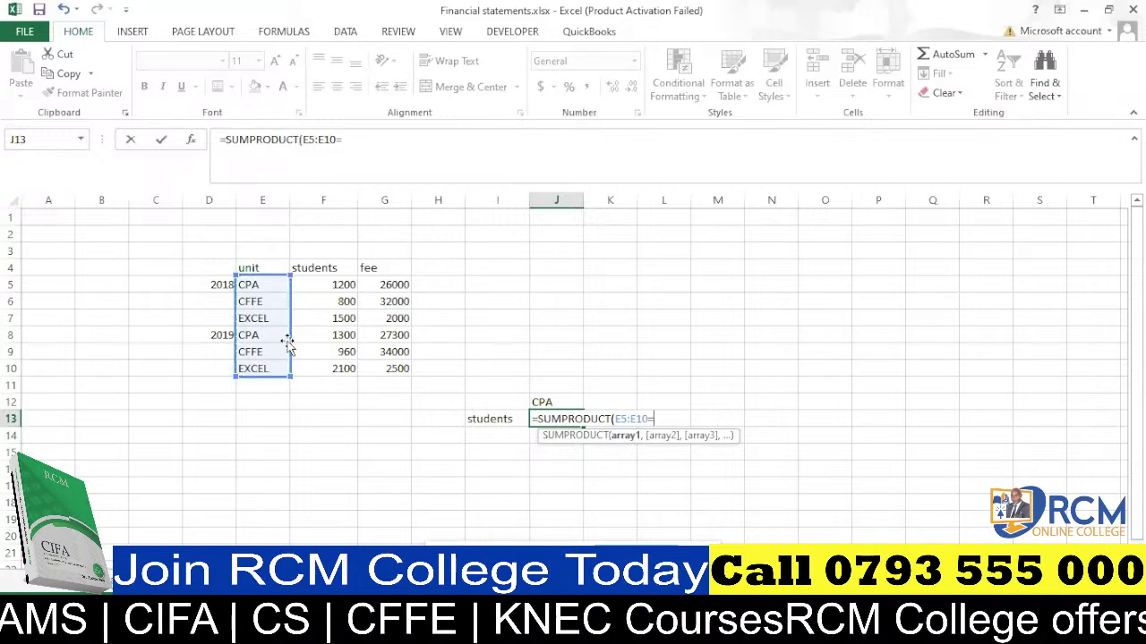
{"action": "left_click", "coordinate": [552, 405]}
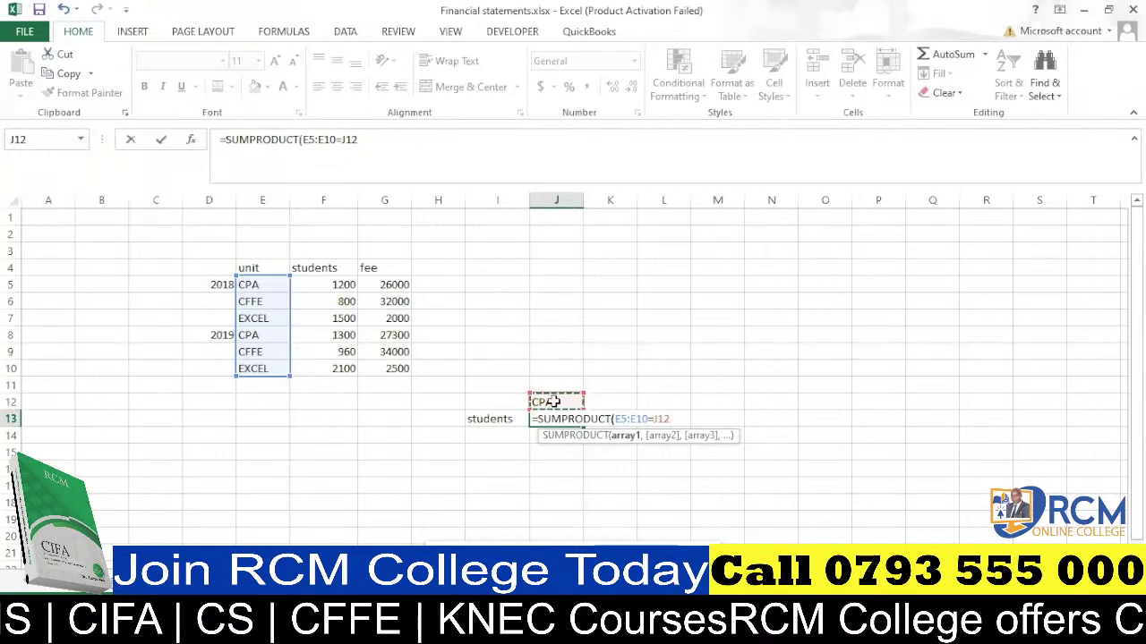
{"action": "type", "text": "0"}
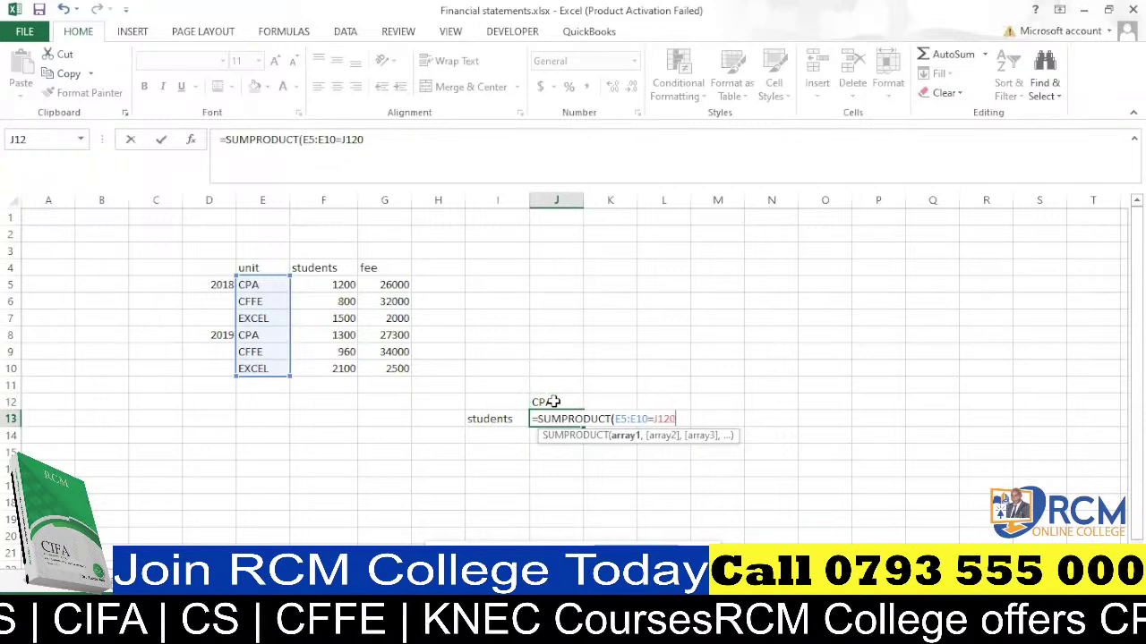
{"action": "key", "text": "BackSpace"}
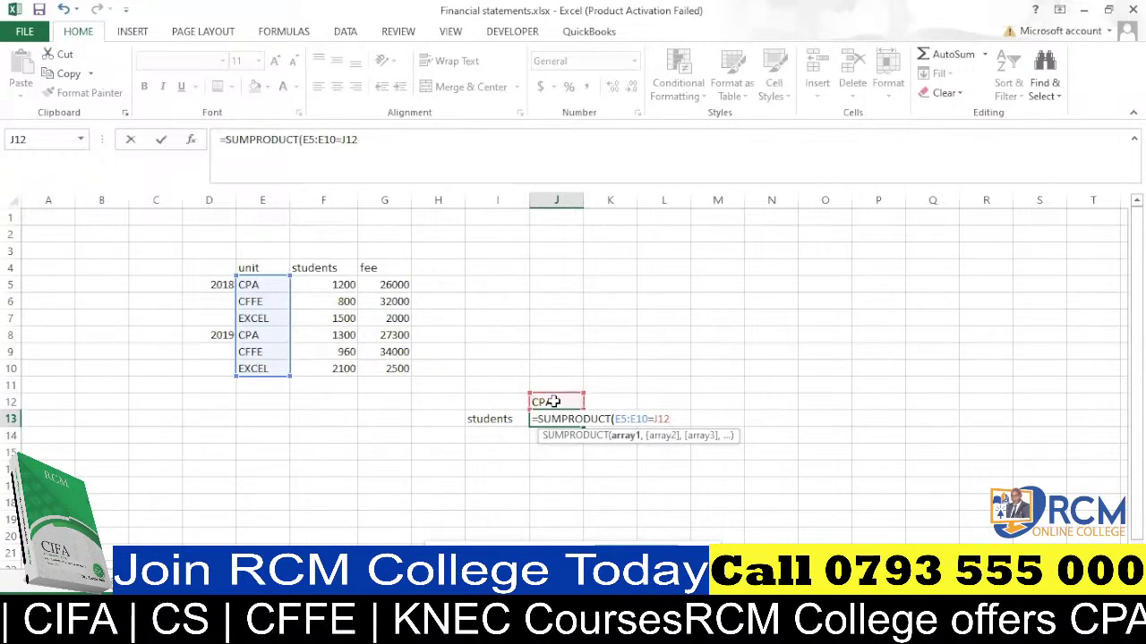
Enclose the E5:E10=J12 comparison in its own parentheses and enter the formula in J13.
{"action": "type", "text": ")"}
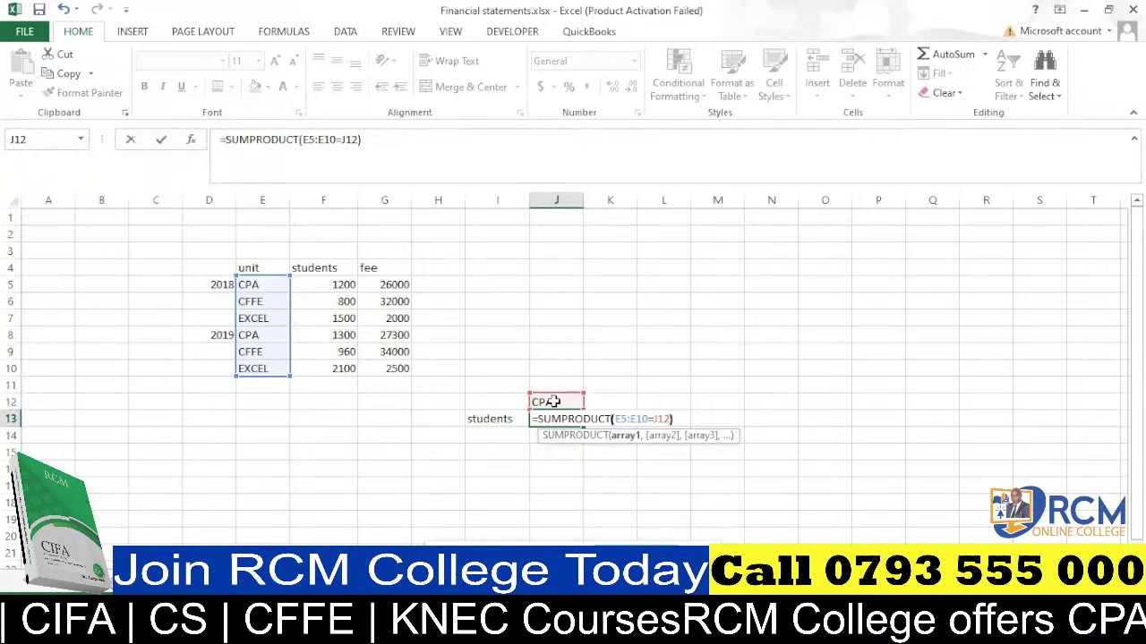
{"action": "left_click", "coordinate": [615, 419]}
{"action": "type", "text": "("}
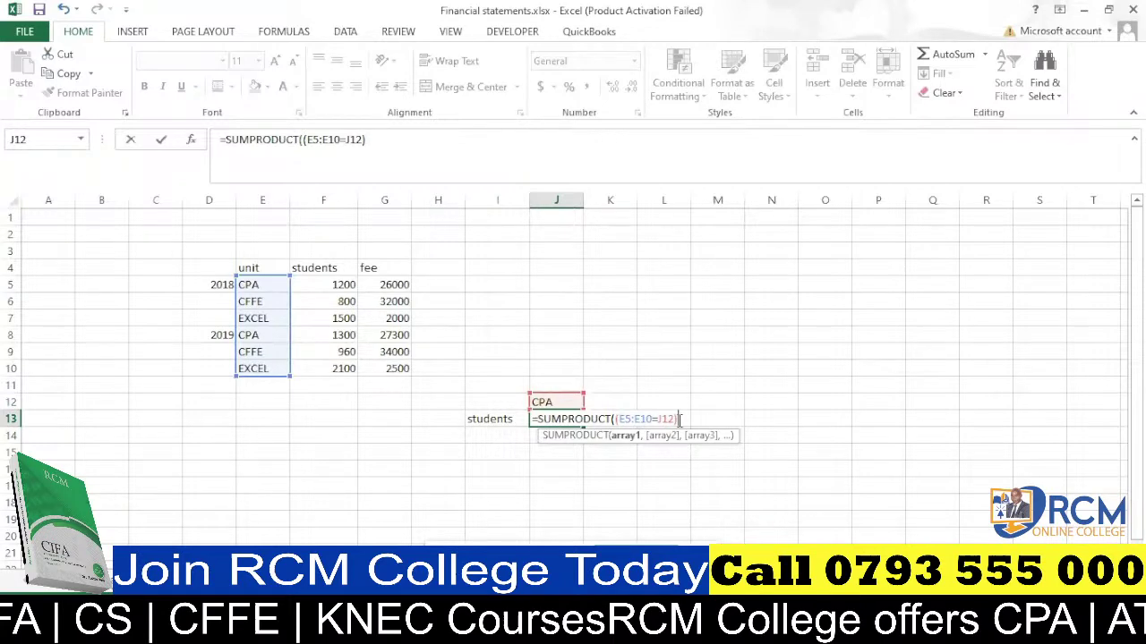
{"action": "key", "text": "Return"}
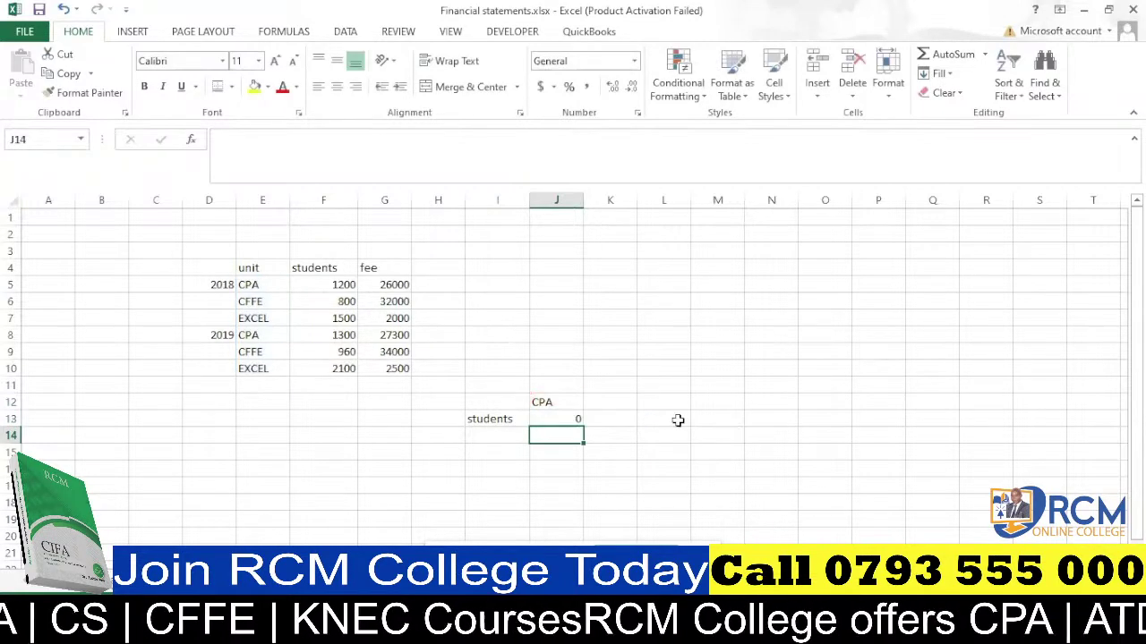
Multiply the comparison in J13's SUMPRODUCT formula by the students range F5:F10 and enter the formula.
{"action": "double_click", "coordinate": [571, 418]}
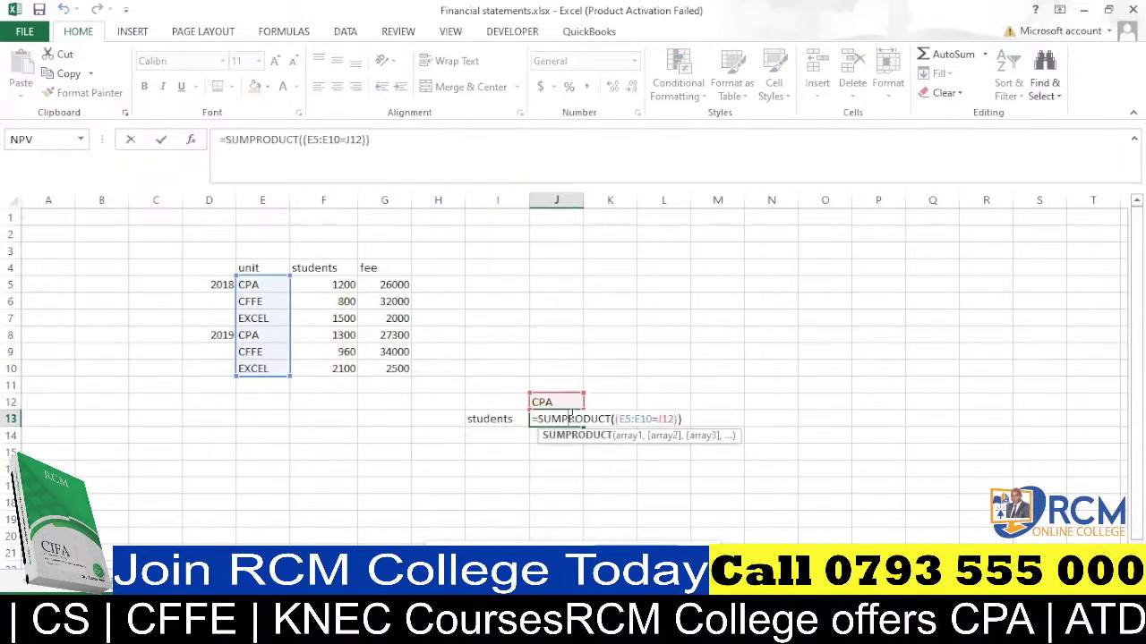
{"action": "left_click", "coordinate": [682, 418]}
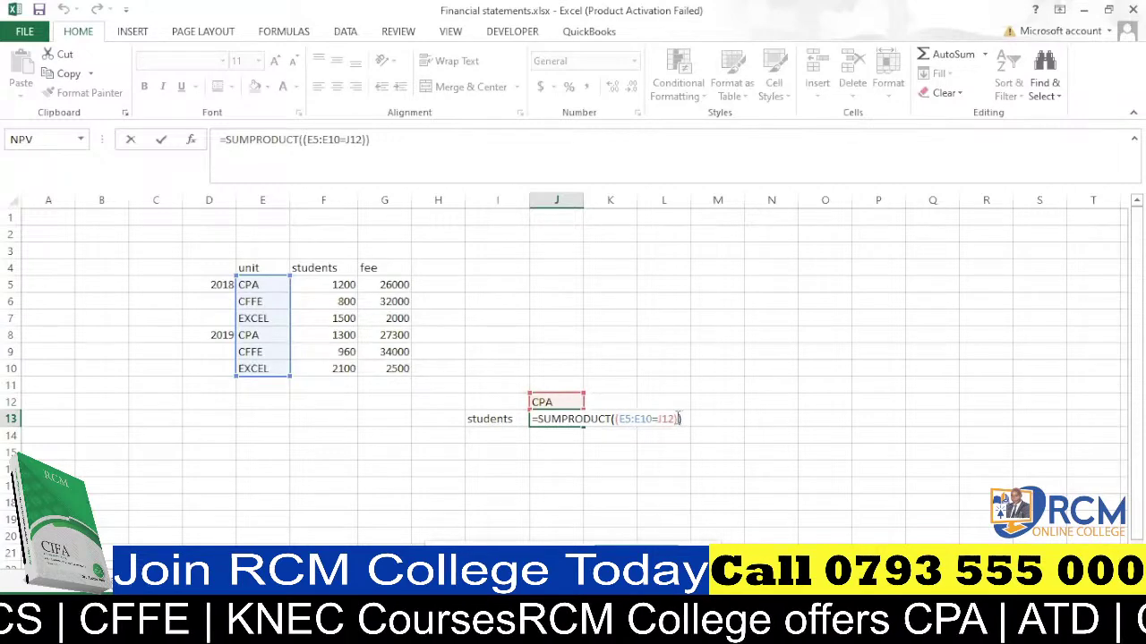
{"action": "left_click", "coordinate": [678, 418]}
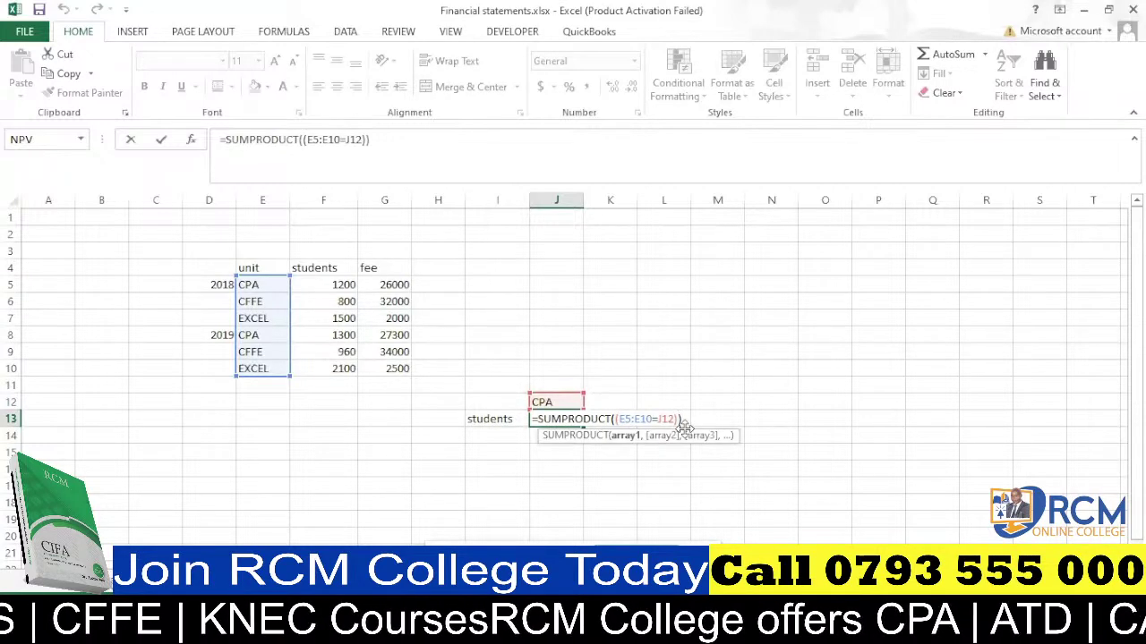
{"action": "type", "text": "*"}
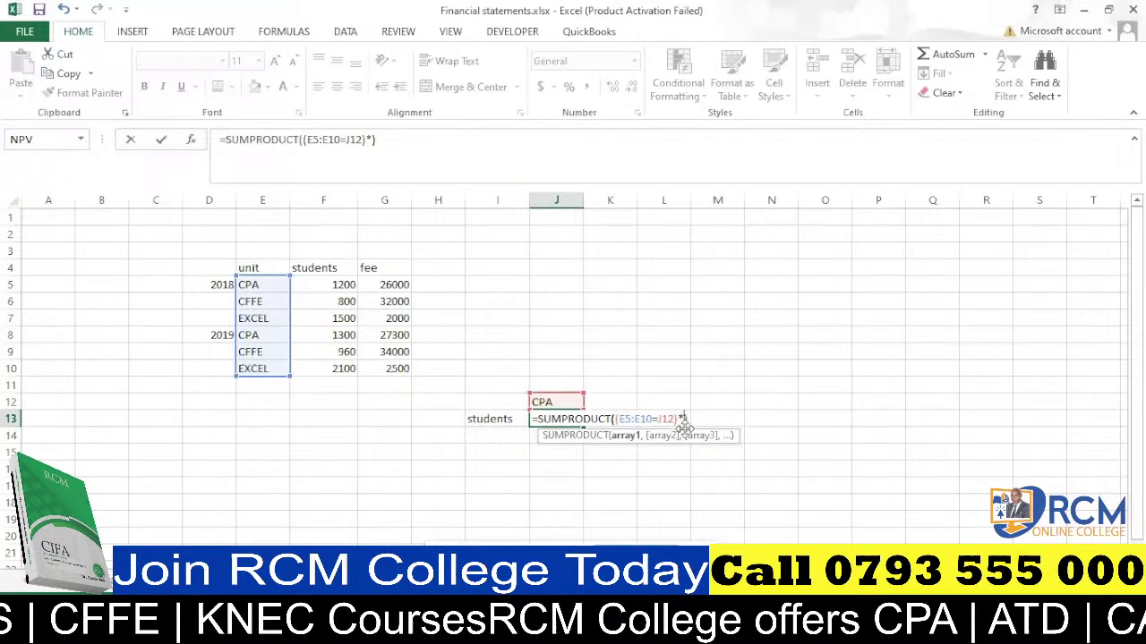
{"action": "key", "text": "Delete"}
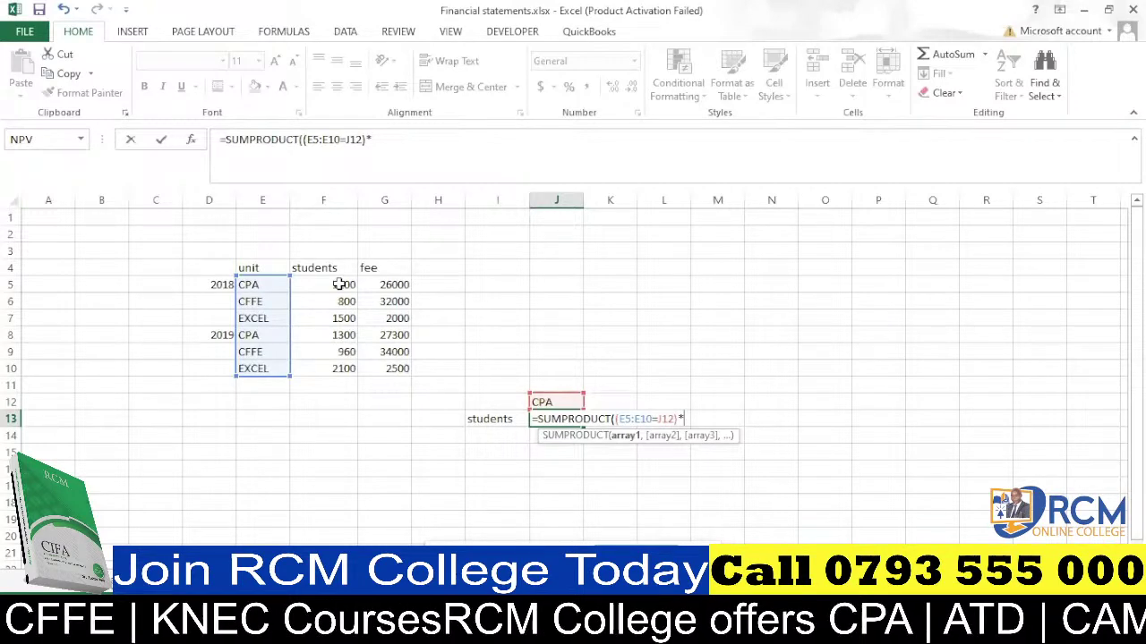
{"action": "left_click_drag", "start_coordinate": [340, 283], "coordinate": [350, 368]}
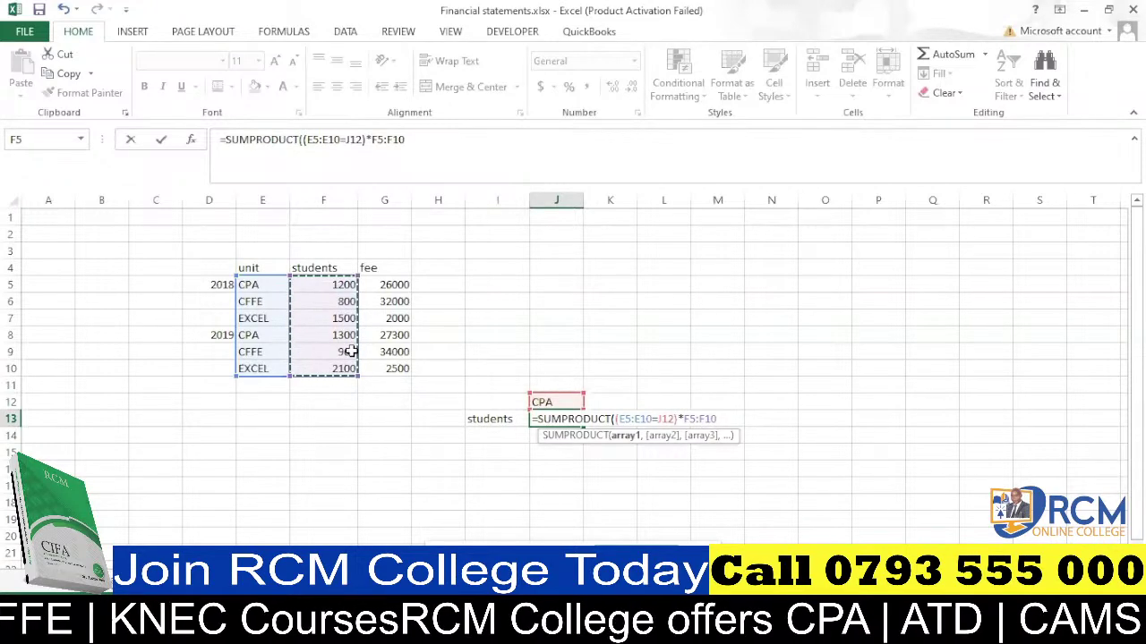
{"action": "type", "text": ")"}
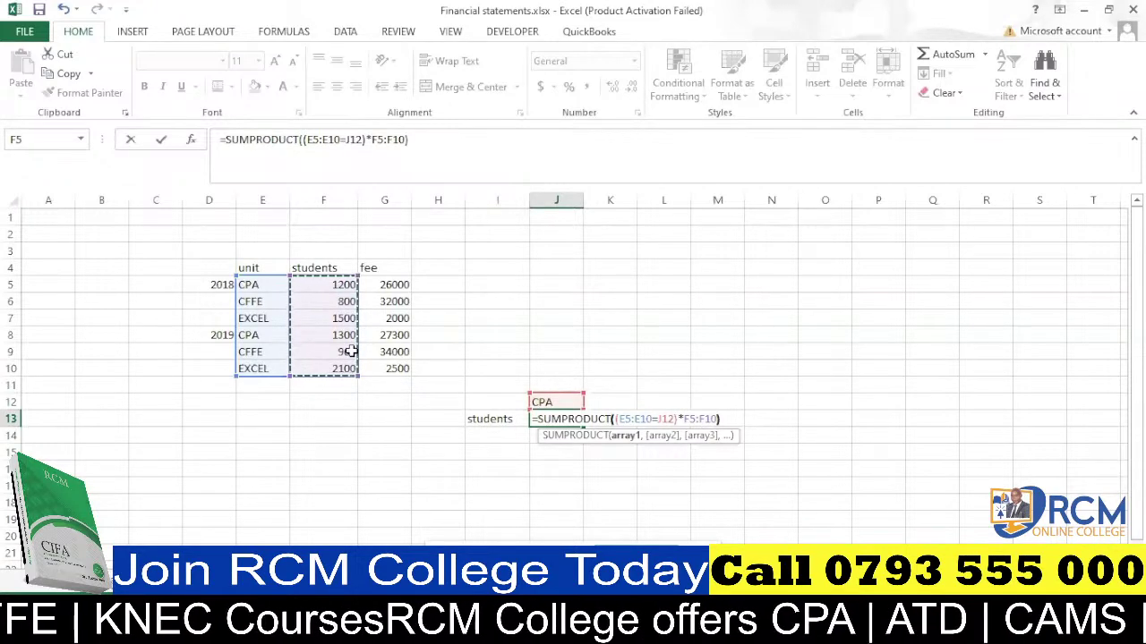
{"action": "key", "text": "Return"}
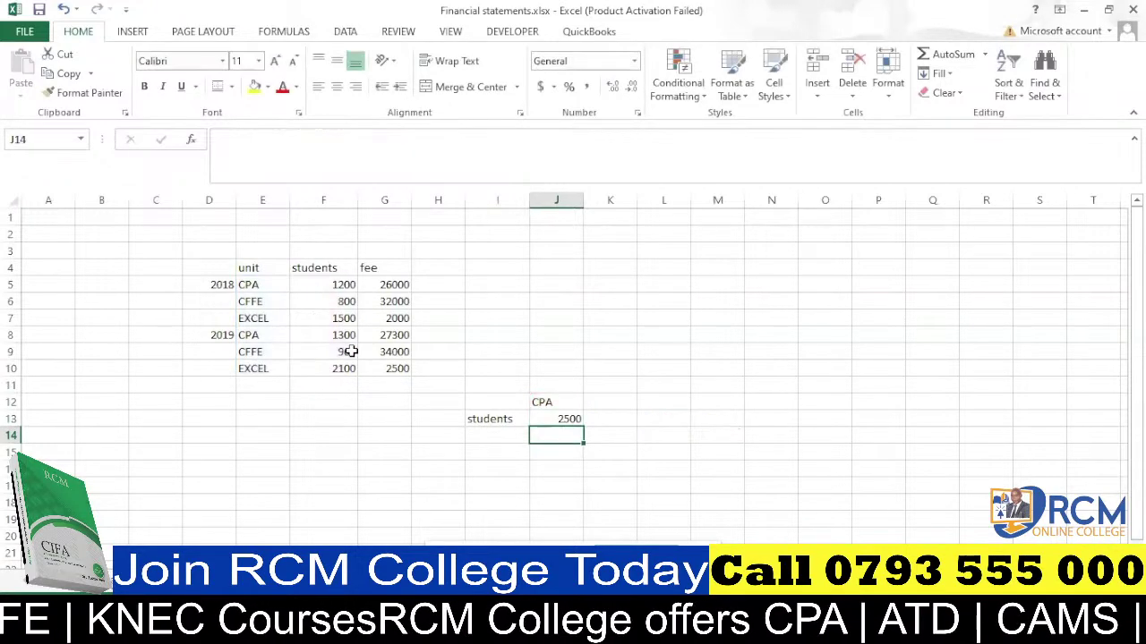
Widen column J slightly.
{"action": "left_click", "coordinate": [557, 419]}
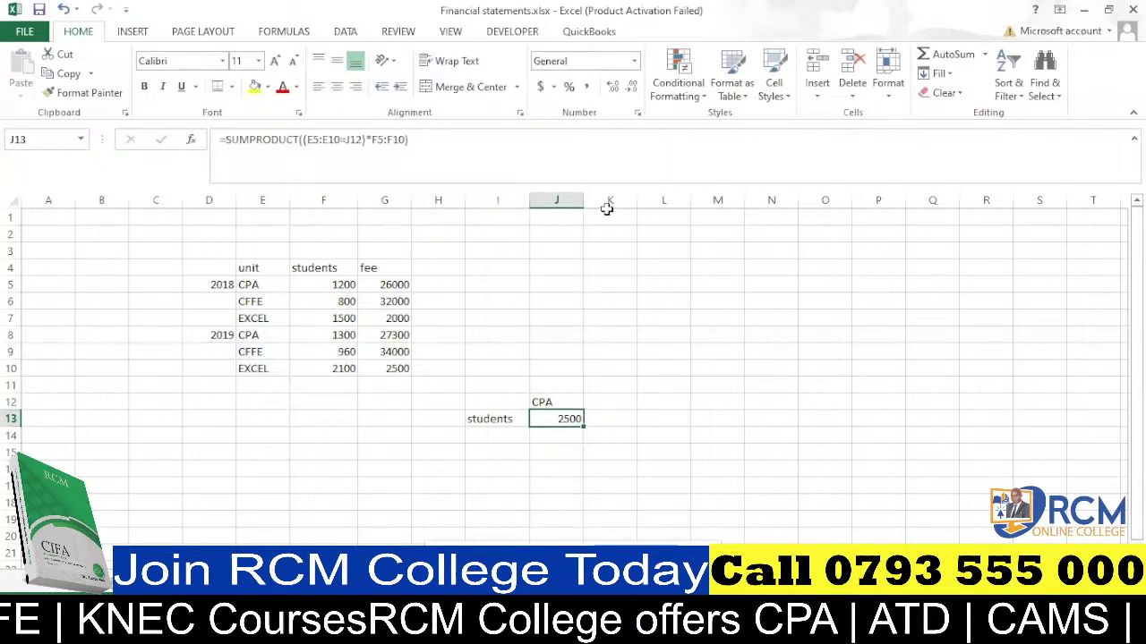
{"action": "left_click_drag", "start_coordinate": [583, 200], "coordinate": [595, 200]}
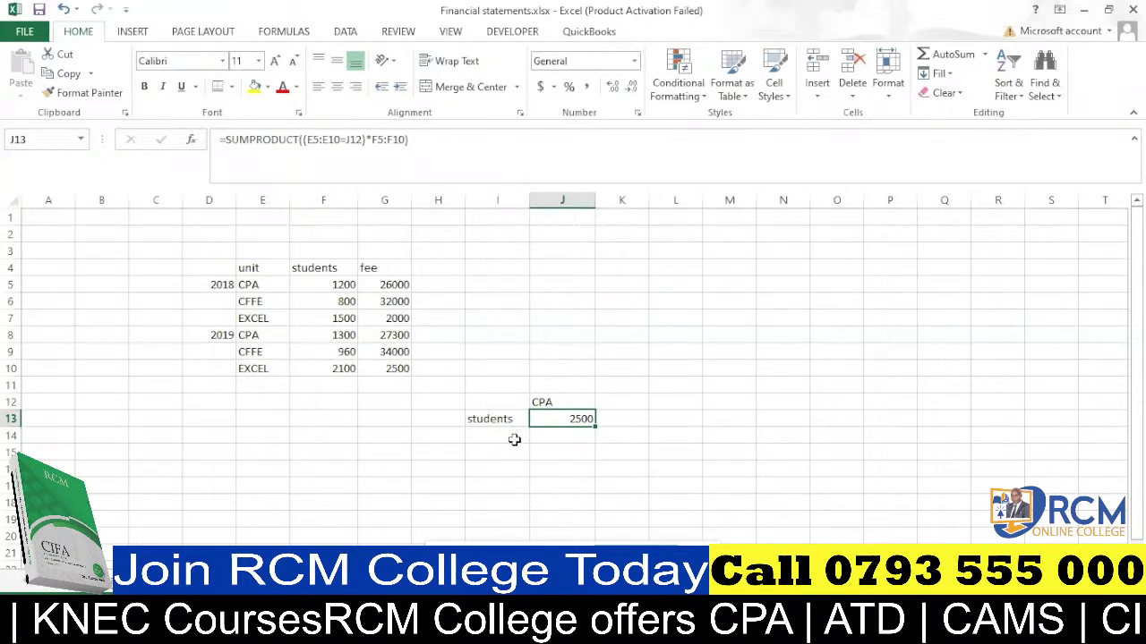
{"action": "left_click_drag", "start_coordinate": [513, 439], "coordinate": [512, 453]}
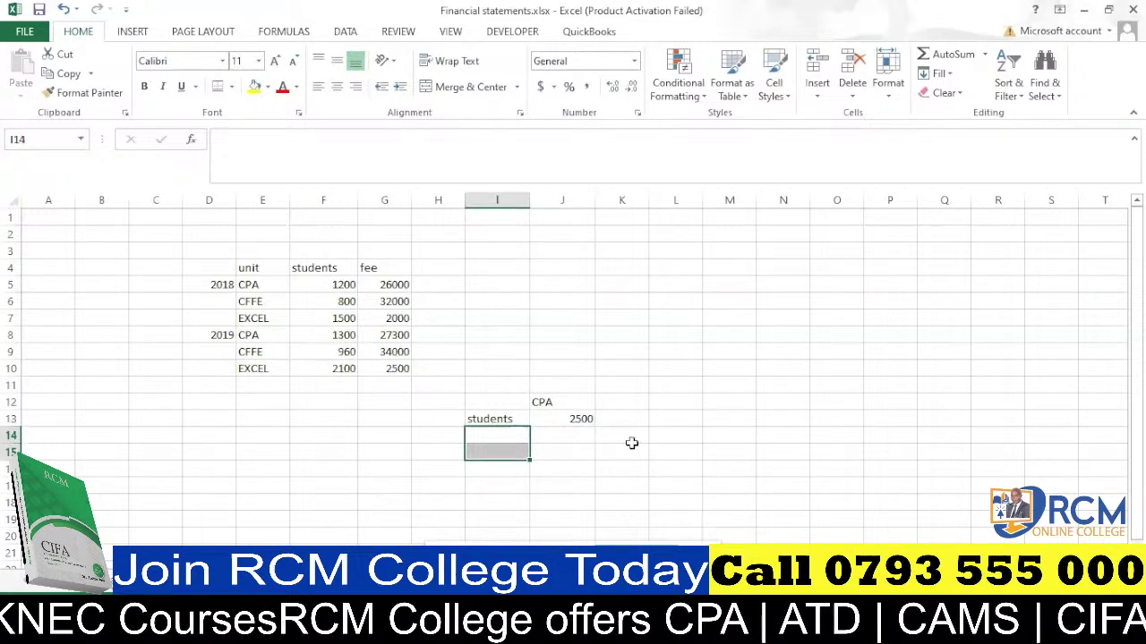
{"action": "left_click", "coordinate": [677, 321]}
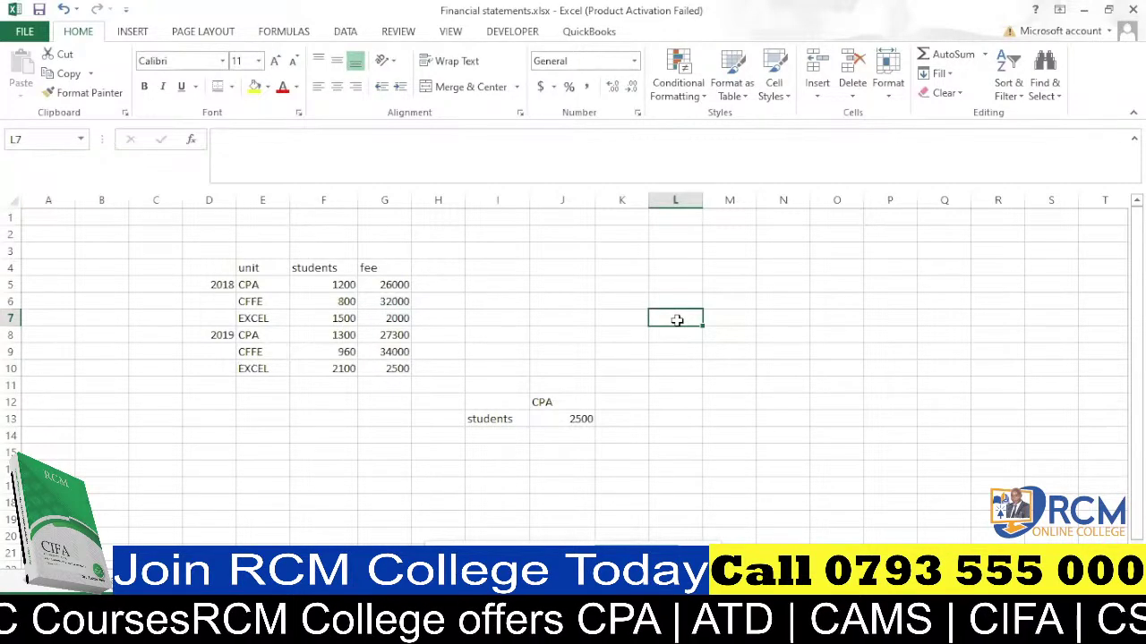
Clear J13 and start a new SUMPRODUCT formula there comparing the units in E5:E10 with J12.
{"action": "left_click", "coordinate": [579, 420]}
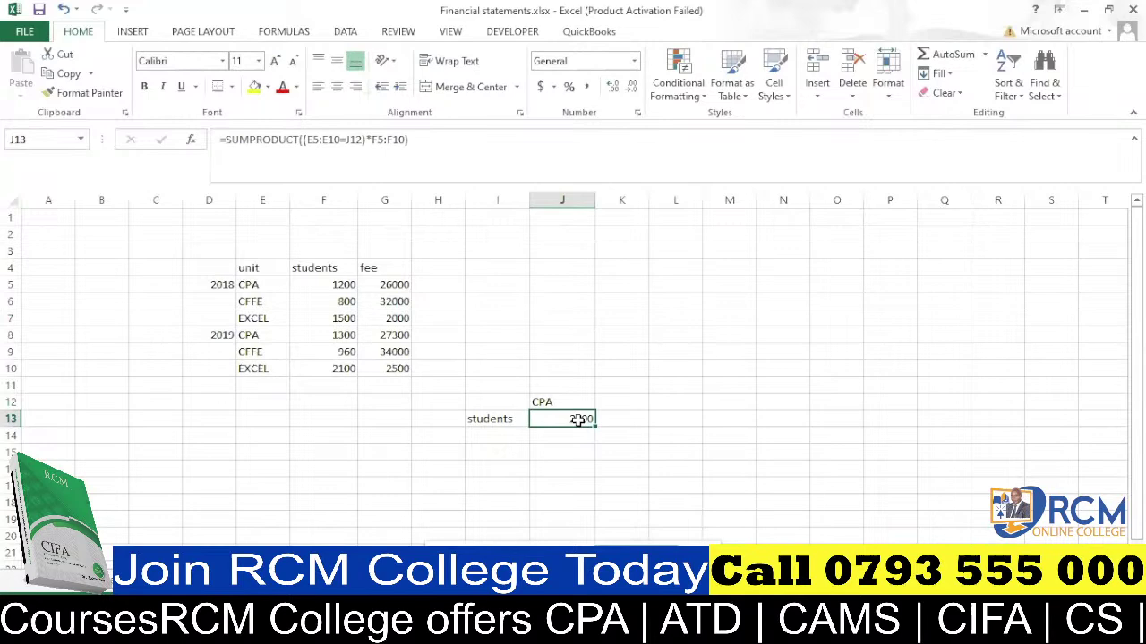
{"action": "double_click", "coordinate": [579, 420]}
{"action": "left_click", "coordinate": [562, 335]}
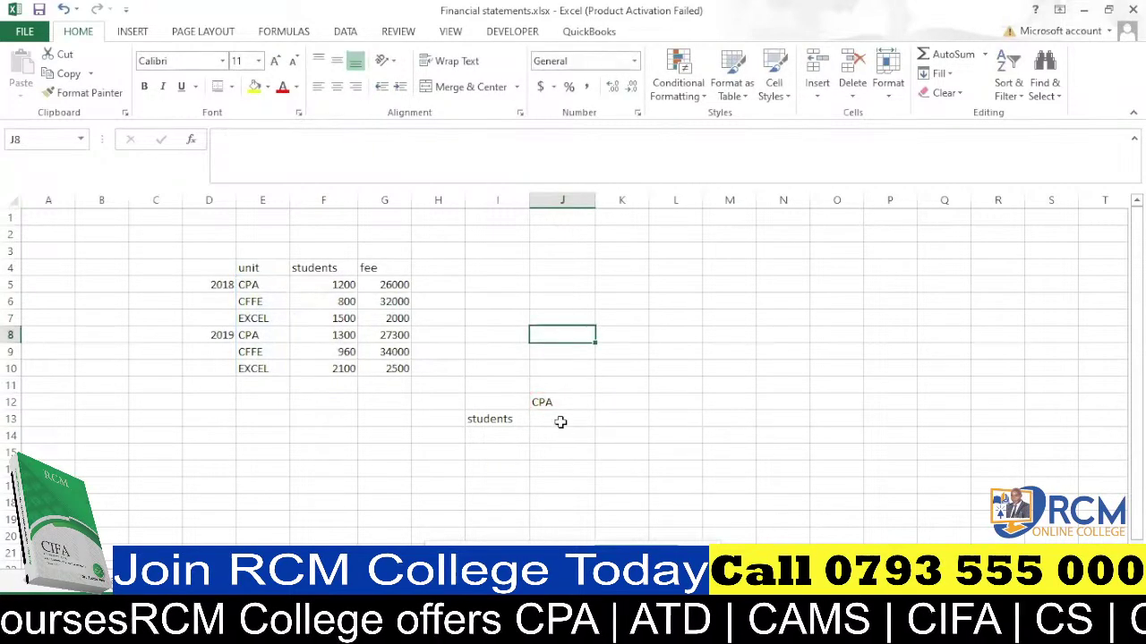
{"action": "left_click", "coordinate": [560, 421]}
{"action": "type", "text": "="}
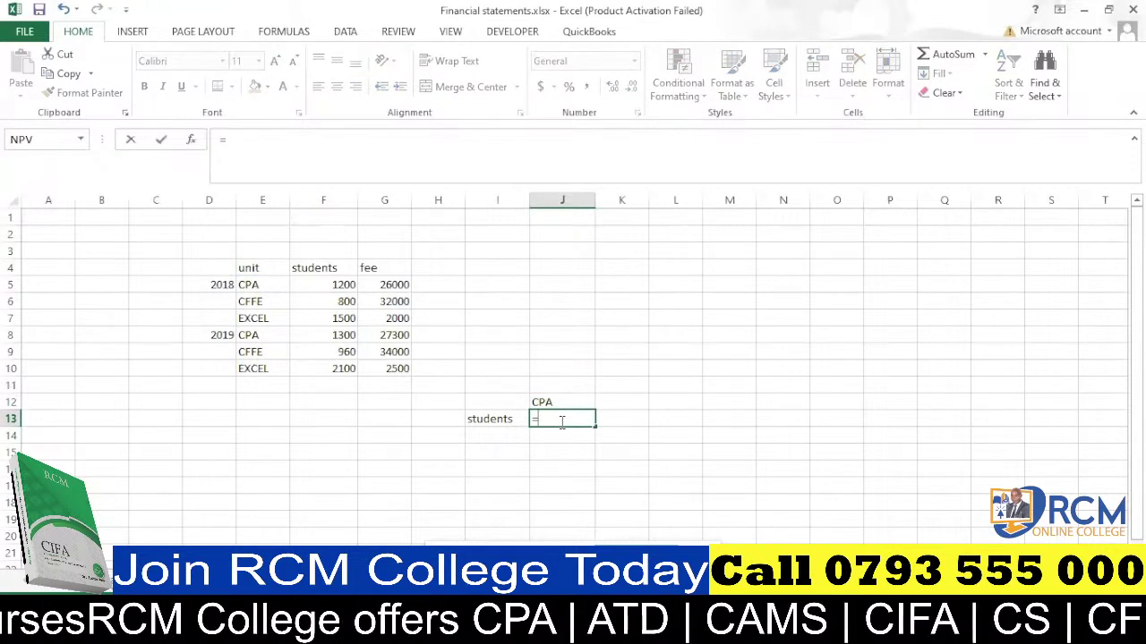
{"action": "type", "text": "sump"}
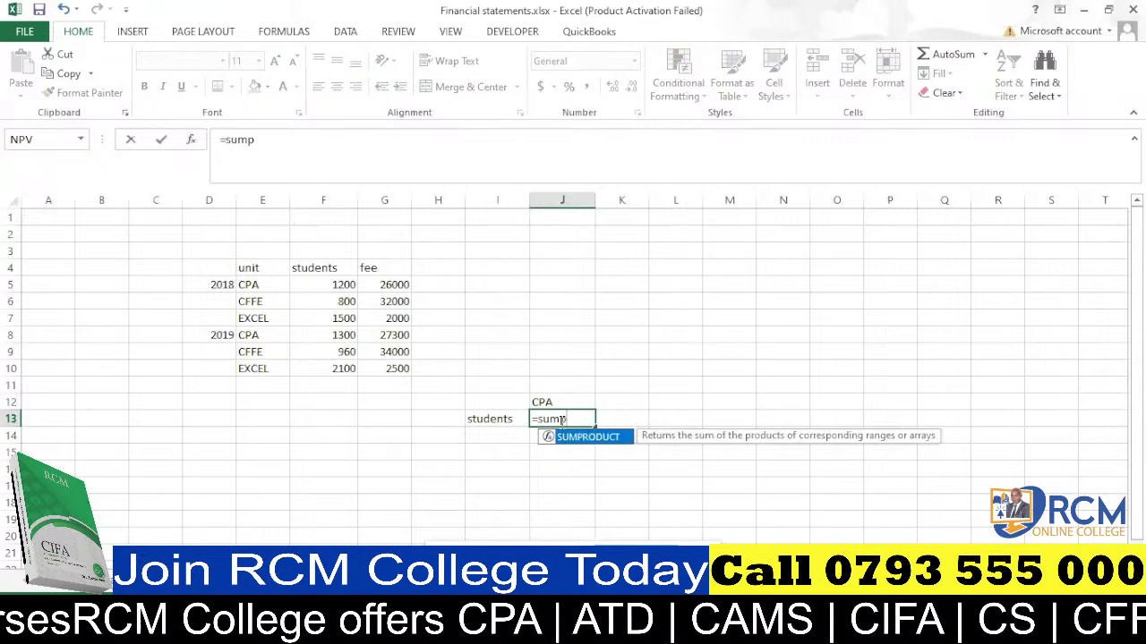
{"action": "key", "text": "Tab"}
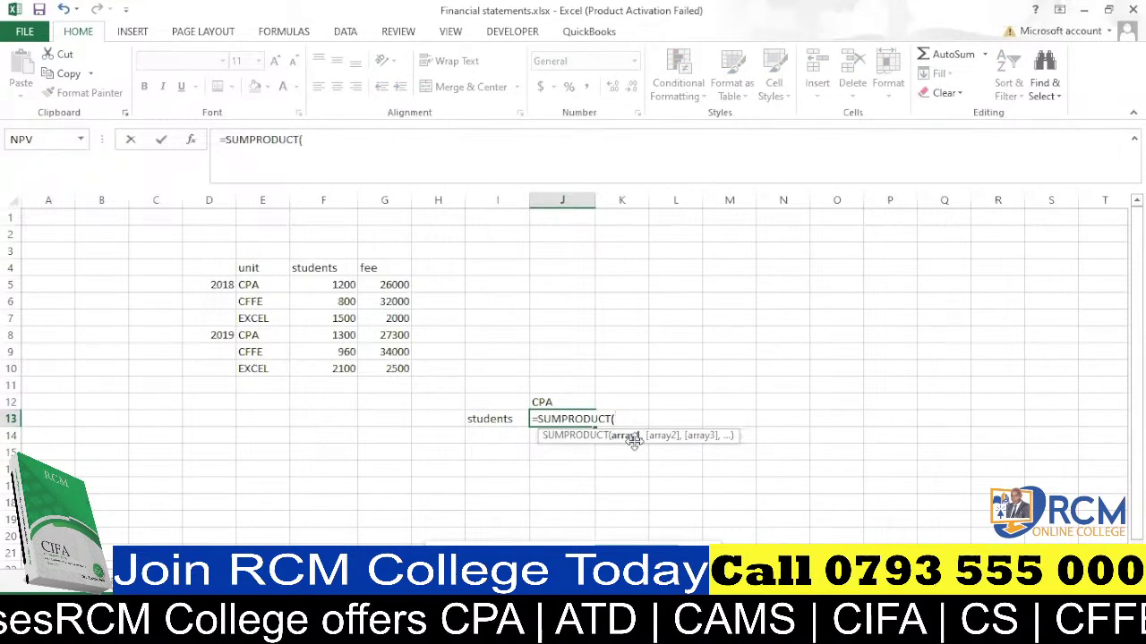
{"action": "left_click_drag", "start_coordinate": [254, 285], "coordinate": [266, 363]}
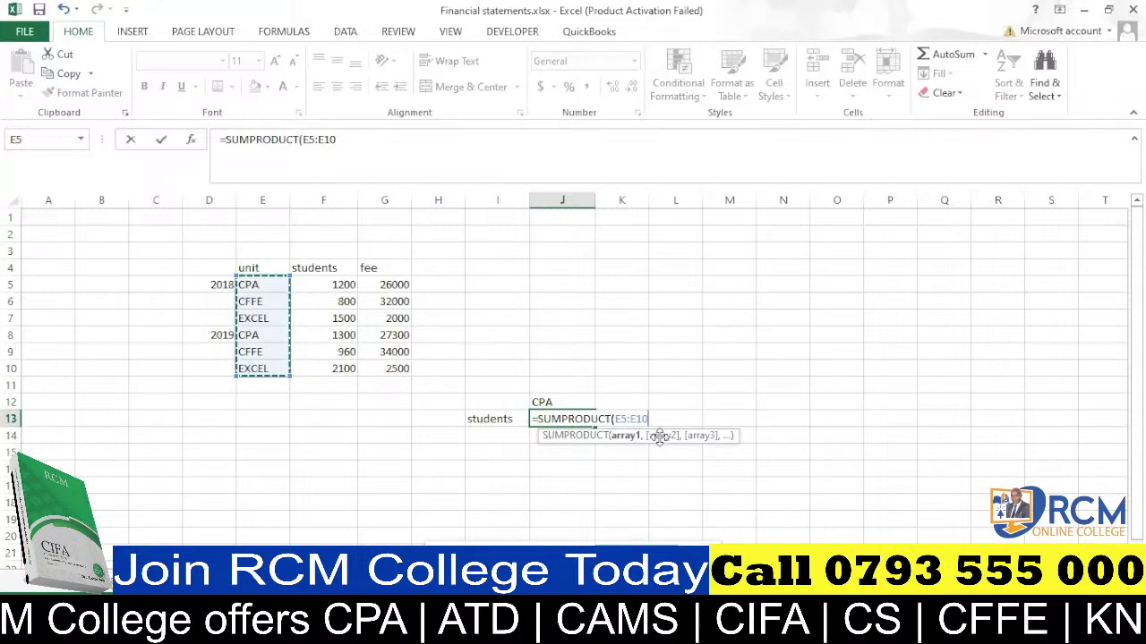
{"action": "type", "text": "="}
{"action": "left_click", "coordinate": [546, 400]}
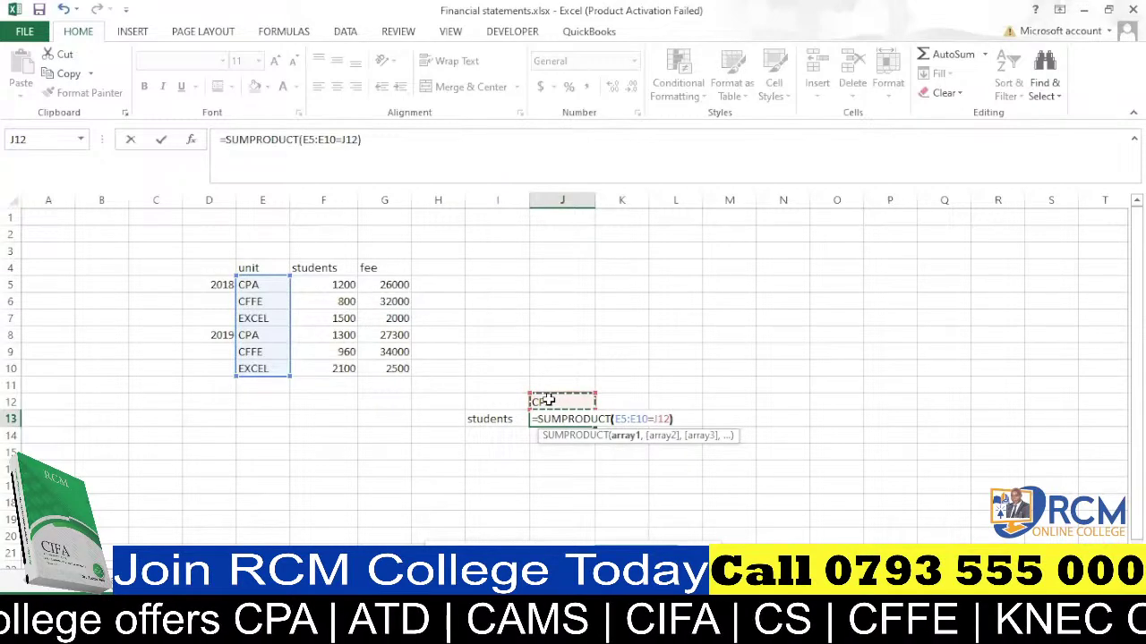
Enclose the E5:E10=J12 comparison in parentheses, multiply it by the students in F5:F10, and enter the formula in J13.
{"action": "type", "text": ")"}
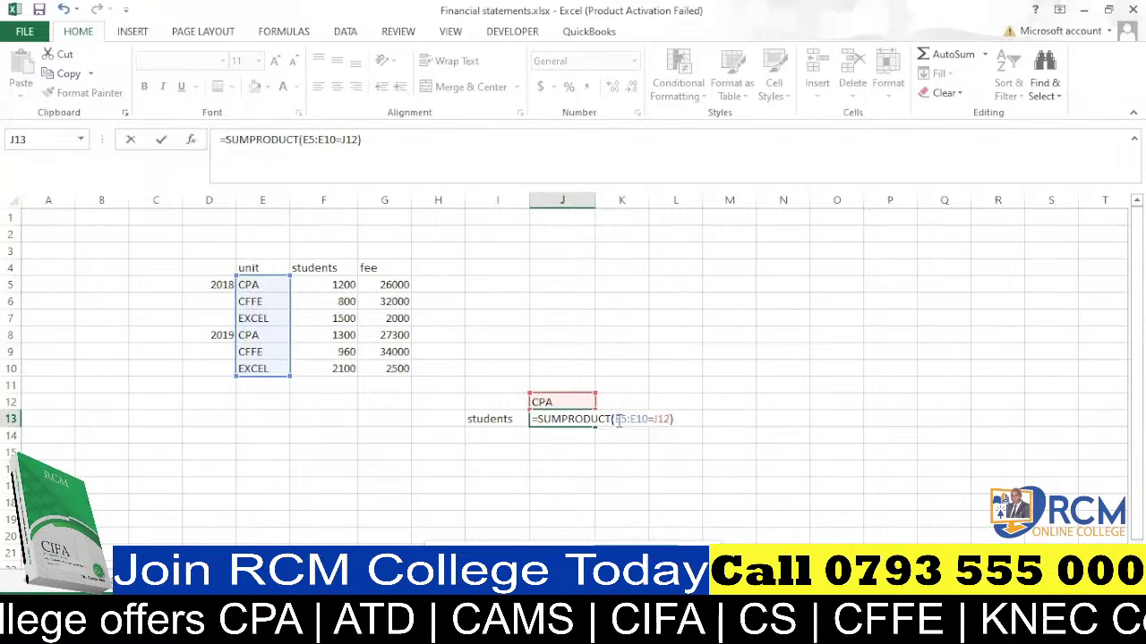
{"action": "left_click", "coordinate": [616, 418]}
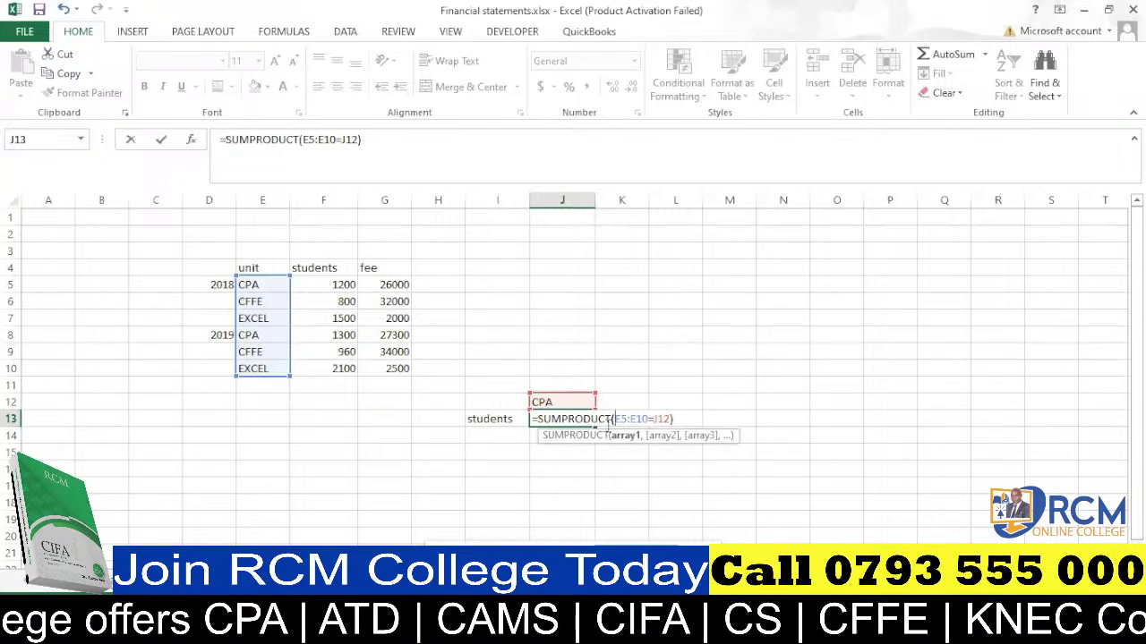
{"action": "type", "text": "("}
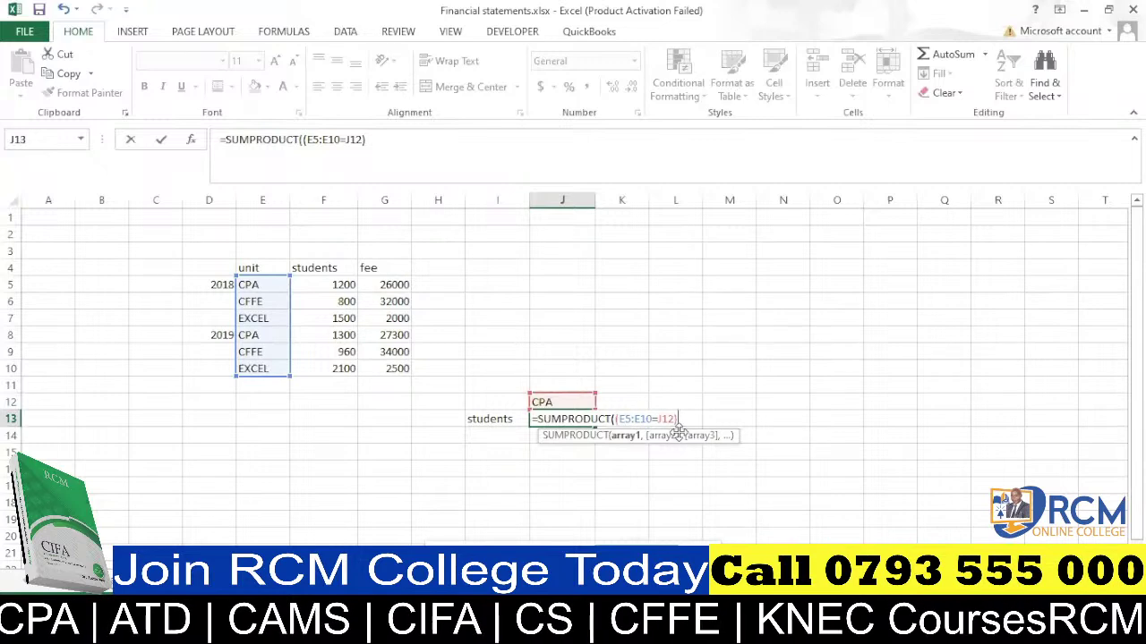
{"action": "type", "text": "*"}
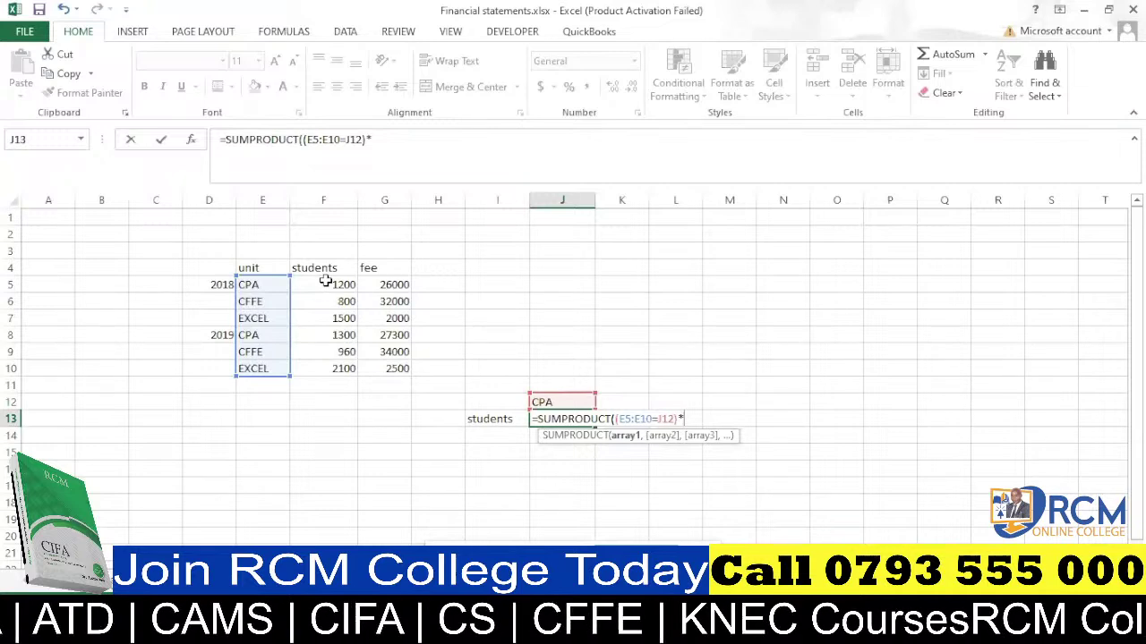
{"action": "left_click_drag", "start_coordinate": [325, 281], "coordinate": [335, 367]}
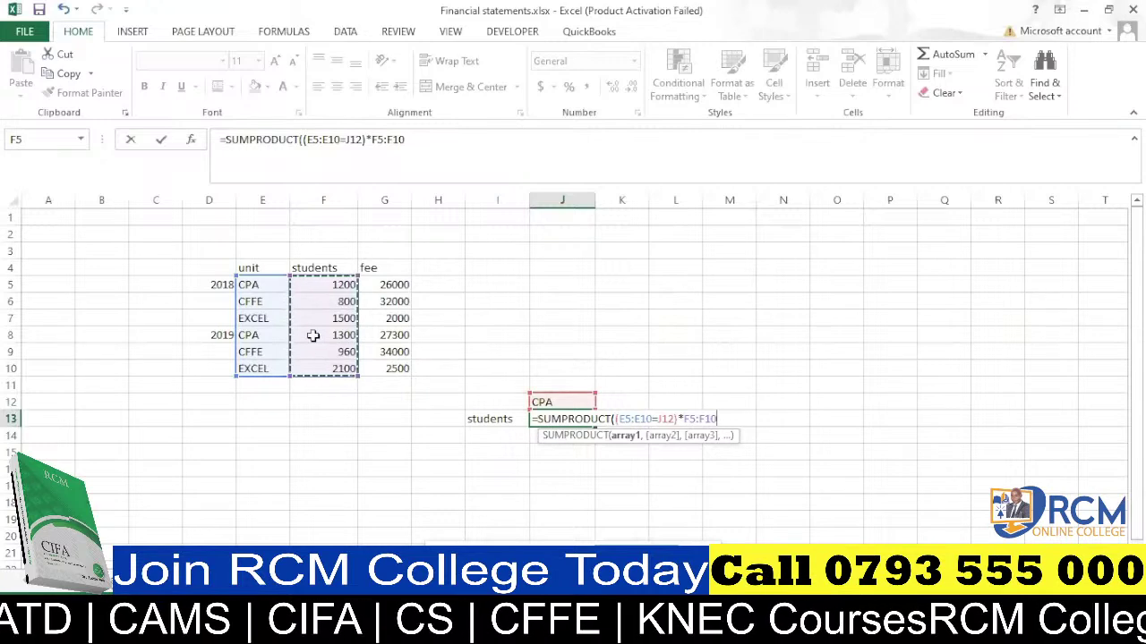
{"action": "type", "text": ")"}
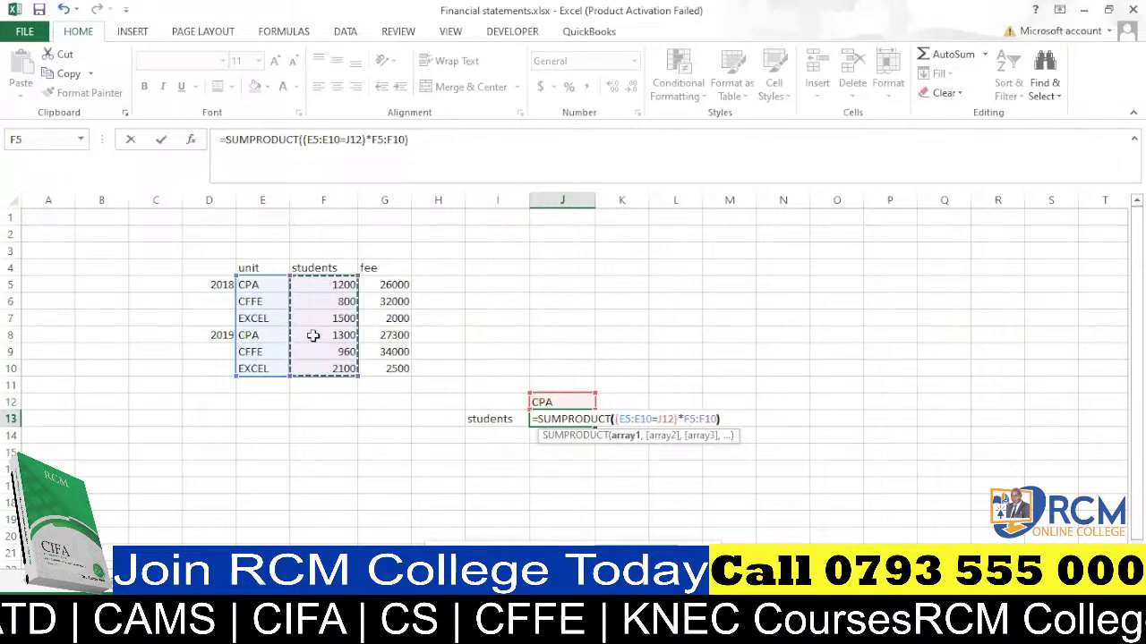
{"action": "key", "text": "Return"}
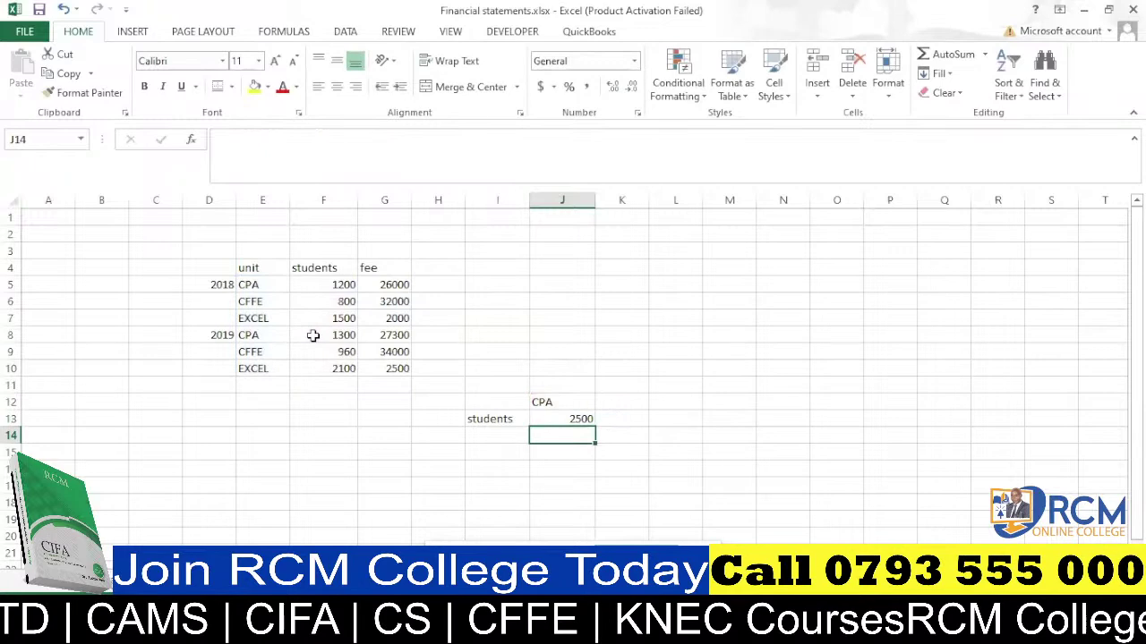
Change the unit criterion in J12 to excel.
{"action": "left_click", "coordinate": [573, 417]}
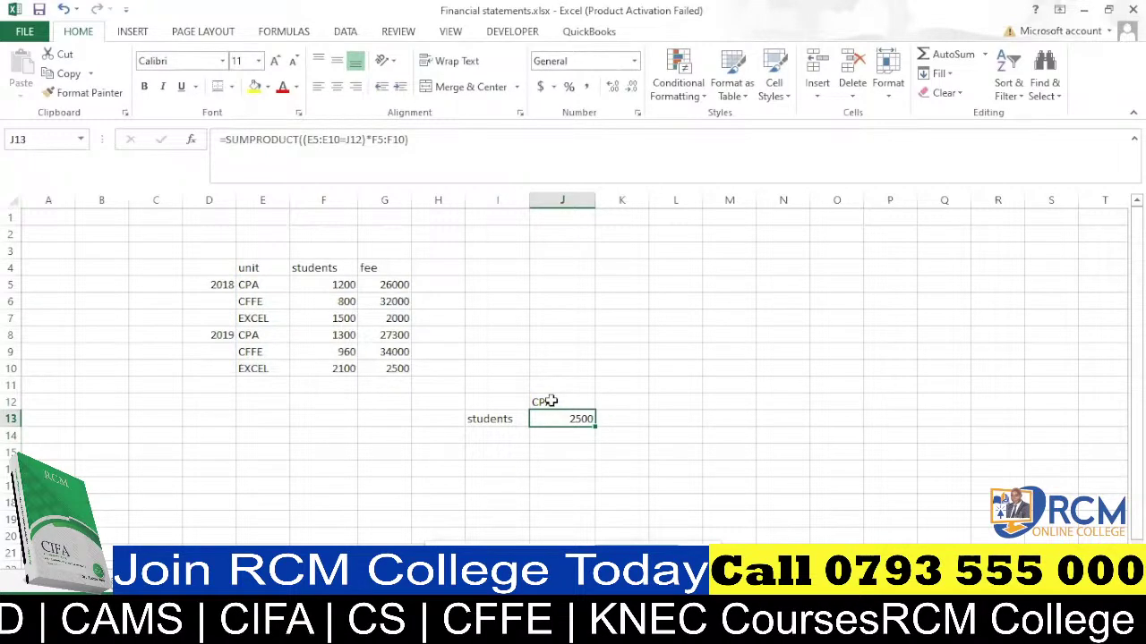
{"action": "left_click", "coordinate": [550, 401]}
{"action": "type", "text": "exce"}
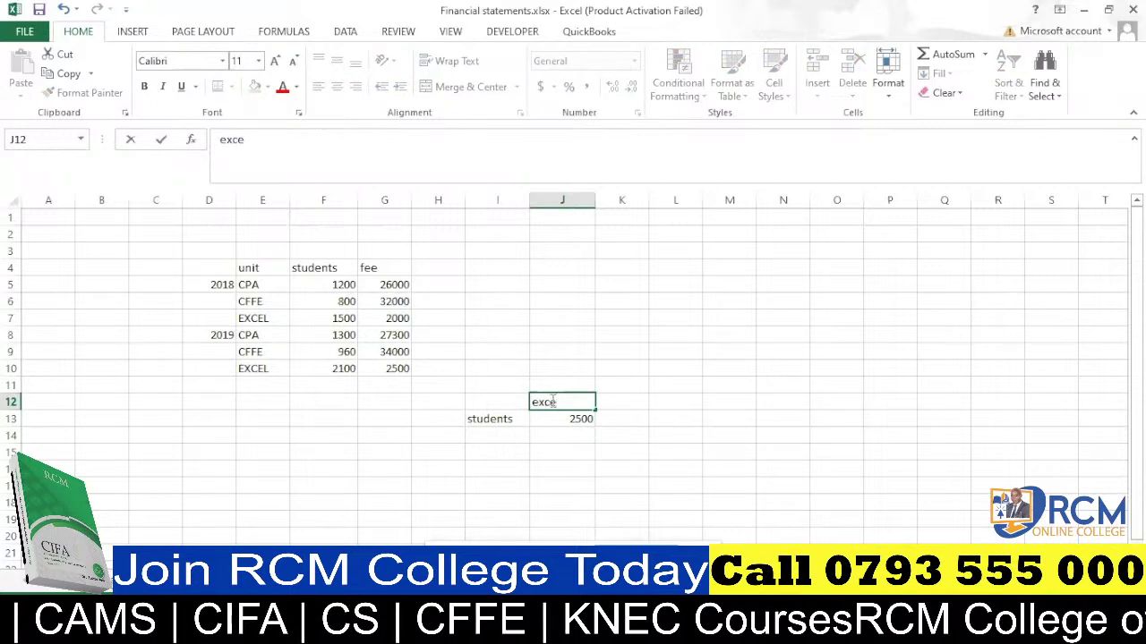
{"action": "type", "text": "l"}
{"action": "left_click", "coordinate": [577, 355]}
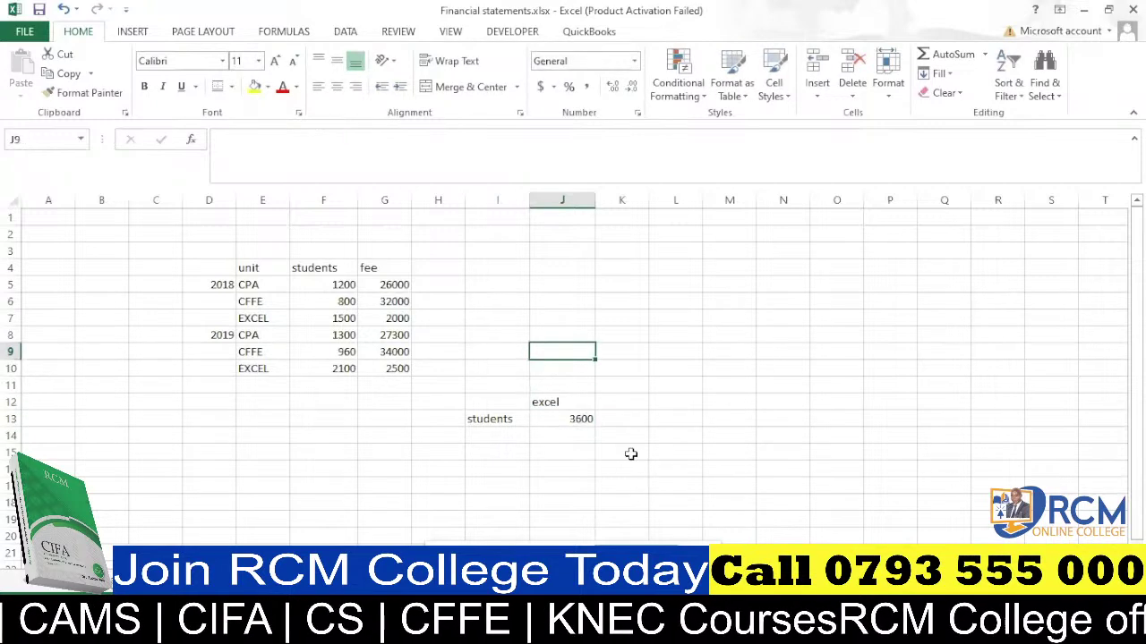
Enter the label total fees in I14, below the students label.
{"action": "left_click", "coordinate": [582, 419]}
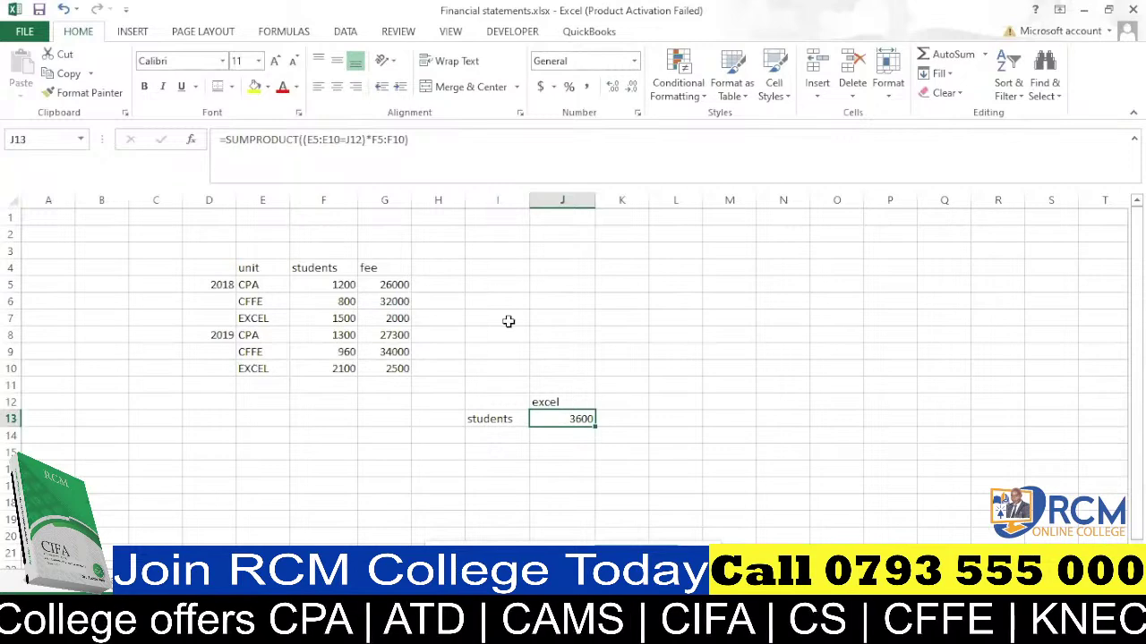
{"action": "left_click", "coordinate": [480, 435]}
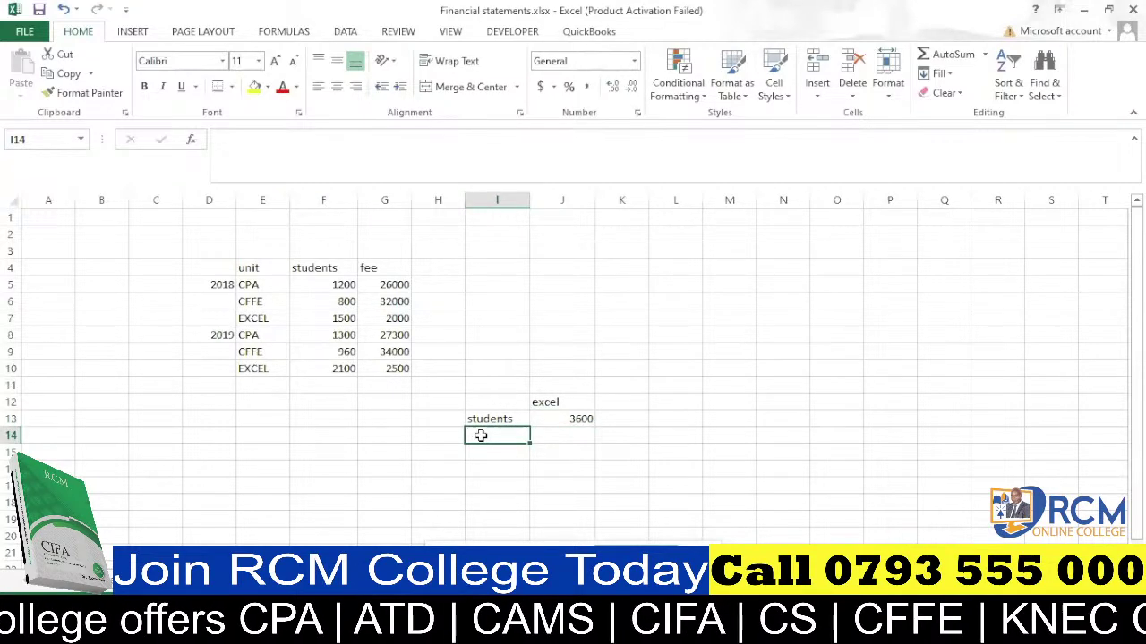
{"action": "type", "text": "total fe"}
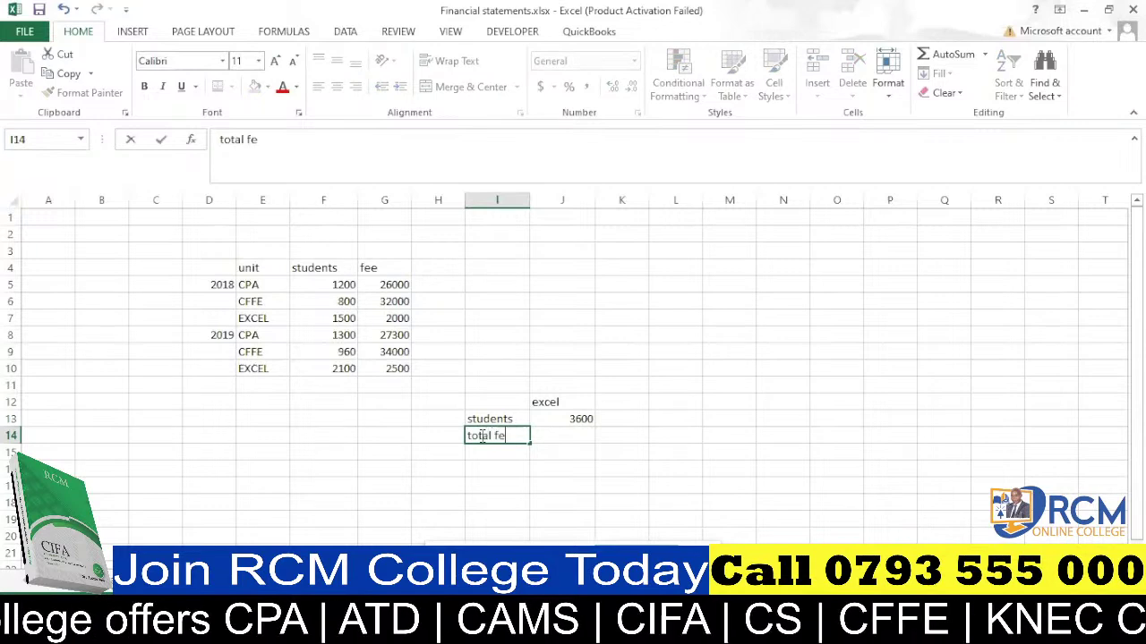
{"action": "type", "text": "es"}
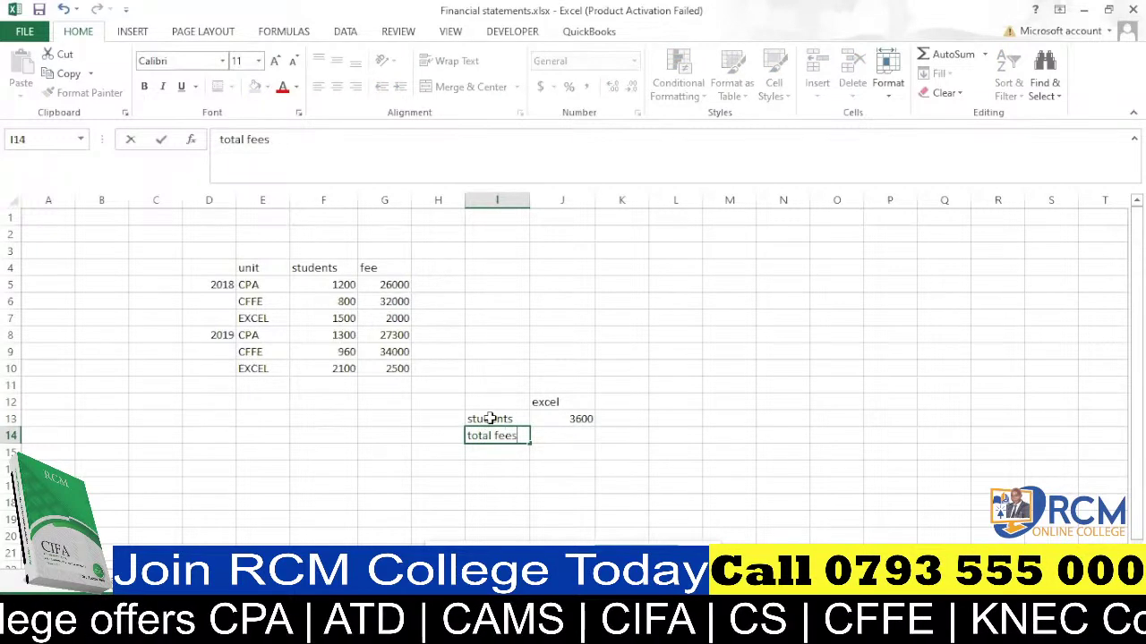
{"action": "left_click", "coordinate": [680, 441]}
Change the unit criterion in J12 to cffe.
{"action": "left_click", "coordinate": [555, 402]}
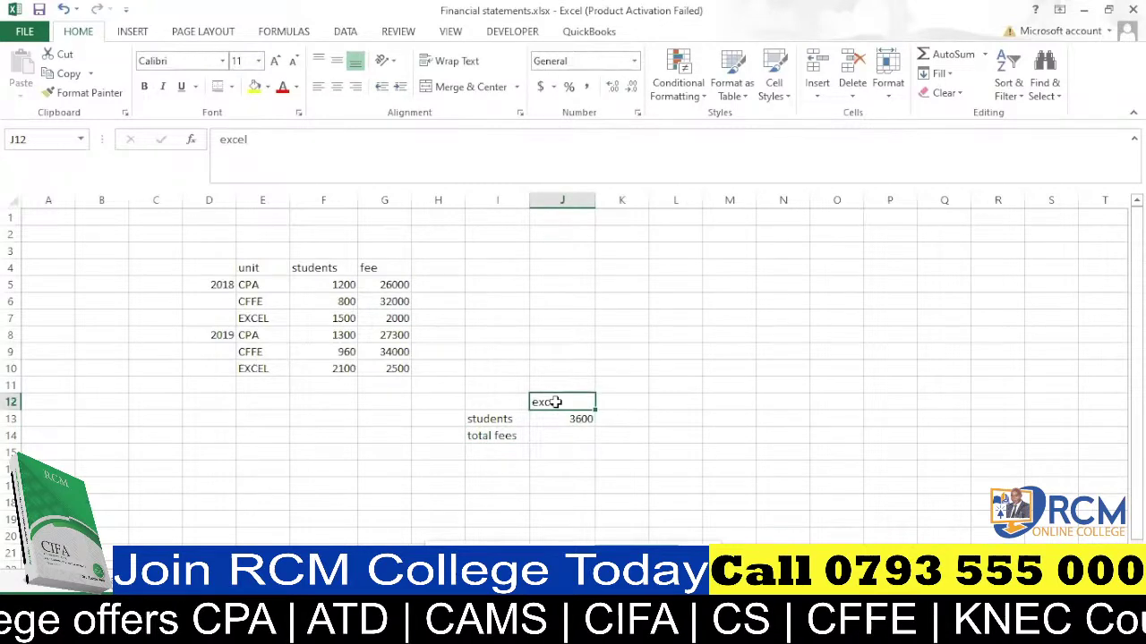
{"action": "type", "text": "cffe"}
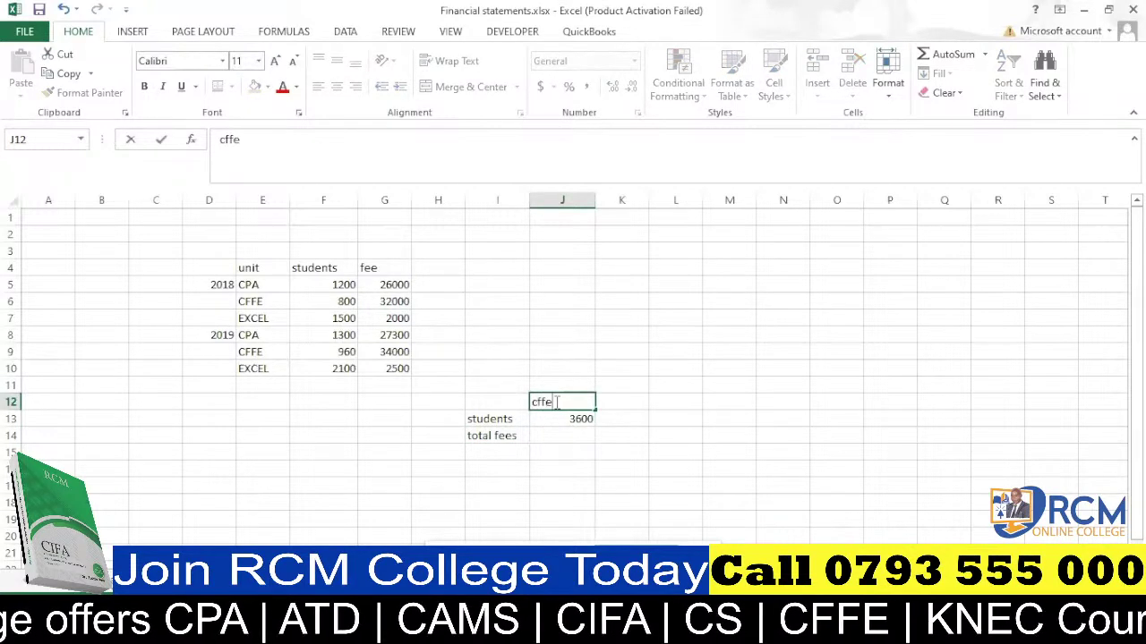
{"action": "left_click", "coordinate": [568, 335]}
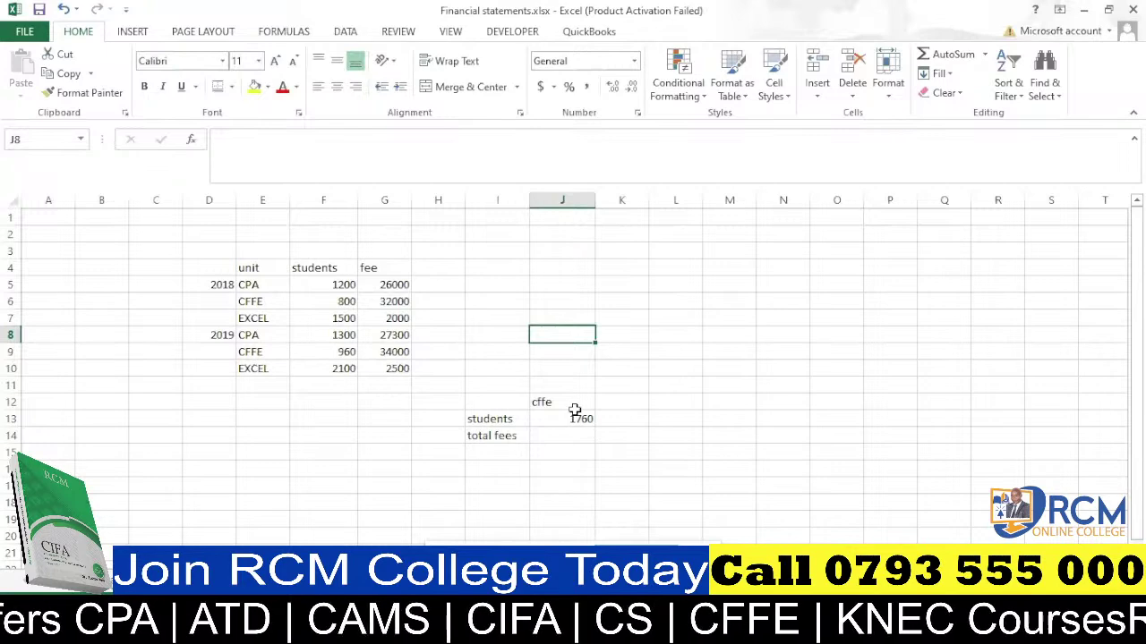
Start a SUMPRODUCT formula in J14, beside the total fees label, comparing the units in E5:E10 with J12.
{"action": "left_click", "coordinate": [562, 437]}
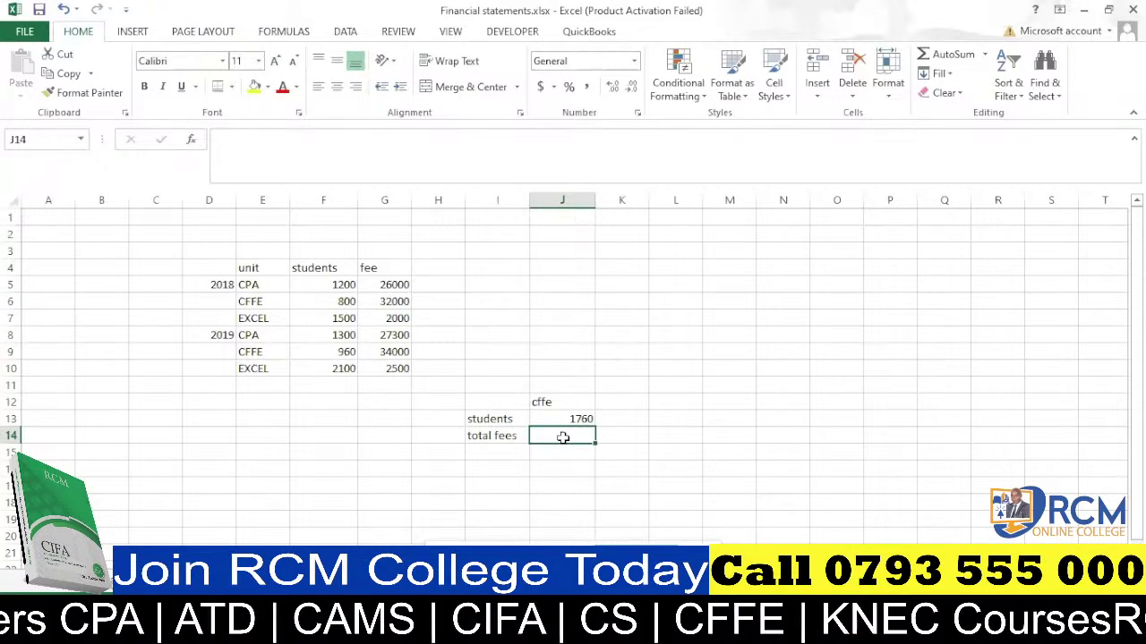
{"action": "type", "text": "=sum"}
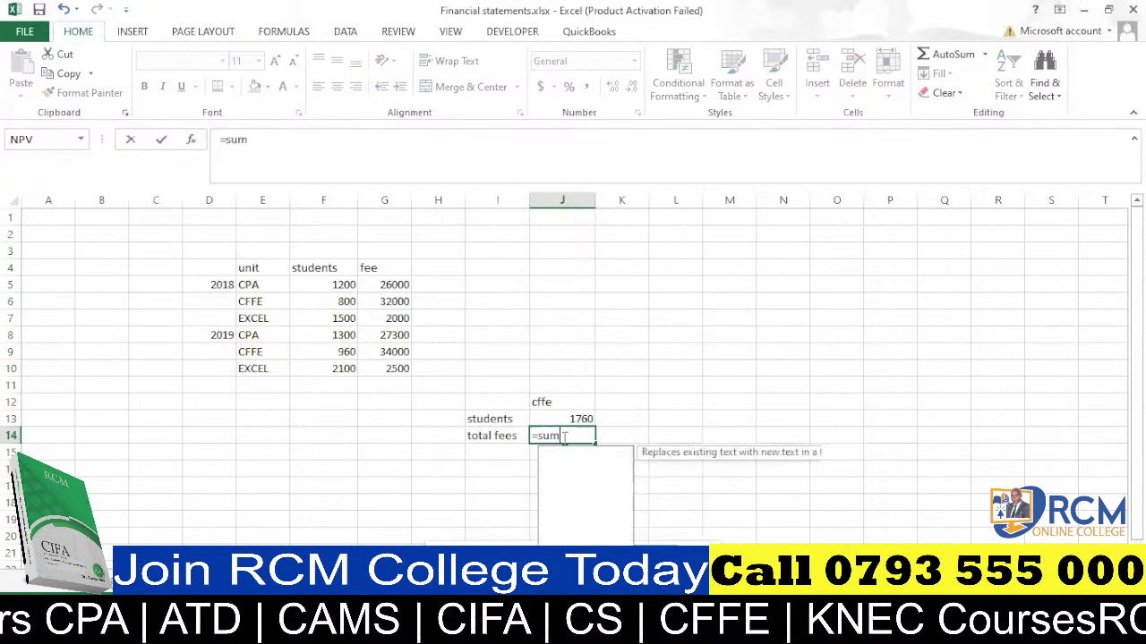
{"action": "type", "text": "p"}
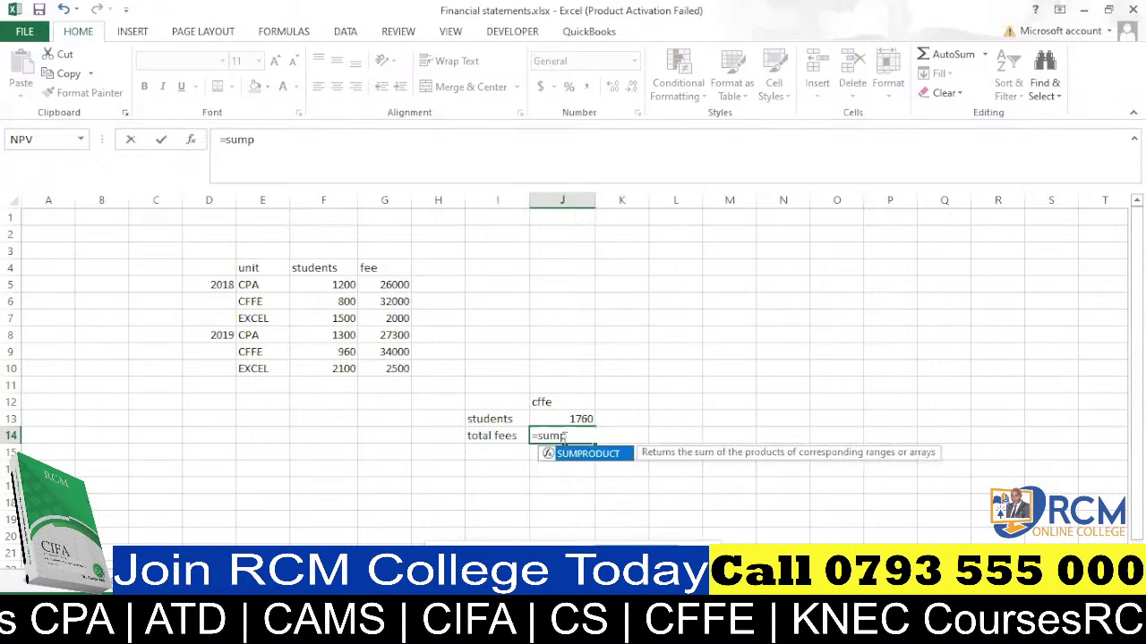
{"action": "key", "text": "Tab"}
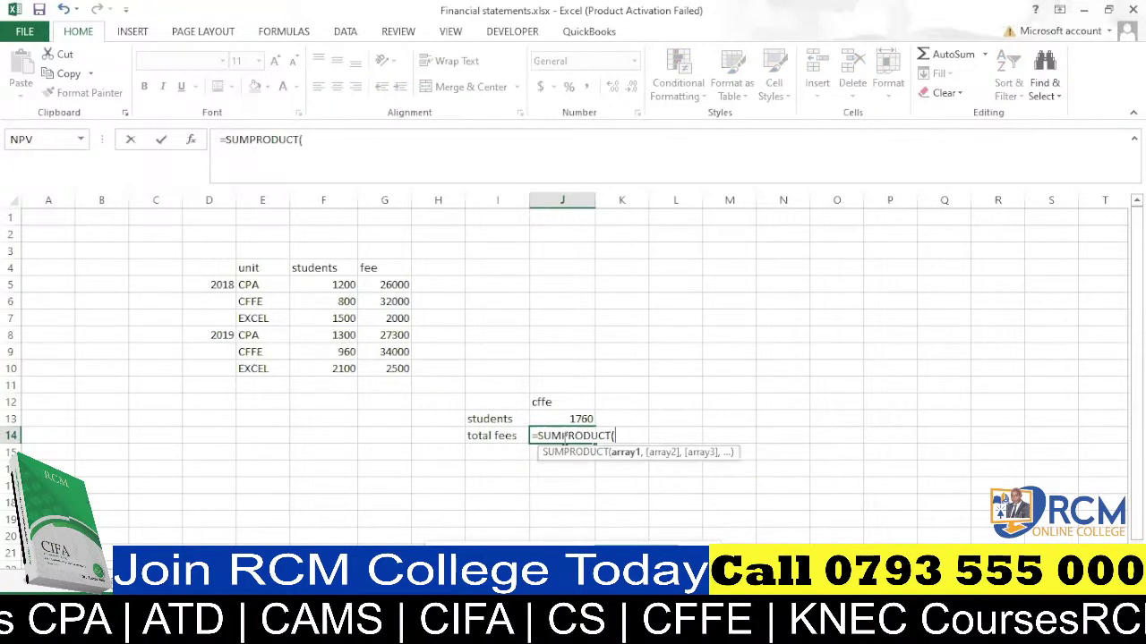
{"action": "left_click_drag", "start_coordinate": [259, 284], "coordinate": [260, 361]}
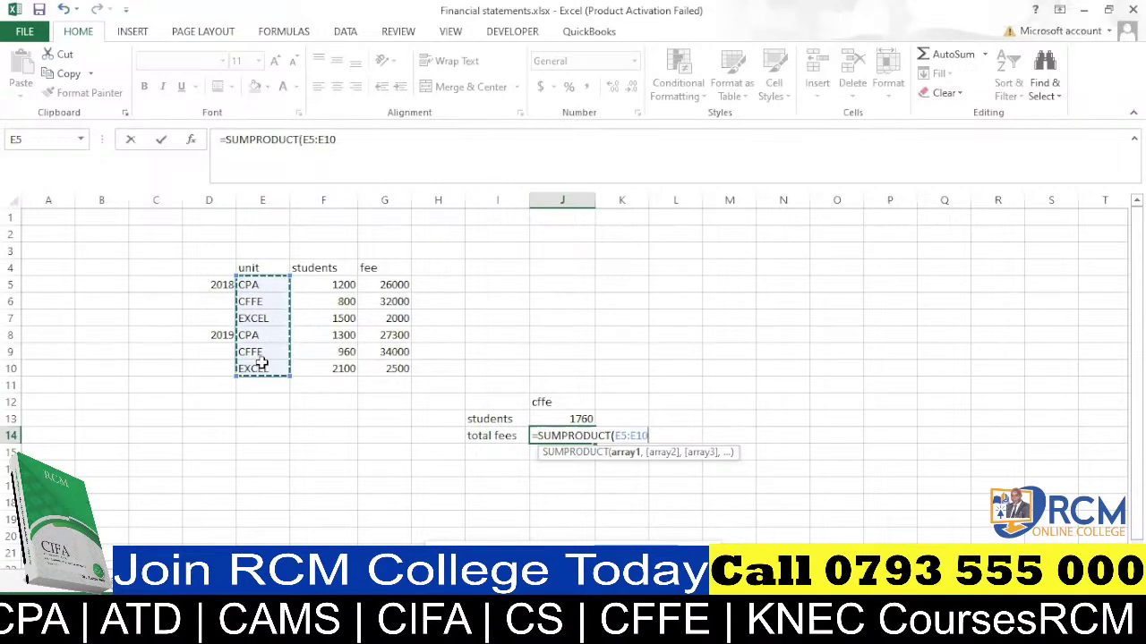
{"action": "type", "text": "="}
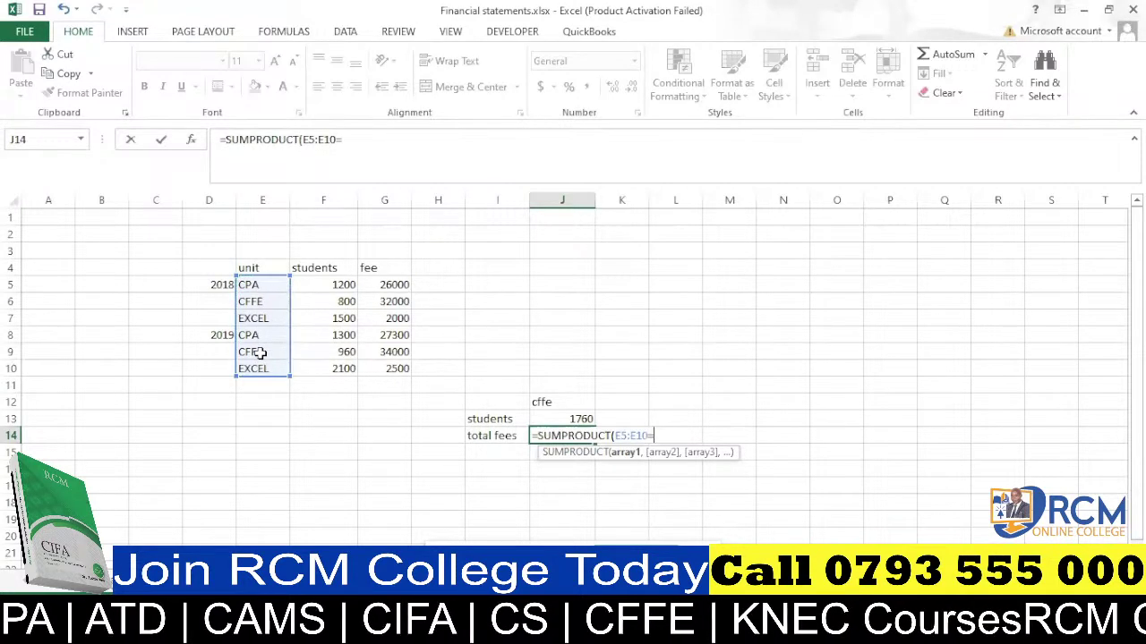
{"action": "left_click", "coordinate": [567, 403]}
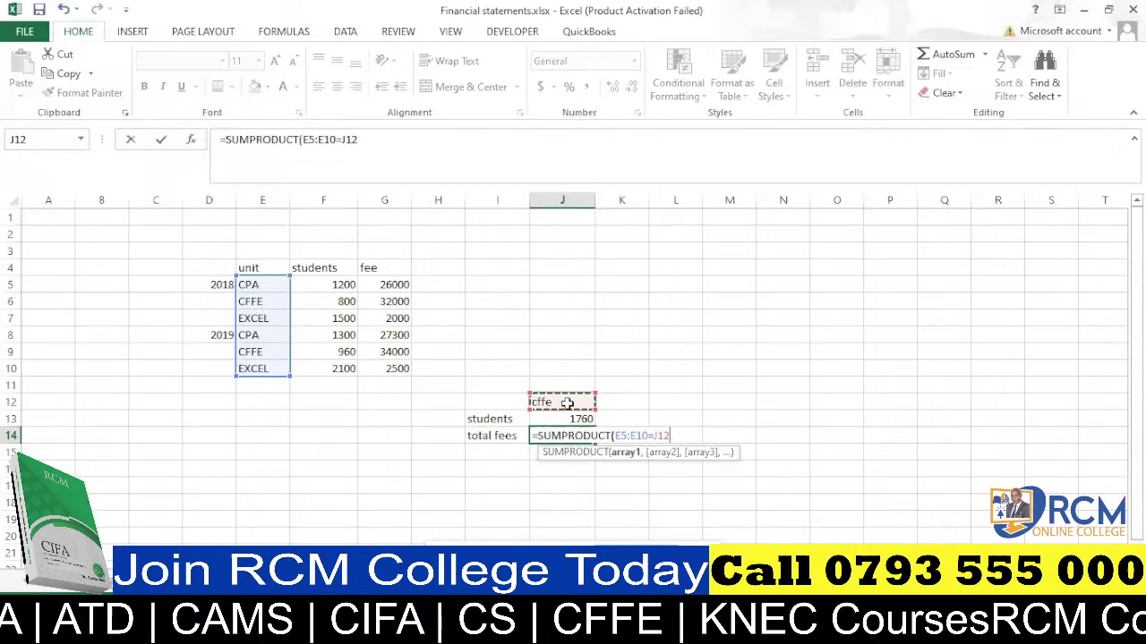
{"action": "type", "text": ")"}
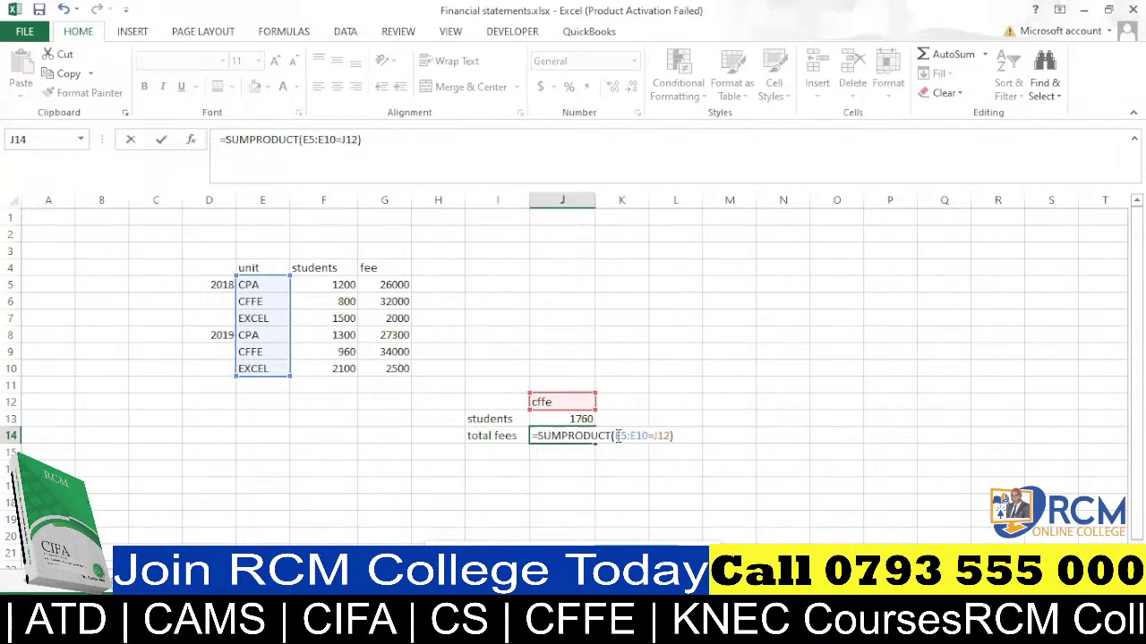
Enclose the E5:E10=J12 comparison in parentheses, multiply it by students F5:F10 and fees G5:G10, and enter the formula in J14.
{"action": "left_click", "coordinate": [618, 436]}
{"action": "type", "text": "("}
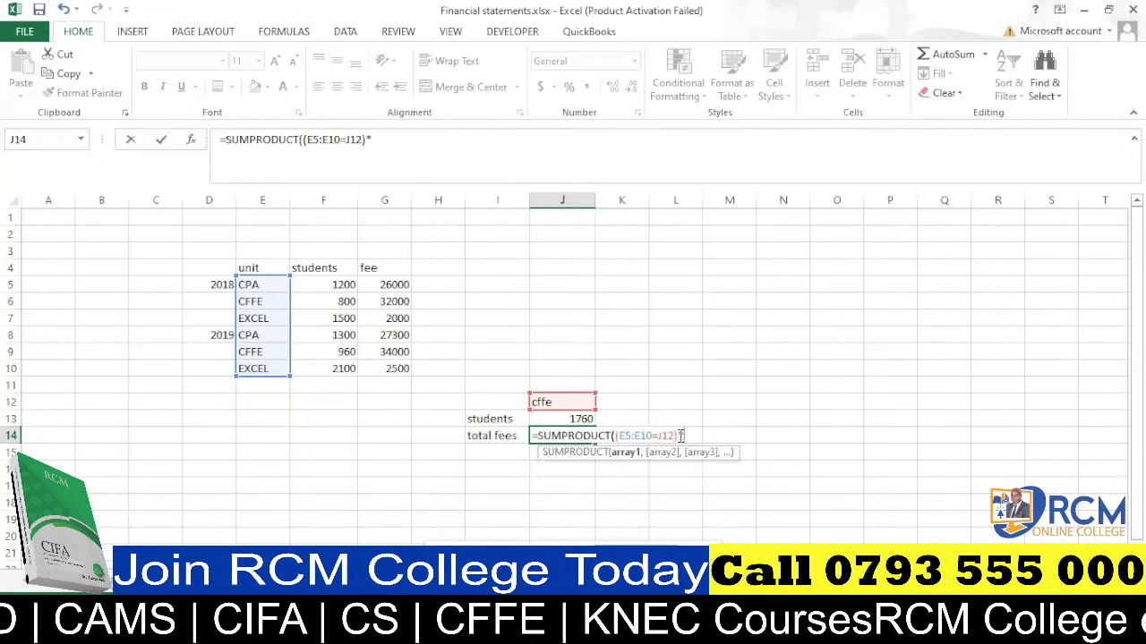
{"action": "type", "text": "*"}
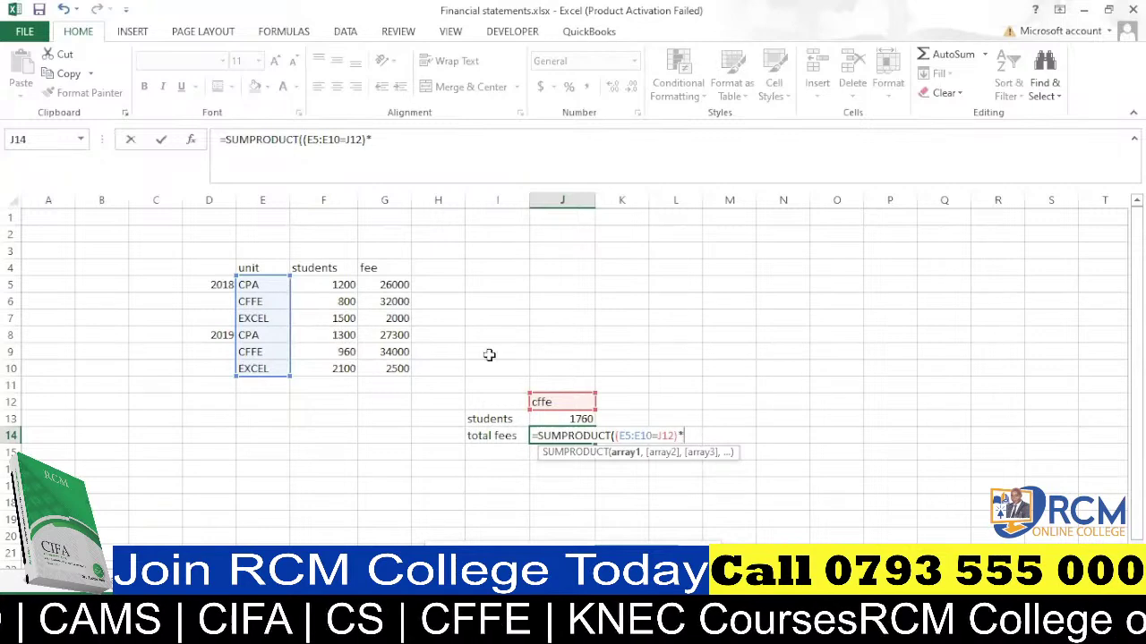
{"action": "left_click_drag", "start_coordinate": [336, 283], "coordinate": [335, 367]}
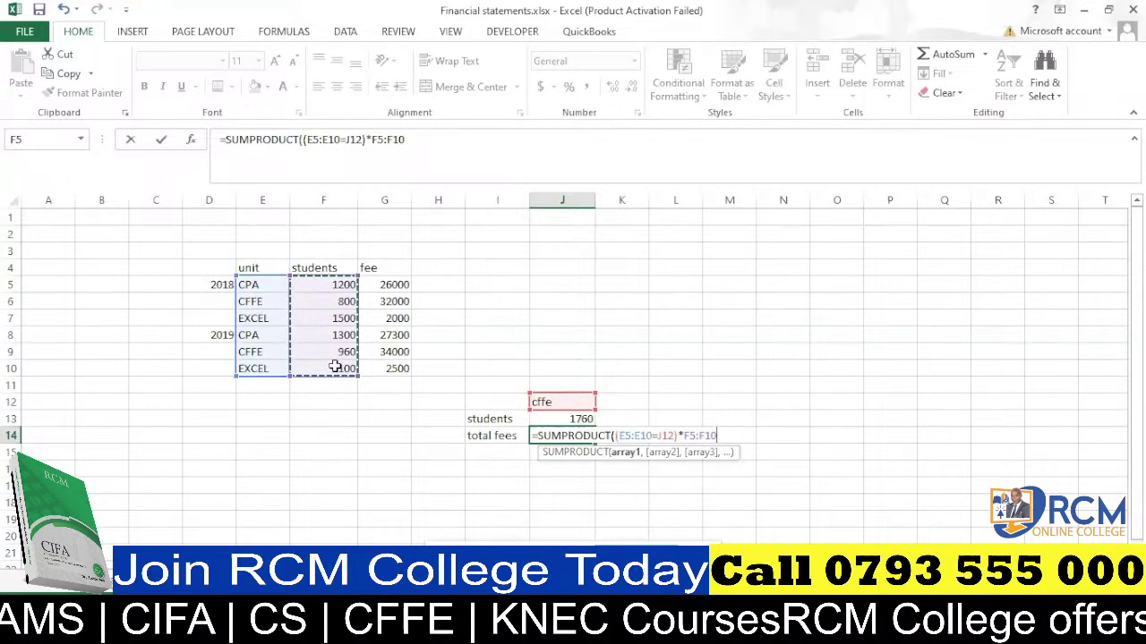
{"action": "type", "text": "*"}
{"action": "left_click_drag", "start_coordinate": [394, 283], "coordinate": [397, 366]}
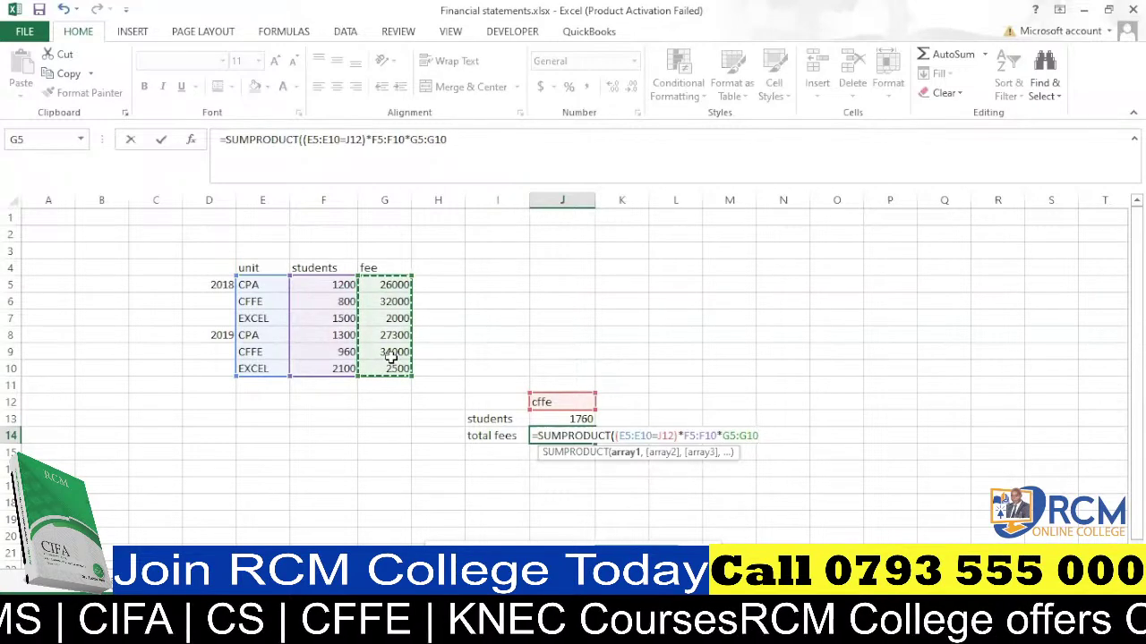
{"action": "type", "text": ")"}
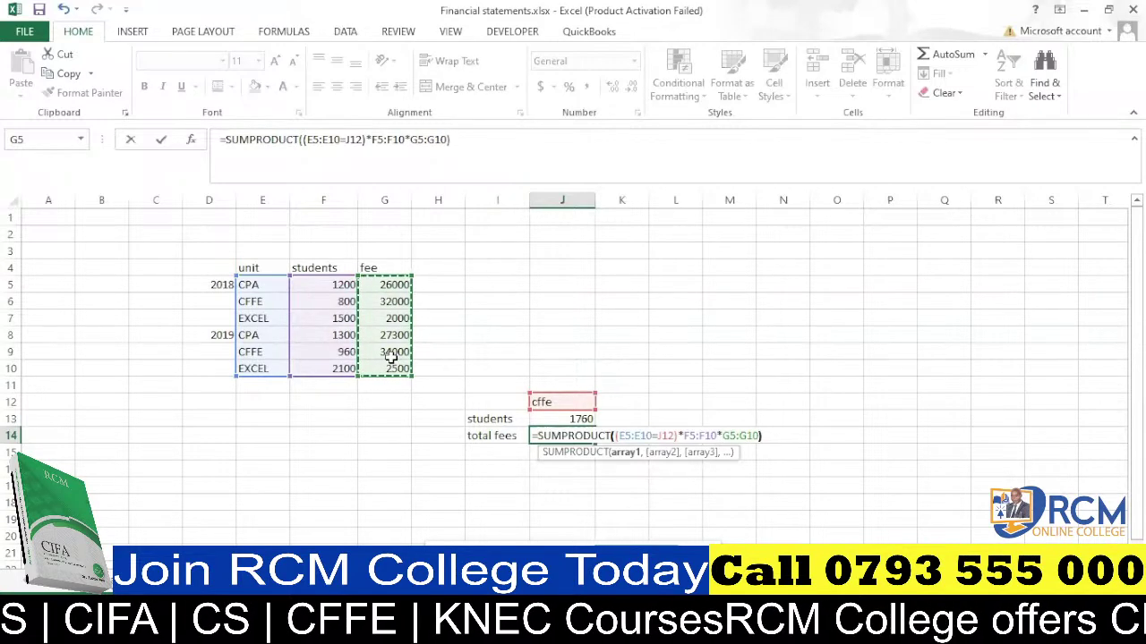
{"action": "key", "text": "Return"}
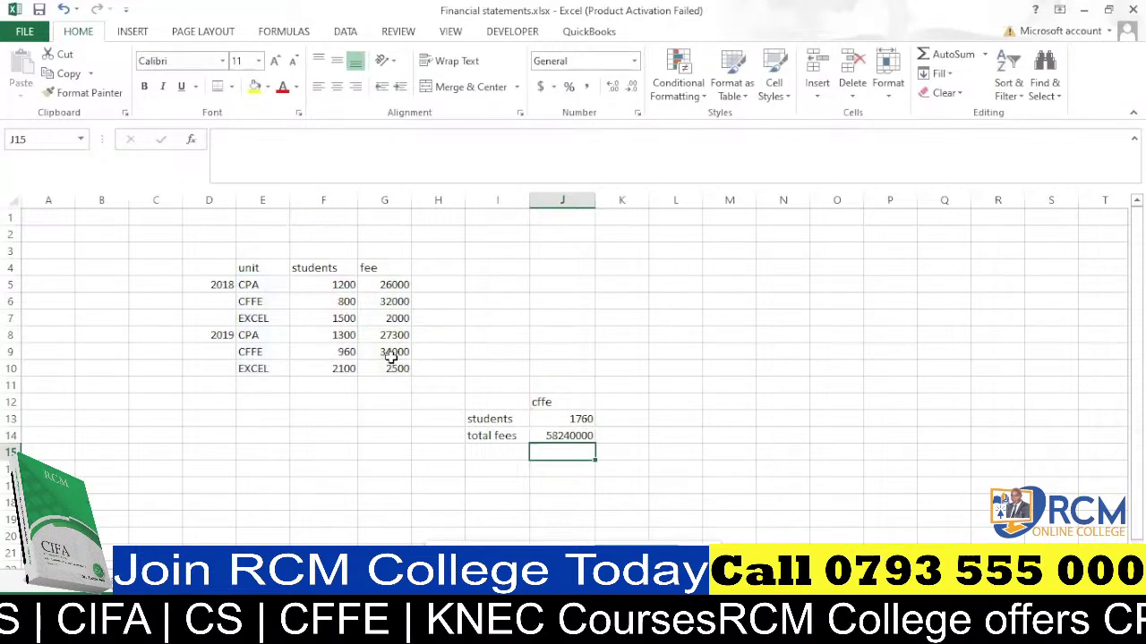
Widen column J slightly and change the unit criterion in J12 to cpa.
{"action": "left_click", "coordinate": [573, 436]}
{"action": "left_click_drag", "start_coordinate": [595, 201], "coordinate": [608, 201]}
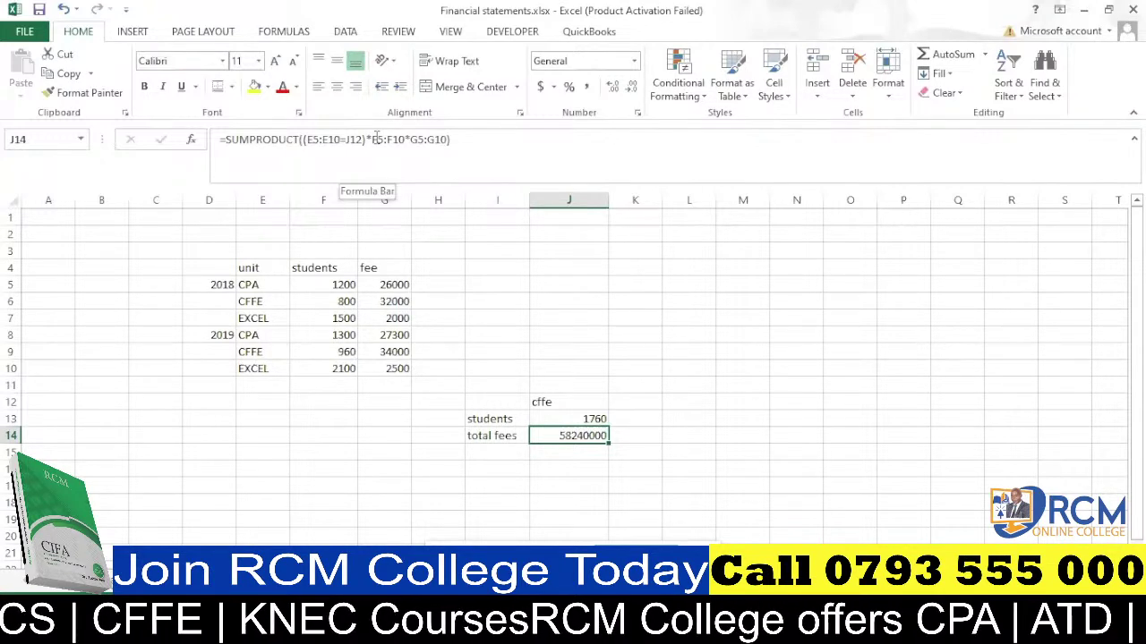
{"action": "left_click", "coordinate": [576, 401]}
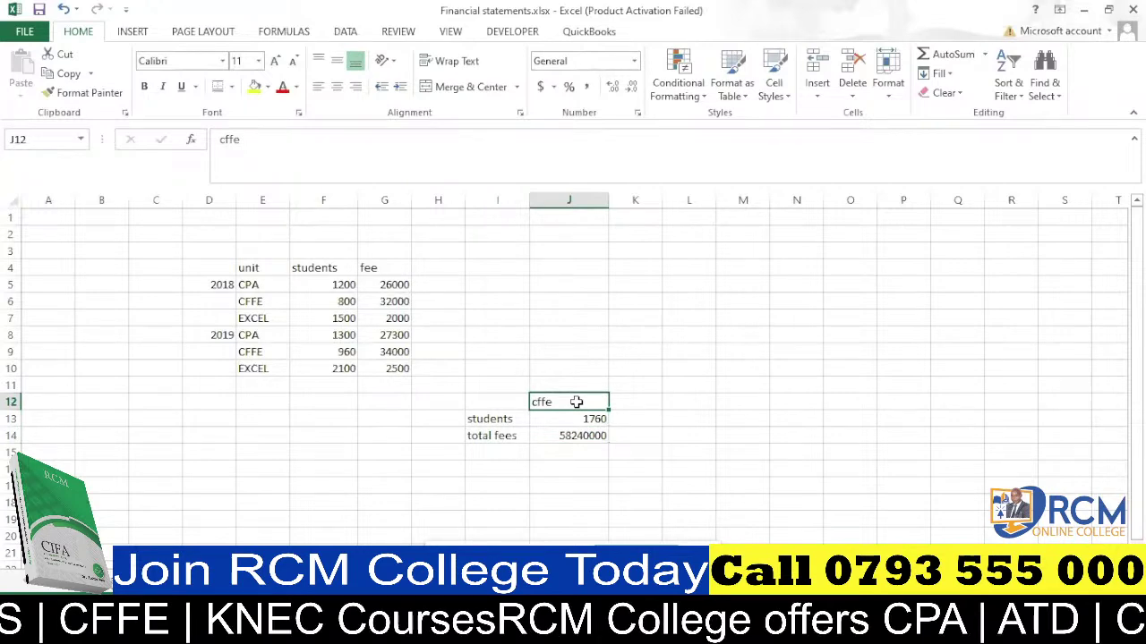
{"action": "type", "text": "cpa"}
{"action": "left_click", "coordinate": [618, 367]}
{"action": "left_click", "coordinate": [624, 351]}
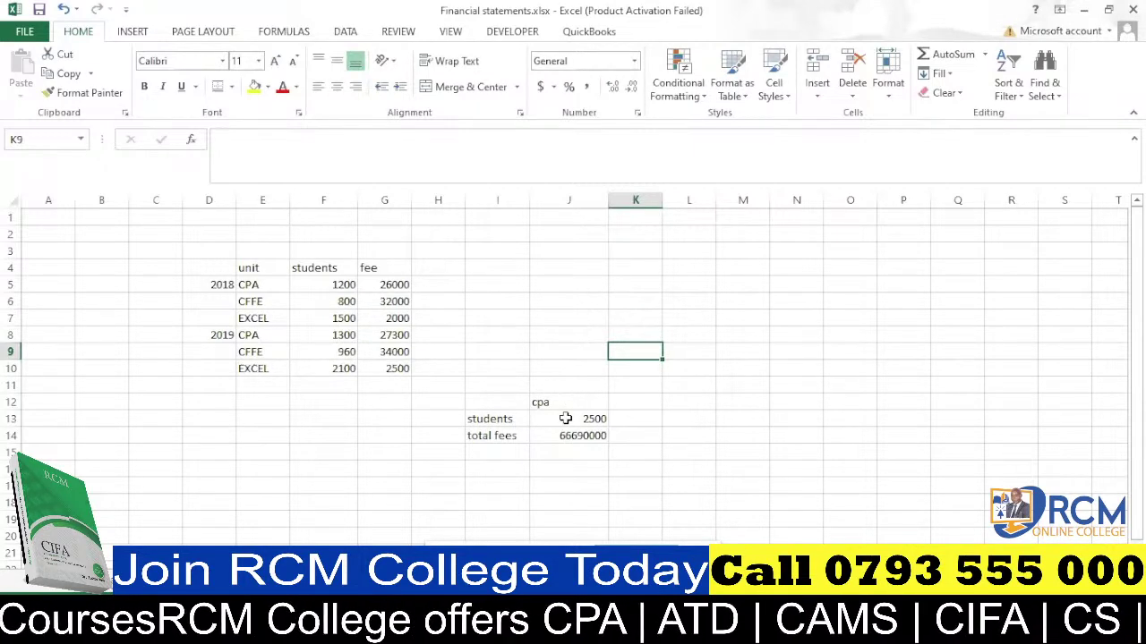
{"action": "left_click_drag", "start_coordinate": [565, 421], "coordinate": [564, 435]}
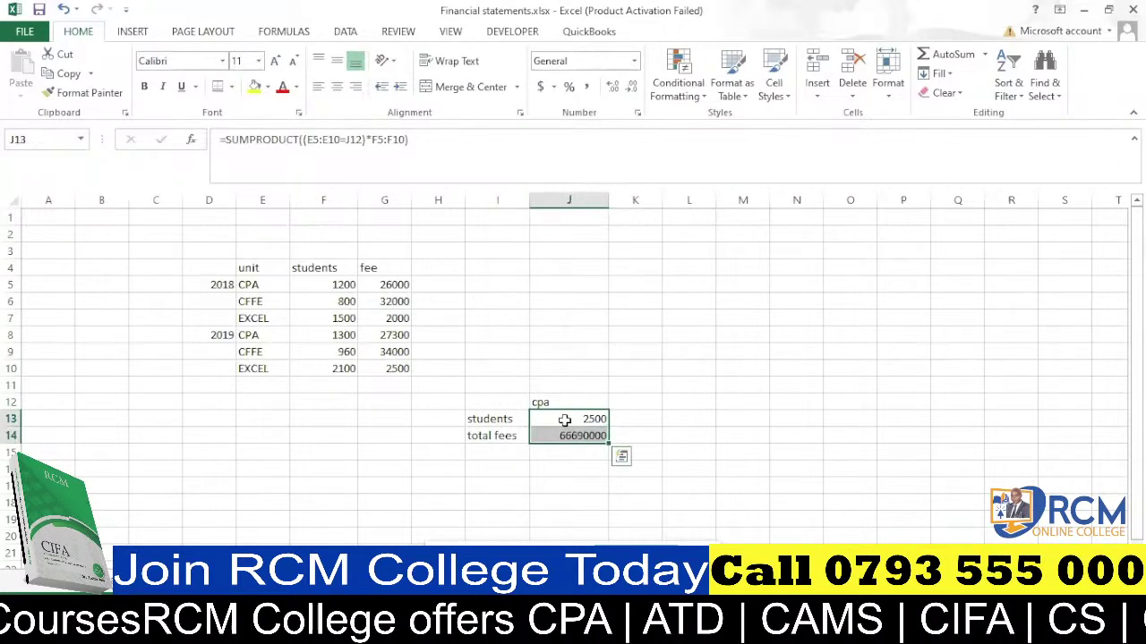
{"action": "key", "text": "Delete"}
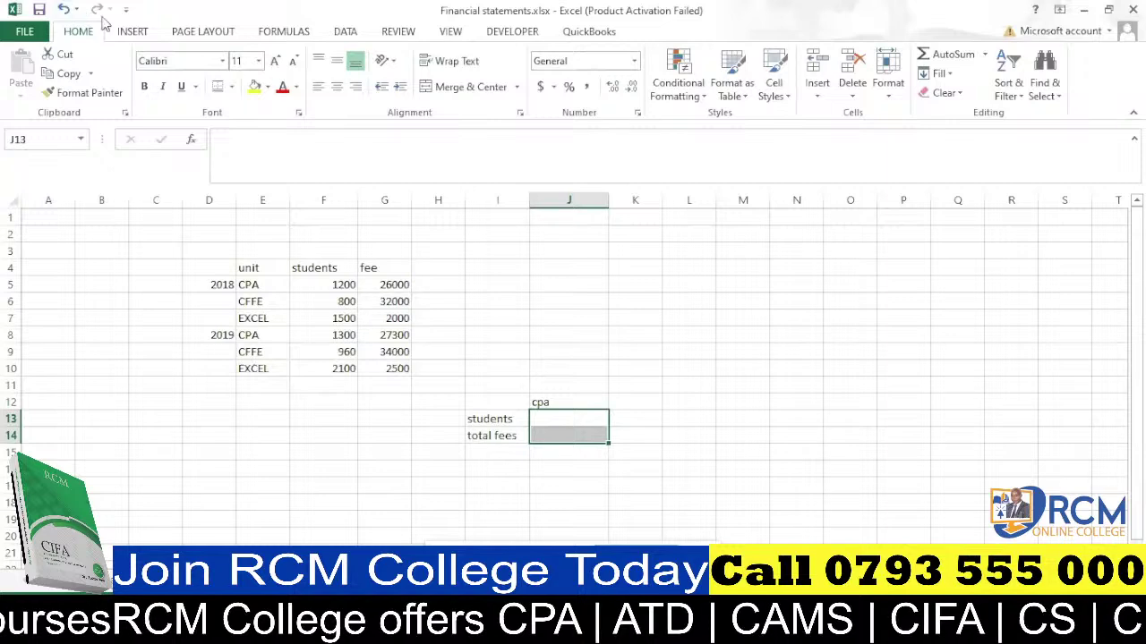
{"action": "left_click", "coordinate": [63, 9]}
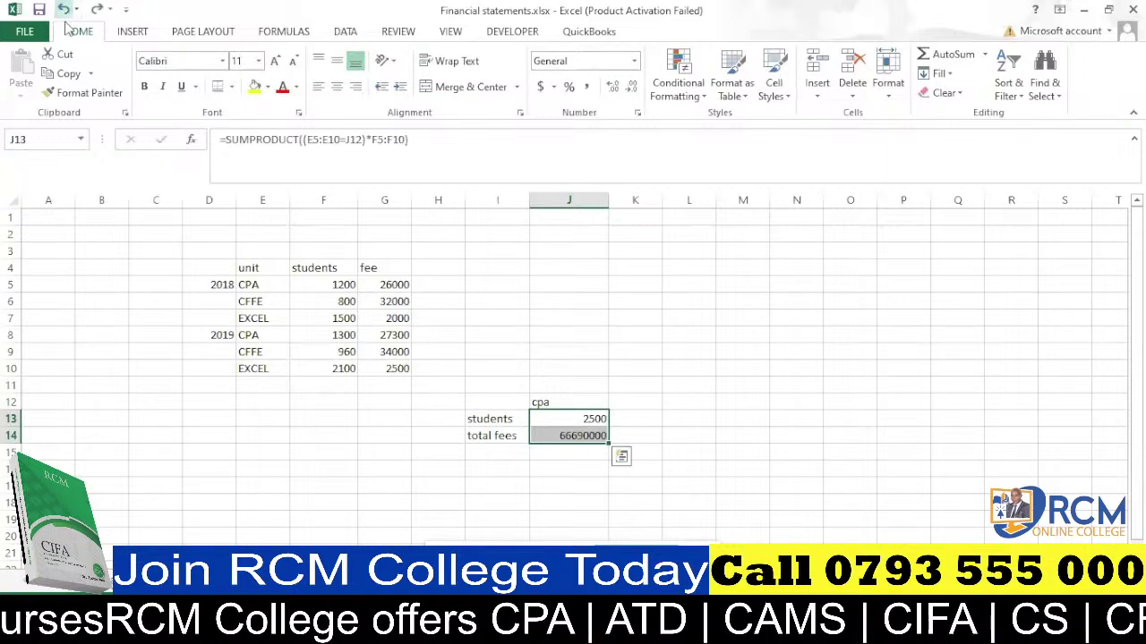
Enter cffe as a second unit criterion in K12, next to cpa.
{"action": "left_click", "coordinate": [630, 403]}
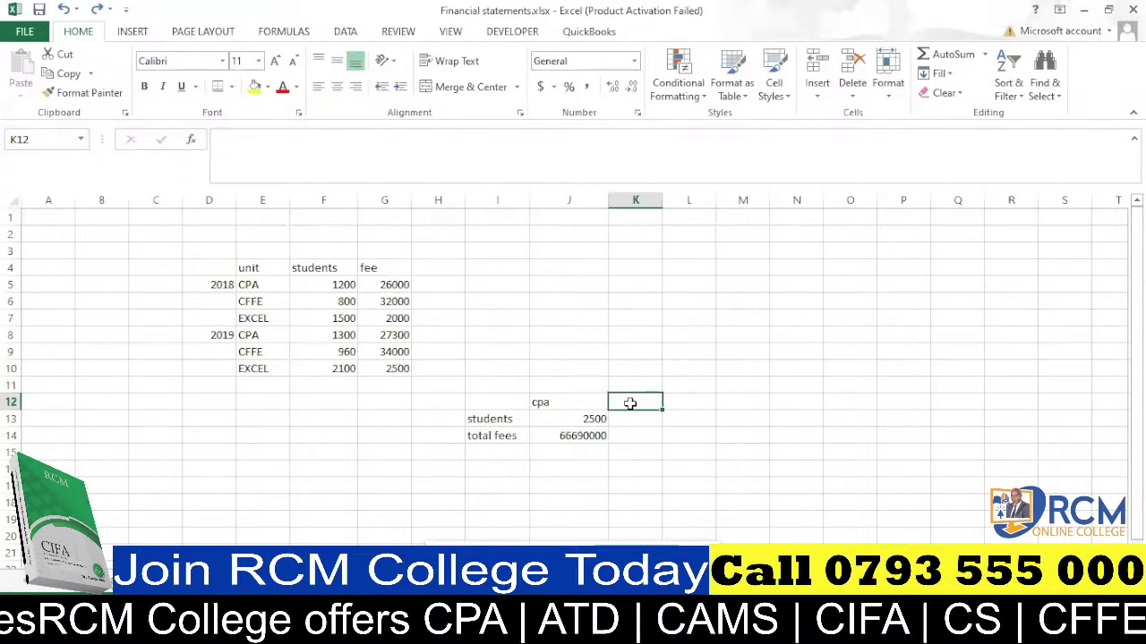
{"action": "type", "text": "effe"}
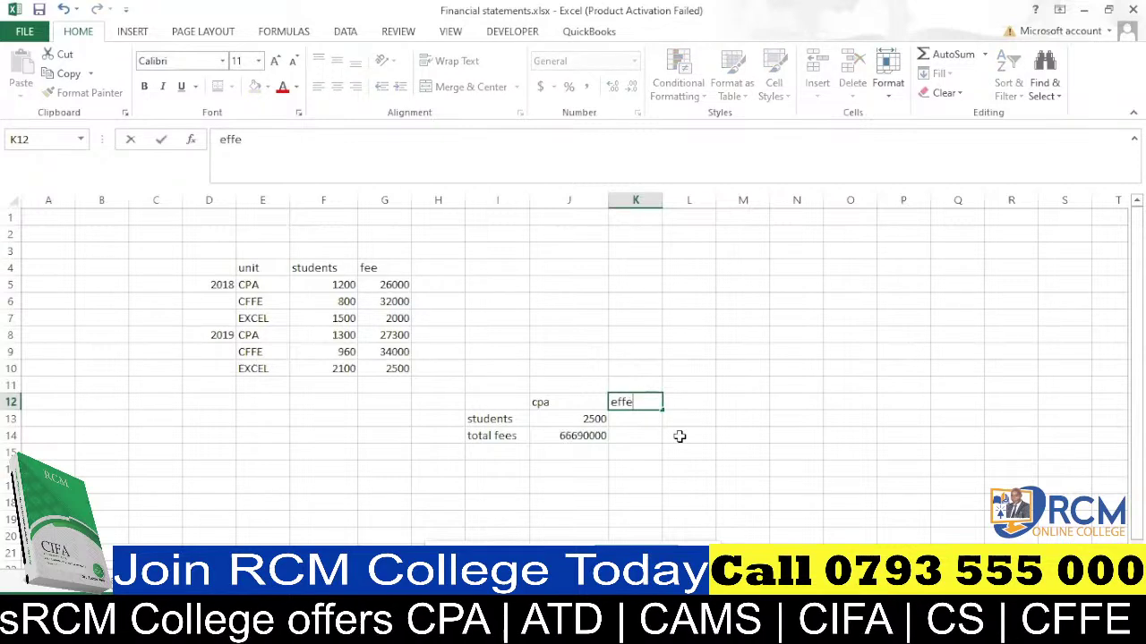
{"action": "left_click", "coordinate": [679, 436]}
{"action": "left_click", "coordinate": [624, 402]}
{"action": "type", "text": "cffe"}
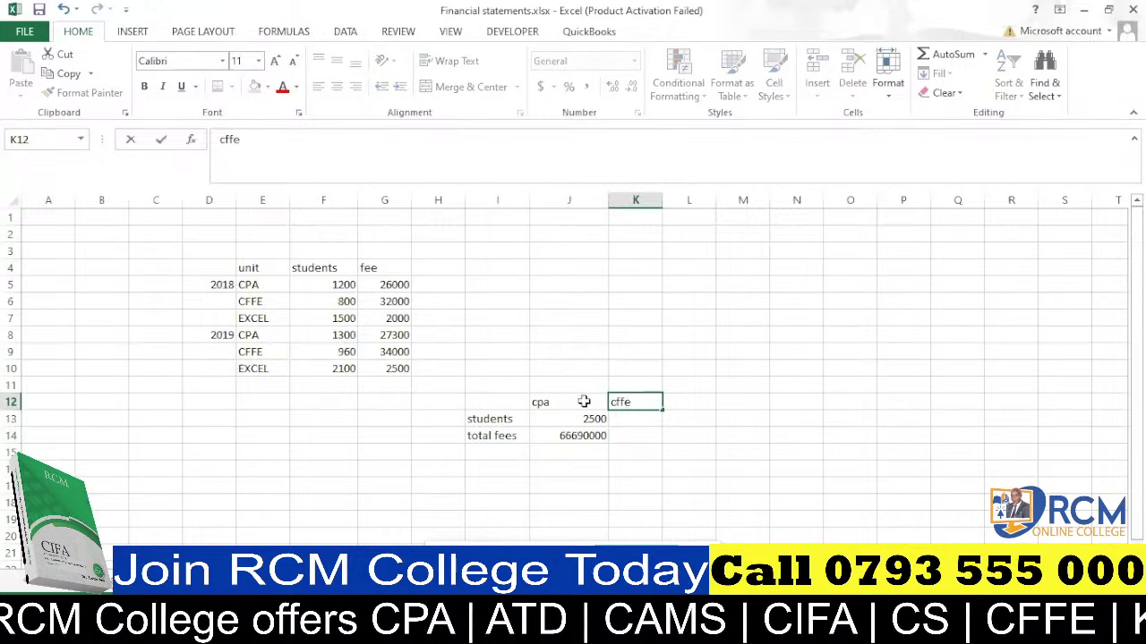
{"action": "left_click", "coordinate": [645, 435]}
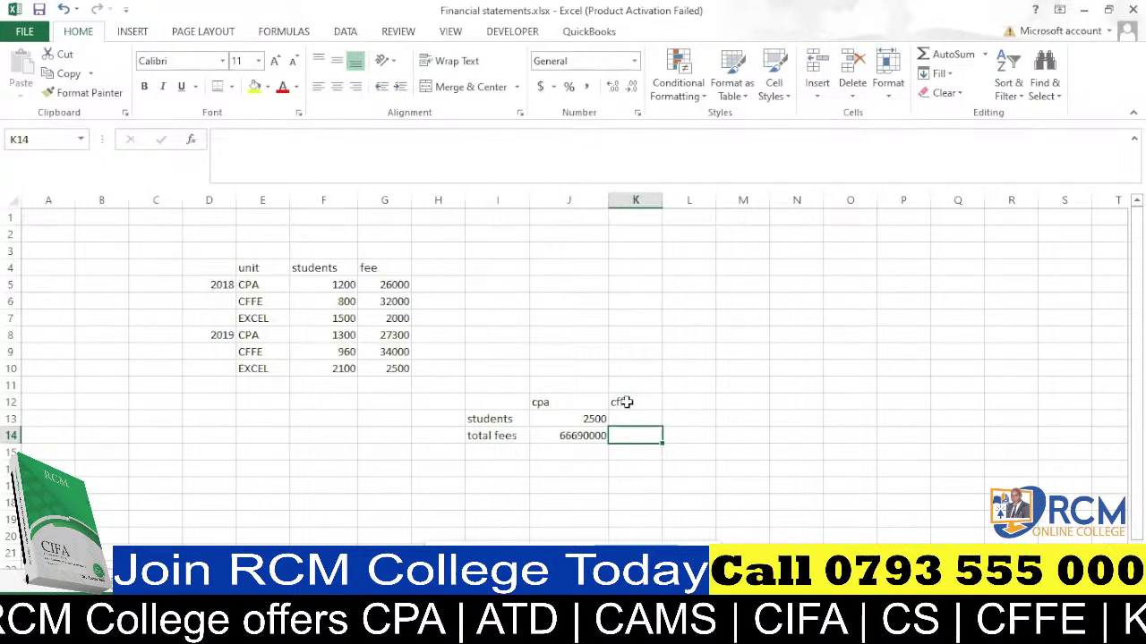
Copy the students and total fees formulas from J13 and J14 across into K13 and K14.
{"action": "left_click", "coordinate": [604, 421]}
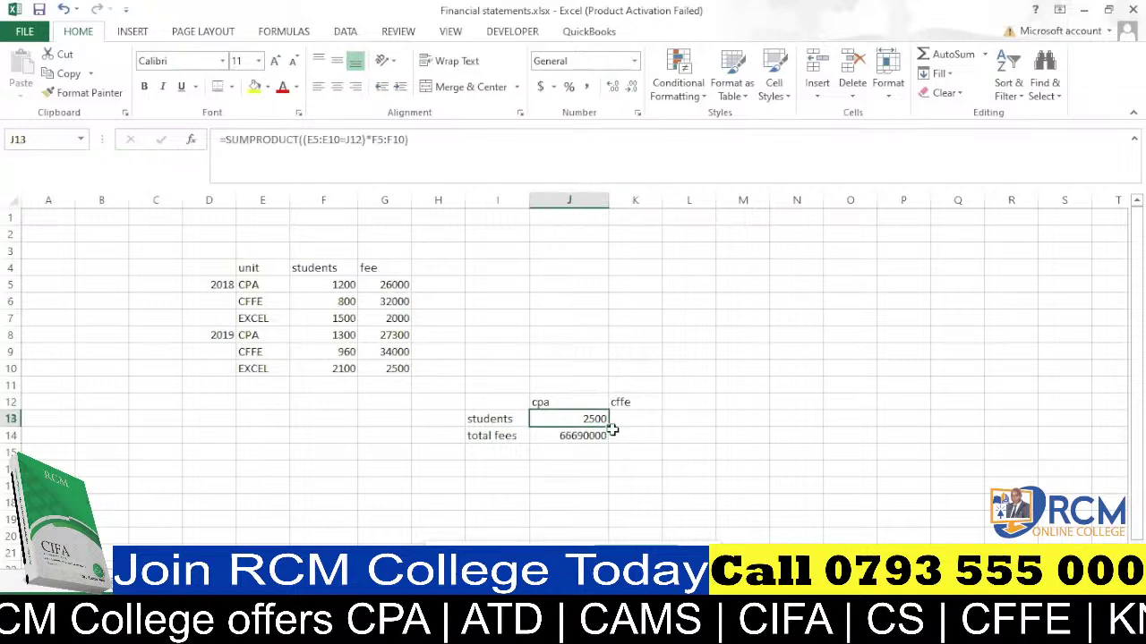
{"action": "left_click_drag", "start_coordinate": [612, 430], "coordinate": [656, 439]}
{"action": "left_click", "coordinate": [602, 437]}
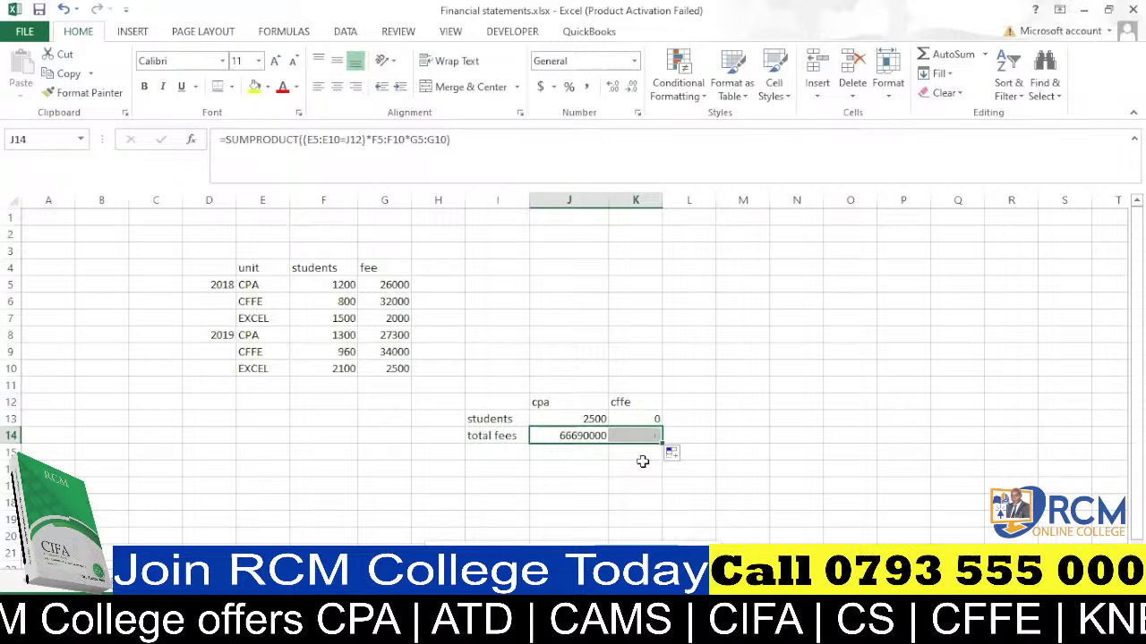
Examine the cell references in the copied students formula in K13.
{"action": "double_click", "coordinate": [652, 419]}
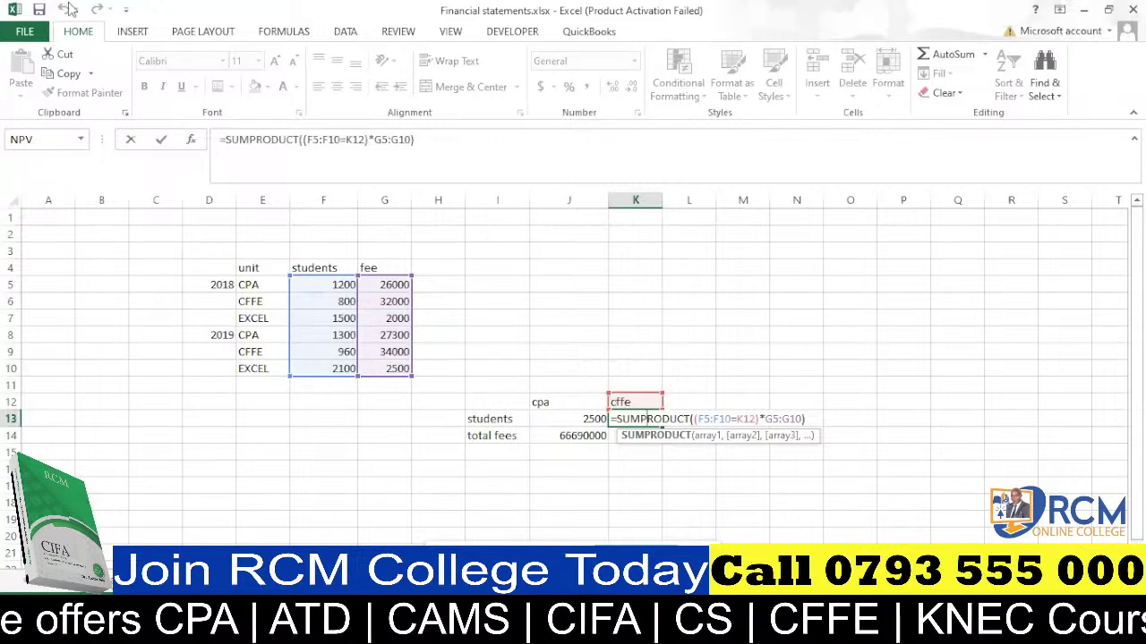
{"action": "key", "text": "Return"}
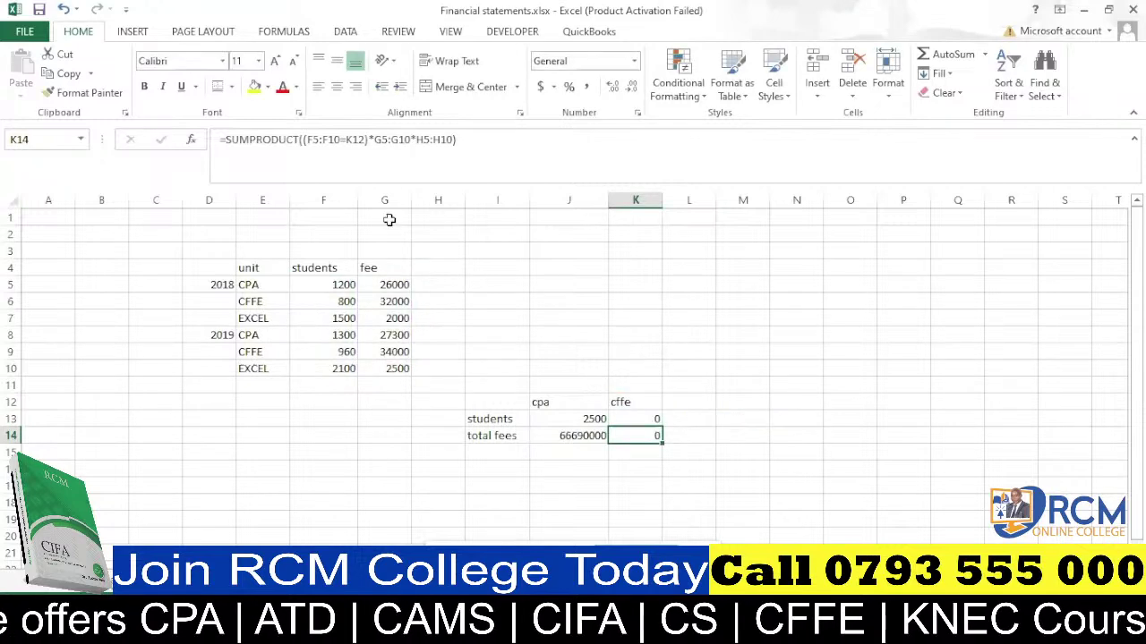
{"action": "key", "text": "Up"}
Undo the recent changes back to before the total fees label was entered in I14, with excel as the criterion in J12.
{"action": "left_click", "coordinate": [64, 13]}
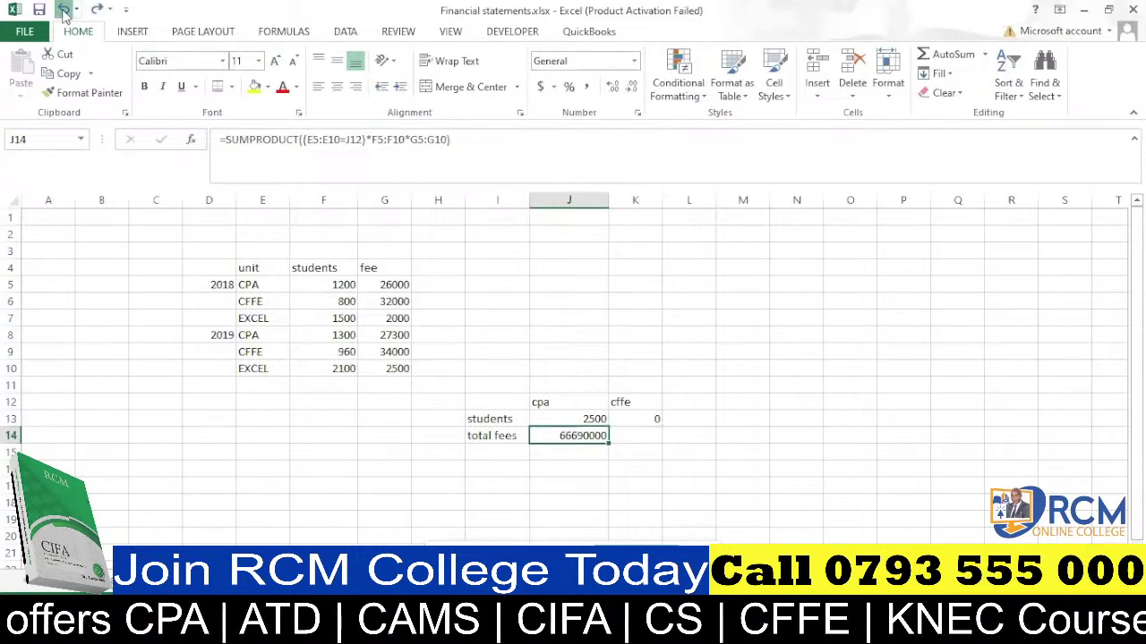
{"action": "left_click", "coordinate": [64, 13]}
{"action": "left_click", "coordinate": [65, 13]}
{"action": "left_click", "coordinate": [65, 12]}
{"action": "left_click", "coordinate": [64, 12]}
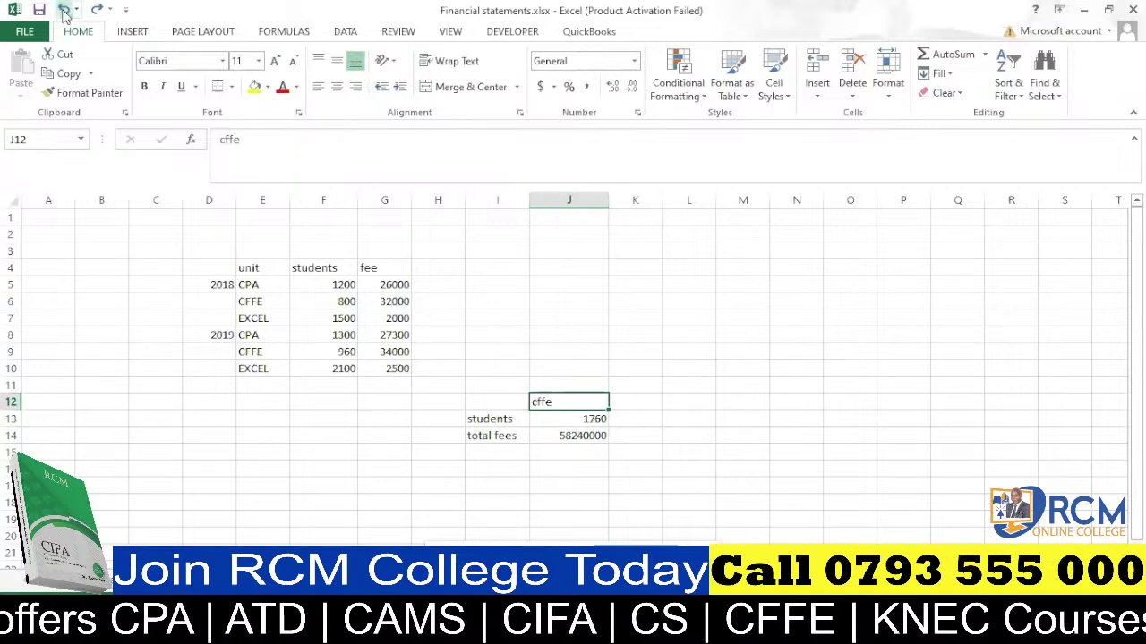
{"action": "left_click", "coordinate": [65, 13]}
{"action": "left_click", "coordinate": [64, 12]}
{"action": "left_click", "coordinate": [65, 12]}
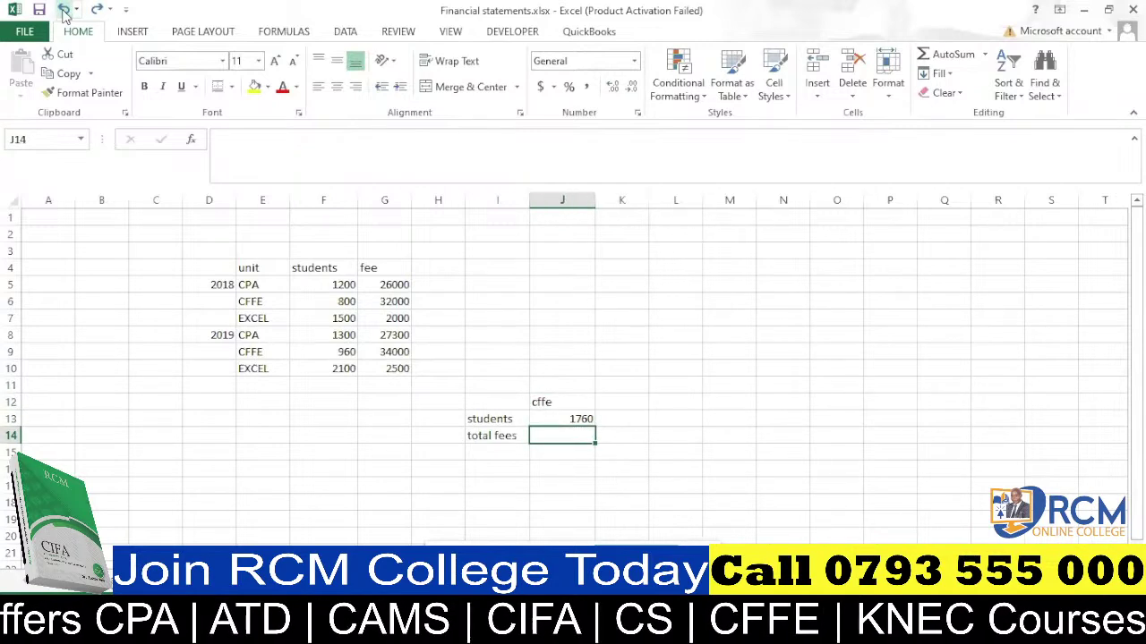
{"action": "left_click", "coordinate": [64, 12]}
{"action": "left_click", "coordinate": [65, 12]}
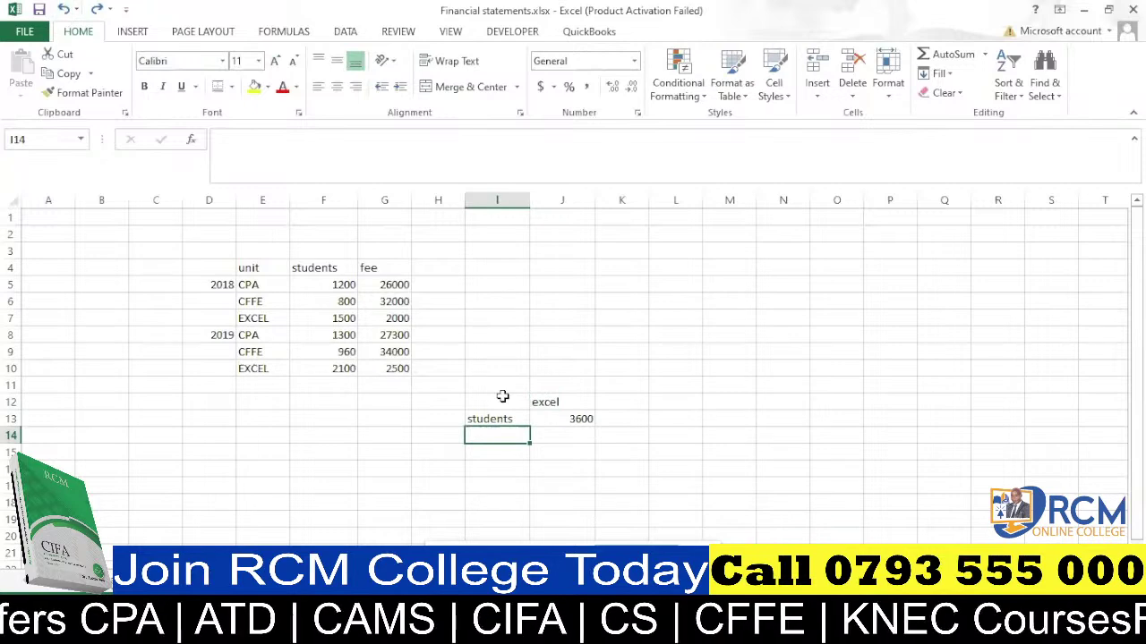
Replace the students formula in J13 with a new SUMPRODUCT that starts with the absolute unit range $E$5:$E$10.
{"action": "left_click", "coordinate": [573, 423]}
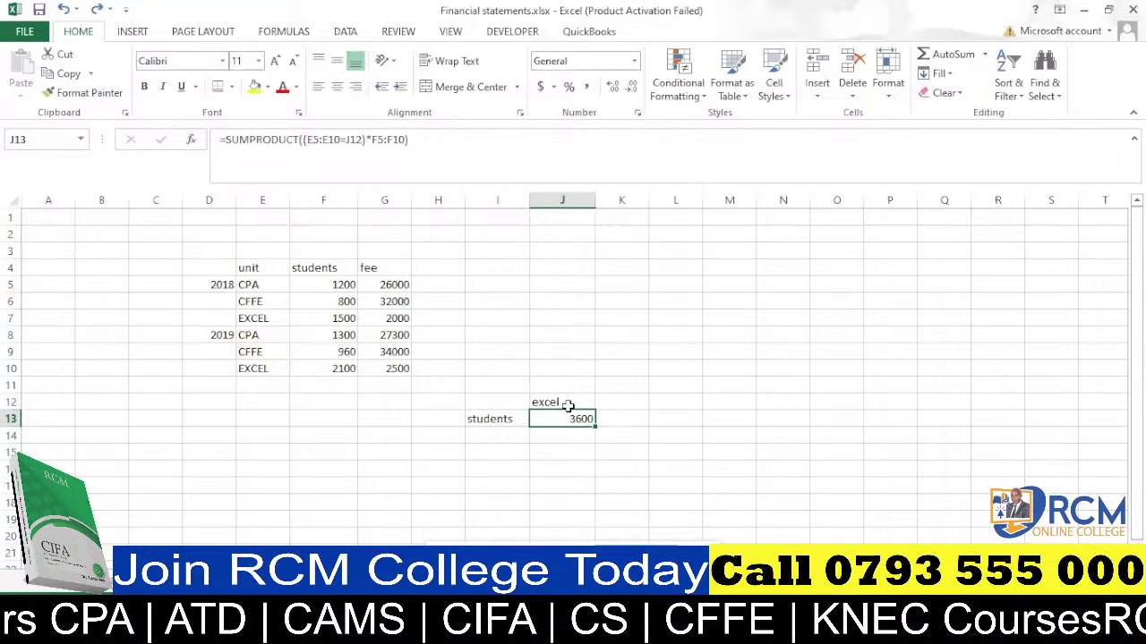
{"action": "key", "text": "F2"}
{"action": "type", "text": "=sum"}
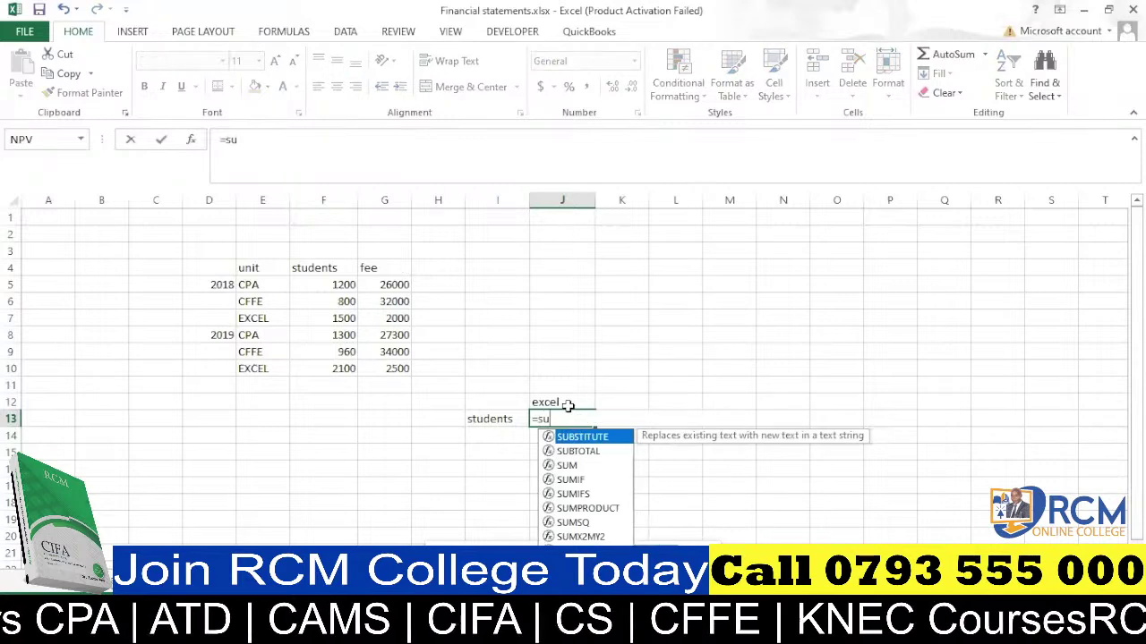
{"action": "key", "text": "Down"}
{"action": "key", "text": "Down"}
{"action": "key", "text": "Down"}
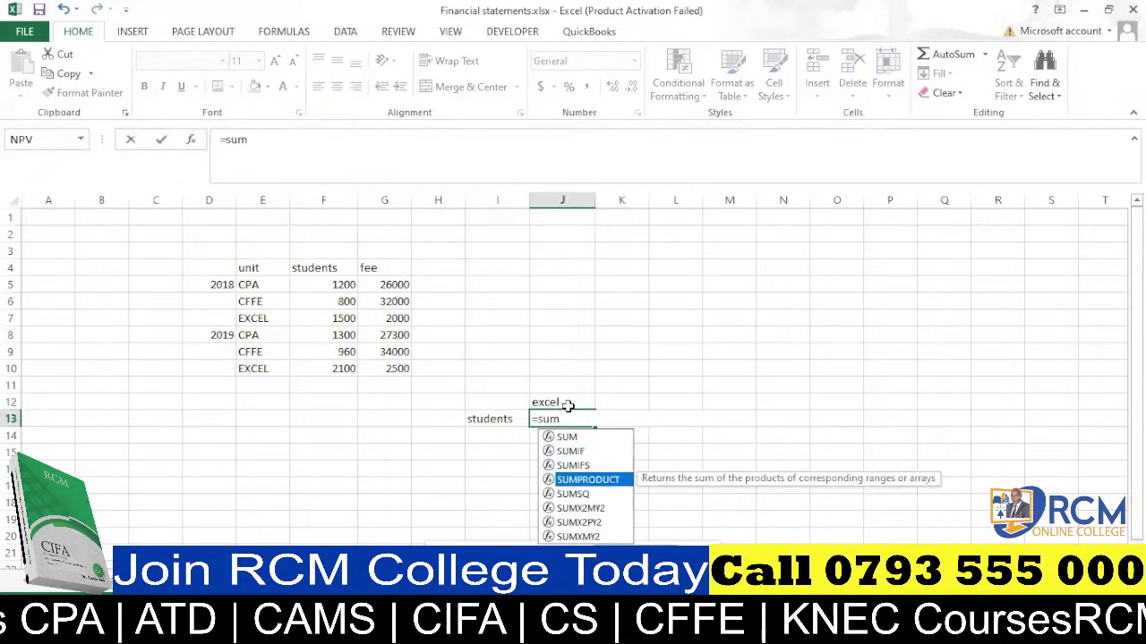
{"action": "key", "text": "Tab"}
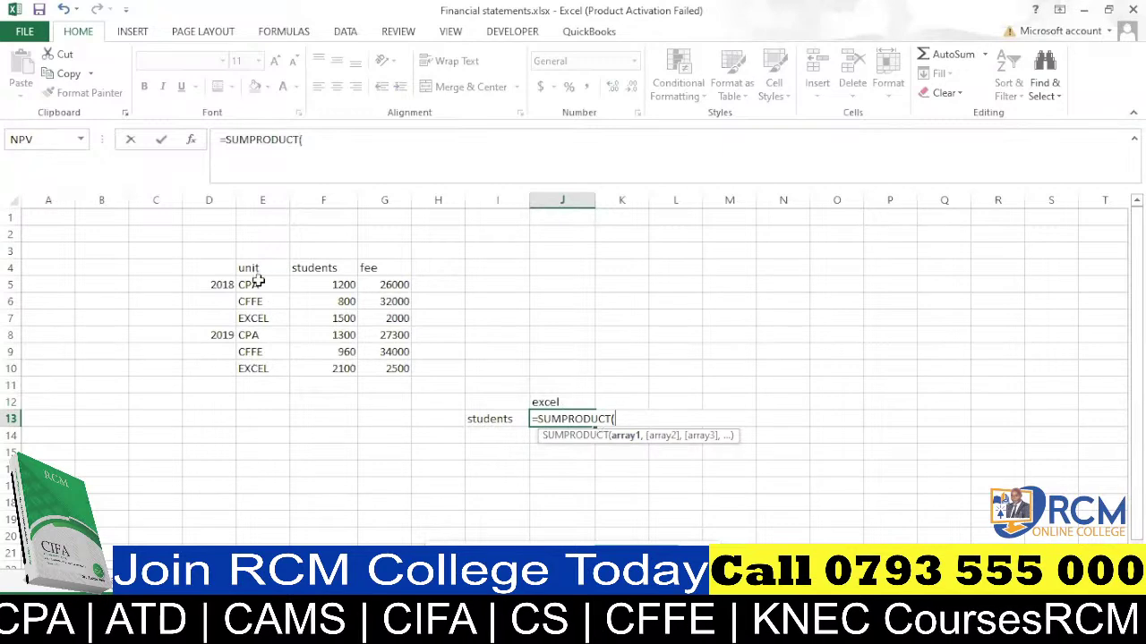
{"action": "left_click_drag", "start_coordinate": [257, 280], "coordinate": [258, 362]}
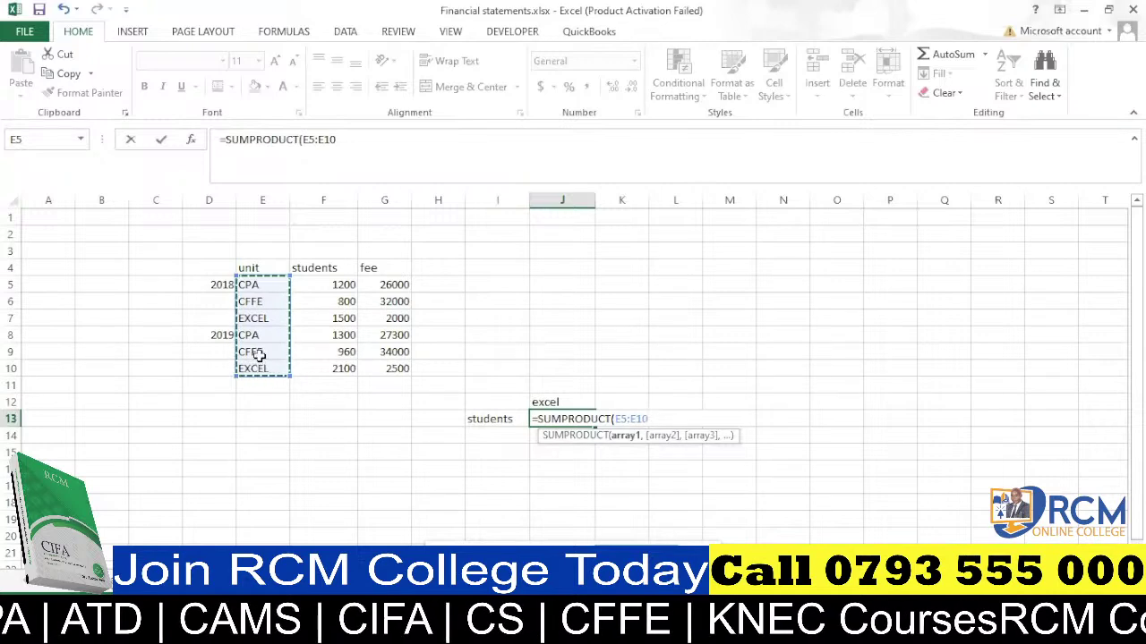
{"action": "key", "text": "F4"}
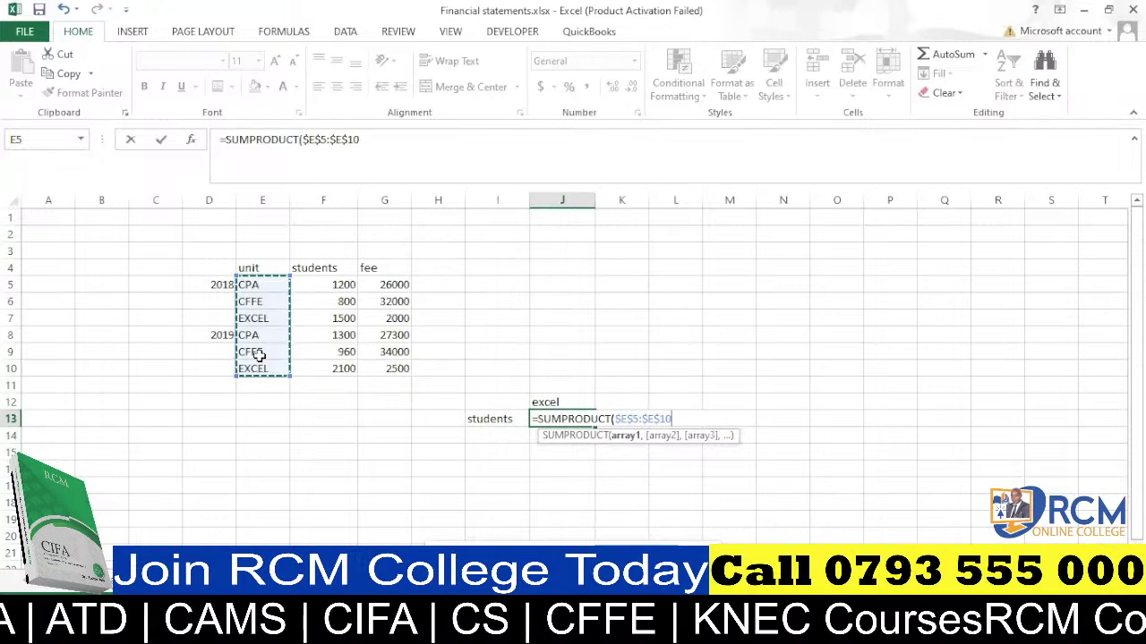
Compare the unit range with the criterion in J12 and enclose the condition in parentheses: ($E$5:$E$10=J12).
{"action": "type", "text": "="}
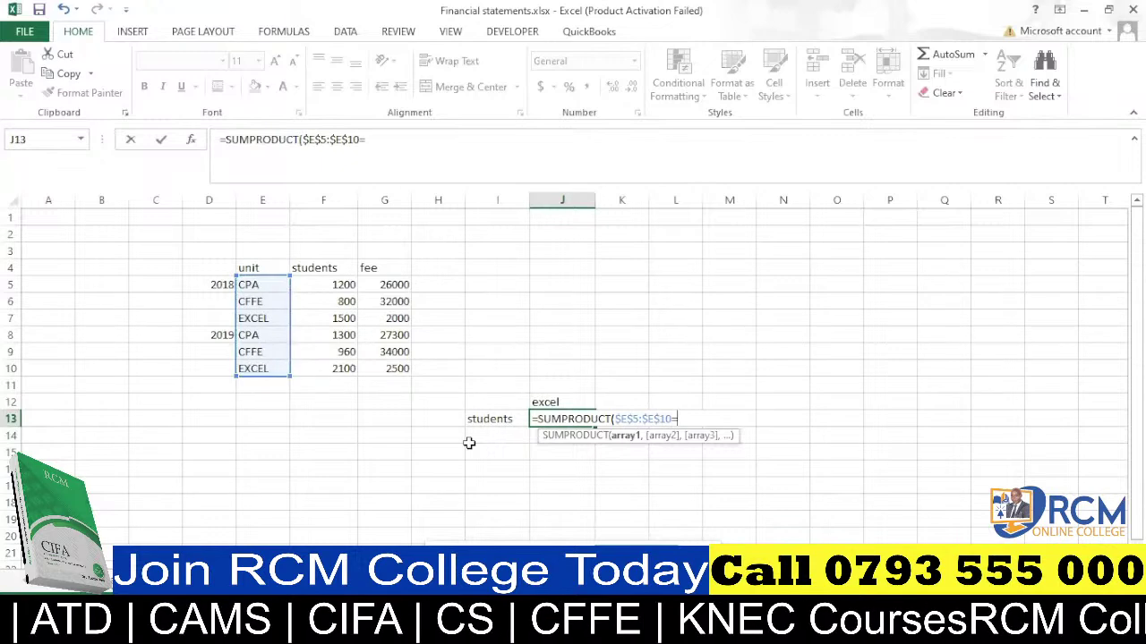
{"action": "left_click", "coordinate": [556, 403]}
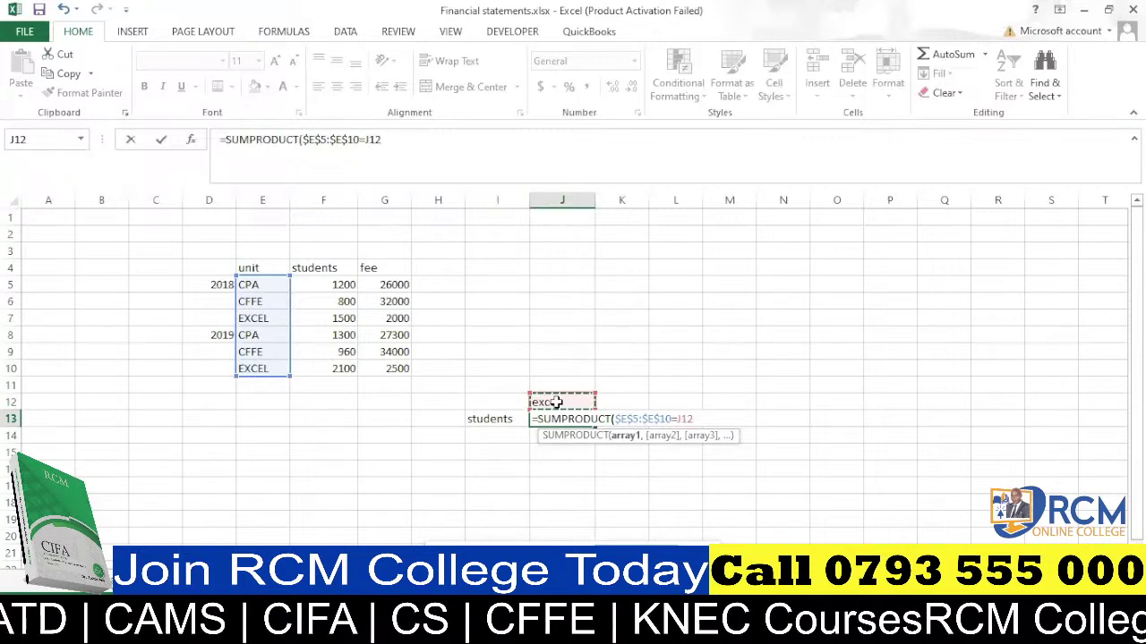
{"action": "type", "text": ")"}
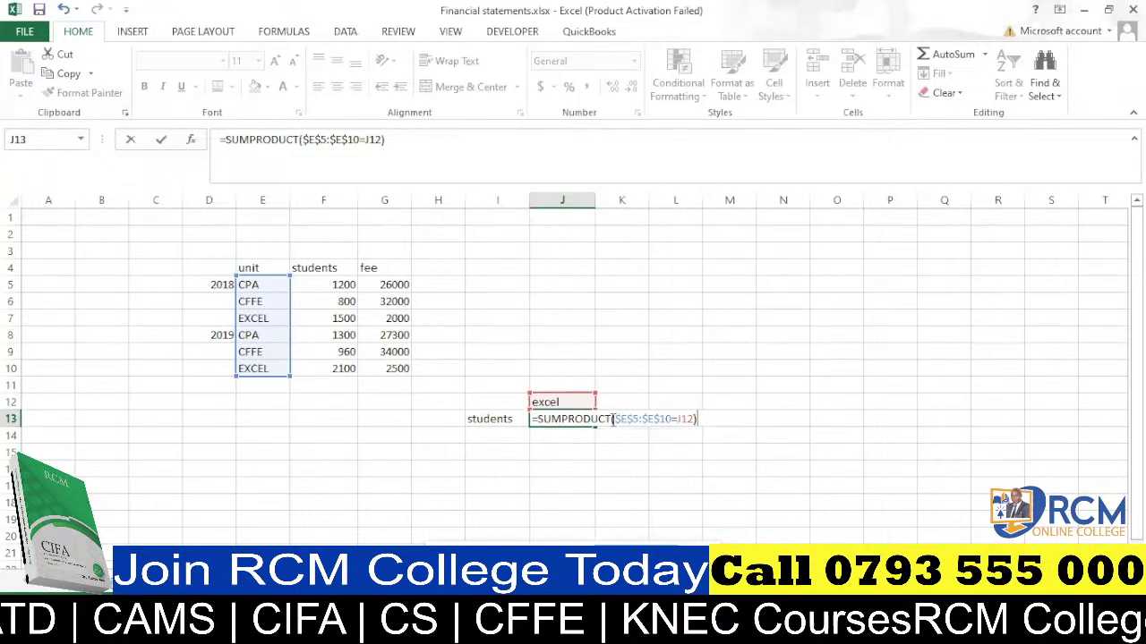
{"action": "left_click", "coordinate": [614, 419]}
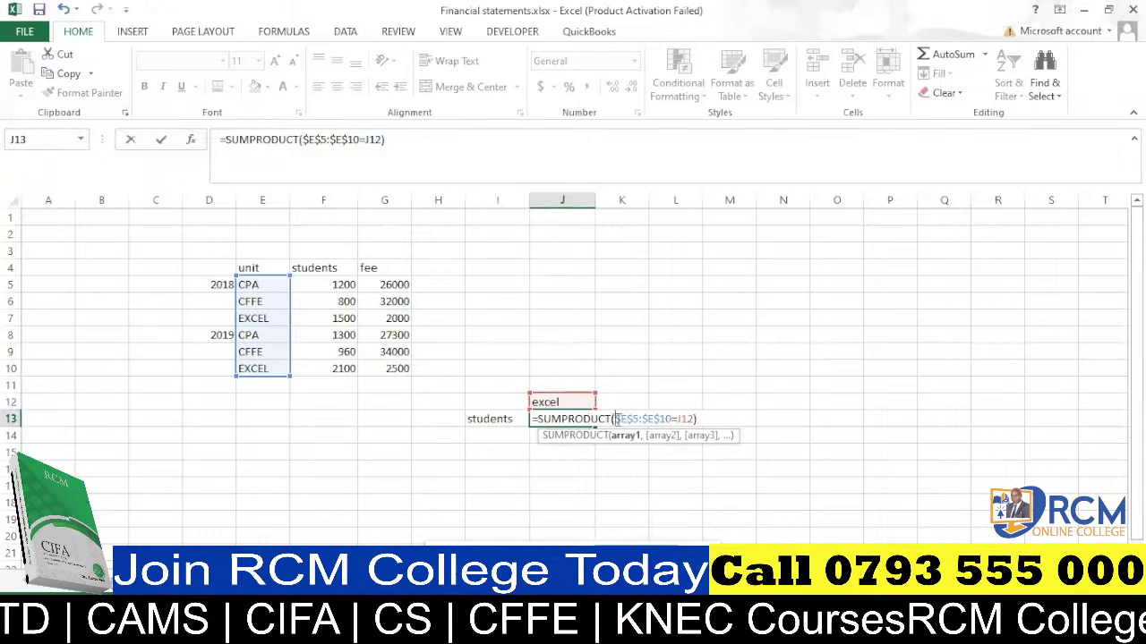
{"action": "type", "text": "("}
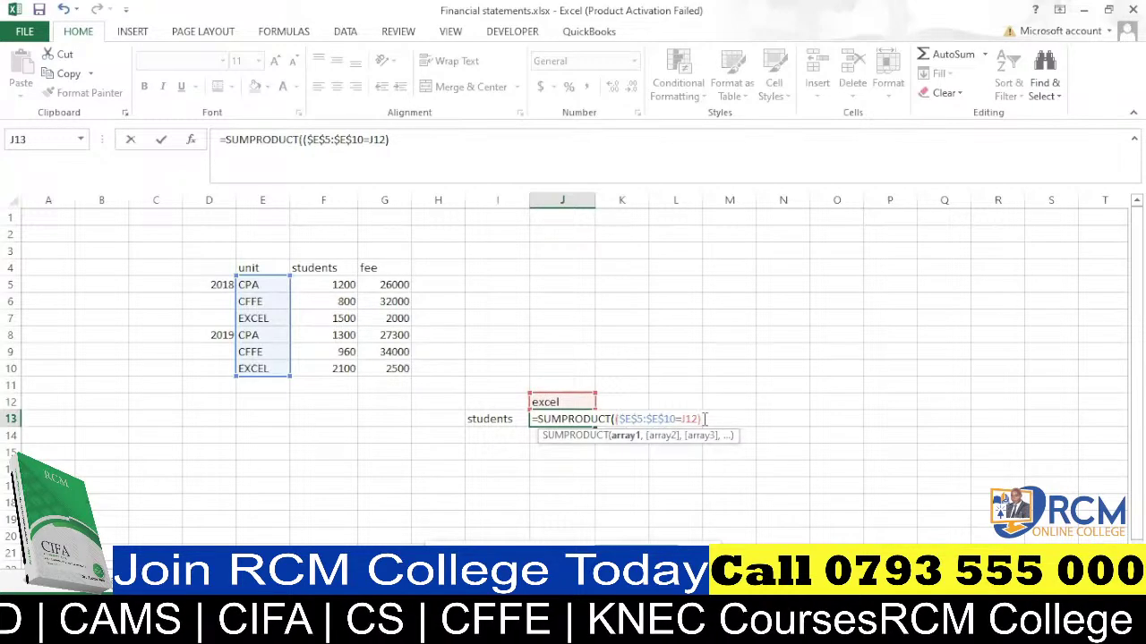
Multiply the condition by the absolute students range $F$5:$F$10 and complete the J13 formula.
{"action": "left_click", "coordinate": [705, 418]}
{"action": "type", "text": "*"}
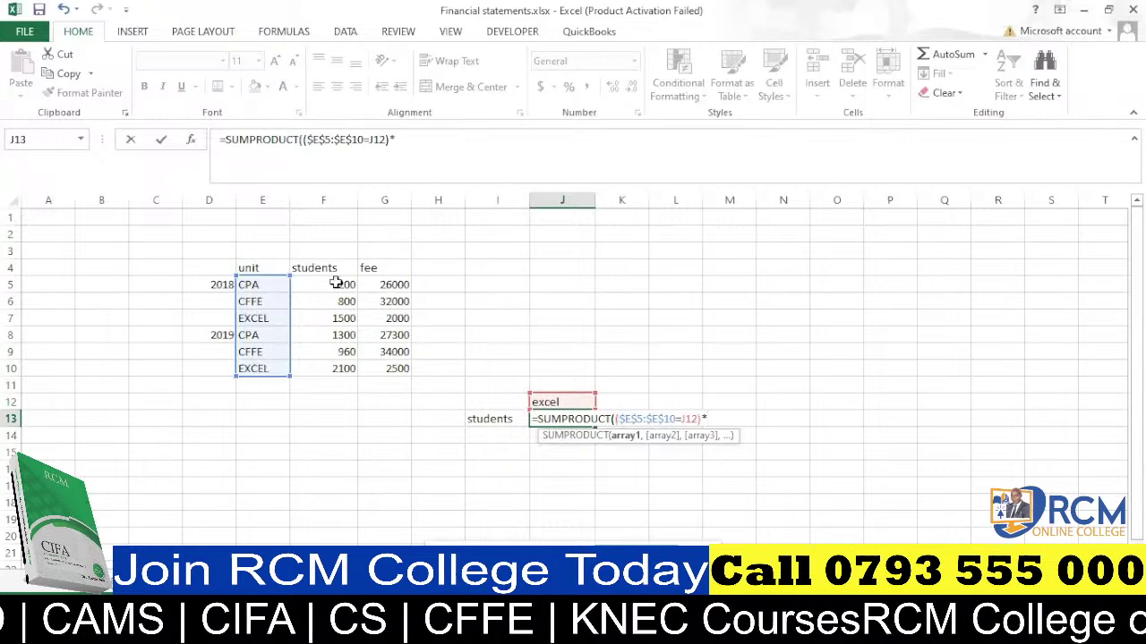
{"action": "left_click_drag", "start_coordinate": [335, 283], "coordinate": [342, 367]}
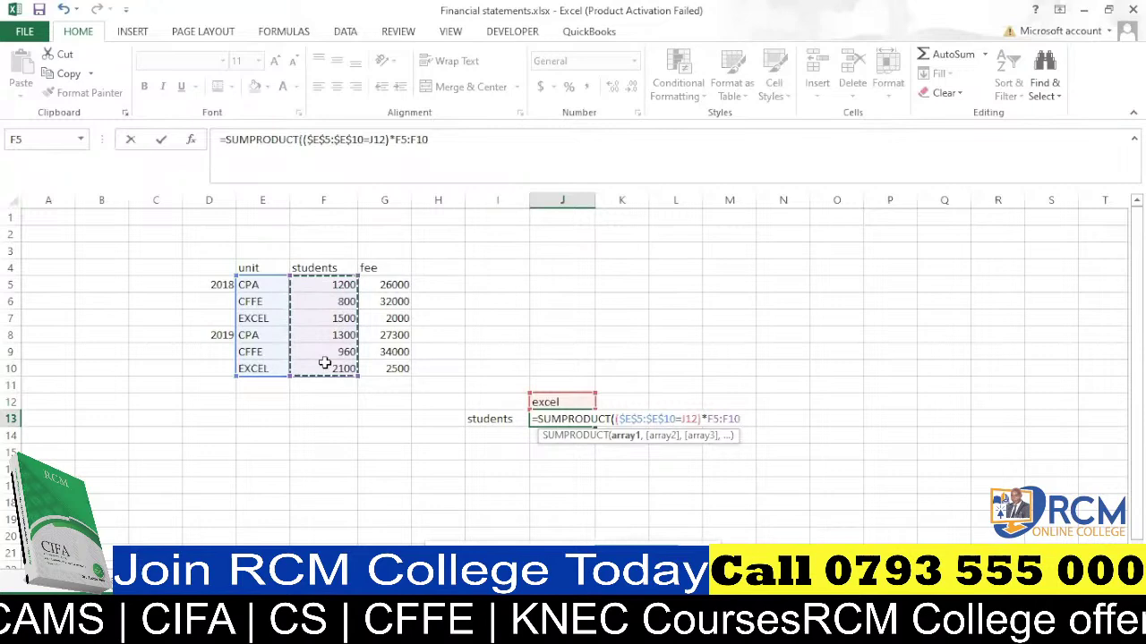
{"action": "key", "text": "F4"}
{"action": "type", "text": ")"}
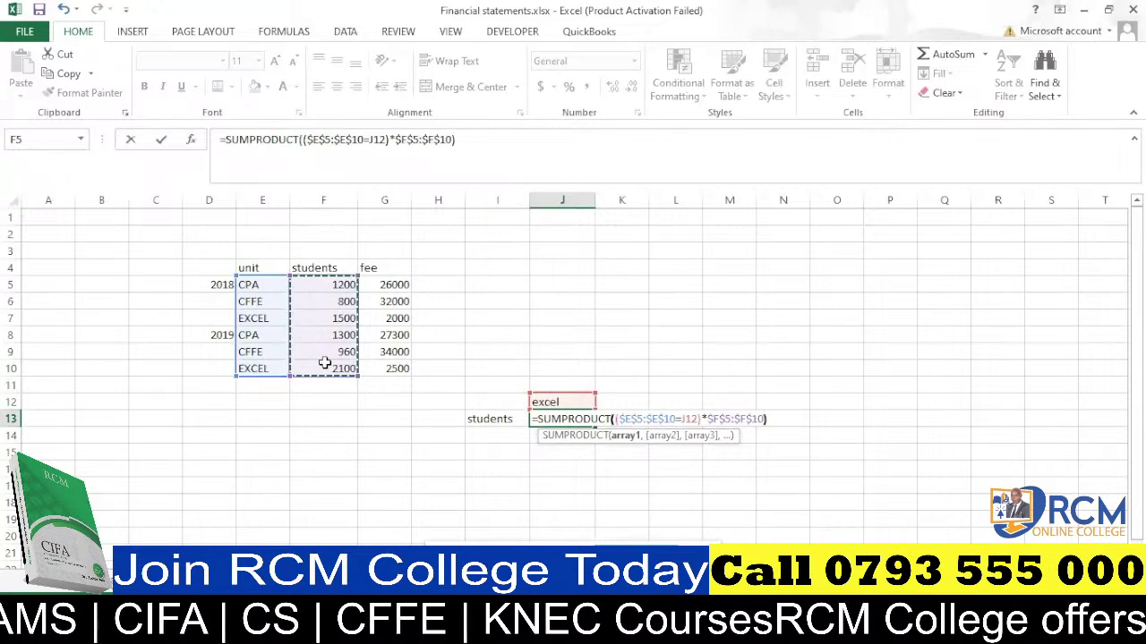
{"action": "key", "text": "Return"}
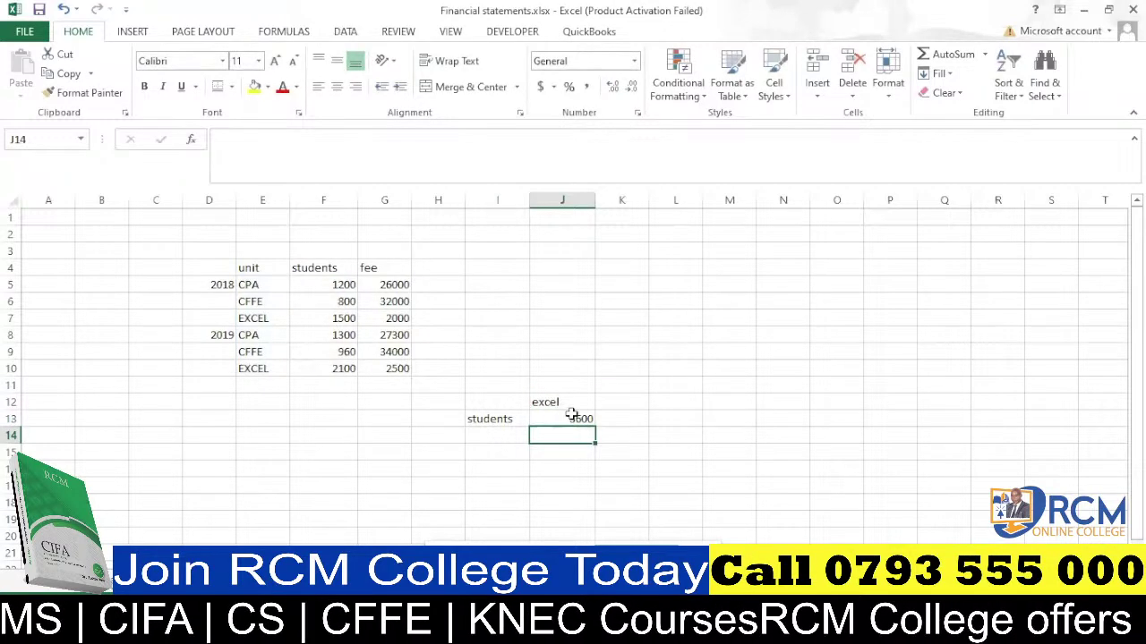
Copy the students formula from J13 across to L13, and enter the criteria cpa in K12 and excel in L12.
{"action": "left_click_drag", "start_coordinate": [571, 417], "coordinate": [712, 429]}
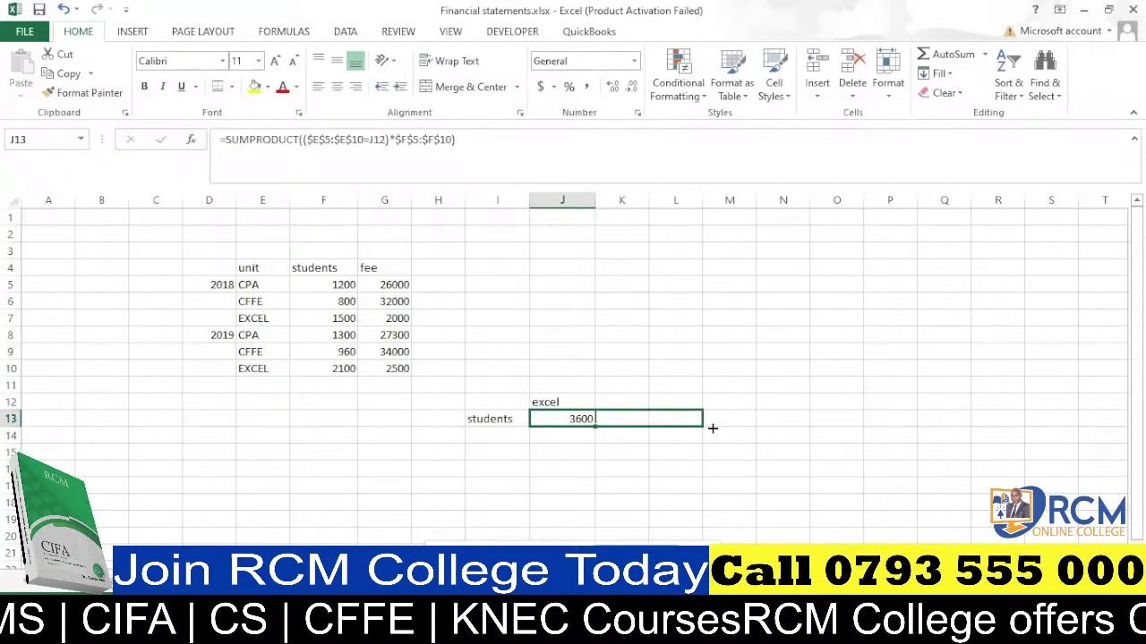
{"action": "left_click", "coordinate": [620, 402]}
{"action": "type", "text": "cpa"}
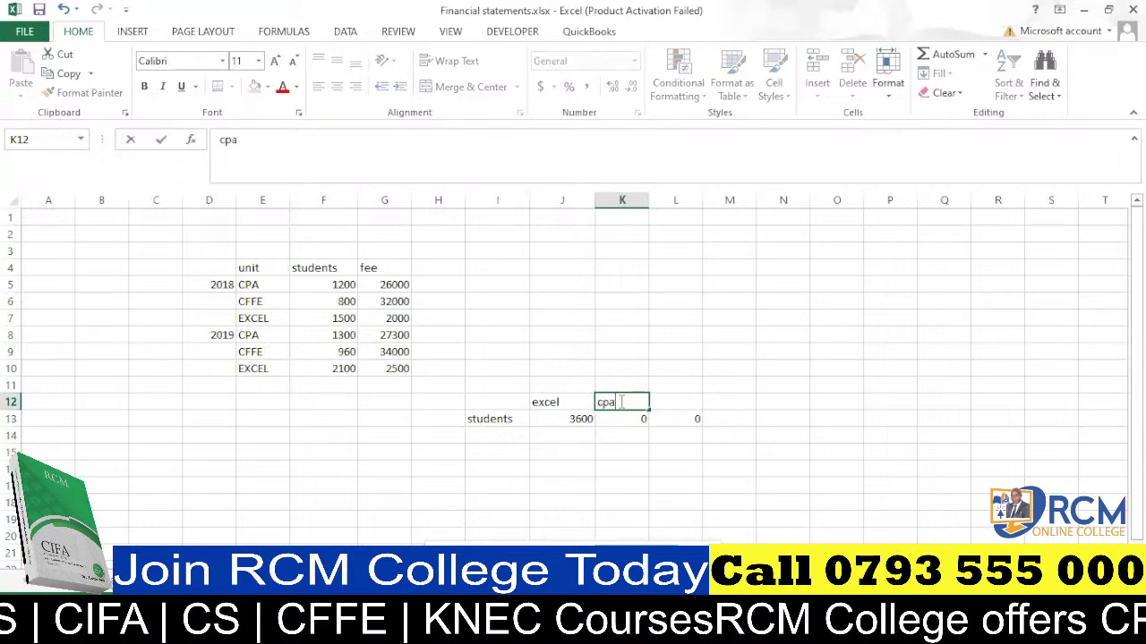
{"action": "left_click", "coordinate": [621, 351]}
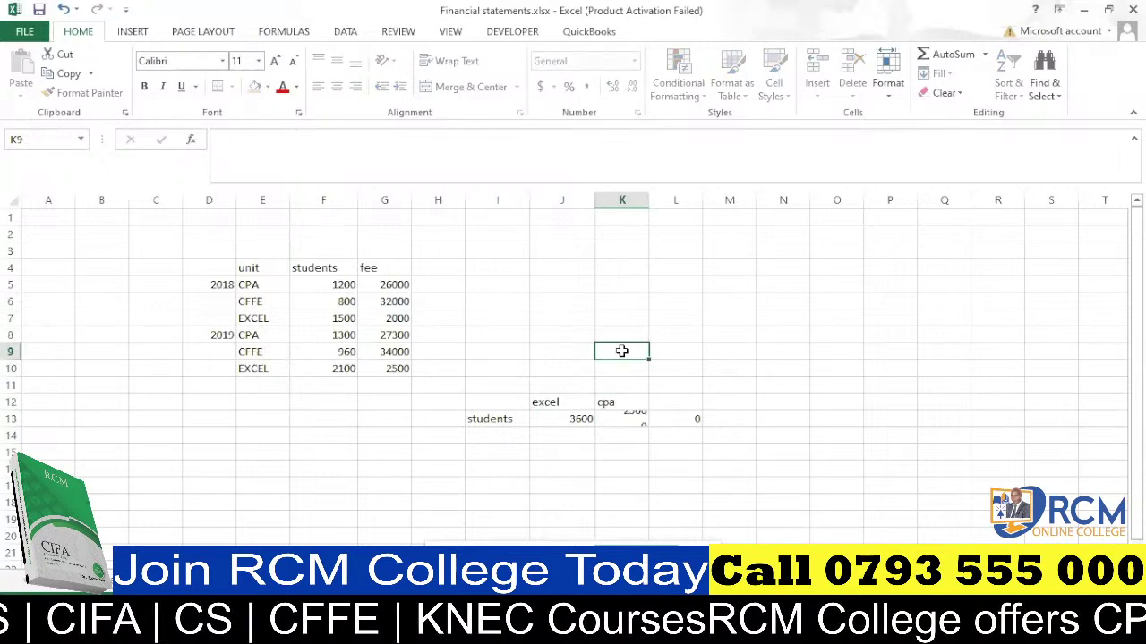
{"action": "left_click", "coordinate": [672, 401]}
{"action": "type", "text": "excel"}
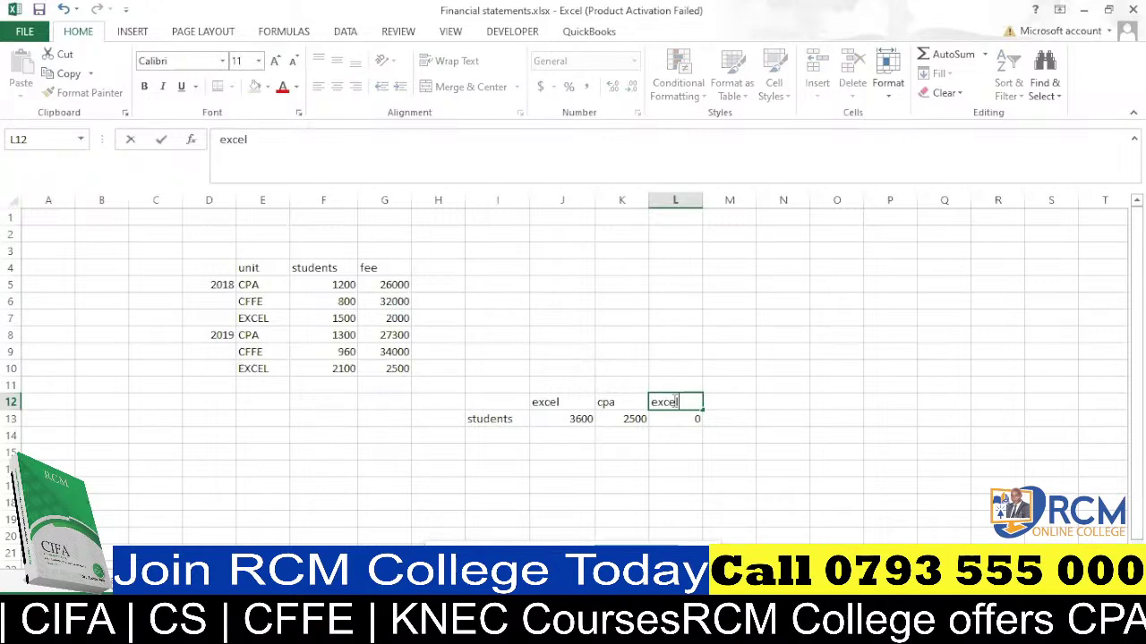
{"action": "left_click", "coordinate": [727, 436]}
Enter the label fees in I14, below the students label.
{"action": "left_click", "coordinate": [490, 436]}
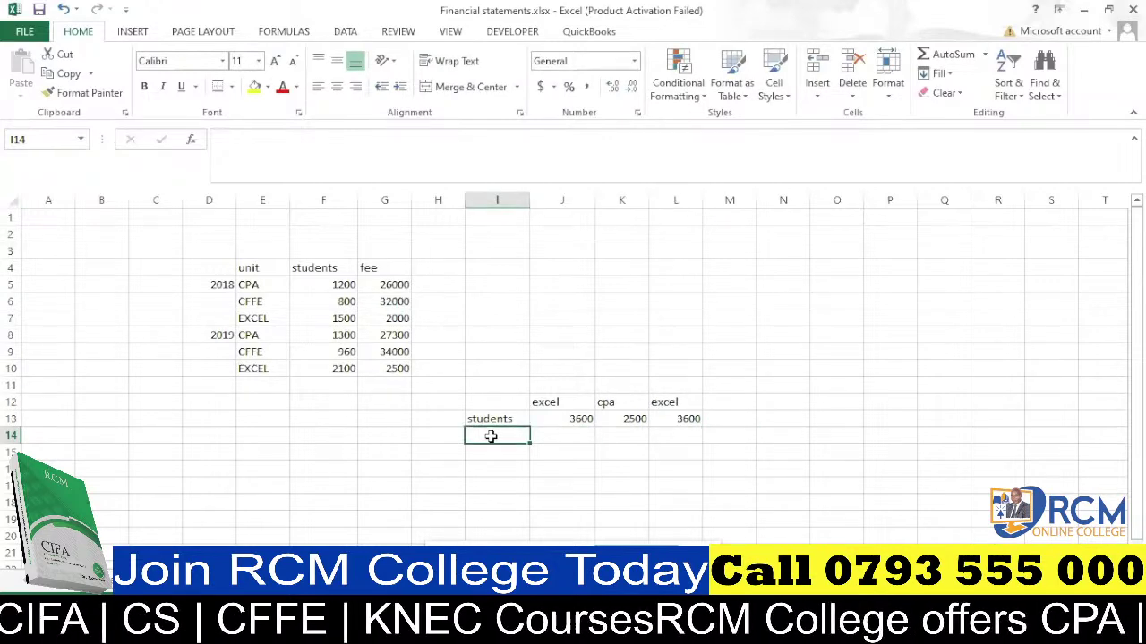
{"action": "type", "text": "fees"}
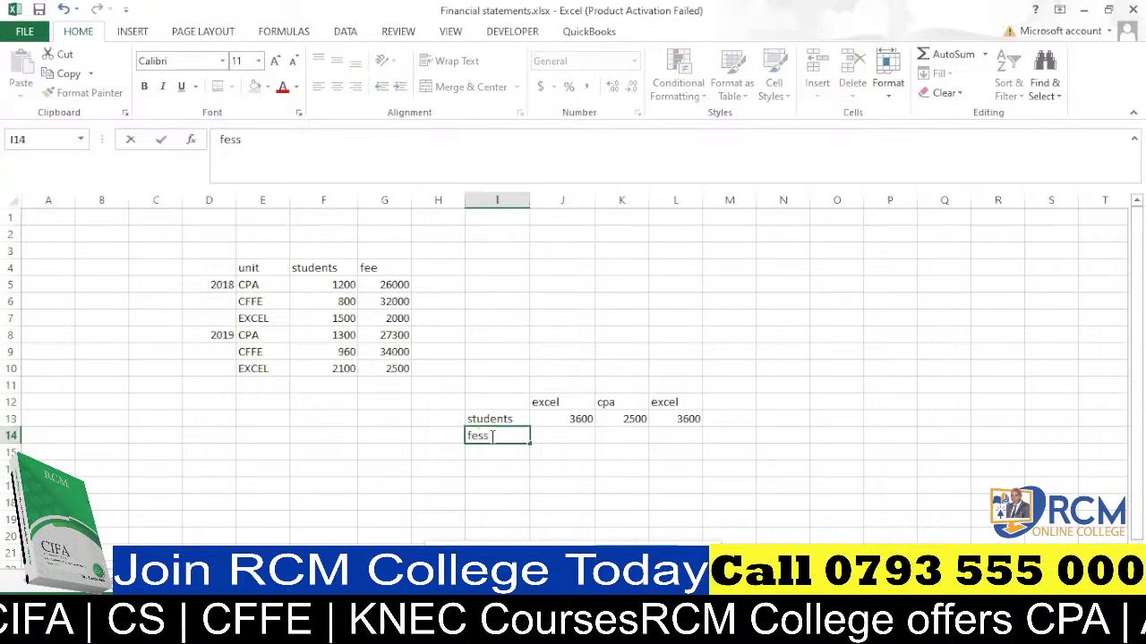
{"action": "key", "text": "BackSpace"}
{"action": "key", "text": "BackSpace"}
{"action": "type", "text": "es"}
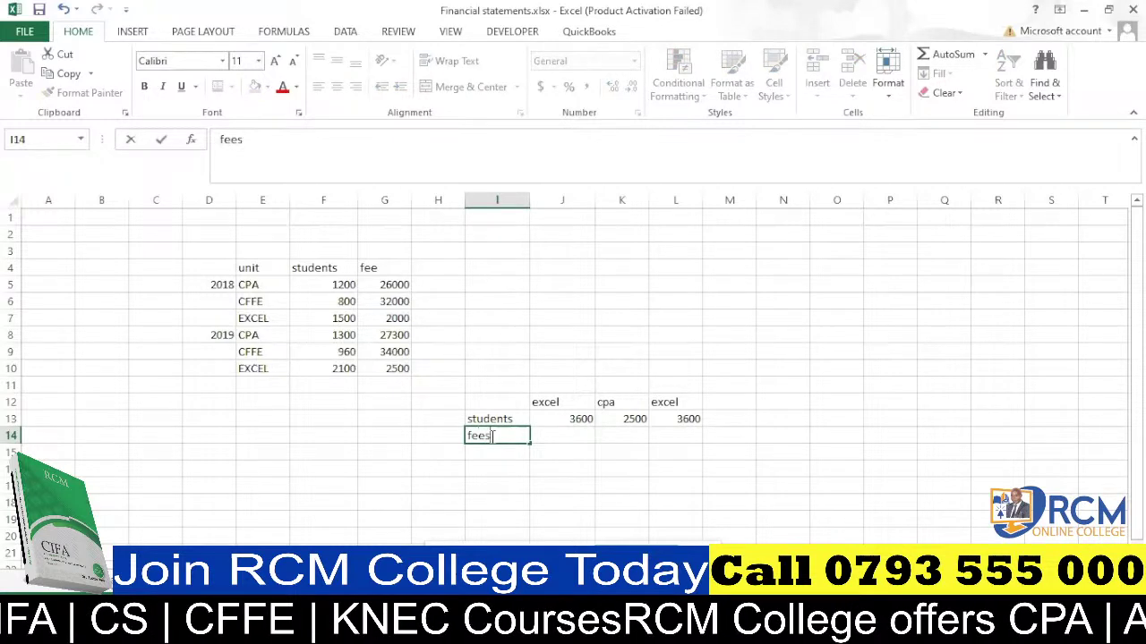
Start a SUMPRODUCT formula in J14 with the absolute unit range $E$5:$E$10.
{"action": "left_click", "coordinate": [546, 435]}
{"action": "type", "text": "="}
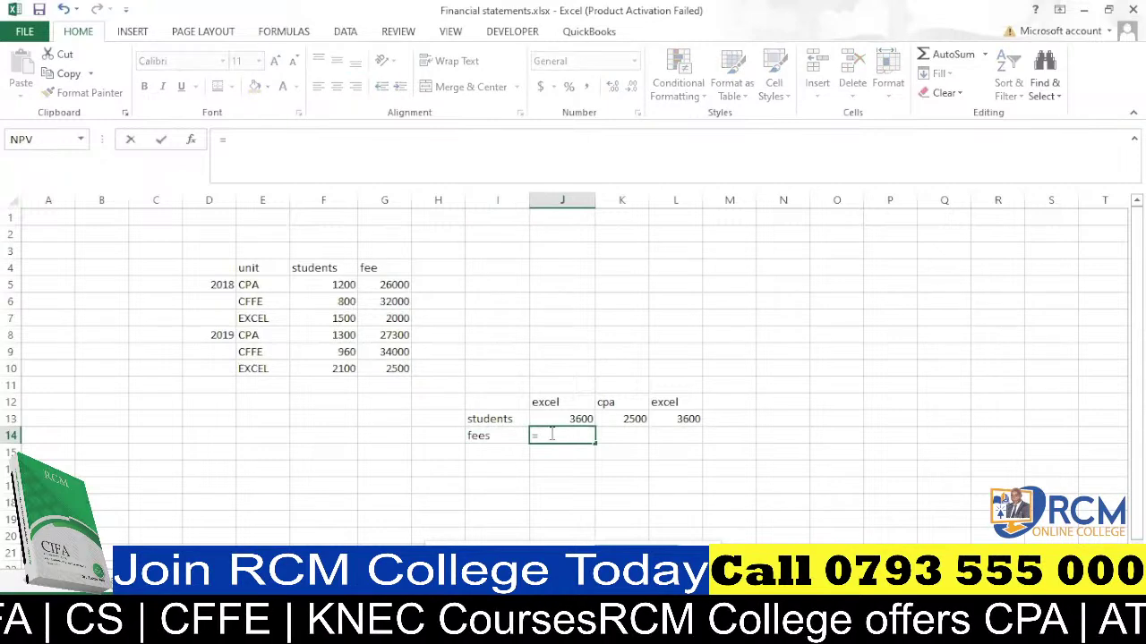
{"action": "type", "text": "su"}
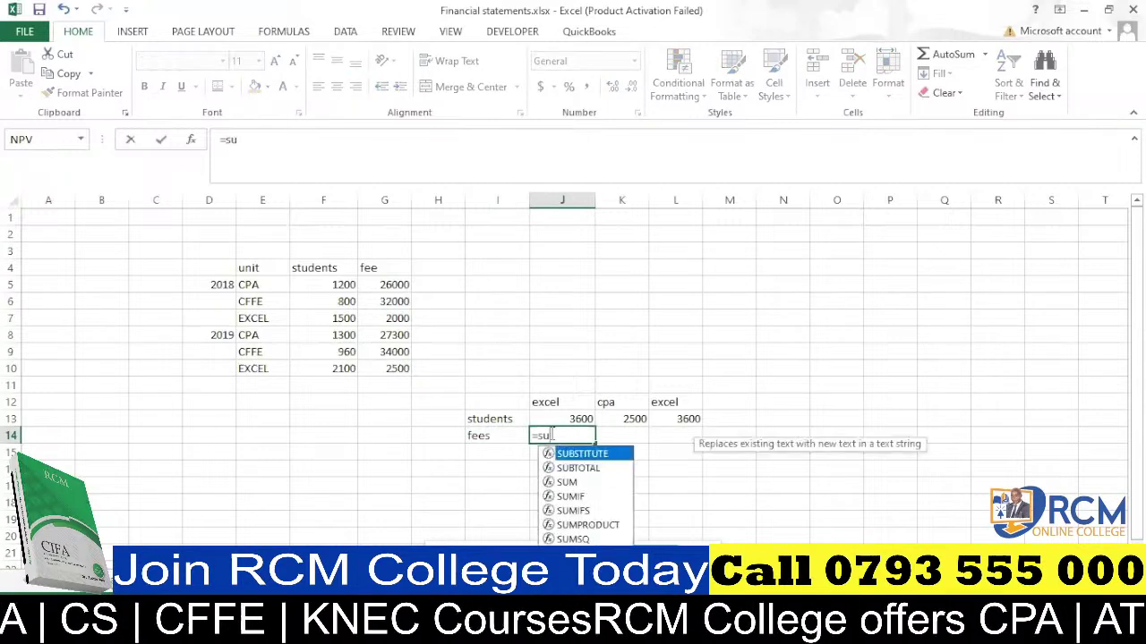
{"action": "type", "text": "mp"}
{"action": "key", "text": "Tab"}
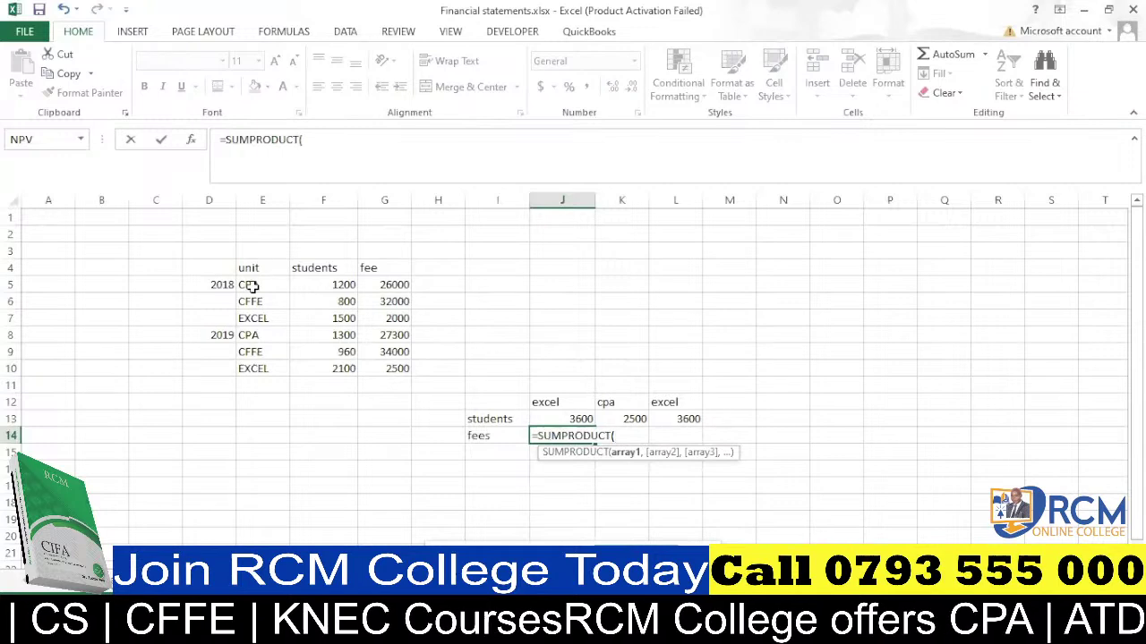
{"action": "left_click_drag", "start_coordinate": [252, 284], "coordinate": [257, 359]}
{"action": "key", "text": "F4"}
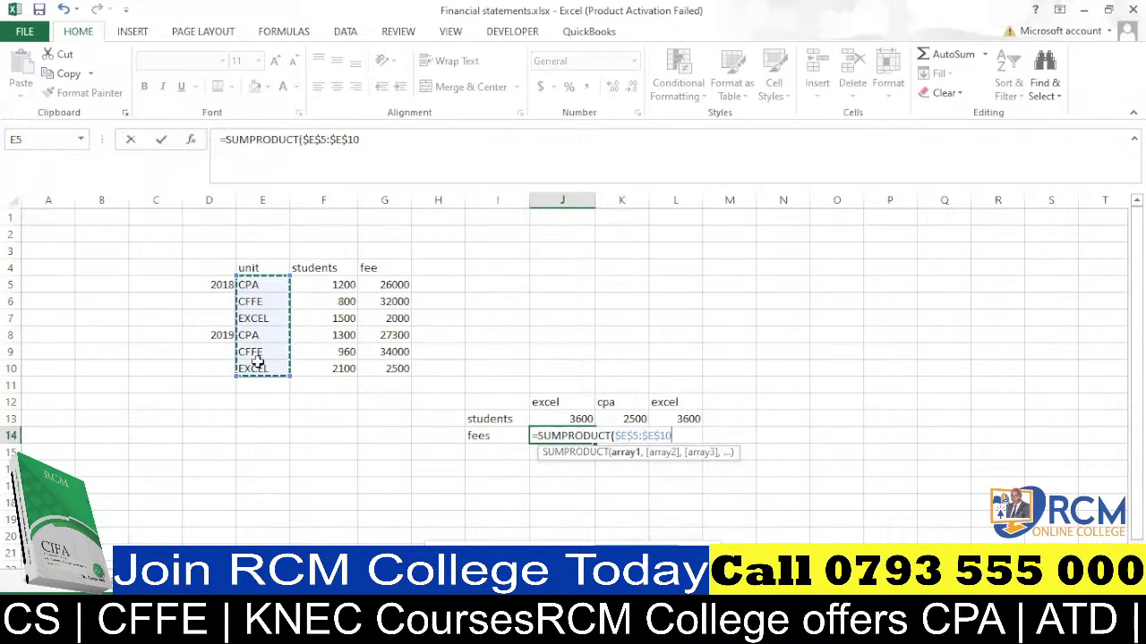
Compare the unit range with J12, lock only its row as J$12, and enclose the condition in parentheses.
{"action": "type", "text": "="}
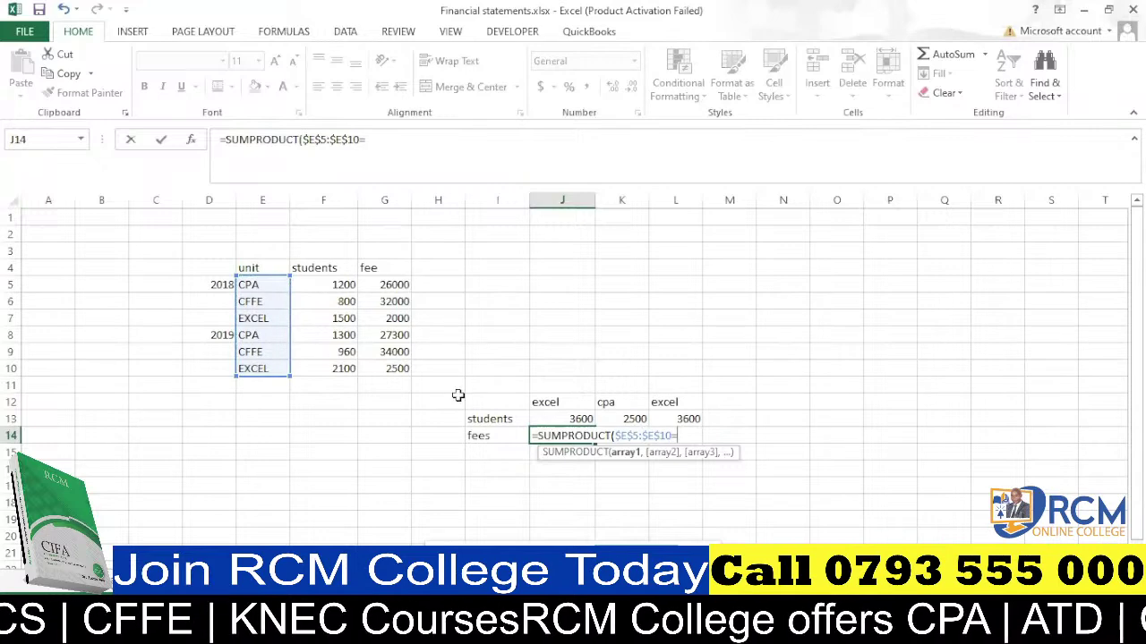
{"action": "left_click", "coordinate": [546, 403]}
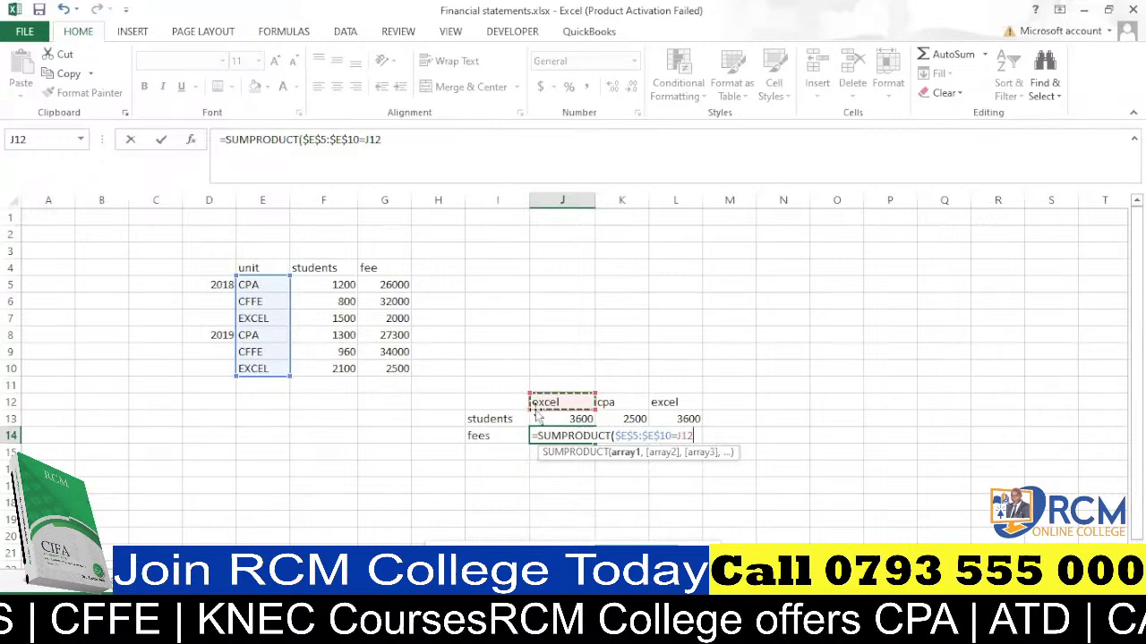
{"action": "left_click", "coordinate": [683, 436]}
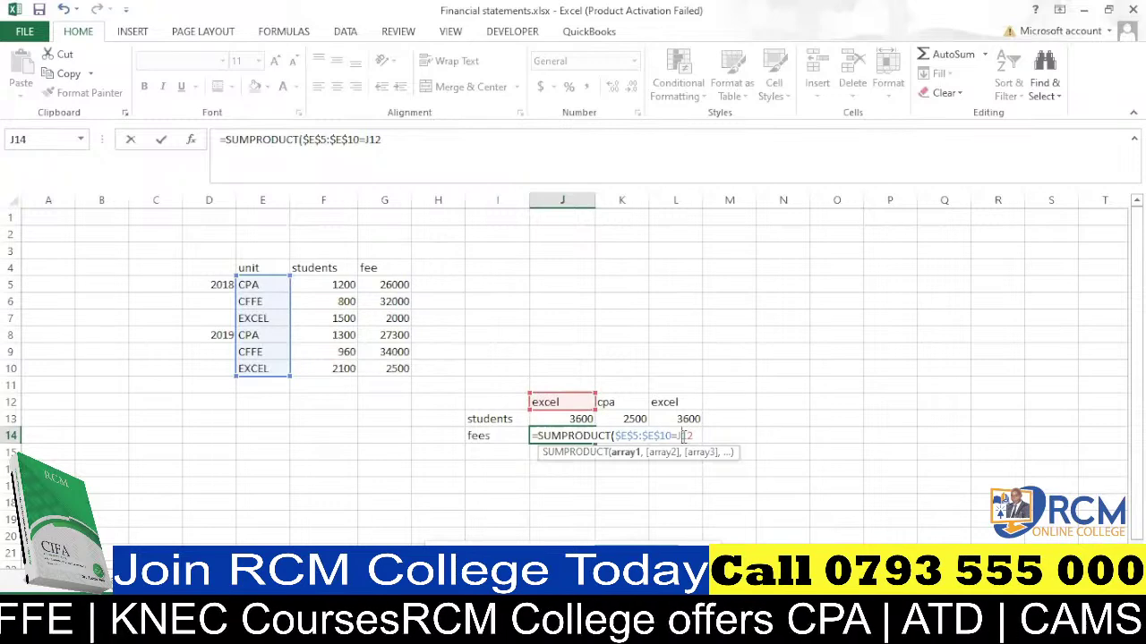
{"action": "type", "text": "$12"}
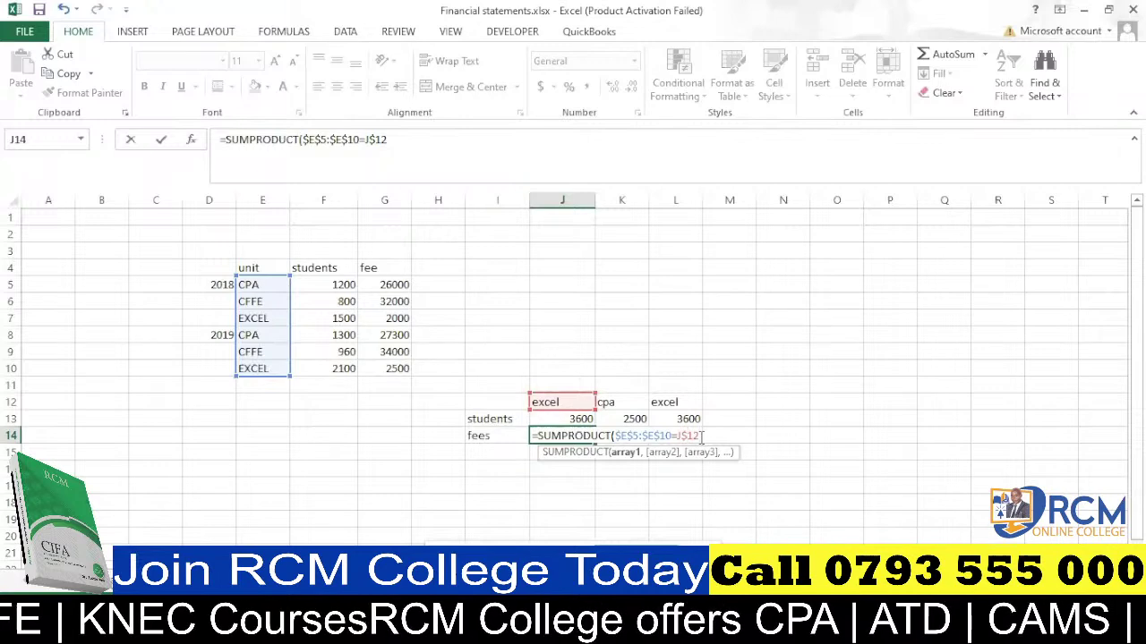
{"action": "type", "text": ")"}
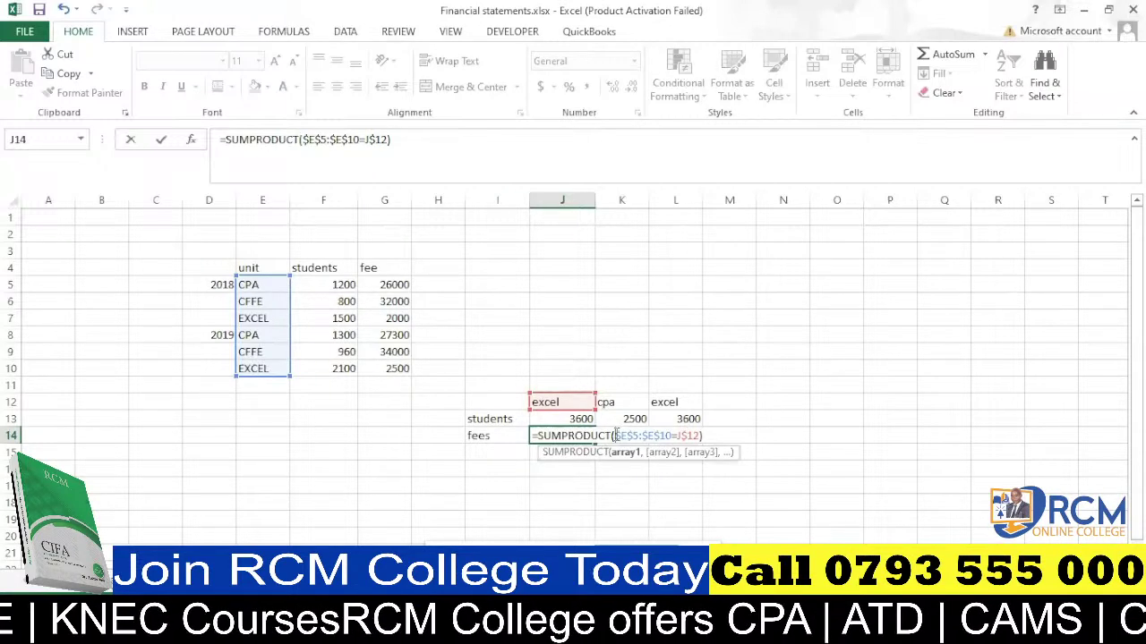
{"action": "left_click", "coordinate": [616, 435]}
{"action": "type", "text": "("}
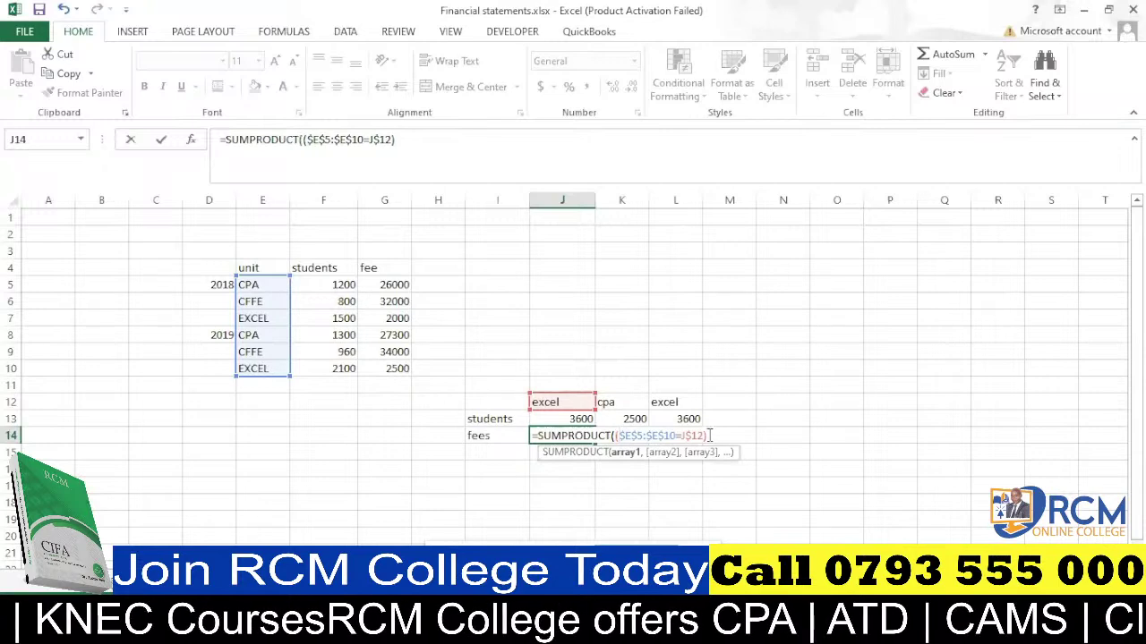
Multiply the unit condition in the J14 formula by the absolute students range $F$5:$F$10.
{"action": "left_click", "coordinate": [709, 435]}
{"action": "type", "text": "*"}
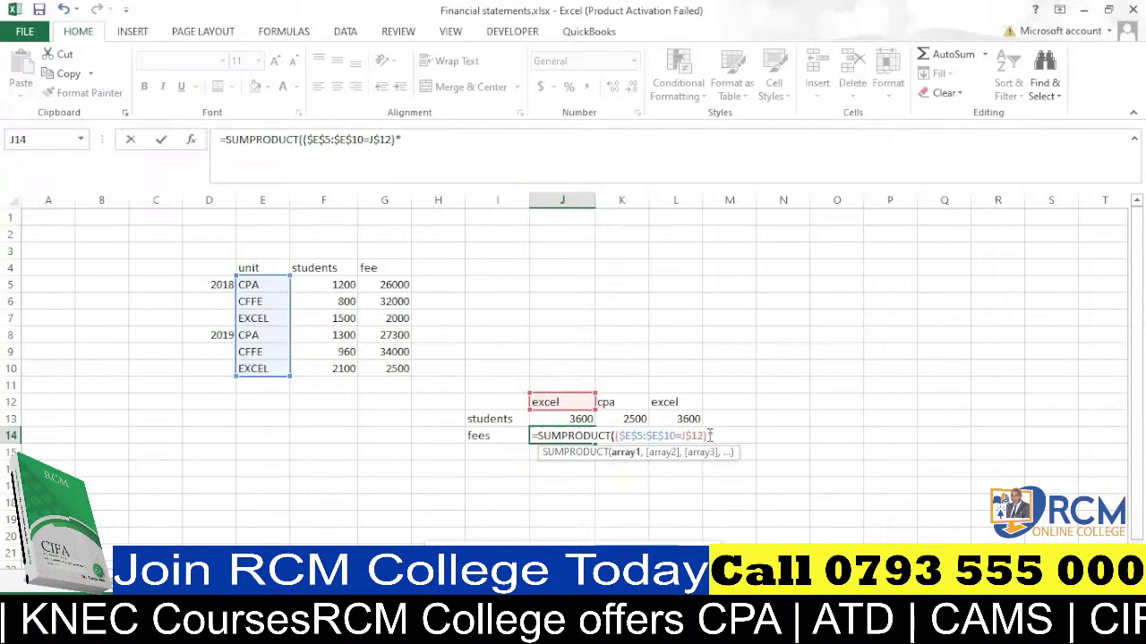
{"action": "left_click", "coordinate": [324, 286]}
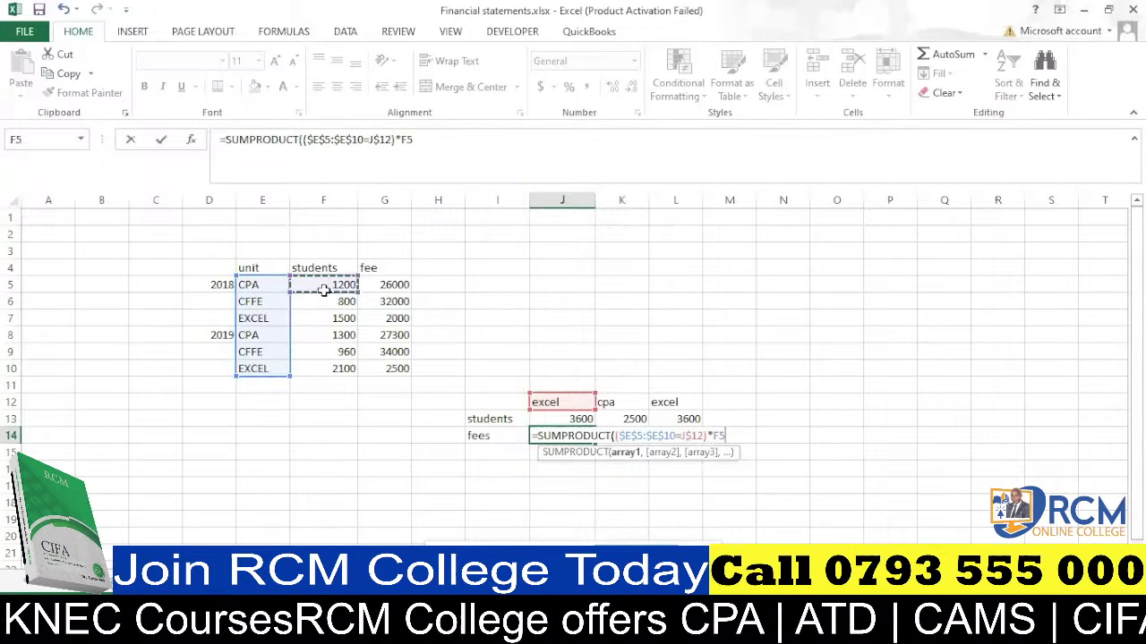
{"action": "left_click_drag", "start_coordinate": [324, 289], "coordinate": [340, 368]}
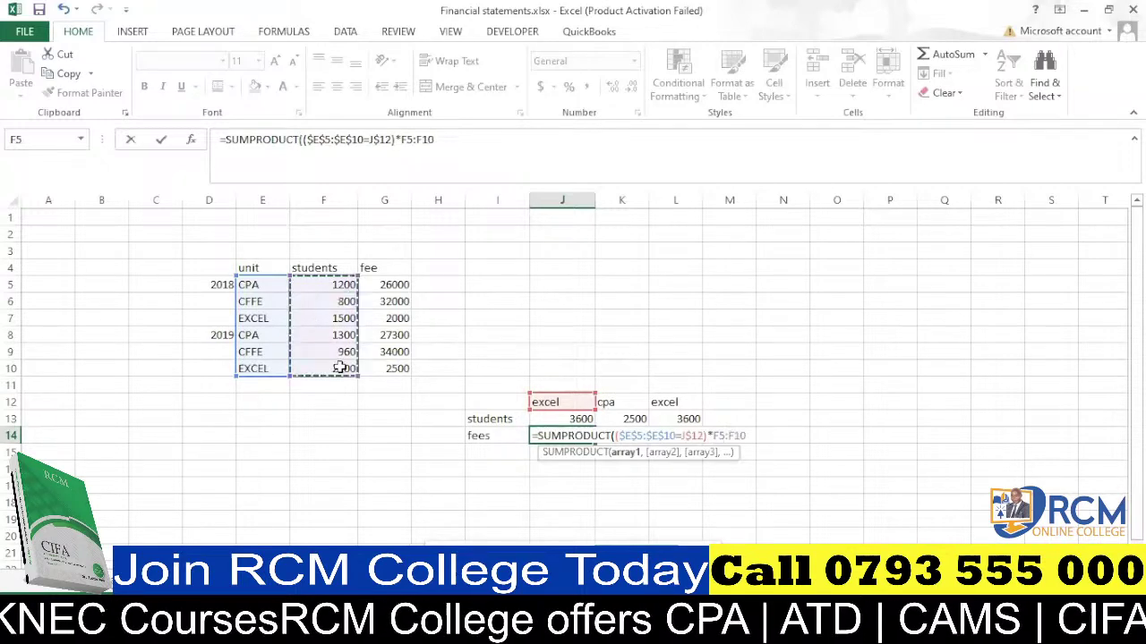
{"action": "key", "text": "F4"}
{"action": "type", "text": "*"}
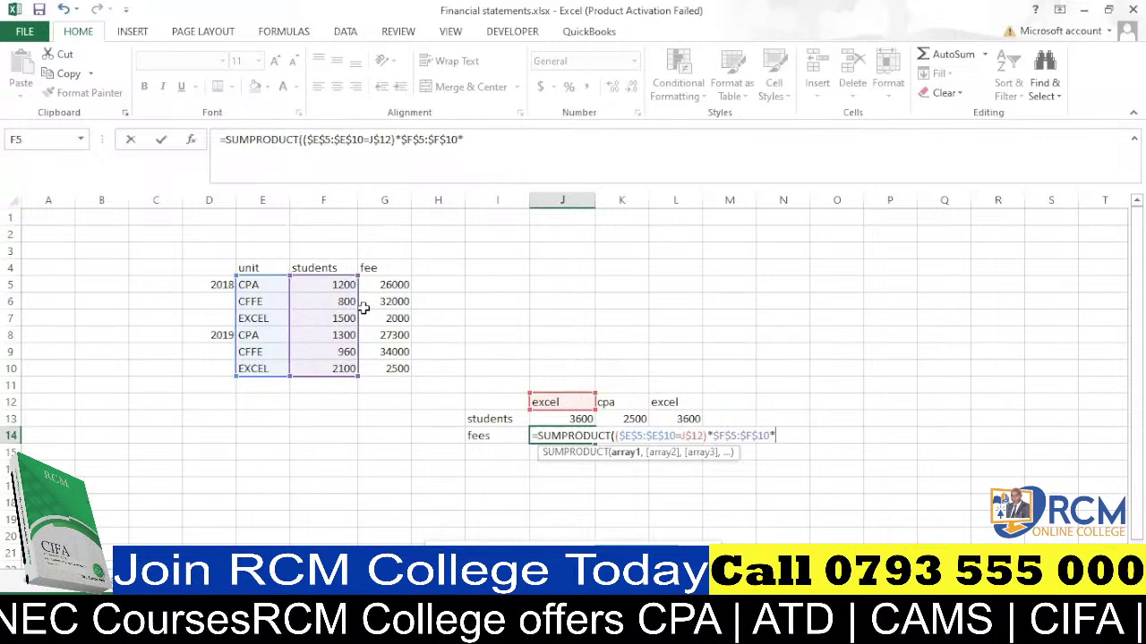
Multiply by the absolute fee range $G$5:$G$10 and complete the SUMPRODUCT formula in J14.
{"action": "left_click_drag", "start_coordinate": [392, 284], "coordinate": [396, 369]}
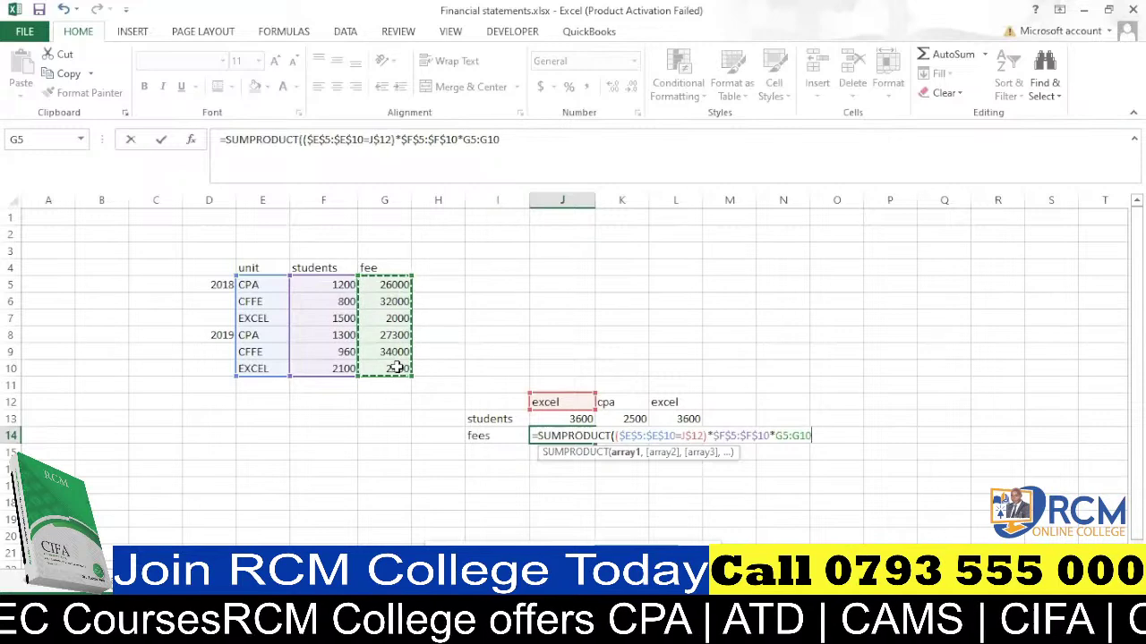
{"action": "key", "text": "F4"}
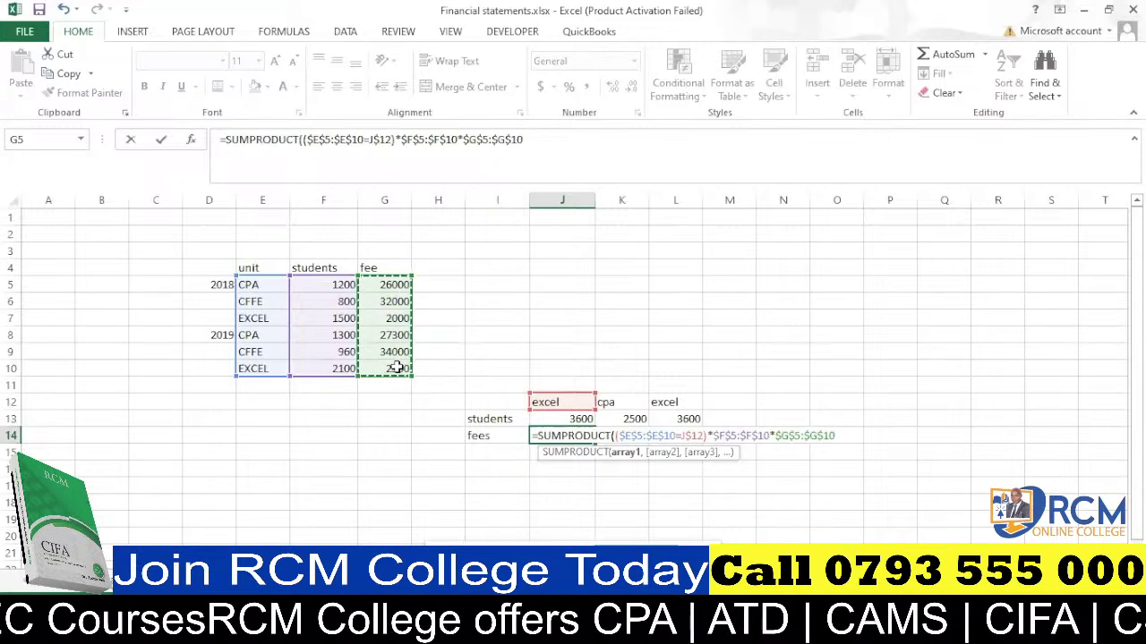
{"action": "type", "text": ")"}
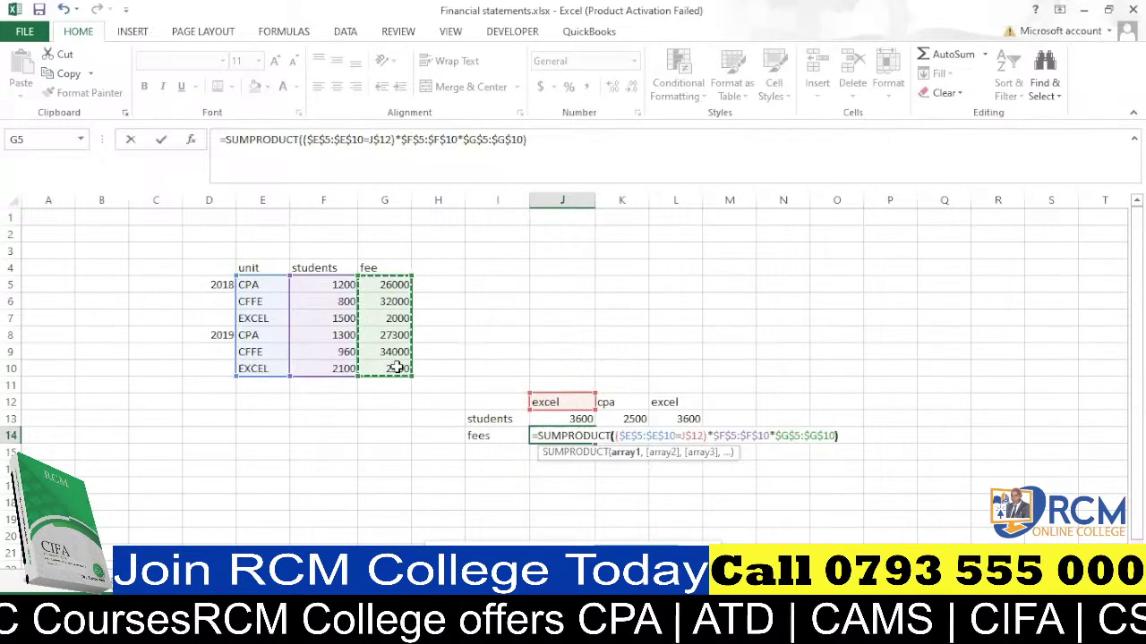
{"action": "key", "text": "Return"}
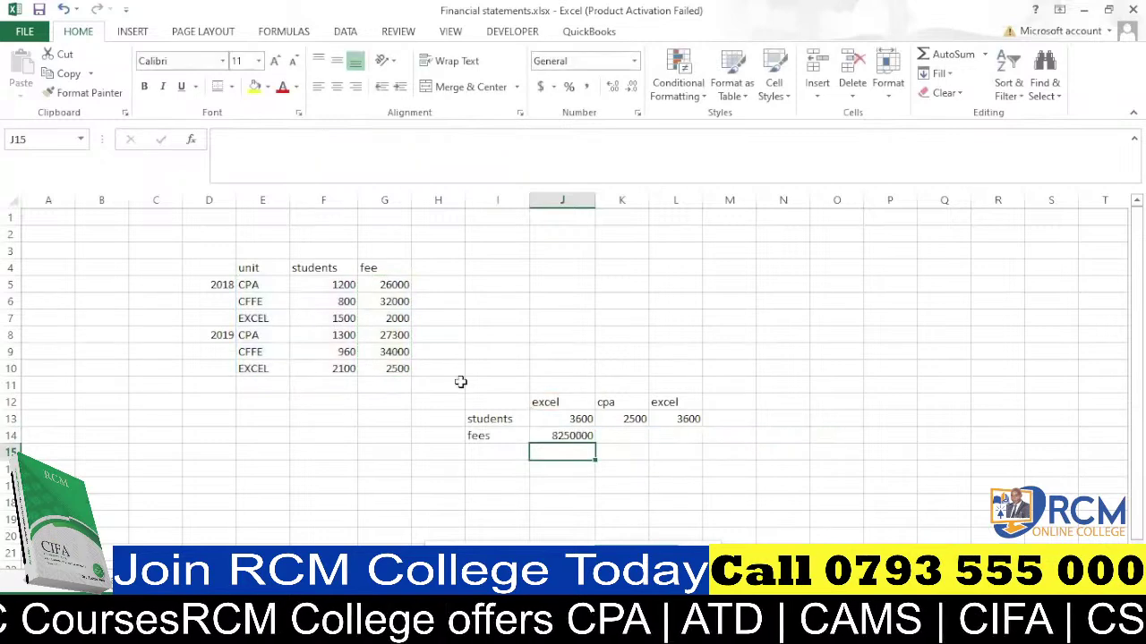
Copy the fees formula from J14 across to L14, and change the criterion in J12 to cffe.
{"action": "left_click", "coordinate": [571, 437]}
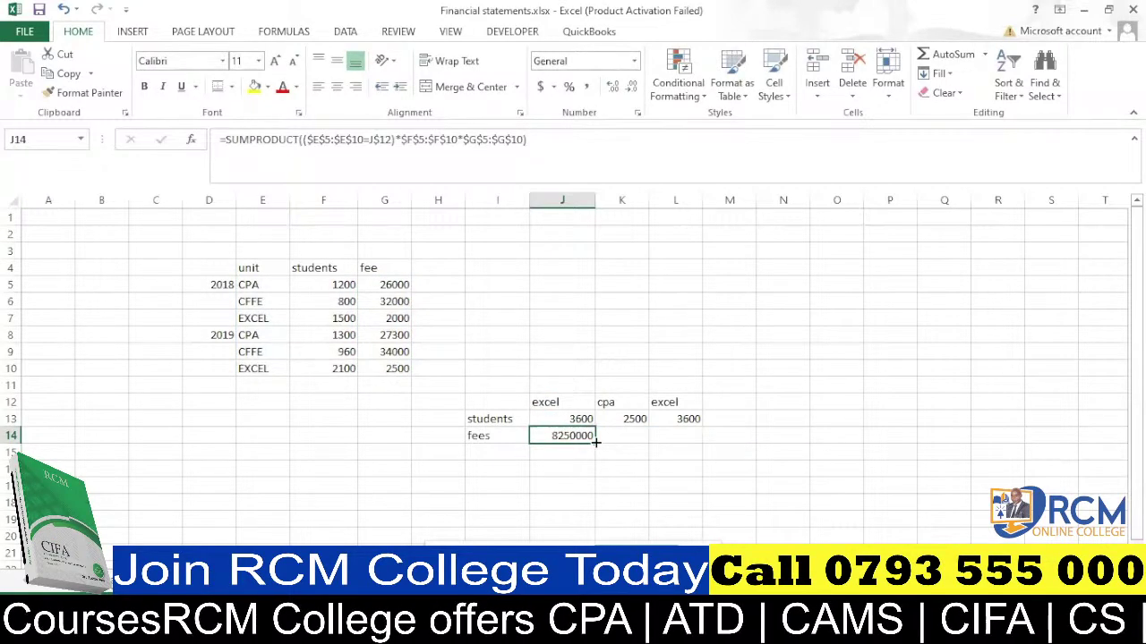
{"action": "left_click_drag", "start_coordinate": [595, 440], "coordinate": [699, 438]}
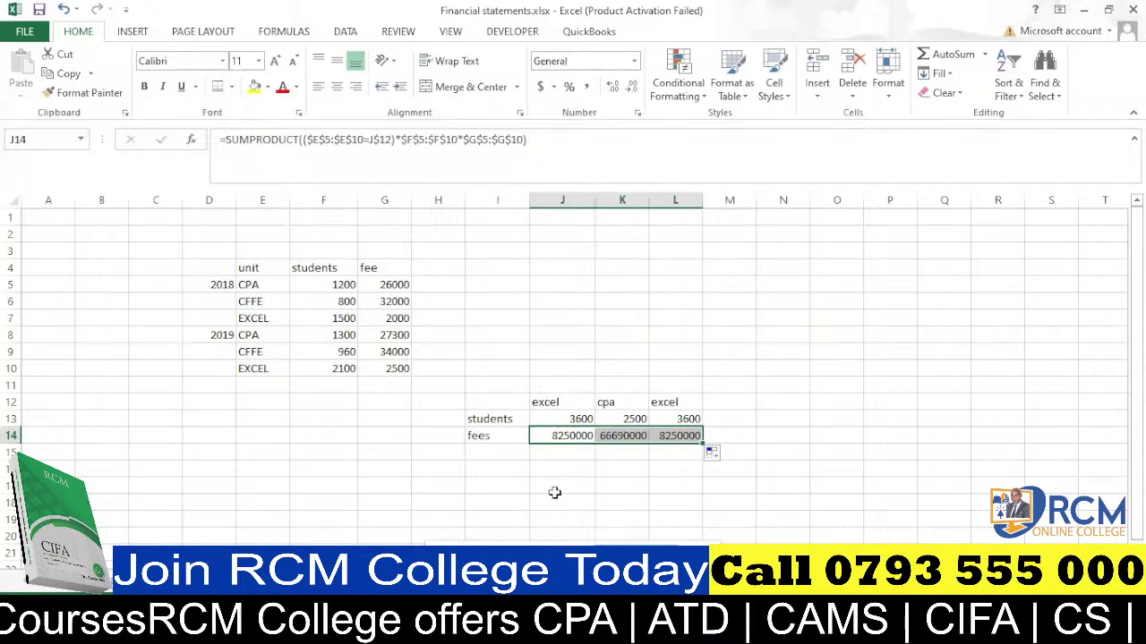
{"action": "left_click", "coordinate": [551, 402]}
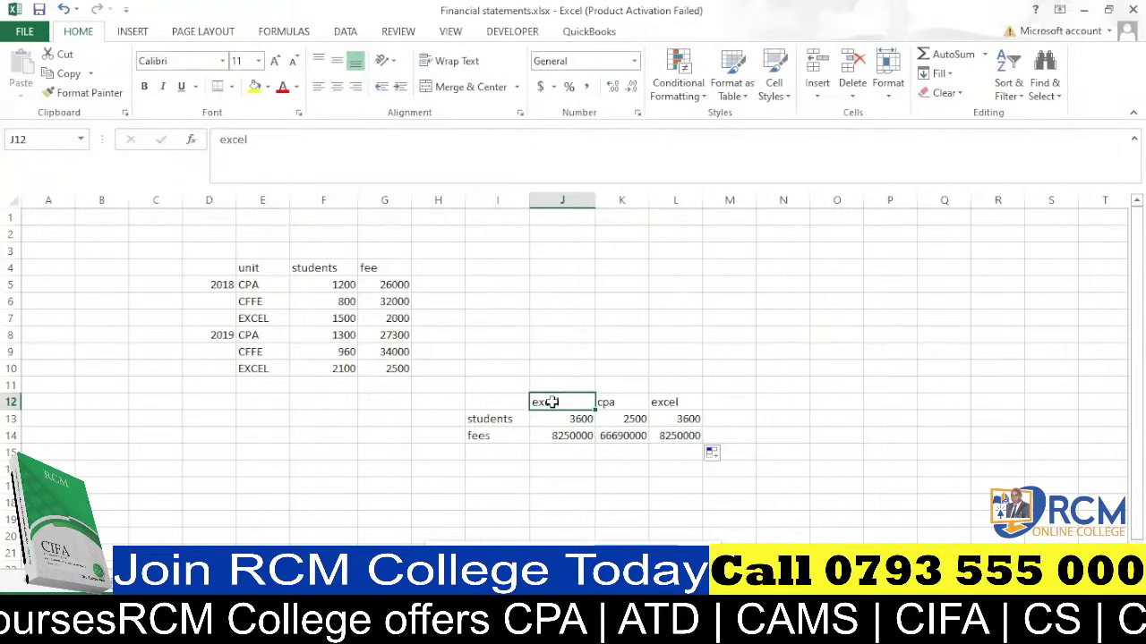
{"action": "type", "text": "cffe"}
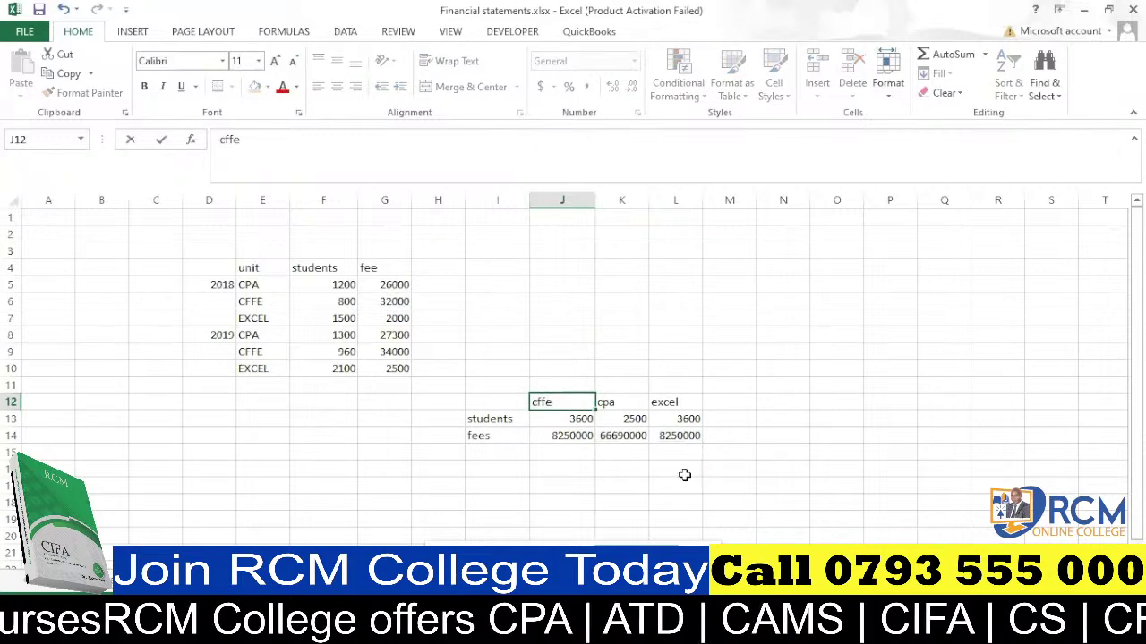
{"action": "left_click", "coordinate": [690, 465]}
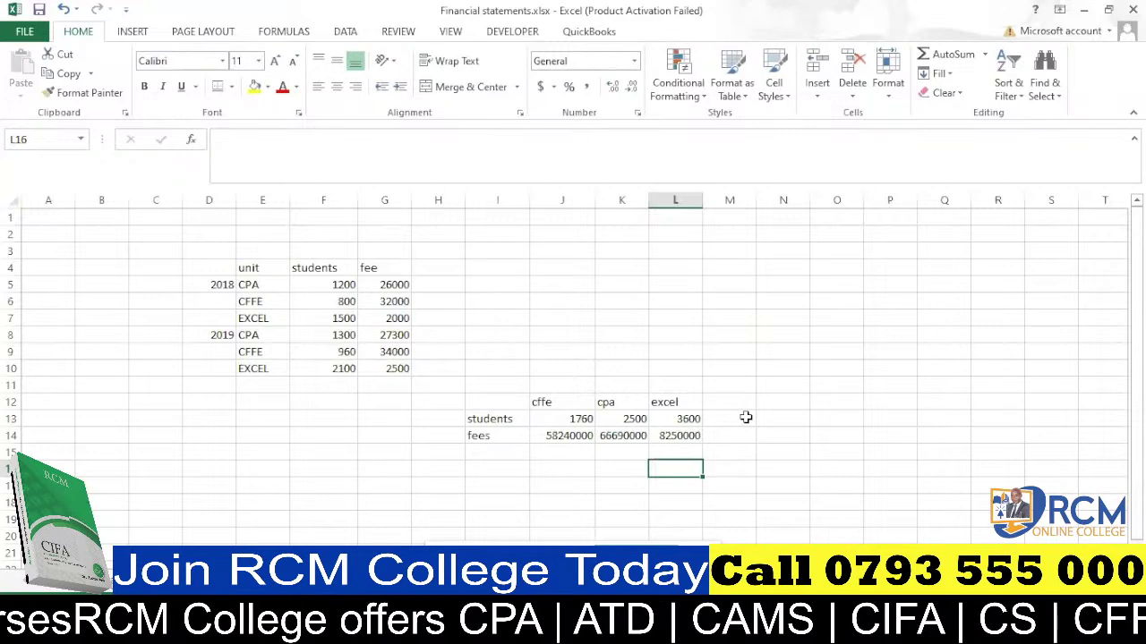
Total the students and fees rows in M13:M14 with AutoSum and fit column M's width to its contents.
{"action": "left_click_drag", "start_coordinate": [746, 417], "coordinate": [743, 435]}
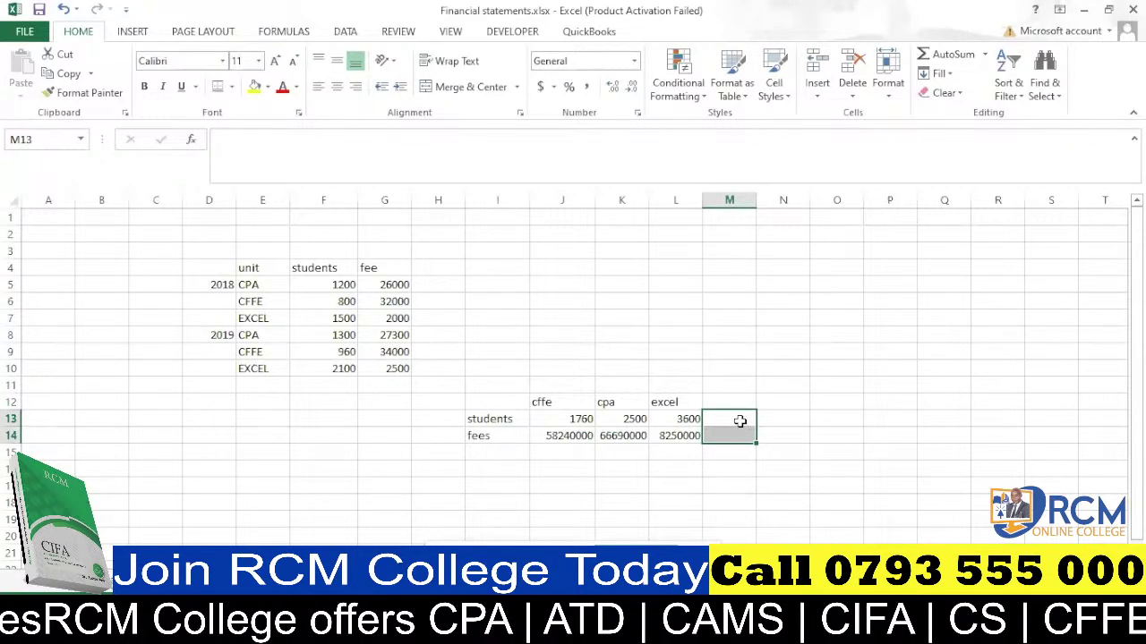
{"action": "key", "text": "alt+equal"}
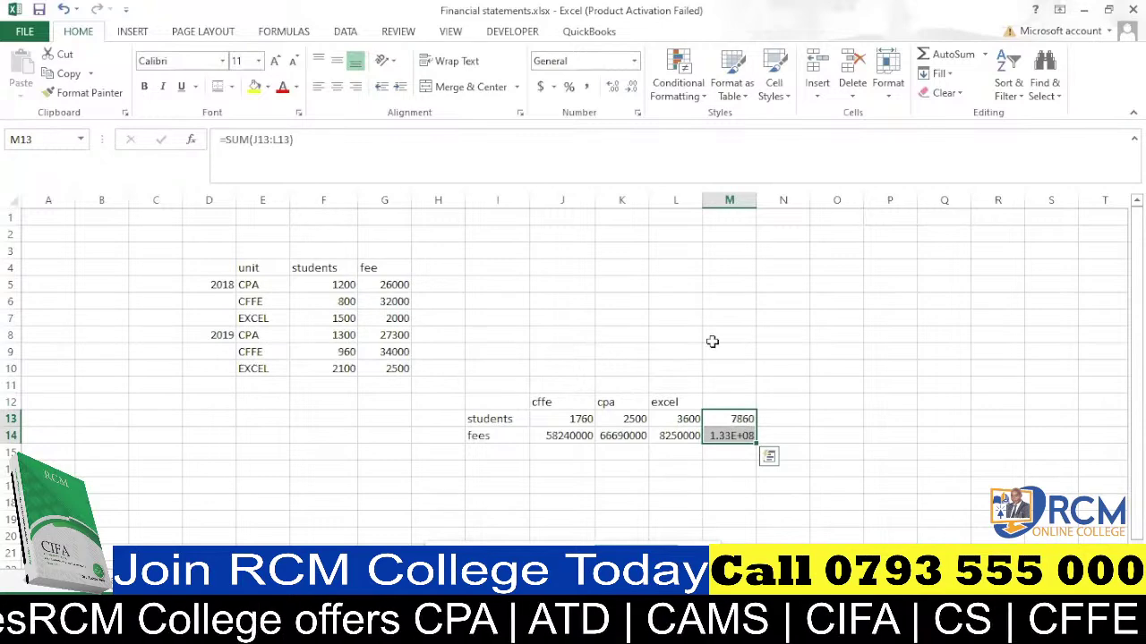
{"action": "double_click", "coordinate": [756, 198]}
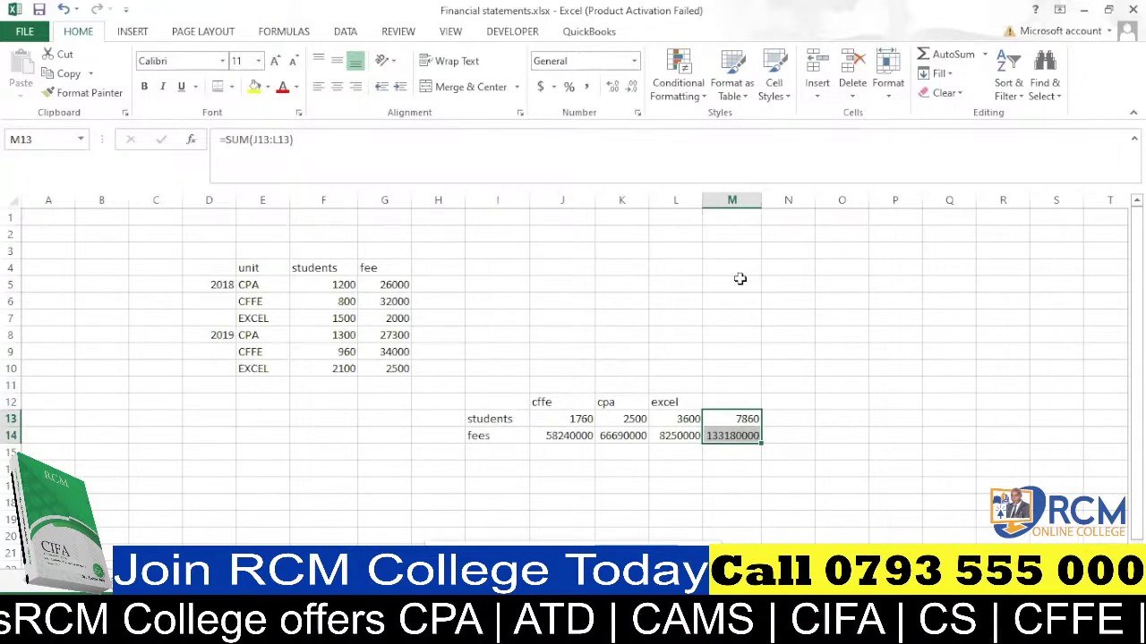
Check which cells the row totals in M13 and M14 add up.
{"action": "left_click", "coordinate": [748, 420]}
{"action": "double_click", "coordinate": [748, 420]}
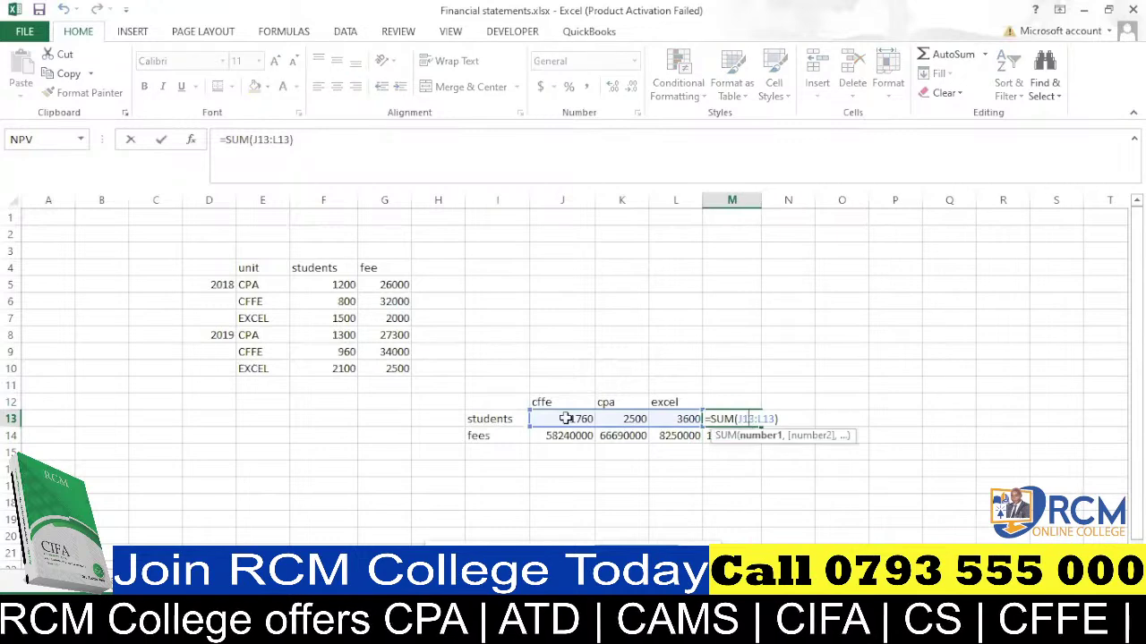
{"action": "left_click", "coordinate": [735, 435]}
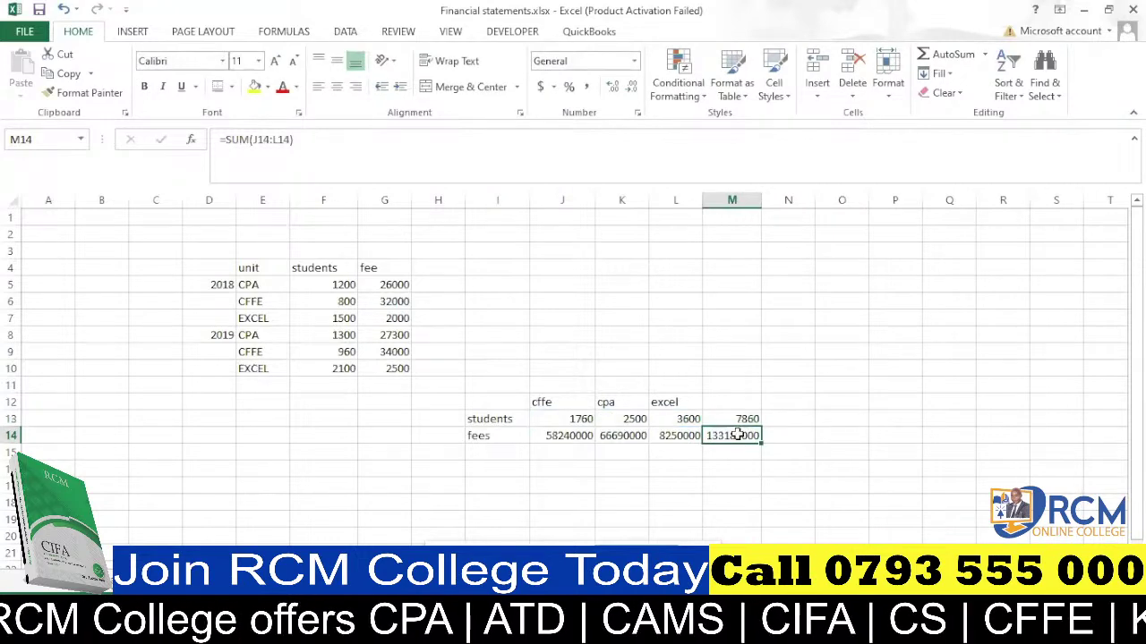
Format J13:M14 with thousands separators and no decimals, and fit column J's width to its contents.
{"action": "left_click_drag", "start_coordinate": [564, 418], "coordinate": [739, 438]}
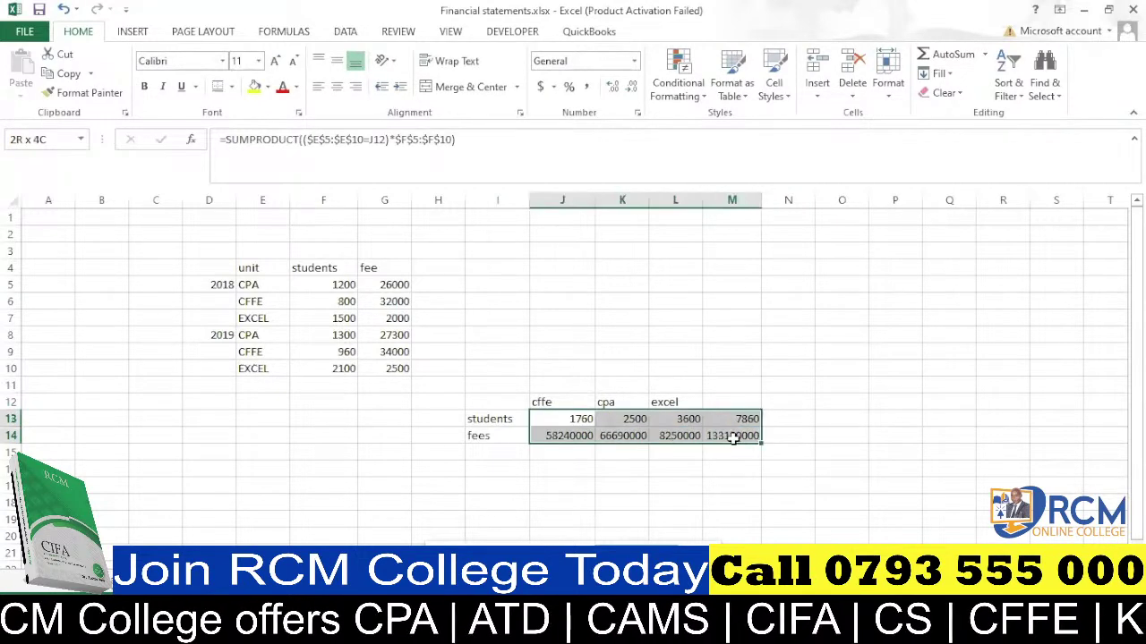
{"action": "left_click", "coordinate": [588, 86]}
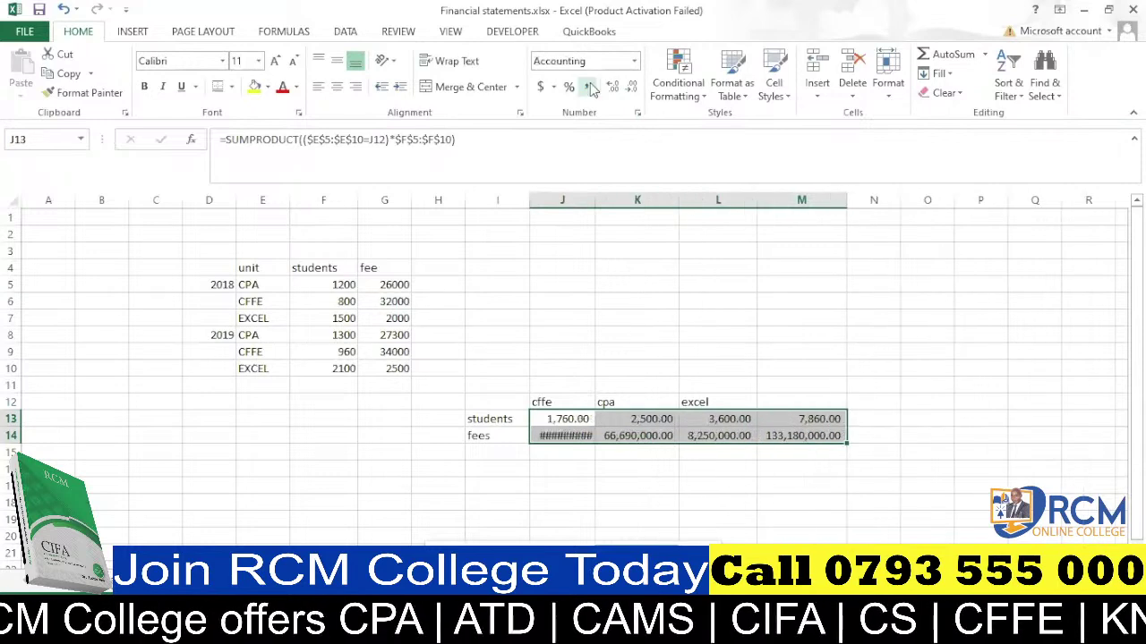
{"action": "left_click", "coordinate": [632, 86]}
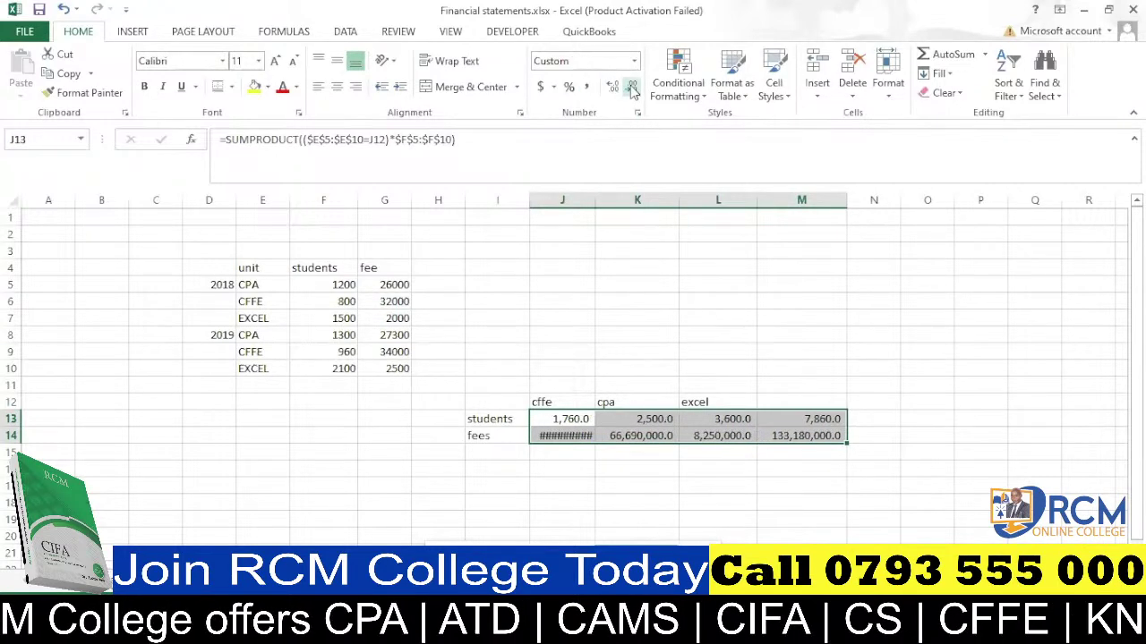
{"action": "left_click", "coordinate": [632, 87]}
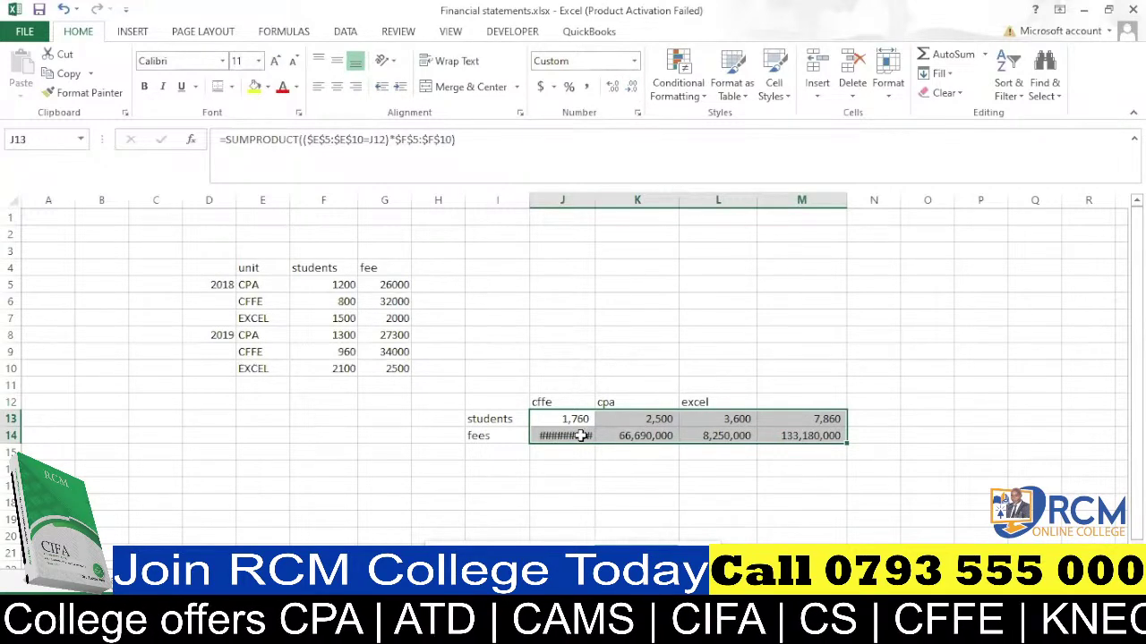
{"action": "left_click", "coordinate": [597, 199]}
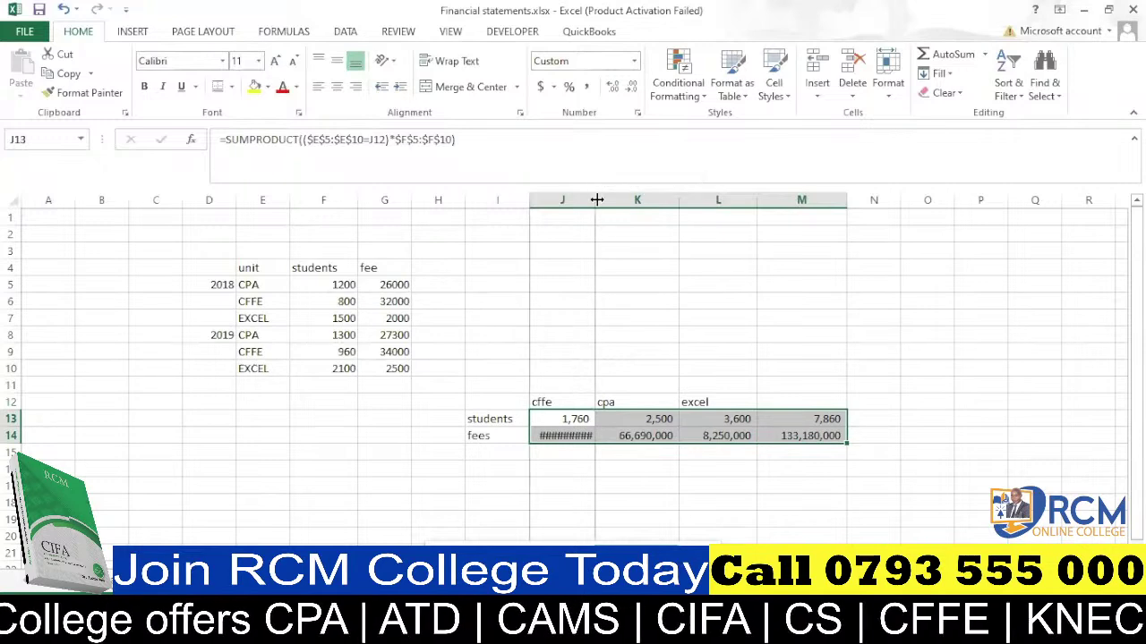
{"action": "double_click", "coordinate": [597, 200]}
{"action": "left_click", "coordinate": [610, 457]}
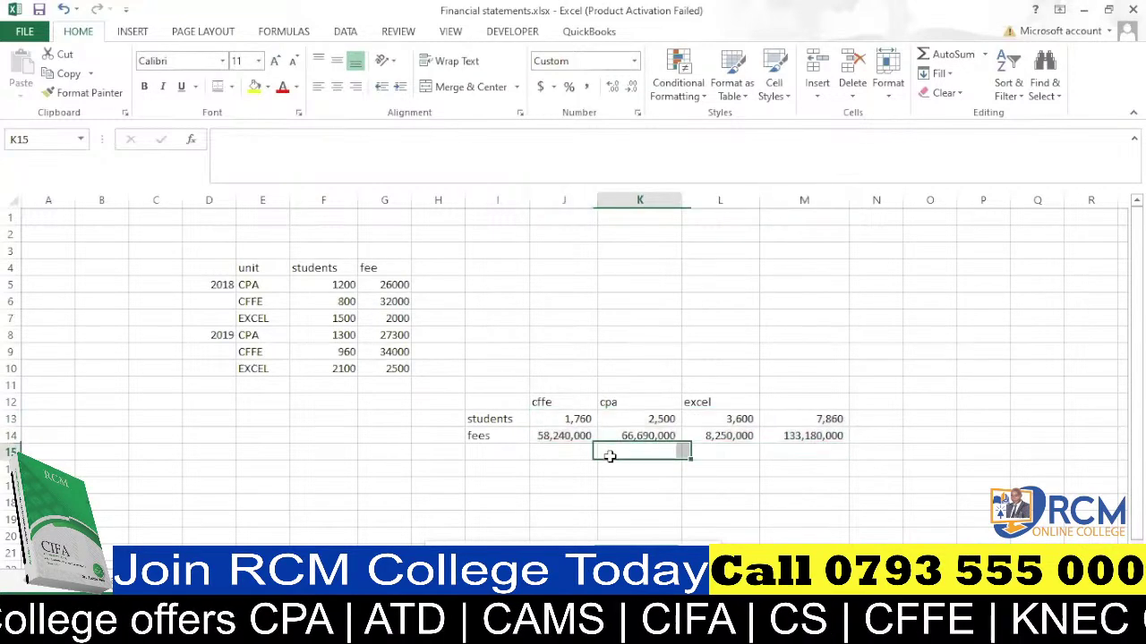